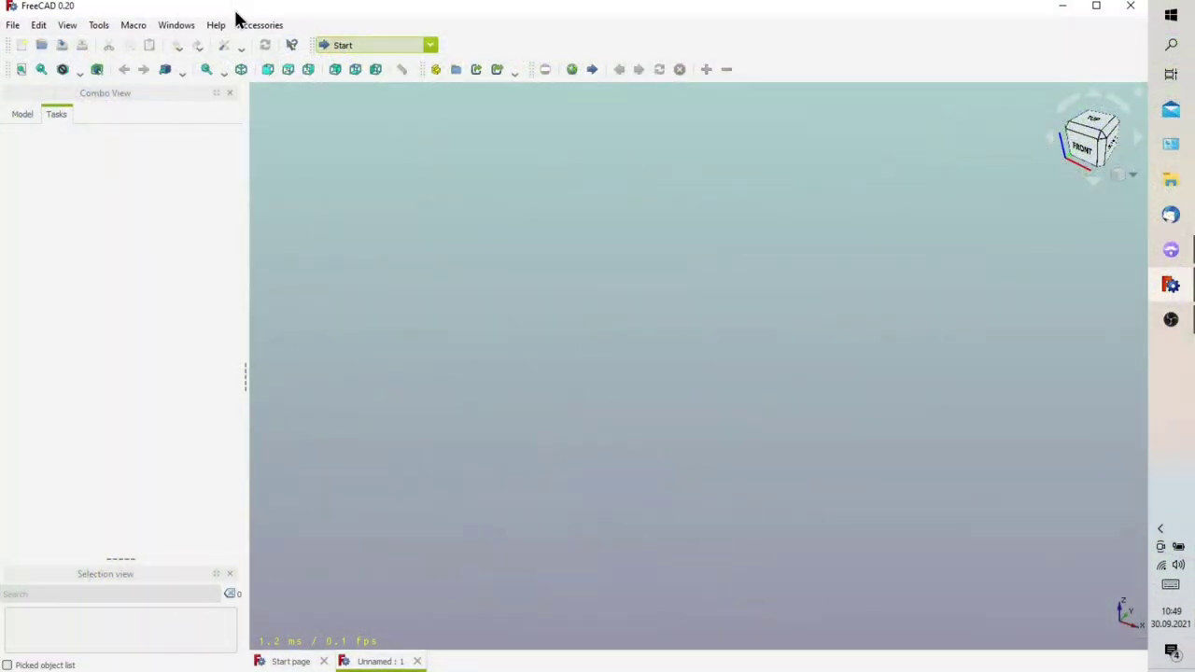
Maximize FreeCAD, confirm version 0.20 in the About dialog, and activate the Sketcher workbench
double_click(236, 13)
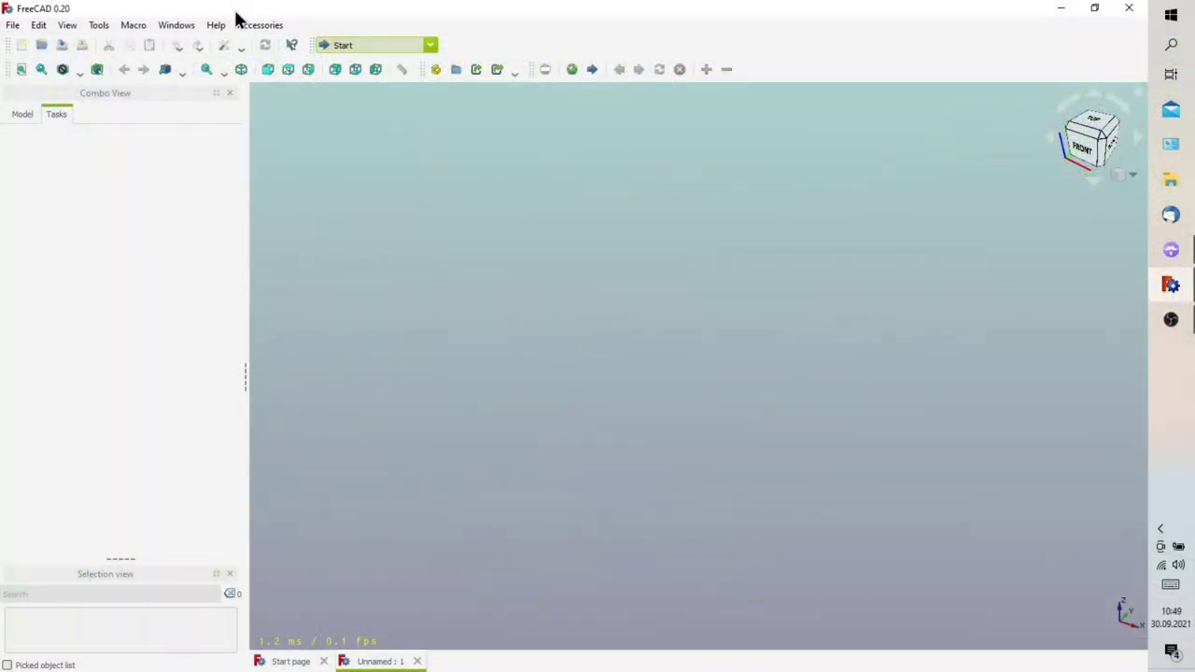
click(216, 27)
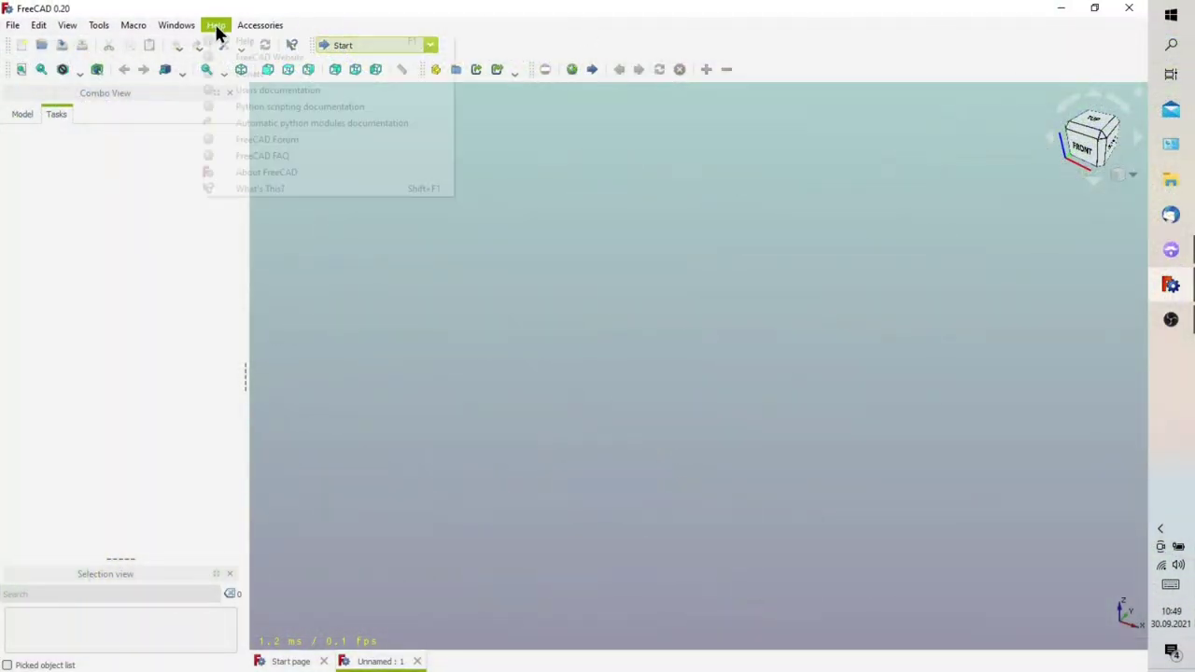
click(250, 170)
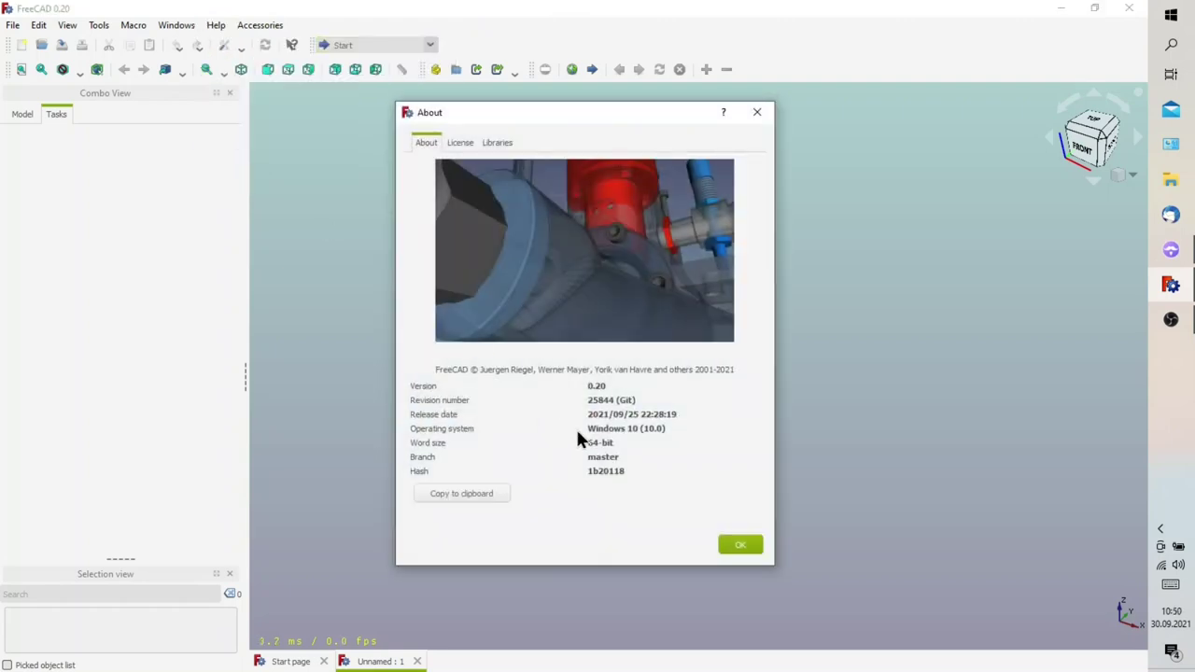
click(728, 546)
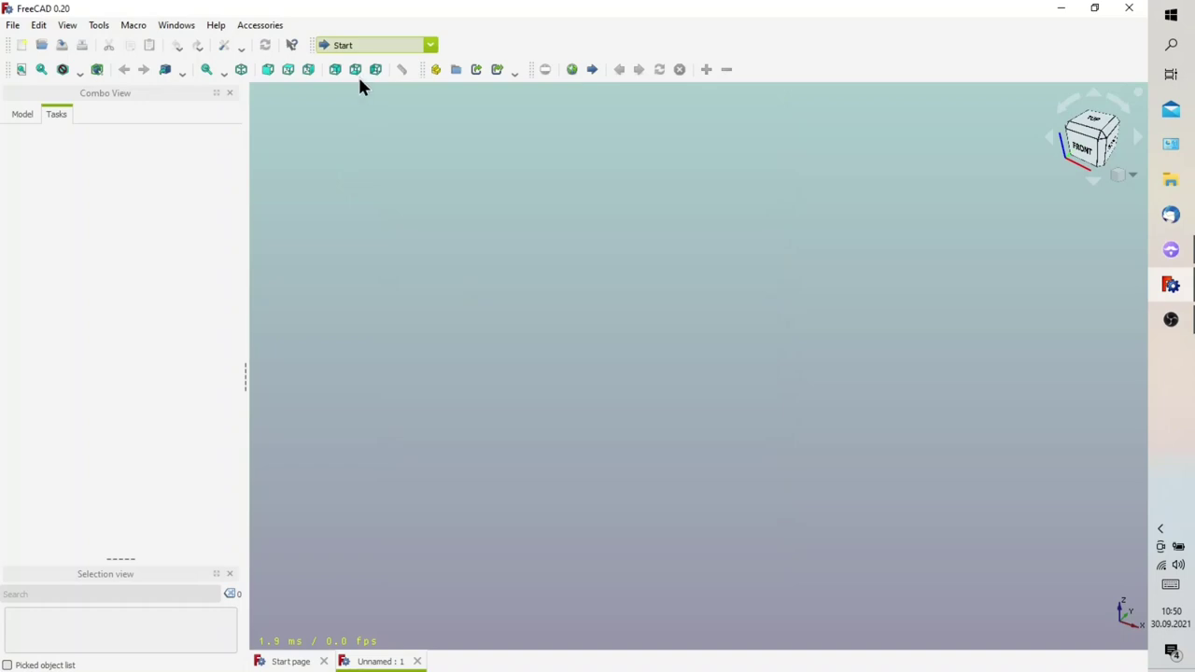
click(343, 45)
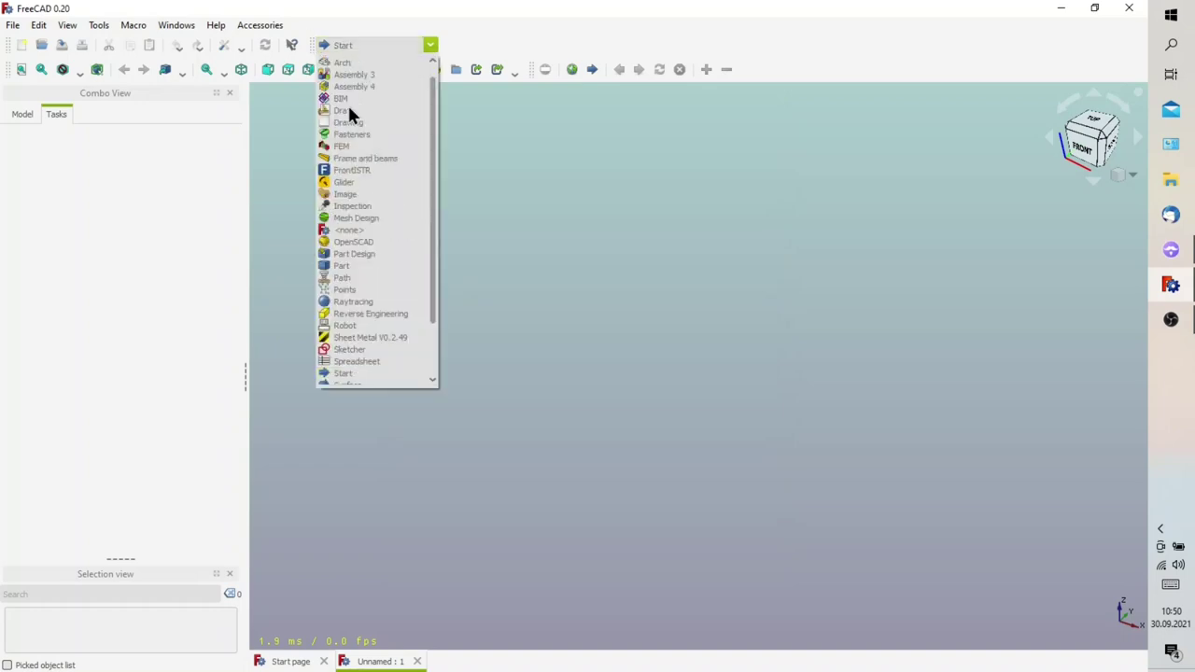
click(378, 360)
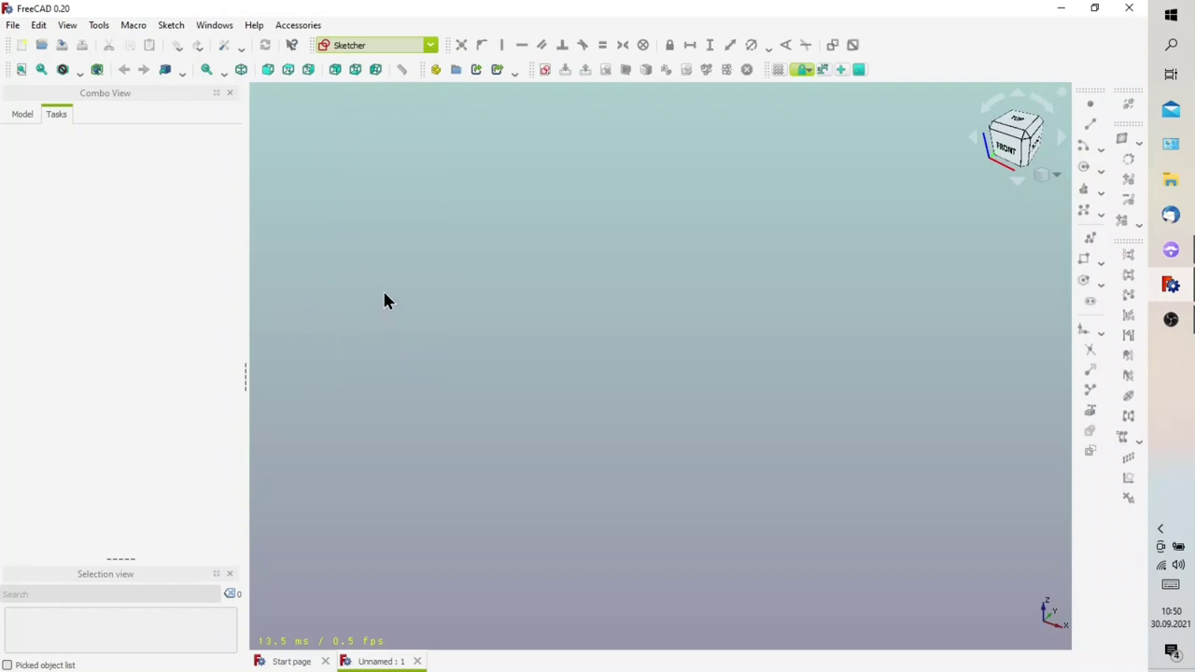
Start a sketch on the XY plane and draw a centred rectangle at the origin
click(545, 70)
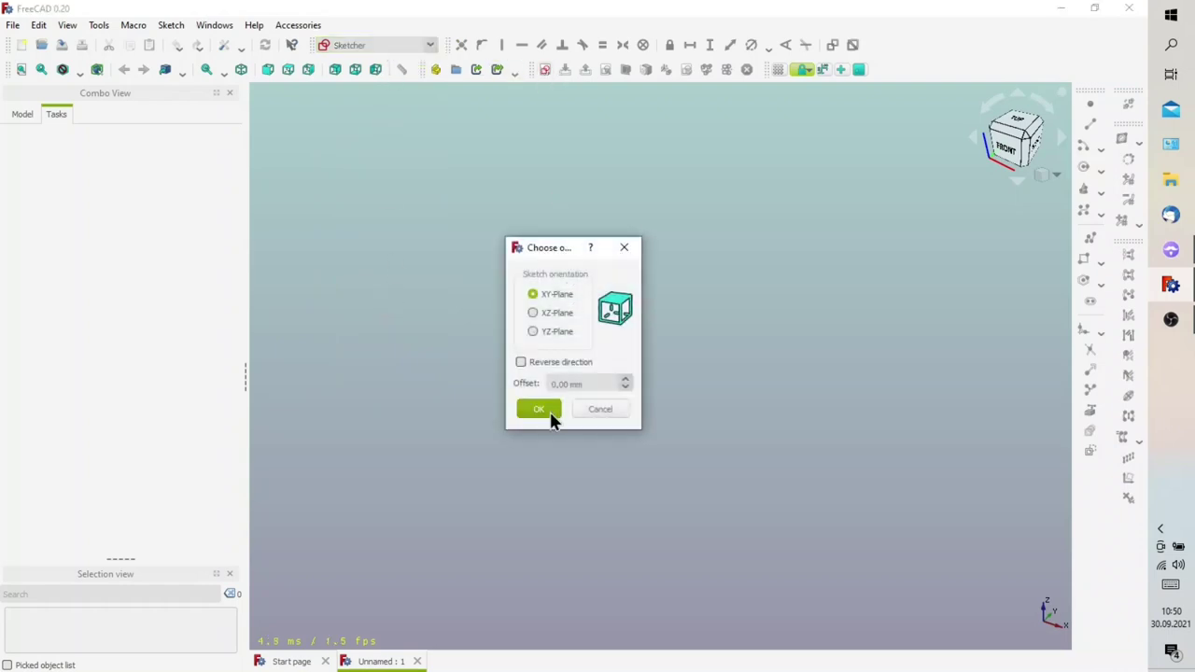
click(549, 409)
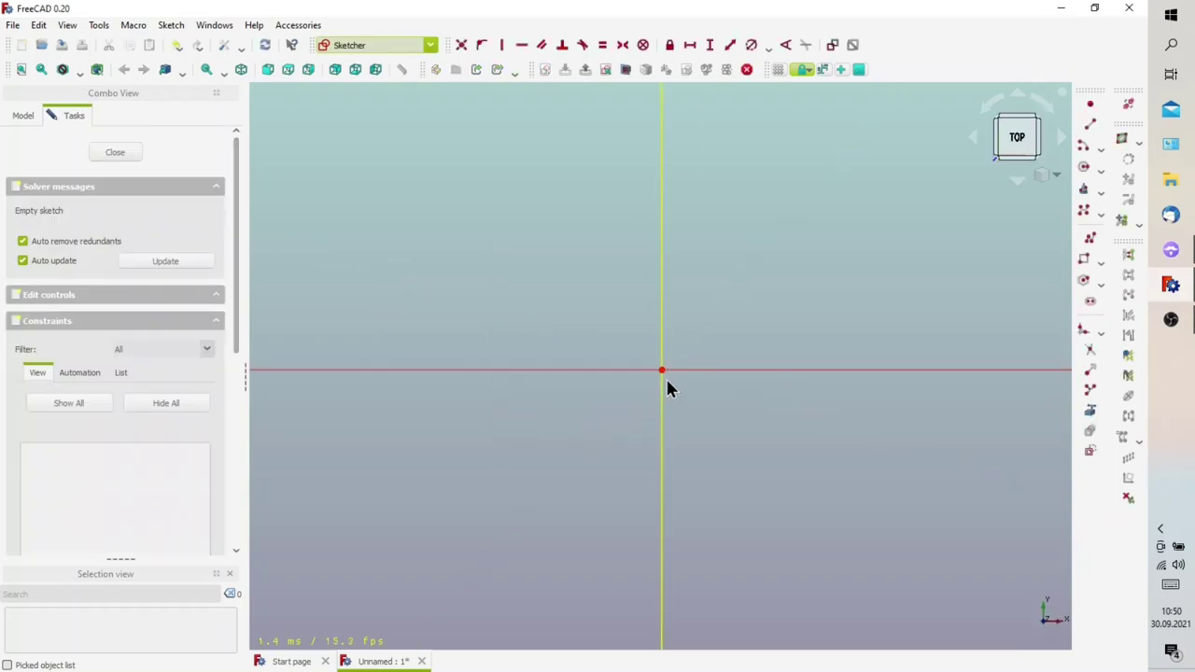
click(1101, 265)
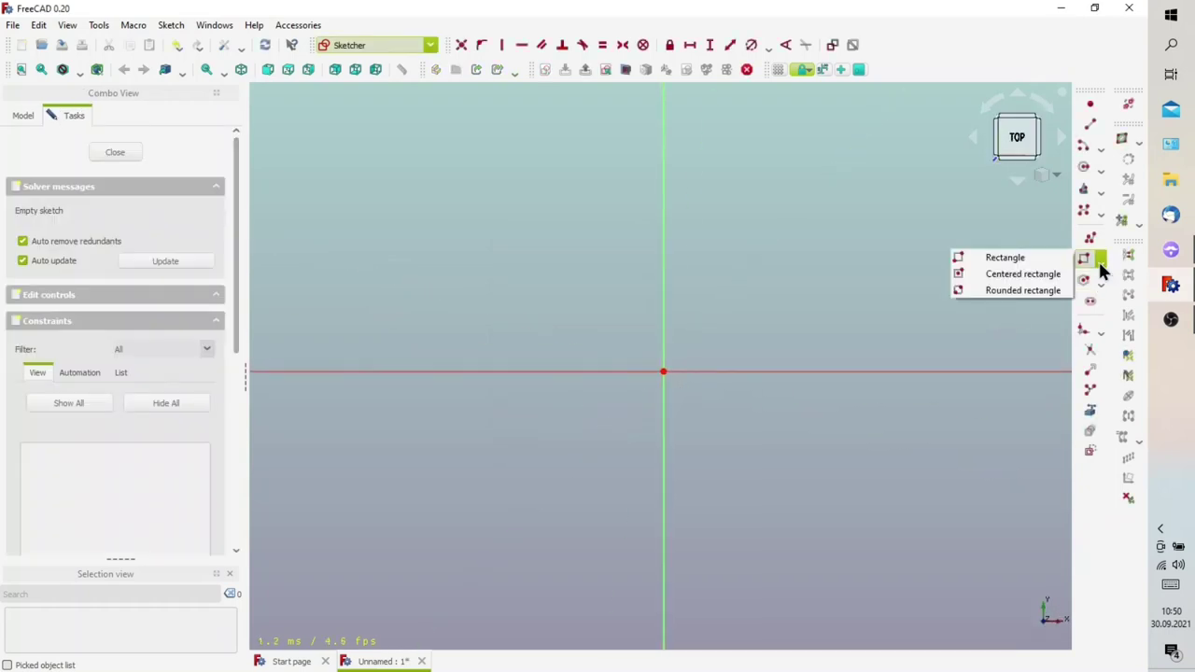
click(1008, 283)
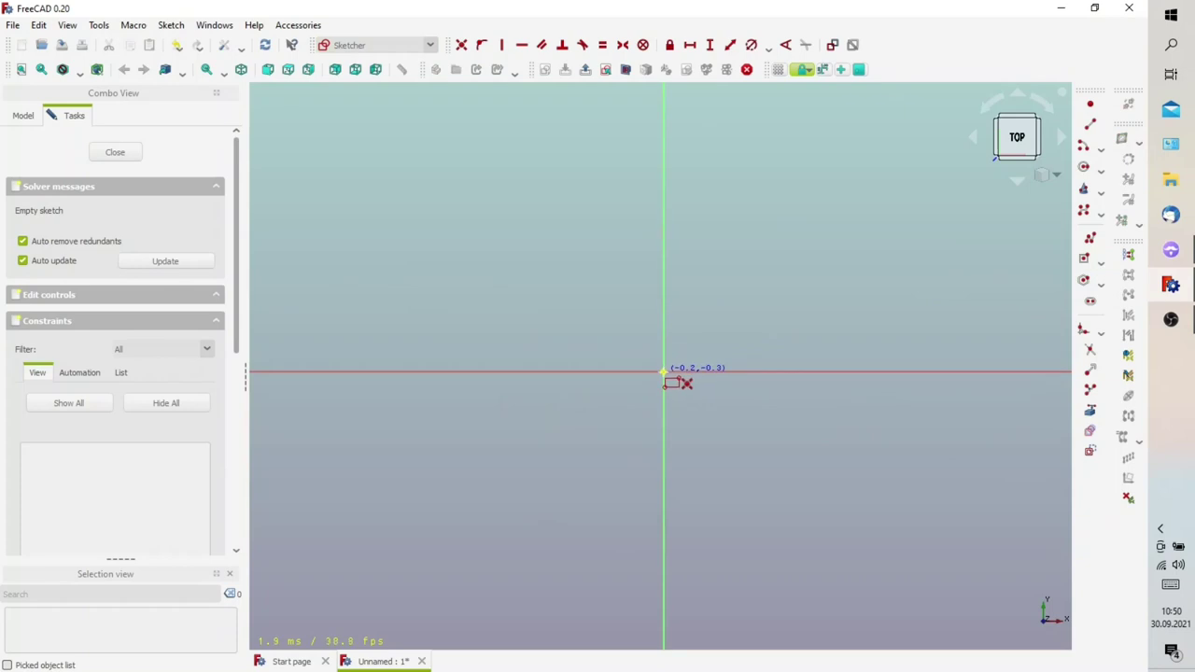
click(662, 372)
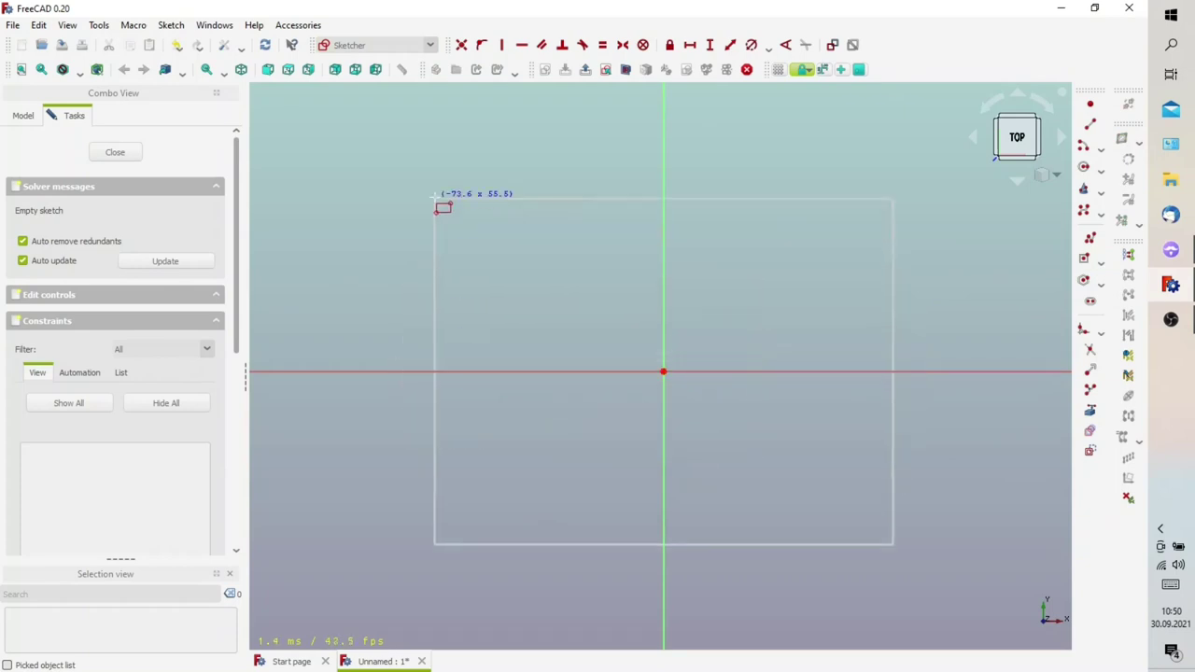
click(401, 180)
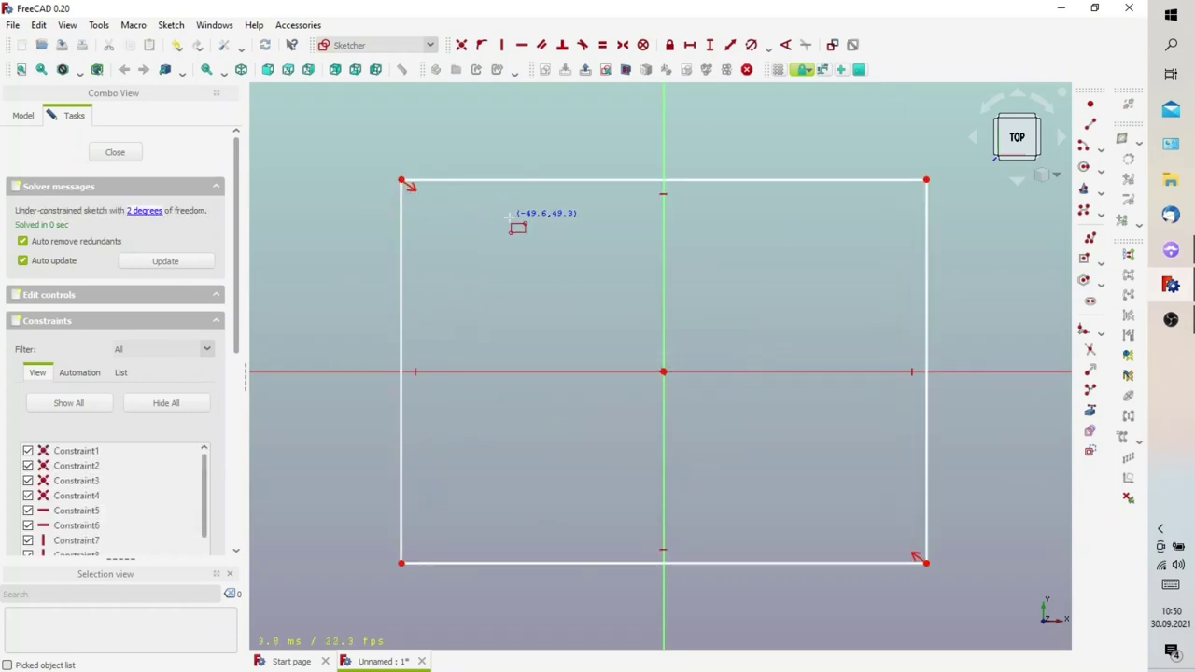
Constrain the rectangle's right edge to a 1.2 mm vertical length
scroll(544, 270, down, 3)
scroll(584, 325, down, 3)
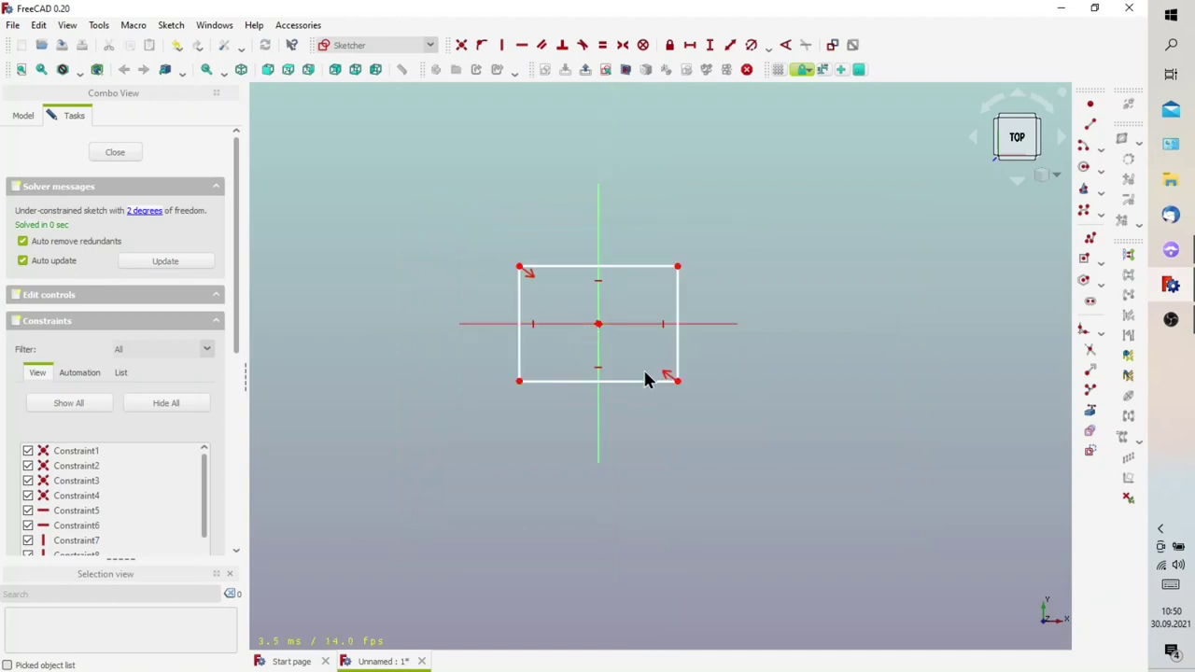
click(678, 326)
click(708, 45)
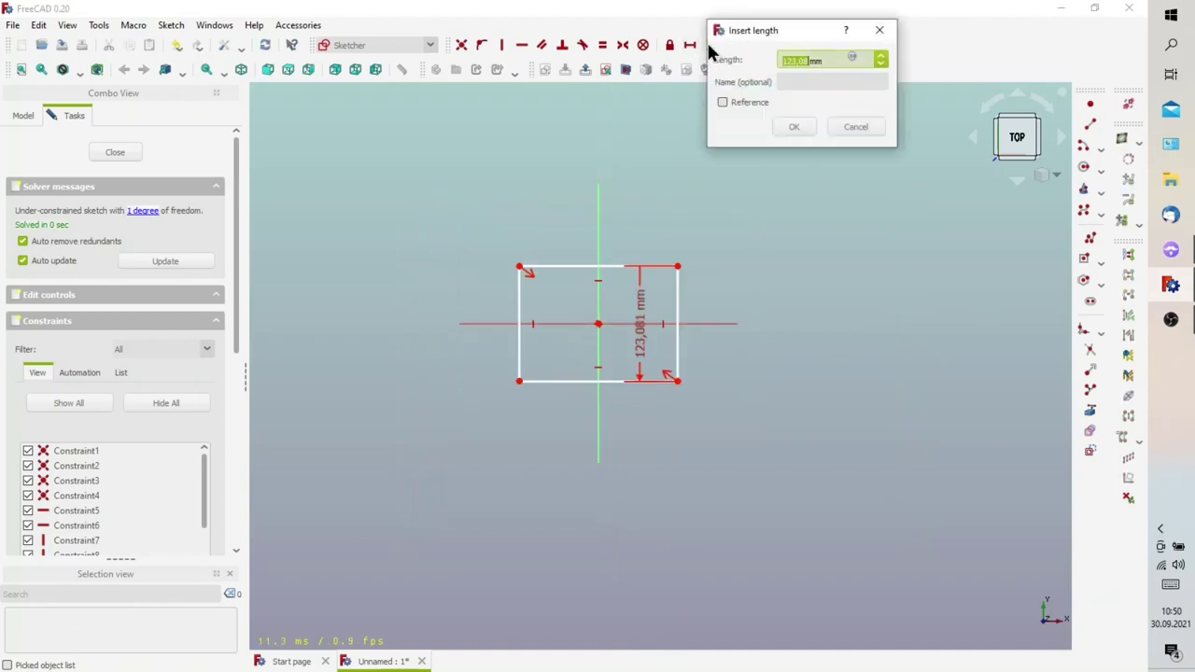
text(1,2)
key(Return)
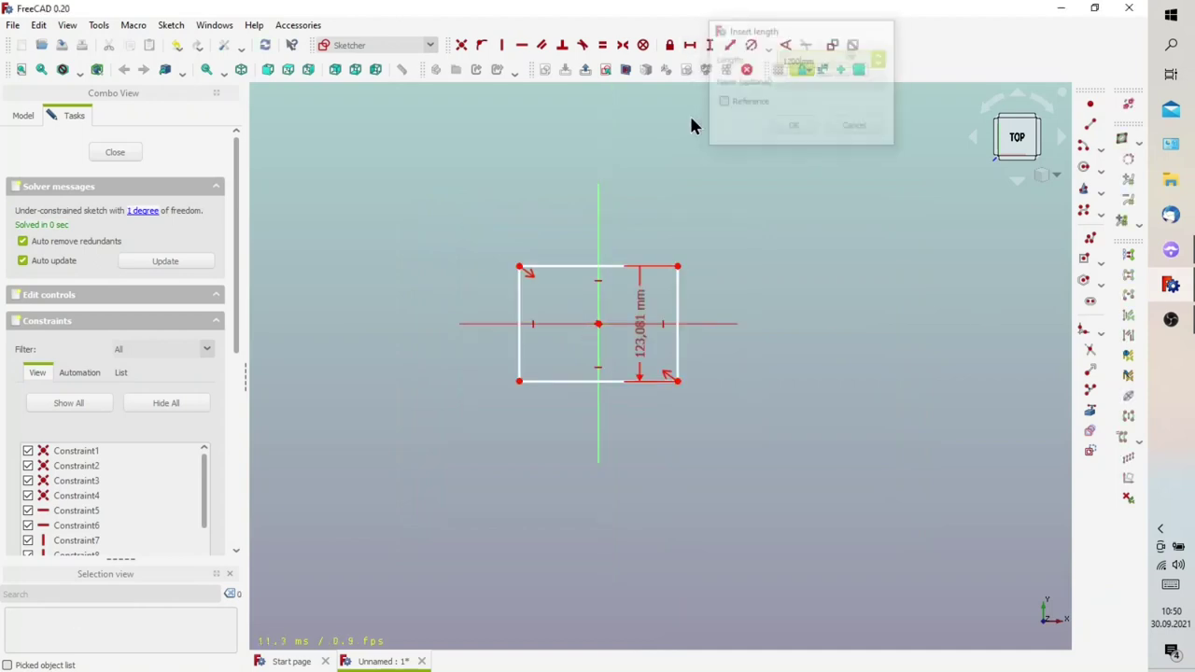
Constrain the bottom edge to 1.0 mm width and move both dimension labels outside the rectangle
scroll(690, 124, down, 4)
scroll(685, 262, down, 3)
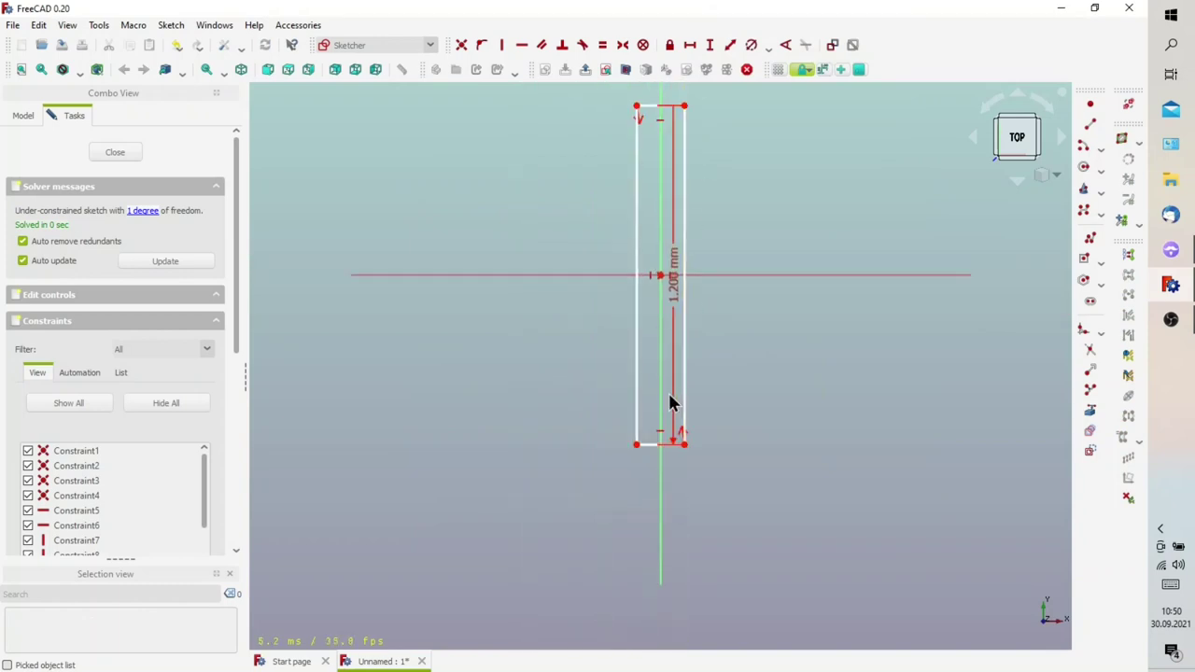
click(646, 446)
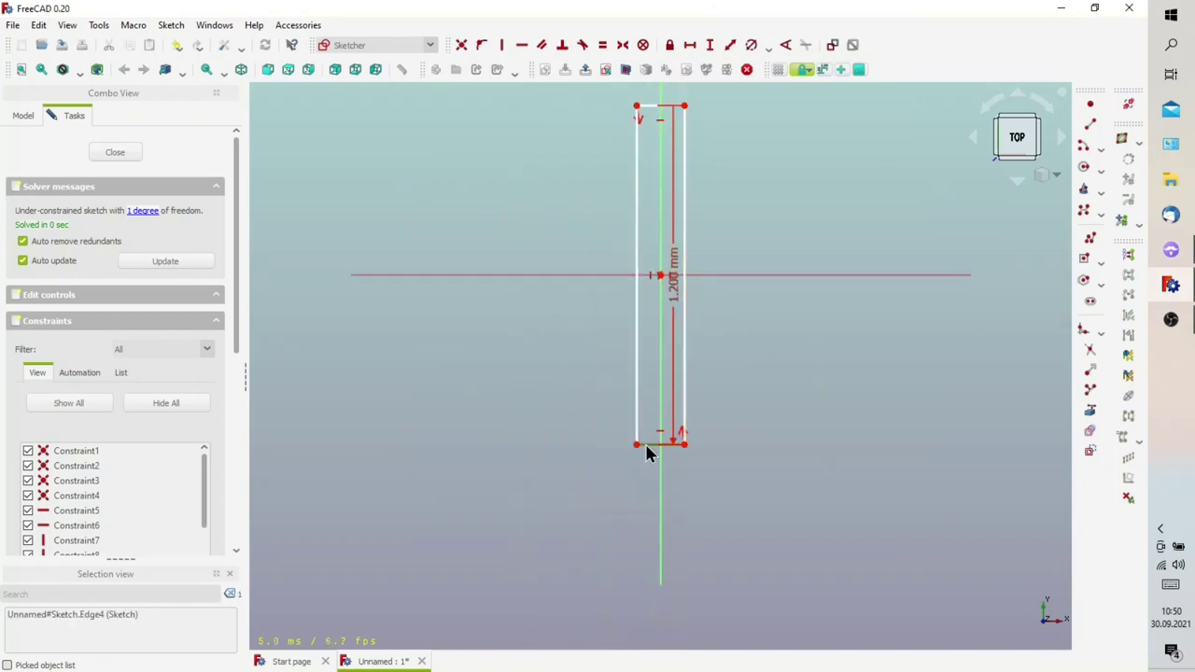
click(691, 45)
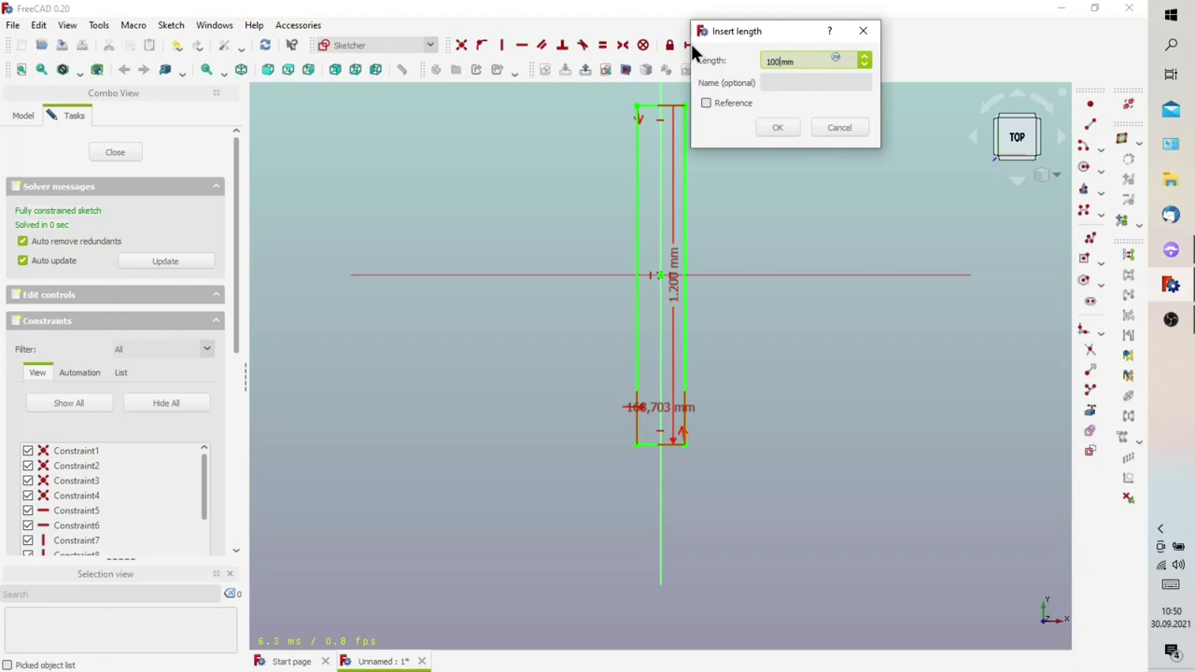
key(Return)
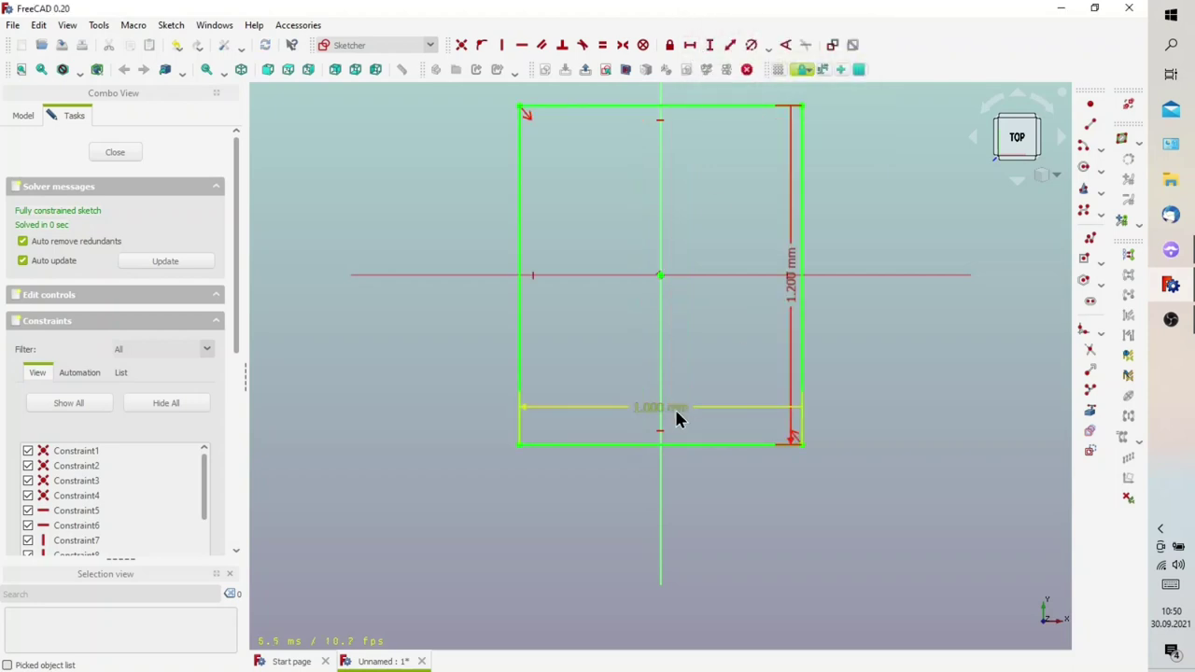
drag(674, 407, 688, 480)
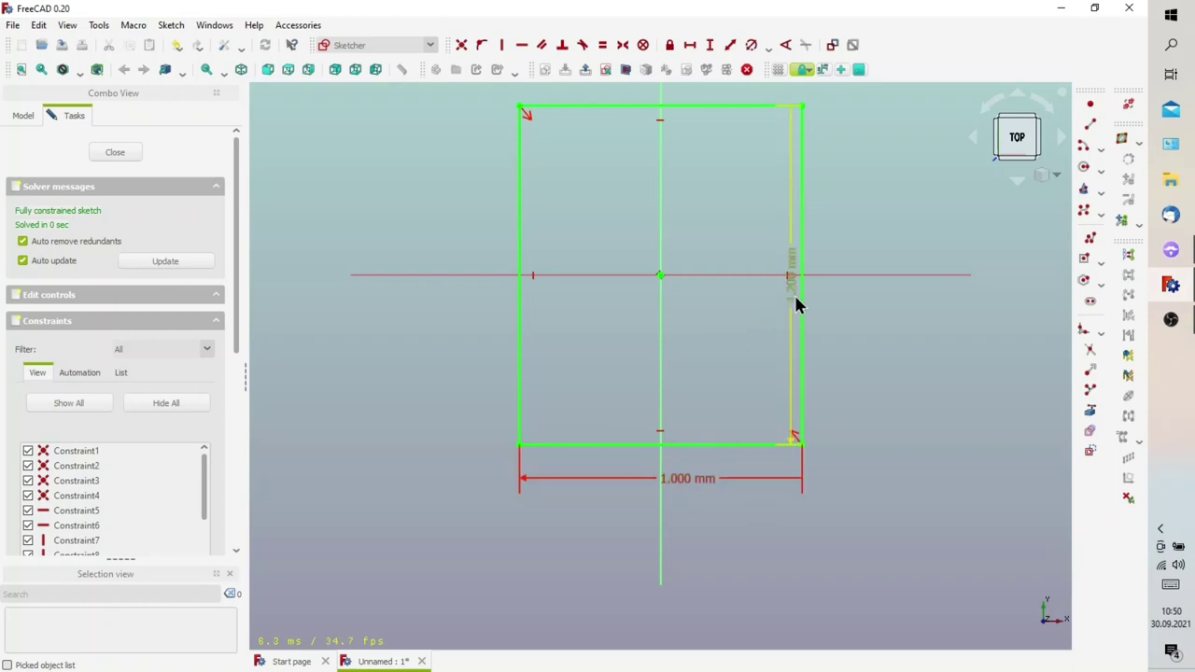
drag(794, 307, 843, 264)
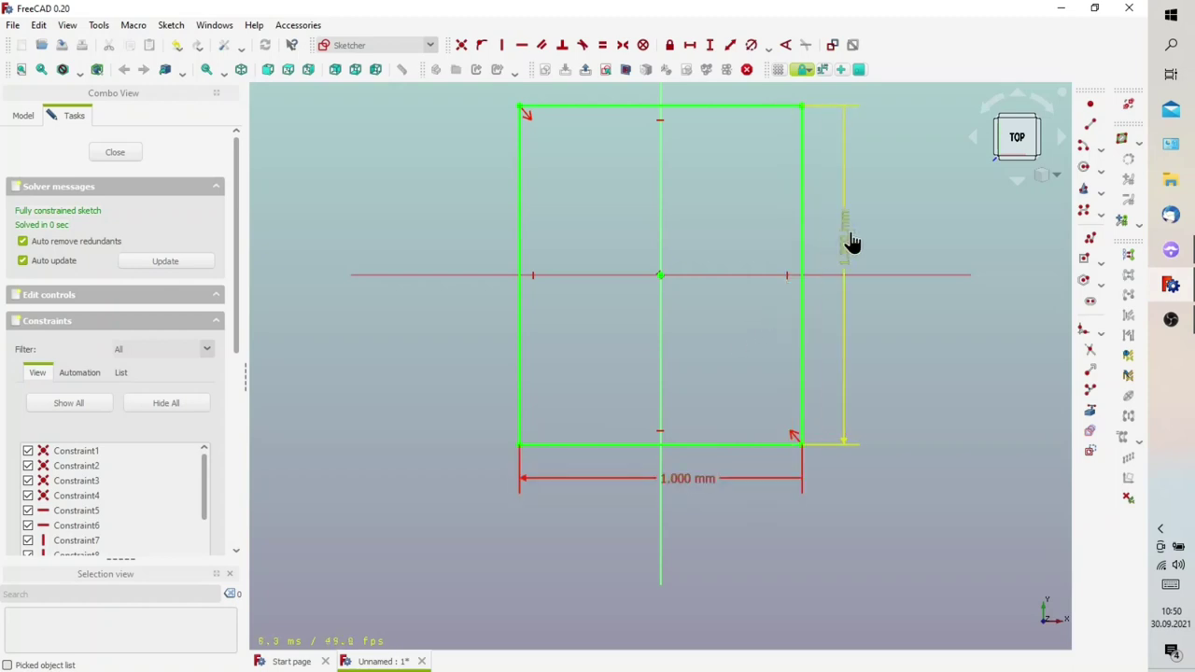
Close the rectangle sketch, fit it in view, and select an edge plus its corner vertex
click(131, 155)
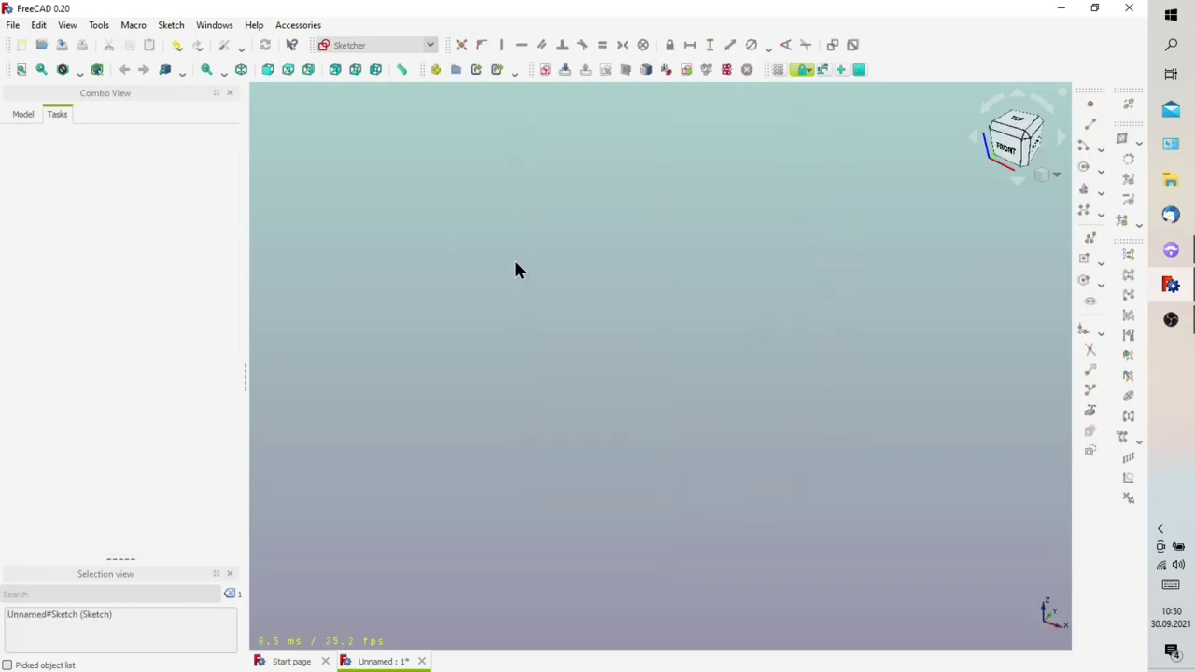
click(20, 71)
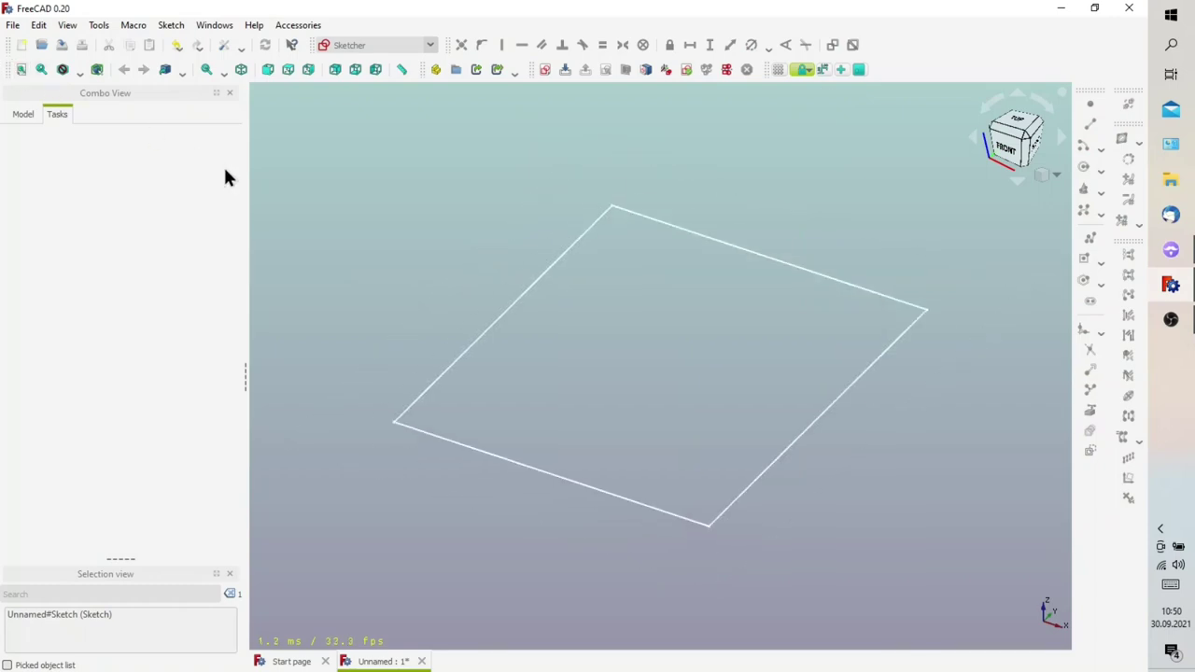
scroll(621, 353, down, 3)
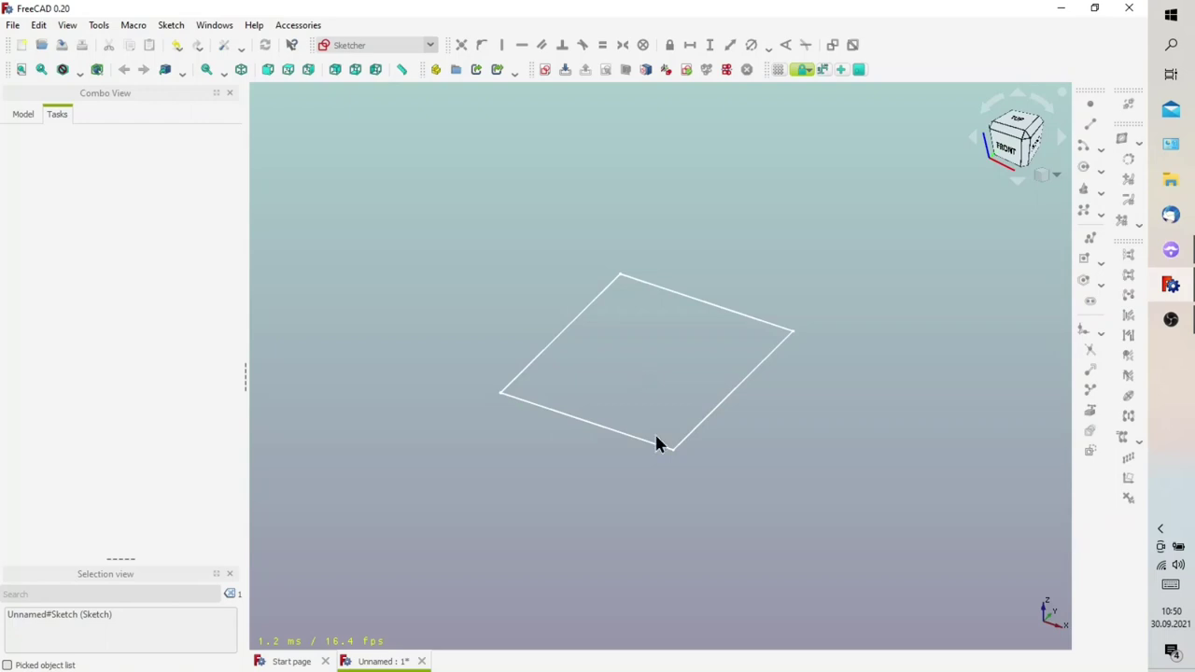
click(683, 445)
click(673, 448)
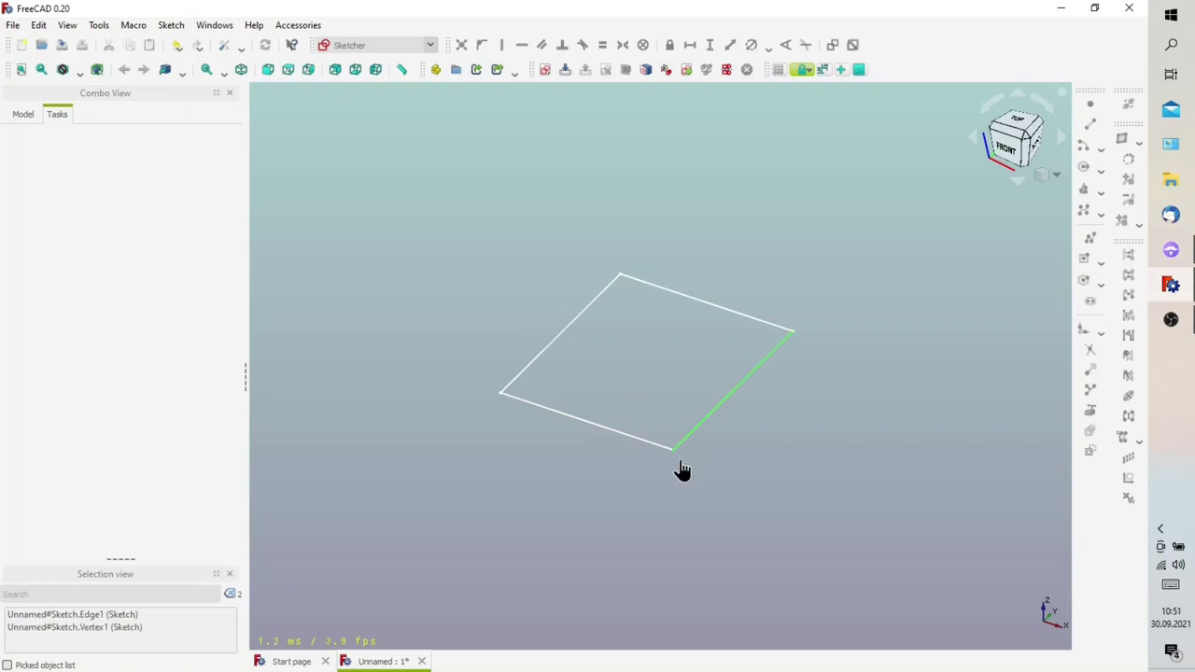
Create a new sketch attached with the NormalToEdge method
click(543, 71)
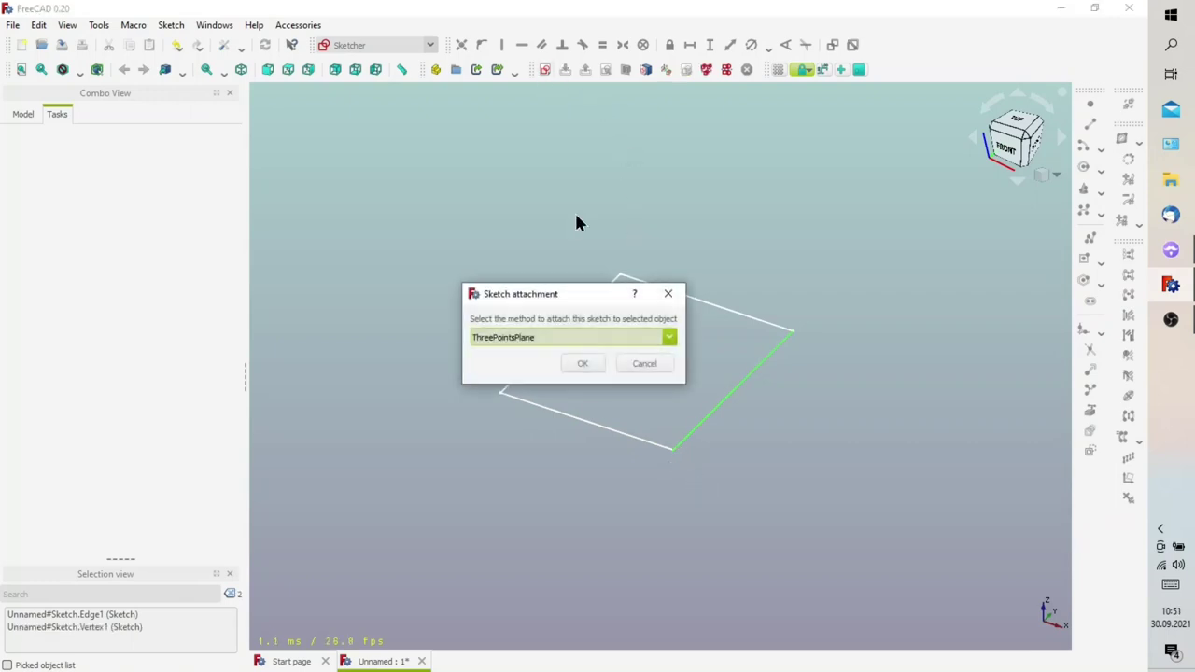
click(570, 342)
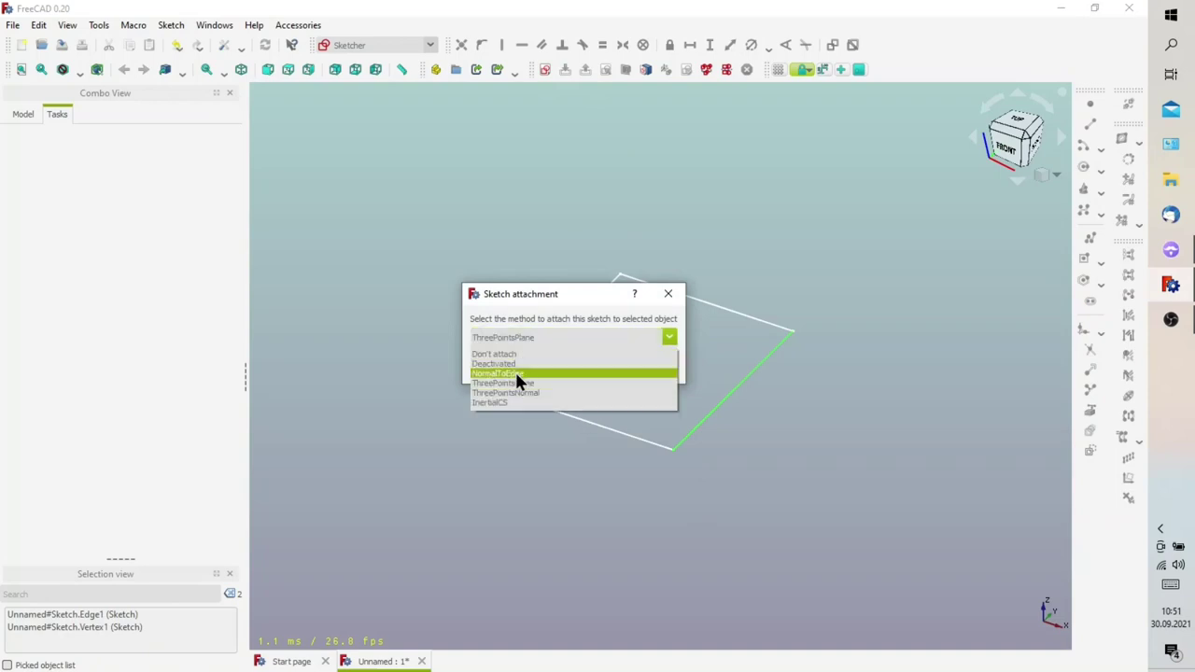
click(514, 371)
click(573, 360)
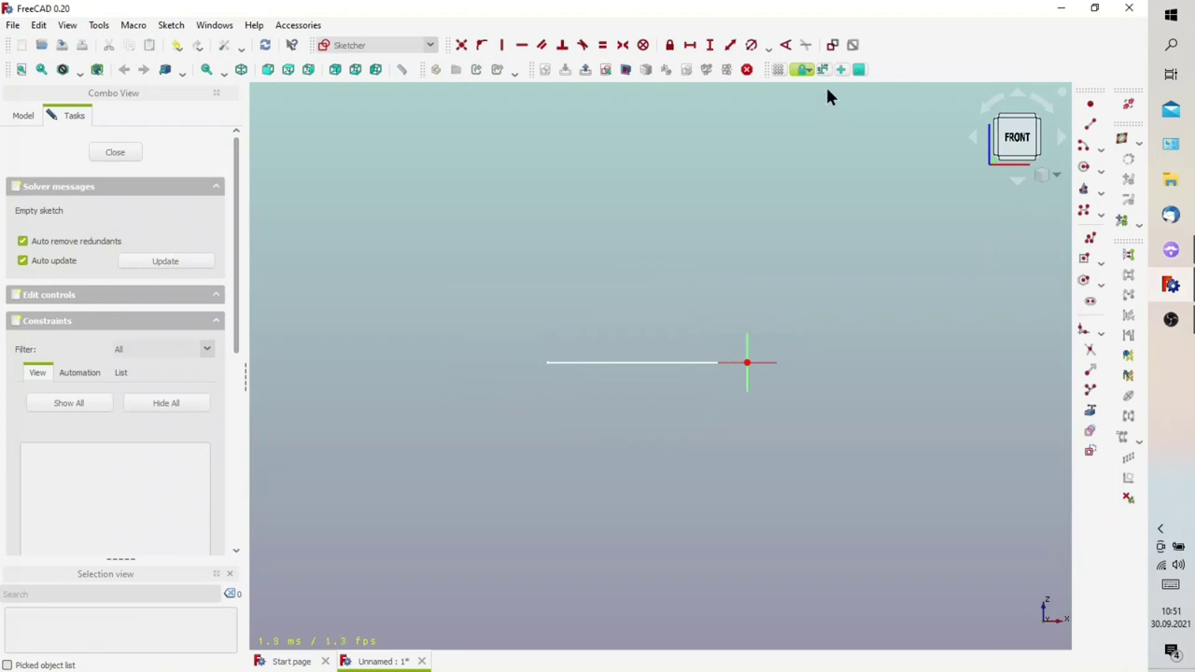
Import the rectangle's edge as external geometry and draw the column outline's vertical lines
click(1091, 411)
click(674, 362)
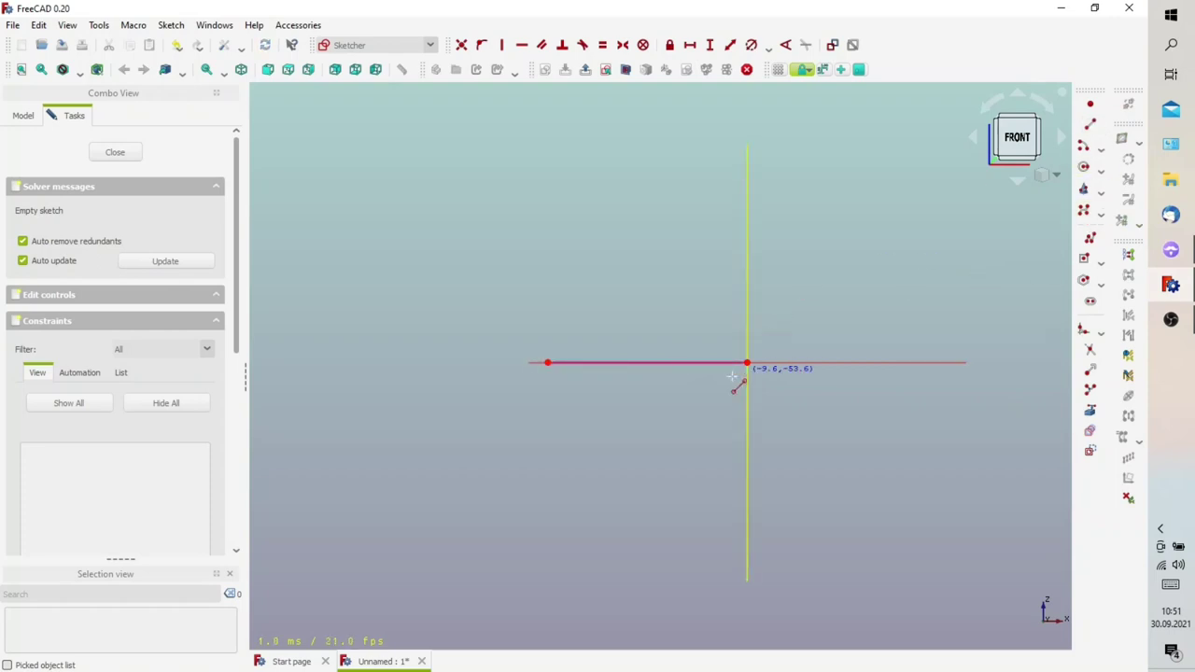
scroll(759, 310, down, 3)
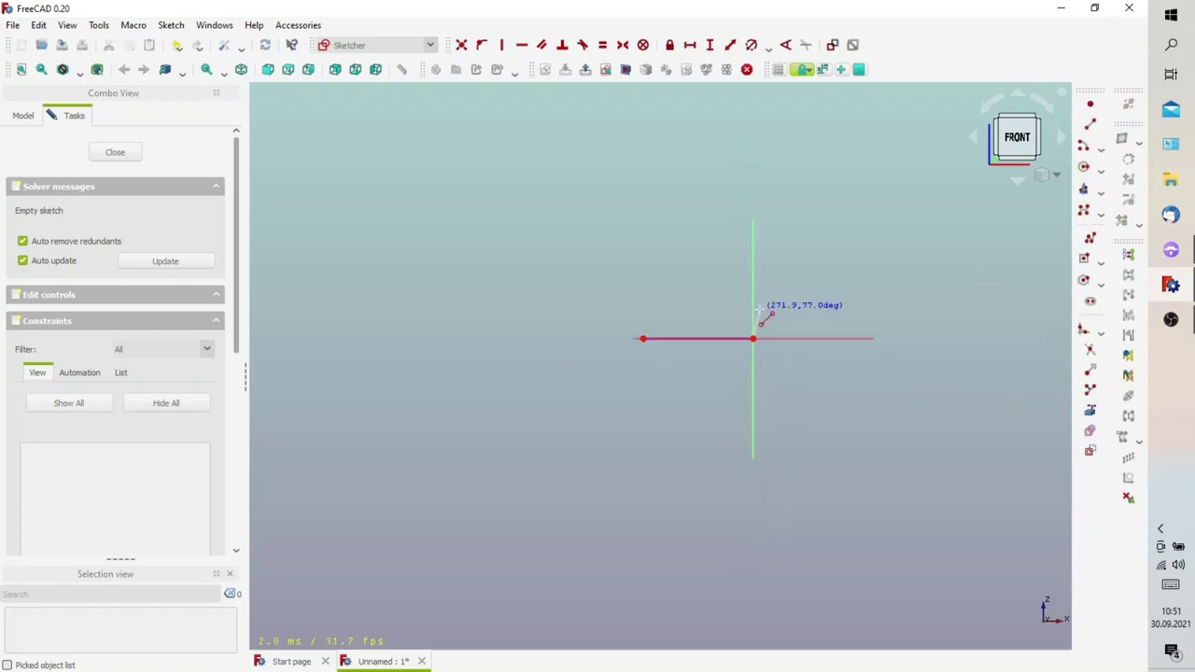
scroll(758, 309, down, 3)
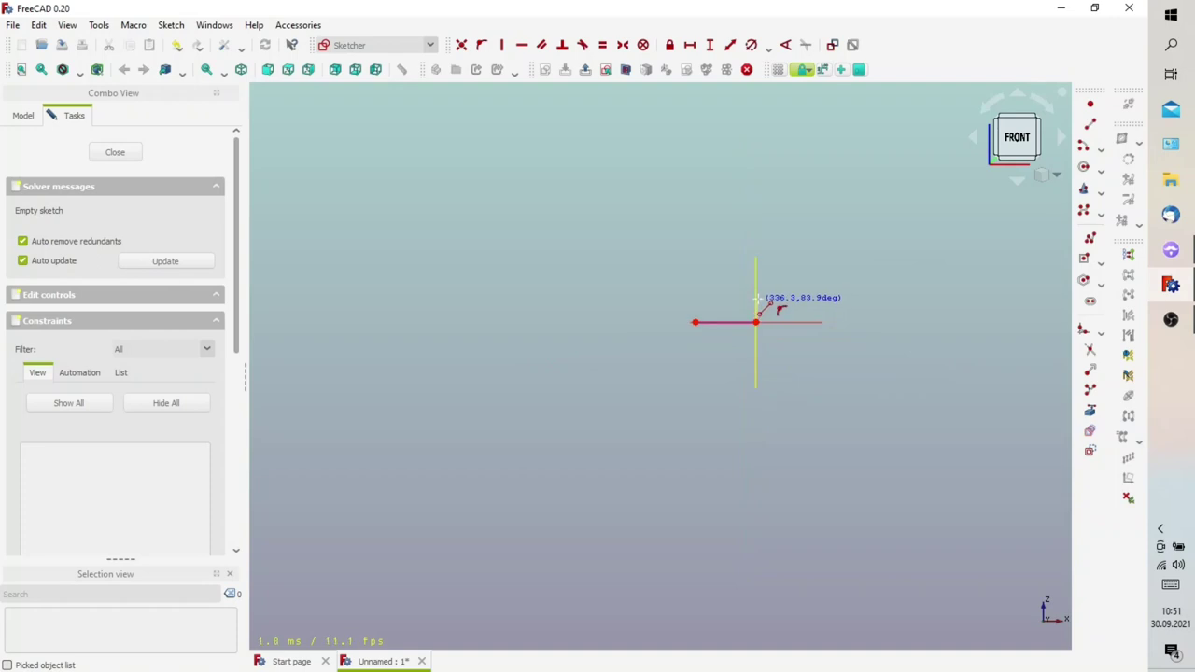
click(755, 112)
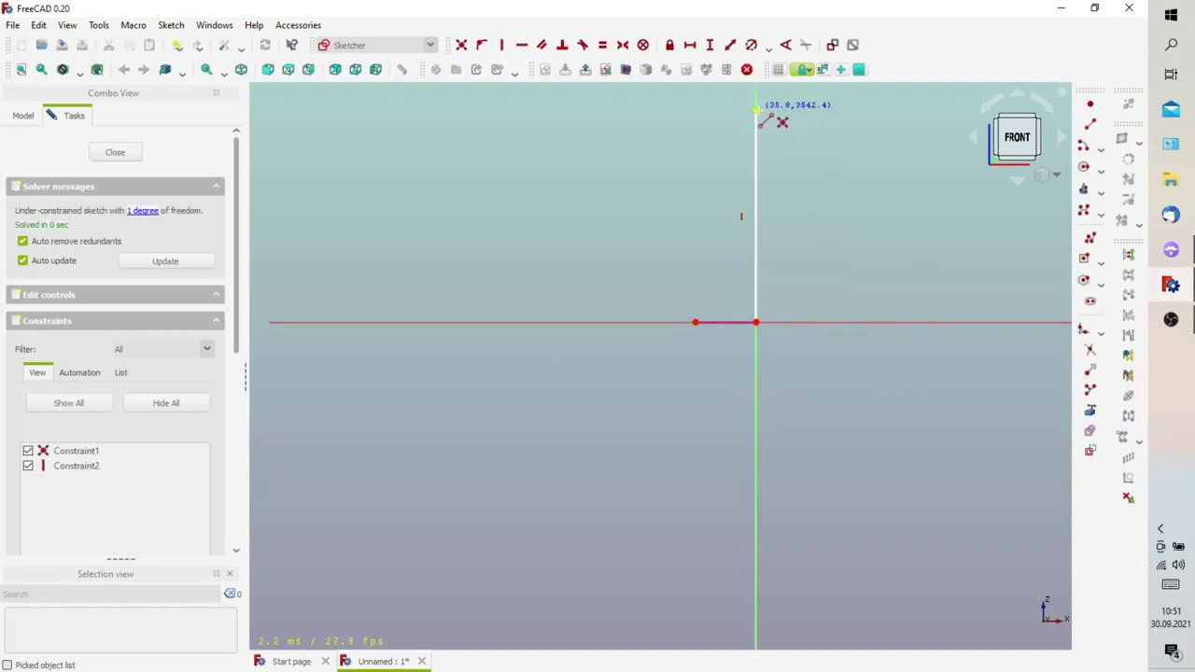
click(695, 323)
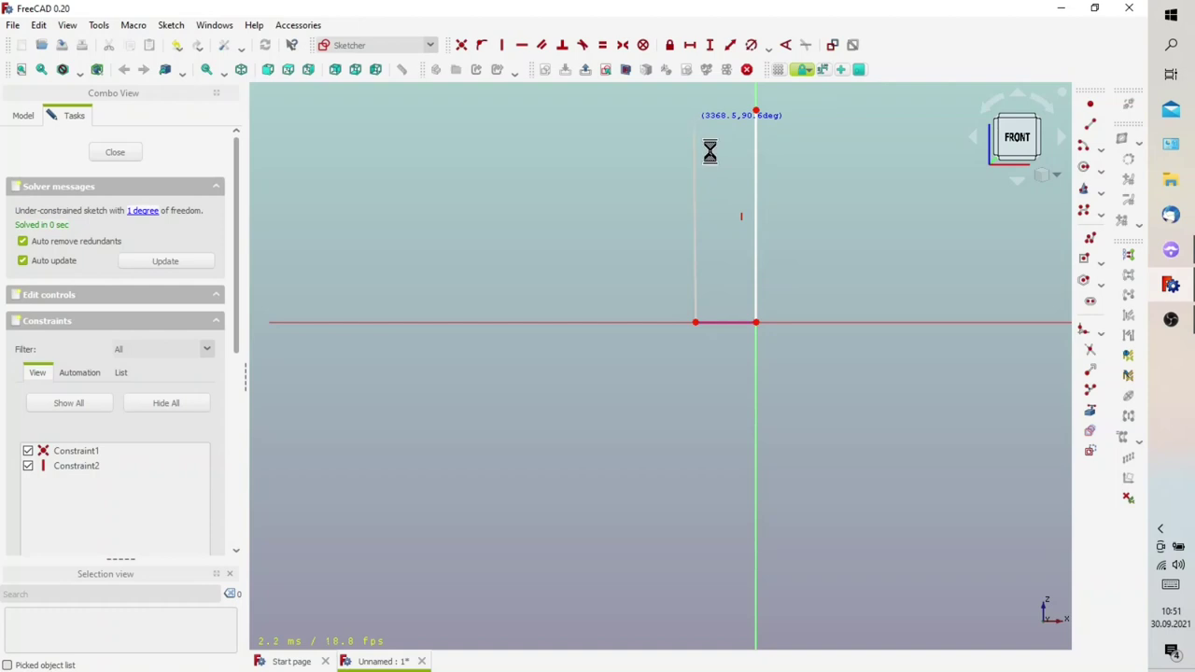
click(695, 119)
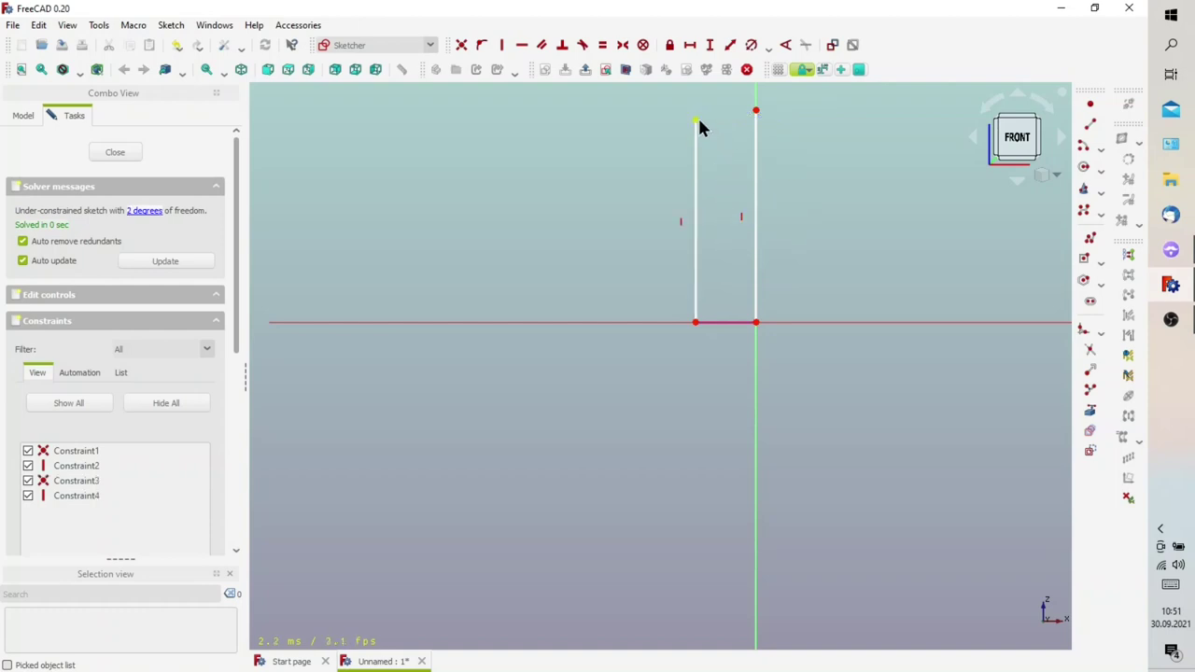
Make the two vertical lines' top end points level with a Horizontal constraint
click(755, 109)
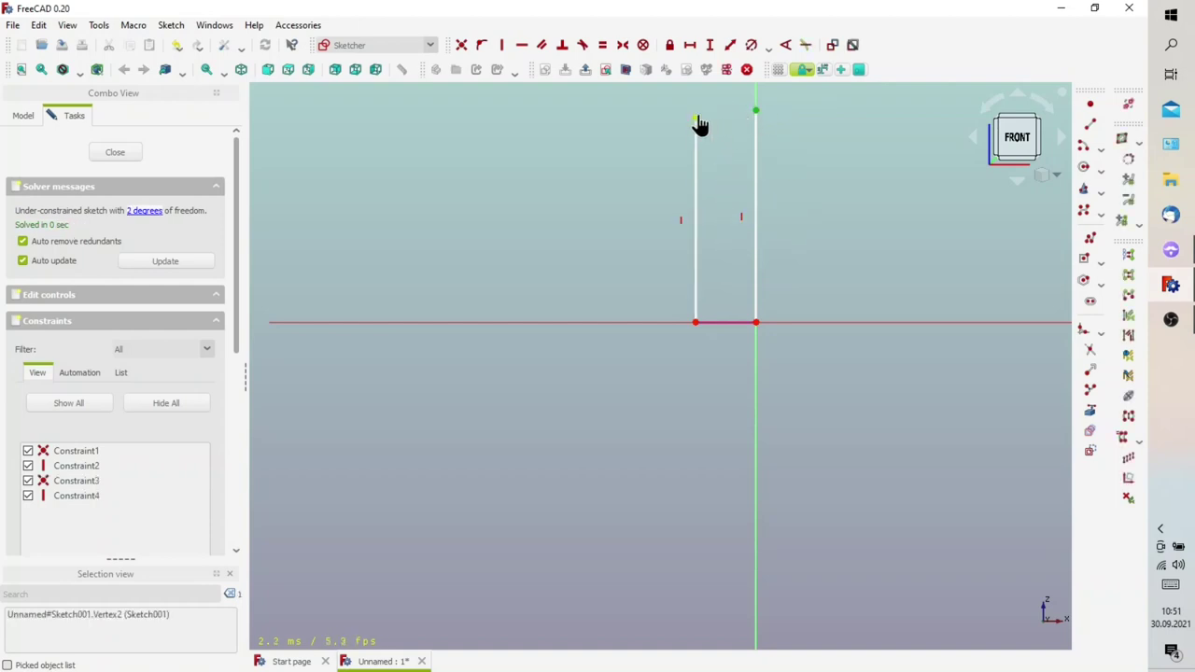
click(695, 119)
click(523, 46)
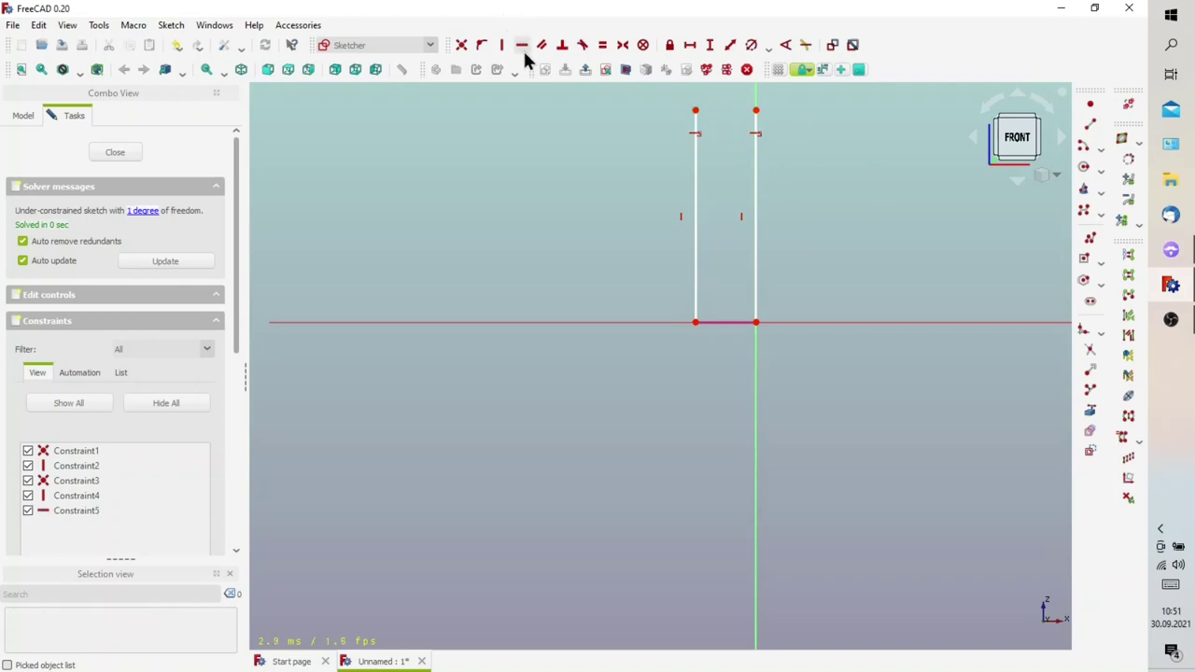
scroll(710, 218, down, 2)
scroll(757, 191, up, 2)
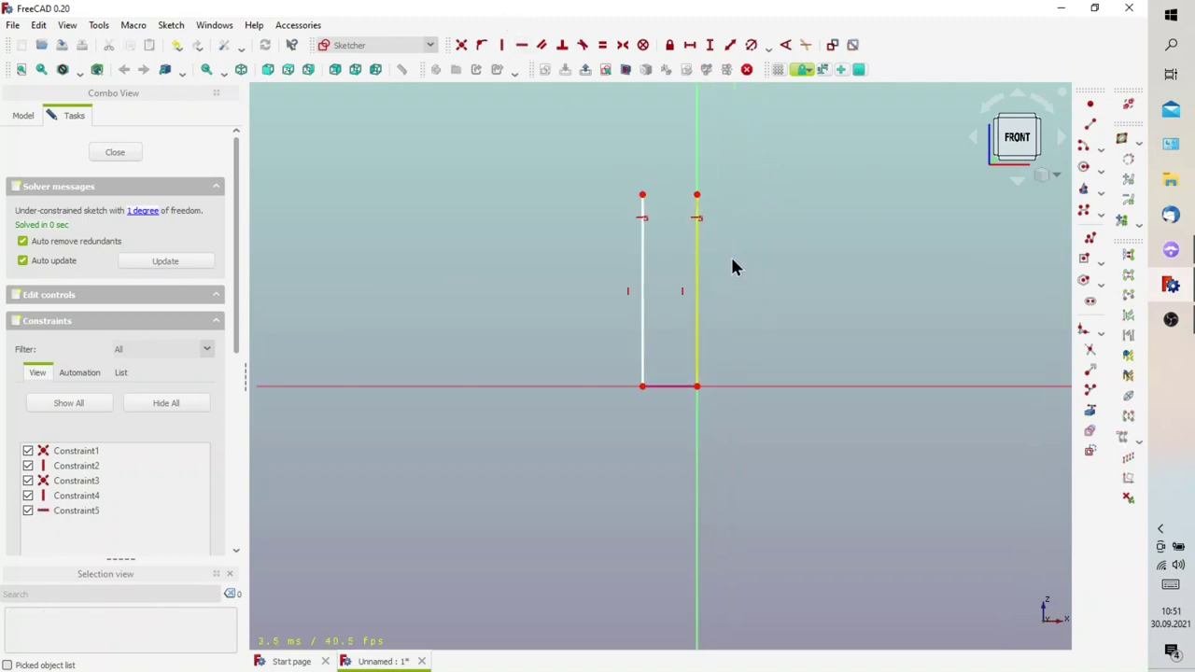
Give the right vertical line a 6 mm vertical distance and move its label to the right
click(709, 44)
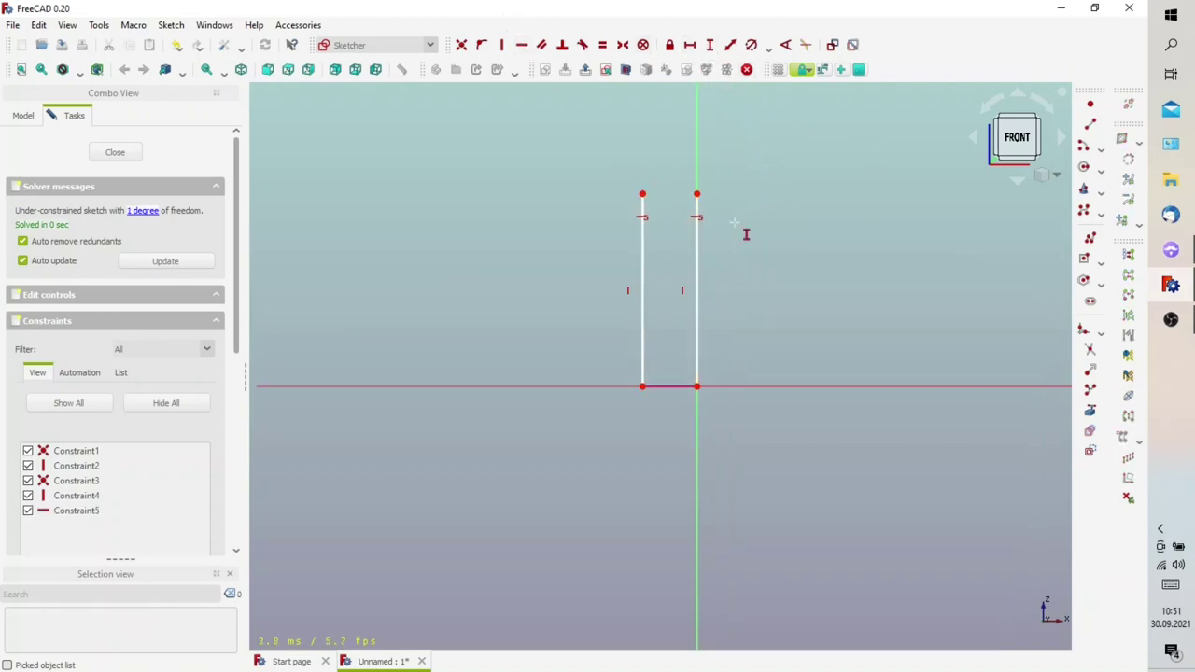
click(698, 267)
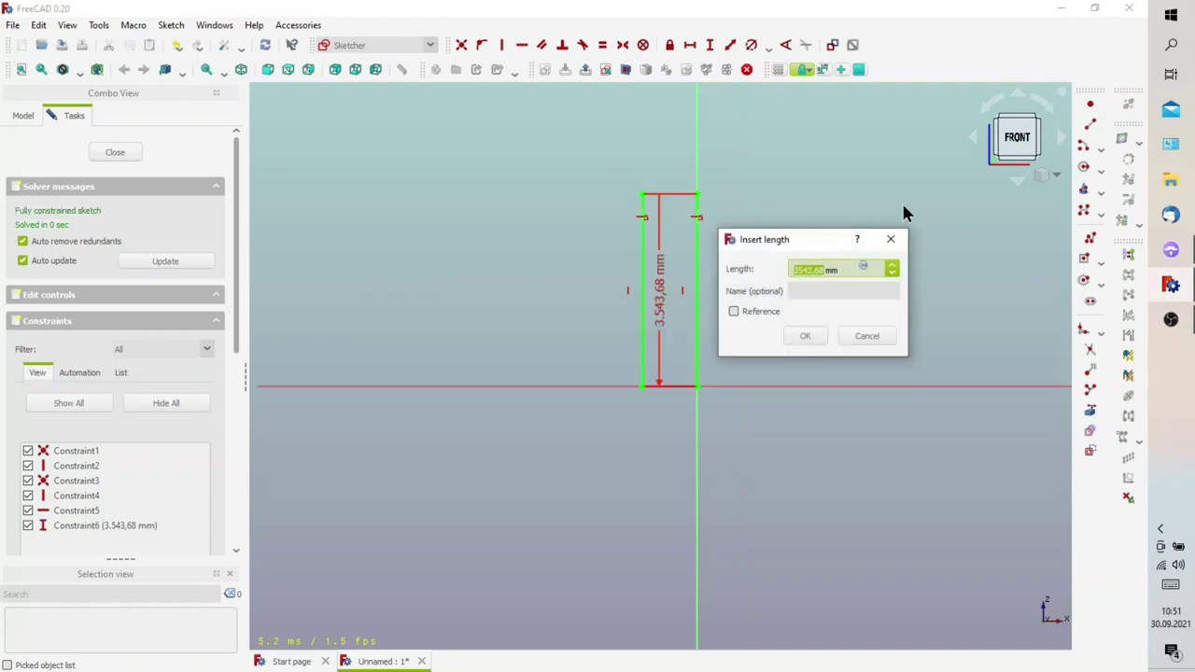
text(6000)
key(Return)
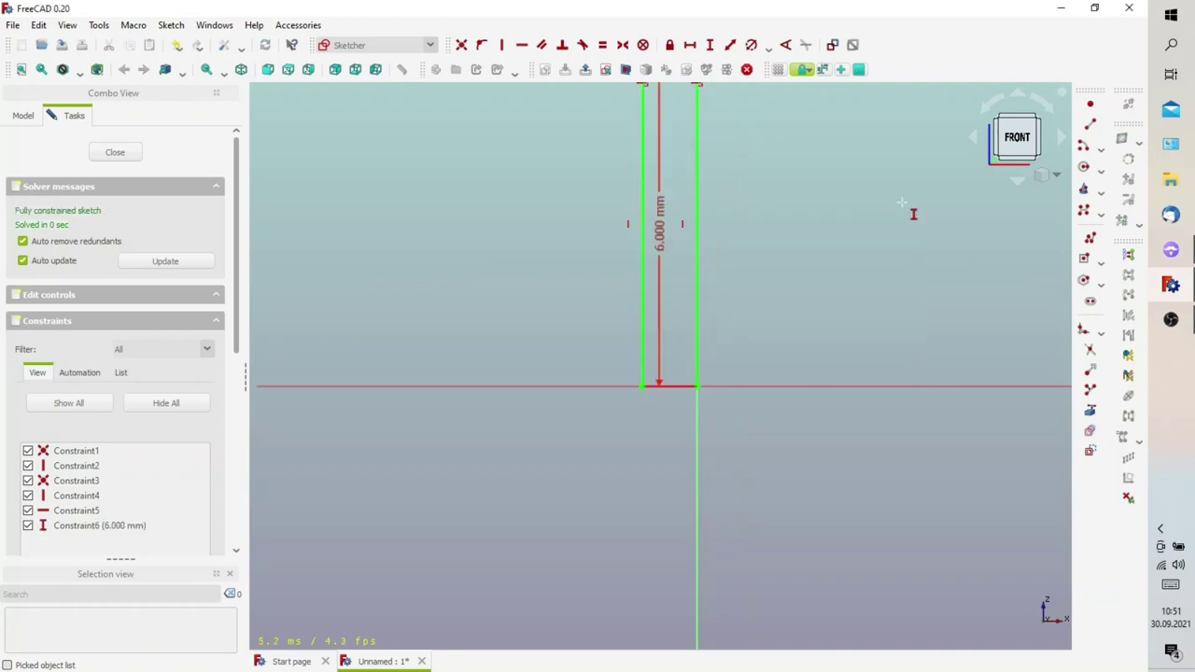
scroll(771, 331, down, 3)
scroll(843, 261, down, 1)
scroll(795, 231, up, 2)
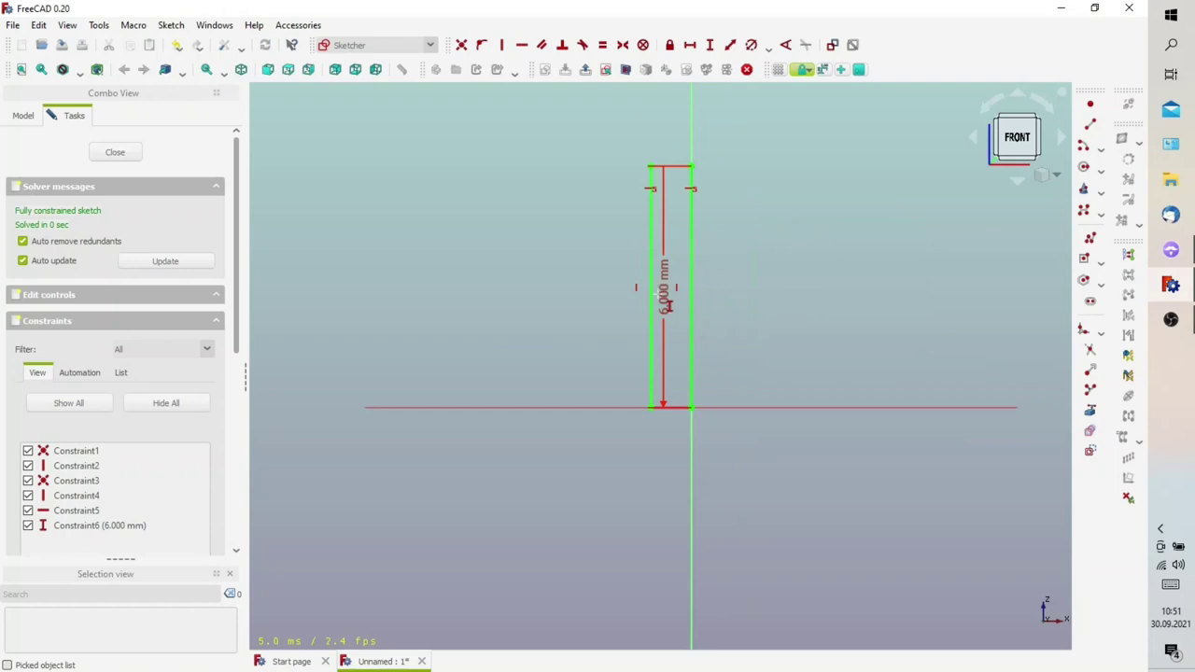
drag(666, 304, 743, 294)
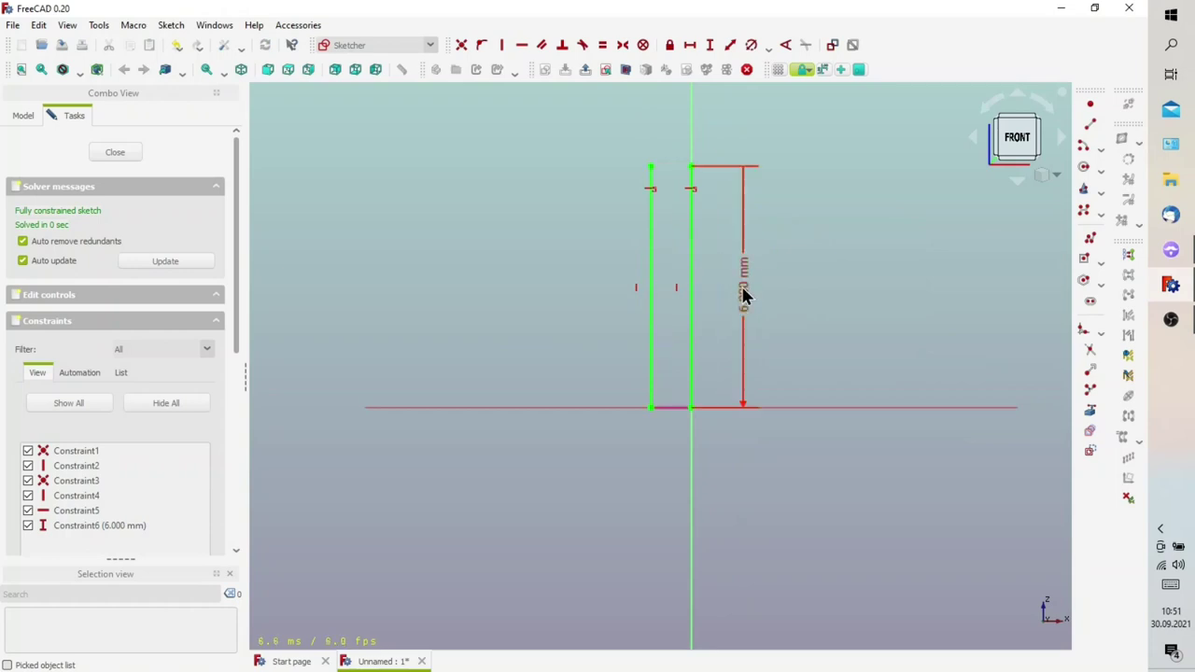
Close the sketch and select the right edge of the base outline
mouse_move(768, 309)
middle_down()
mouse_move(750, 376)
mouse_move(678, 386)
mouse_move(698, 387)
mouse_move(738, 349)
mouse_move(744, 301)
middle_up()
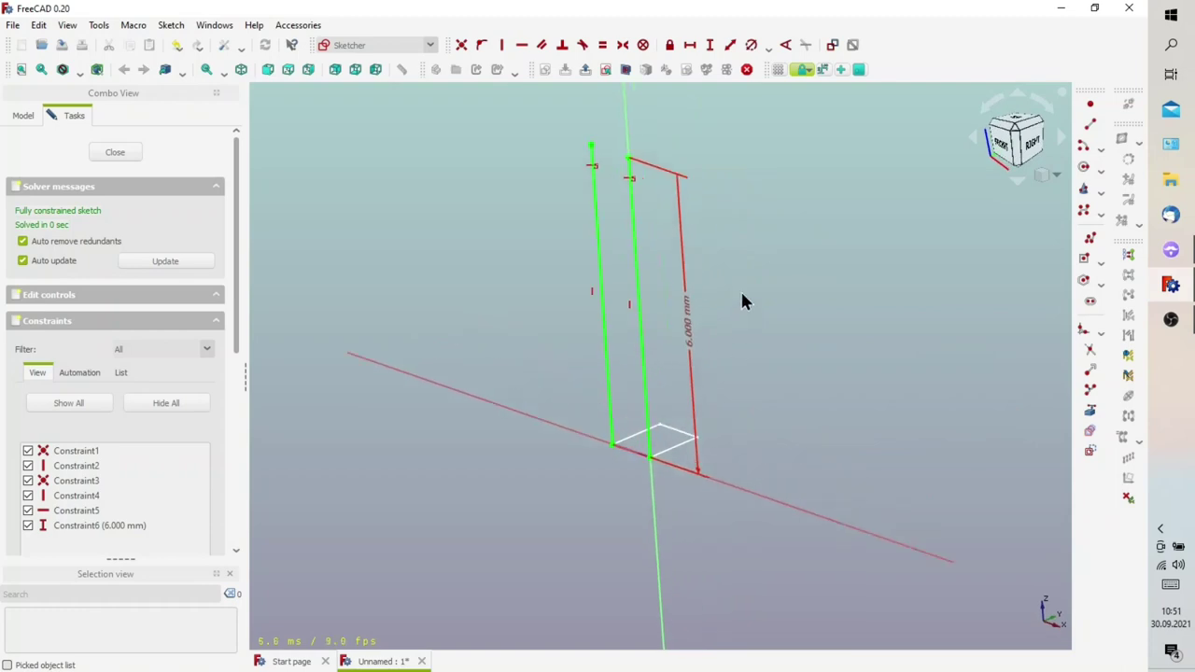
click(140, 154)
mouse_move(770, 373)
middle_down()
mouse_move(813, 392)
mouse_move(755, 389)
mouse_move(825, 375)
mouse_move(815, 368)
middle_up()
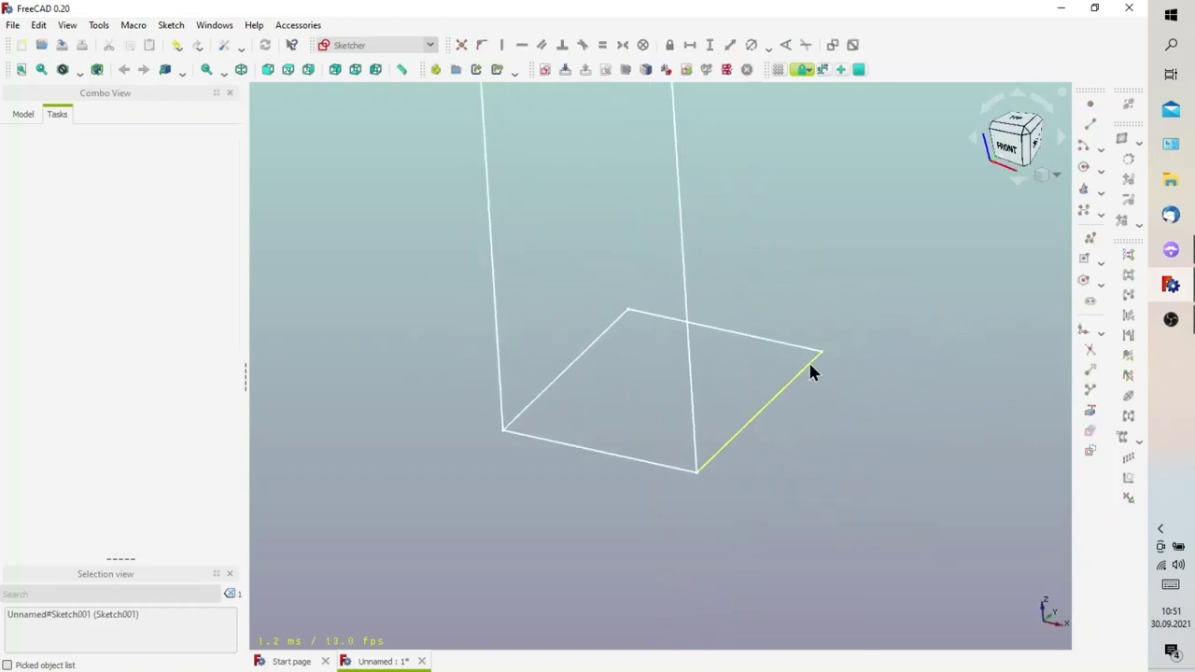
click(809, 362)
Add the edge's end point and create a NormalToEdge-attached sketch on it
ctrl+click(822, 352)
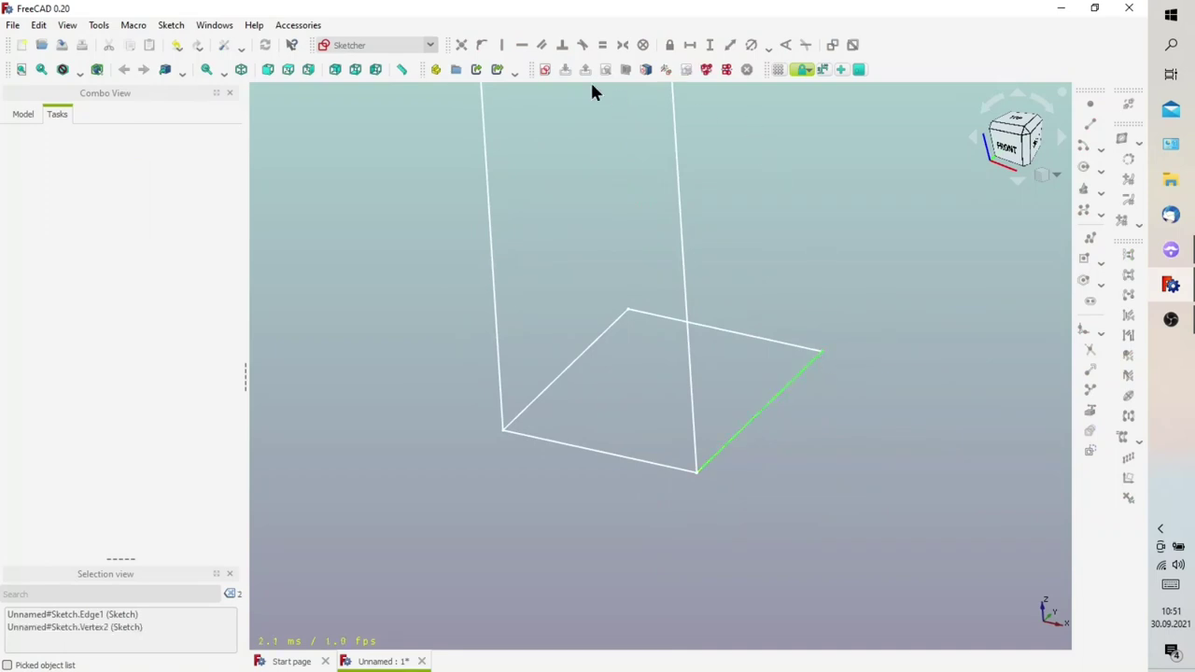
click(546, 70)
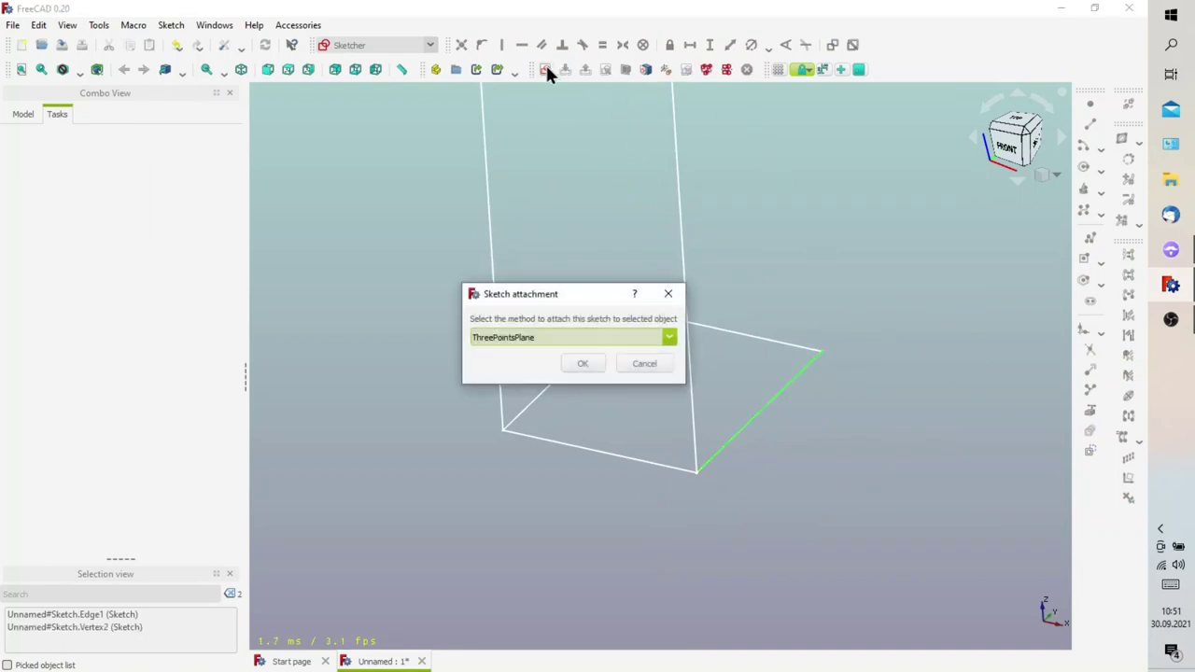
click(572, 340)
click(555, 378)
click(571, 369)
Bring the base's top edge into the new sketch as external reference geometry
scroll(592, 394, down, 1)
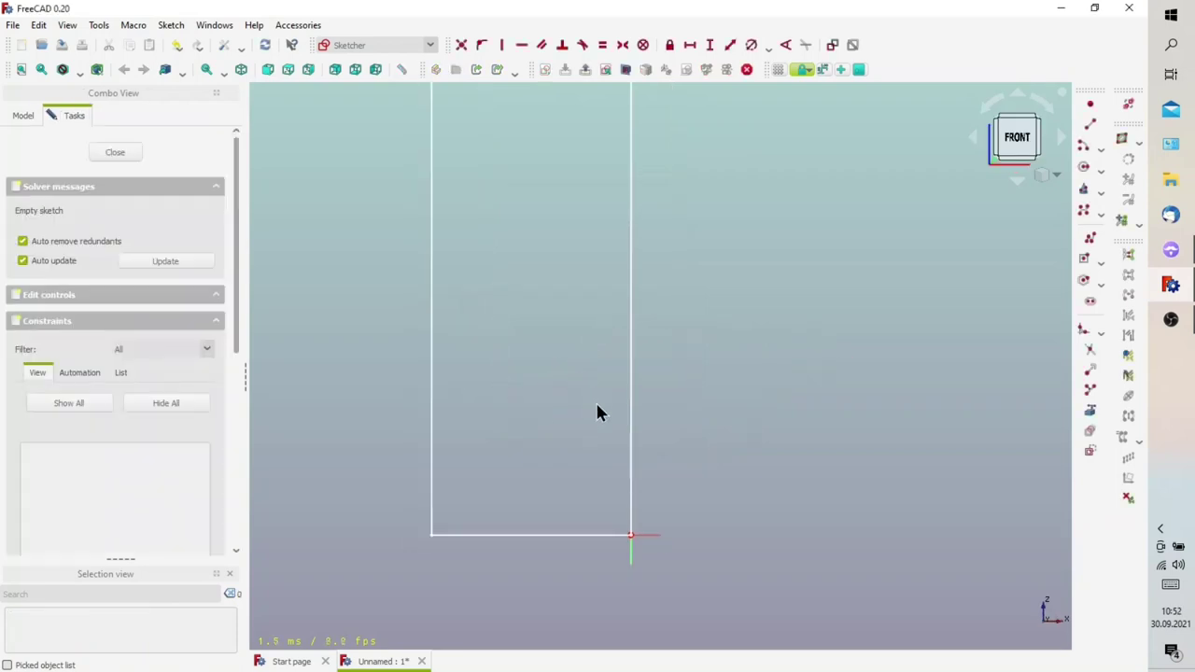
scroll(595, 400, down, 2)
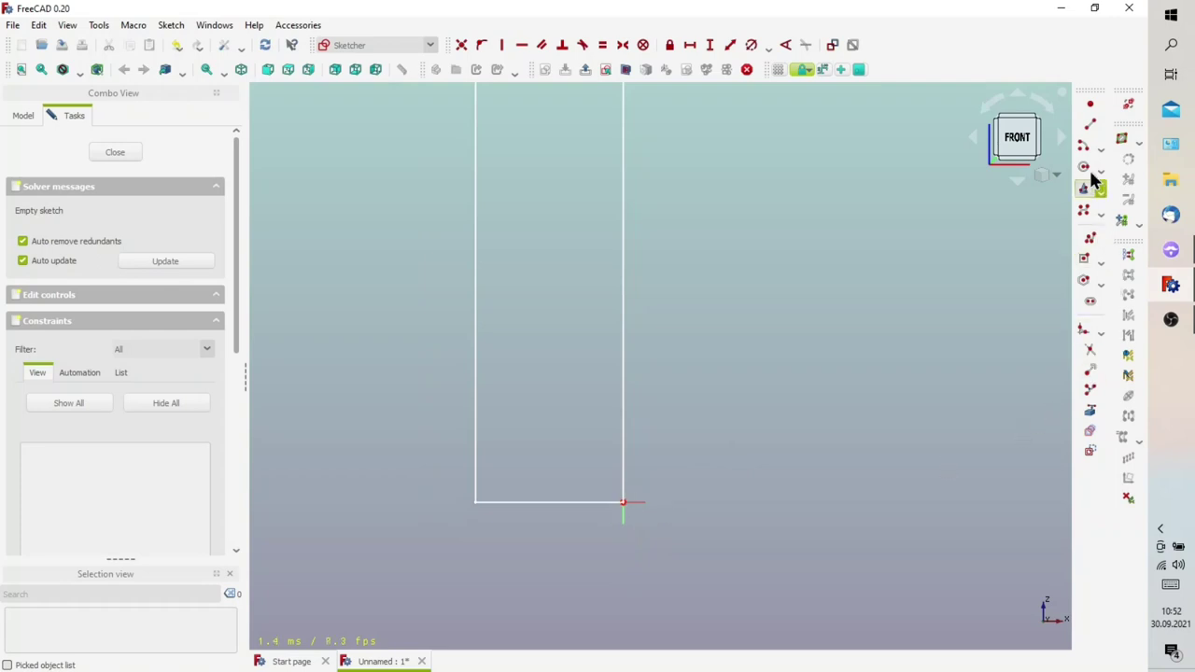
middle_drag(770, 378, 549, 531)
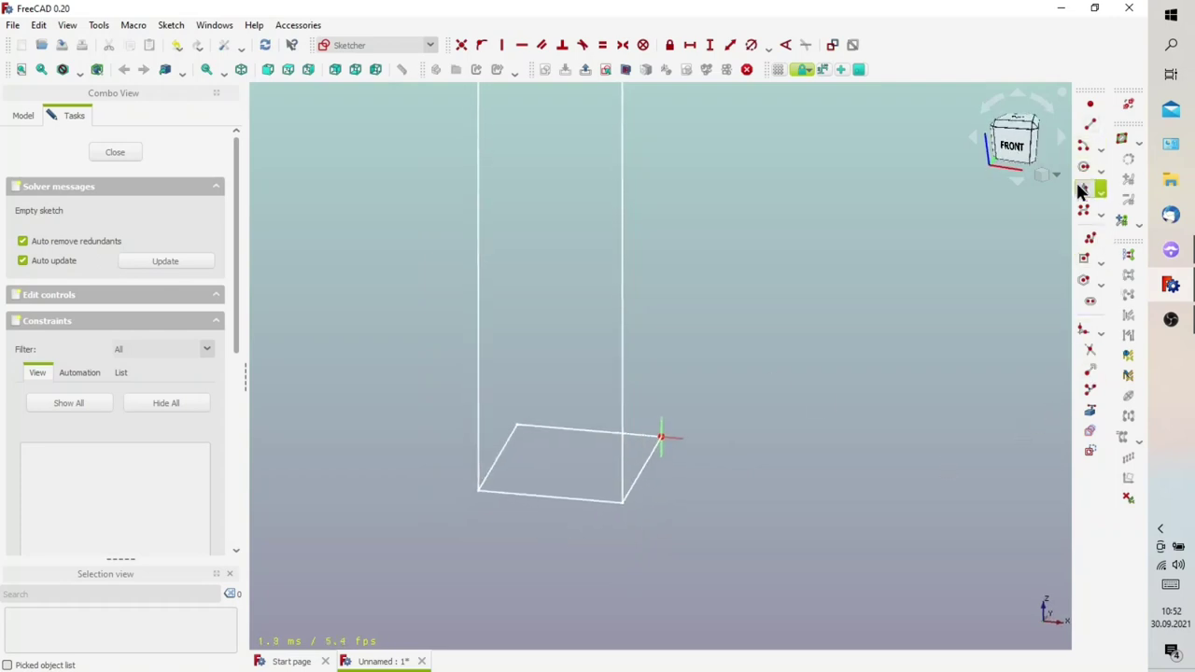
click(1089, 412)
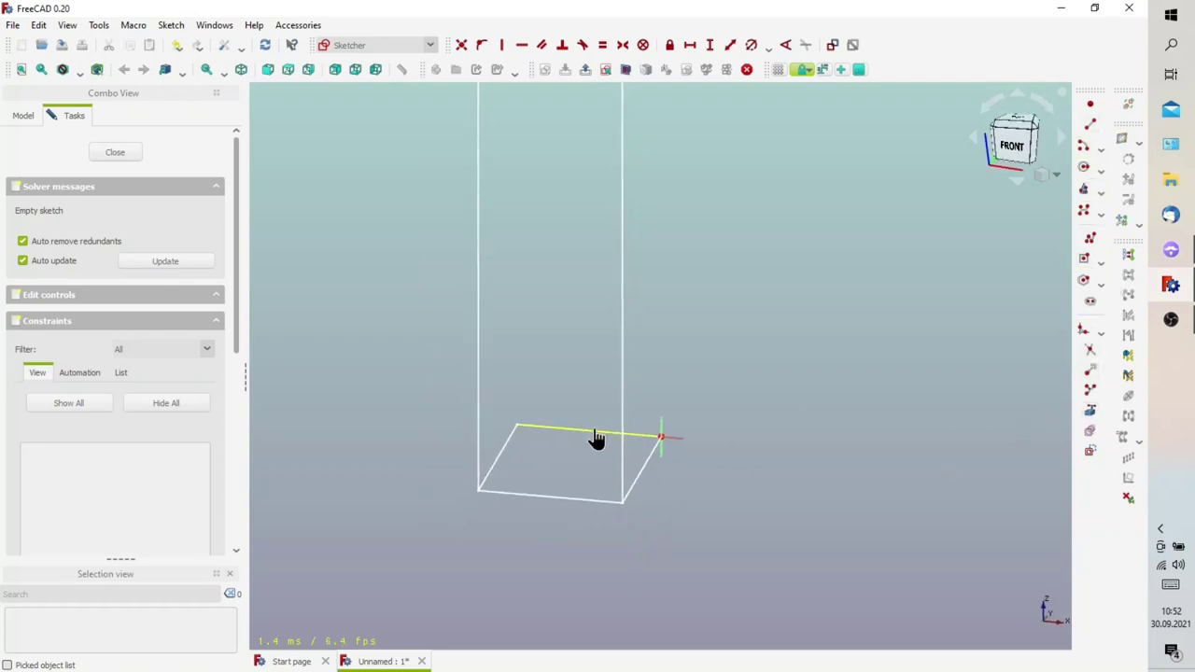
click(596, 438)
Draw two vertical lines rising from the reference edge's left end and the origin
click(1090, 124)
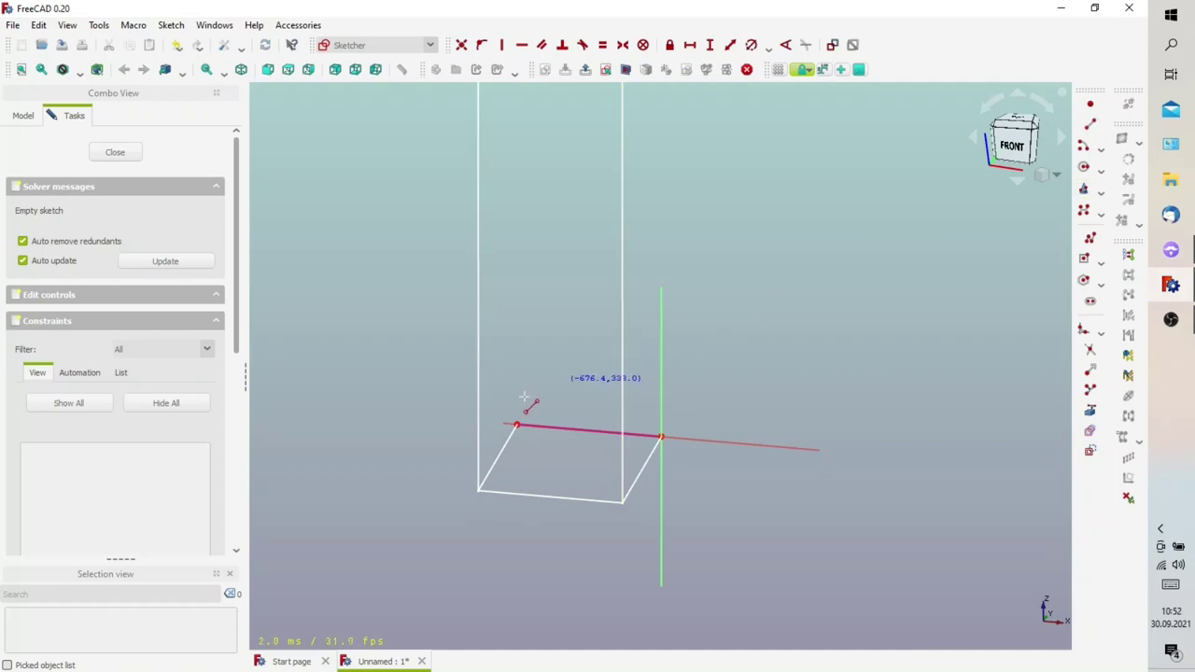
click(516, 425)
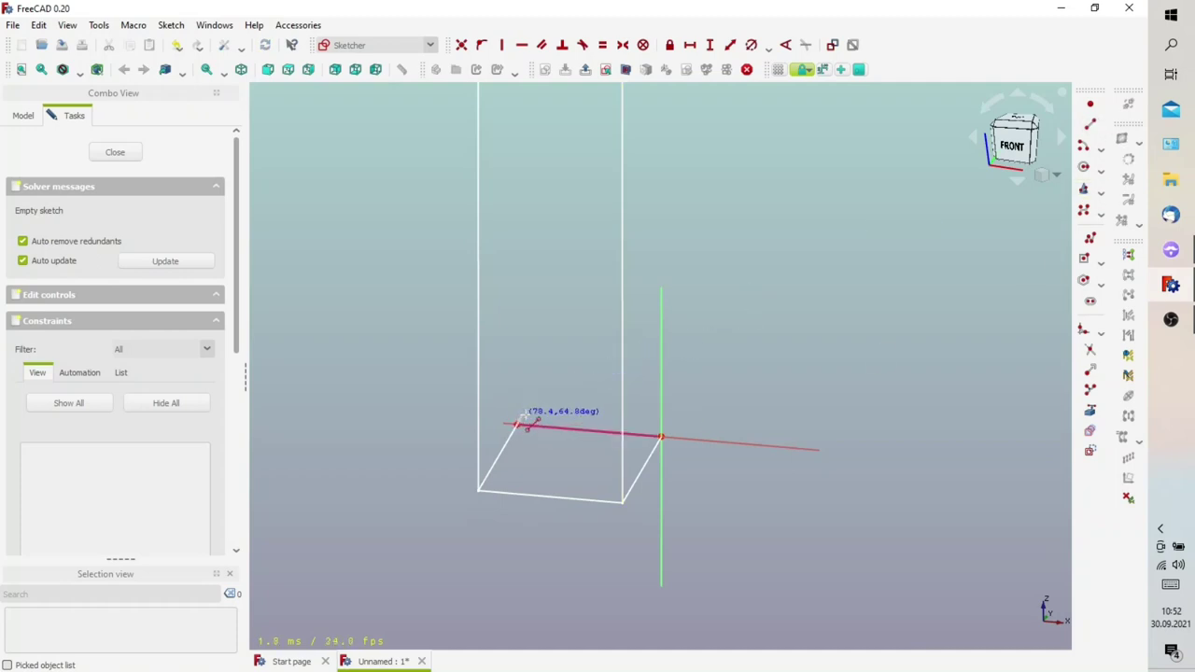
scroll(523, 427, down, 5)
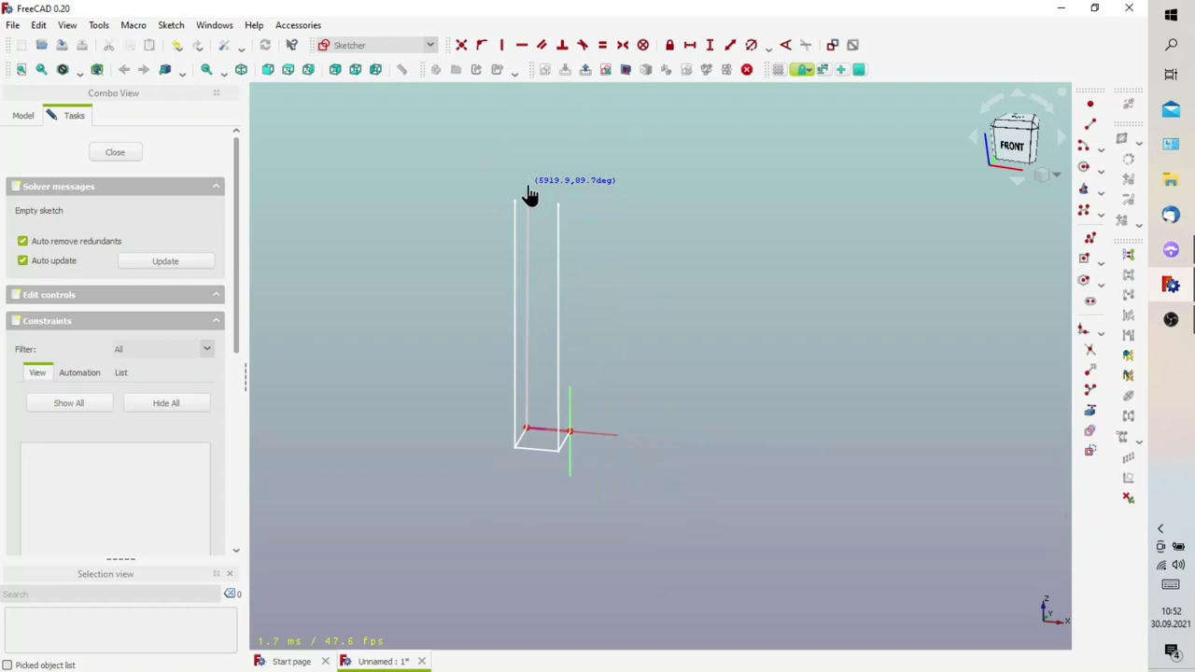
click(526, 185)
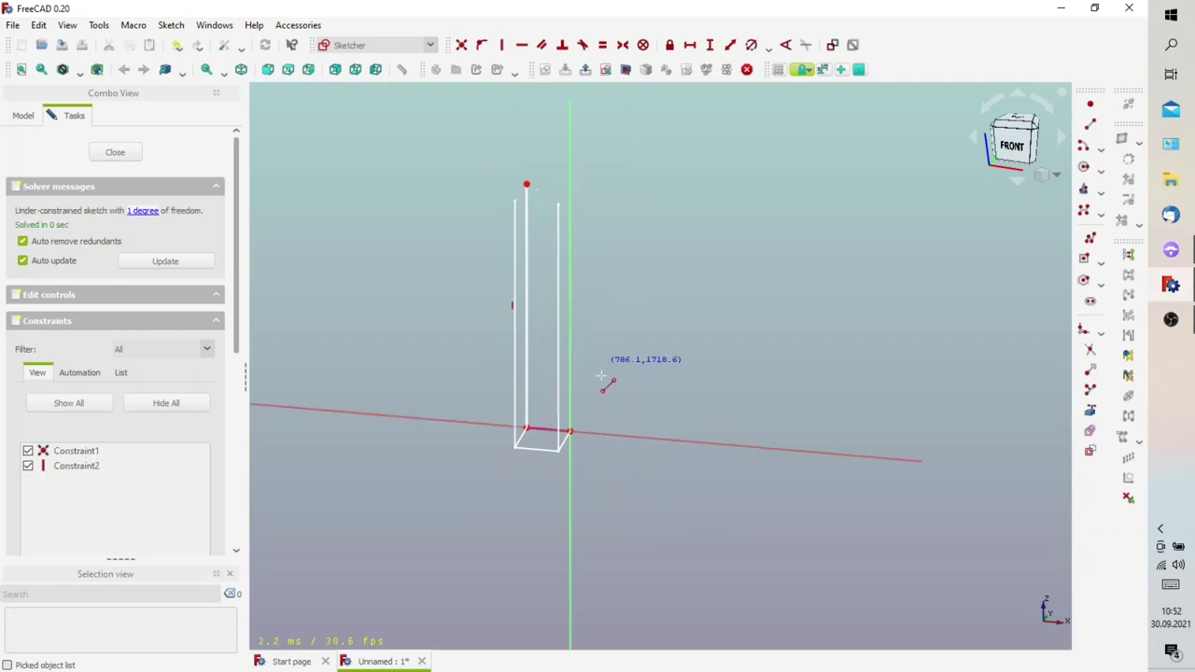
click(570, 433)
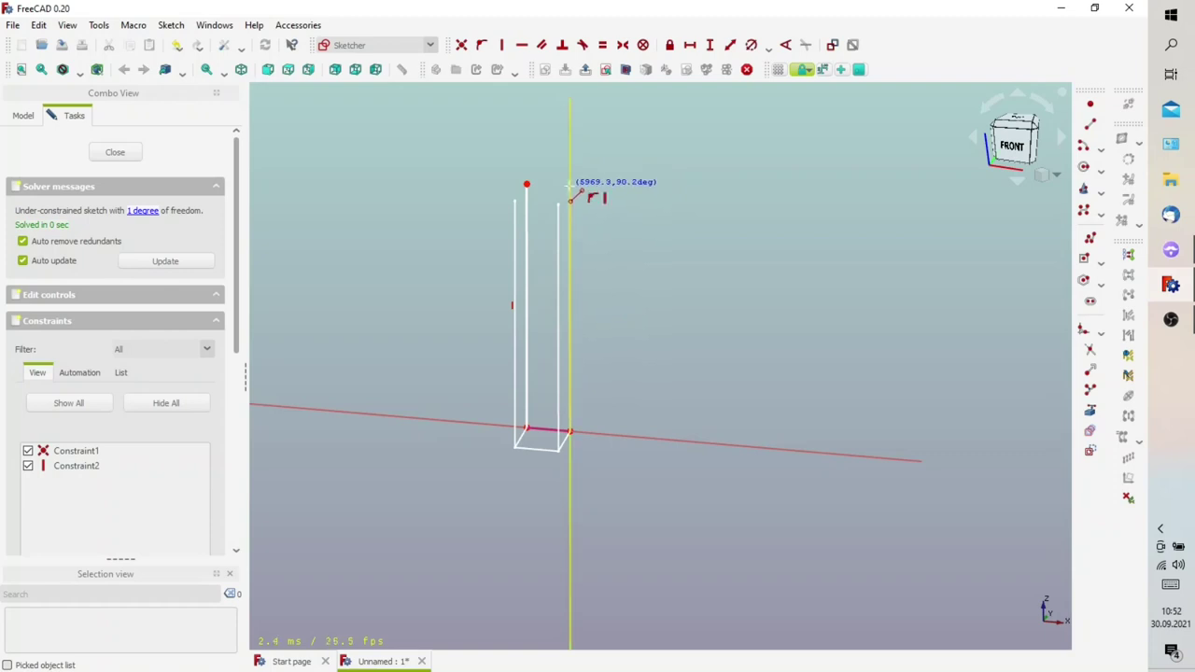
click(570, 188)
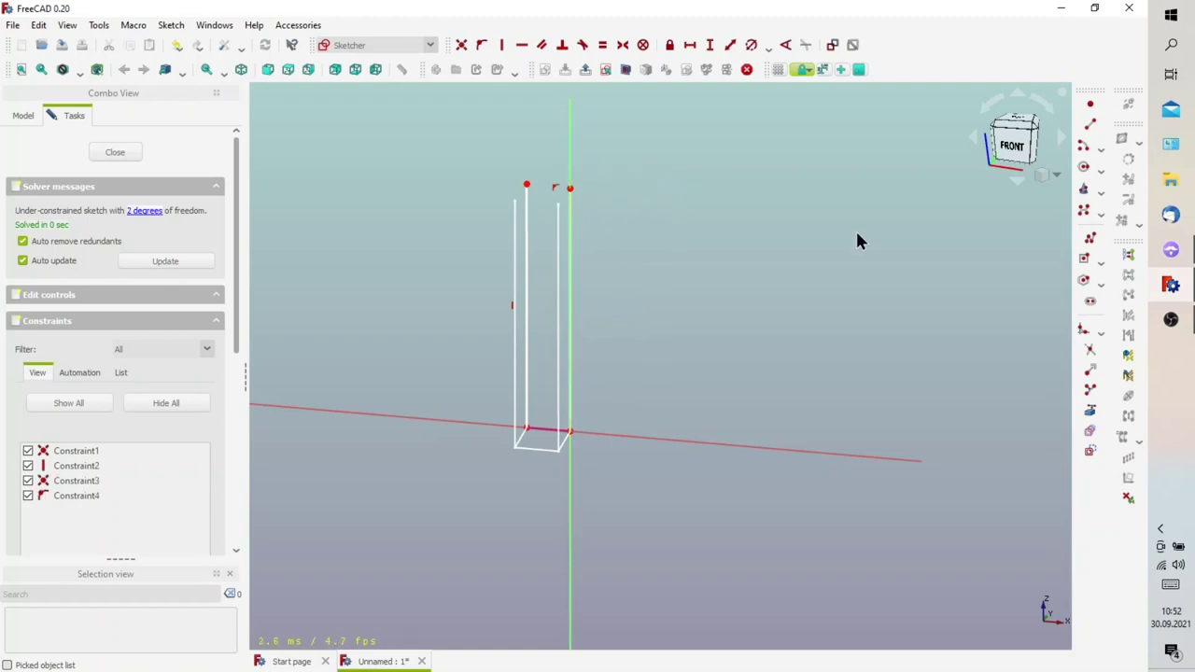
Level the two vertical lines' top end points with a Horizontal constraint
click(515, 261)
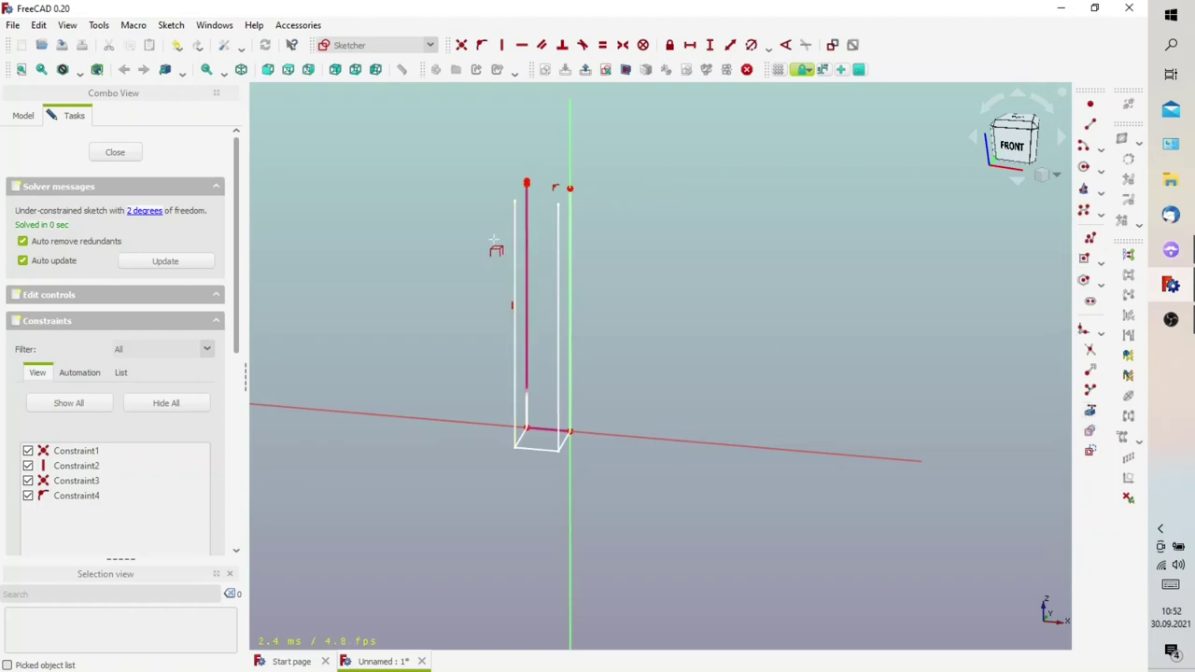
scroll(560, 176, up, 3)
click(499, 192)
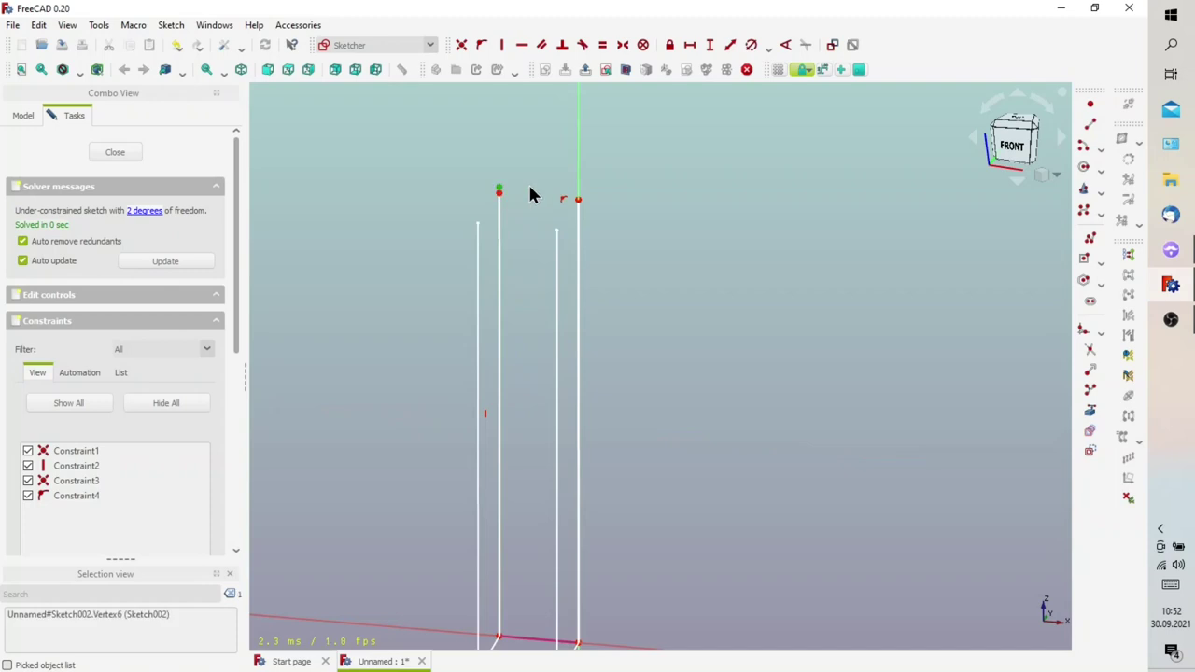
click(577, 198)
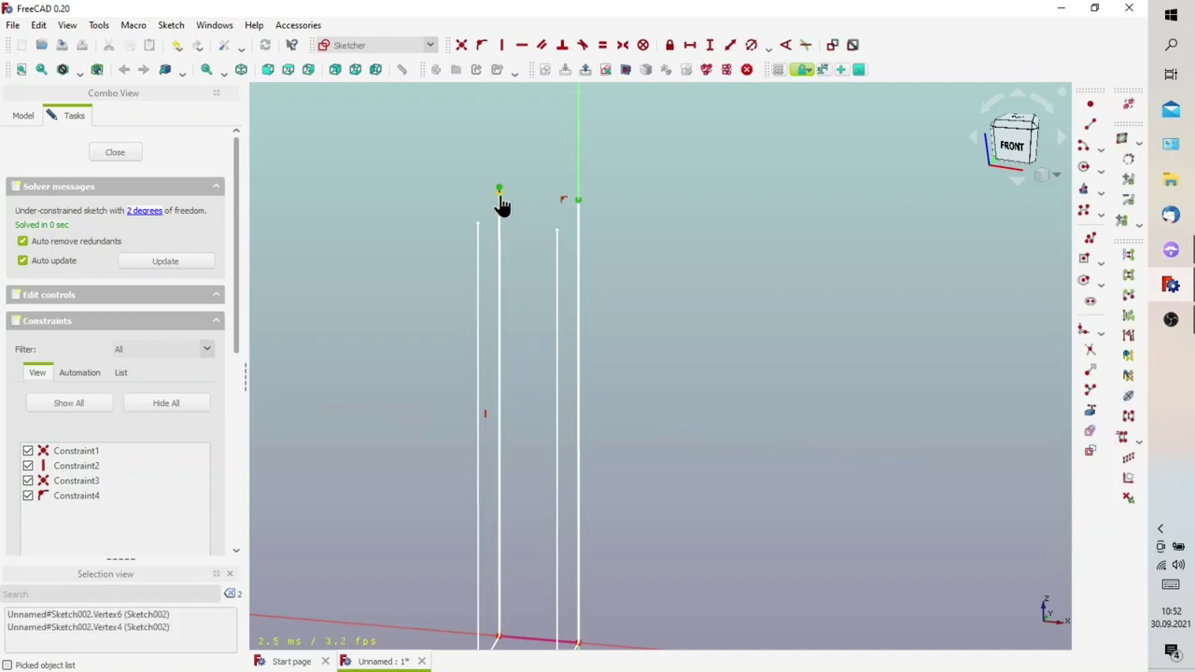
click(521, 53)
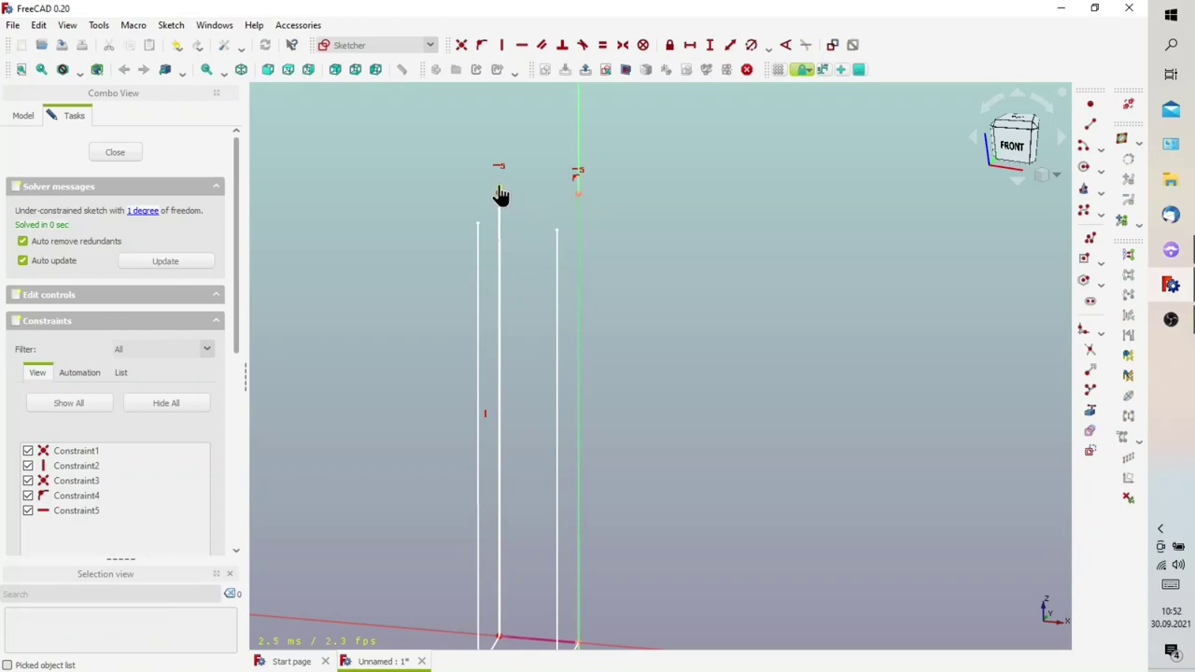
click(579, 227)
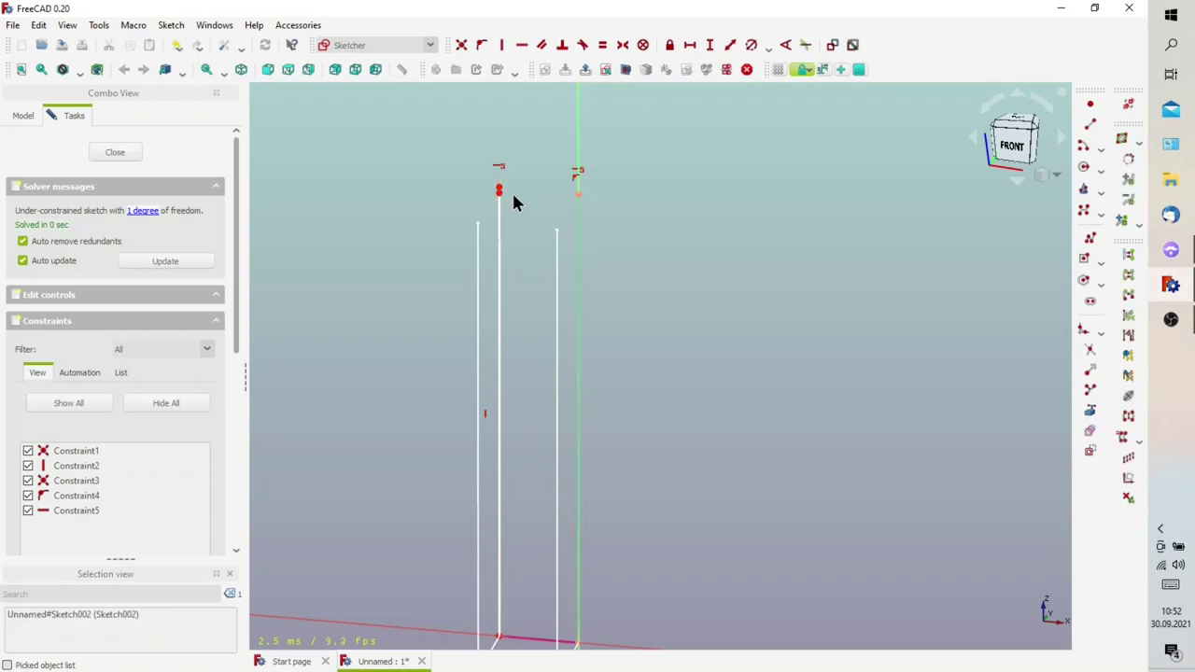
click(498, 191)
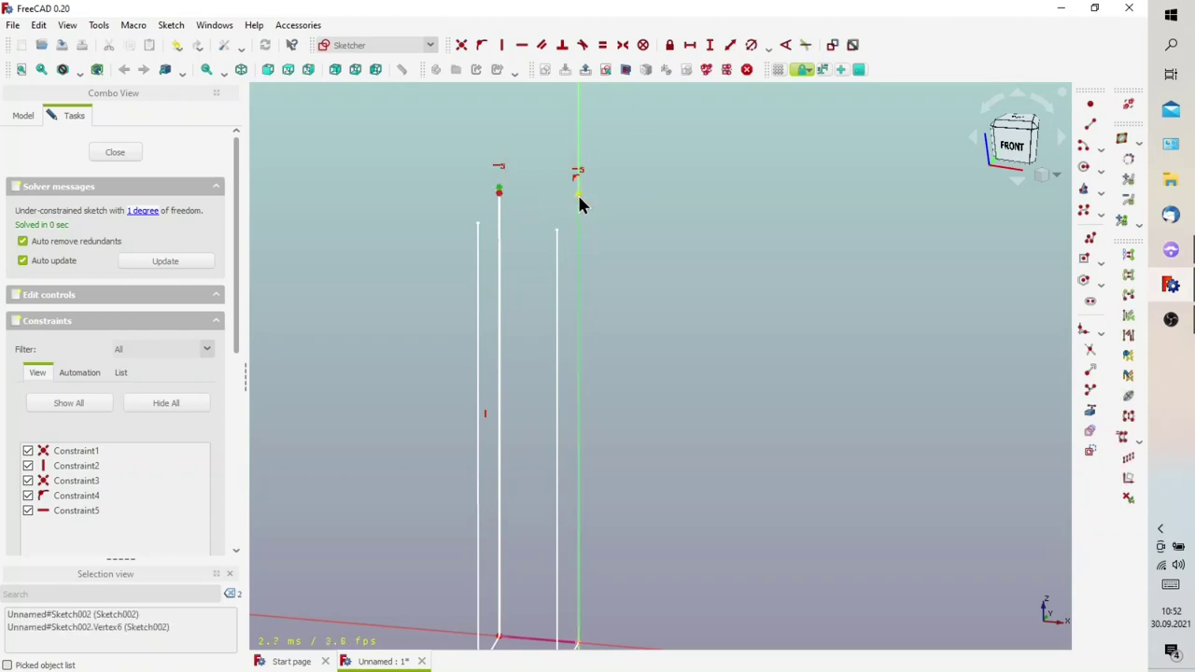
click(521, 44)
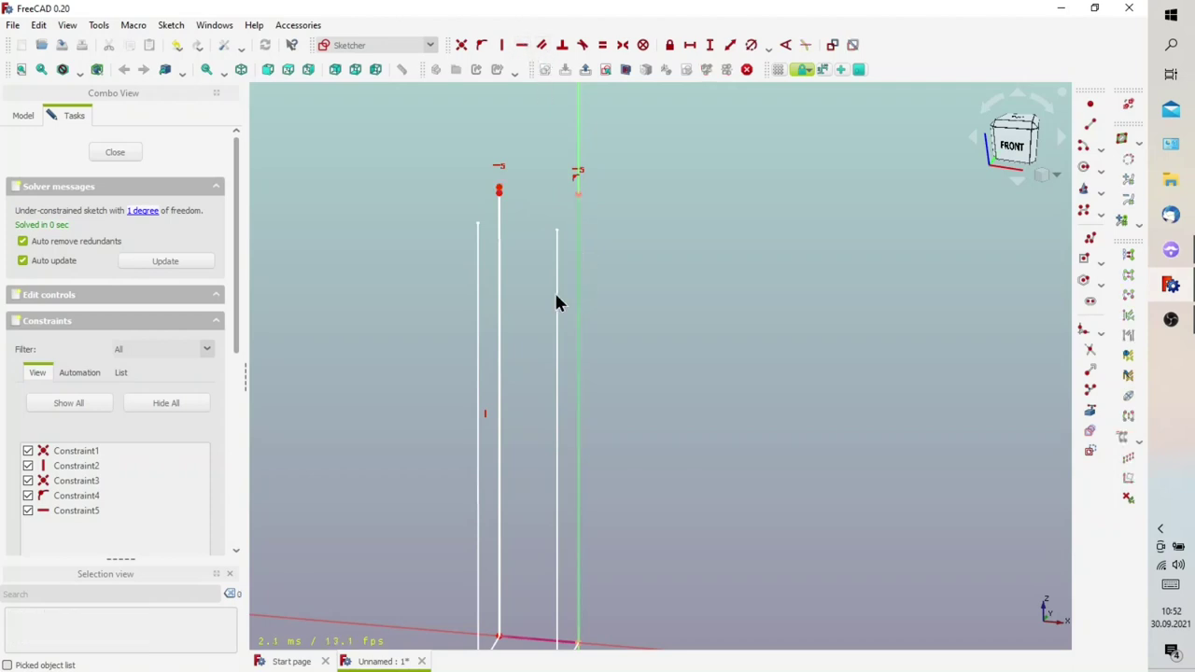
Draw a new bracing line from the top vertex and align its end horizontally with the column top
middle_drag(645, 323, 517, 332)
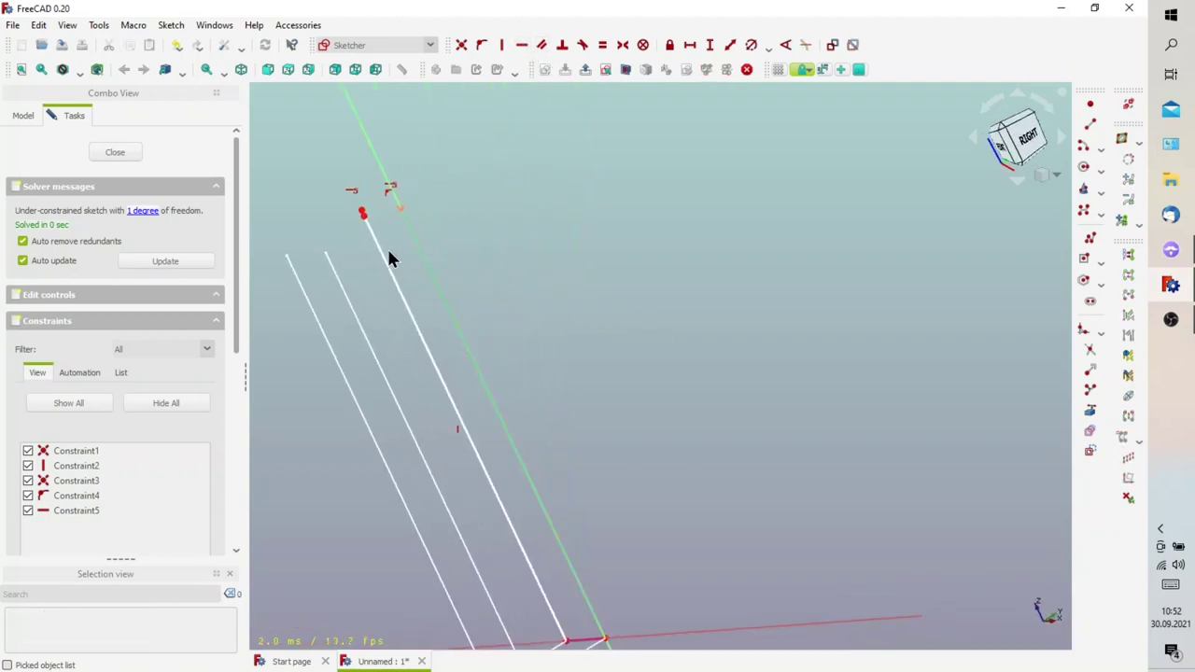
click(362, 213)
click(401, 293)
click(400, 290)
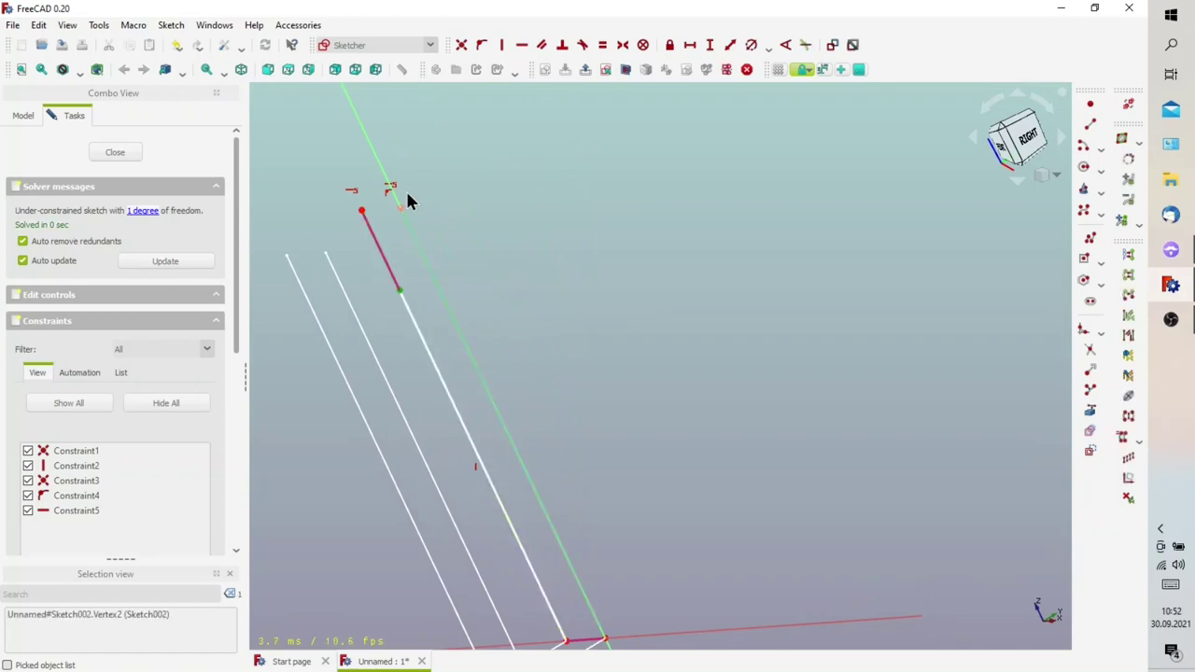
click(401, 209)
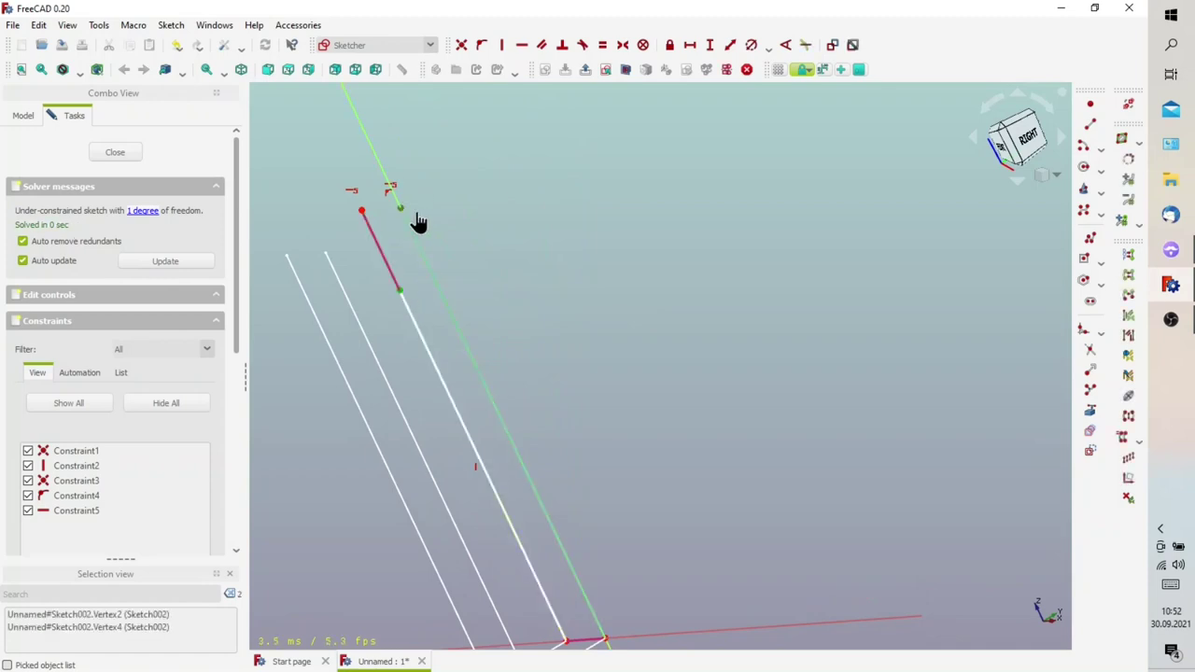
click(522, 46)
middle_drag(514, 174, 602, 307)
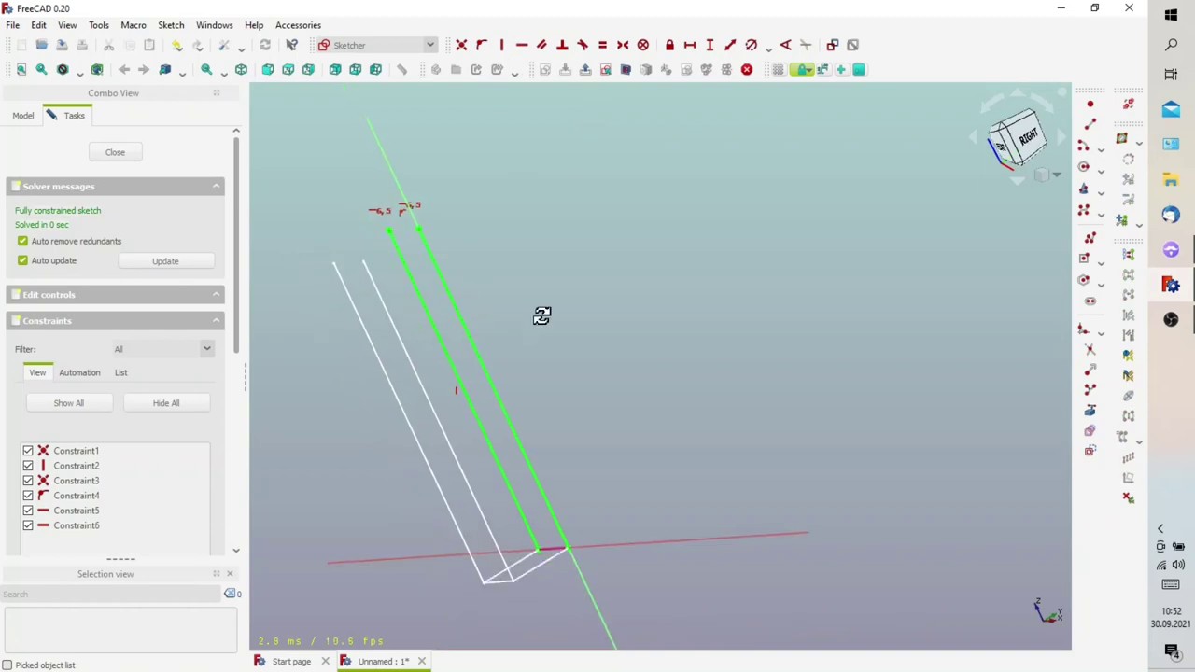
Close the bracing sketch, zoom out, and switch to the Dodo workbench
click(131, 152)
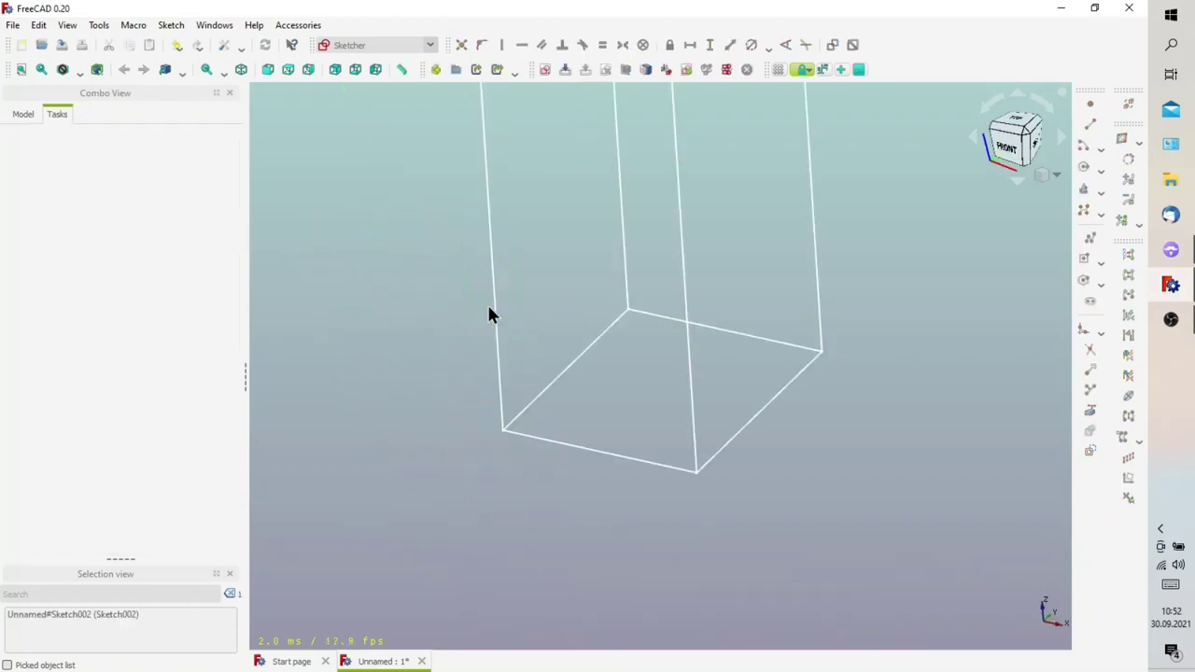
scroll(546, 361, down, 2)
scroll(584, 359, down, 3)
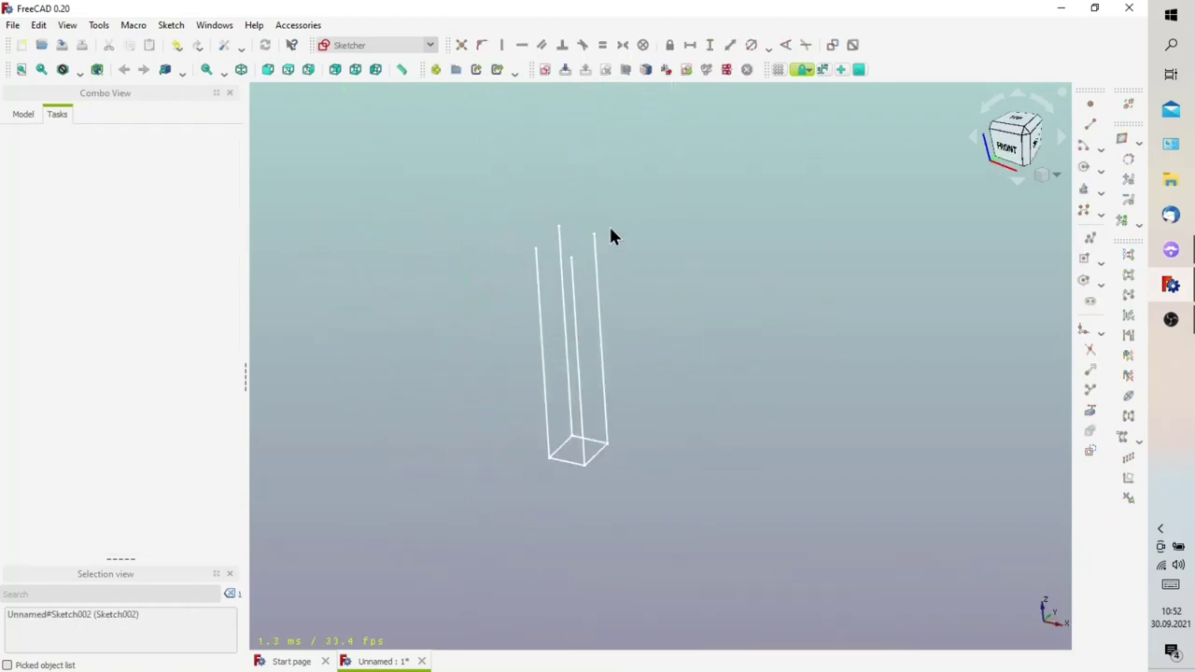
scroll(597, 252, up, 2)
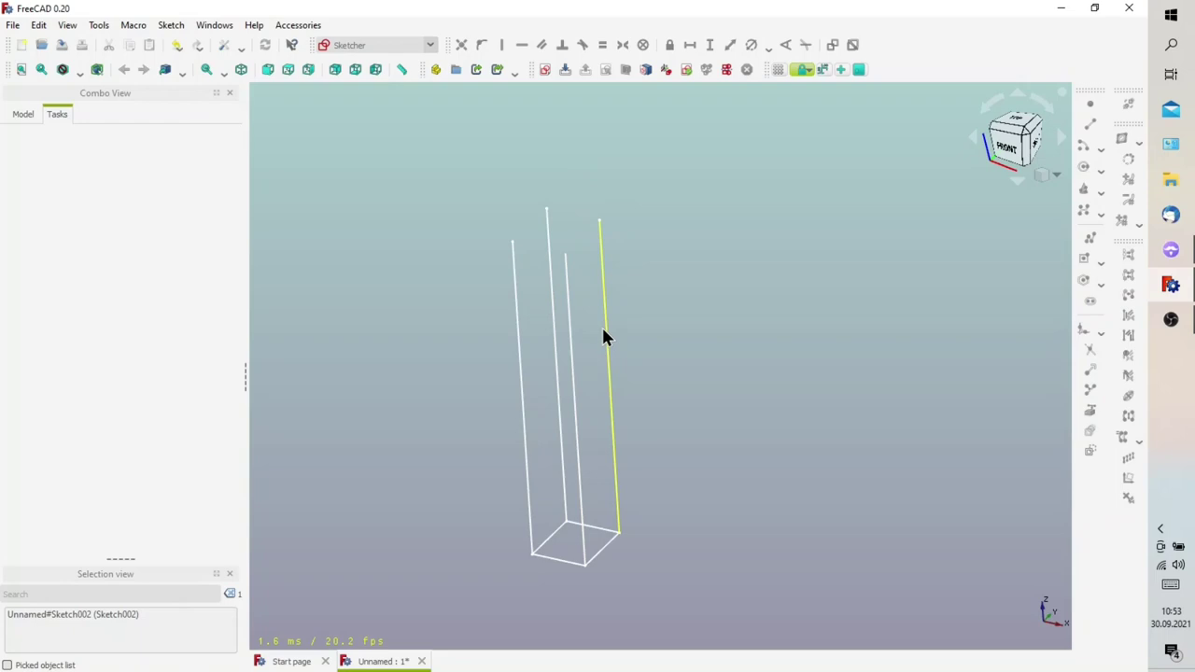
click(389, 43)
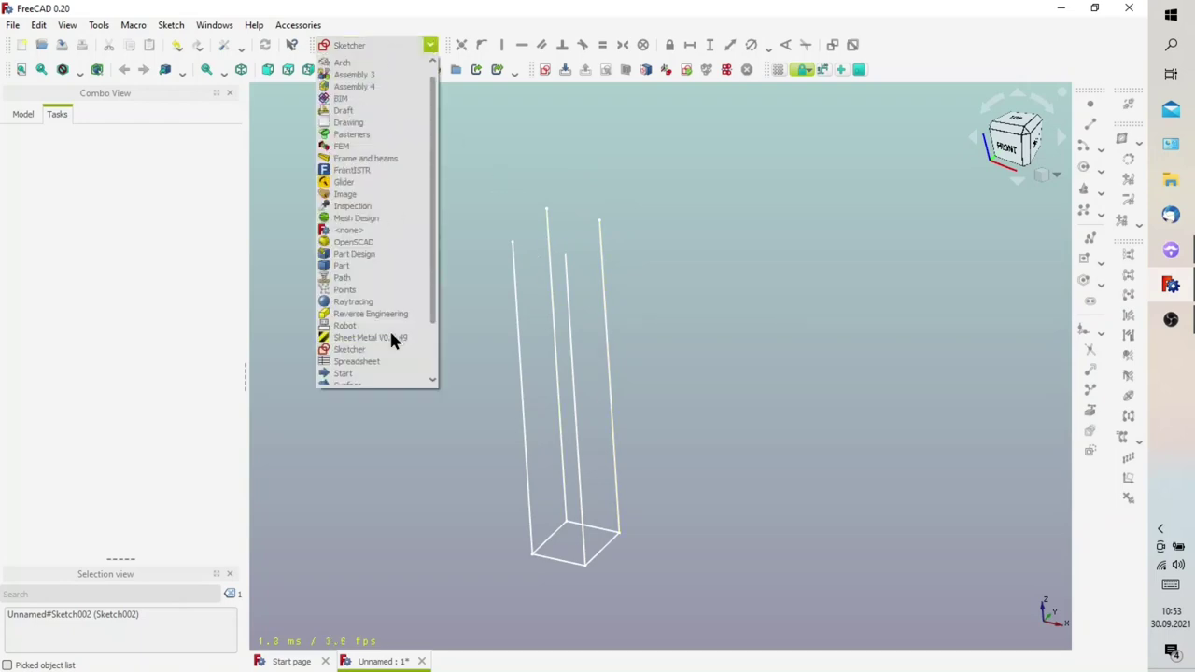
scroll(392, 346, down, 2)
click(376, 372)
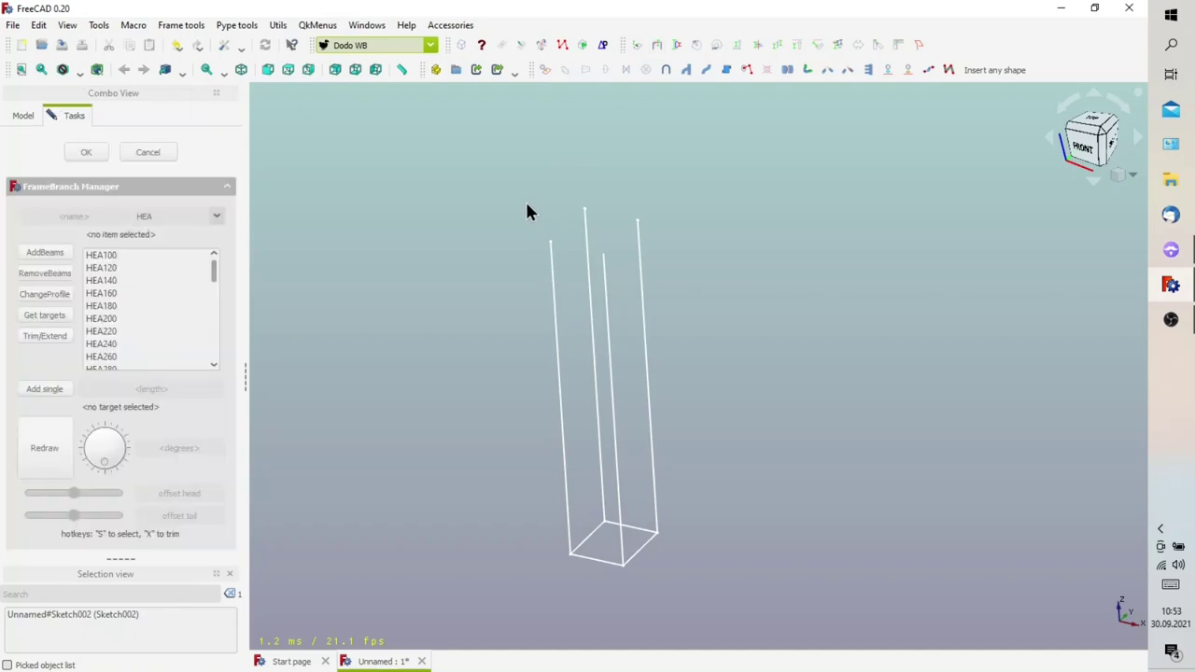
Add HEA140 beams along the first sketch's column lines
click(167, 221)
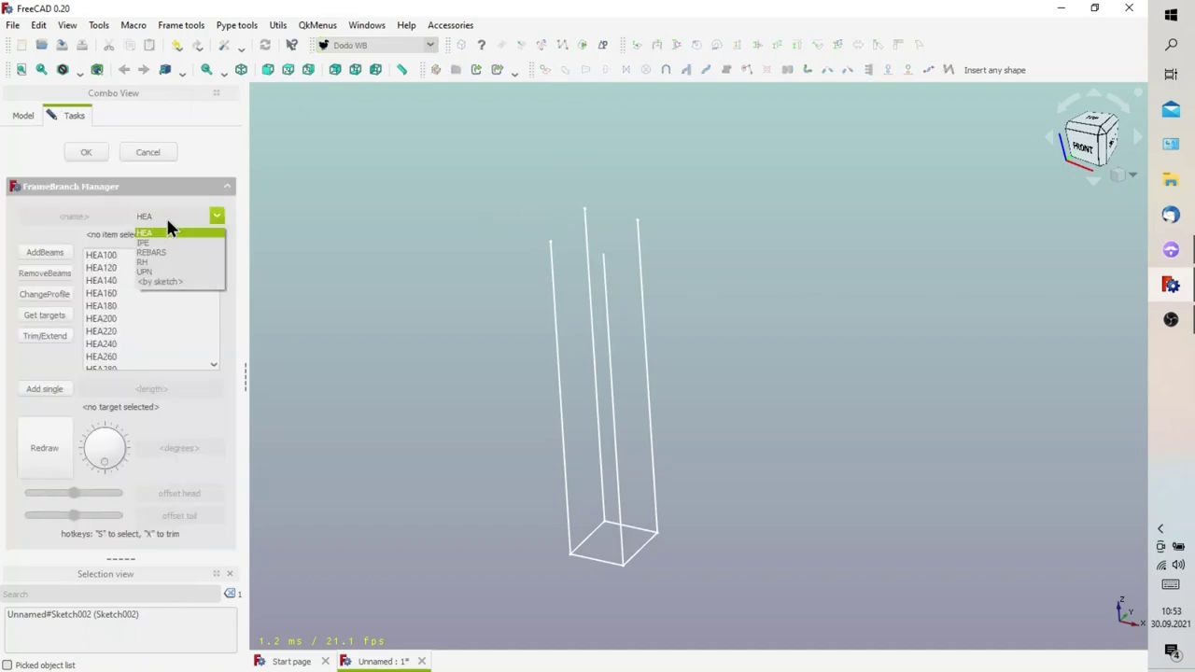
click(168, 224)
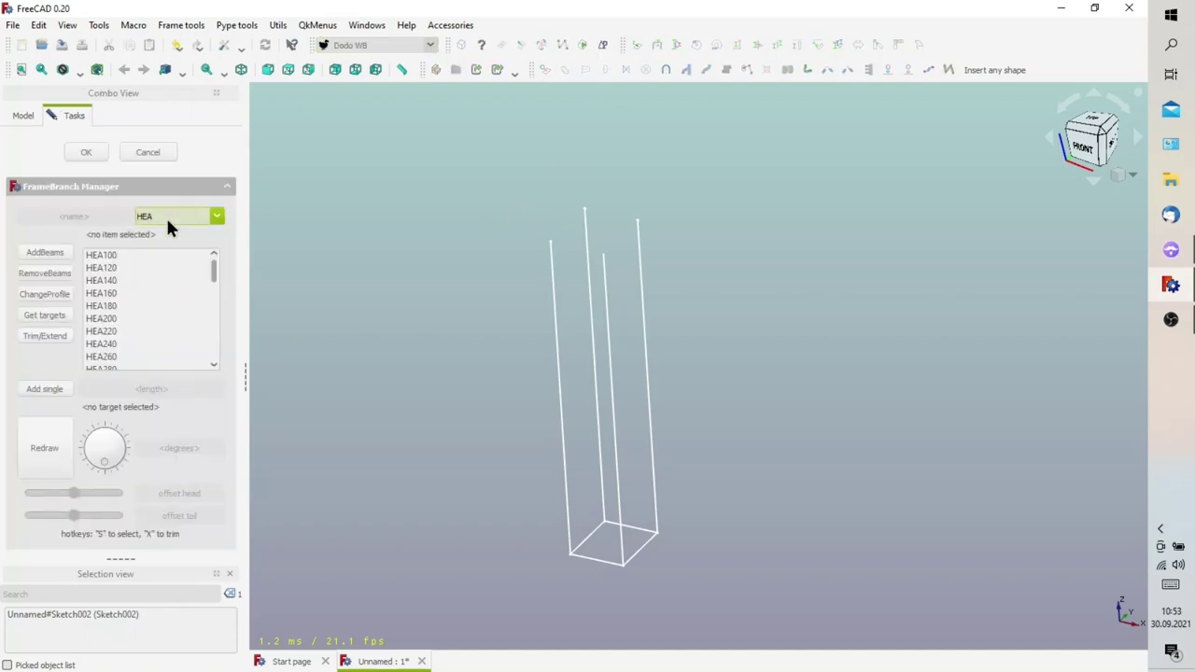
click(119, 281)
click(554, 314)
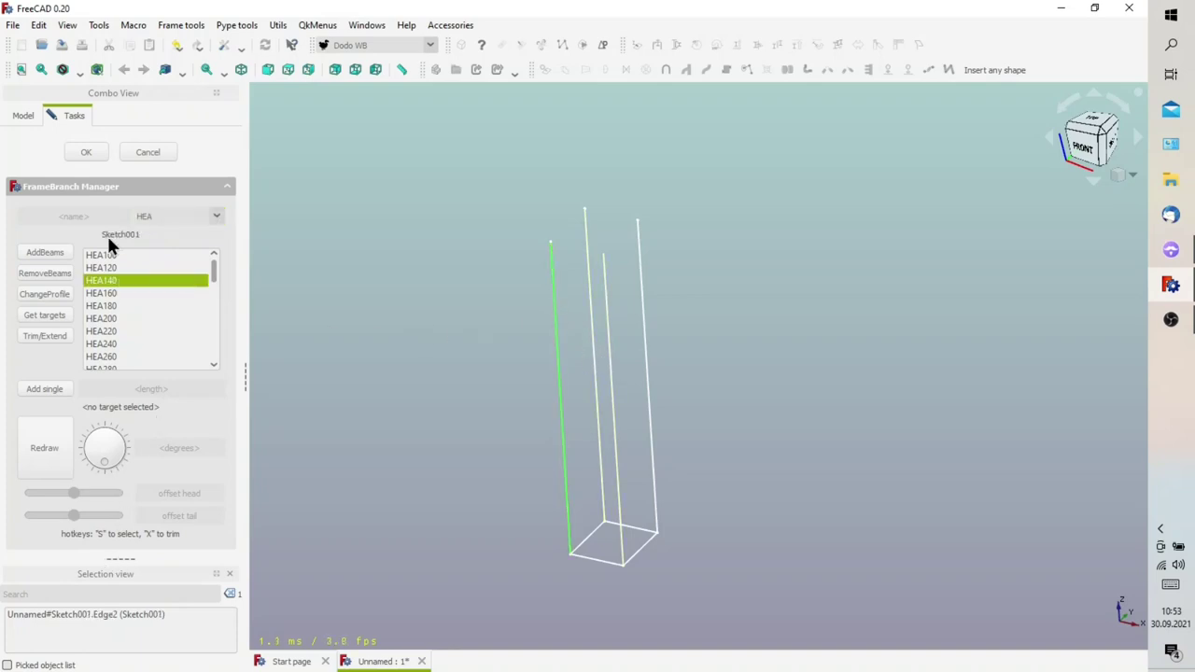
click(607, 310)
Add HEA140 beams along the second sketch's column lines and finish the manager
scroll(605, 297, up, 3)
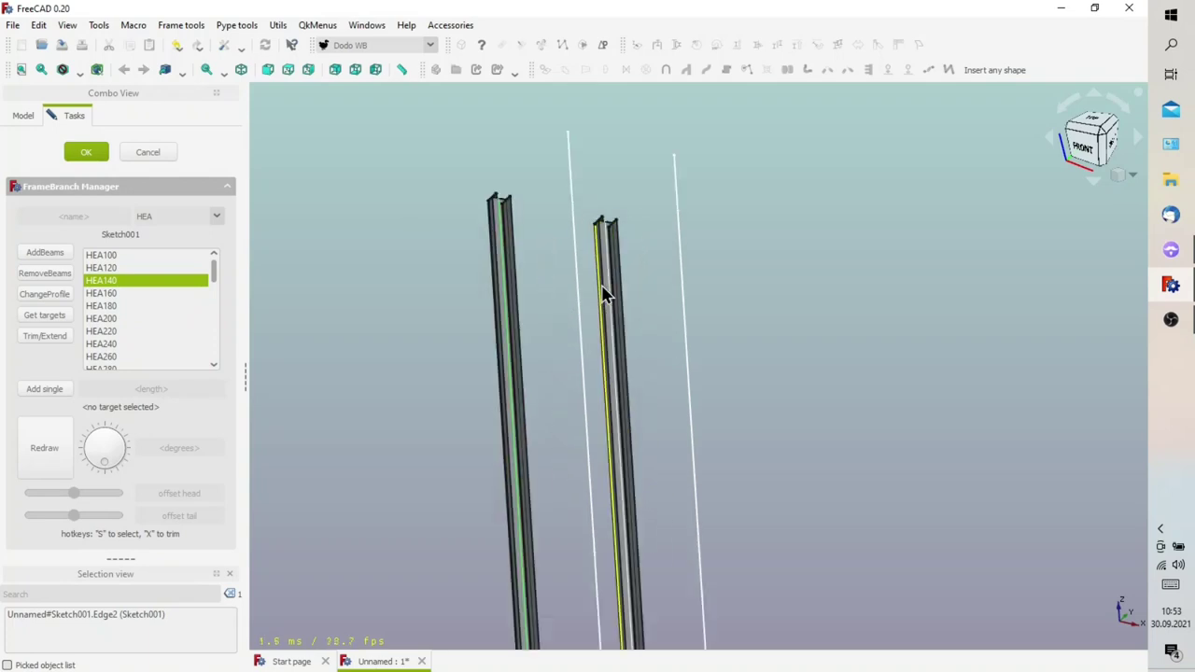
scroll(644, 360, up, 2)
mouse_move(656, 369)
middle_down()
mouse_move(685, 407)
mouse_move(673, 377)
mouse_move(672, 389)
mouse_move(644, 390)
middle_up()
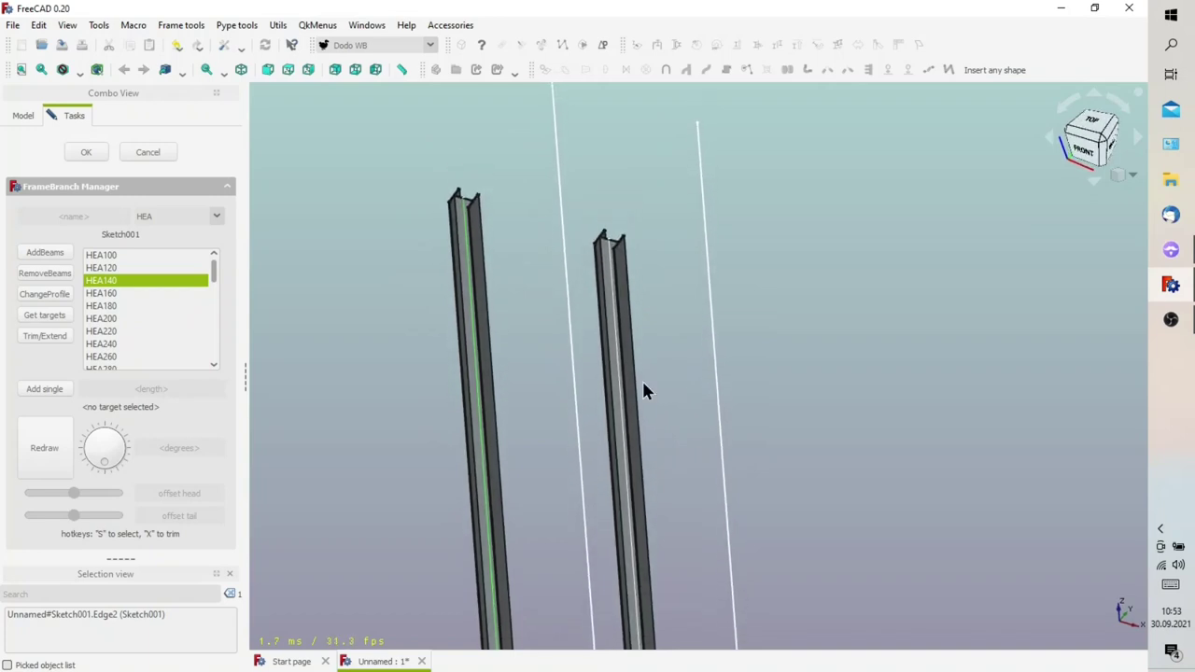
click(561, 215)
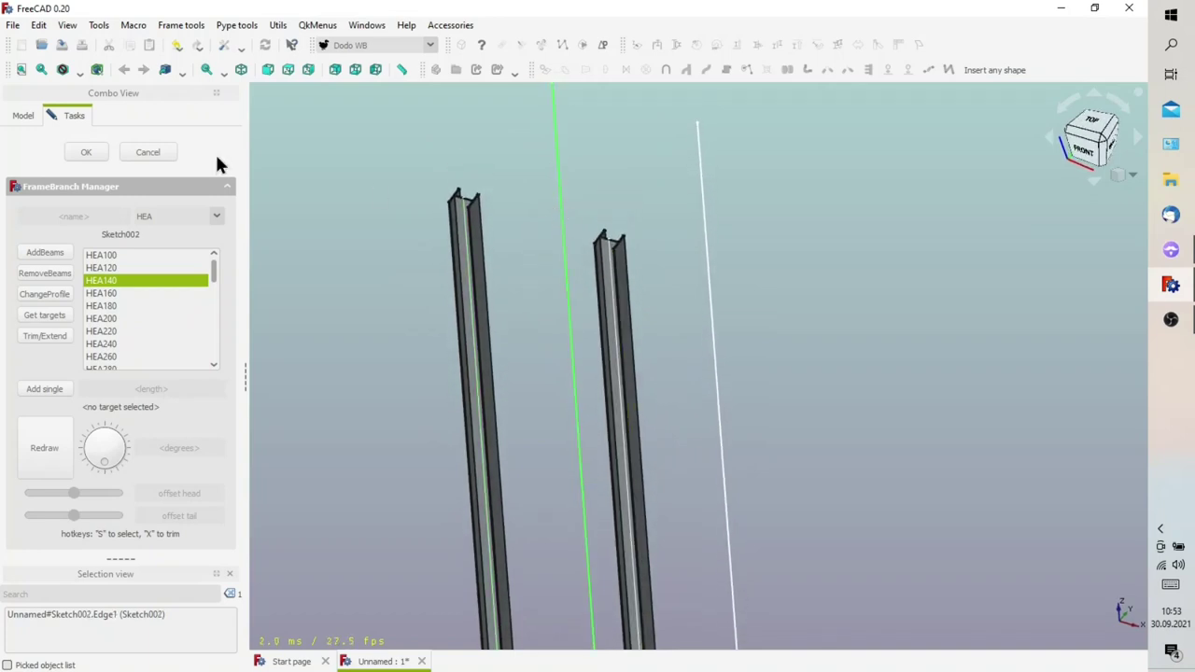
click(86, 153)
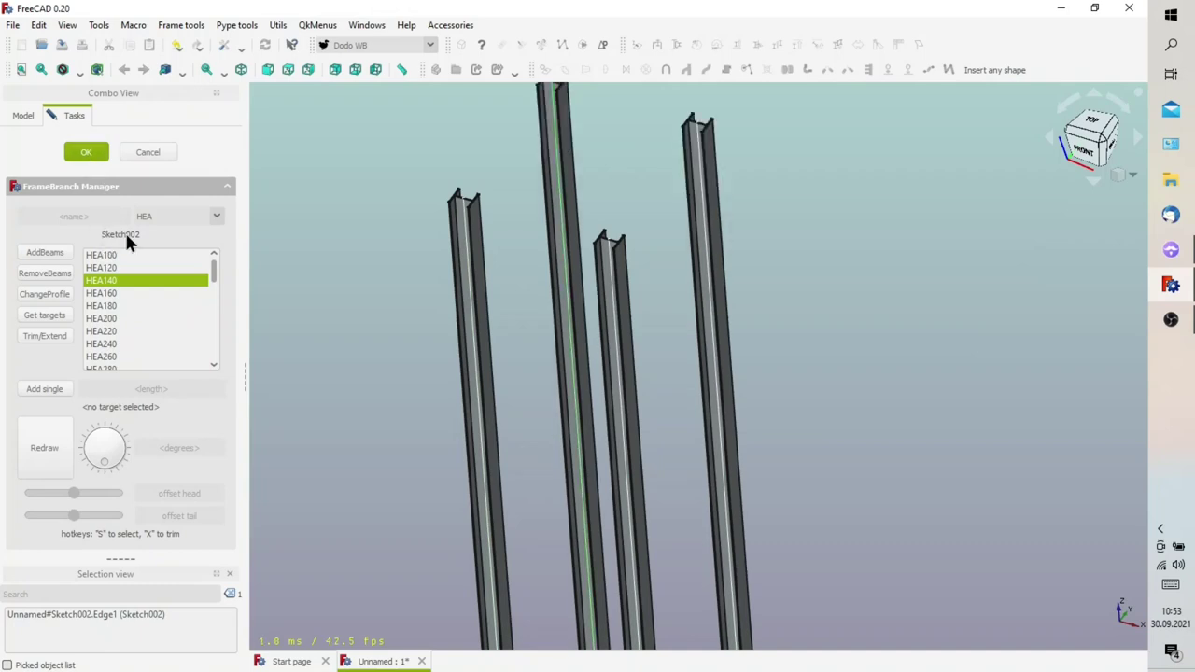
Close the frame manager and inspect the Travatura and Travatura001 branches in the model tree
click(147, 152)
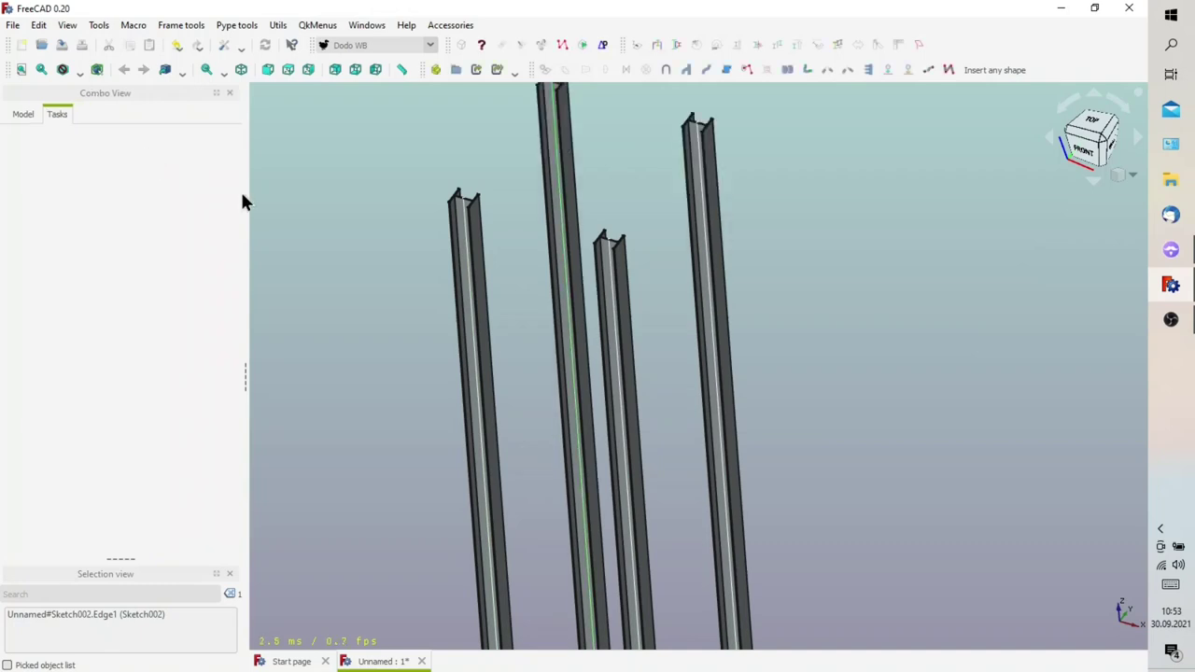
scroll(377, 286, down, 2)
click(17, 115)
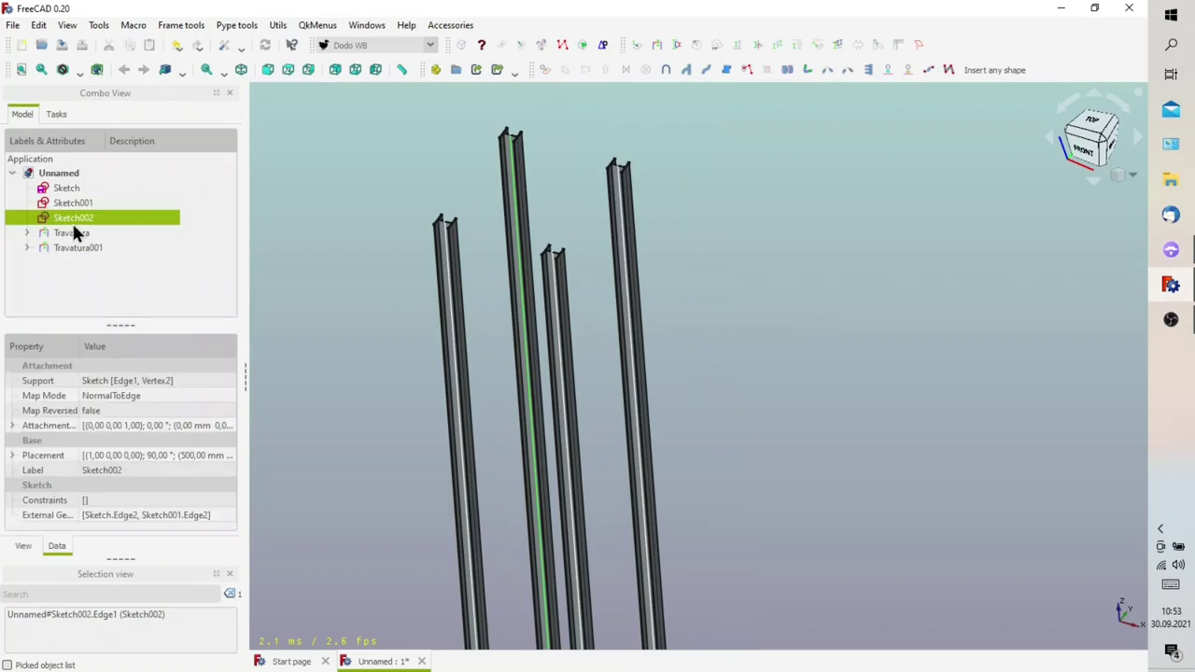
click(73, 231)
click(74, 250)
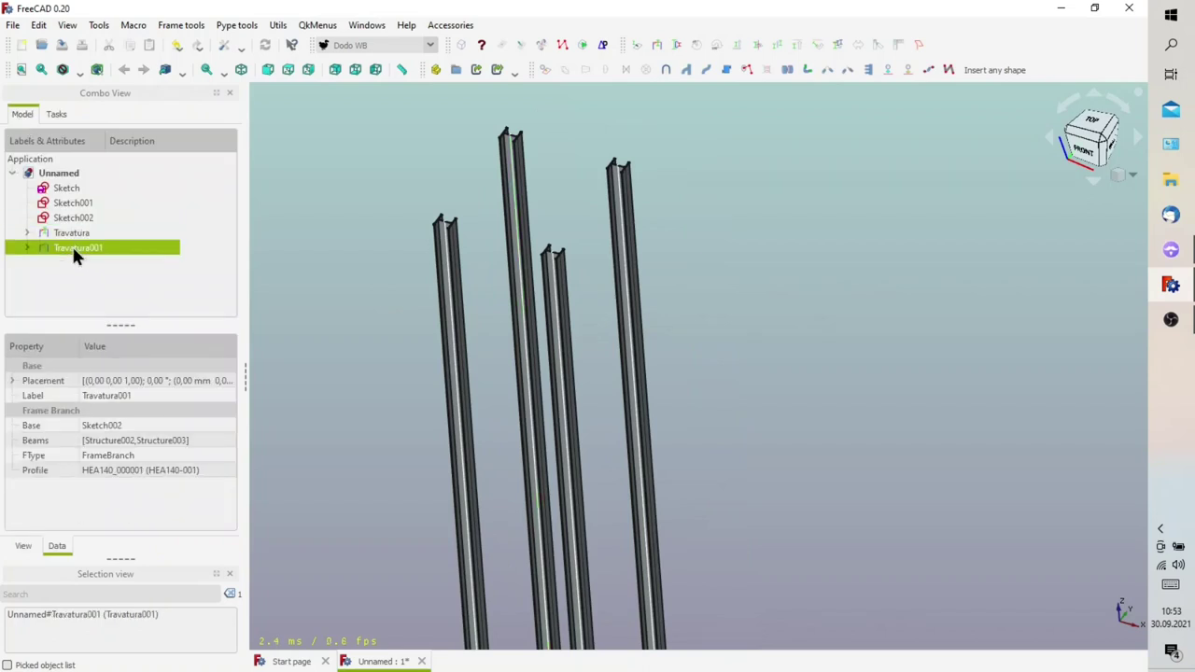
click(74, 234)
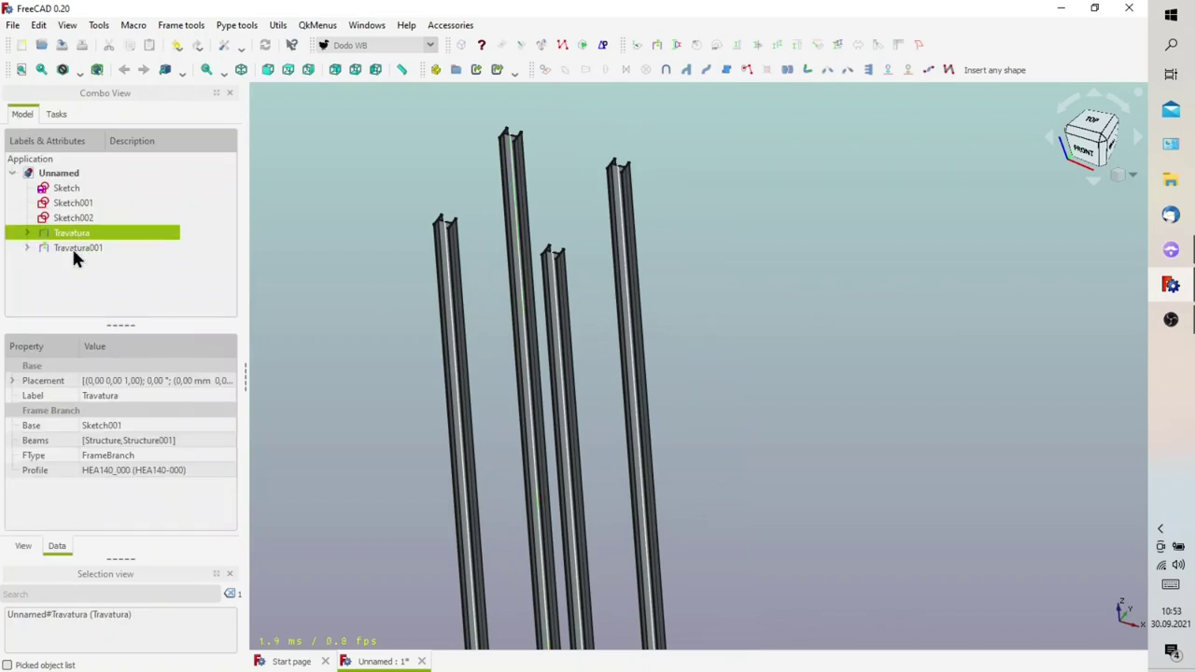
click(74, 249)
Rename Travatura001 to 'HEA120 COLMUN'
right_click(74, 249)
click(124, 427)
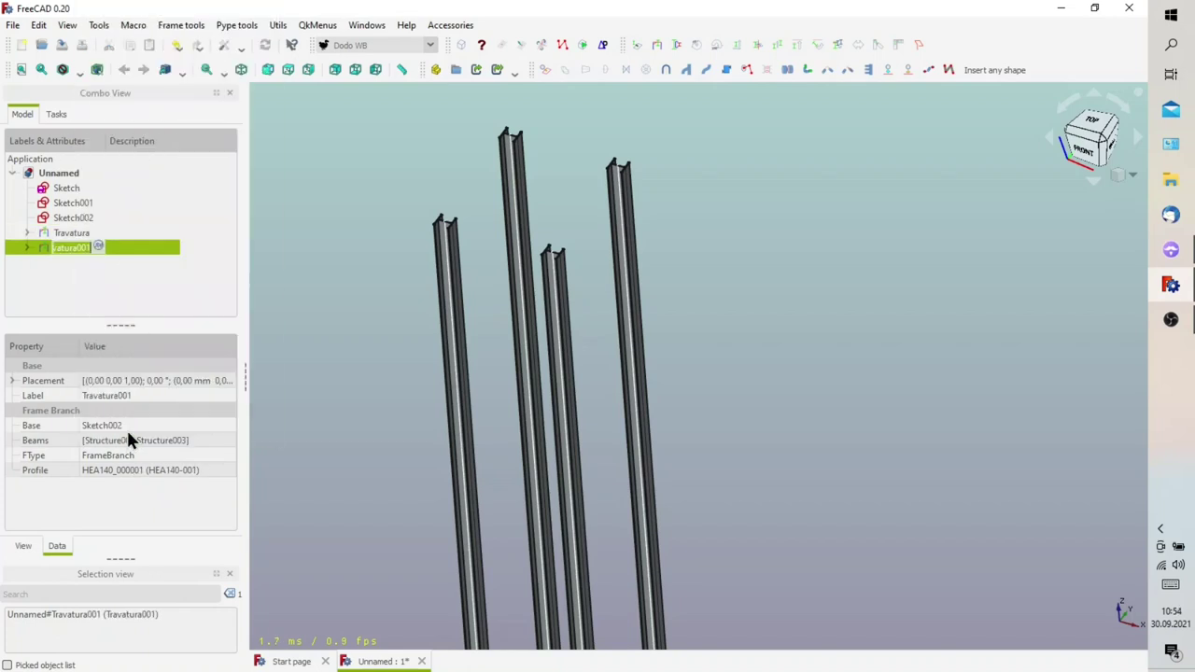
text(he)
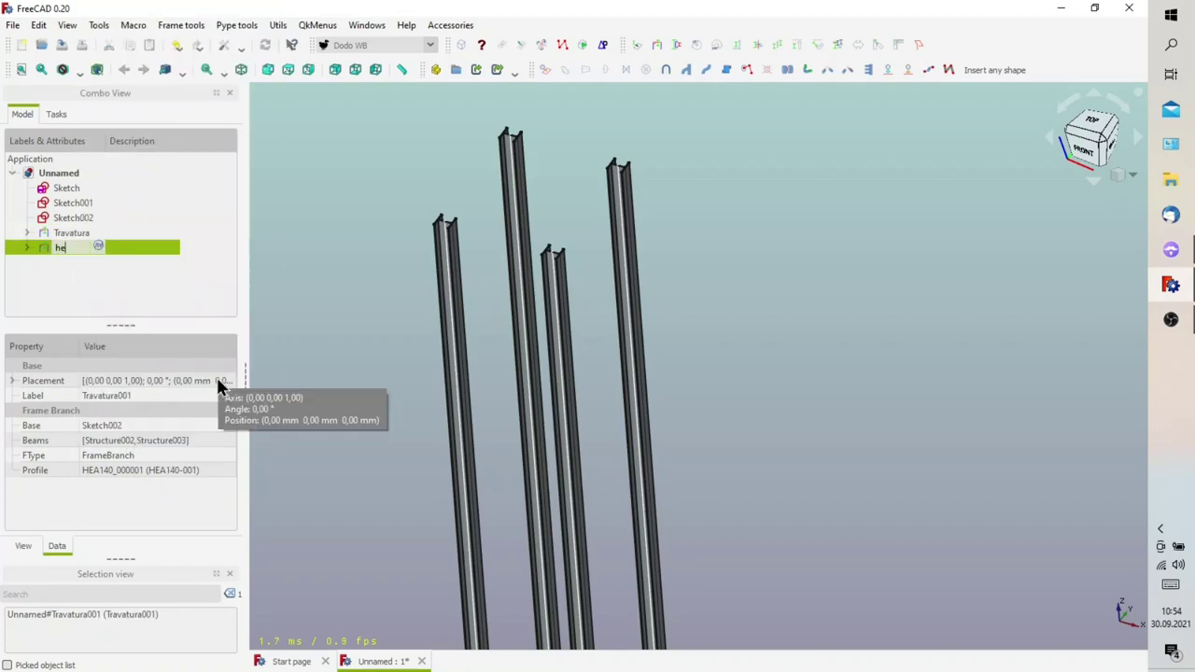
text(a)
key(BackSpace)
key(BackSpace)
key(BackSpace)
text(HEA)
text(120)
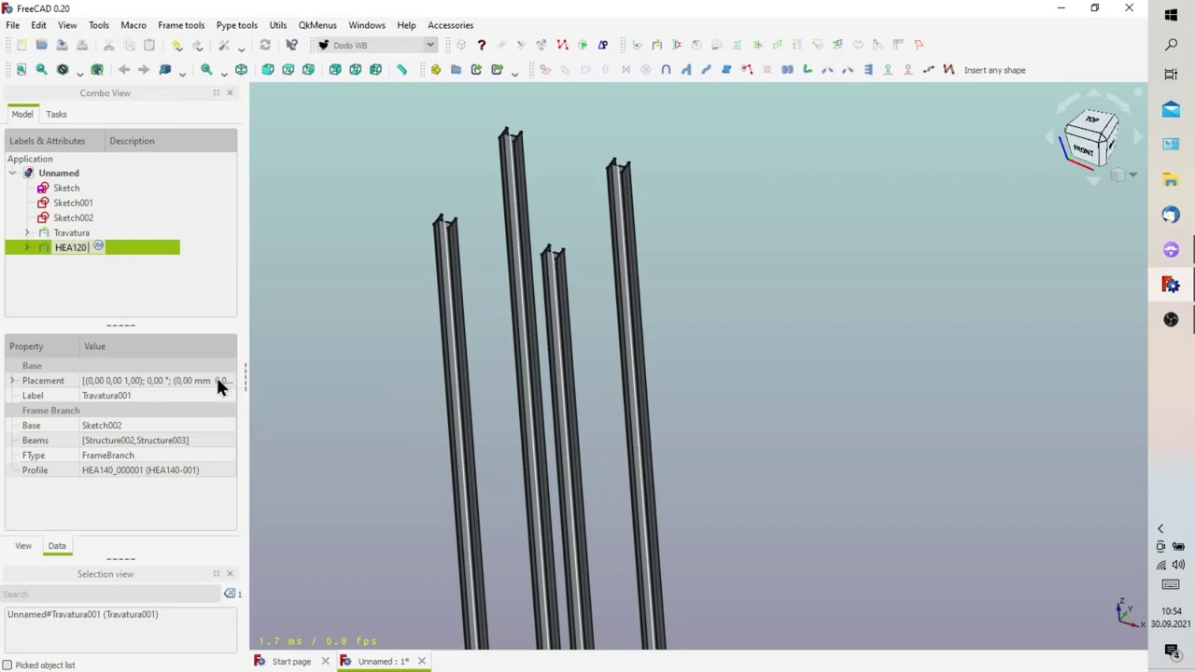
text( CO)
text(LMUN)
key(Return)
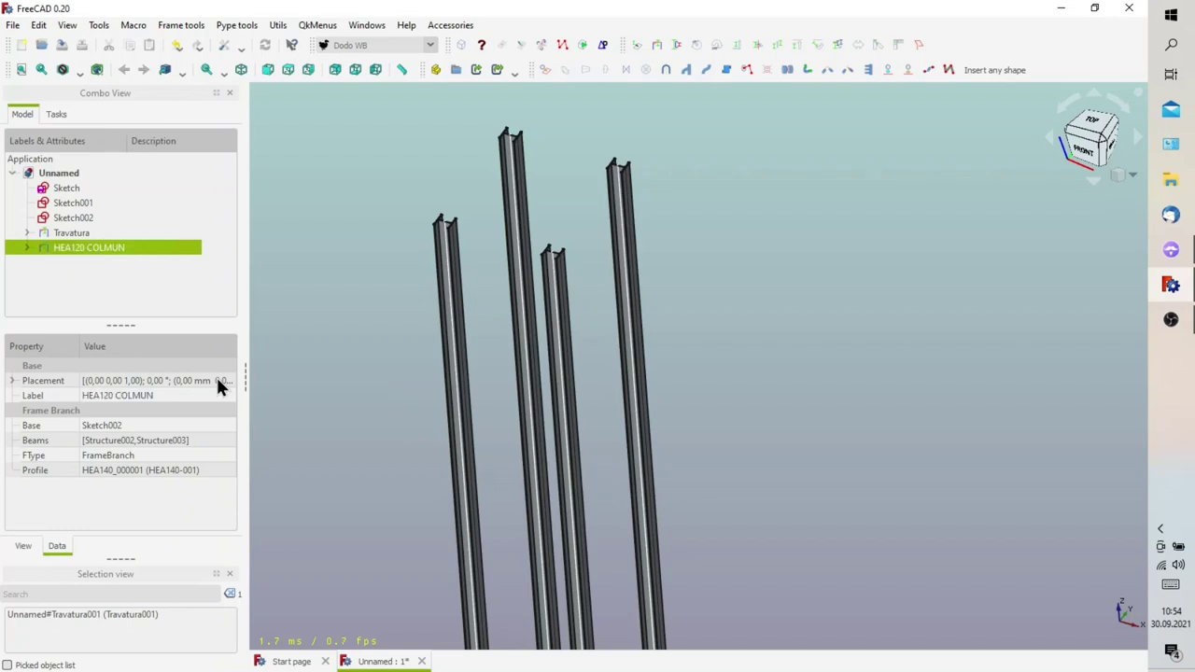
Rename Travatura to 'HEA120 COULMUN'
right_click(62, 233)
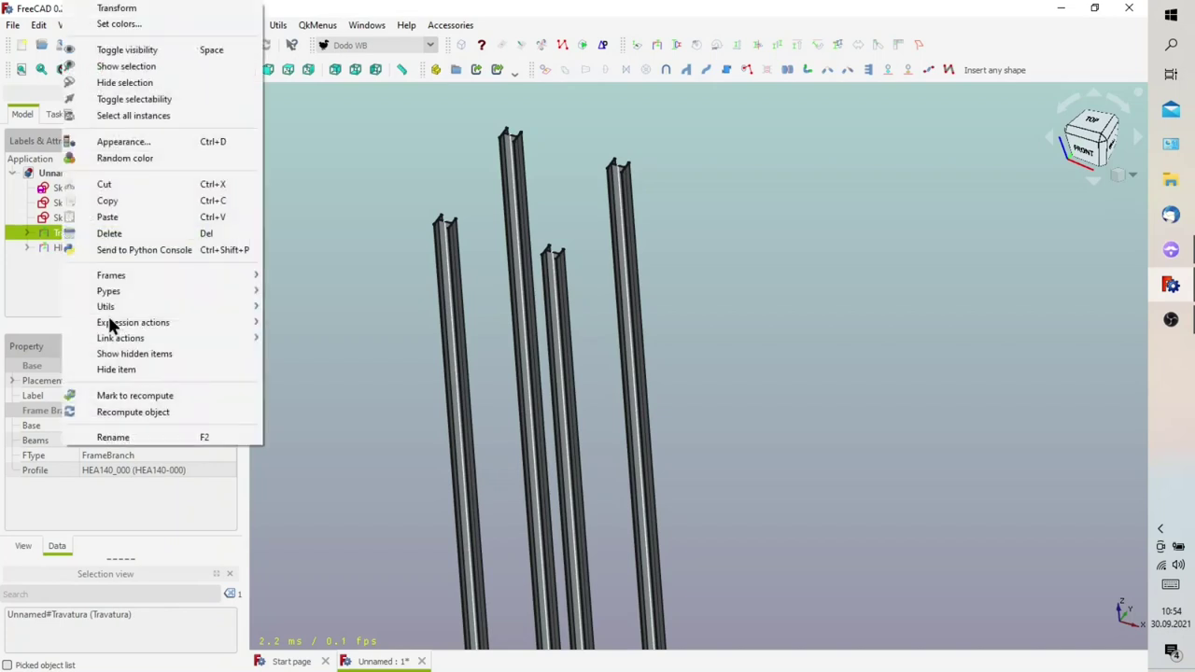
click(134, 435)
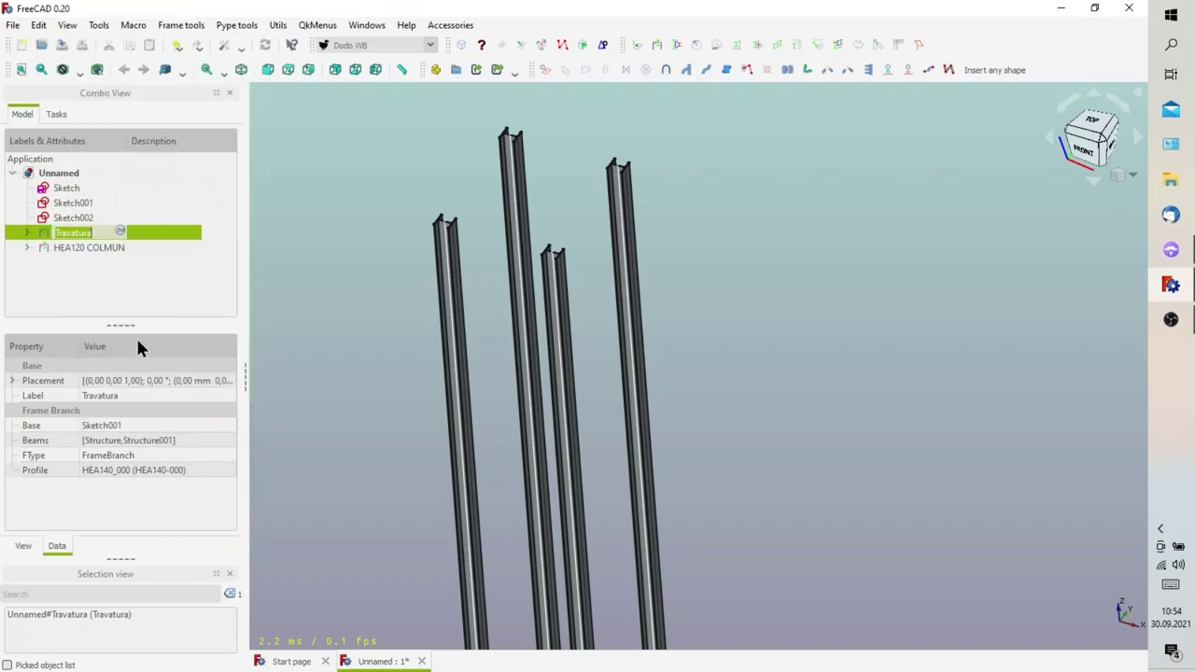
text(HEA)
text(120 )
text(COU)
text(LMUN)
key(Return)
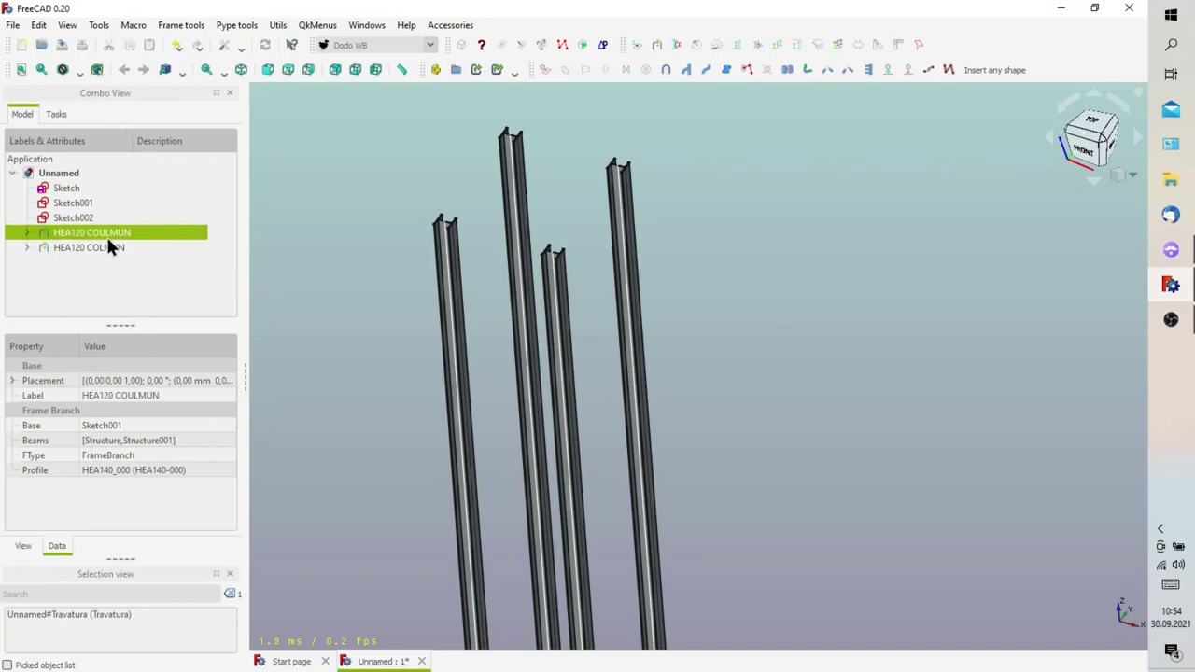
Correct the misspelled 'HEA120 COLMUN' branch name to 'HEA120 COULMUN'
right_click(106, 230)
click(173, 432)
click(93, 232)
click(100, 248)
right_click(100, 249)
click(165, 435)
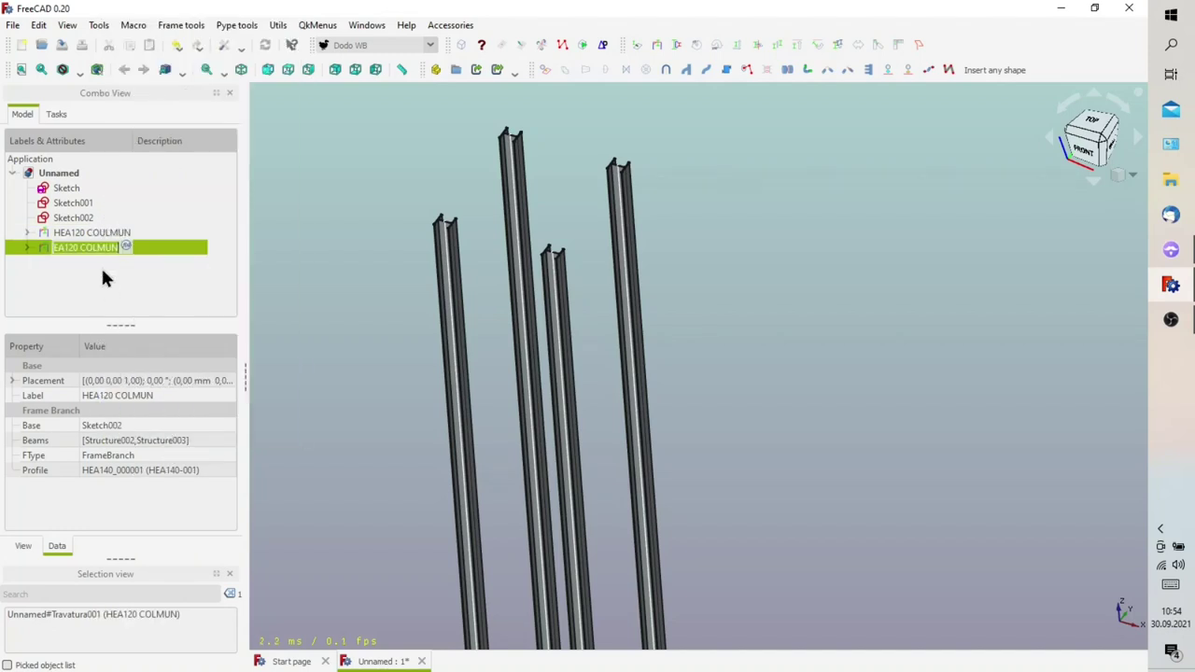
drag(118, 248, 90, 249)
click(91, 250)
text(U)
key(Return)
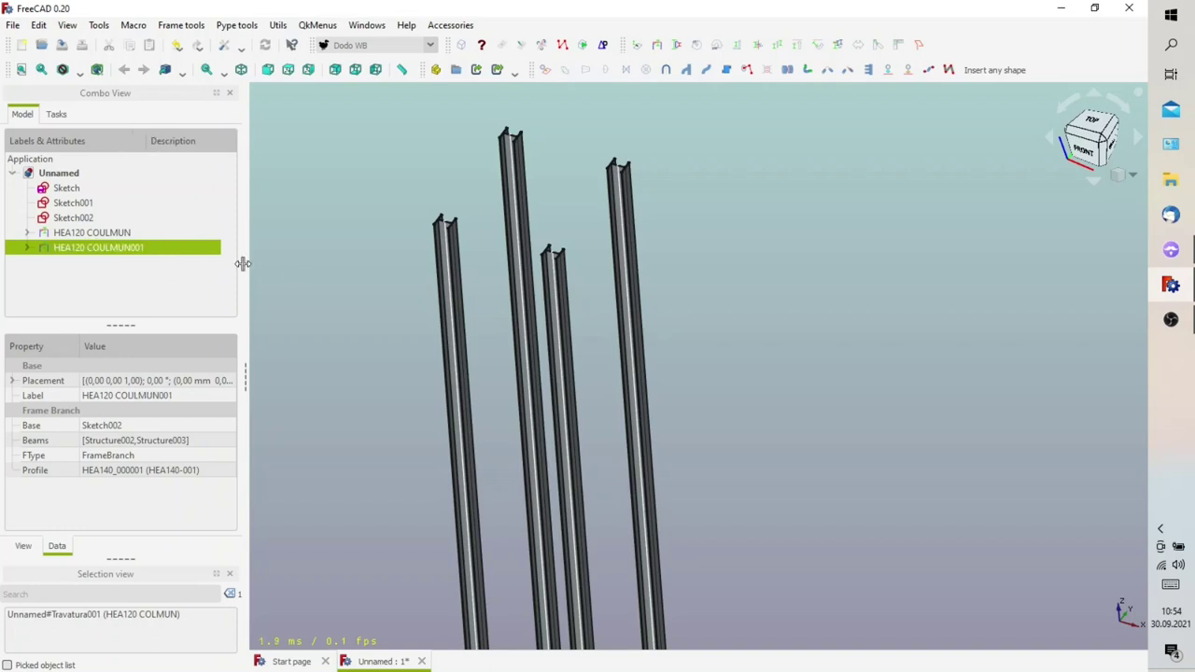
click(291, 270)
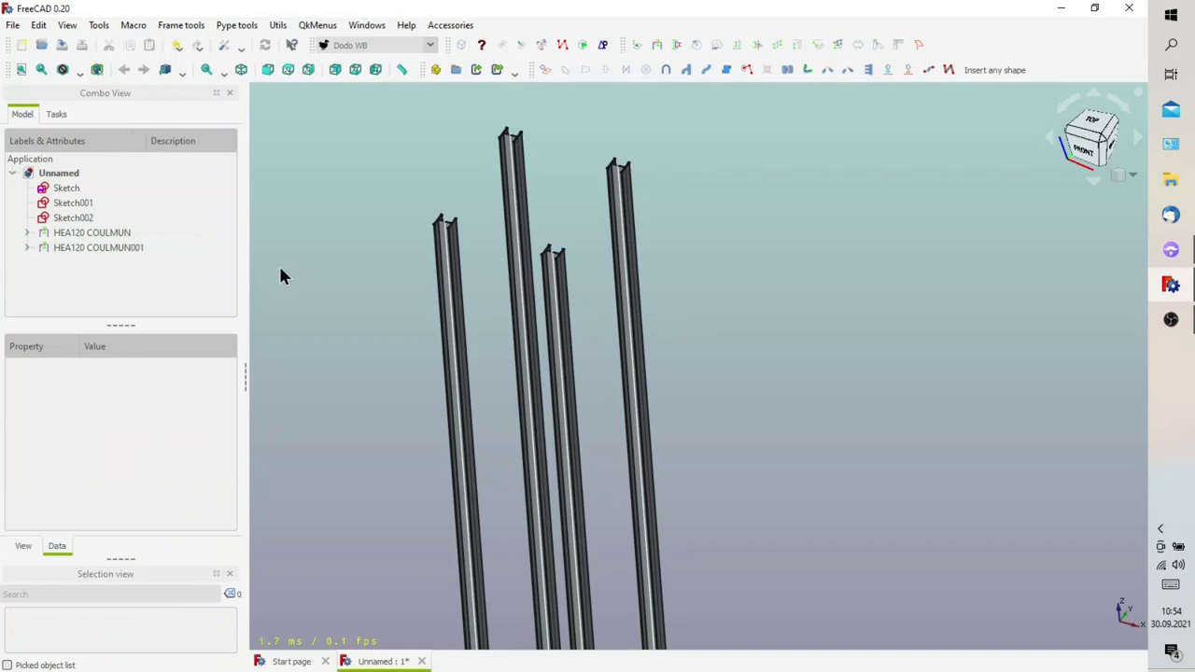
Rename the first column branch to 'HEA120 COULMUN-A'
click(125, 232)
right_click(124, 232)
click(185, 435)
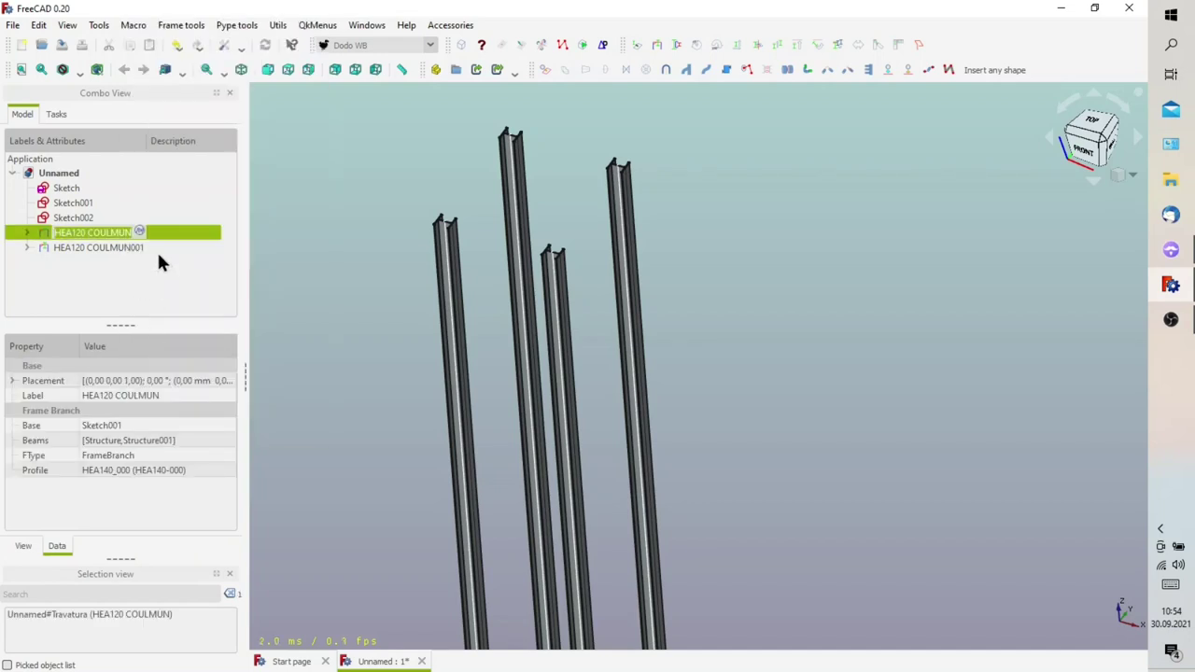
key(End)
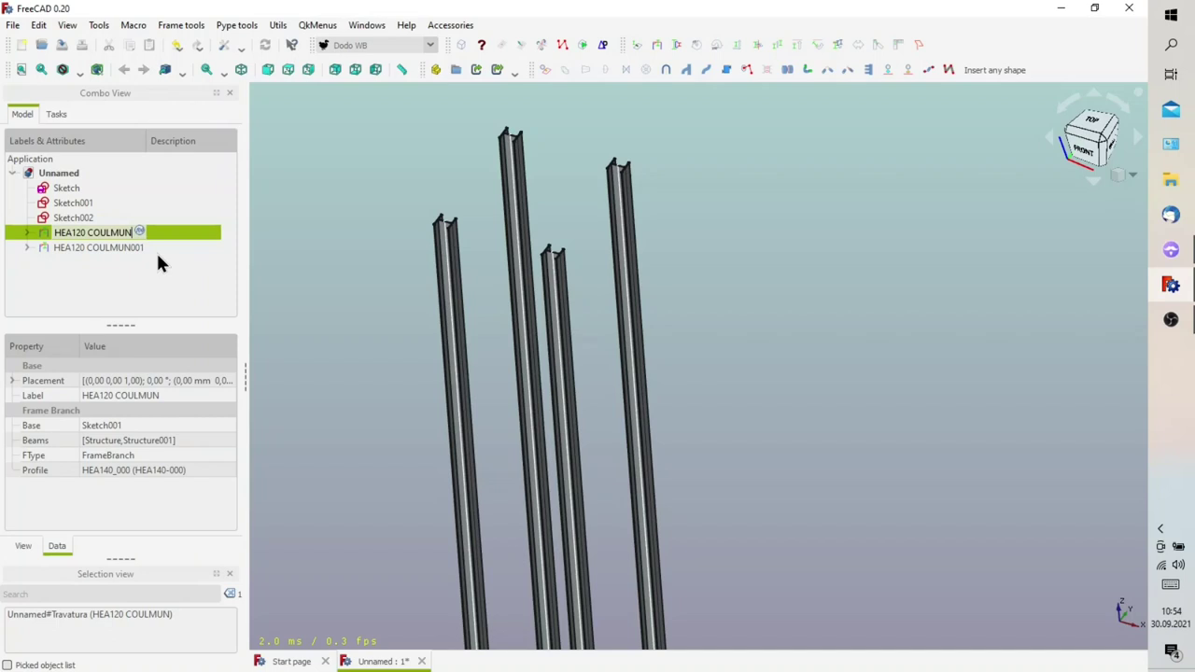
text(-A)
key(Return)
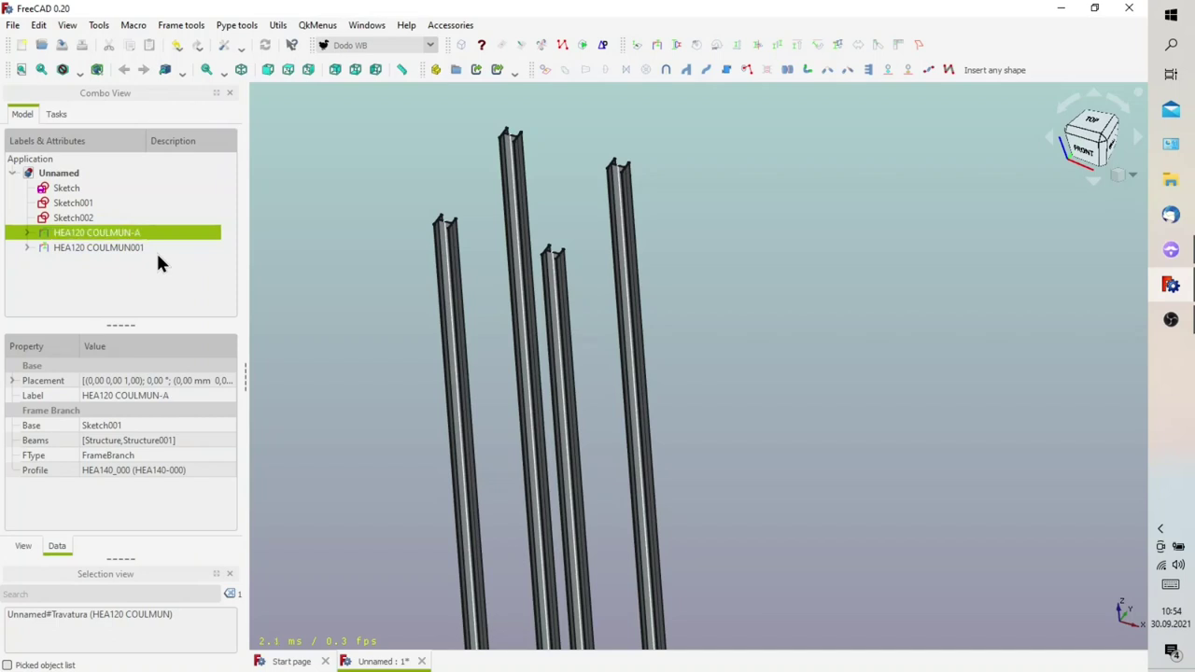
Rename HEA120 COULMUN001 to 'HEA120 COULMUN-B', replacing the 001 suffix
right_click(111, 249)
click(179, 434)
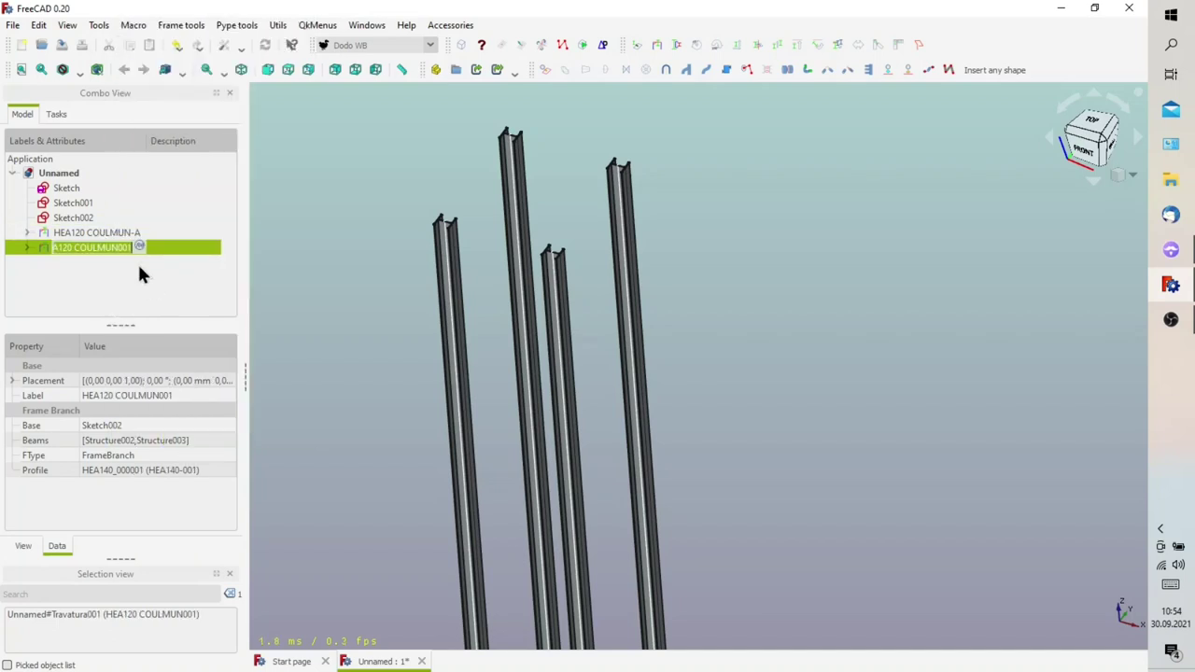
key(End)
key(BackSpace)
key(BackSpace)
key(BackSpace)
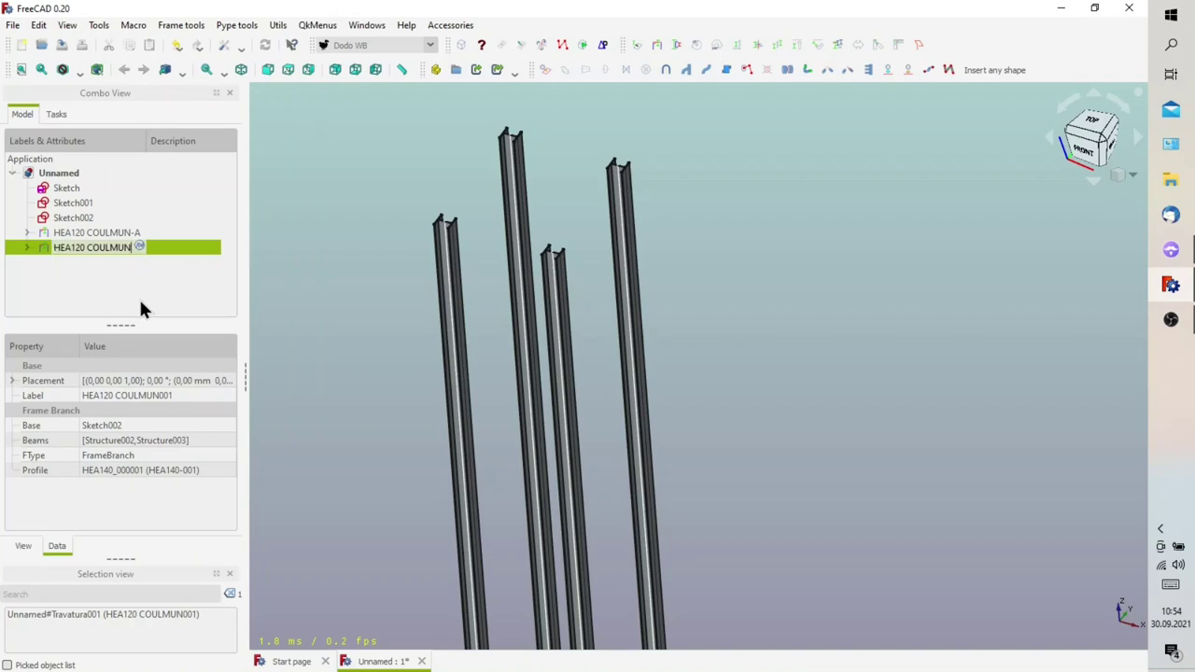
text(-B)
key(Return)
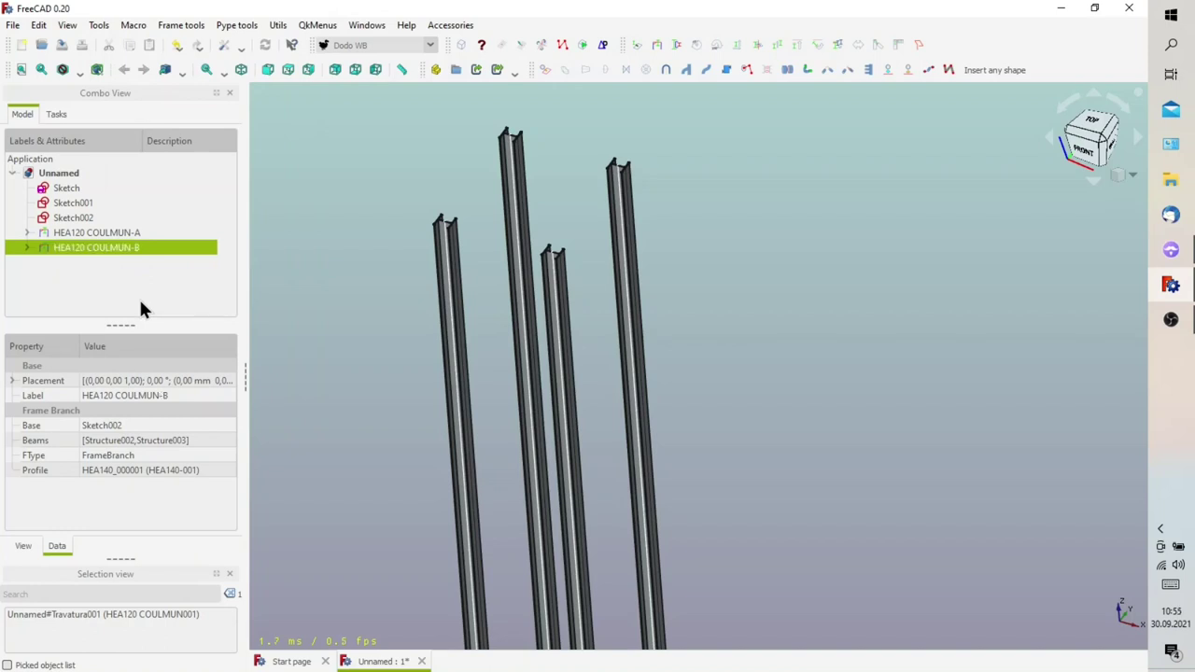
click(426, 309)
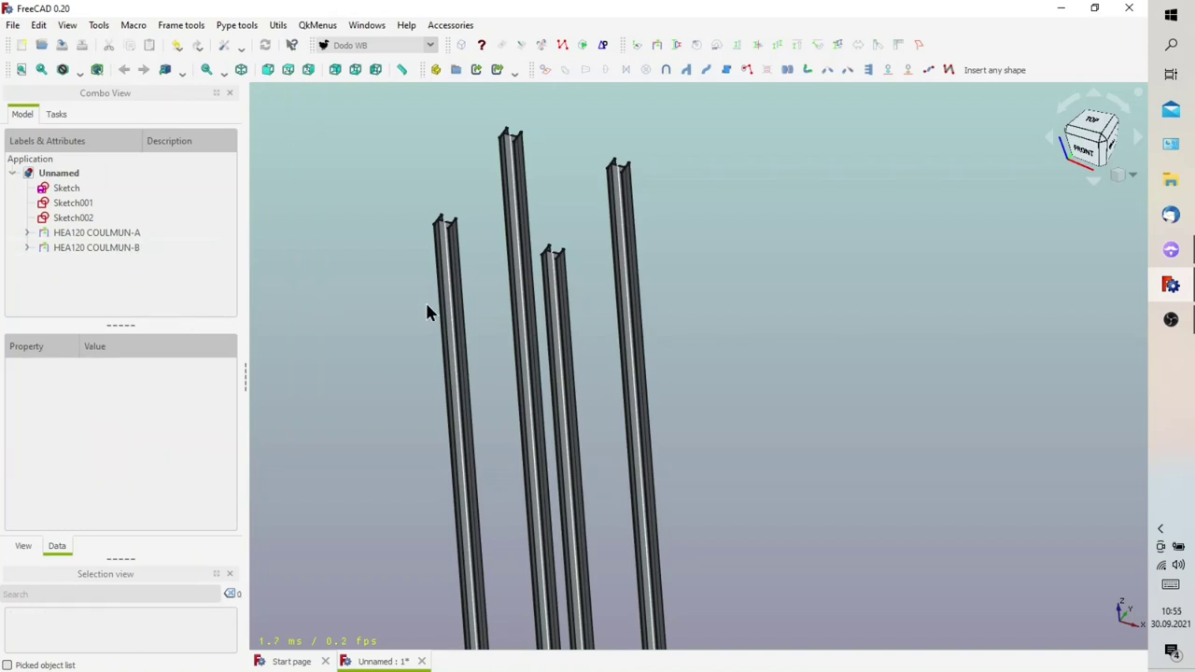
Switch to the Sketcher workbench and frame the whole beam in view
click(536, 453)
click(405, 43)
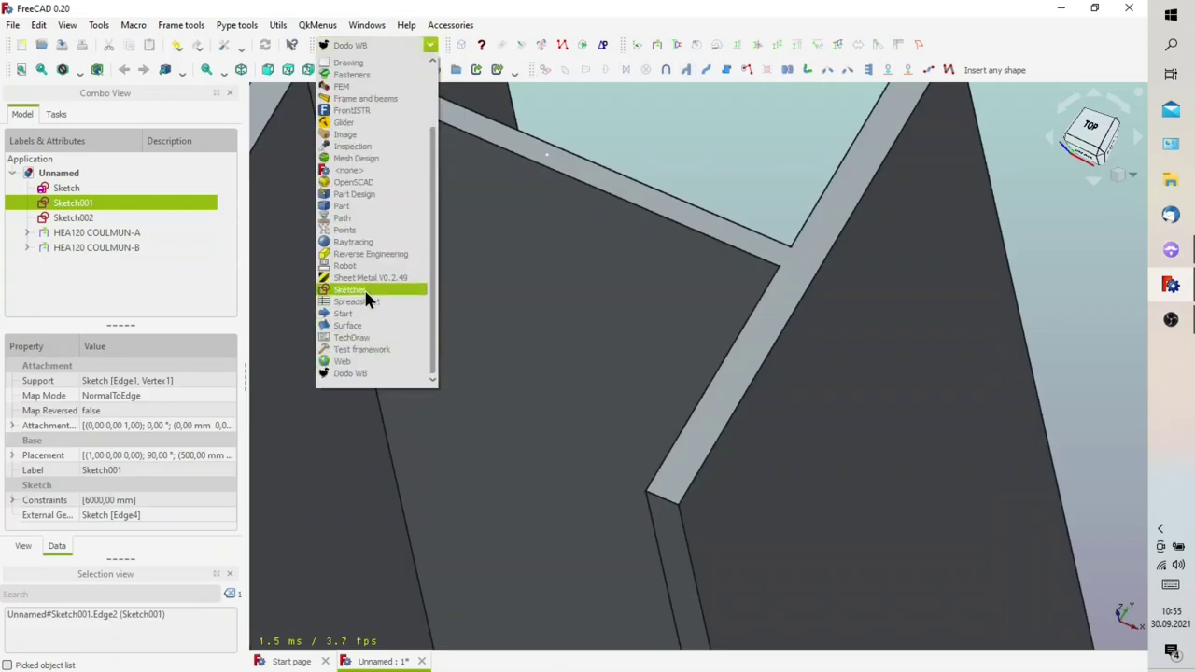
click(363, 289)
scroll(513, 258, down, 5)
drag(596, 271, 774, 267)
click(778, 252)
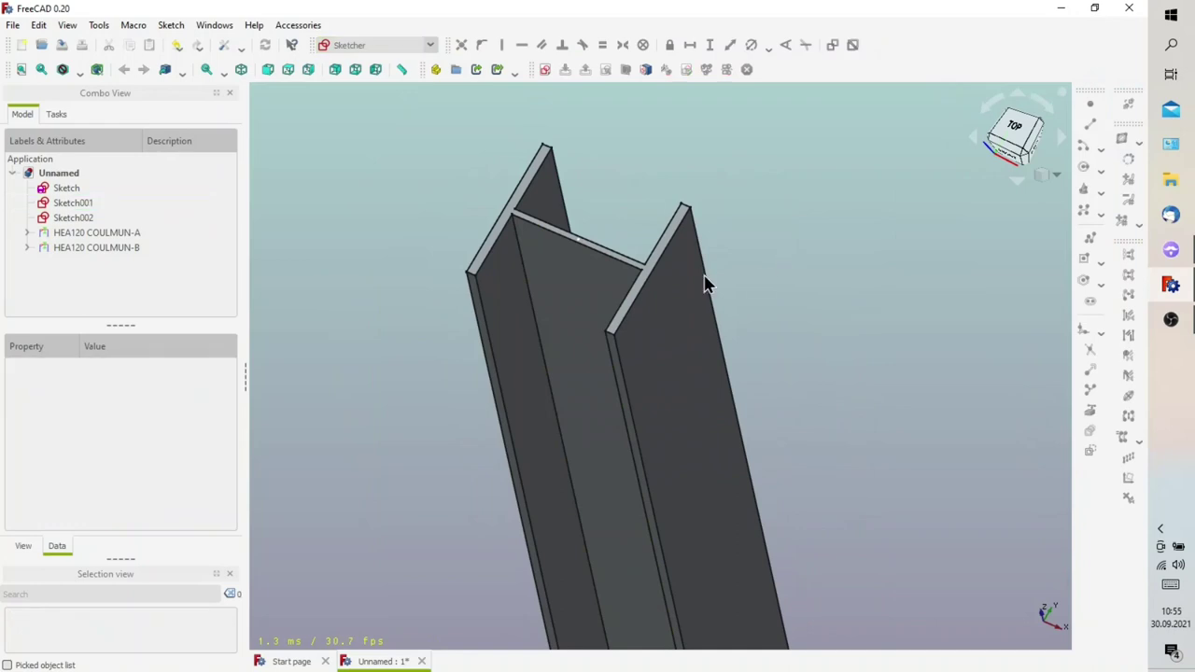
scroll(704, 285, down, 3)
scroll(640, 280, down, 2)
scroll(830, 427, up, 3)
scroll(841, 397, up, 3)
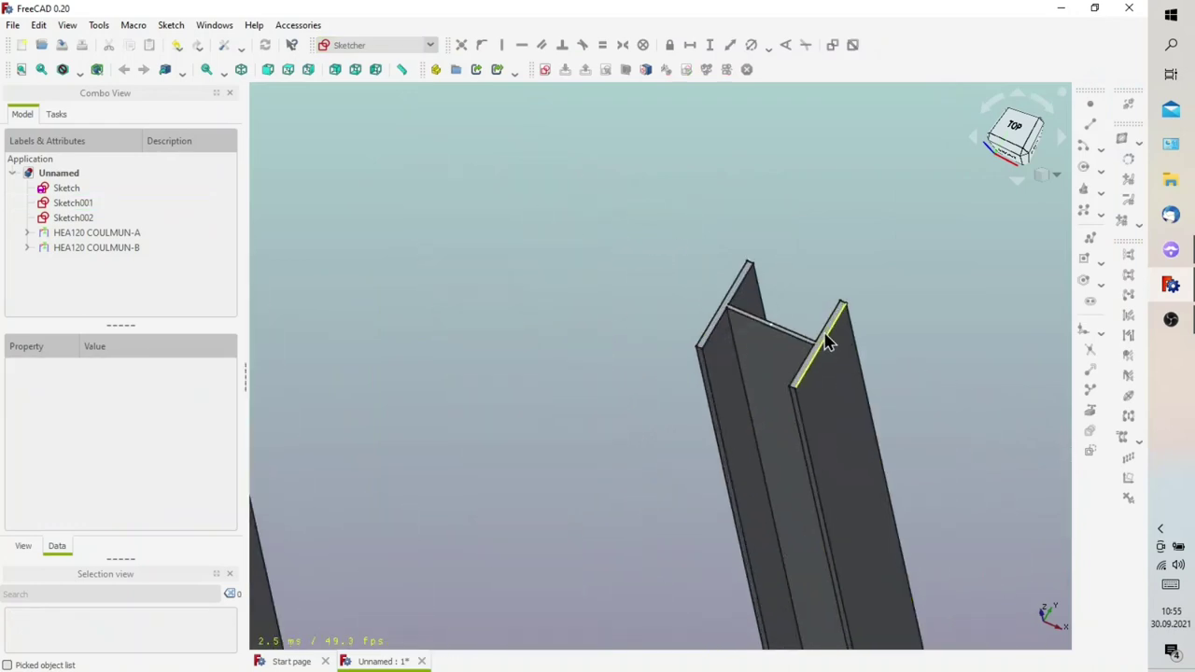
scroll(827, 342, up, 2)
scroll(800, 349, up, 1)
scroll(728, 330, up, 2)
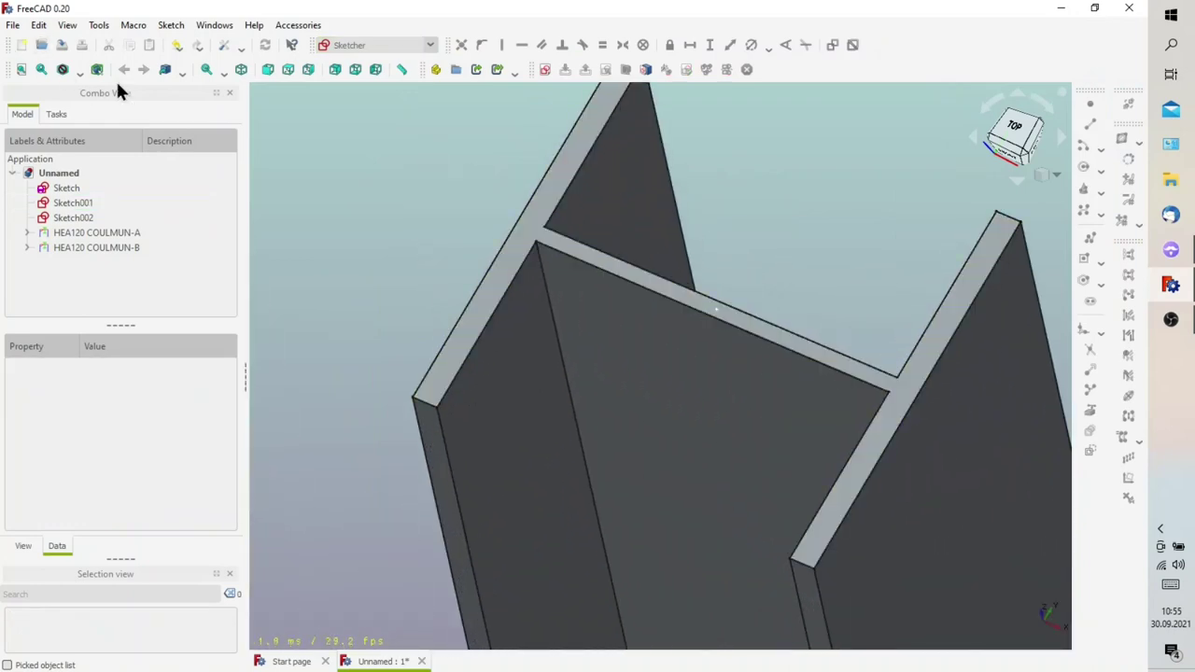
Set the draw style to Wireframe and select Sketch002's column edge and top vertex
click(79, 68)
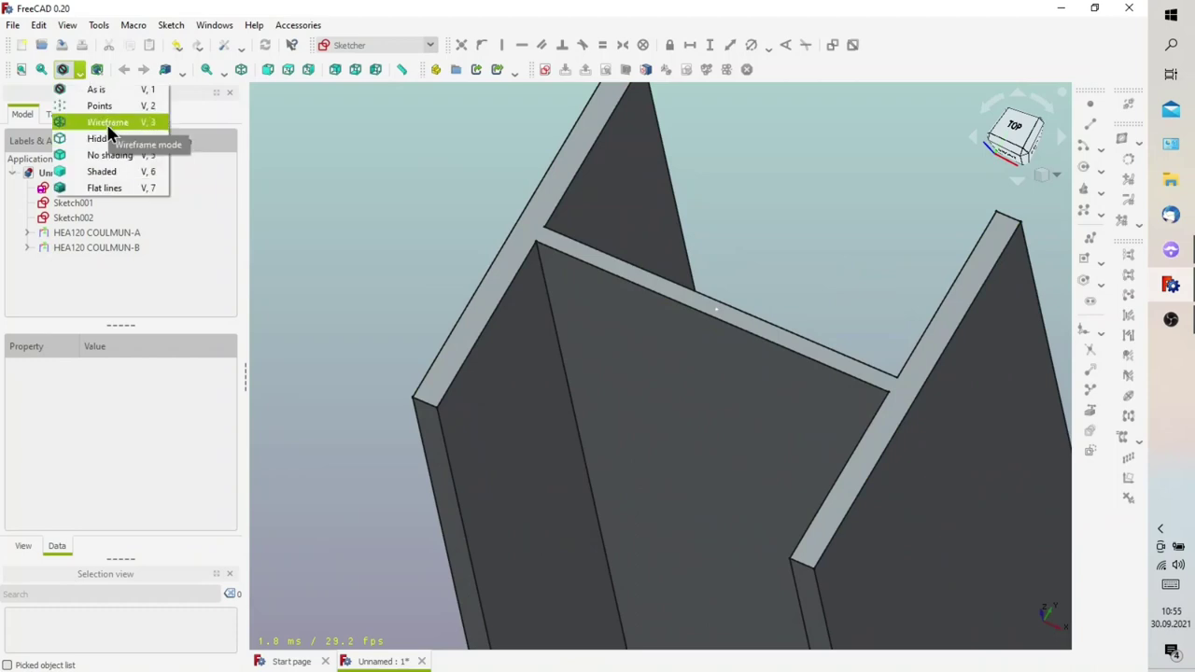
click(106, 123)
click(722, 339)
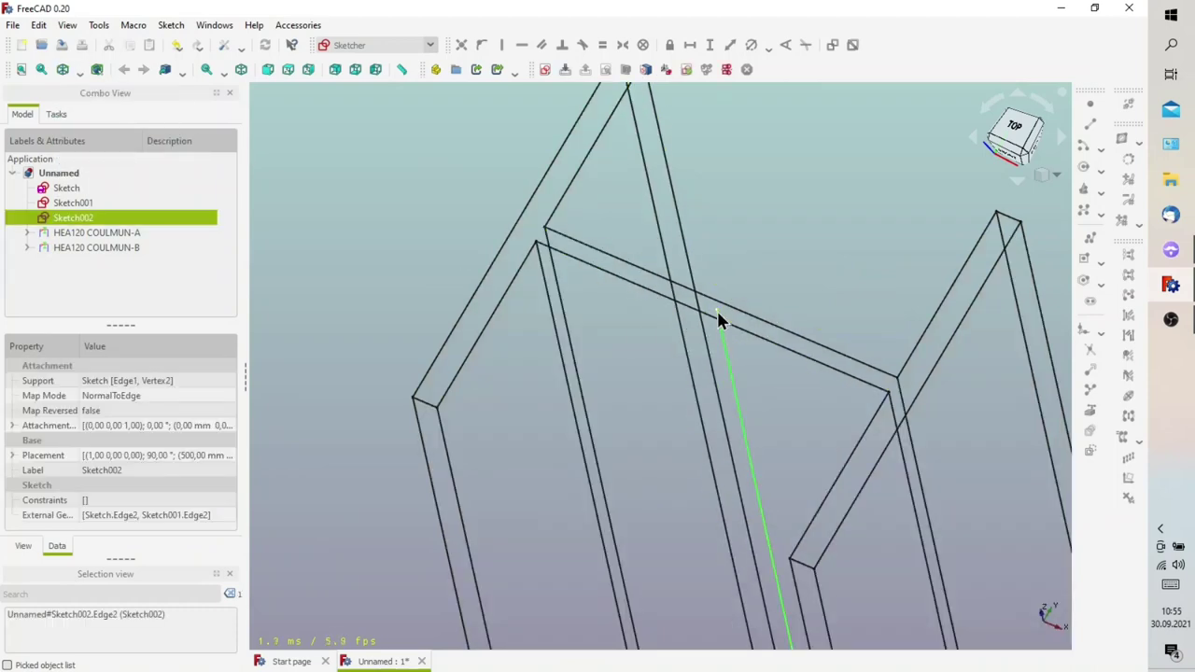
ctrl+click(717, 313)
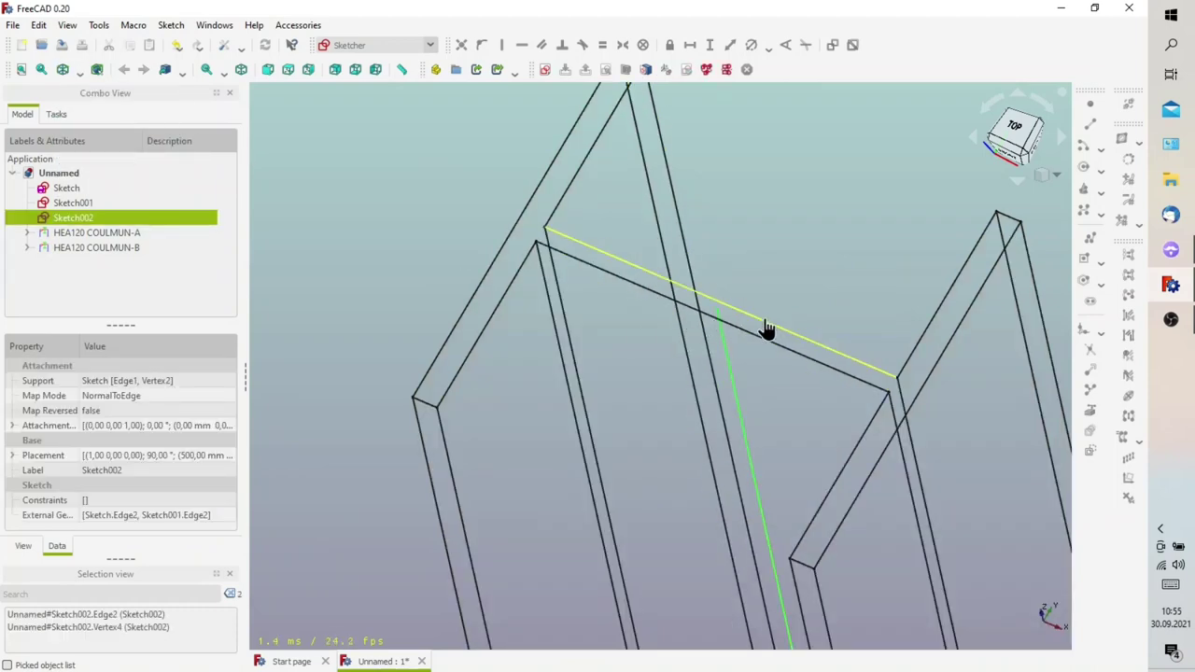
Start a new sketch on the selected edge and vertex
scroll(753, 318, down, 2)
scroll(742, 320, down, 3)
scroll(738, 320, down, 2)
scroll(737, 317, down, 2)
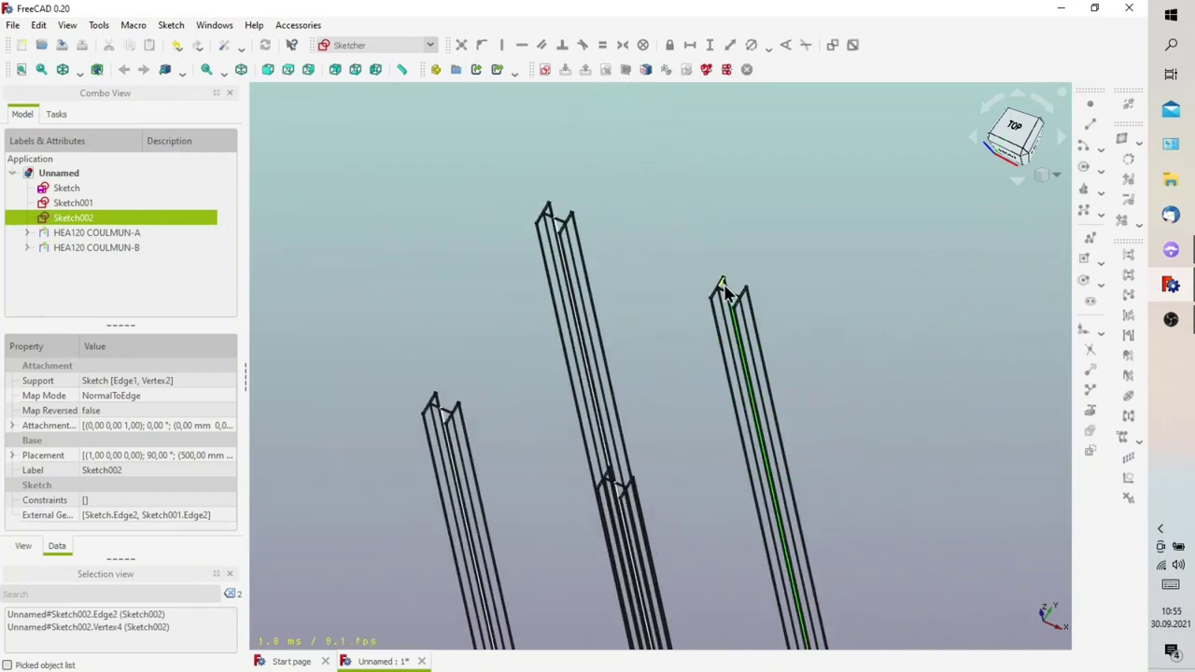
click(543, 69)
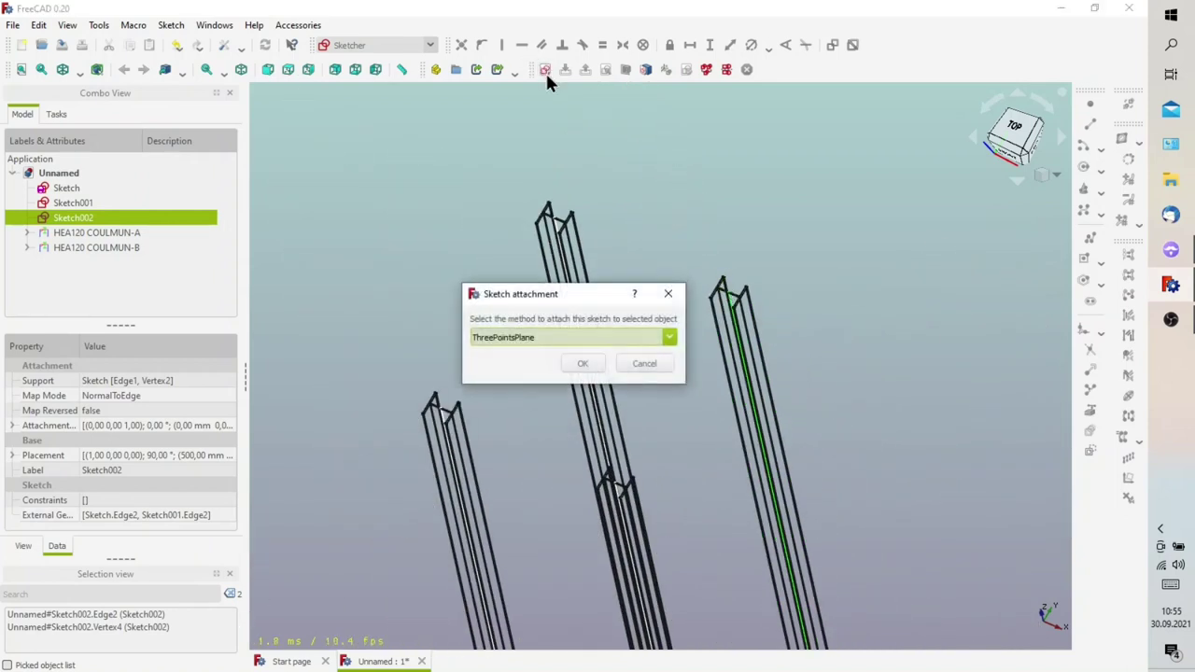
Attach the new sketch with NormalToEdge and orient the view toward the column tops
click(573, 338)
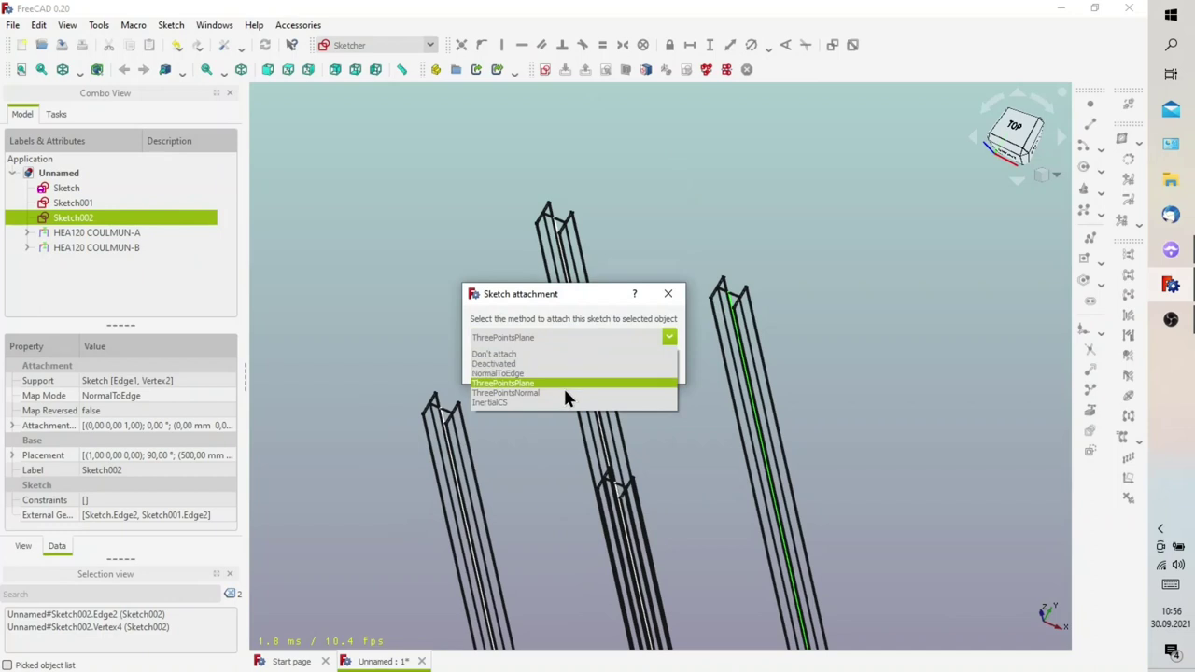
click(562, 373)
click(581, 363)
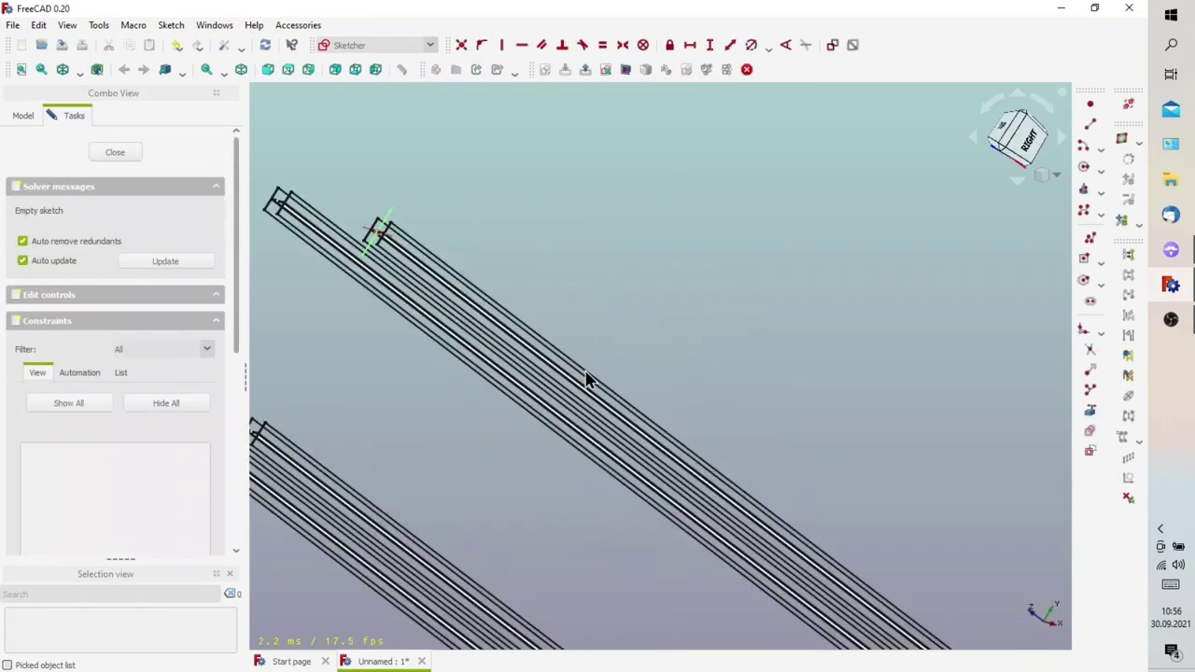
middle_drag(585, 397, 713, 248)
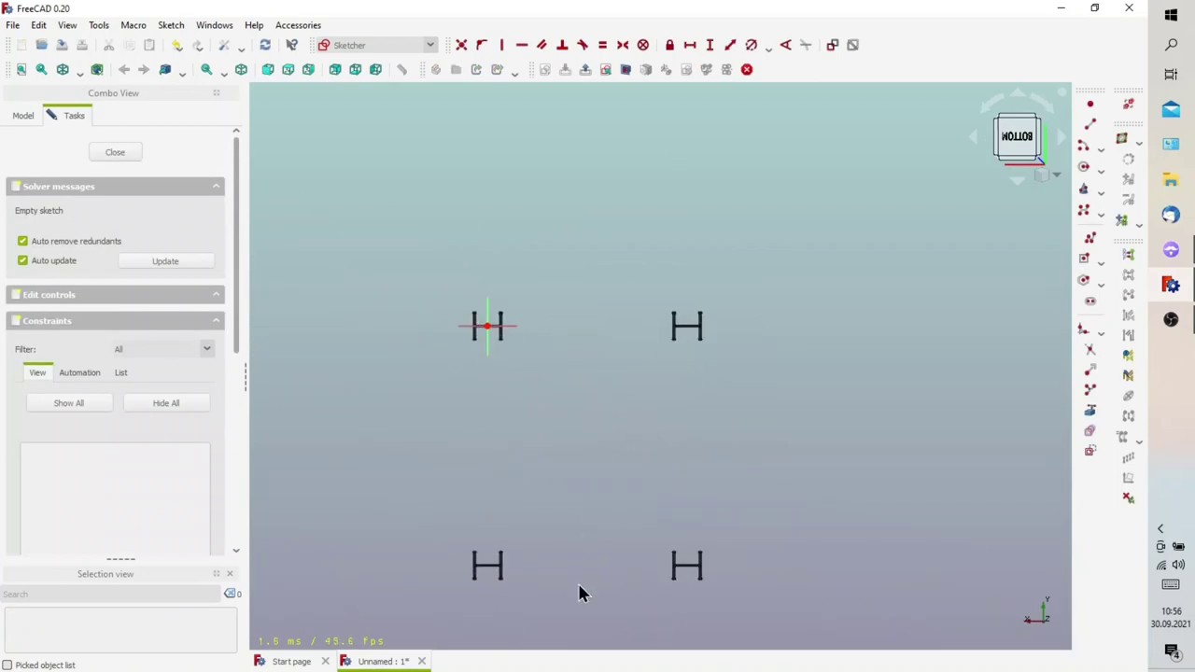
click(1089, 414)
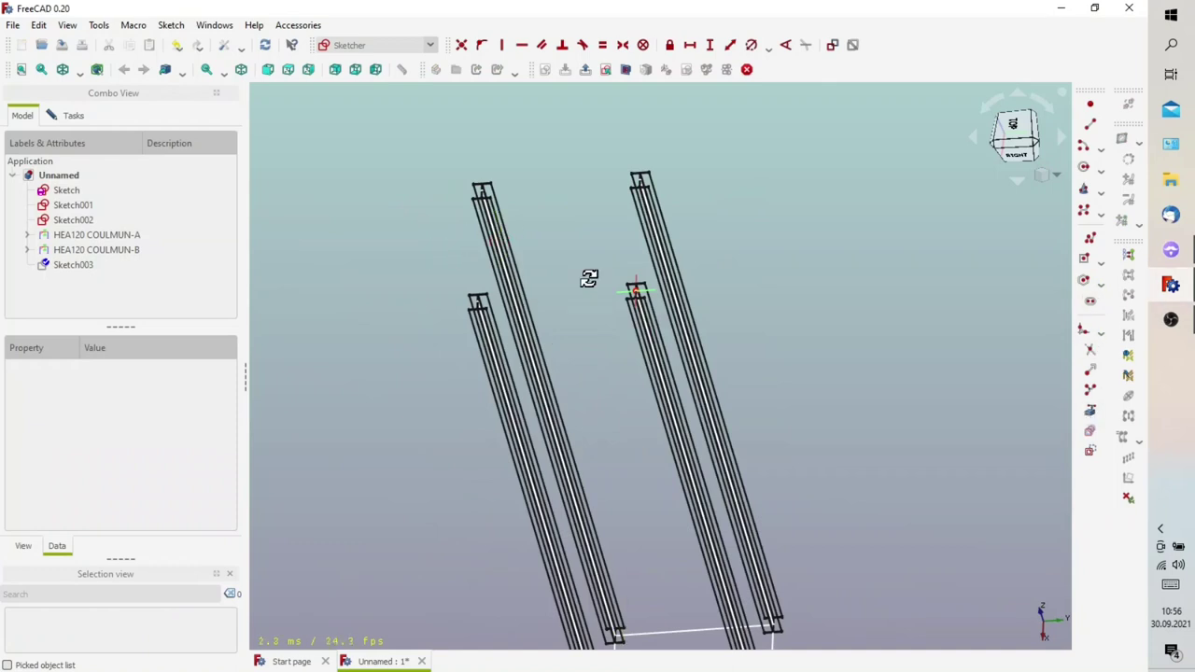
middle_drag(588, 278, 559, 338)
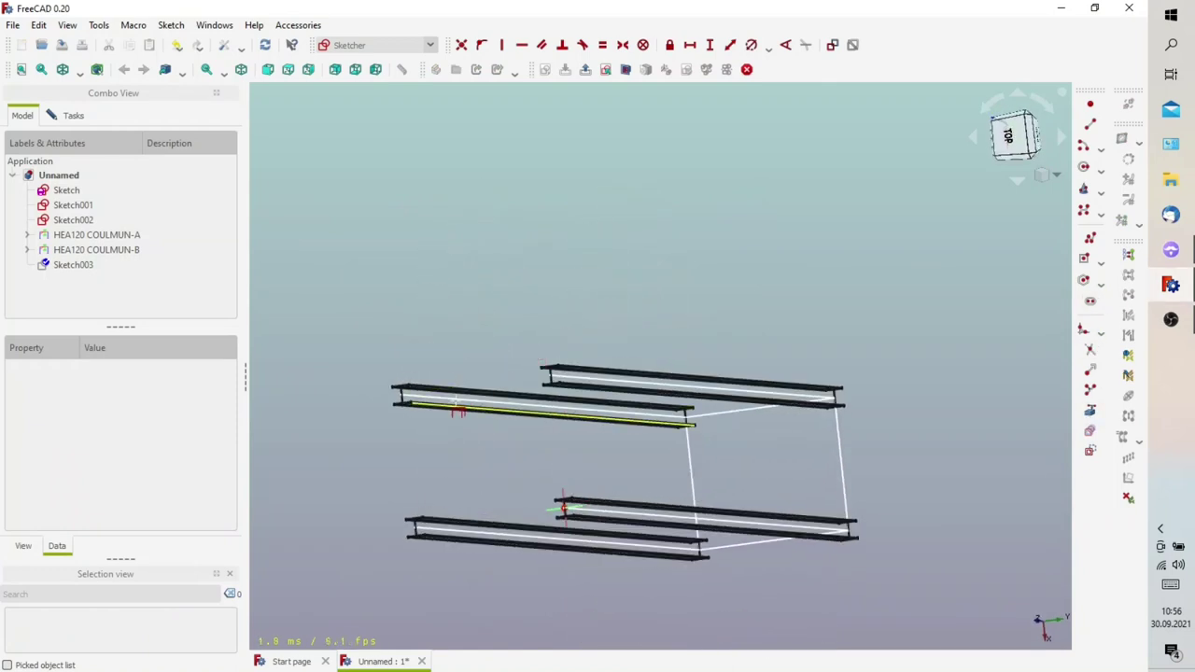
mouse_move(457, 406)
middle_down()
mouse_move(507, 301)
mouse_move(553, 285)
mouse_move(550, 269)
middle_up()
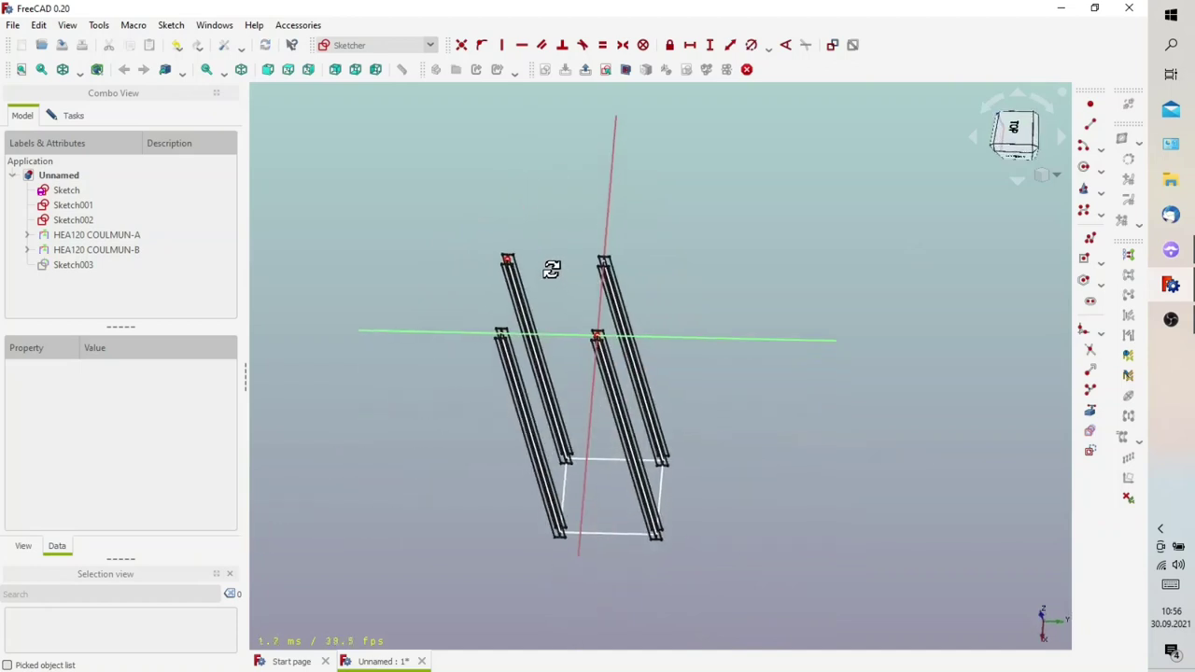
Draw a rectangle from the sketch origin to the far column top
click(1101, 261)
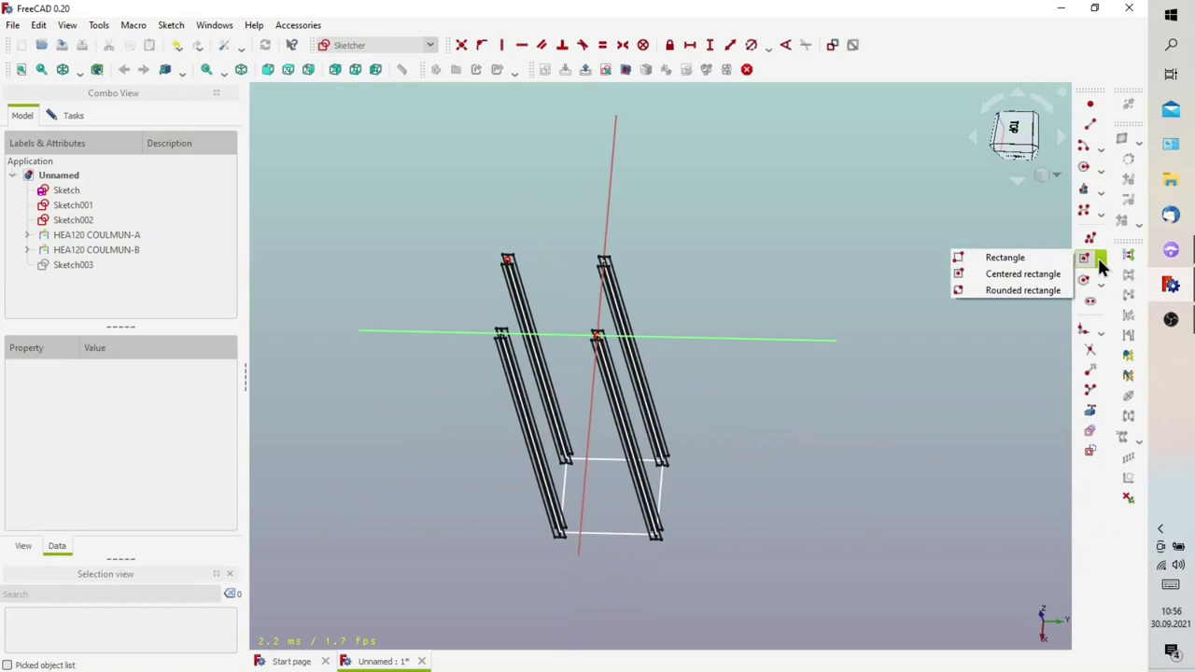
click(1045, 259)
scroll(588, 343, up, 2)
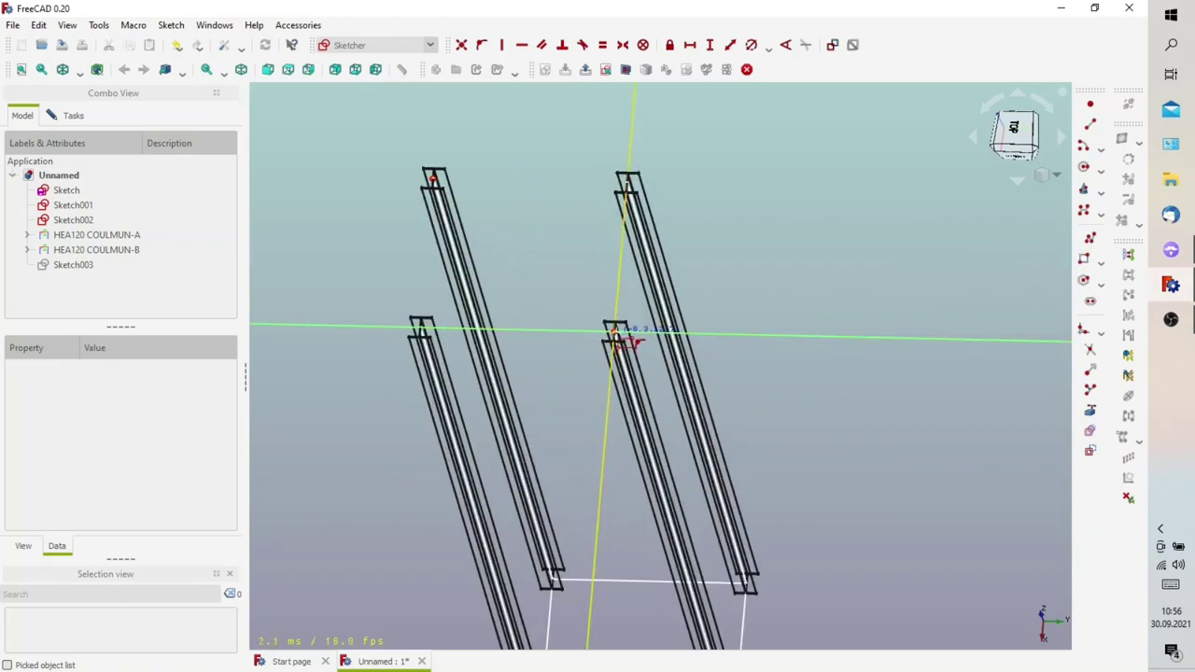
scroll(615, 330, up, 3)
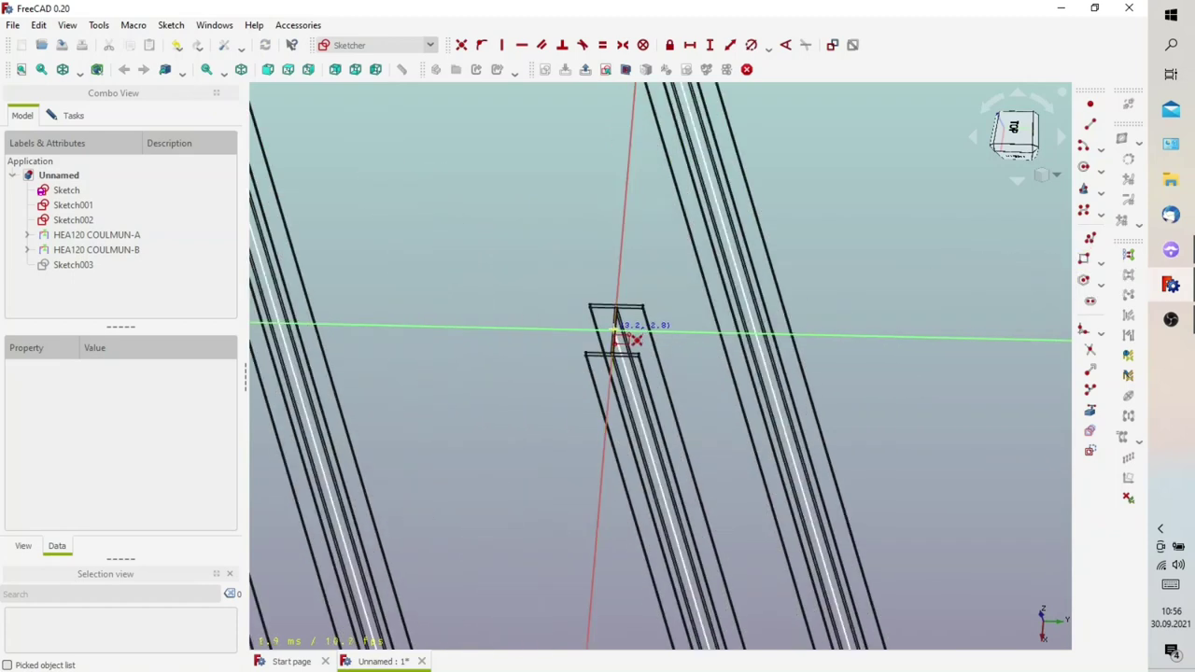
click(615, 329)
scroll(616, 336, down, 3)
scroll(372, 153, up, 3)
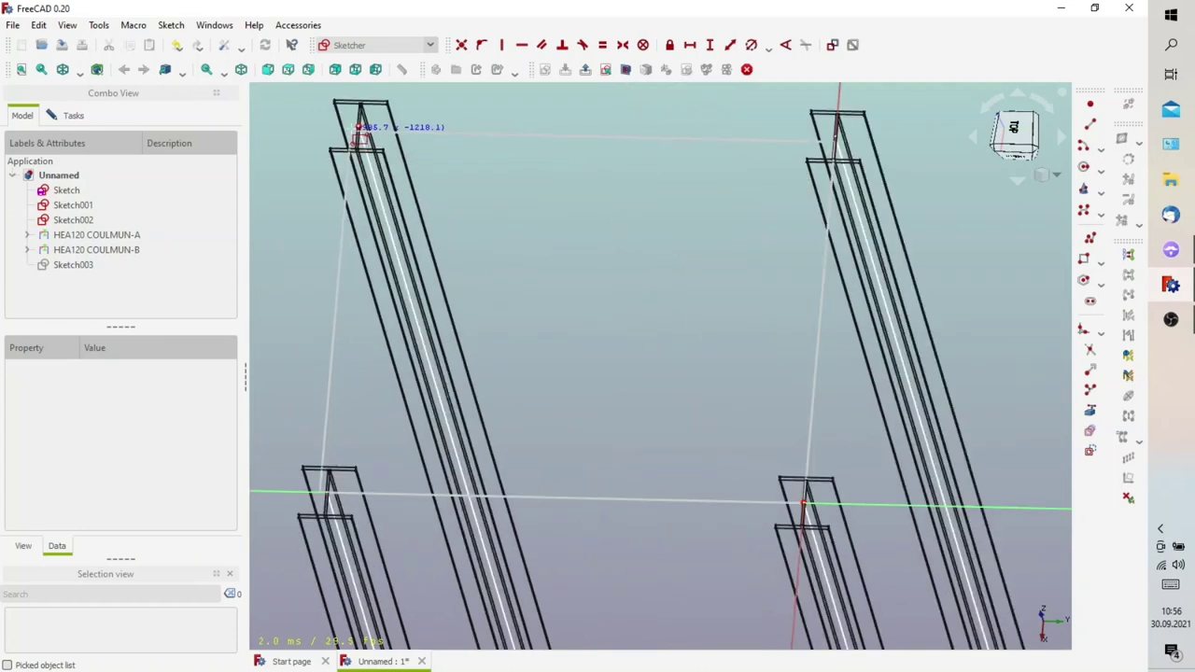
click(359, 135)
Check the rectangle and close Sketch003
scroll(553, 214, down, 3)
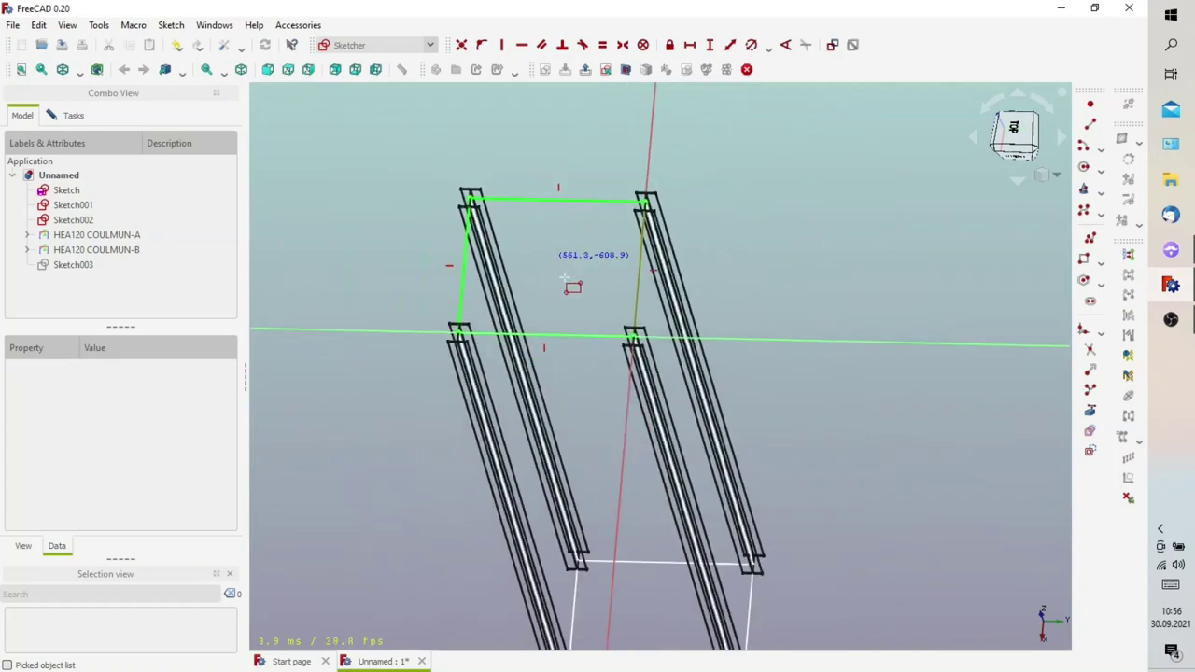
mouse_move(573, 286)
middle_down()
mouse_move(605, 297)
mouse_move(592, 268)
mouse_move(560, 261)
middle_up()
scroll(605, 248, down, 2)
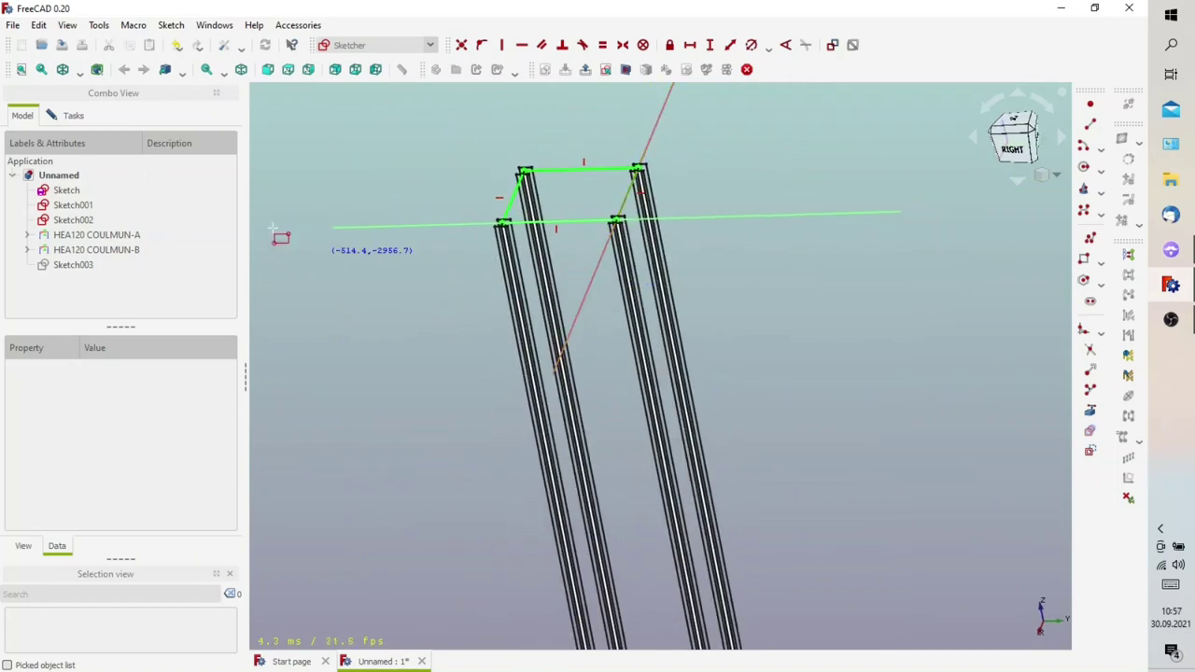
click(74, 116)
click(116, 153)
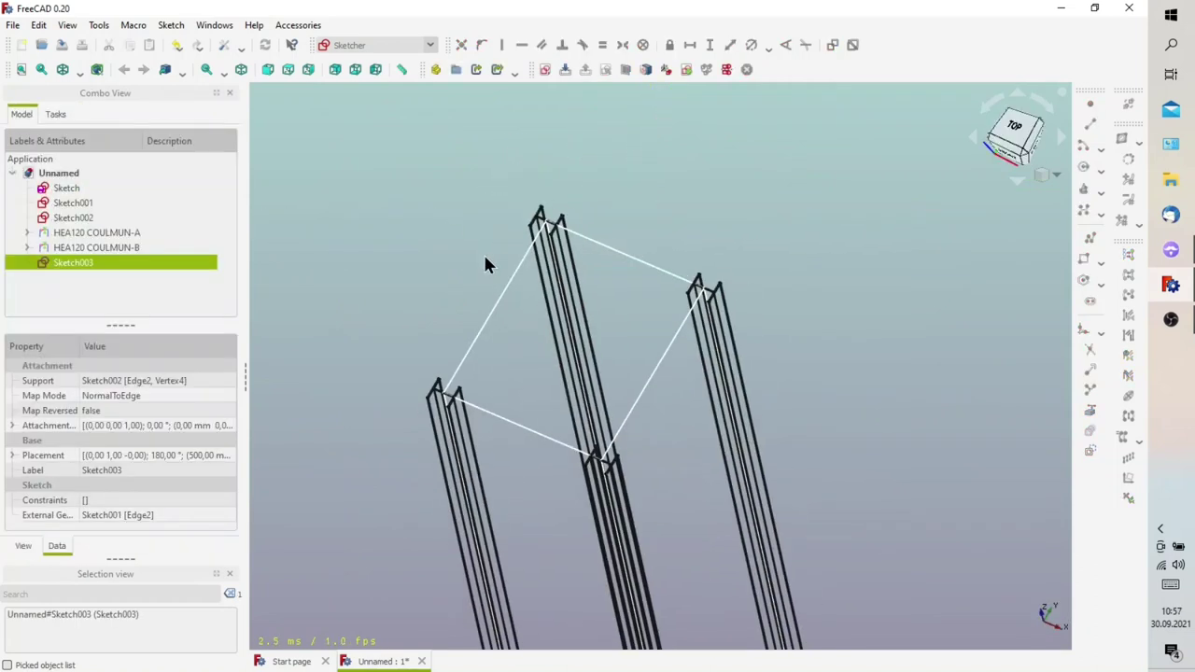
Create HEA120 beams along all edges of the ring sketch in the frame workbench
mouse_move(483, 252)
middle_down()
mouse_move(608, 321)
mouse_move(580, 150)
middle_up()
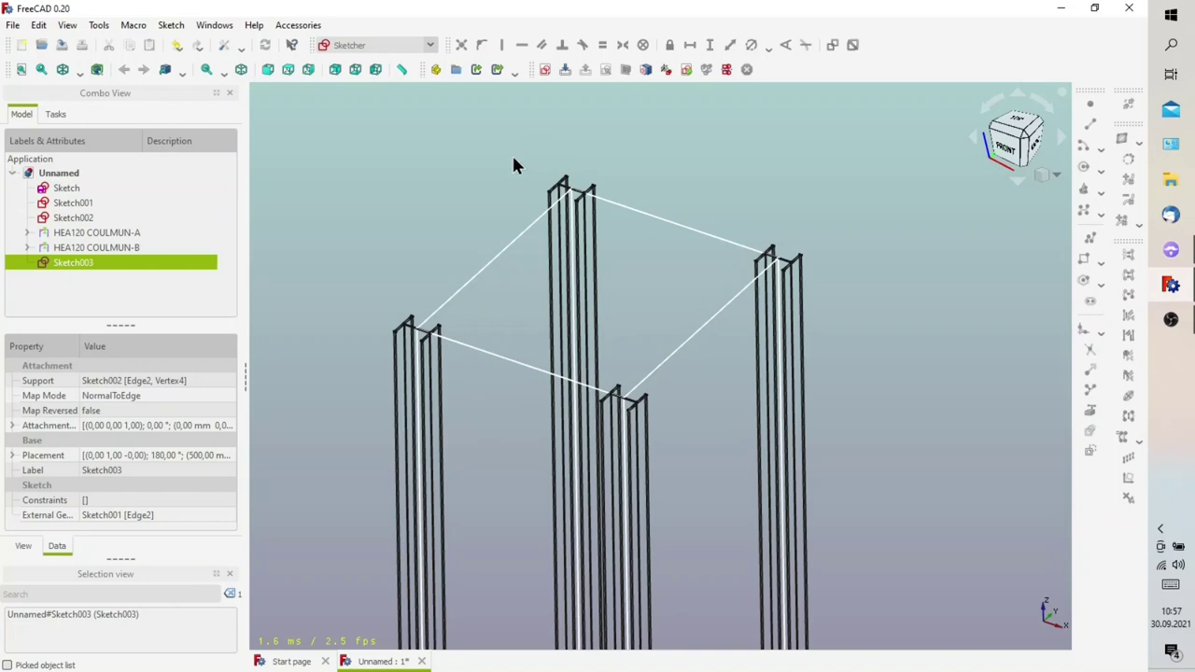
click(387, 44)
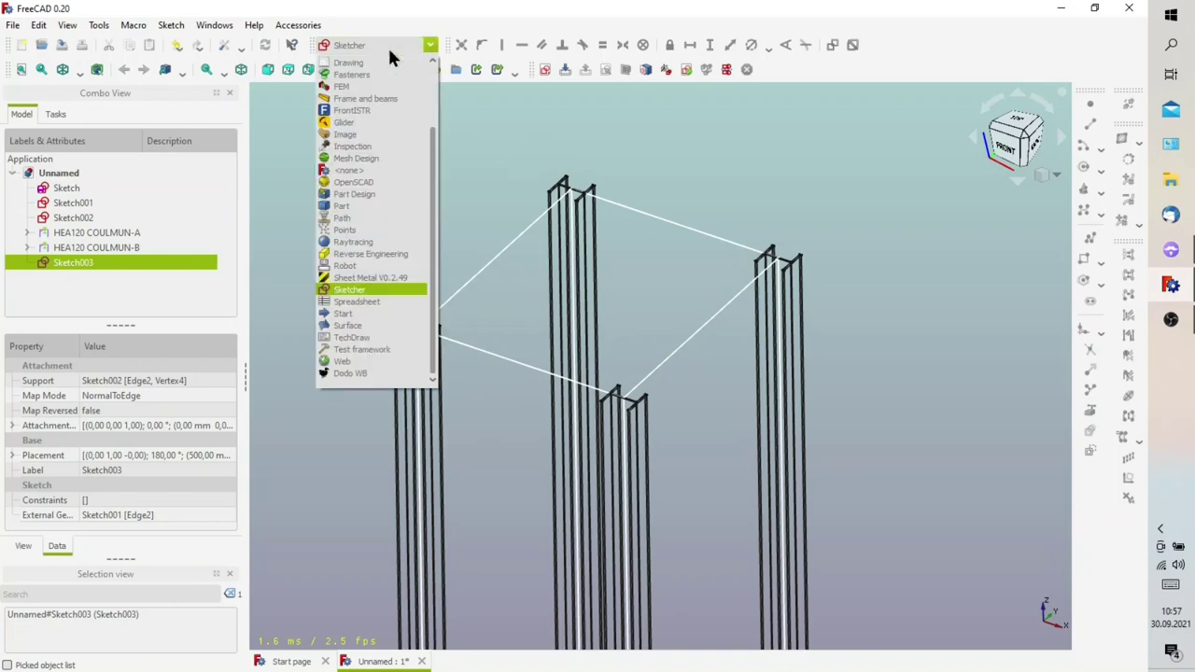
click(362, 370)
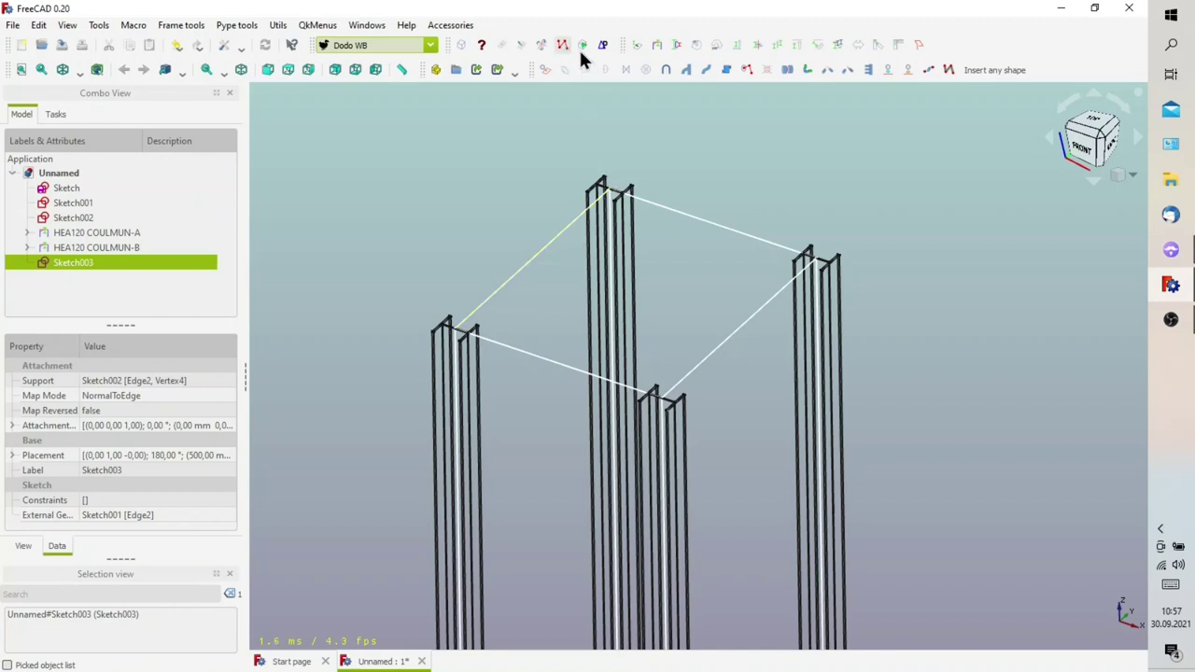
click(656, 47)
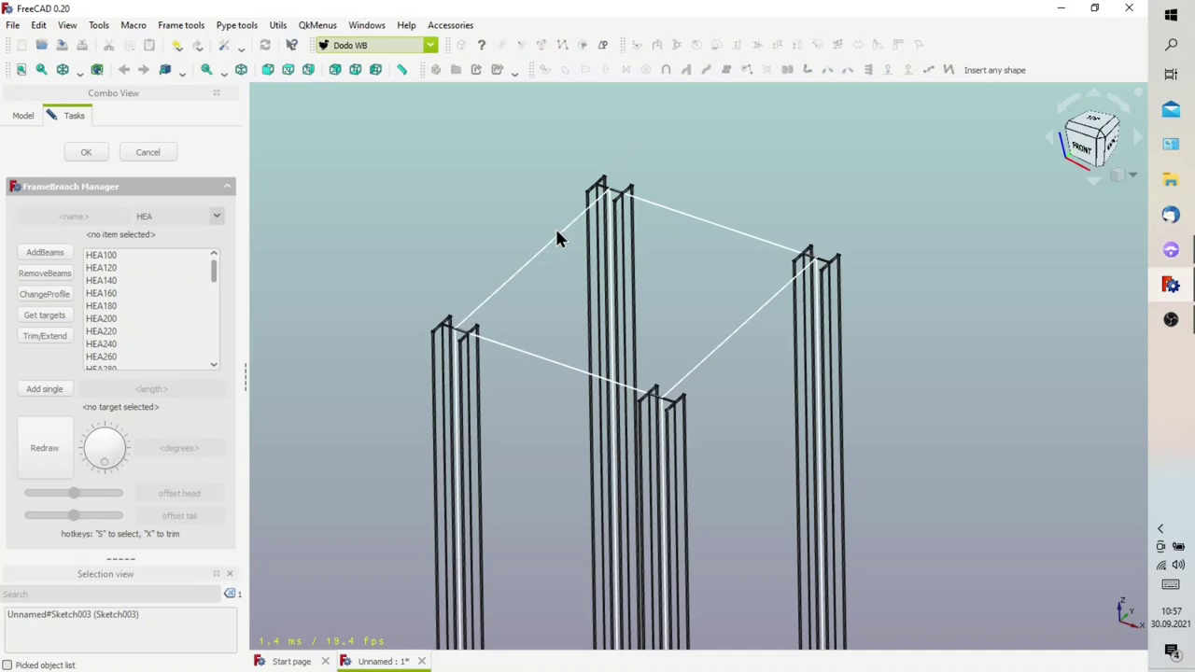
click(121, 269)
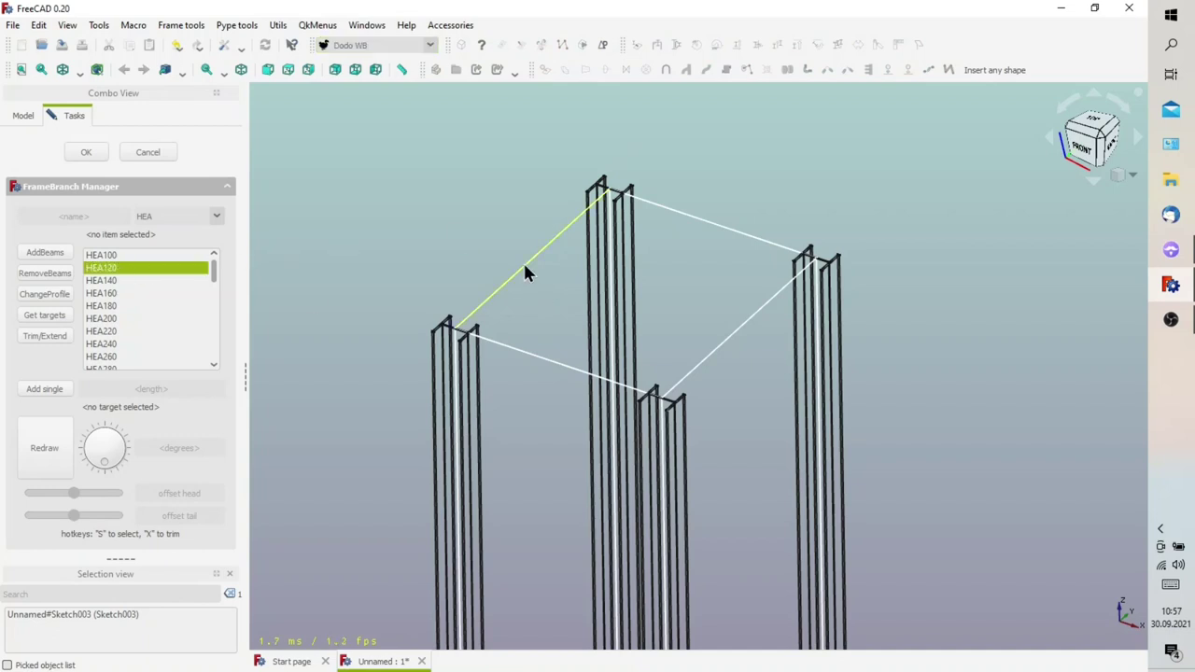
click(525, 270)
click(86, 152)
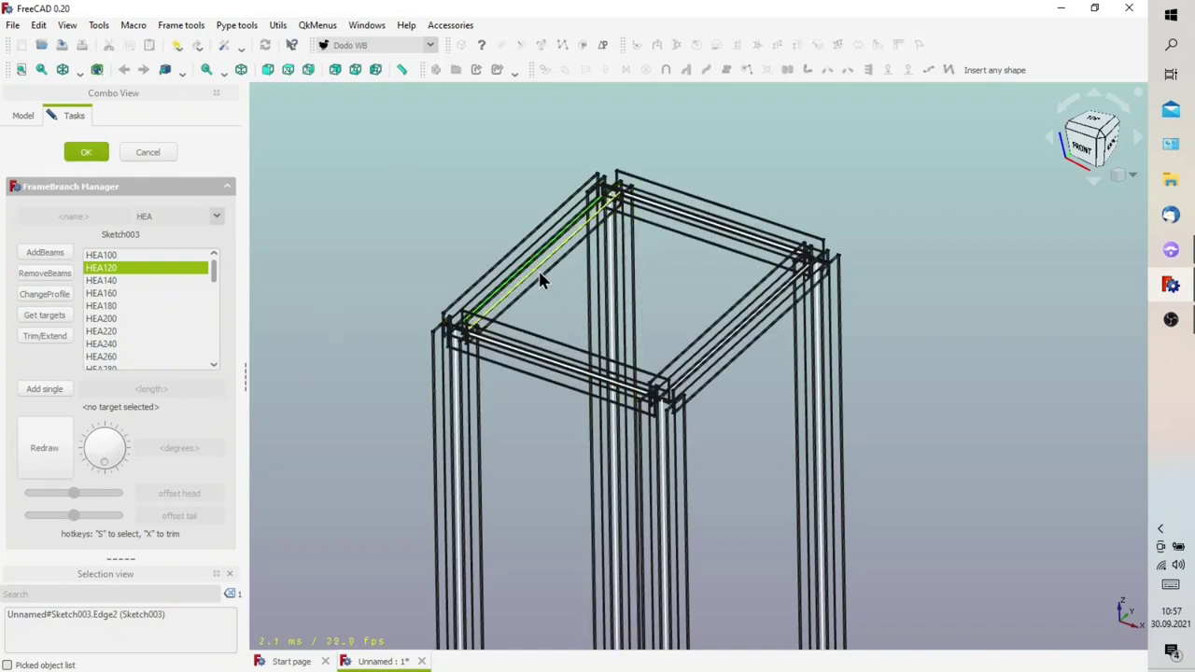
Show the frame as Flat lines and select the four top beams
click(83, 68)
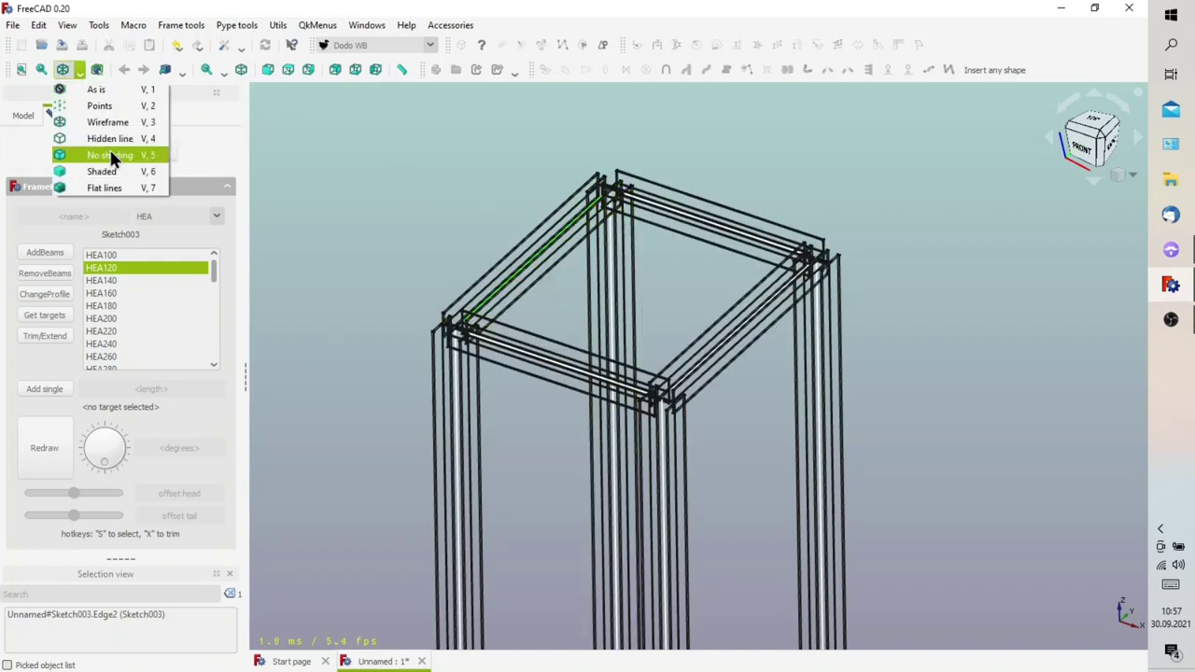
click(112, 186)
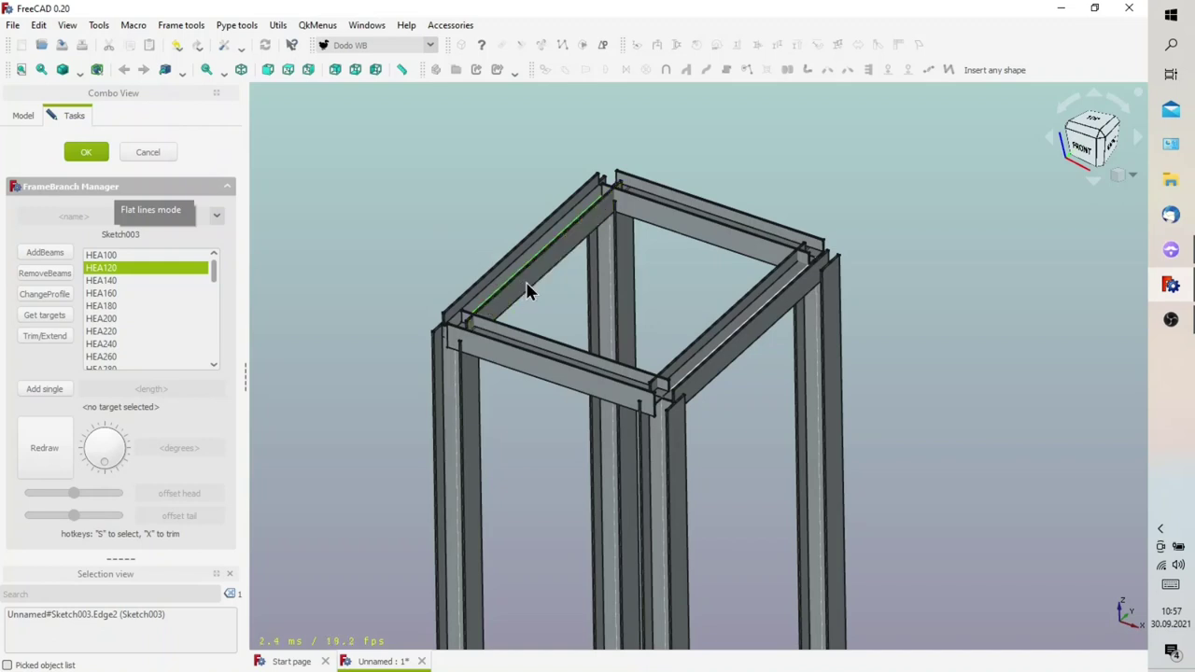
ctrl+click(526, 283)
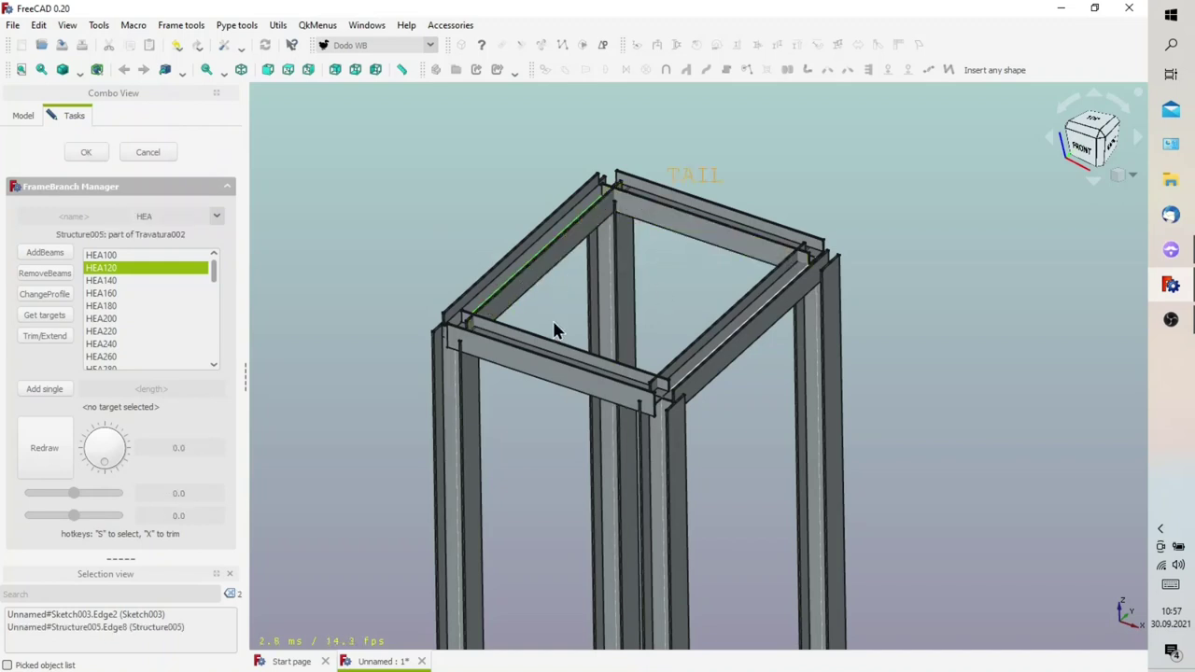
click(556, 330)
click(555, 260)
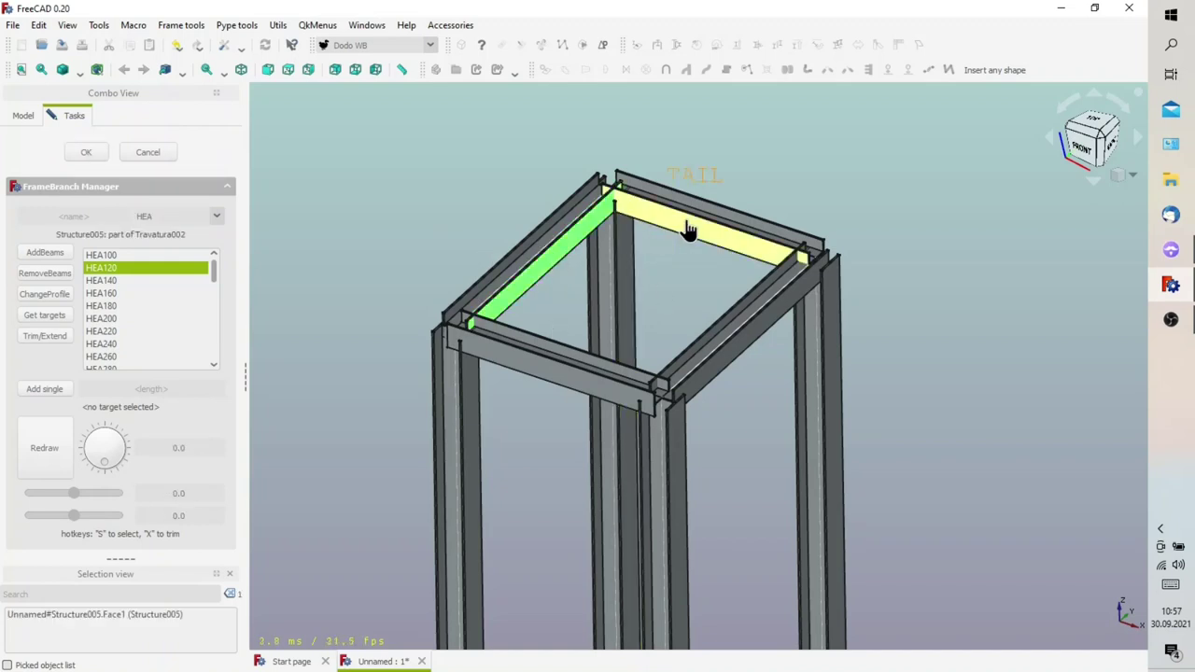
ctrl+click(688, 227)
ctrl+click(754, 342)
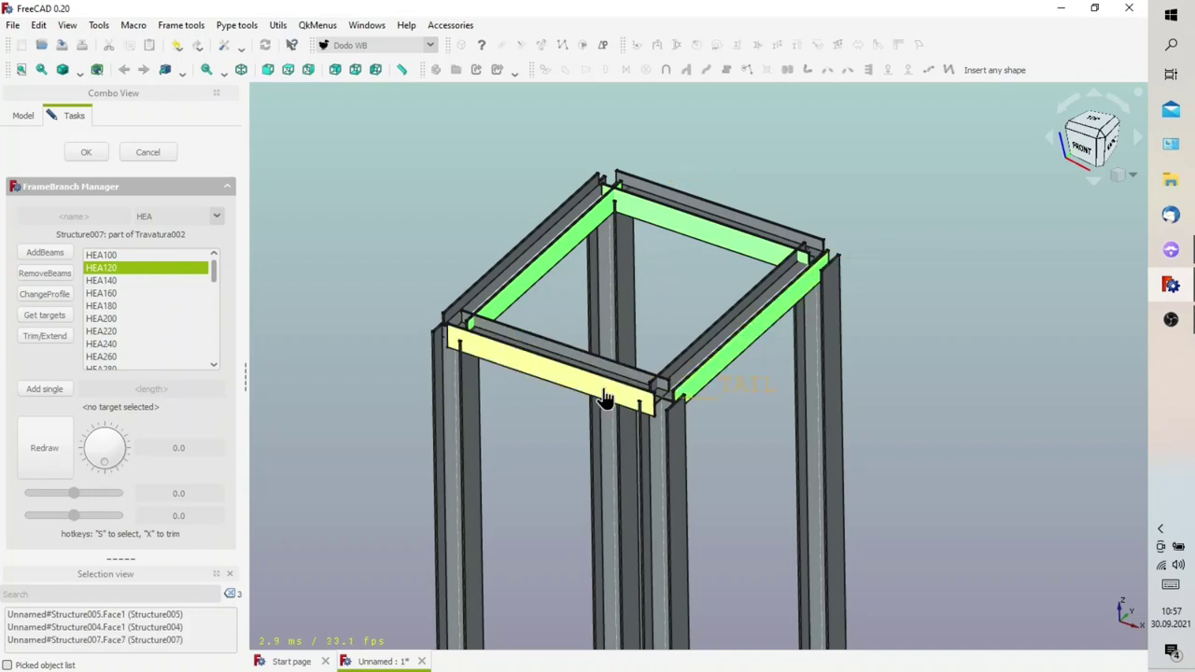
ctrl+click(607, 392)
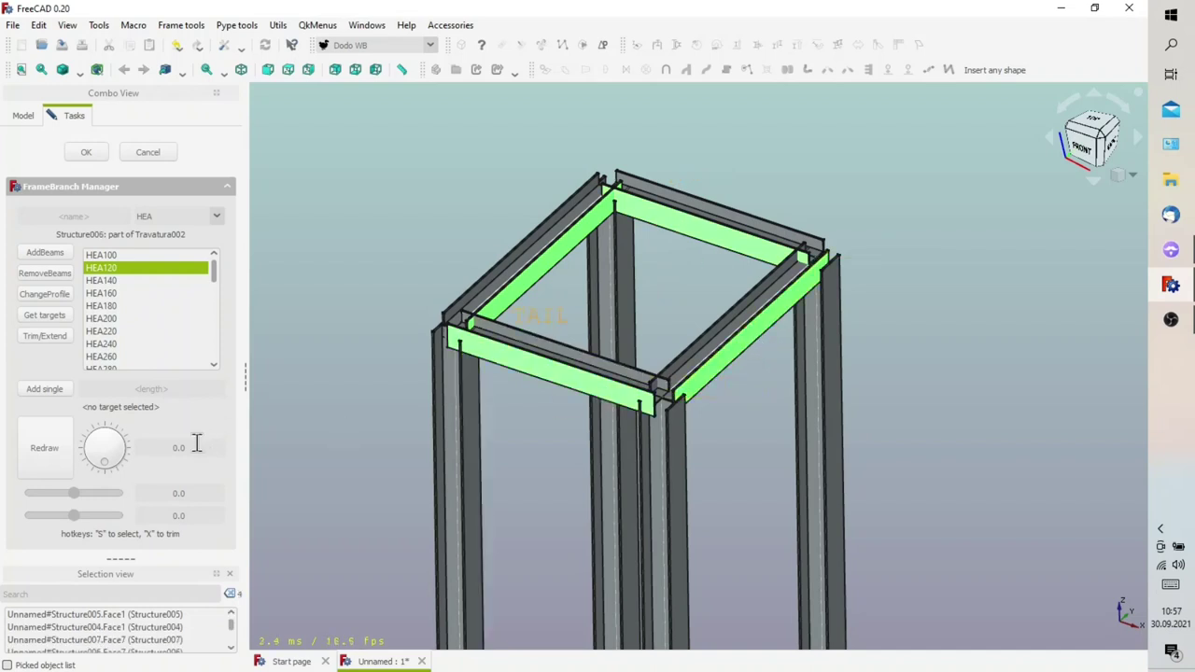
Rotate the four top beams by 90° and close the frame manager
click(200, 448)
text(90)
key(Return)
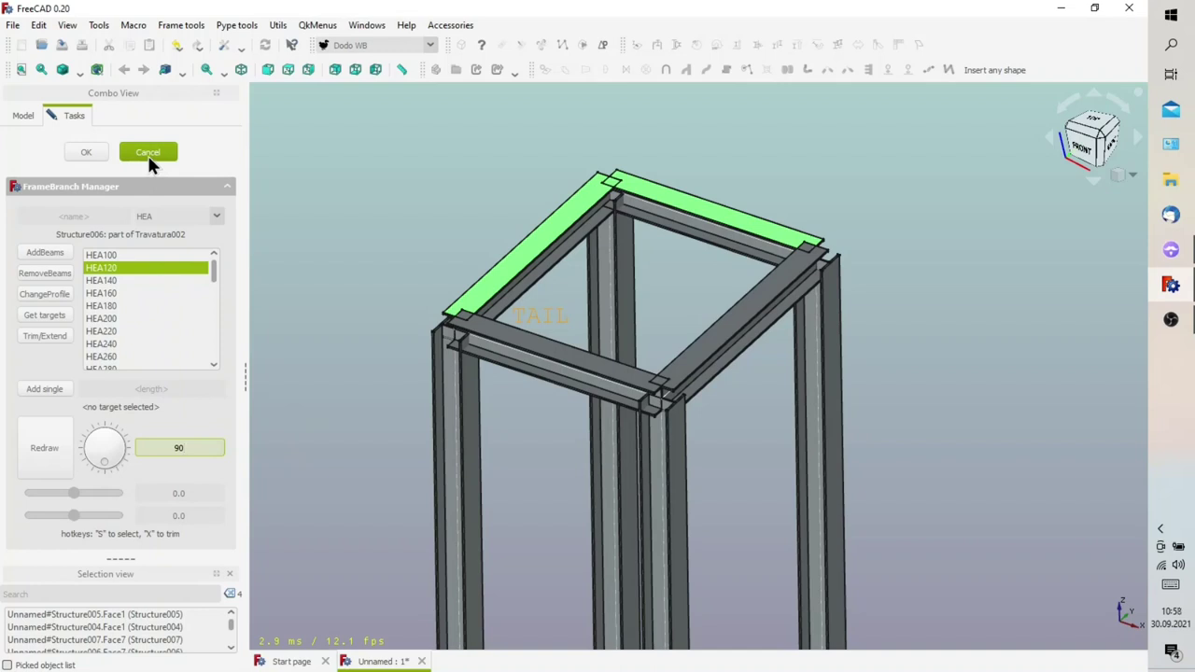
click(149, 156)
Select Sketch003 and expand its Attachment Offset position values
click(28, 279)
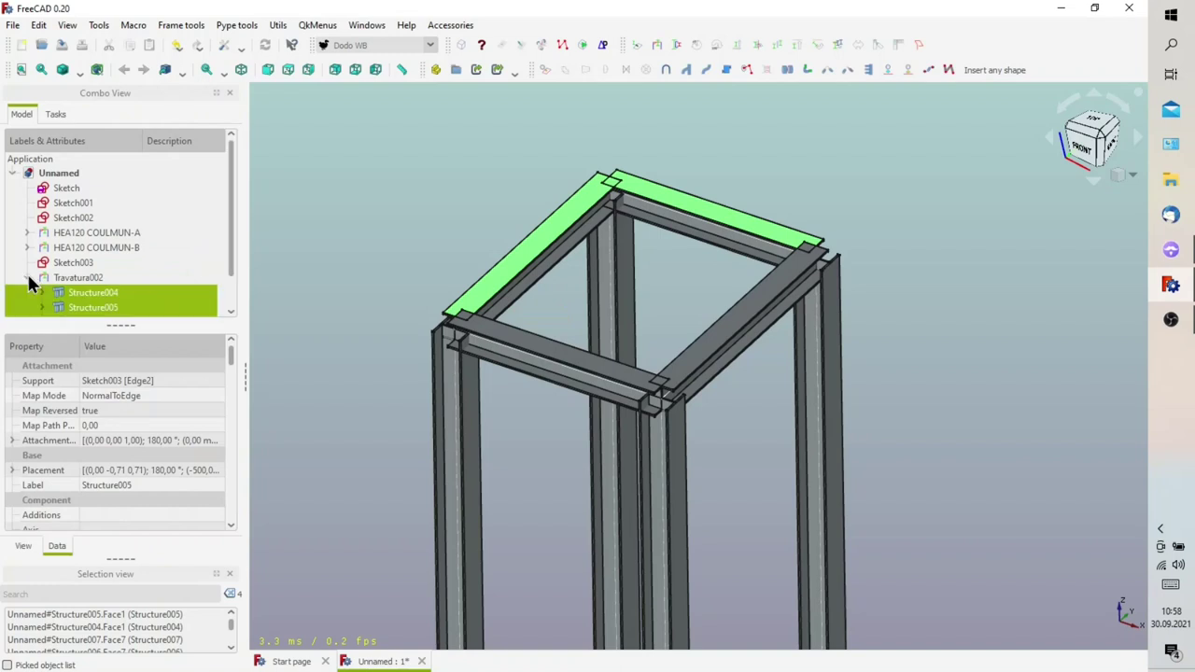
click(66, 265)
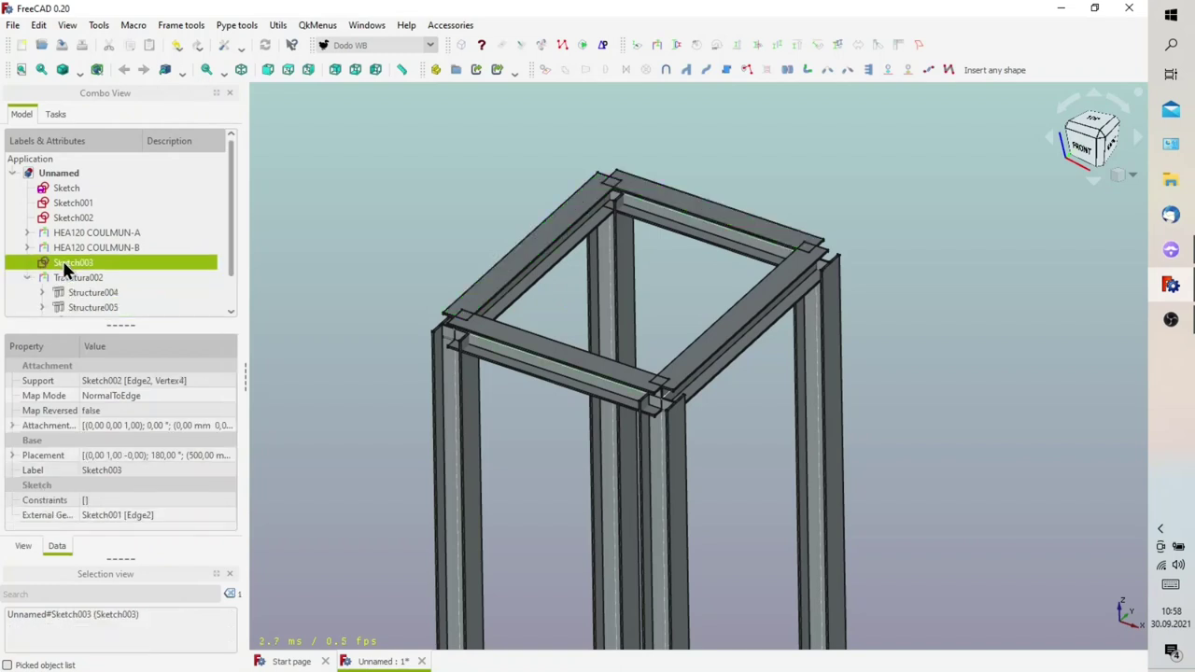
click(12, 426)
scroll(43, 438, down, 1)
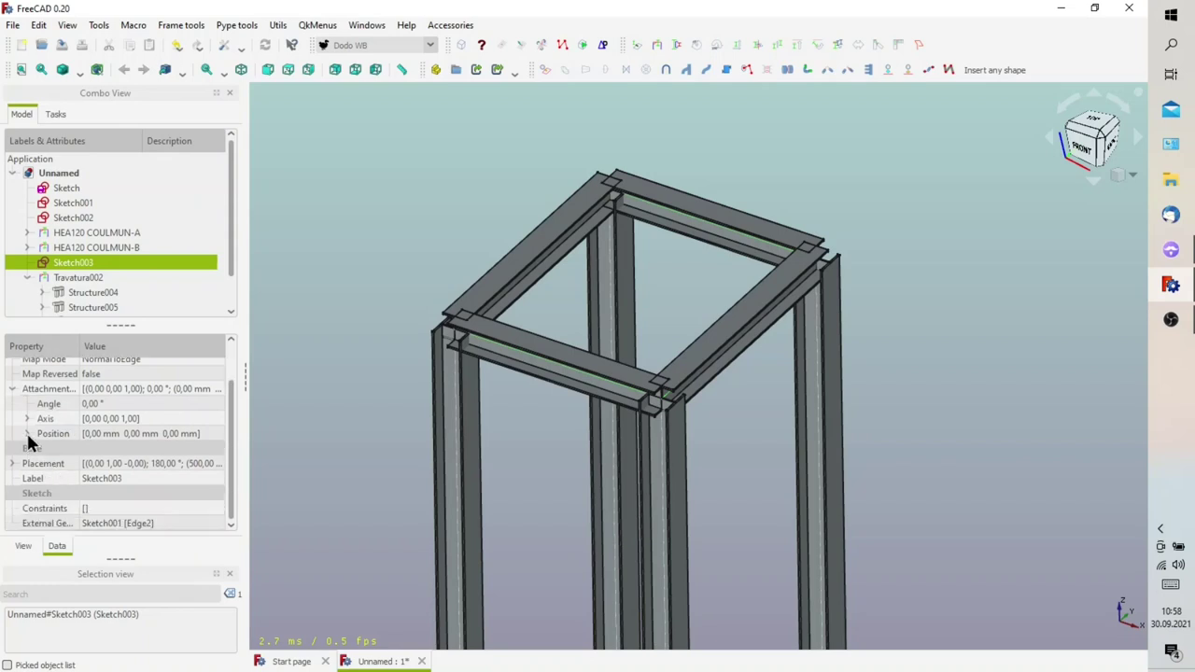
scroll(31, 439, up, 1)
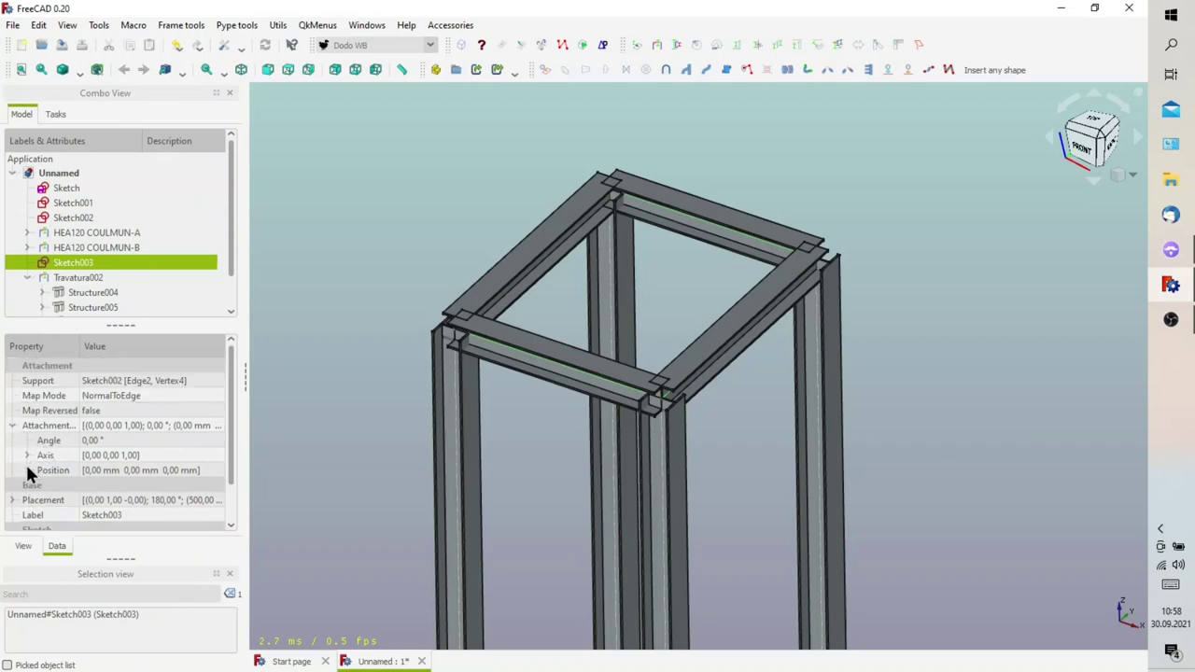
click(27, 471)
scroll(73, 430, down, 1)
scroll(97, 441, down, 1)
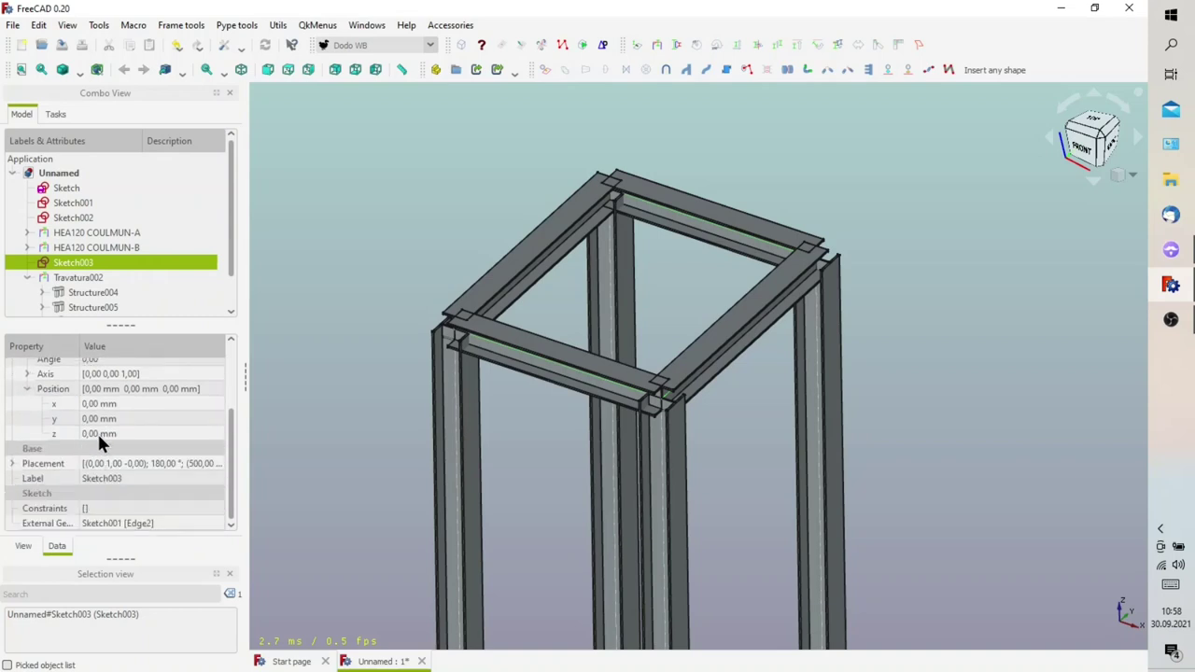
Enter 60 as the attachment z offset and recompute
click(99, 434)
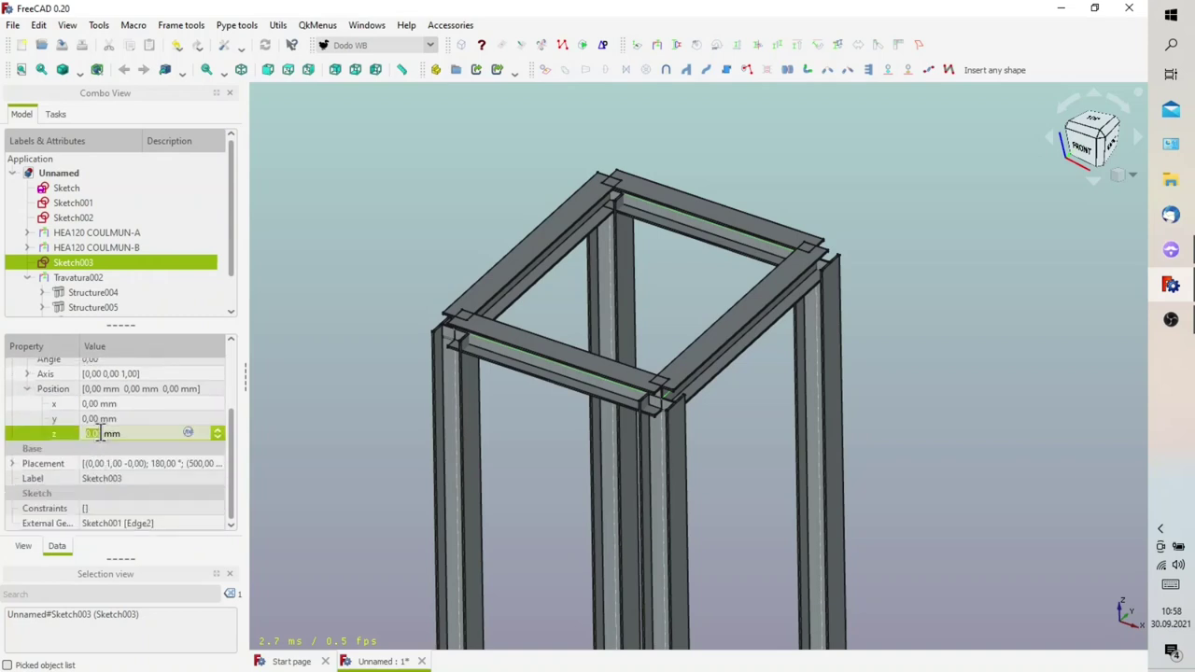
text(60)
click(263, 414)
Correct the z offset to -60 mm and inspect the lowered beams
click(58, 260)
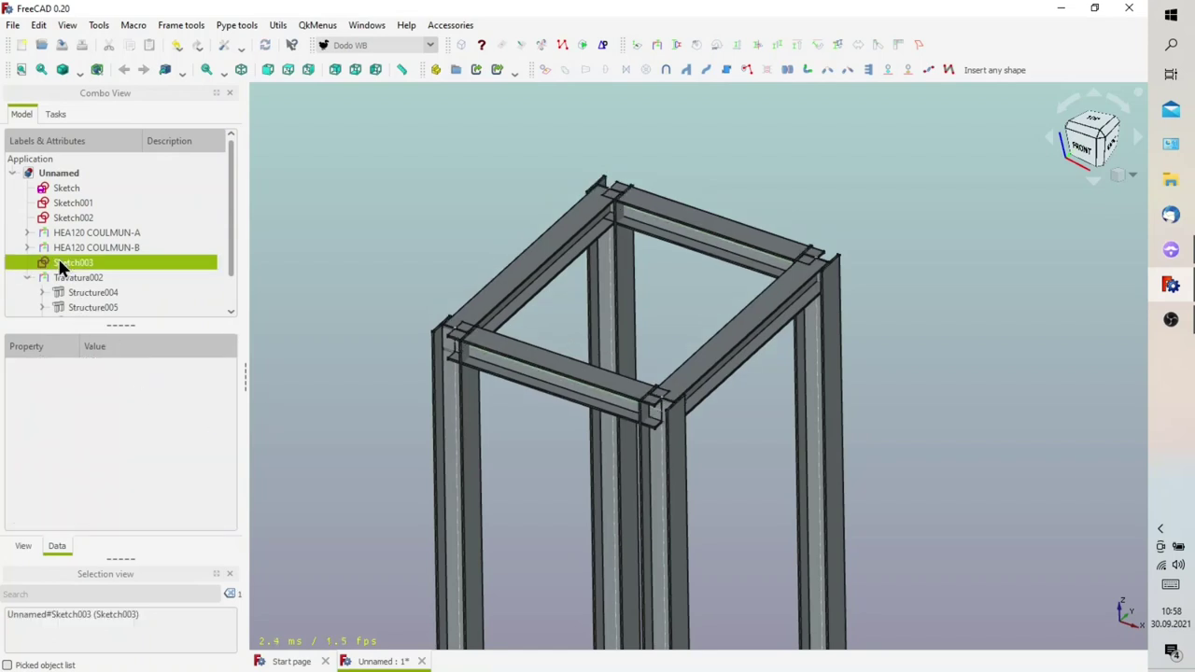
click(109, 515)
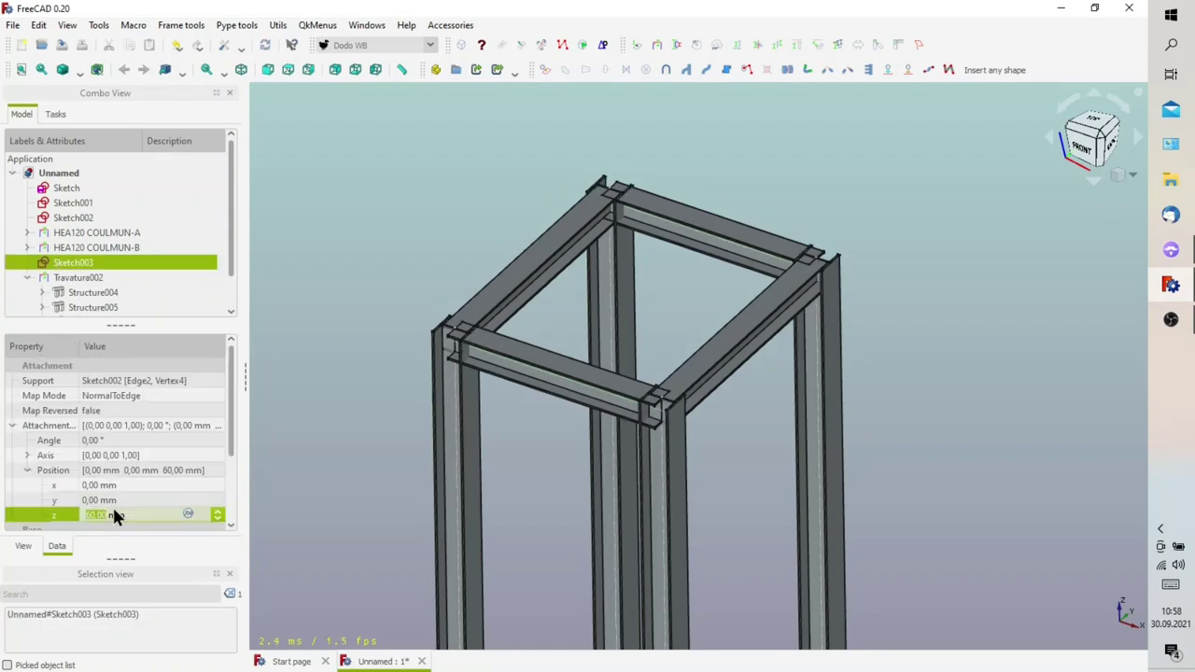
text(-60)
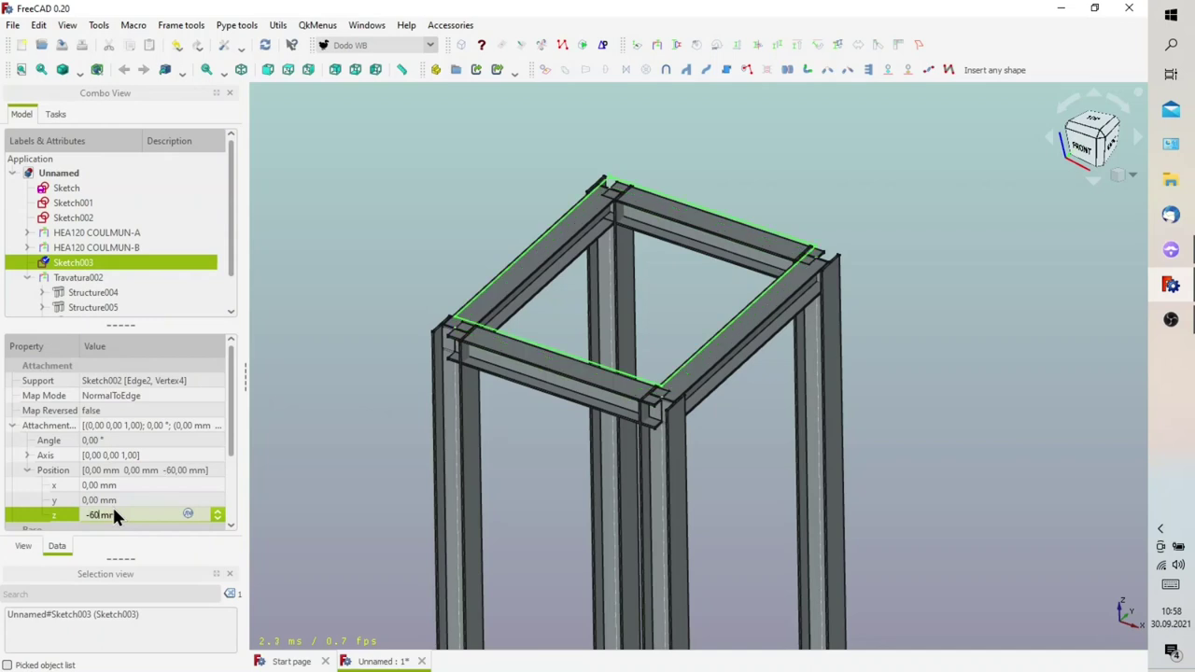
key(Return)
mouse_move(493, 405)
middle_down()
mouse_move(635, 350)
mouse_move(407, 298)
middle_up()
click(407, 299)
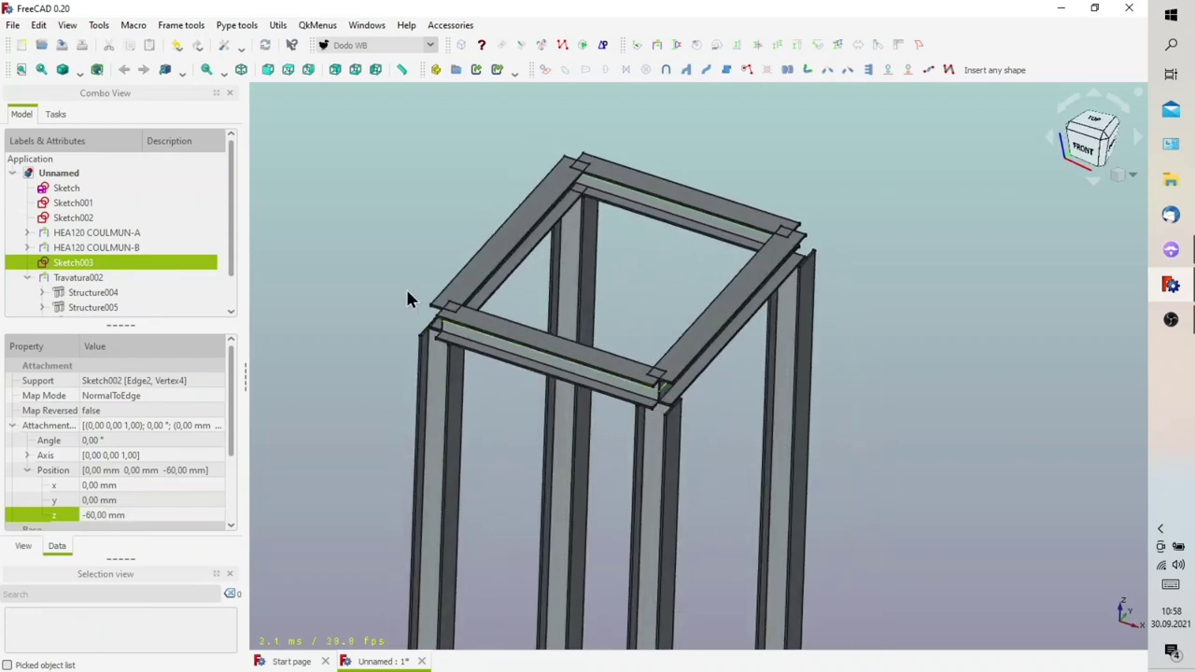
click(405, 298)
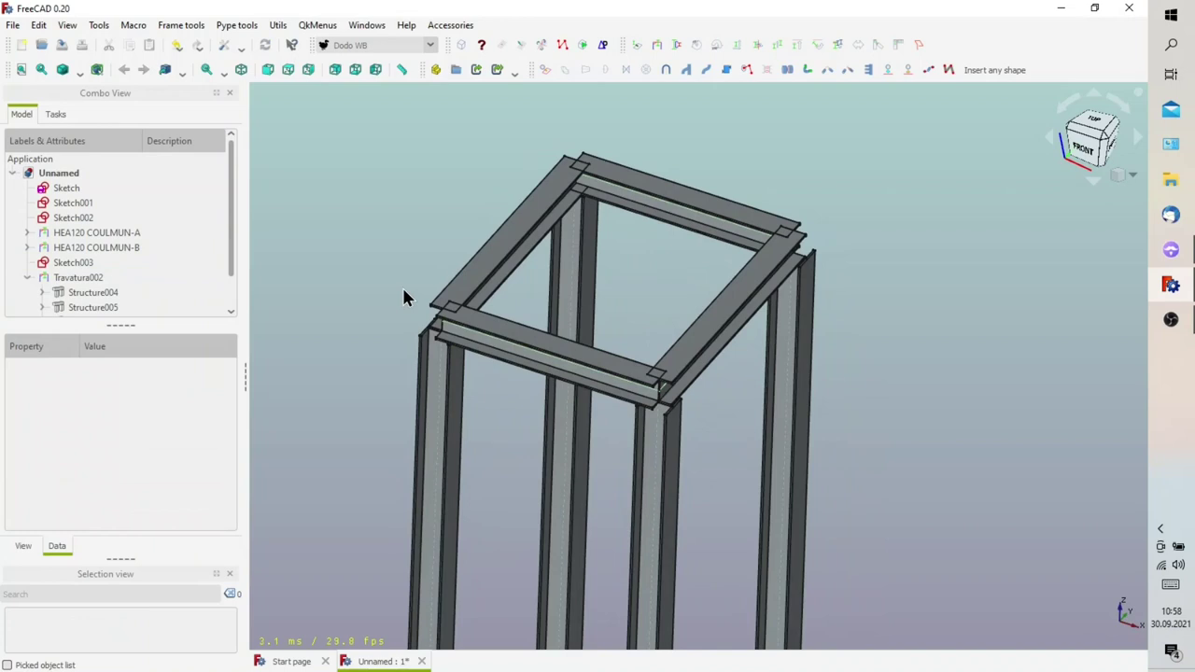
In the FrameBranch Manager, pick a top-beam face and set the right and top-left top beams as trim targets
click(659, 44)
middle_drag(713, 372, 682, 367)
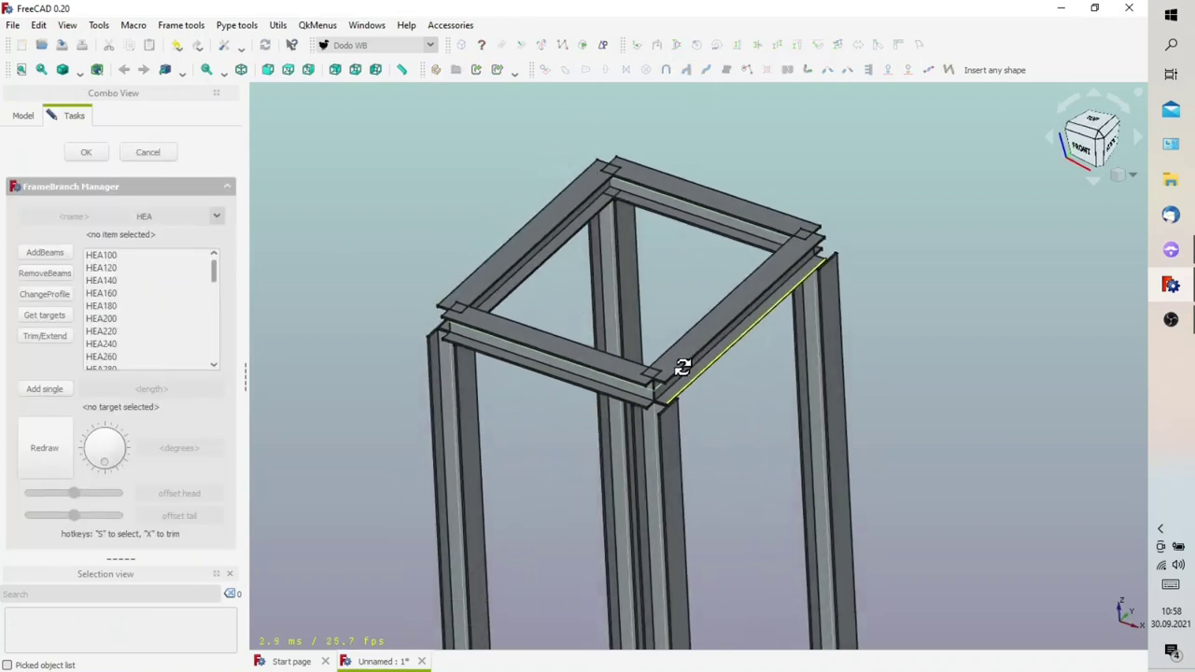
scroll(682, 367, up, 2)
scroll(667, 411, up, 3)
scroll(667, 410, up, 3)
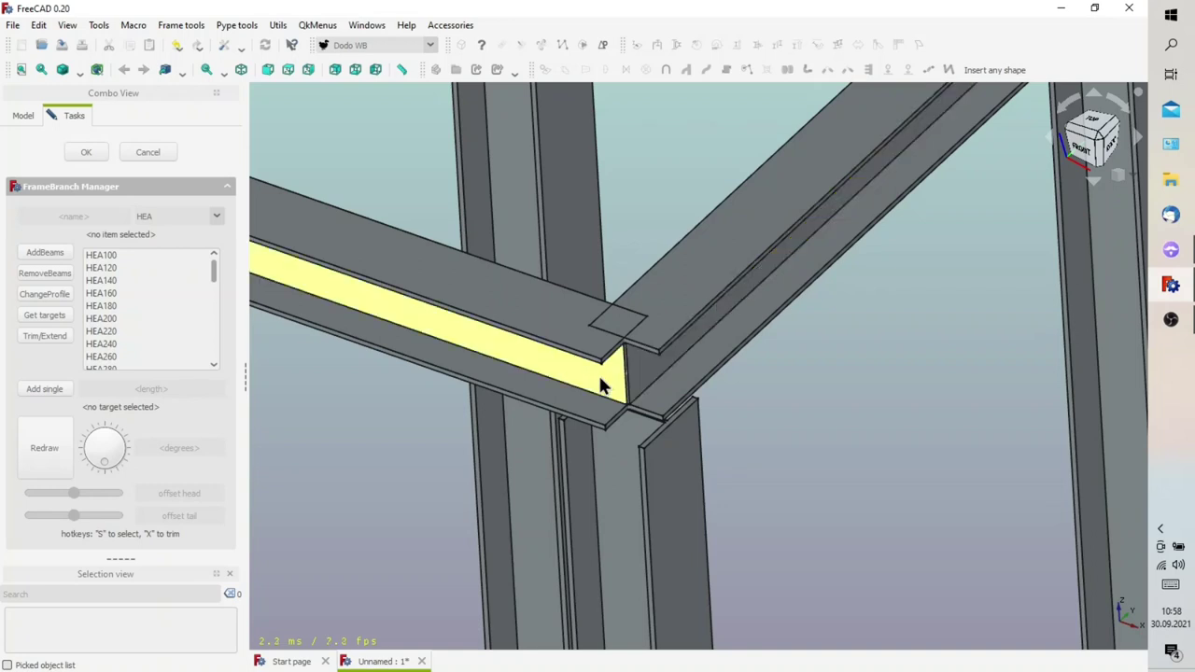
scroll(602, 385, up, 1)
scroll(595, 362, up, 2)
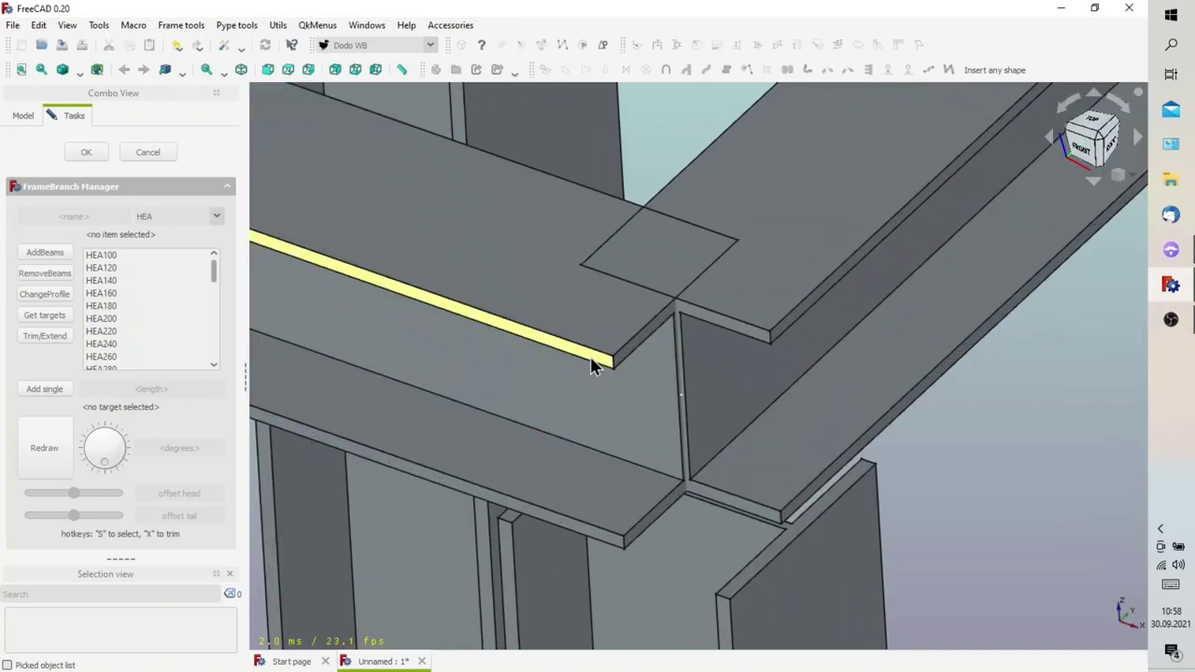
click(594, 364)
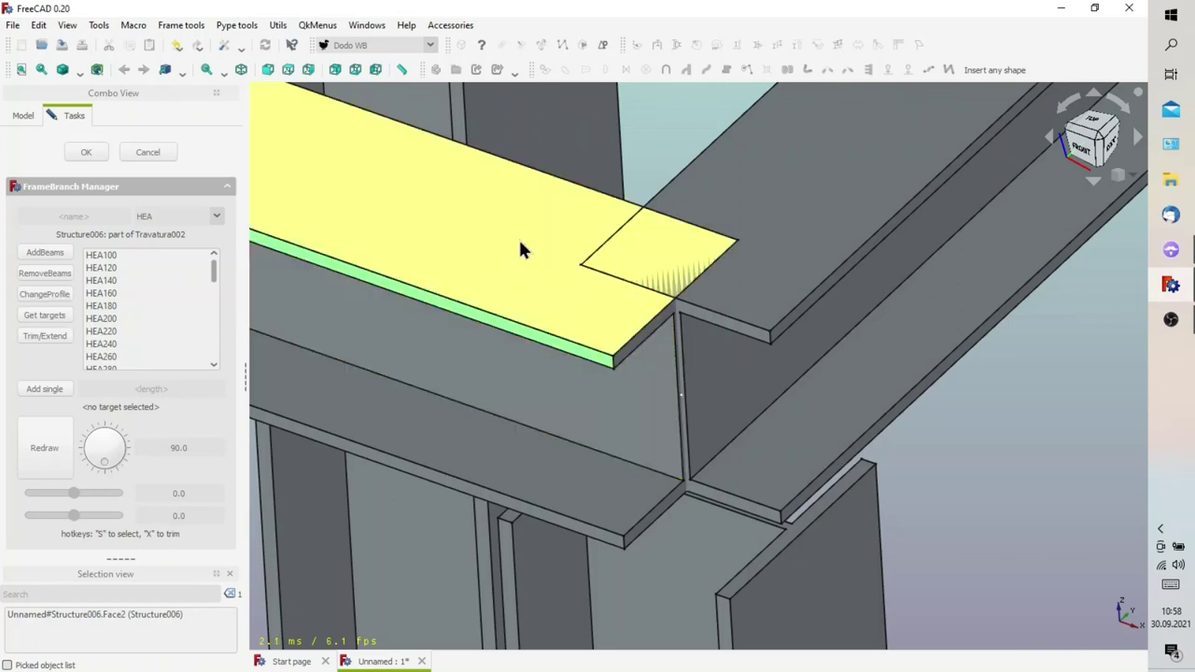
click(57, 313)
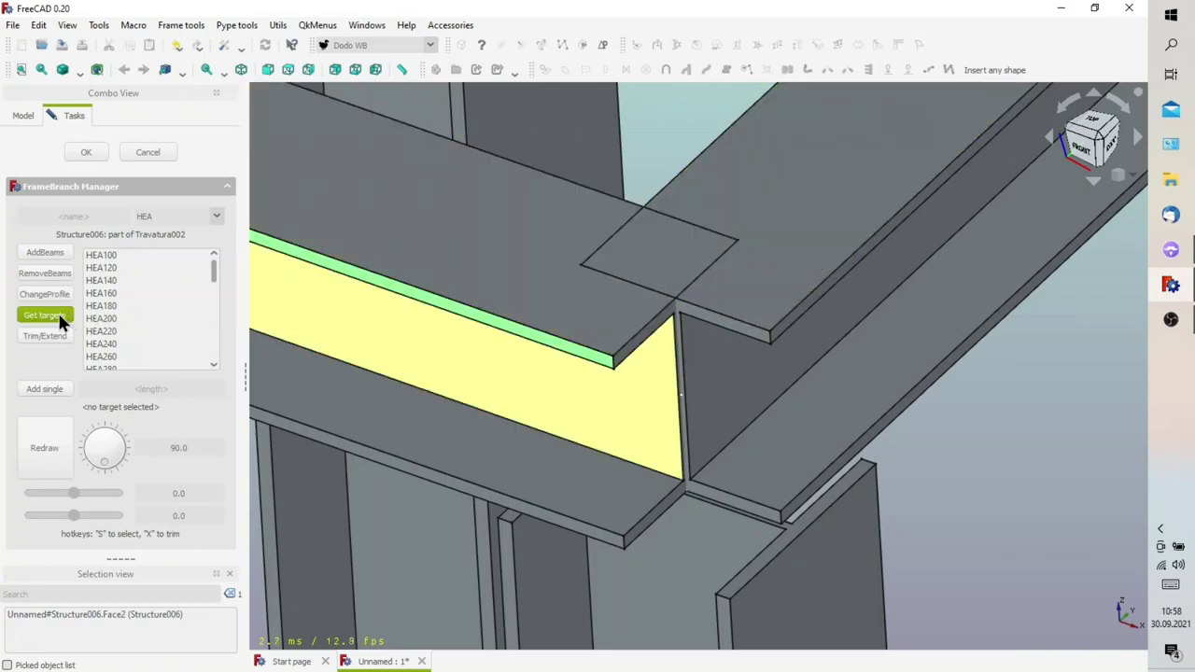
click(787, 216)
scroll(371, 322, down, 1)
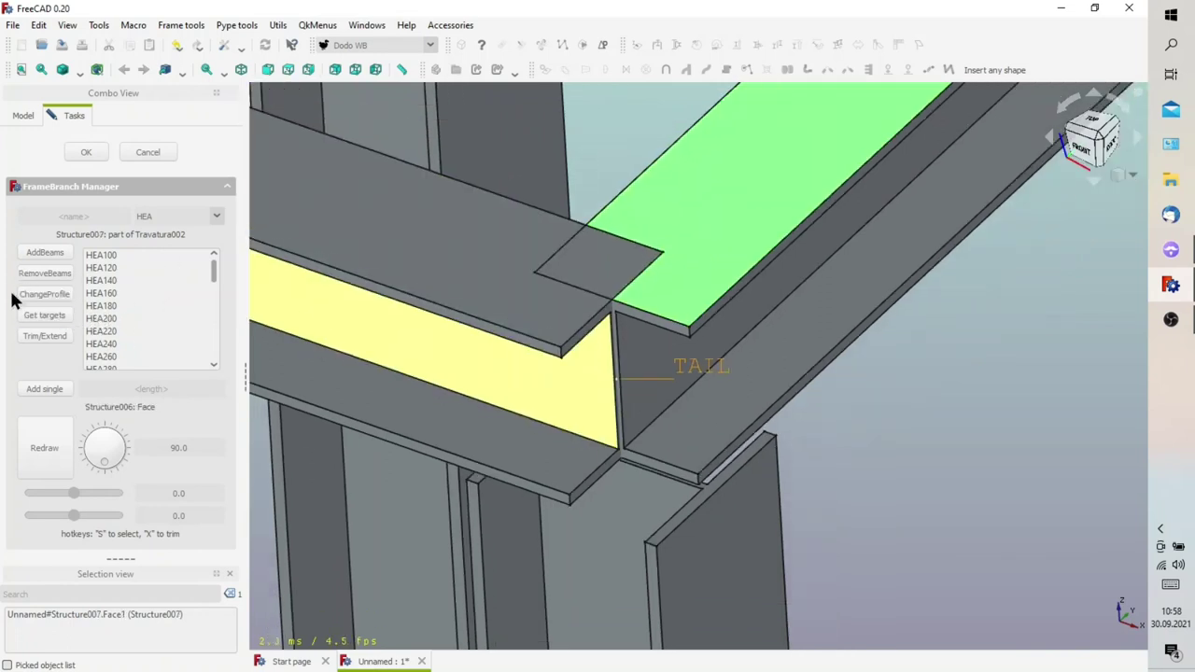
click(55, 318)
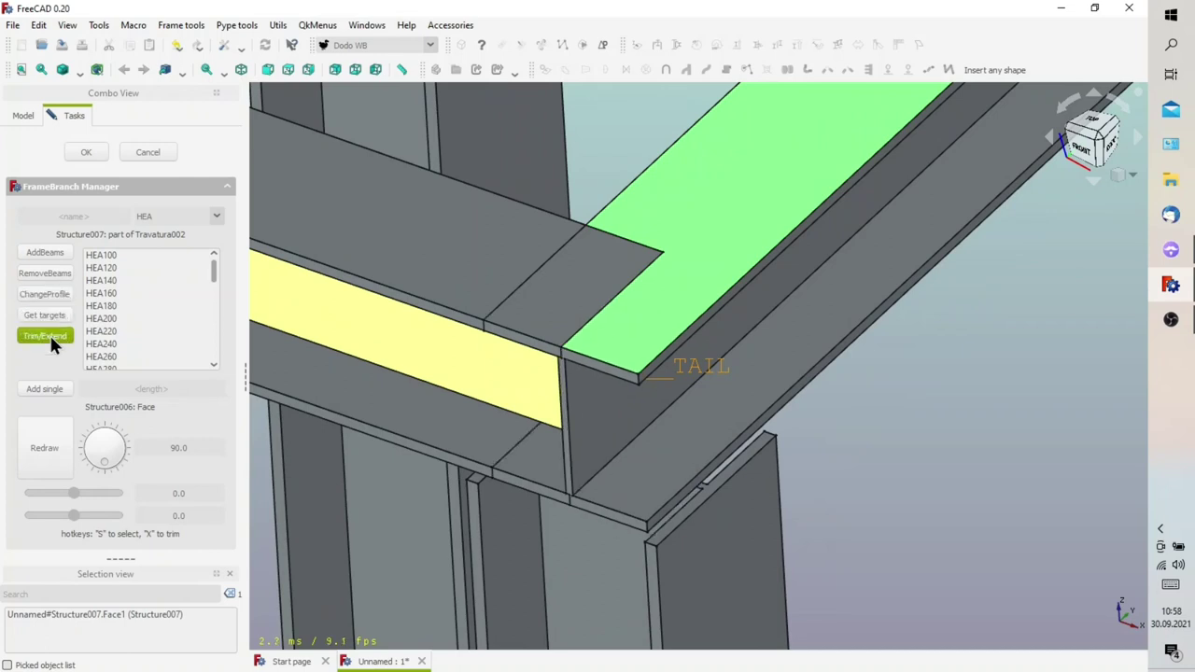
scroll(517, 330, down, 2)
scroll(459, 313, down, 2)
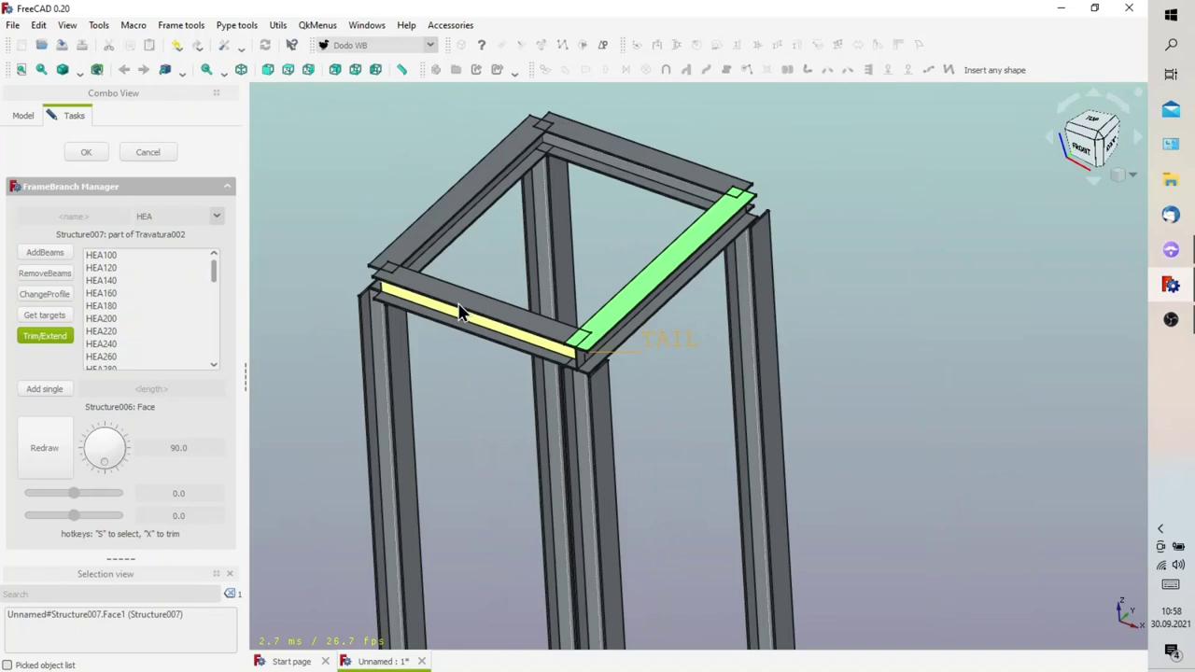
click(425, 244)
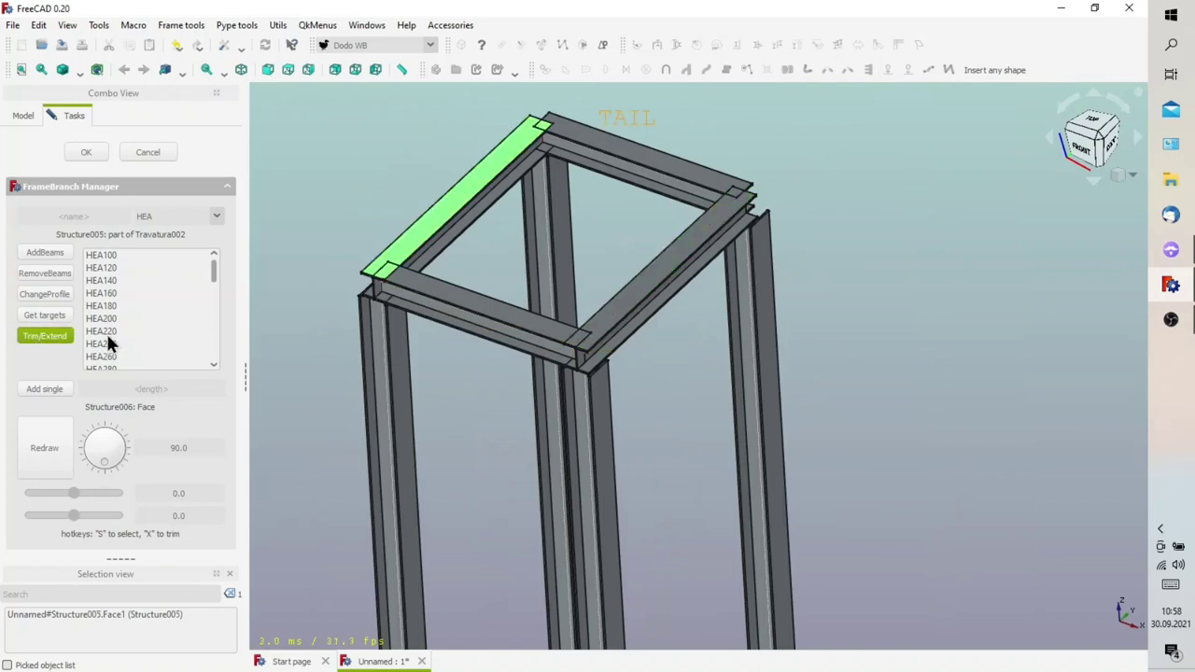
Set Structure004 as the trim target and extend top beam Structure005 past Structure007 into the corner joint
mouse_move(806, 350)
middle_down()
mouse_move(686, 351)
mouse_move(598, 311)
mouse_move(576, 286)
middle_up()
mouse_move(832, 307)
middle_down()
mouse_move(726, 373)
mouse_move(611, 357)
mouse_move(1059, 224)
mouse_move(938, 392)
mouse_move(819, 438)
mouse_move(862, 456)
mouse_move(875, 446)
mouse_move(714, 404)
middle_up()
scroll(654, 429, up, 3)
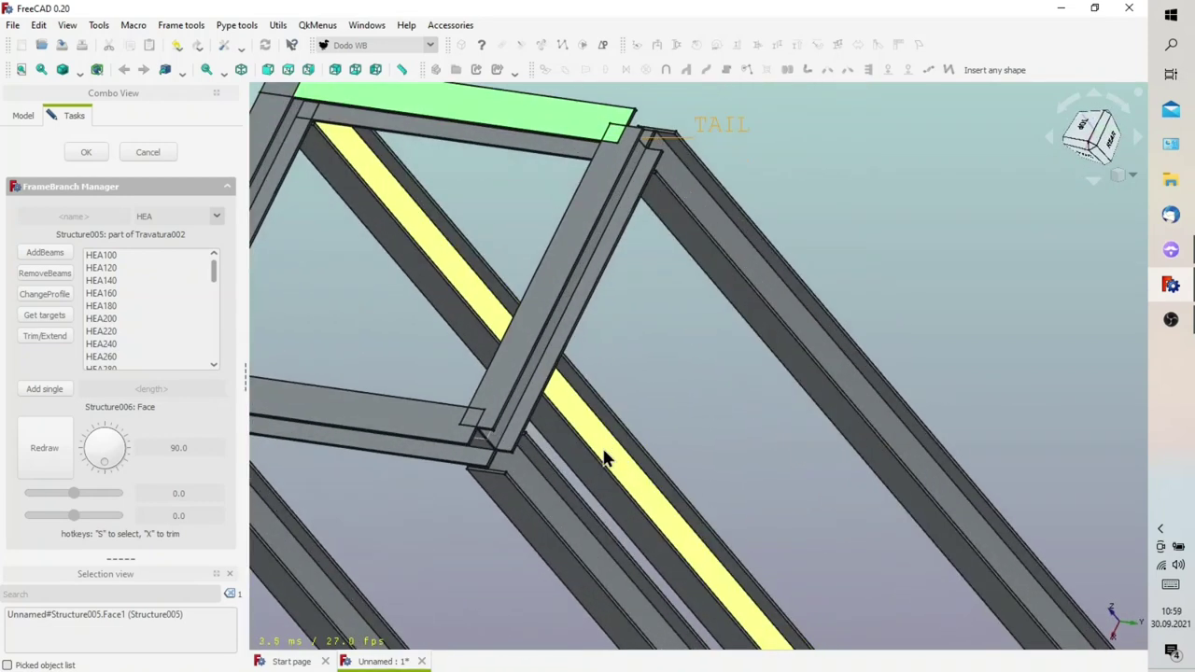
scroll(523, 420, up, 3)
scroll(514, 383, up, 2)
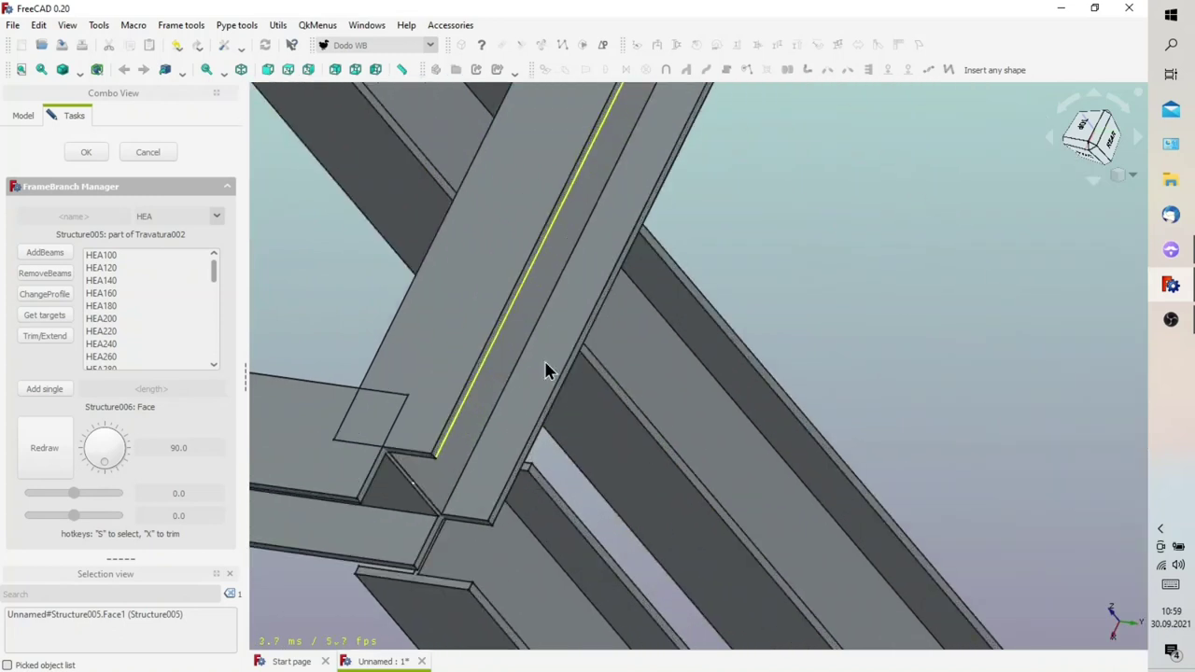
scroll(476, 350, up, 2)
click(480, 362)
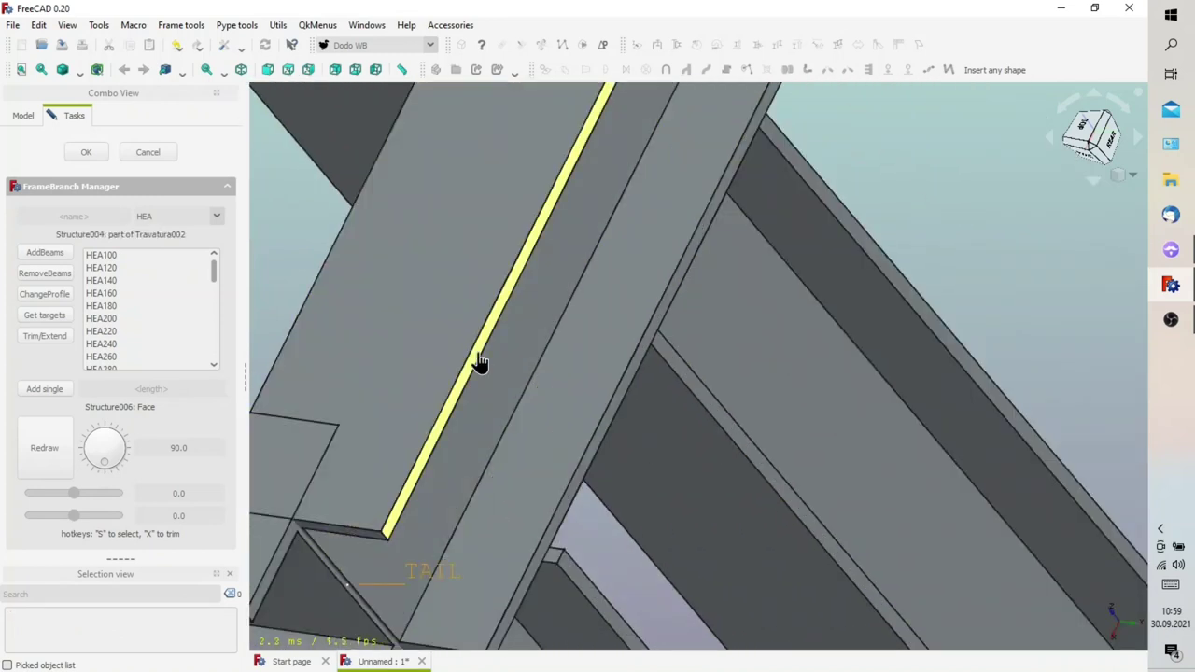
click(48, 322)
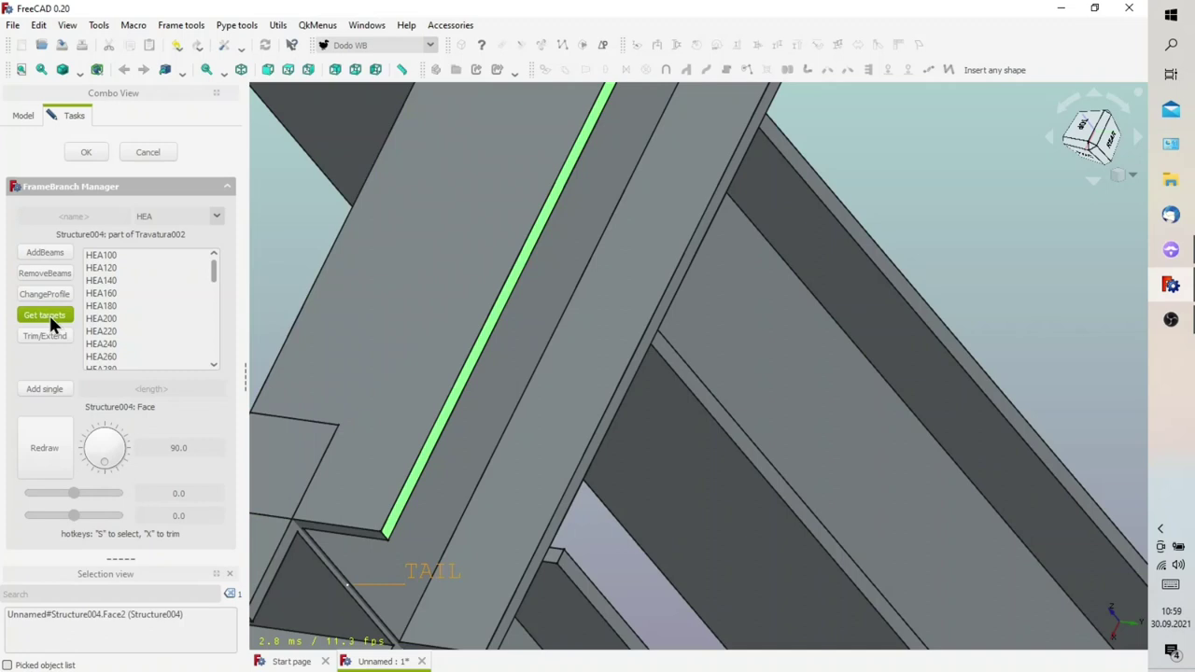
scroll(375, 301, down, 2)
scroll(373, 369, down, 2)
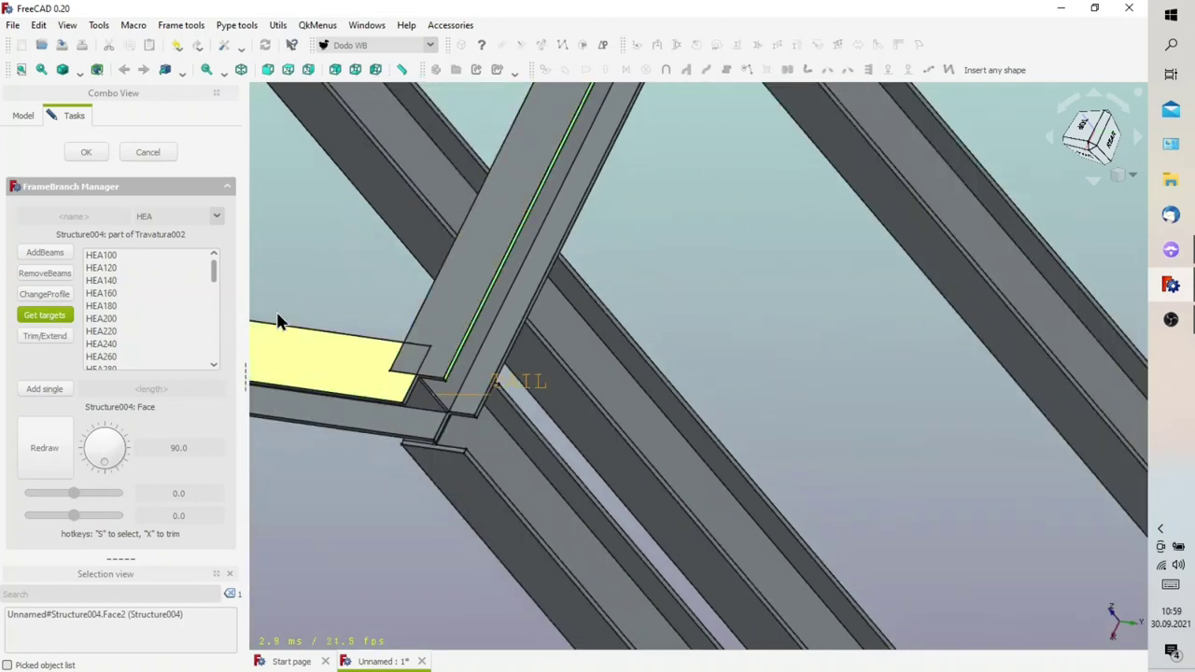
click(325, 365)
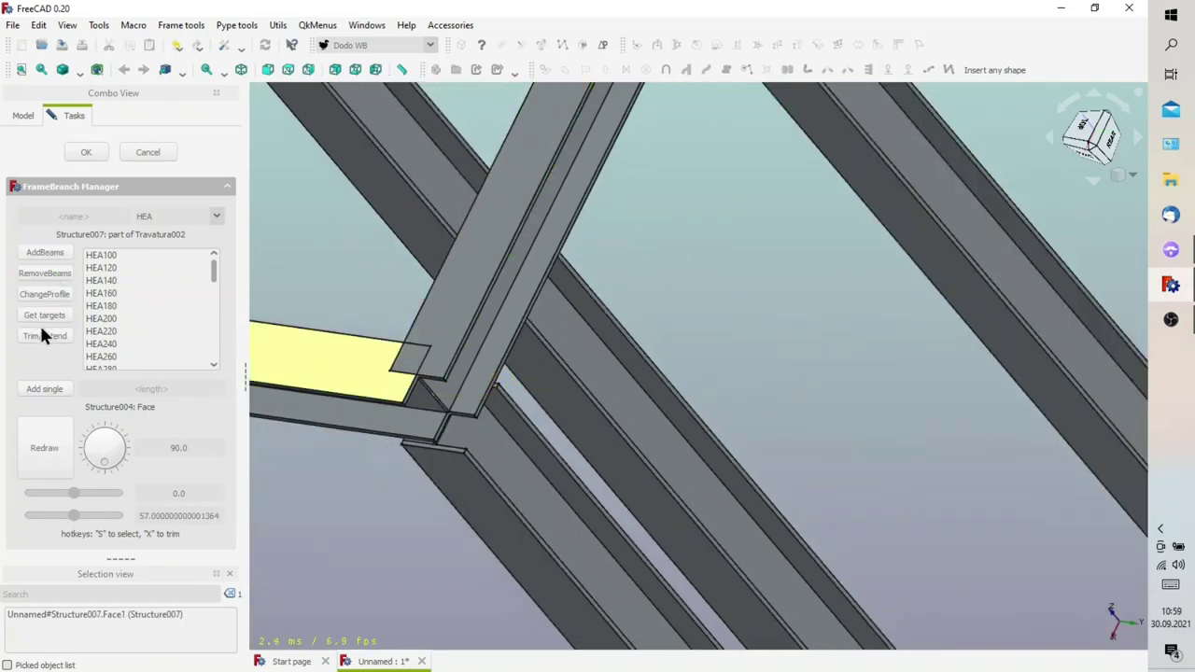
scroll(453, 395, down, 2)
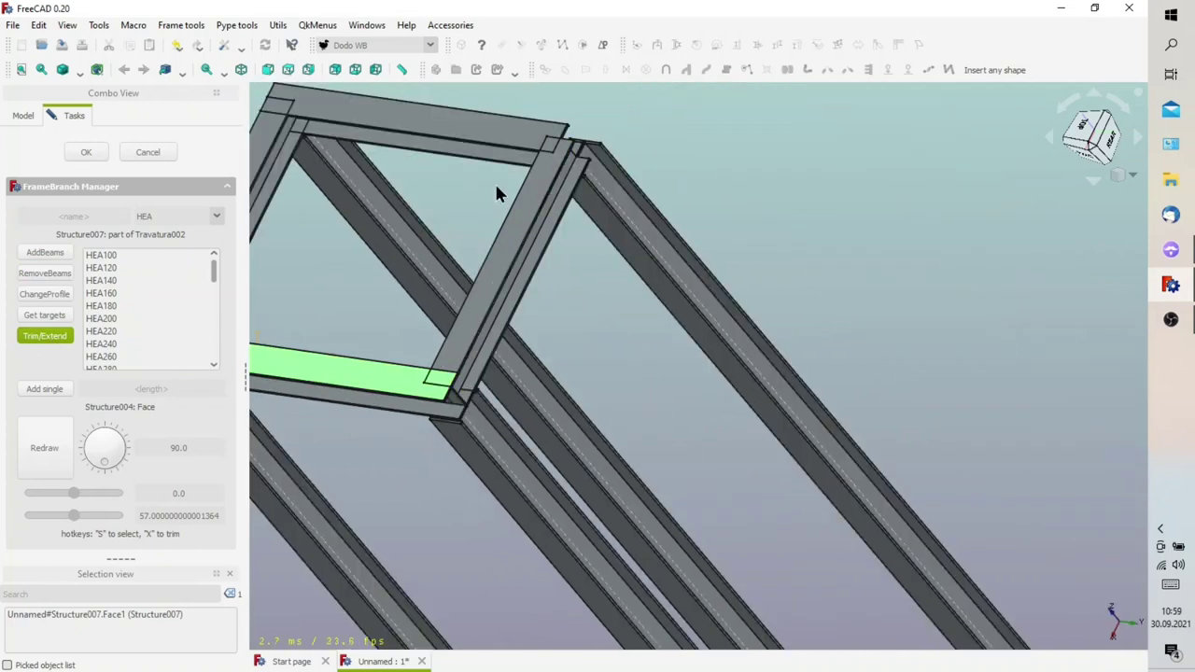
click(537, 140)
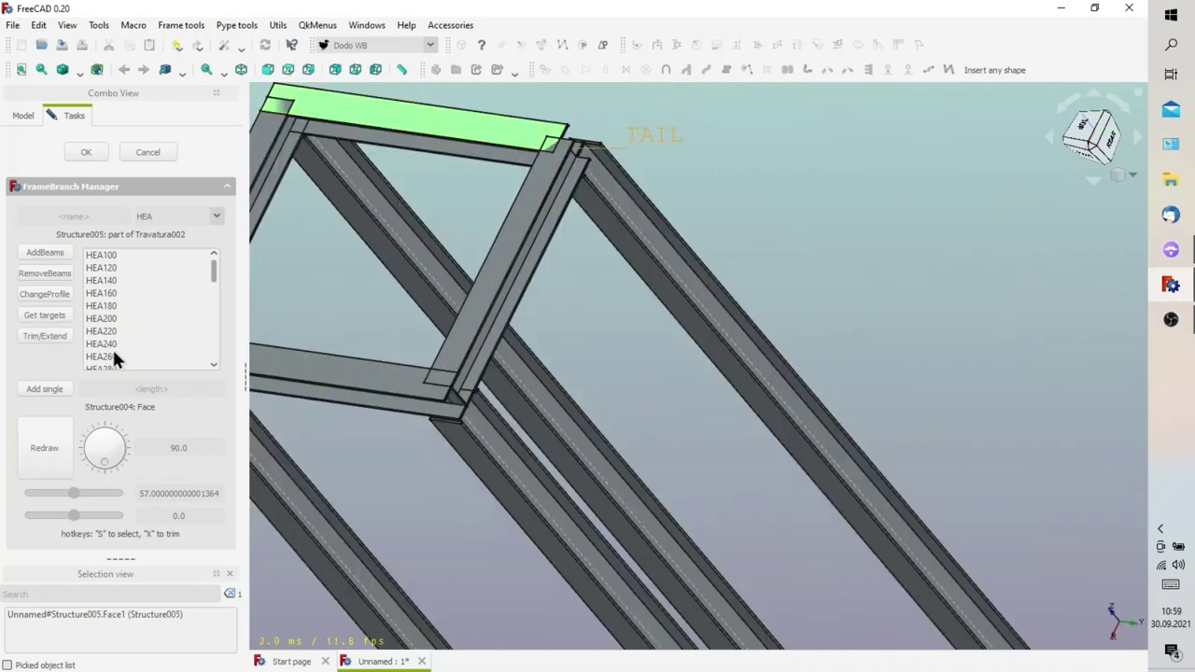
click(35, 338)
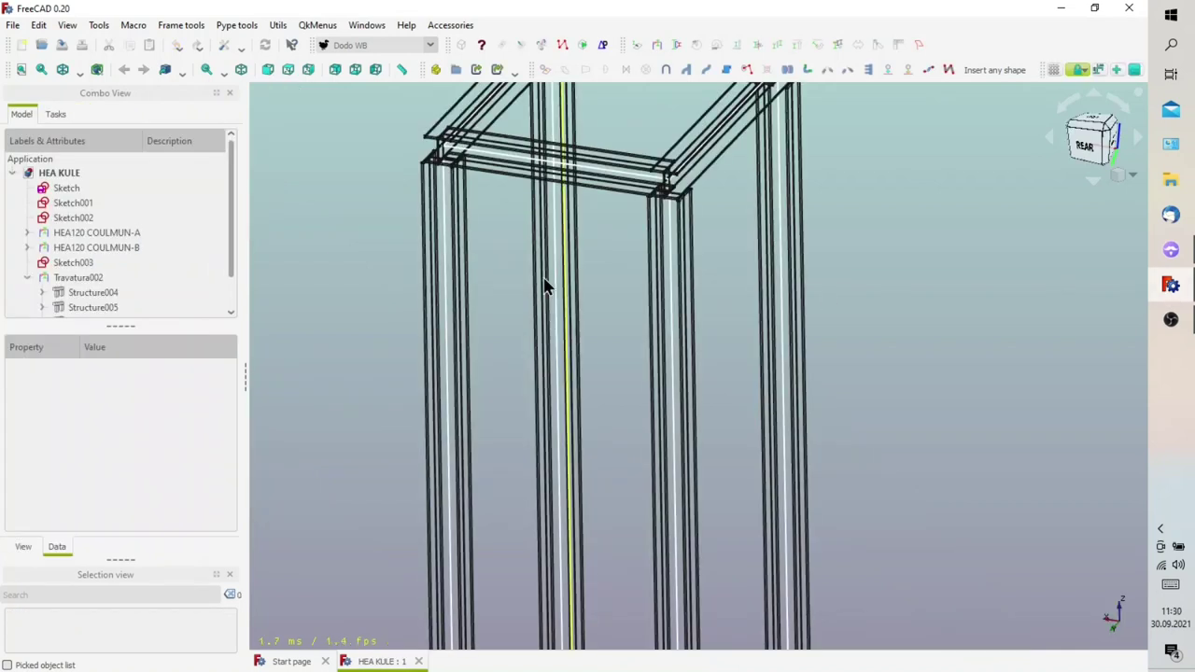
mouse_move(544, 286)
middle_down()
mouse_move(589, 361)
mouse_move(675, 404)
mouse_move(571, 331)
middle_up()
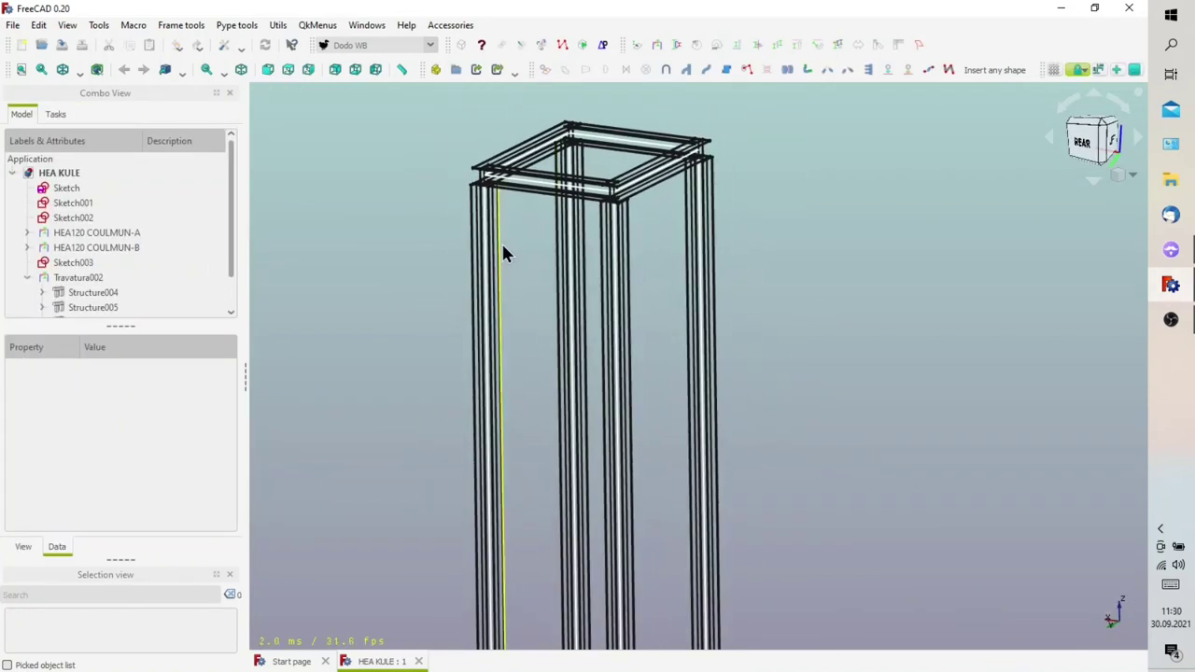
Select Edge2 and Edge1 of Sketch002 and switch to the Sketcher workbench
scroll(502, 252, up, 2)
click(474, 234)
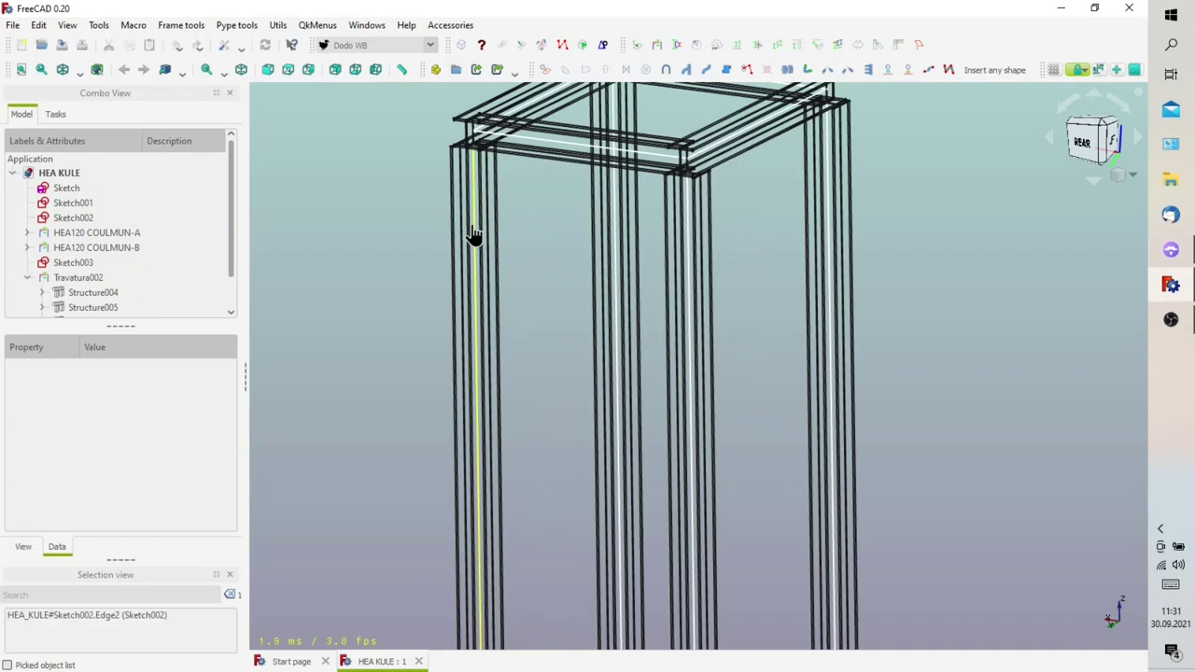
ctrl+click(688, 285)
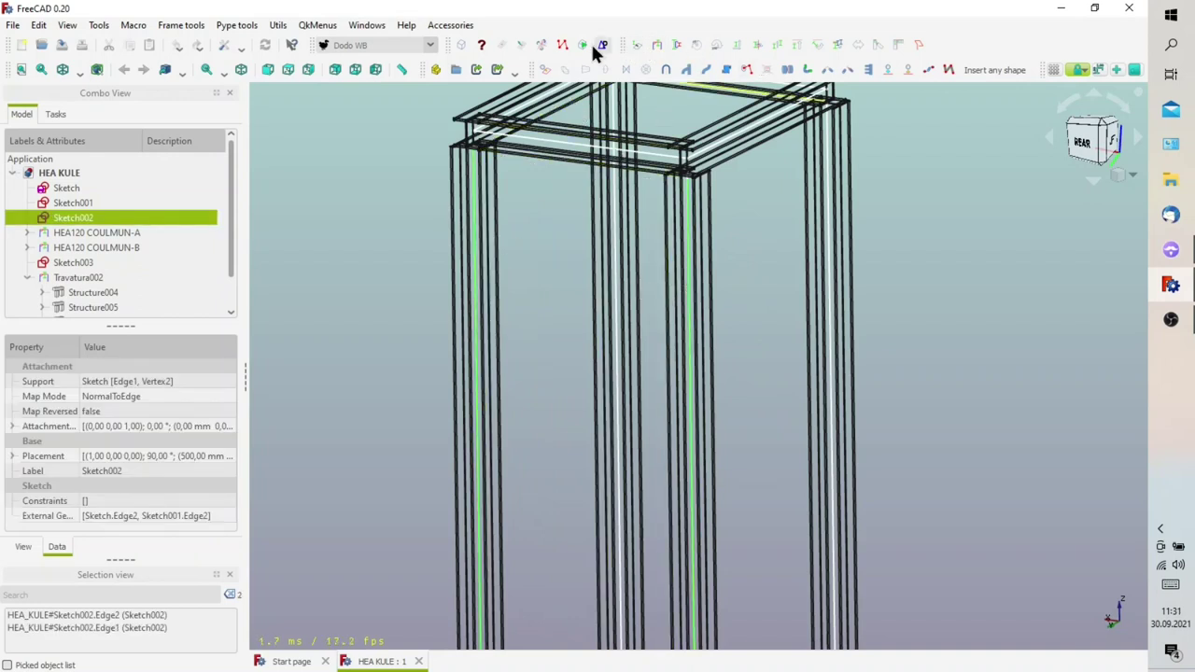
click(412, 45)
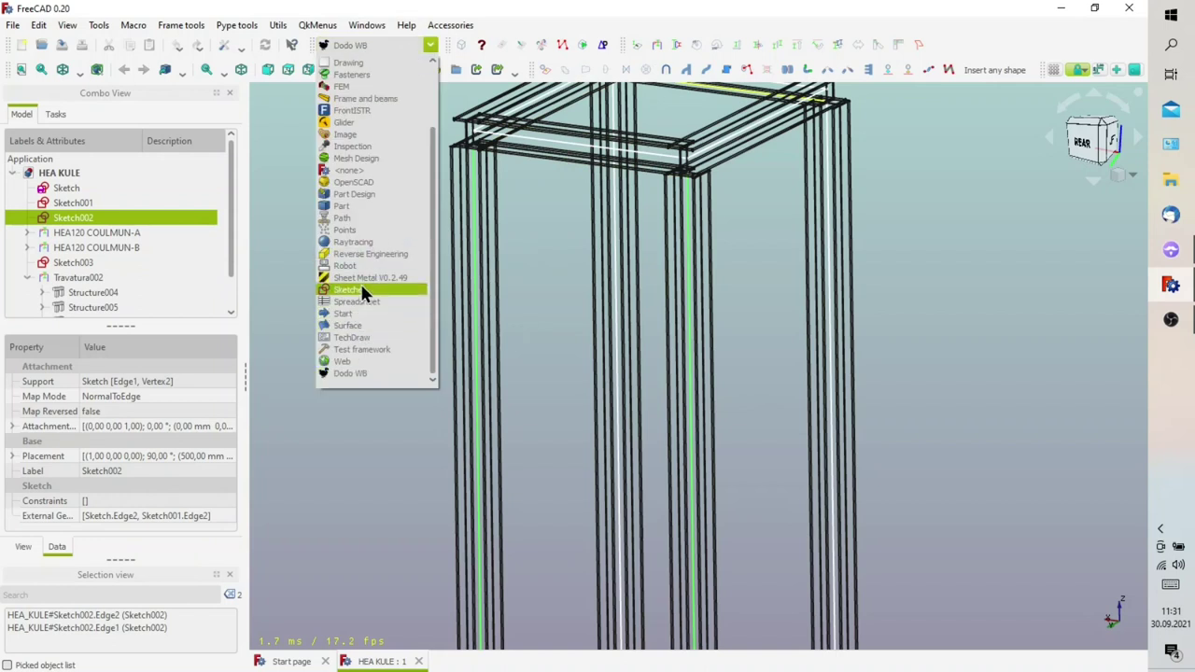
click(361, 290)
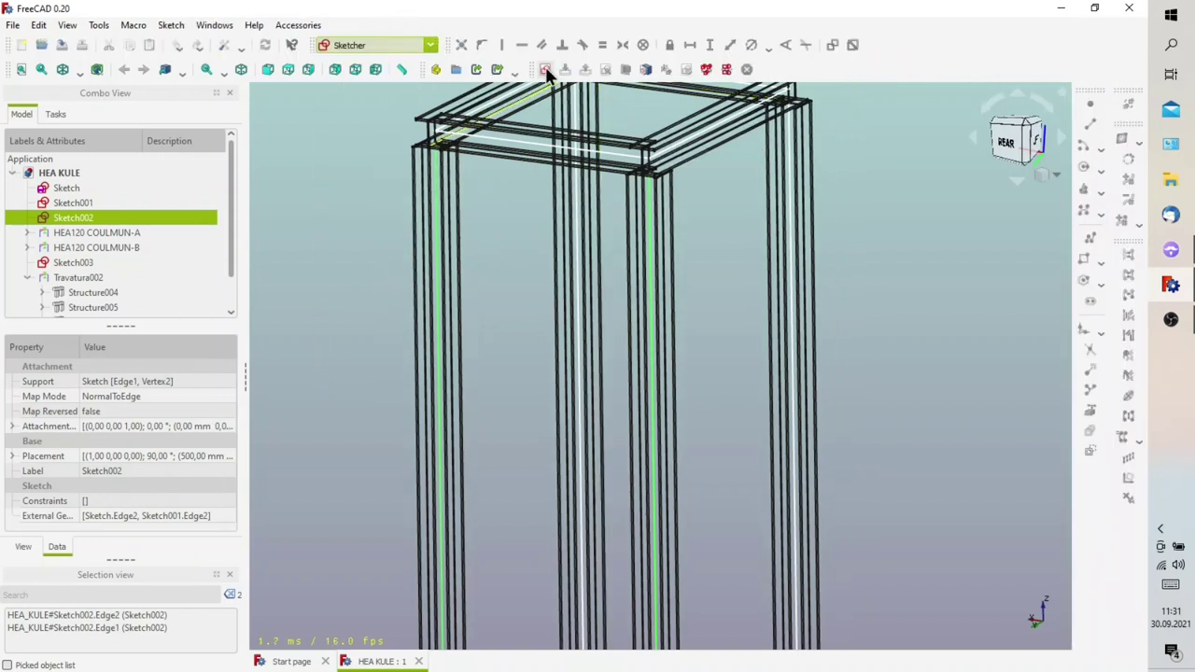
Create Sketch004 with a ThreePointsPlane attachment on those edges and close it empty
click(545, 71)
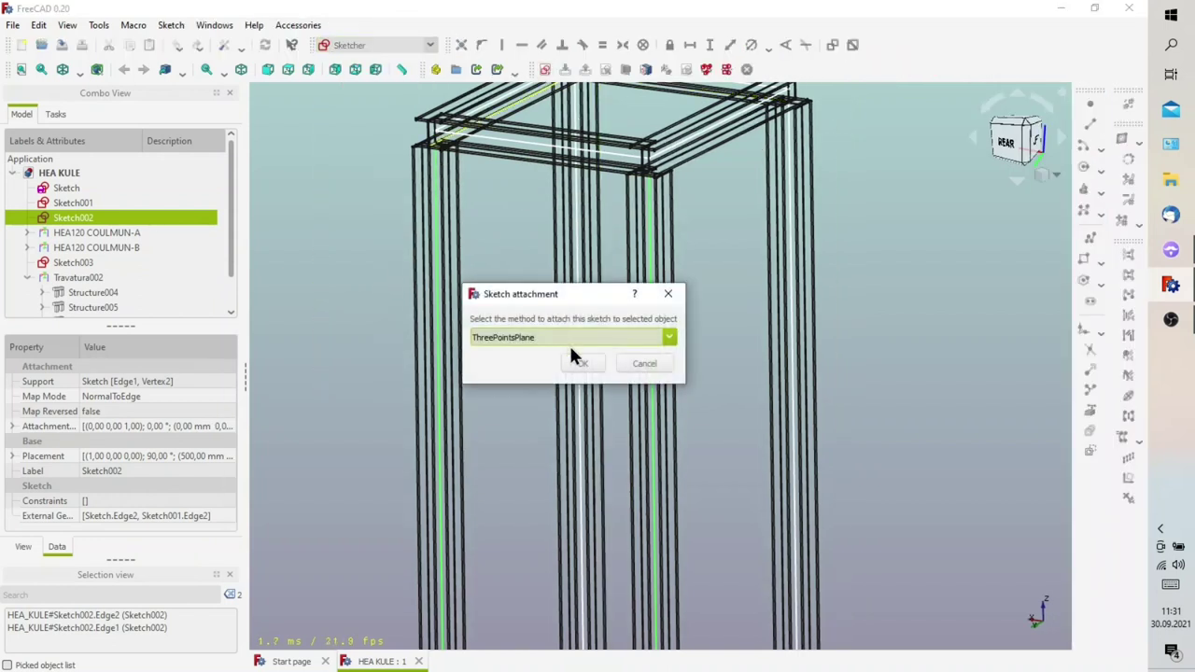
click(585, 365)
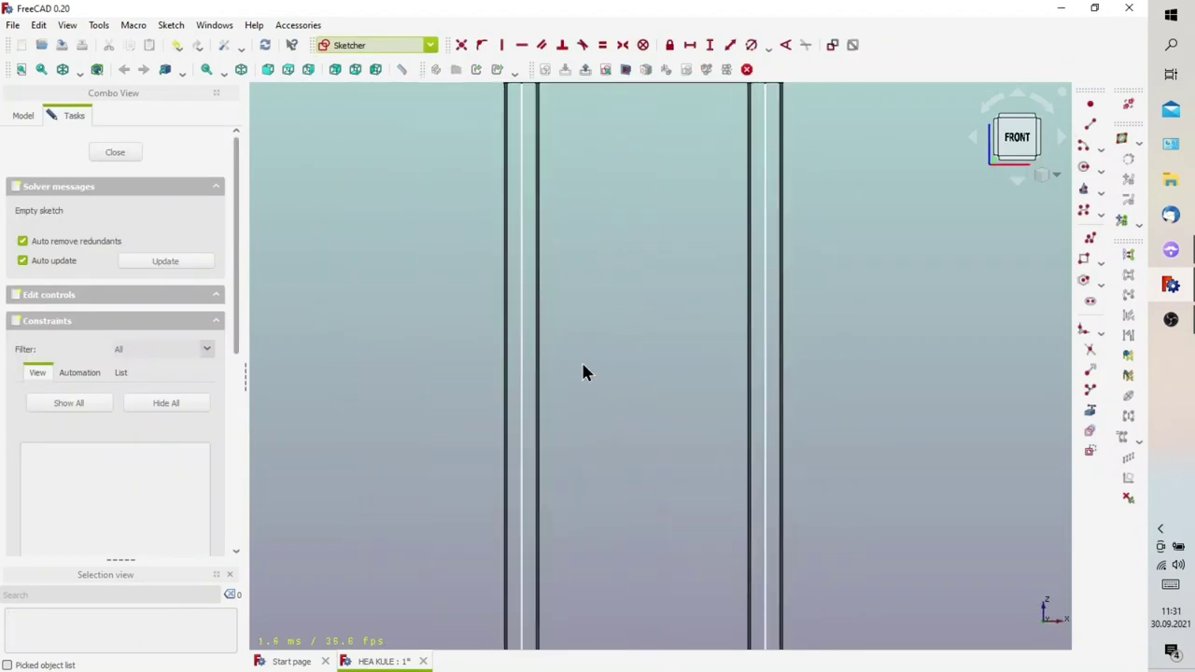
mouse_move(577, 413)
middle_down()
mouse_move(626, 426)
mouse_move(685, 405)
mouse_move(661, 558)
mouse_move(715, 552)
mouse_move(616, 547)
mouse_move(663, 554)
mouse_move(840, 491)
mouse_move(370, 392)
mouse_move(514, 368)
mouse_move(577, 327)
mouse_move(622, 248)
middle_up()
middle_drag(568, 390, 646, 322)
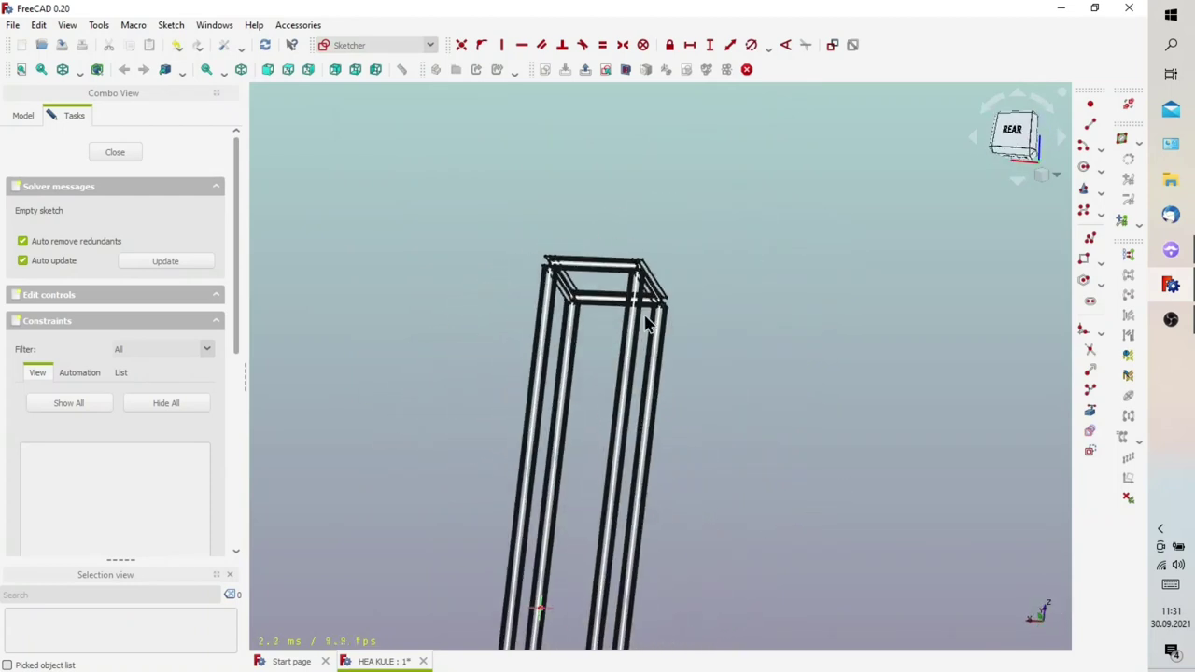
click(115, 152)
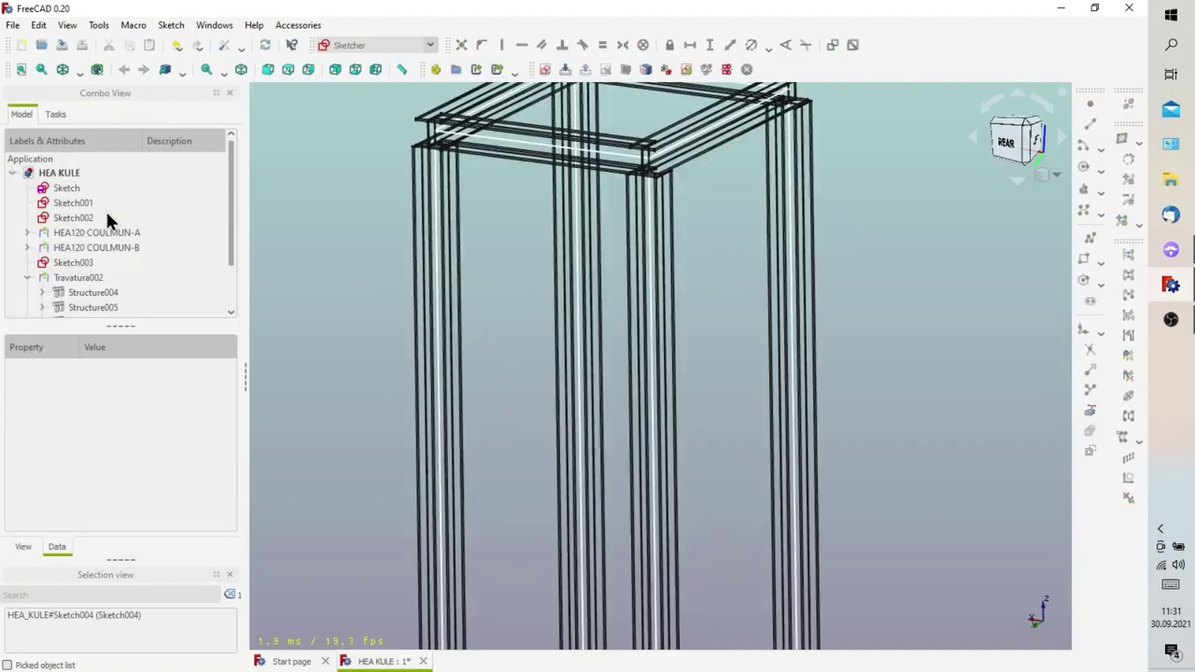
scroll(87, 314, down, 1)
Reopen Sketch004 for editing and bring the column bottoms into view
right_click(82, 307)
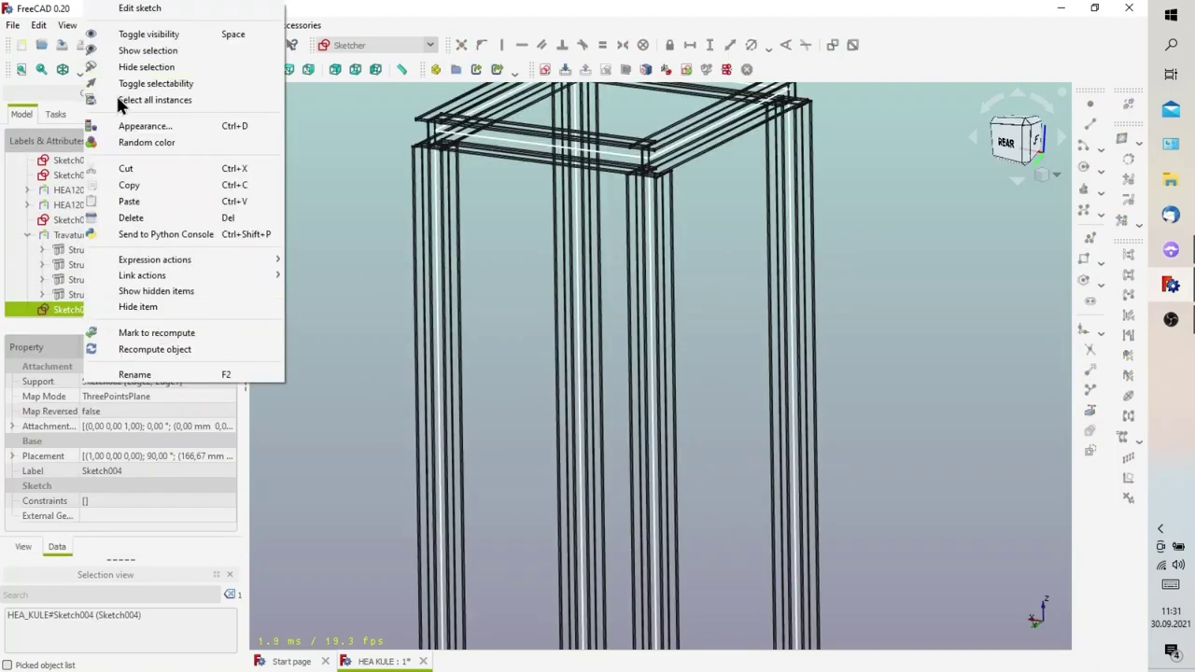
click(135, 10)
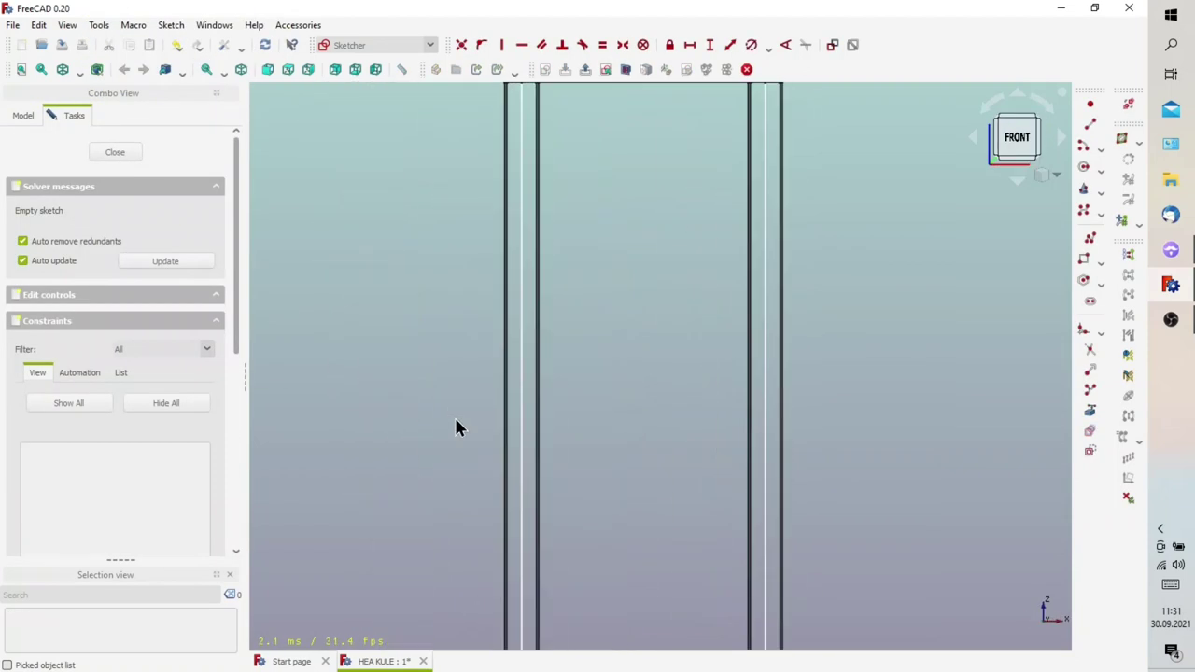
scroll(519, 504, down, 3)
scroll(579, 630, up, 3)
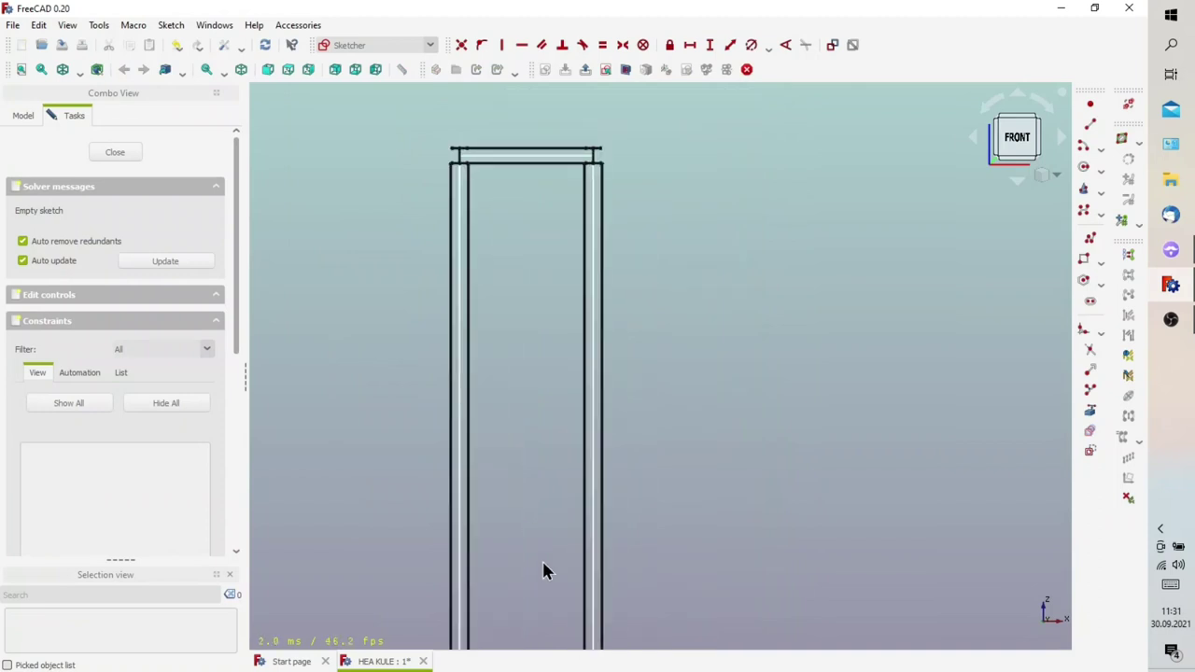
mouse_move(511, 515)
middle_down()
mouse_move(531, 168)
mouse_move(509, 62)
middle_up()
scroll(493, 531, up, 1)
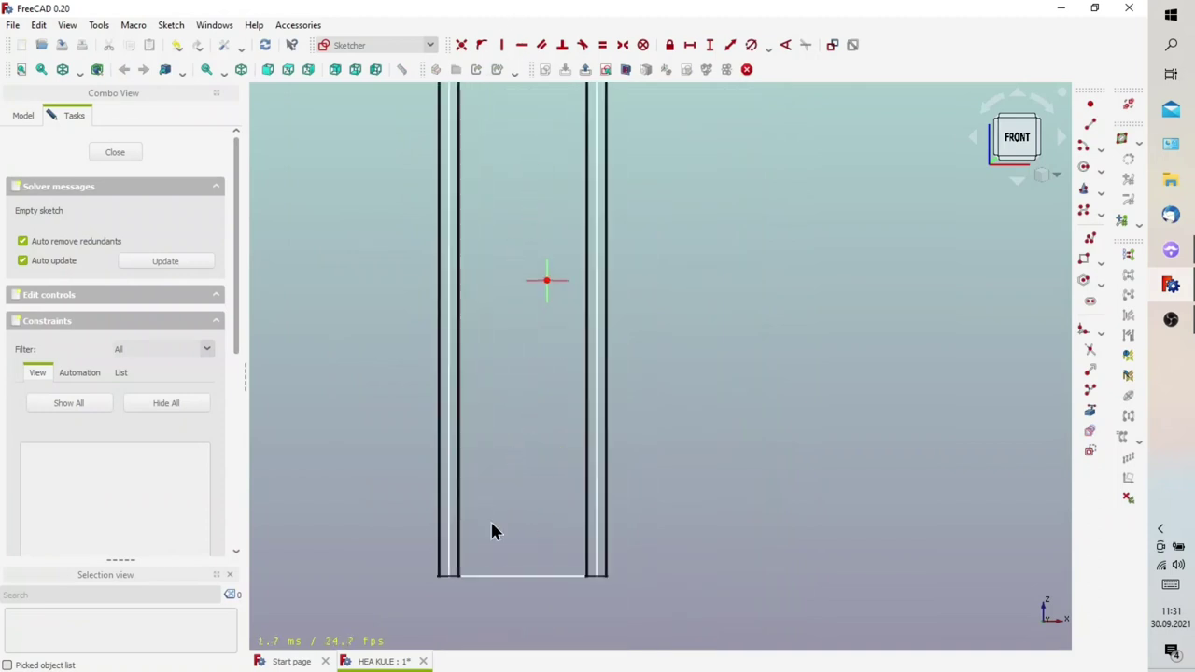
scroll(495, 560, up, 3)
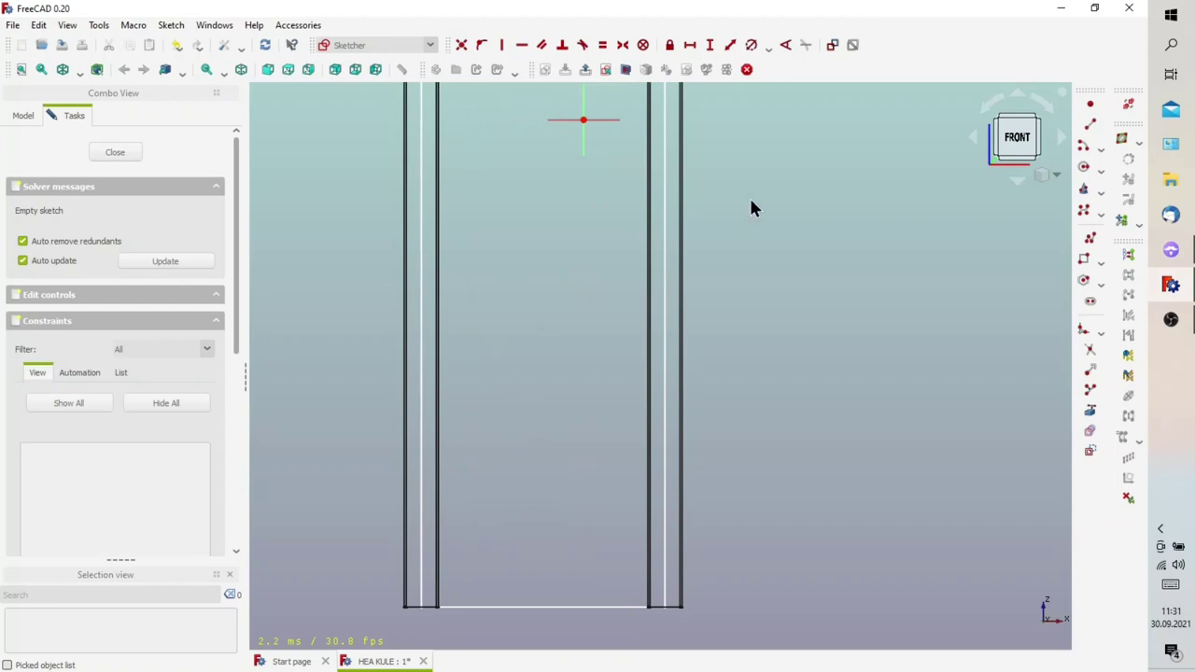
Add the inner edges of the right and left columns as external geometry
click(1092, 409)
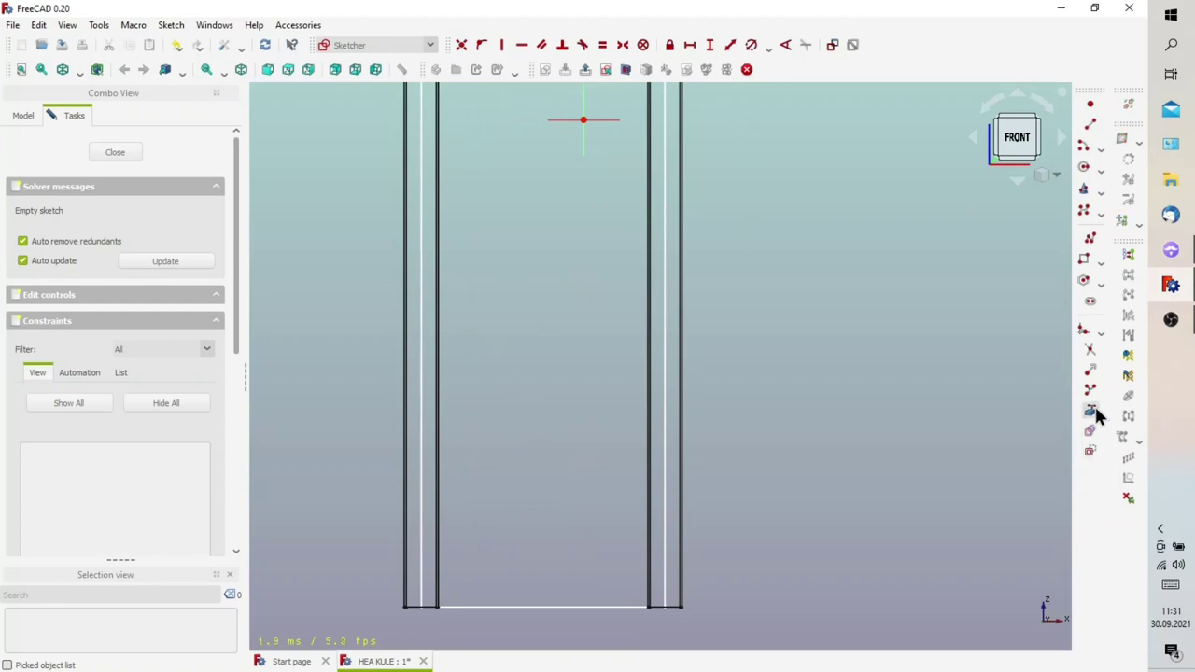
click(647, 602)
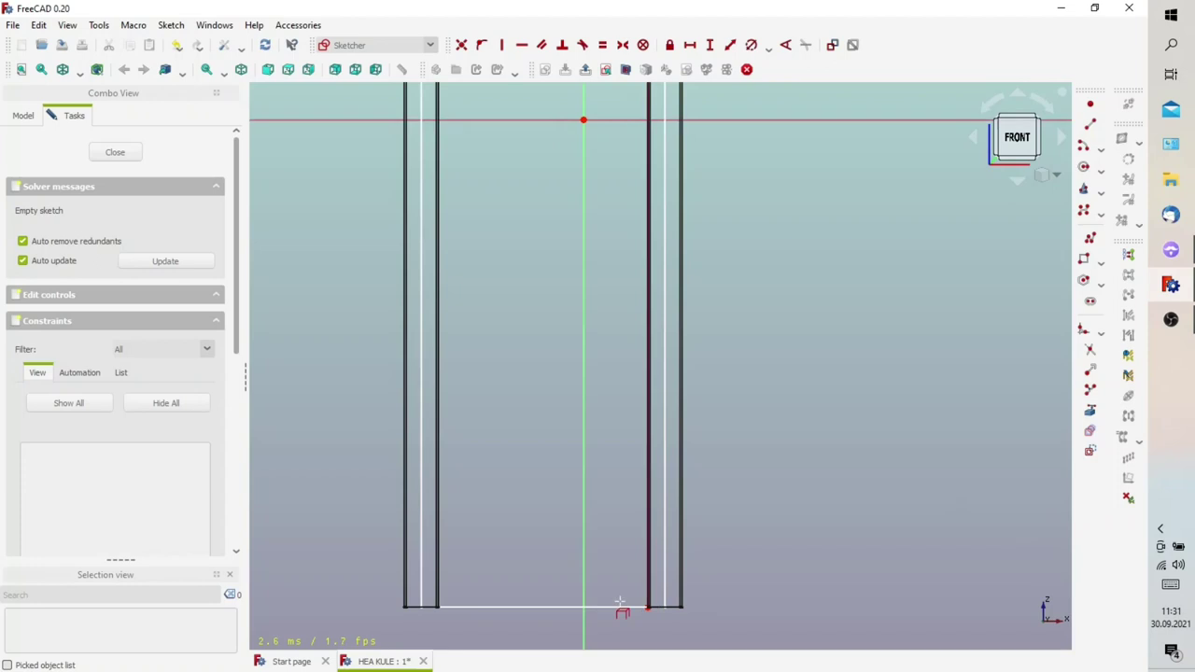
click(439, 579)
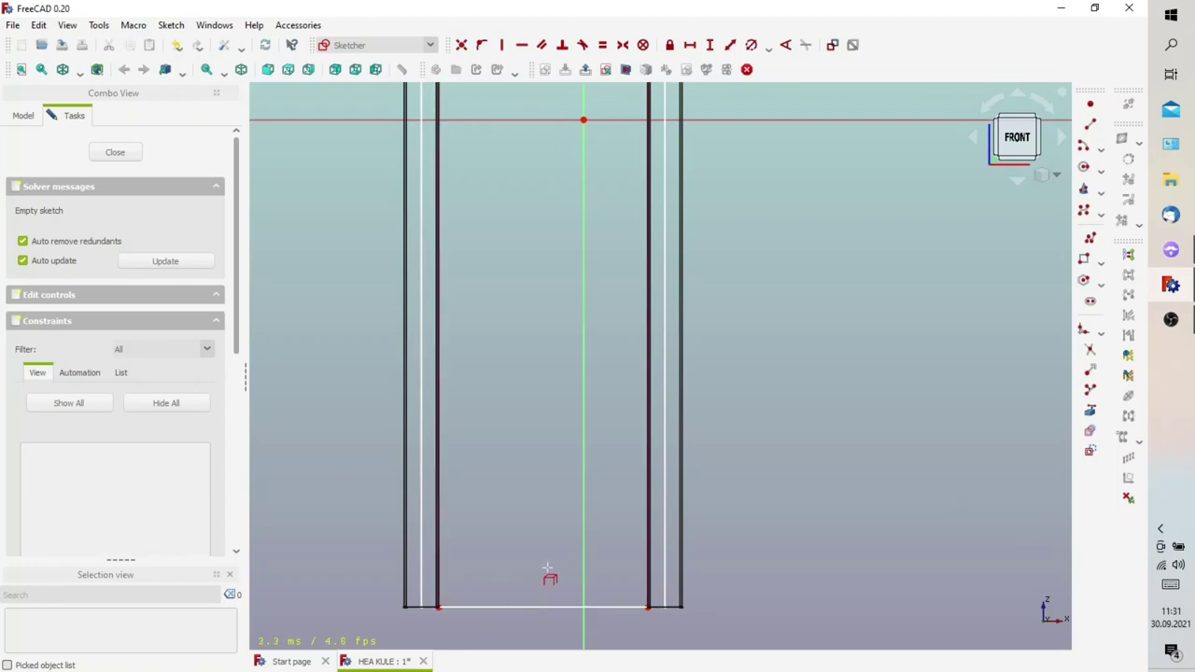
click(1097, 413)
Draw two zigzag diagonal brace lines between the left and right column edges
scroll(611, 592, up, 2)
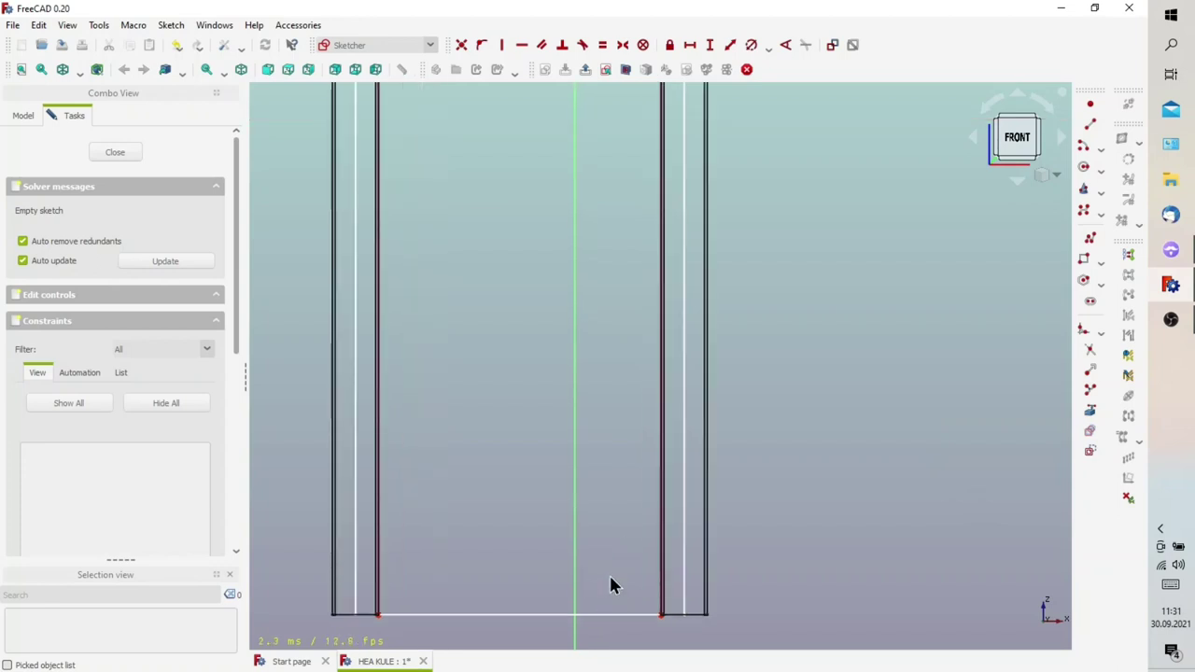
scroll(583, 526, down, 1)
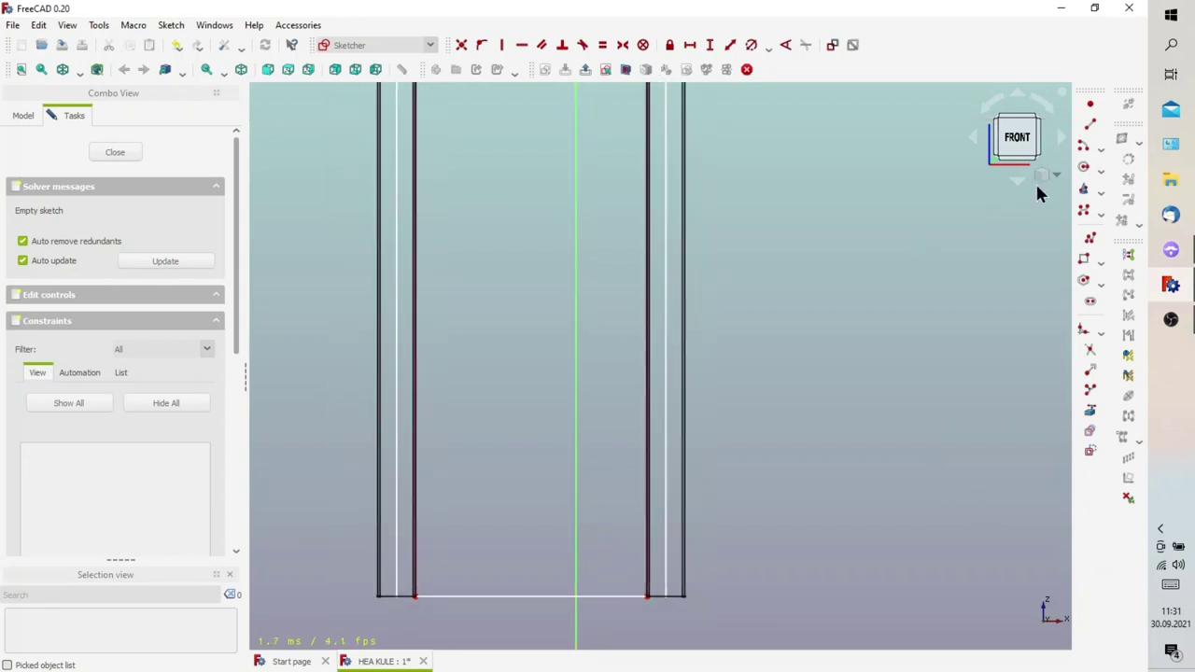
click(1090, 126)
scroll(435, 484, up, 1)
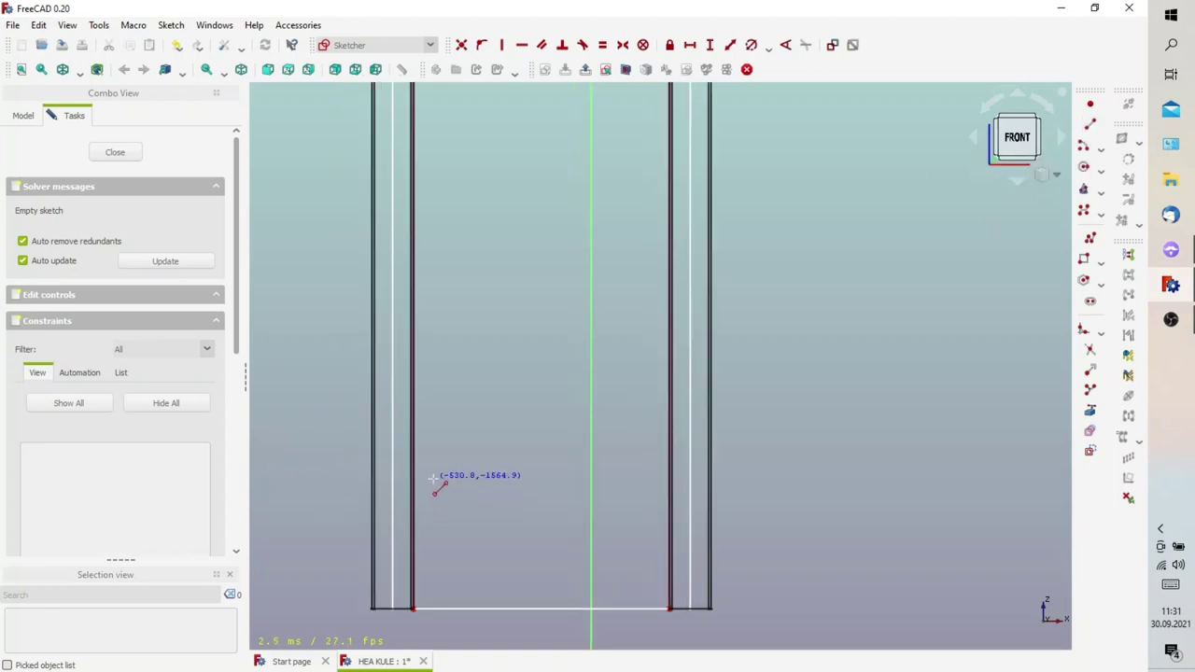
scroll(418, 473, up, 2)
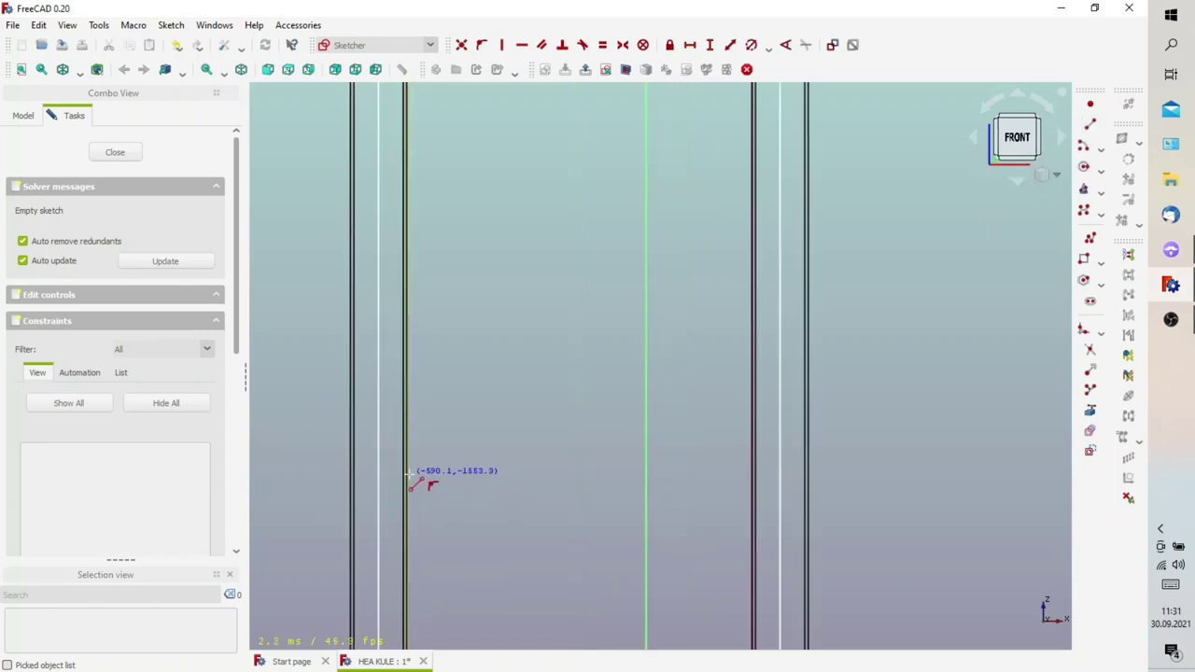
click(408, 473)
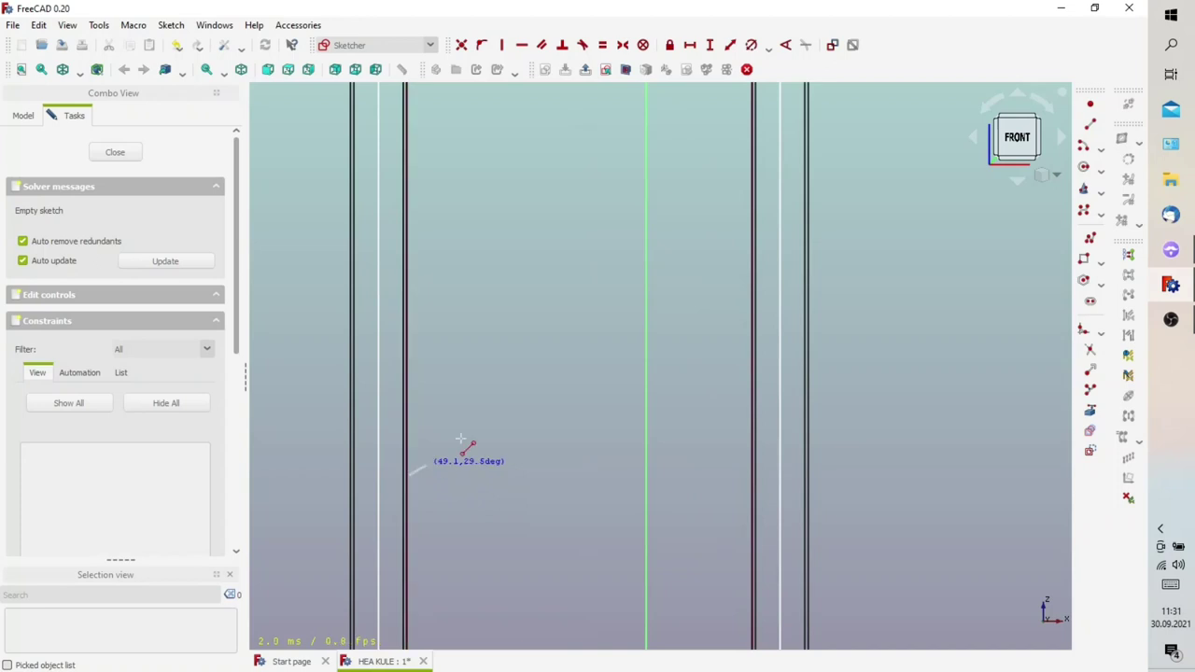
click(751, 387)
scroll(747, 385, down, 1)
scroll(728, 374, down, 2)
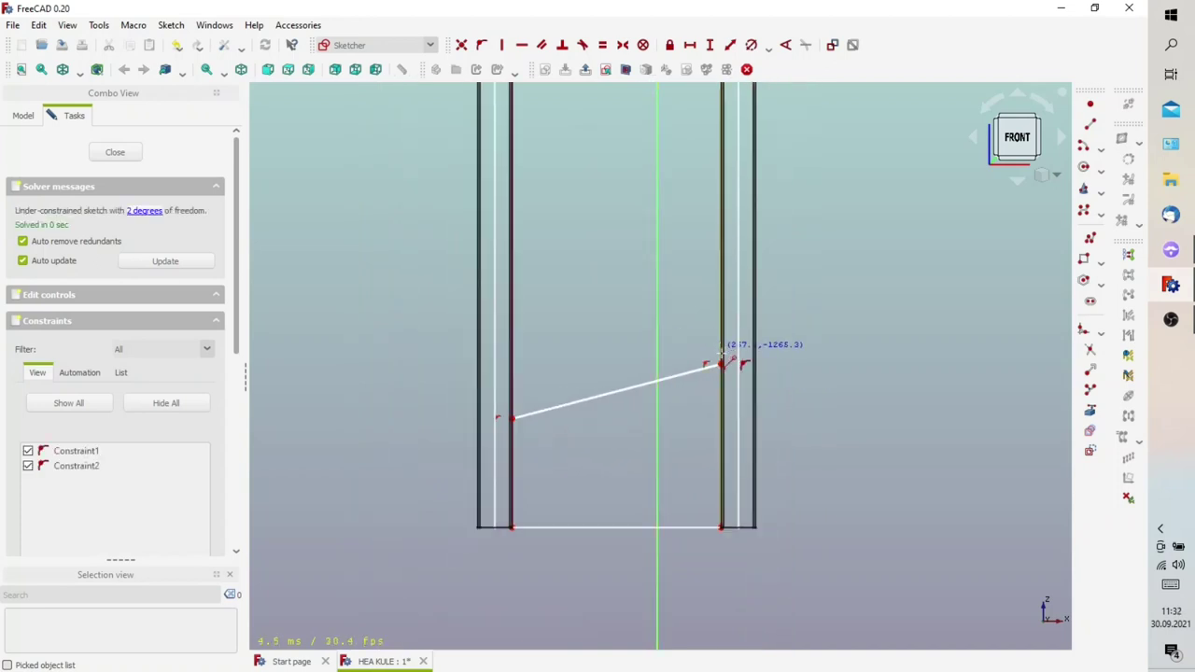
scroll(521, 266, up, 3)
click(501, 264)
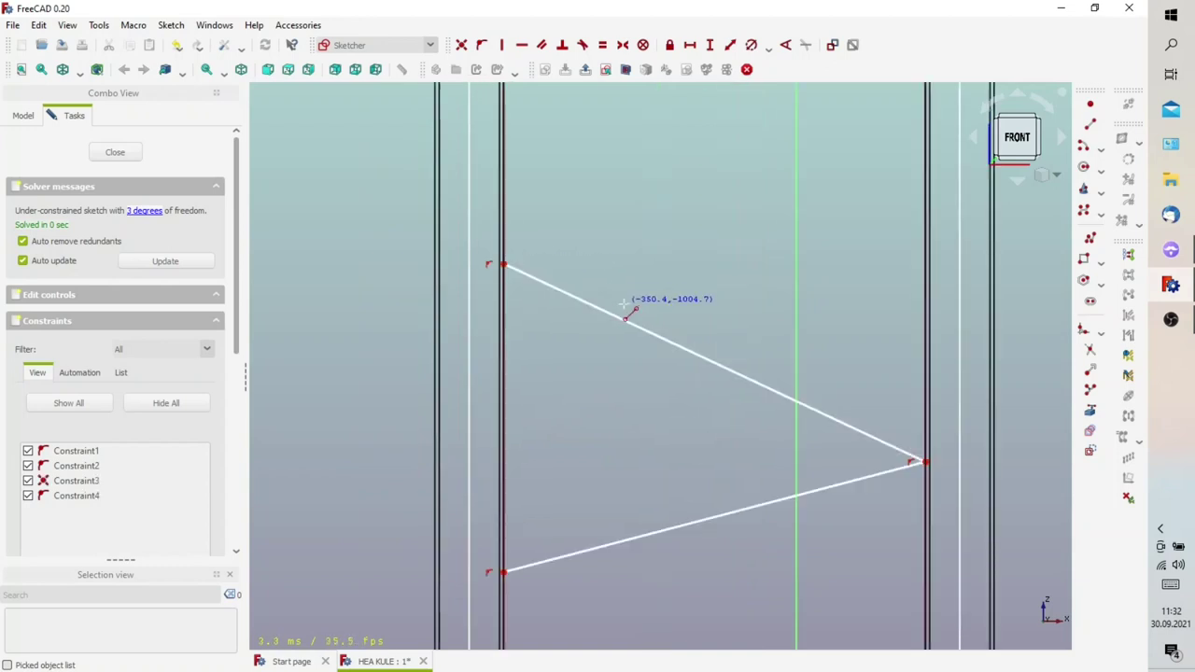
scroll(632, 302, down, 3)
scroll(621, 308, down, 2)
scroll(608, 488, up, 2)
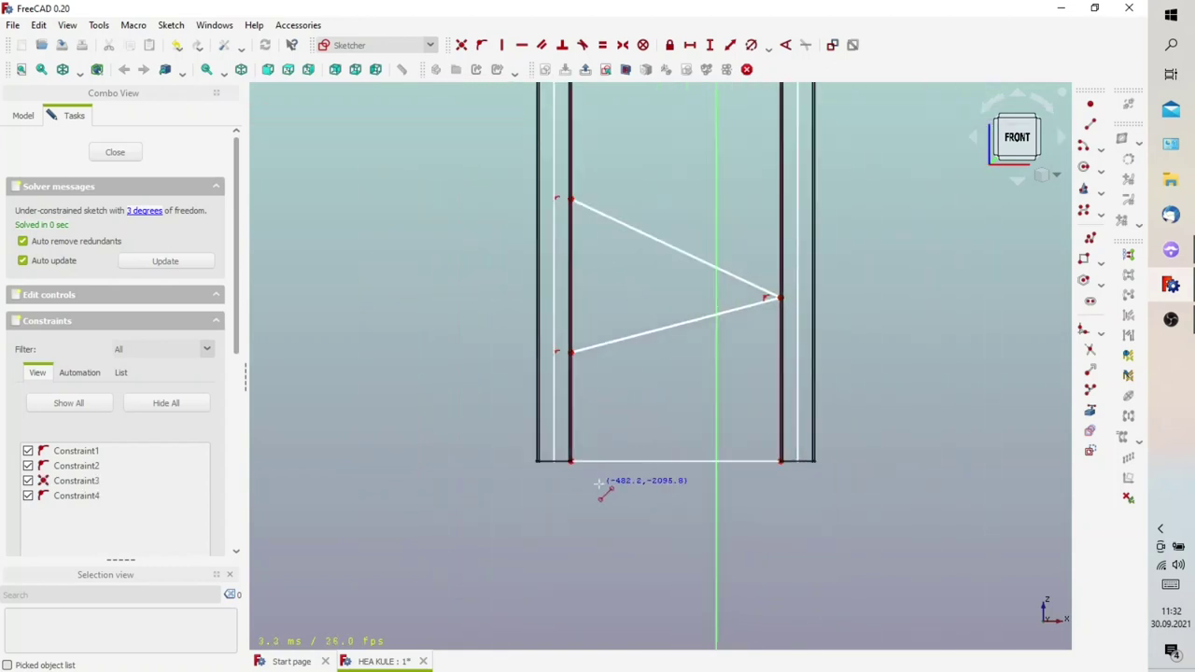
scroll(598, 481, up, 2)
scroll(566, 433, up, 1)
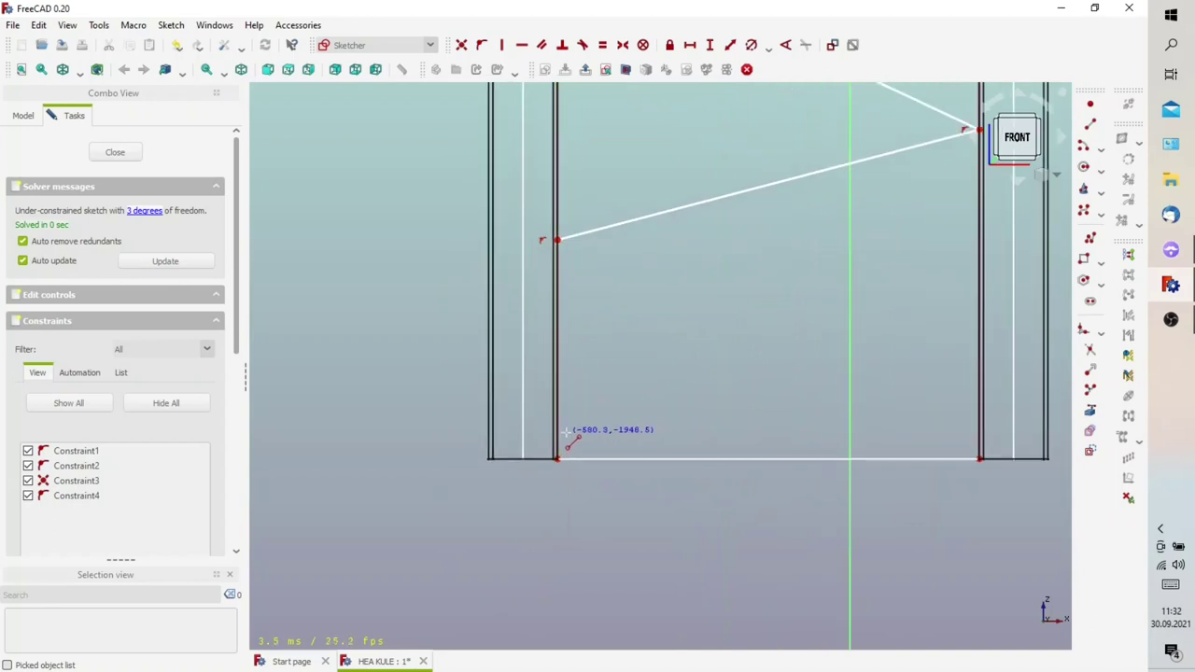
Draw a horizontal line lower down from the left column edge to the right one
click(563, 376)
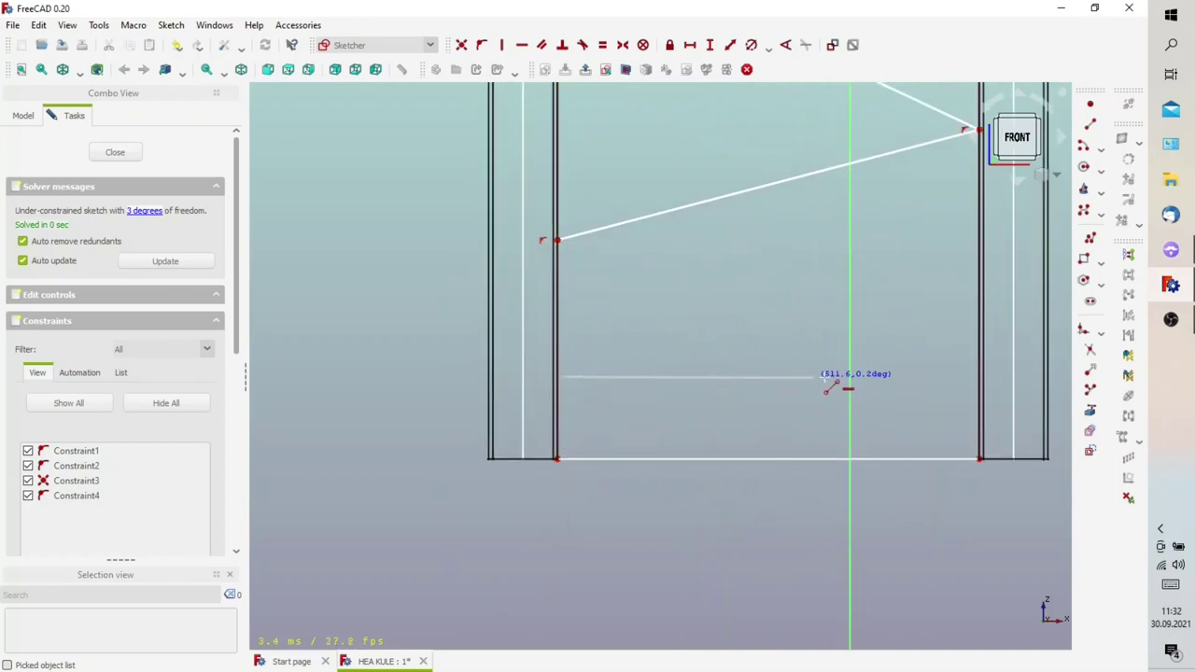
click(977, 377)
scroll(815, 444, down, 3)
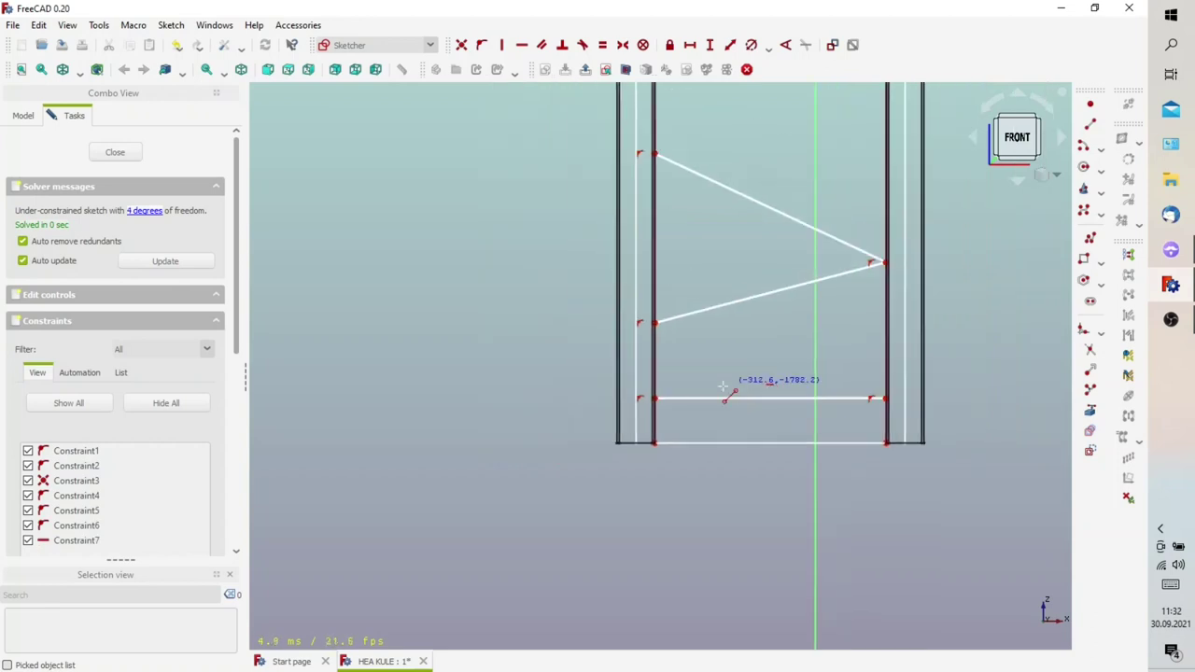
scroll(733, 395, down, 2)
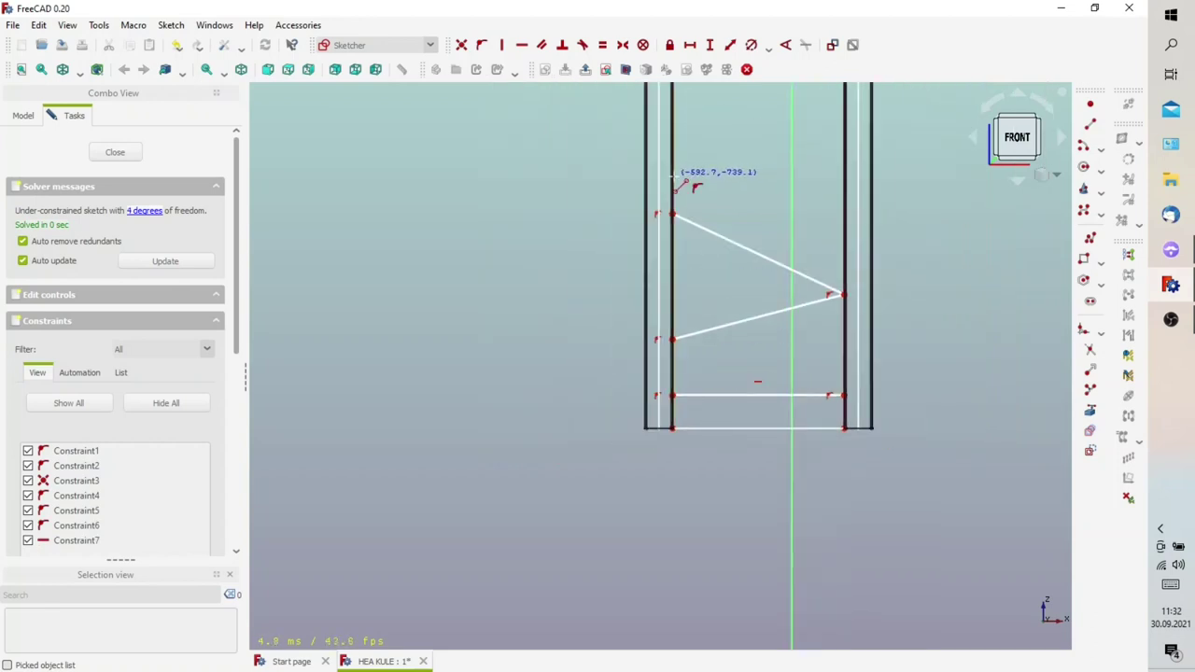
scroll(719, 362, up, 2)
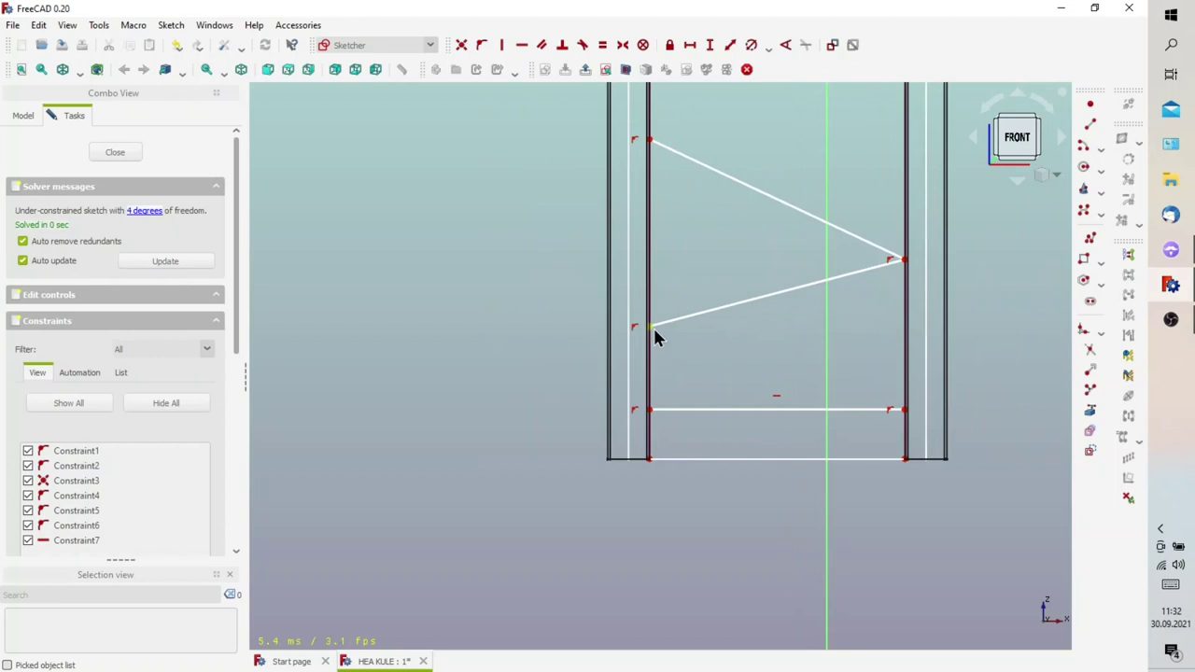
Add vertical distance constraints of 200 mm and 300 mm around the horizontal line
click(650, 328)
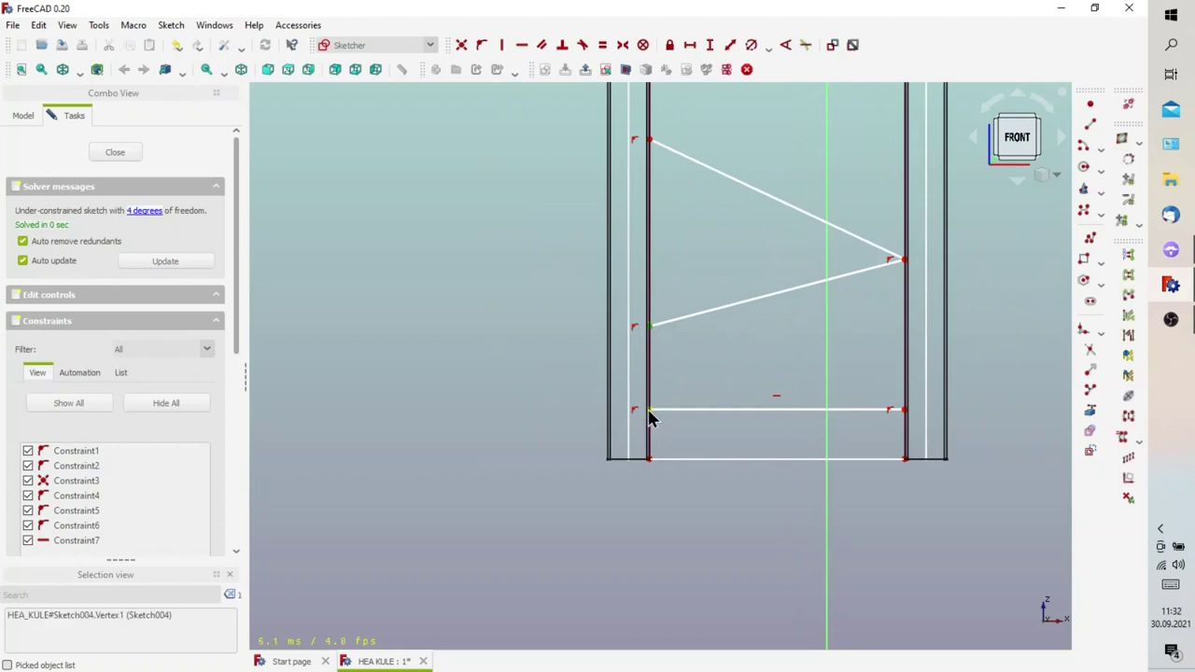
click(652, 410)
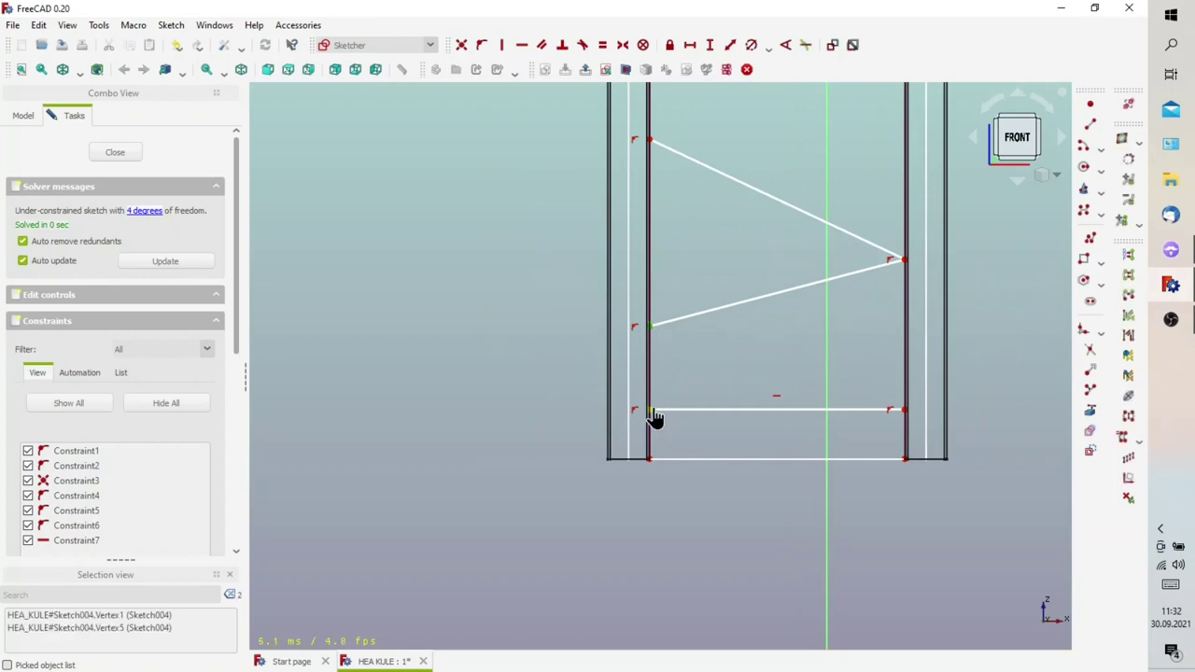
click(711, 46)
text(200)
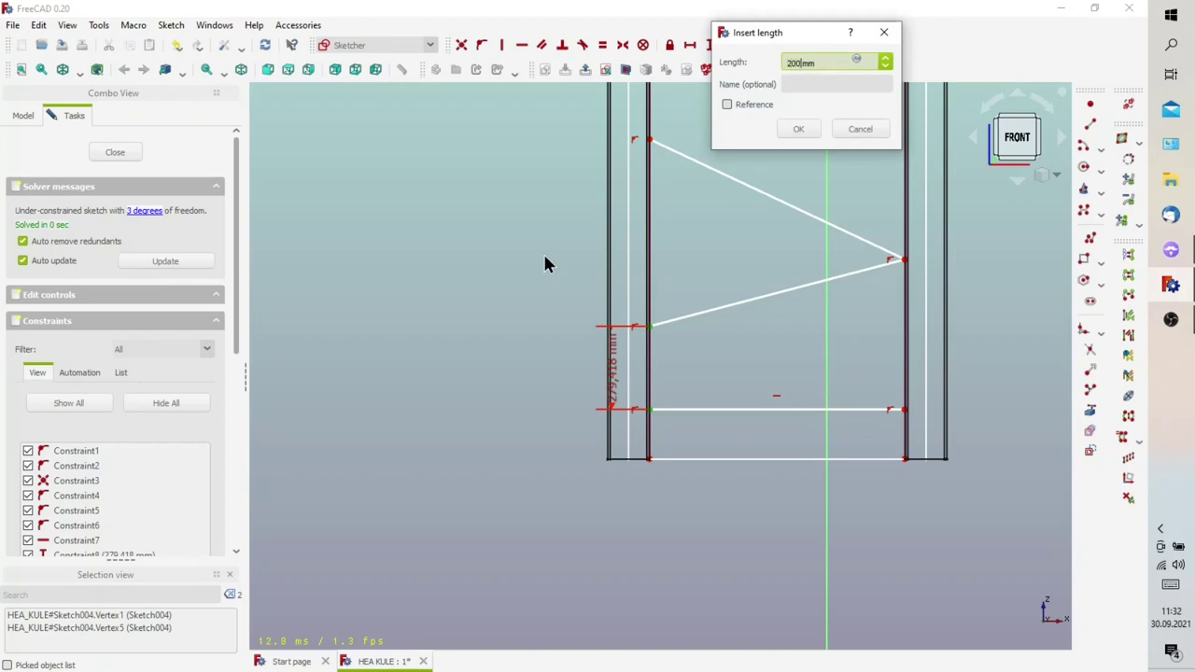
key(Return)
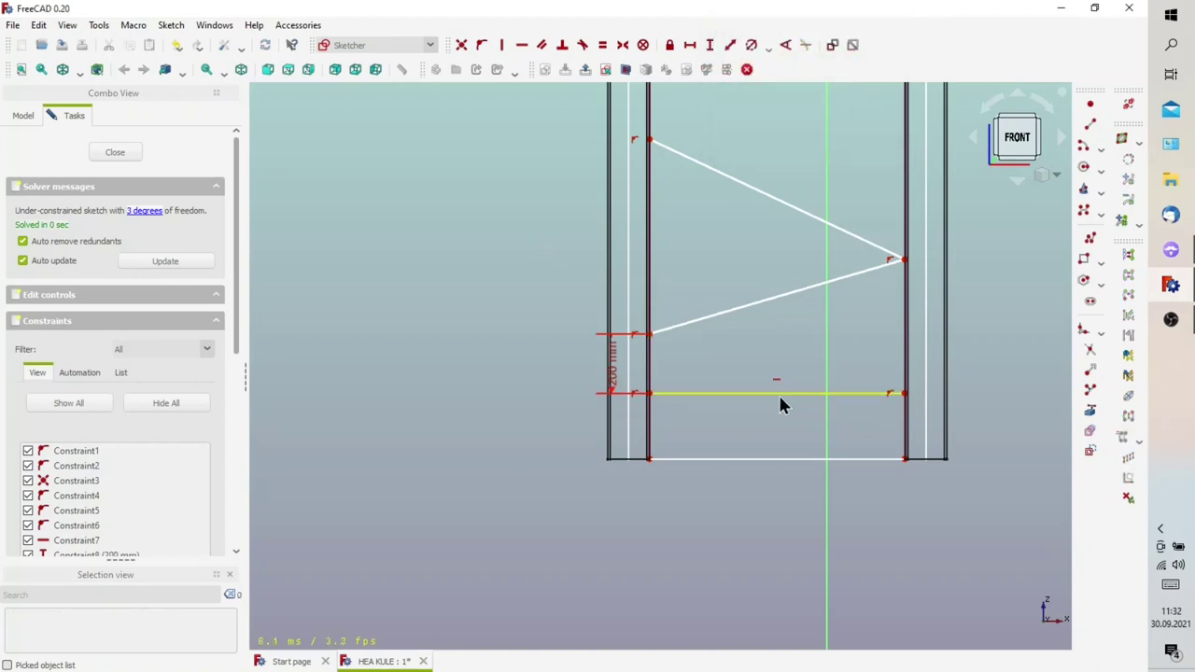
click(902, 393)
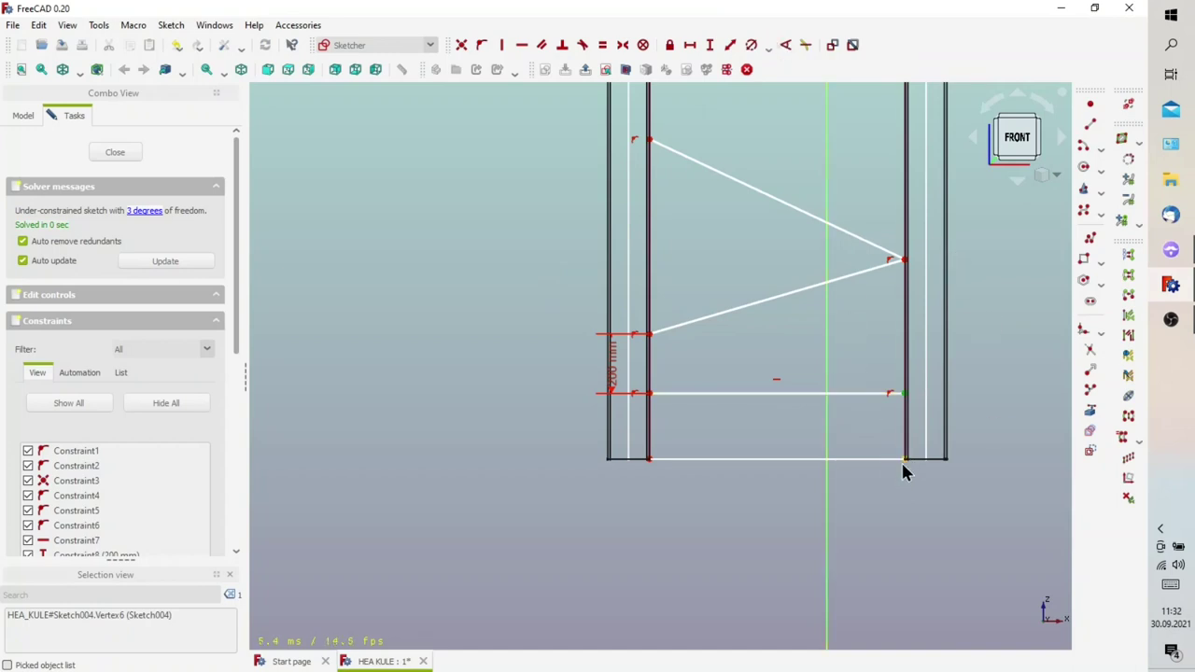
click(903, 458)
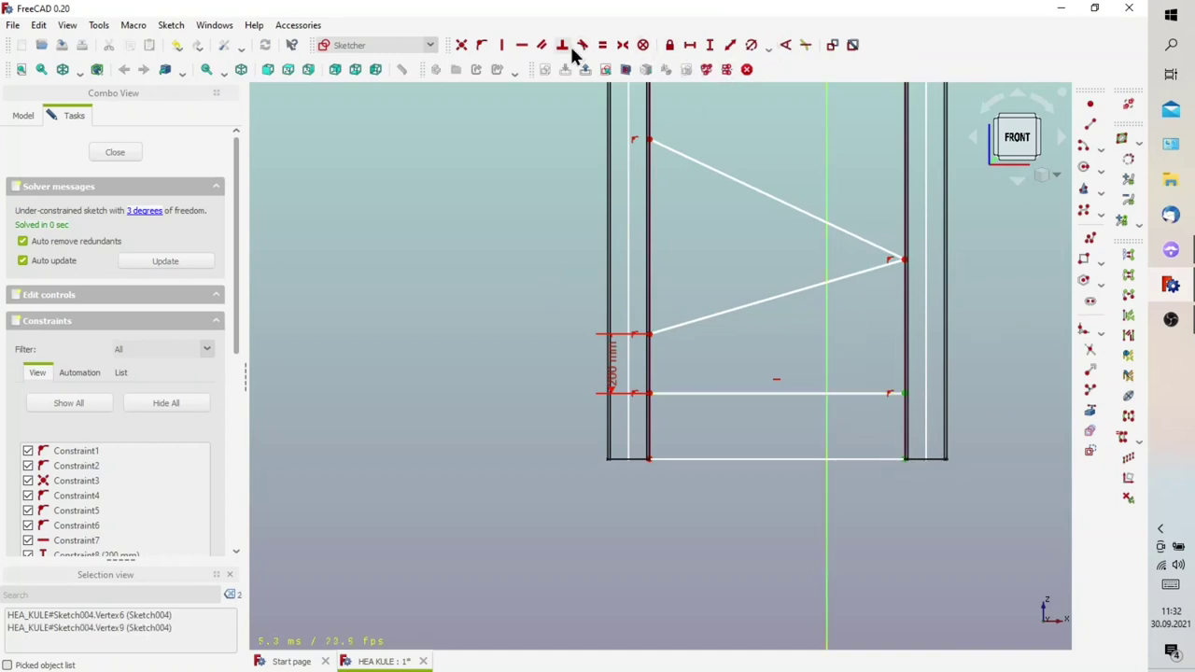
click(710, 47)
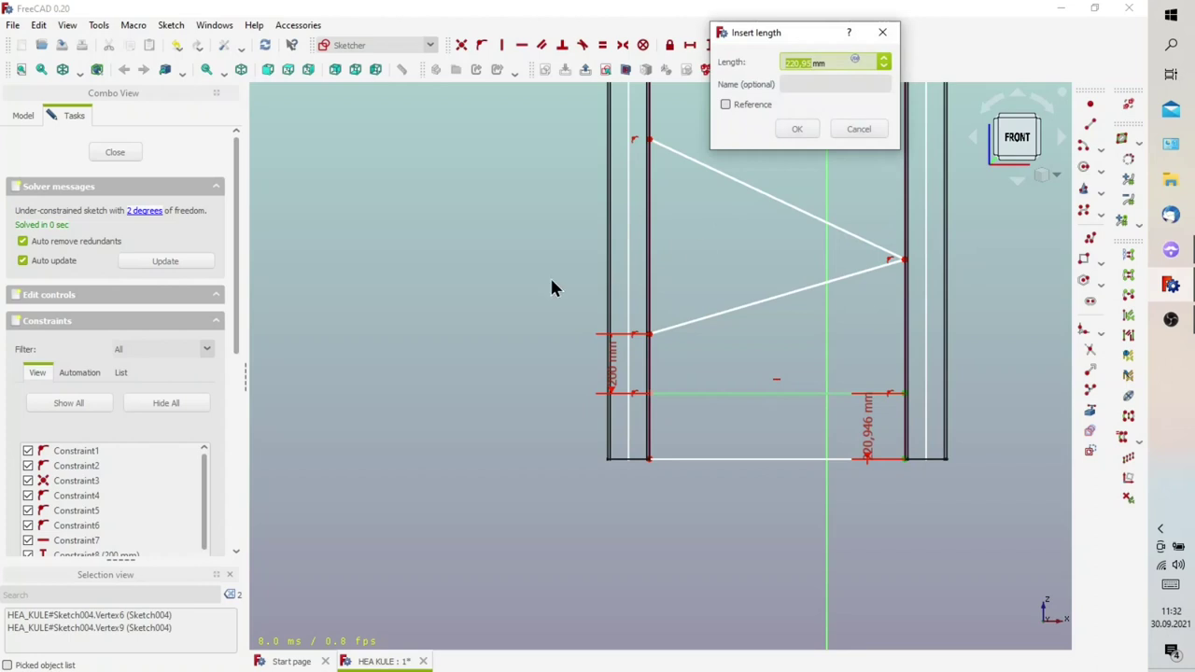
text(300)
key(Return)
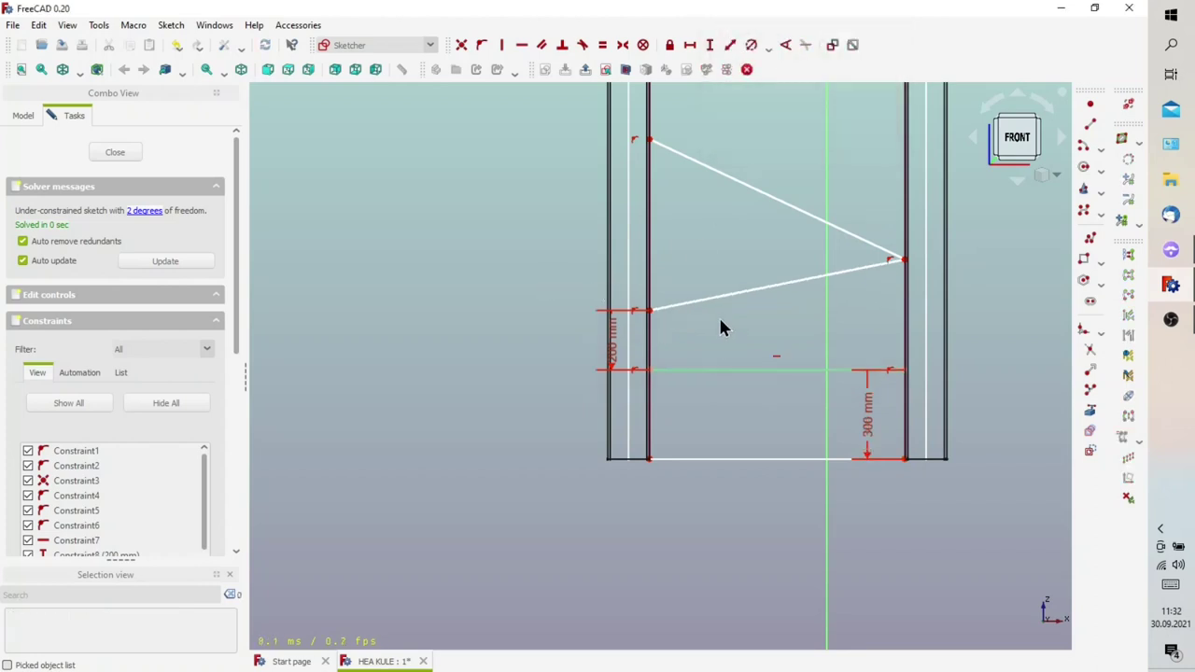
Make the two diagonal brace lines equal in length
click(768, 287)
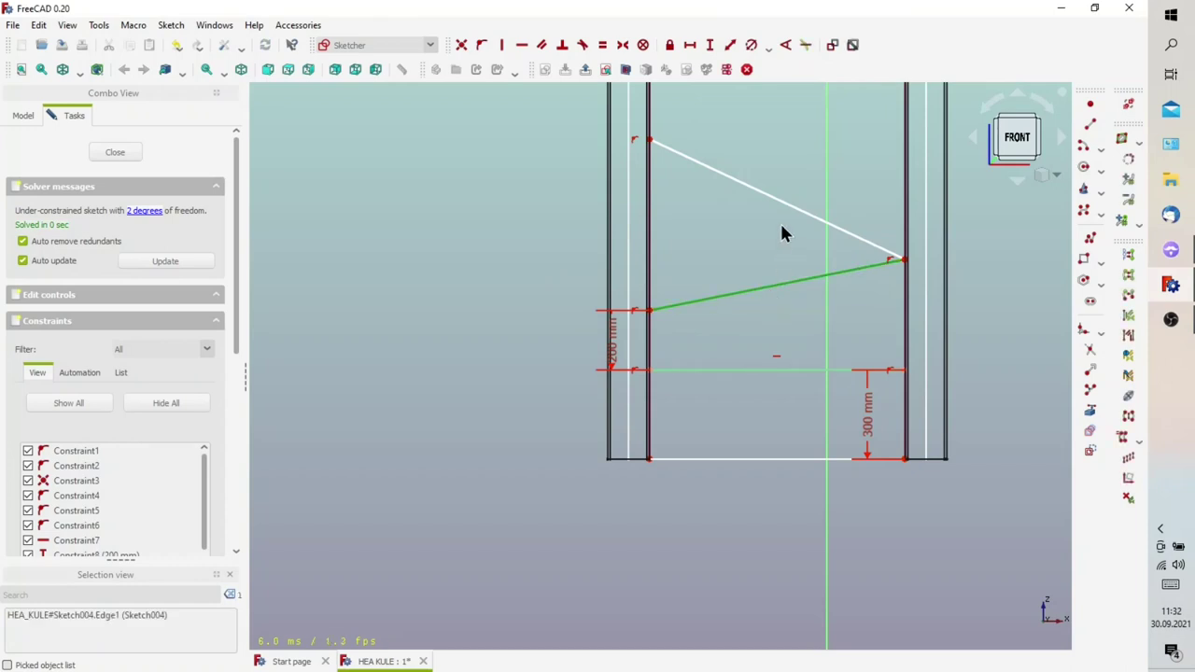
click(789, 206)
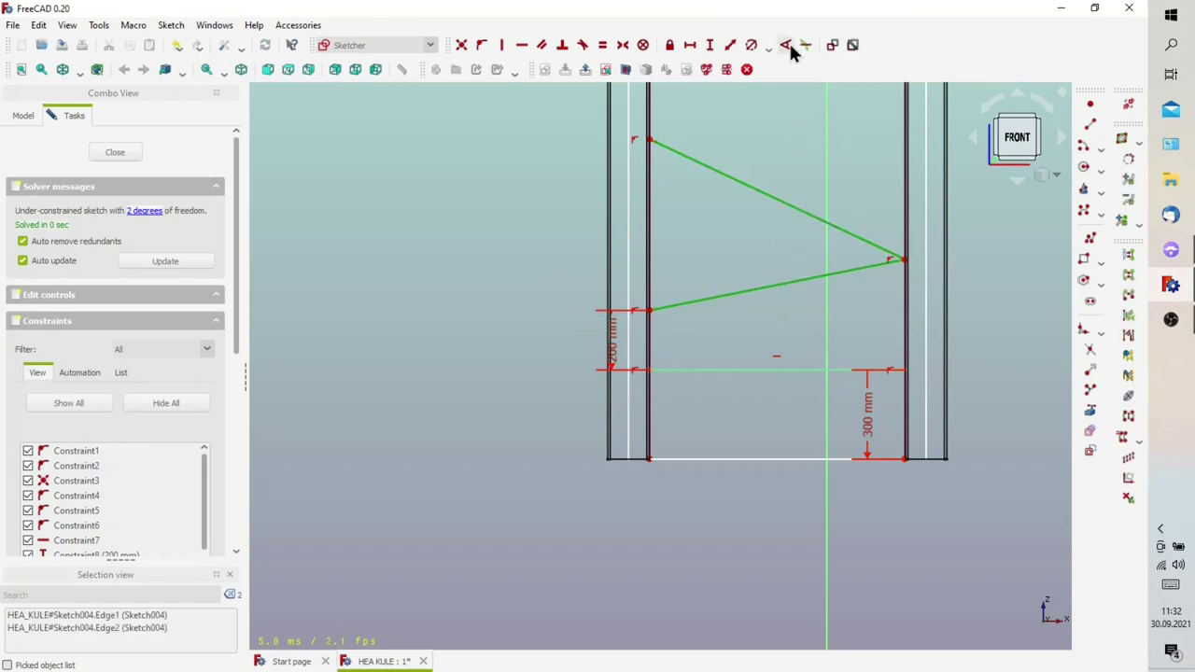
click(602, 45)
scroll(654, 267, down, 1)
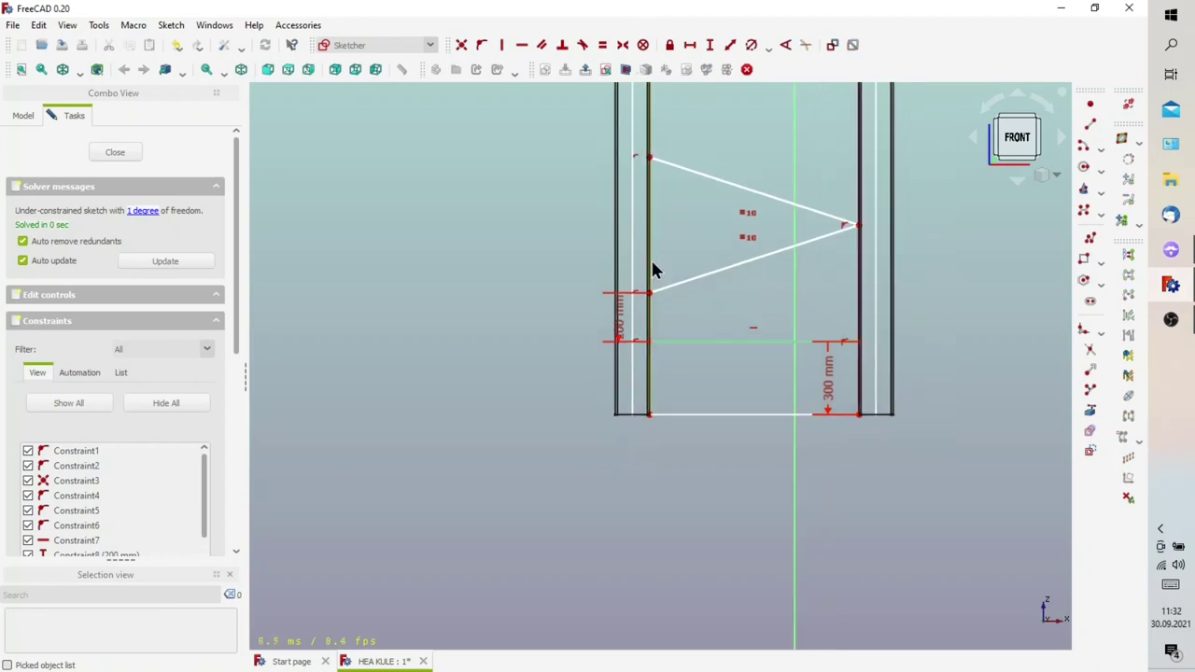
scroll(645, 289, down, 2)
scroll(668, 214, up, 1)
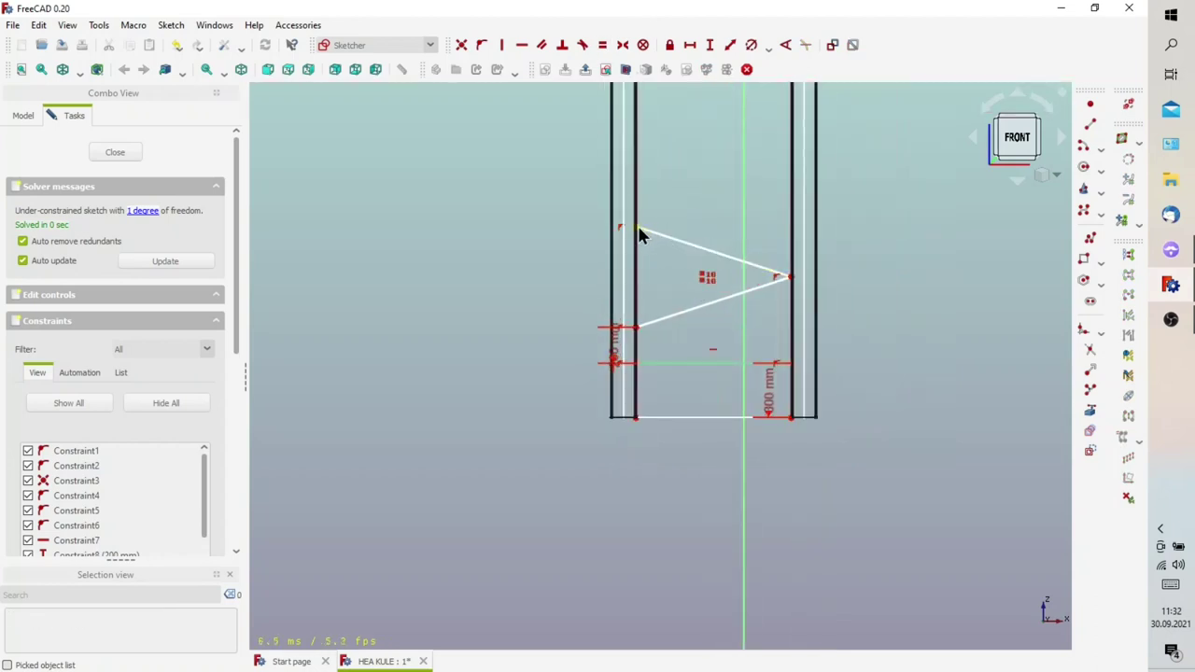
Constrain the vertical span between the diagonal ends to 600 mm, then change it to 1000 mm
click(637, 226)
click(636, 326)
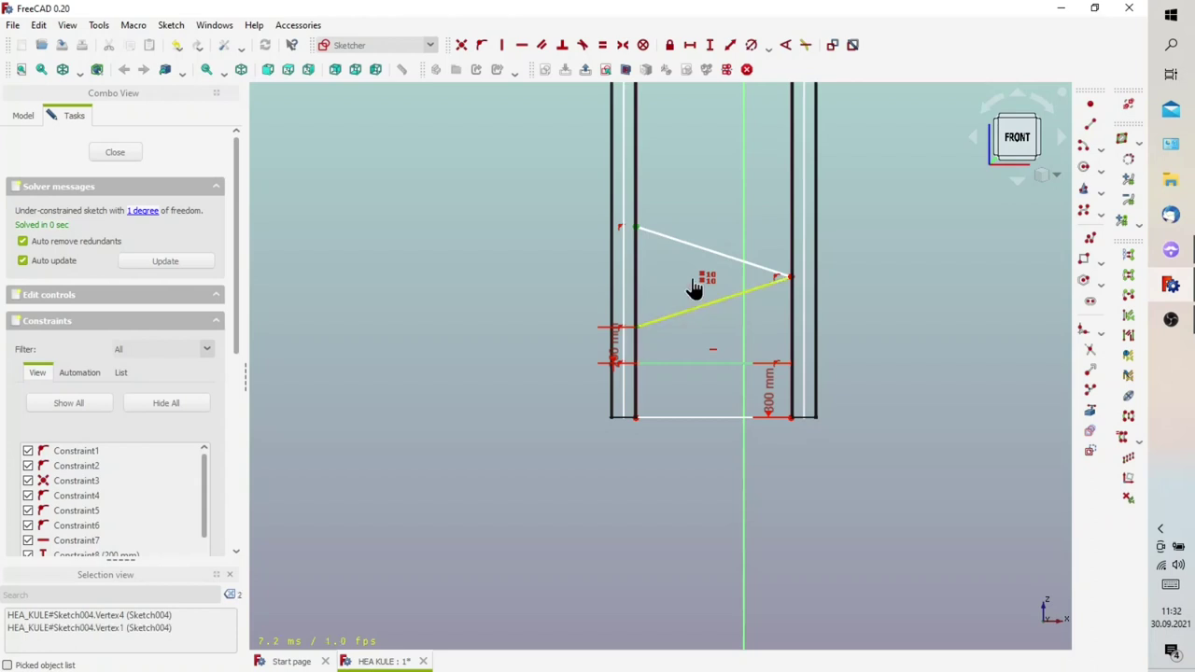
click(710, 47)
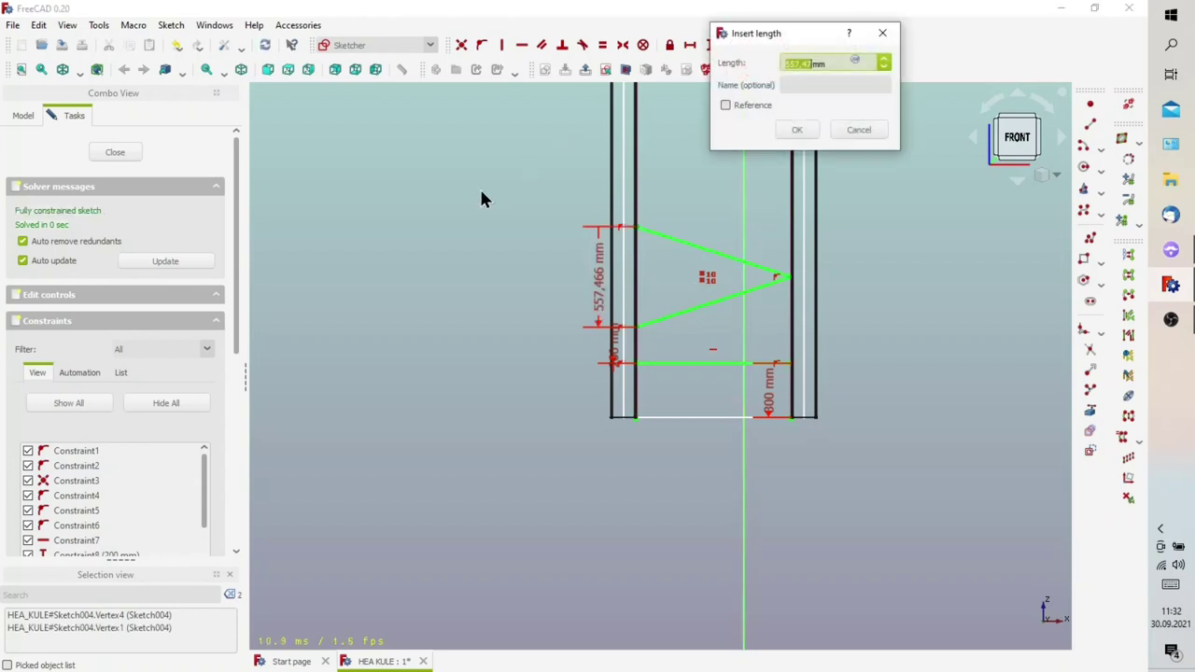
text(600)
key(Return)
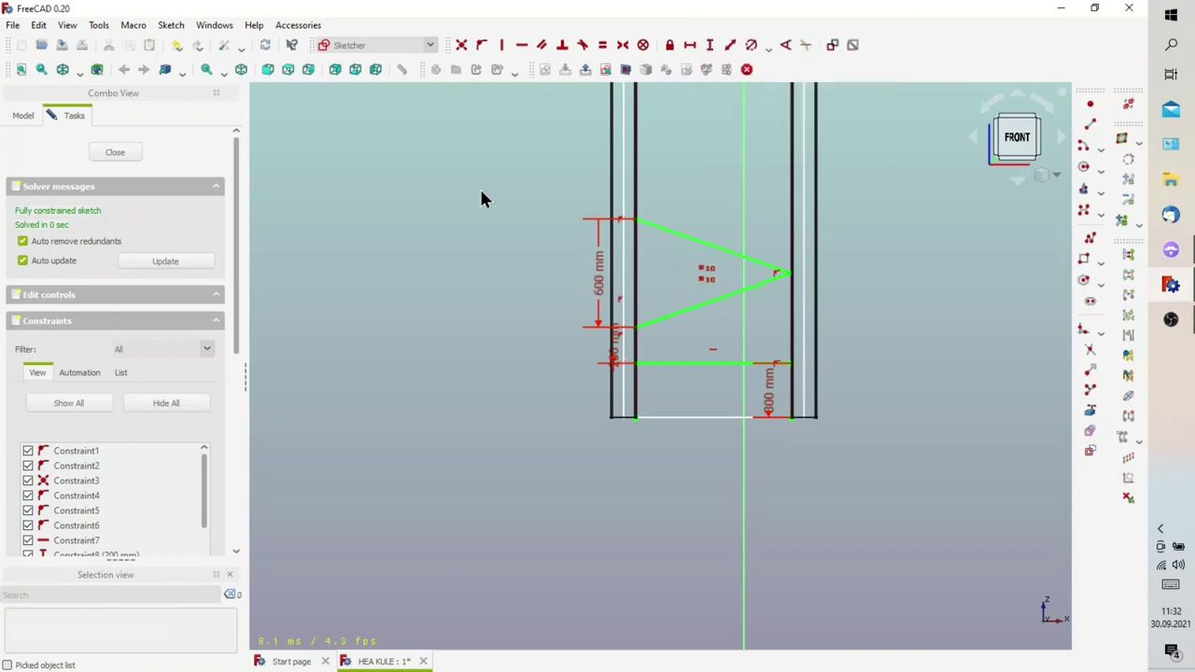
double_click(601, 287)
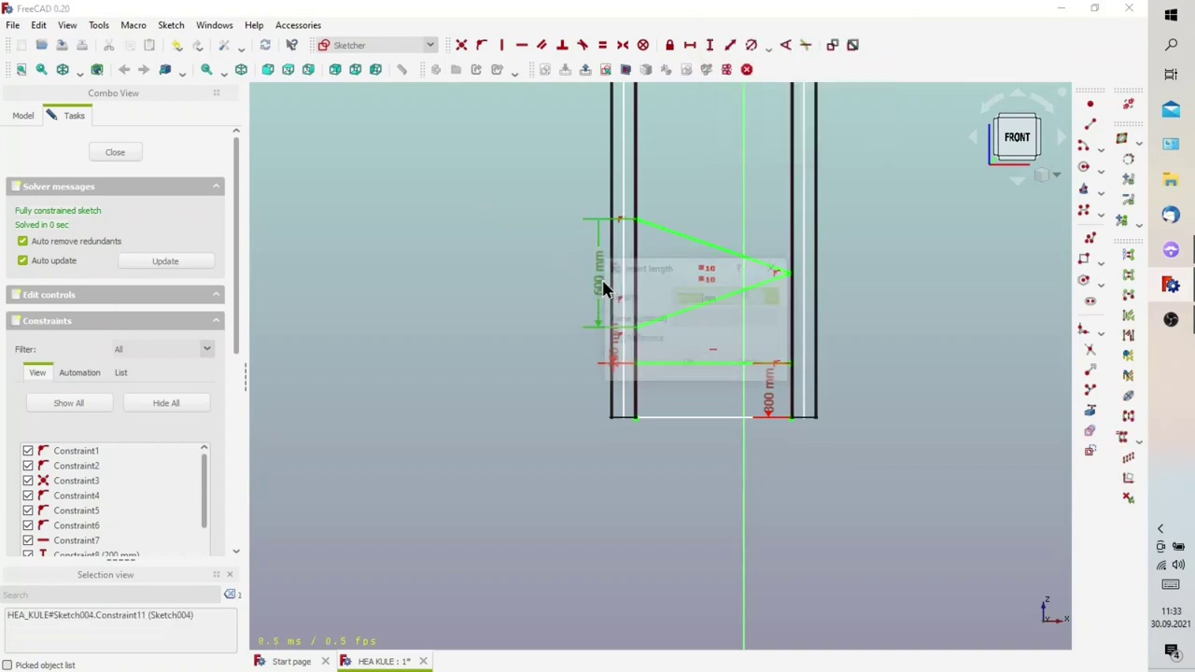
text(1000)
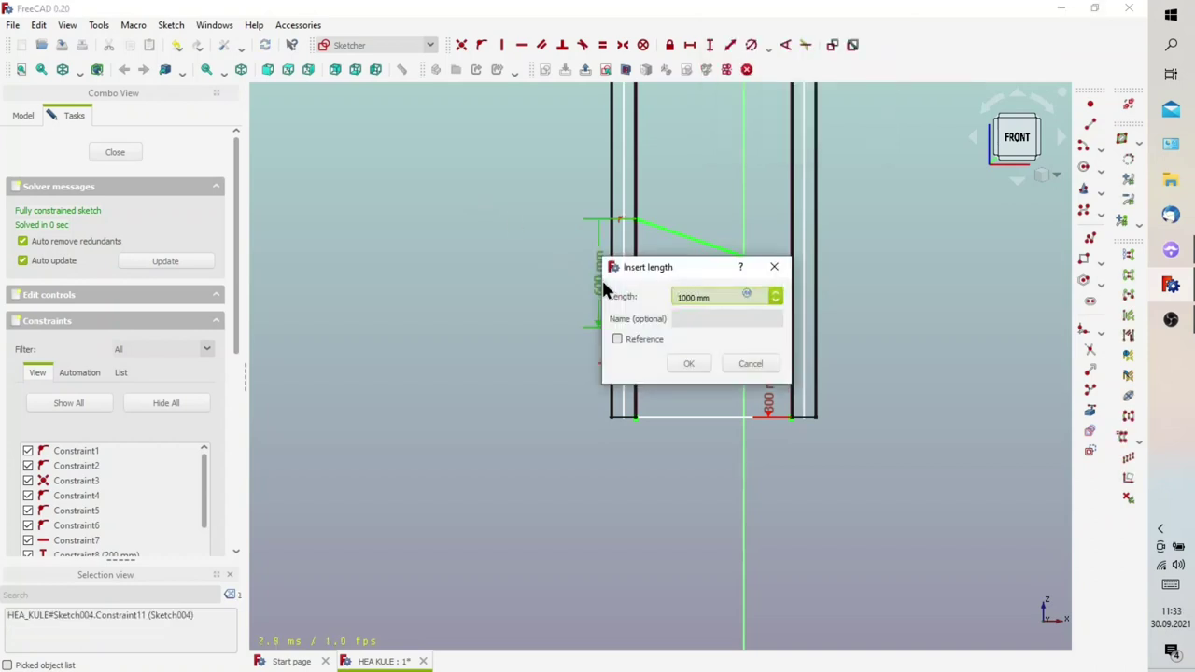
key(Return)
scroll(605, 317, down, 3)
scroll(609, 364, down, 3)
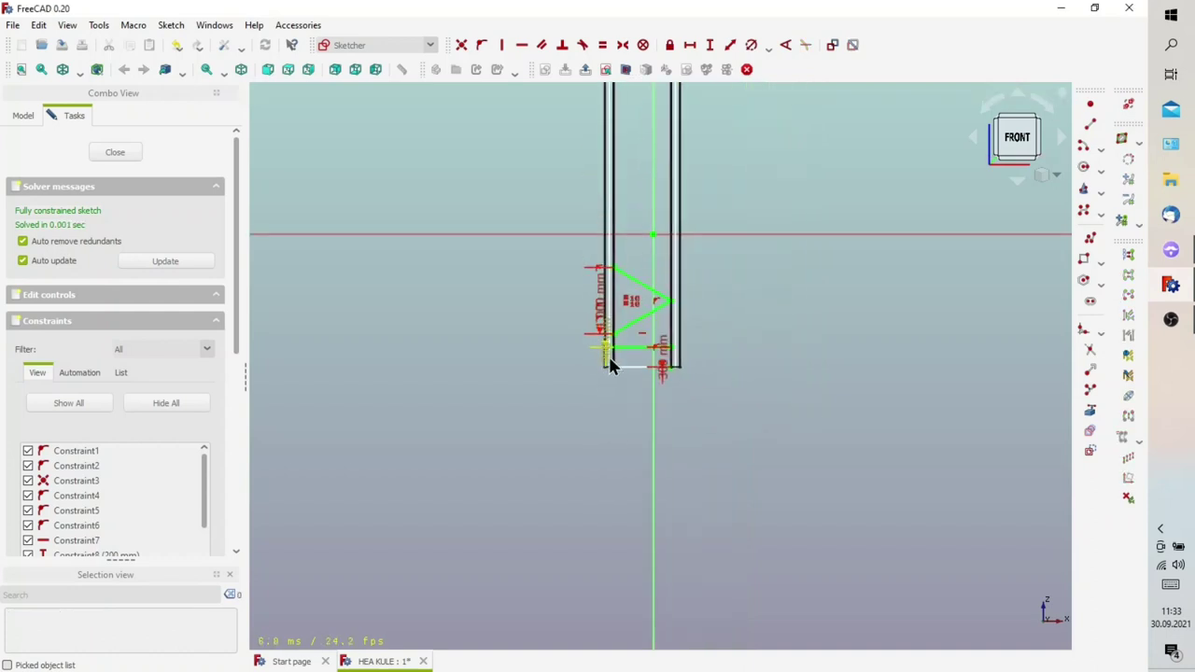
scroll(611, 364, down, 2)
scroll(619, 366, down, 2)
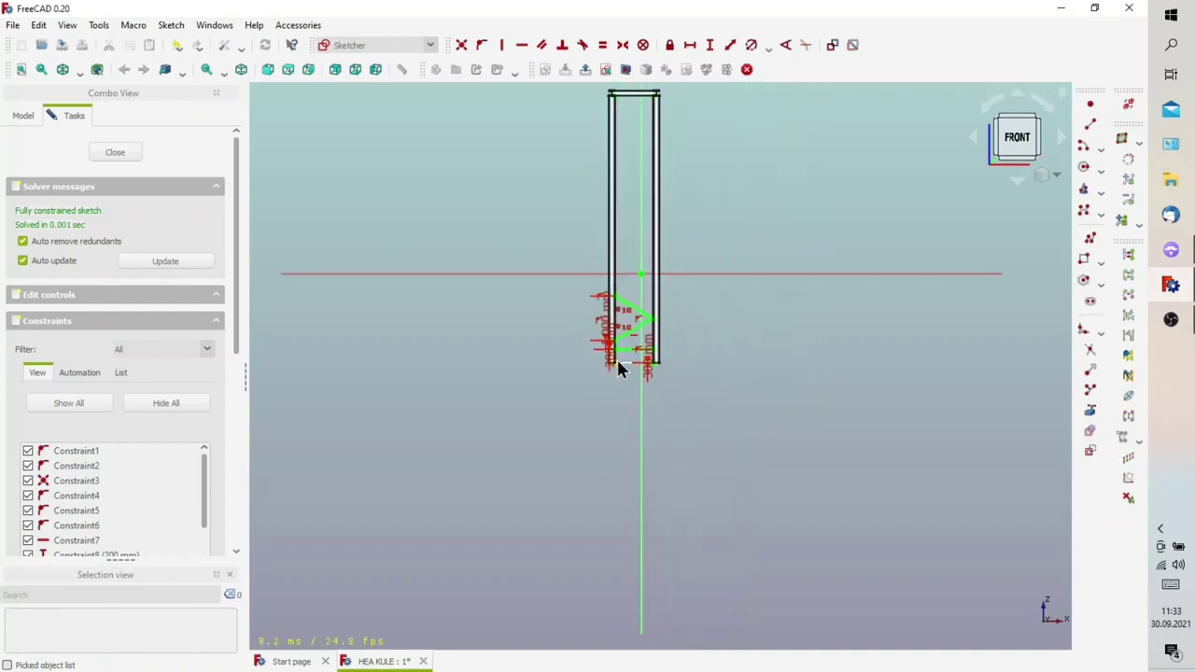
scroll(619, 364, up, 2)
scroll(652, 352, up, 2)
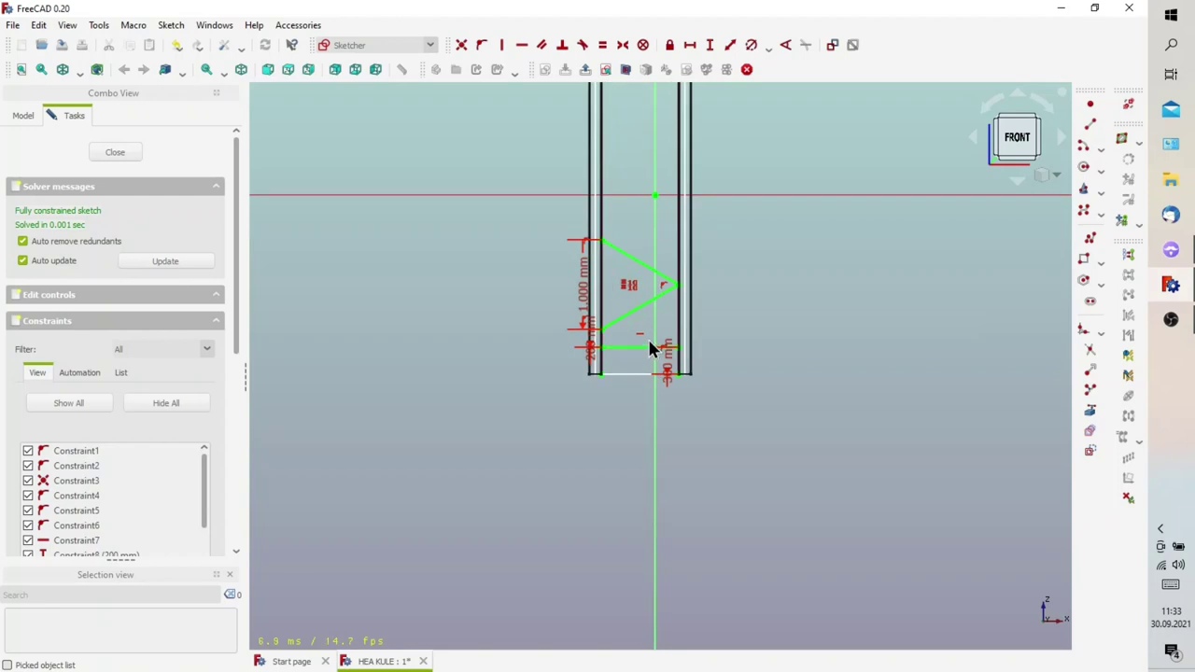
Close the bracing sketch and set the draw style to Shaded
click(101, 152)
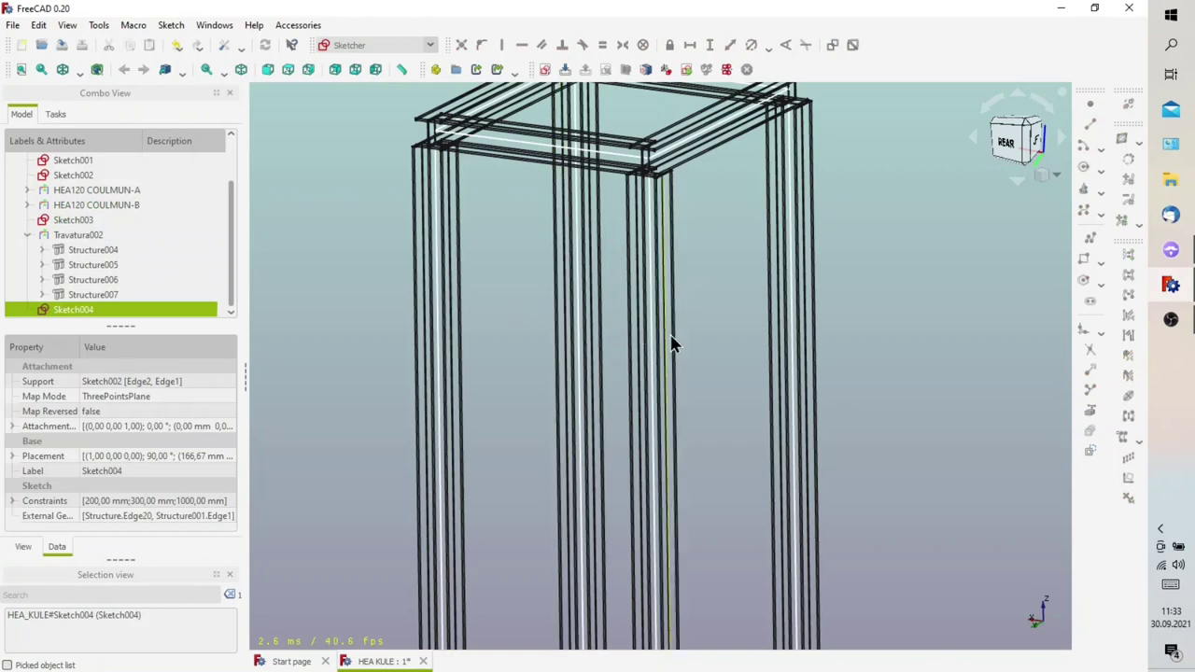
scroll(672, 344, down, 3)
scroll(654, 355, down, 2)
scroll(634, 486, down, 2)
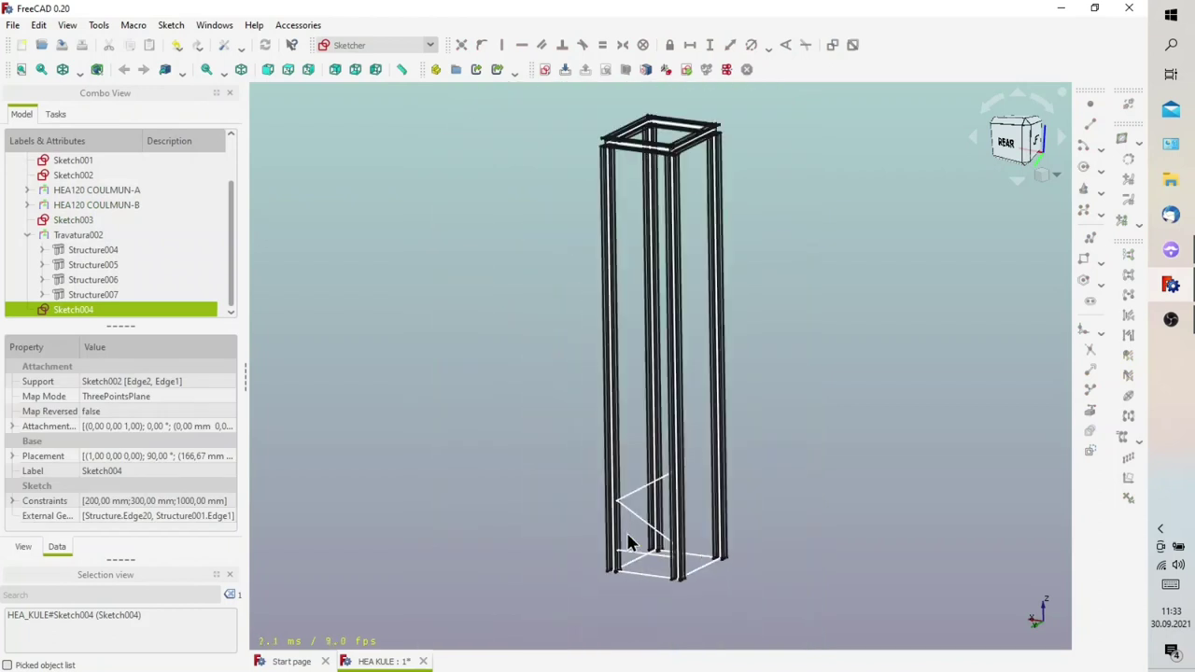
scroll(629, 542, up, 2)
scroll(672, 584, up, 2)
scroll(671, 588, up, 2)
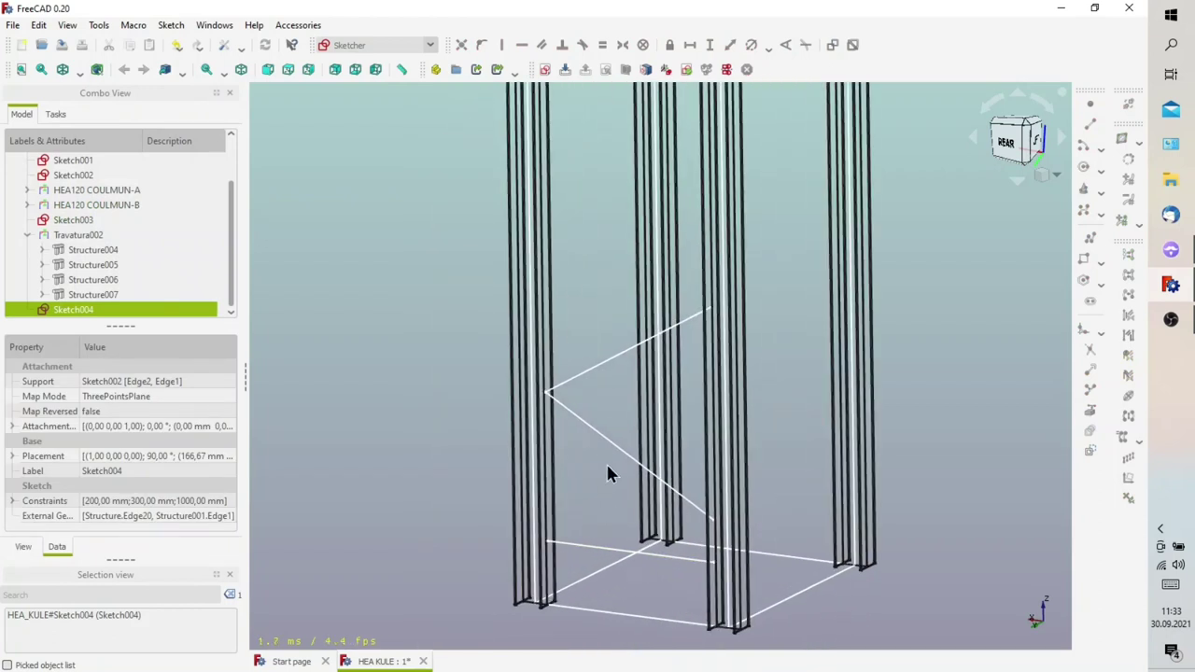
middle_drag(606, 475, 591, 494)
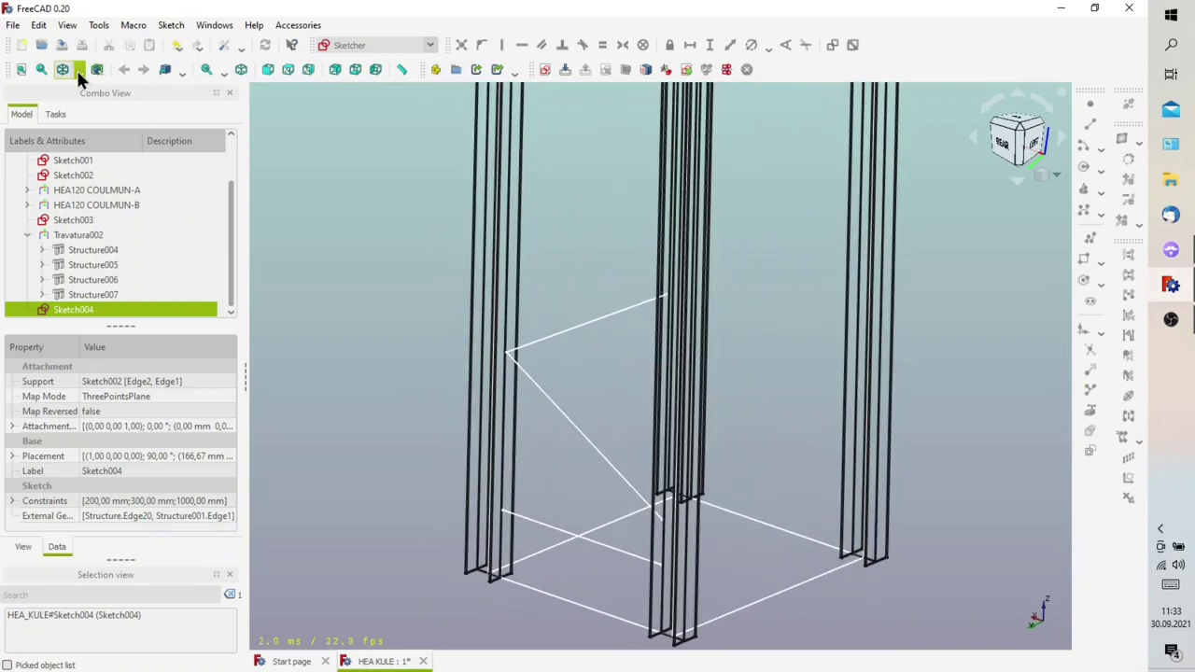
click(80, 75)
click(95, 171)
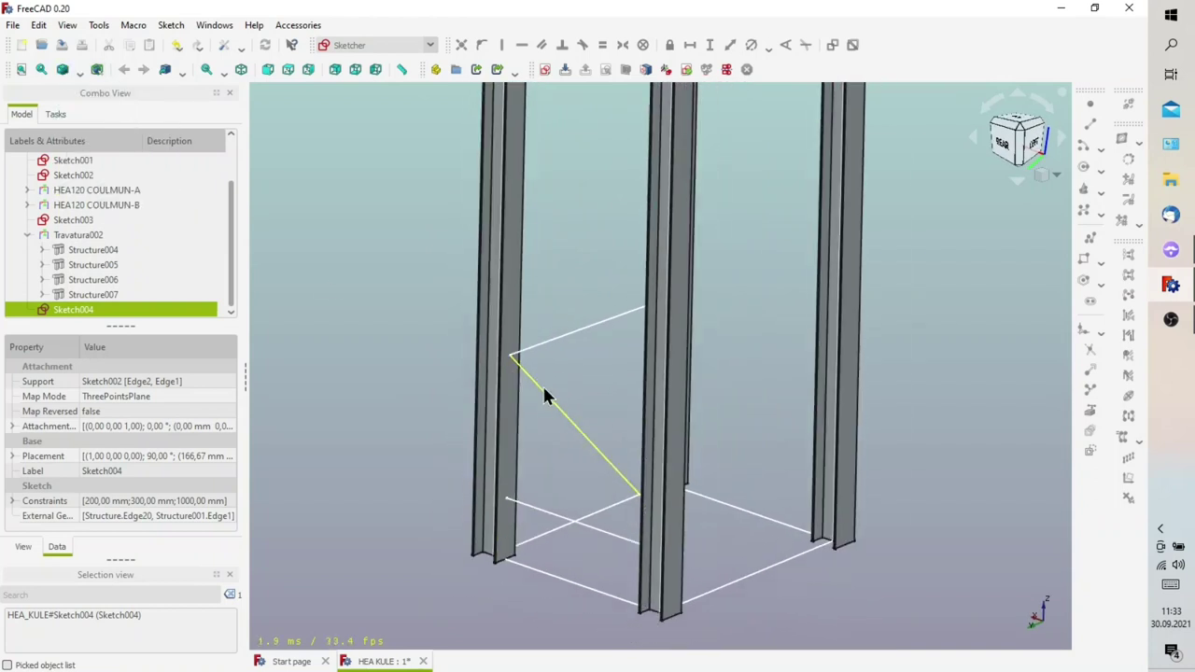
Orbit around the bracing and switch to the Dodo WB workbench
middle_drag(598, 439, 638, 439)
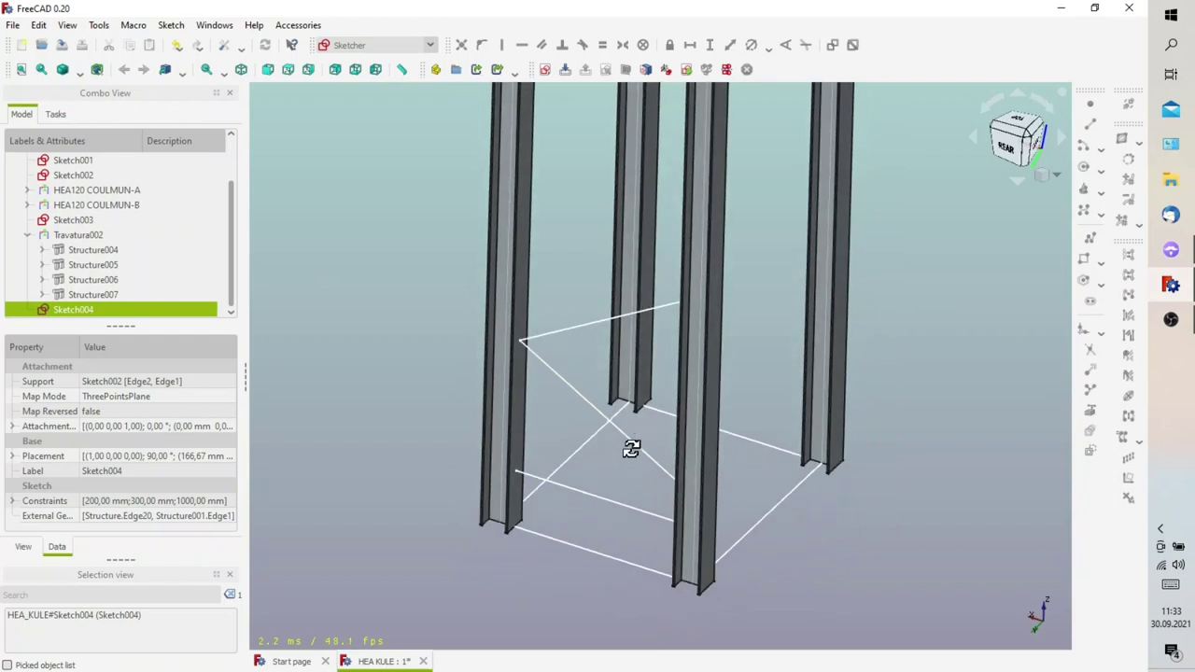
middle_drag(661, 292, 656, 291)
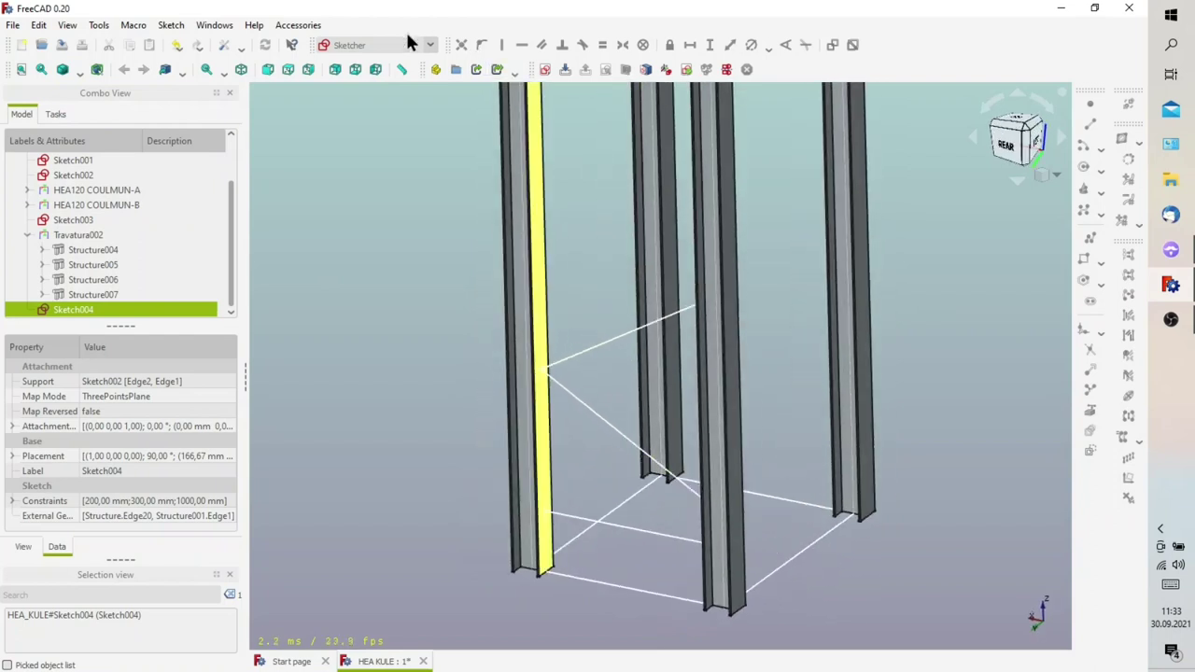
click(410, 45)
click(380, 371)
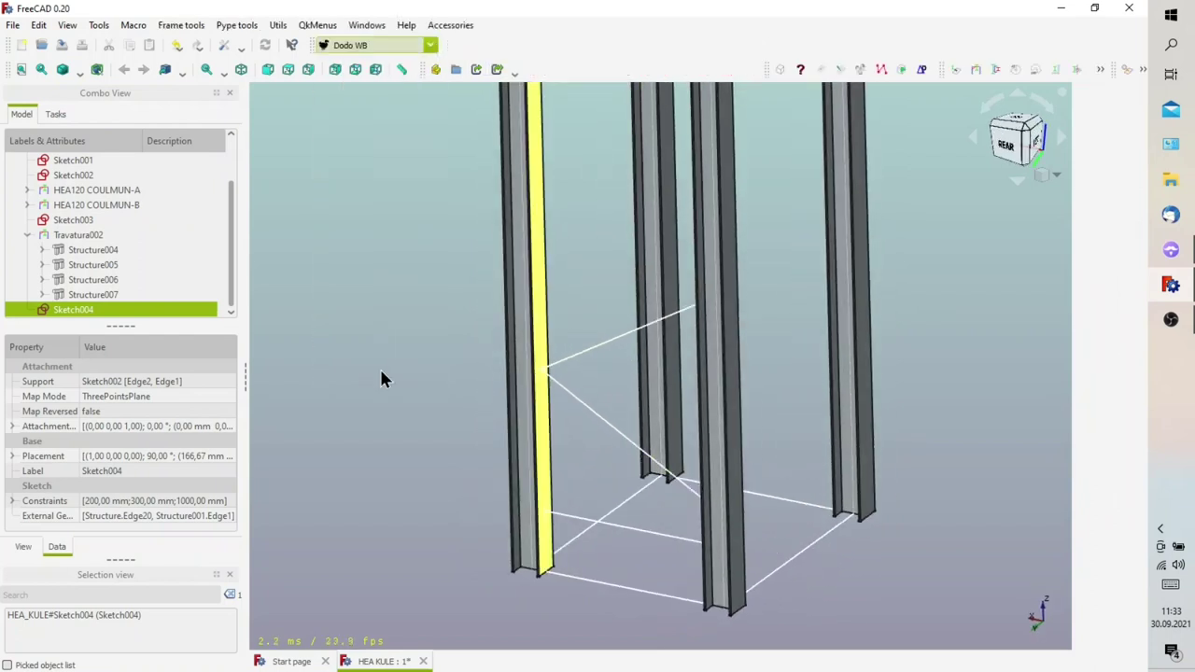
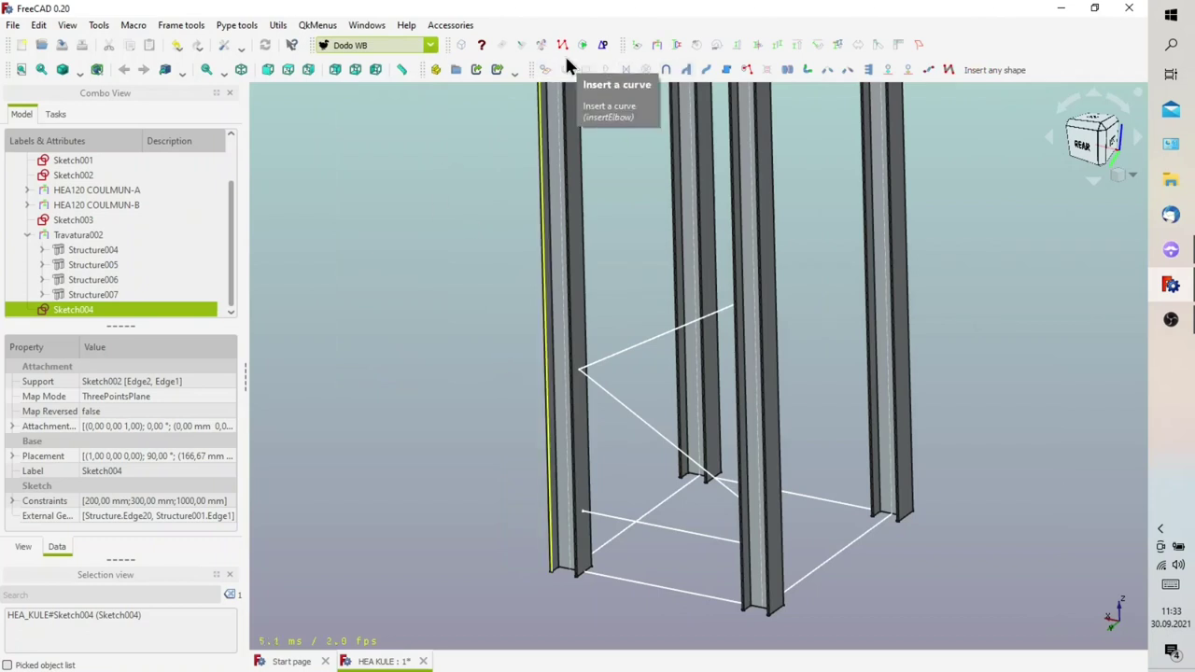
Build IPE100 beams along Sketch004's lower horizontal and two diagonal bracing lines
click(656, 47)
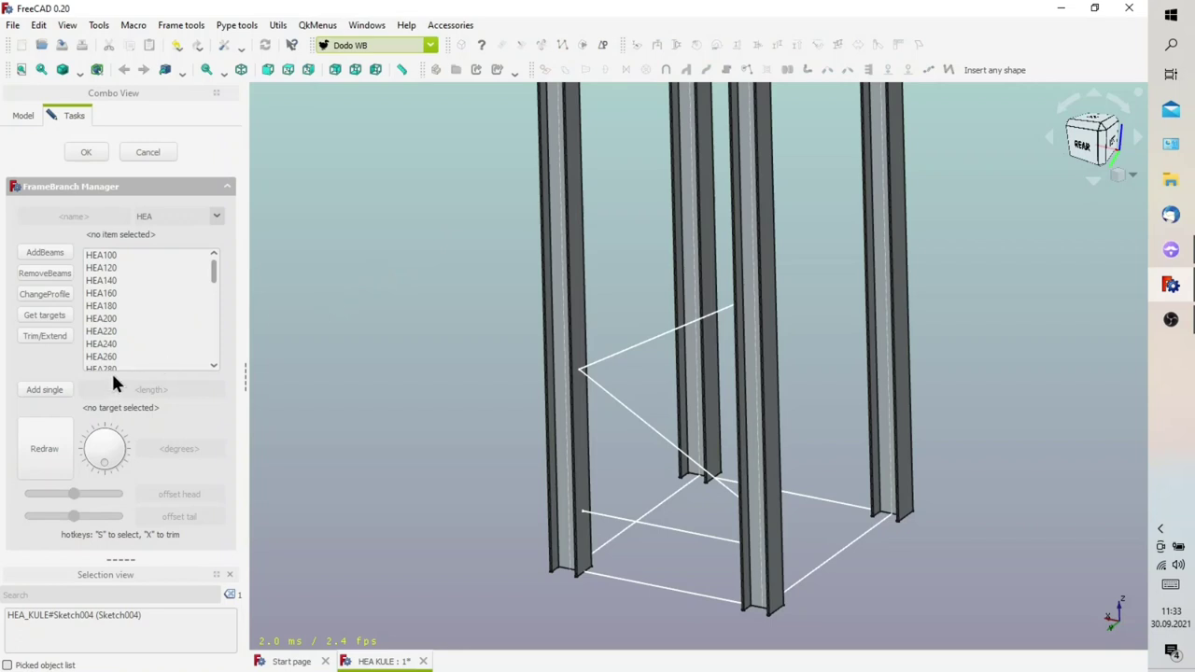
click(167, 222)
click(167, 221)
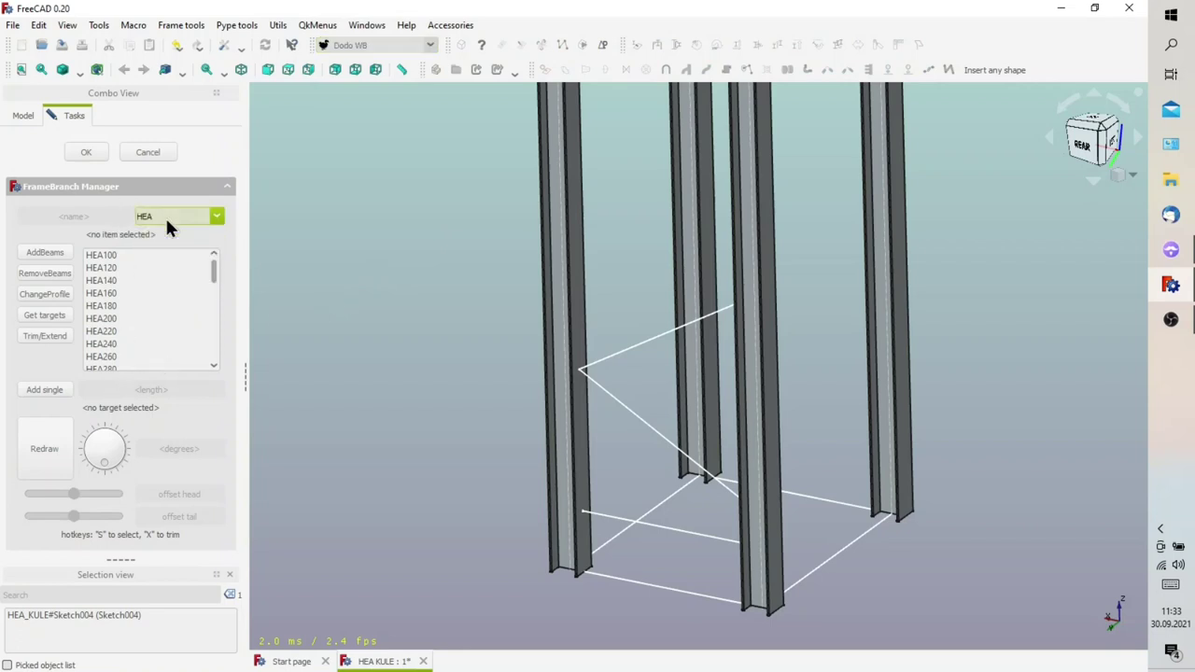
click(203, 217)
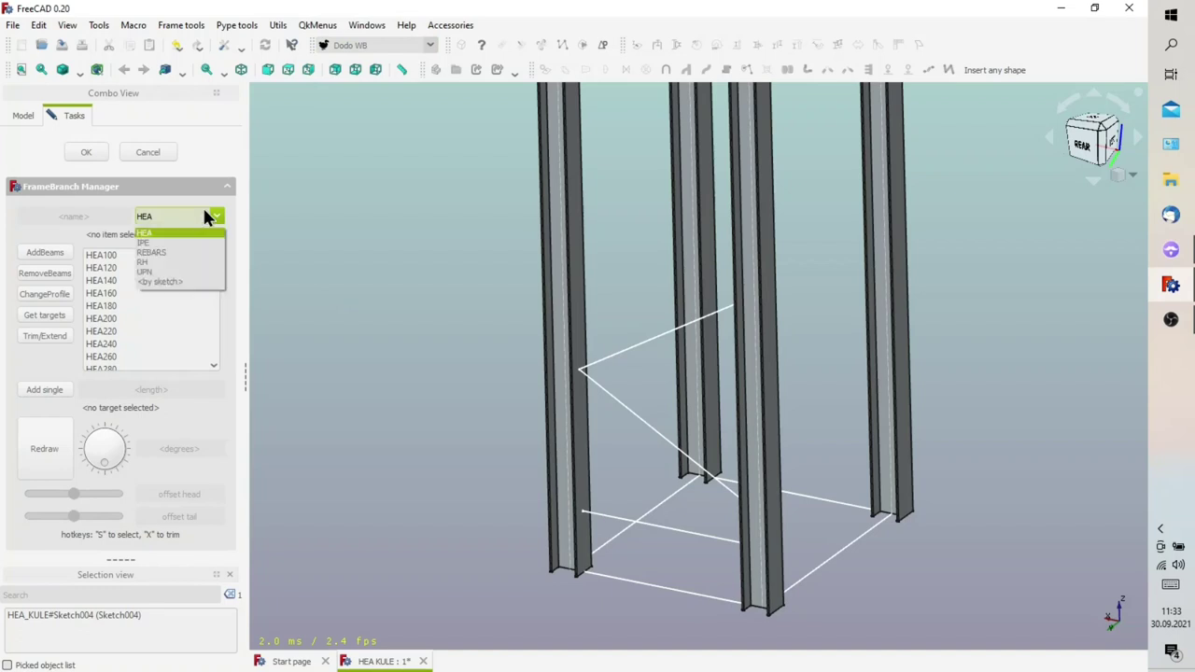
click(182, 273)
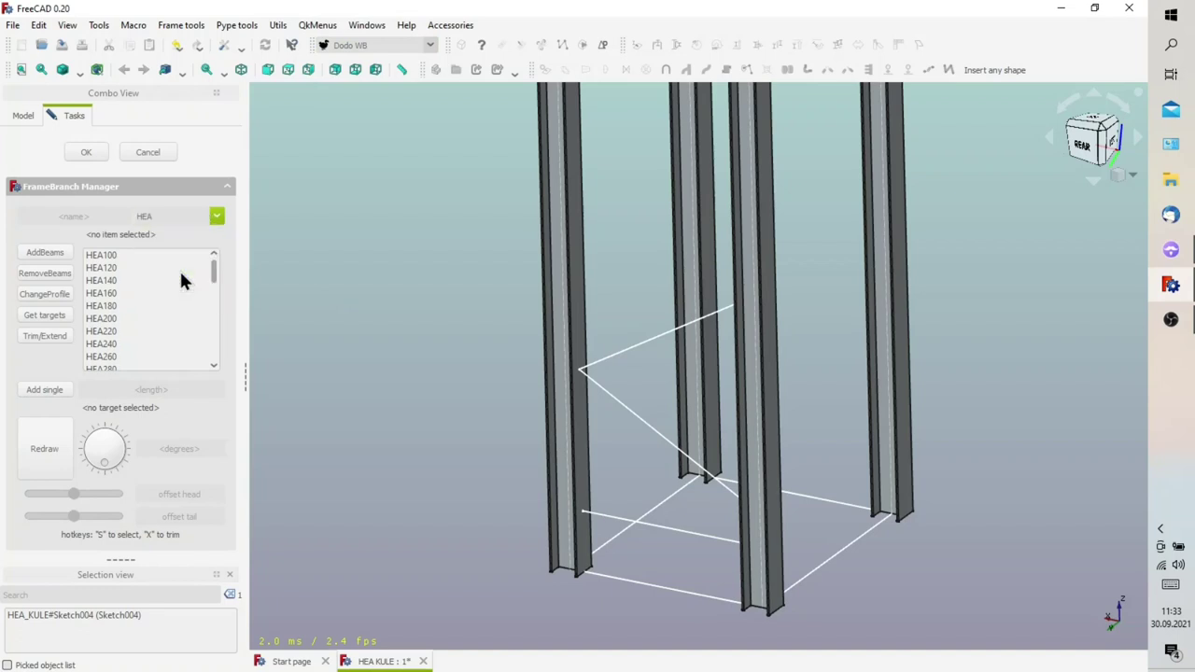
click(180, 220)
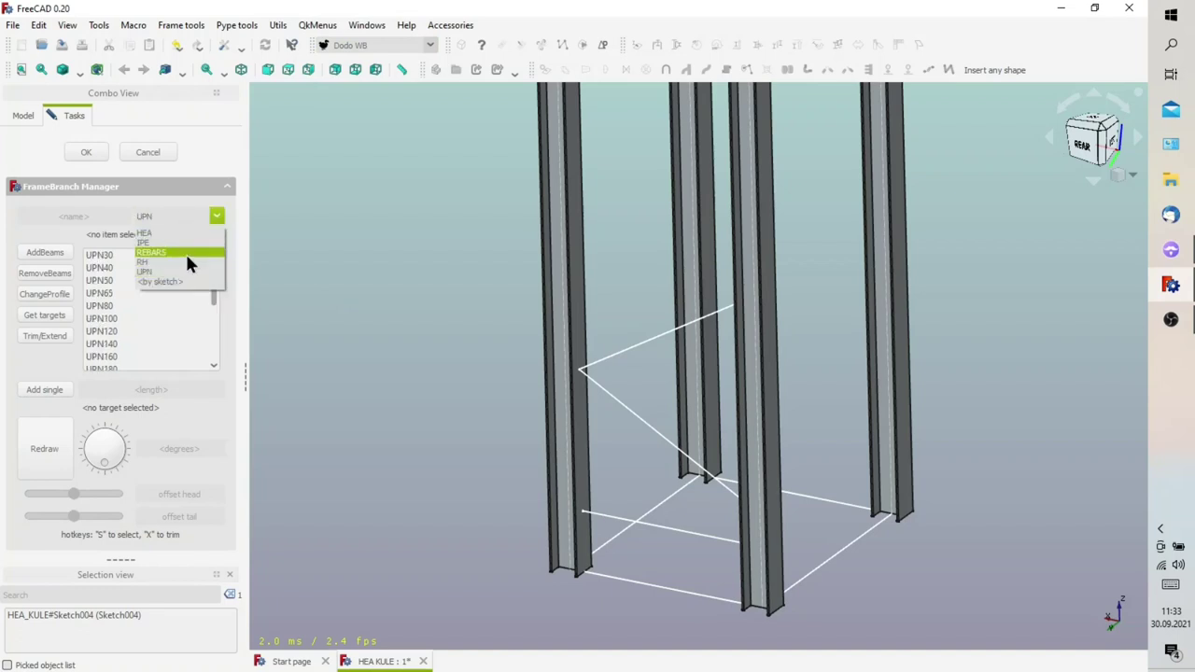
key(Escape)
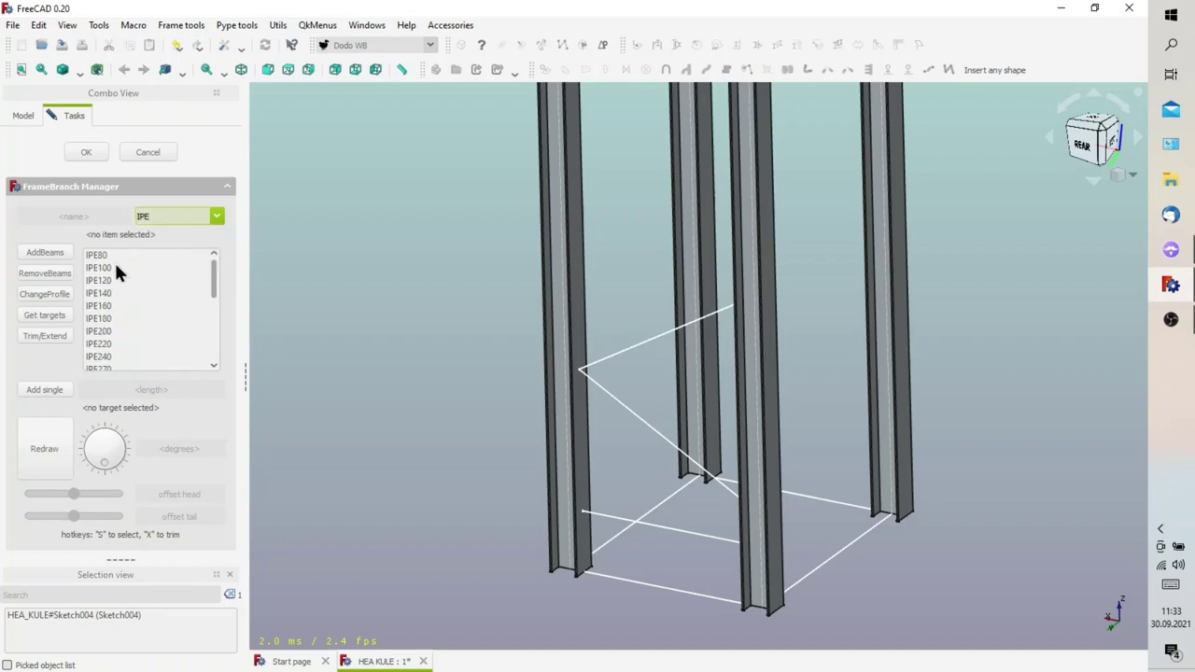
click(106, 269)
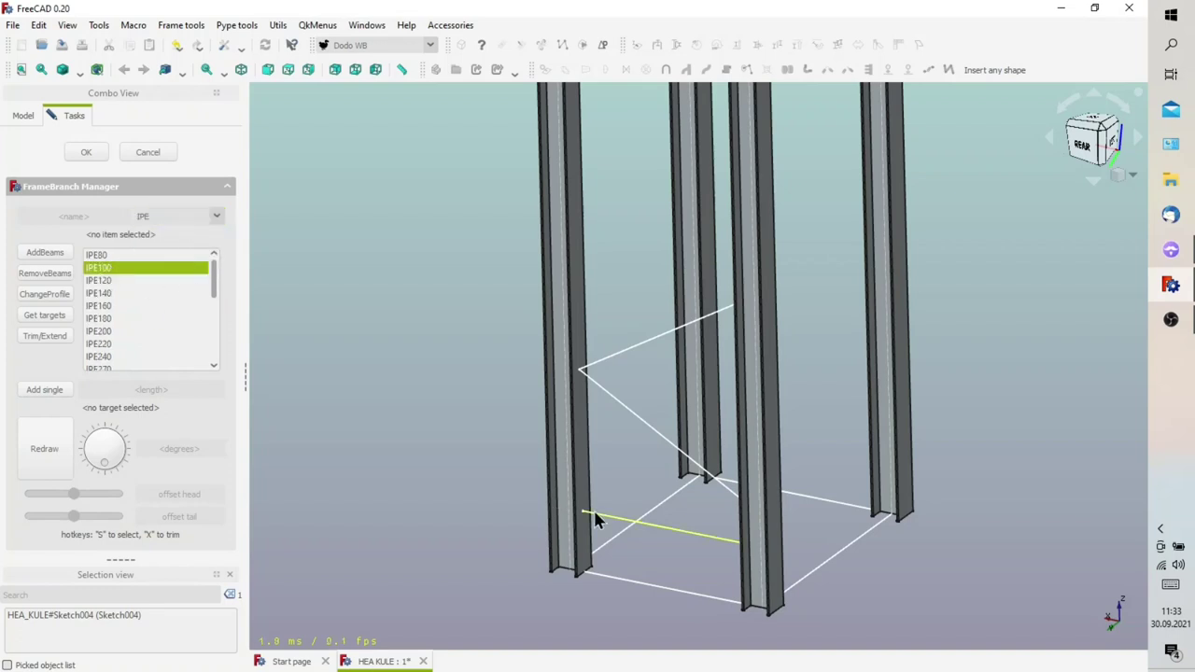
click(642, 529)
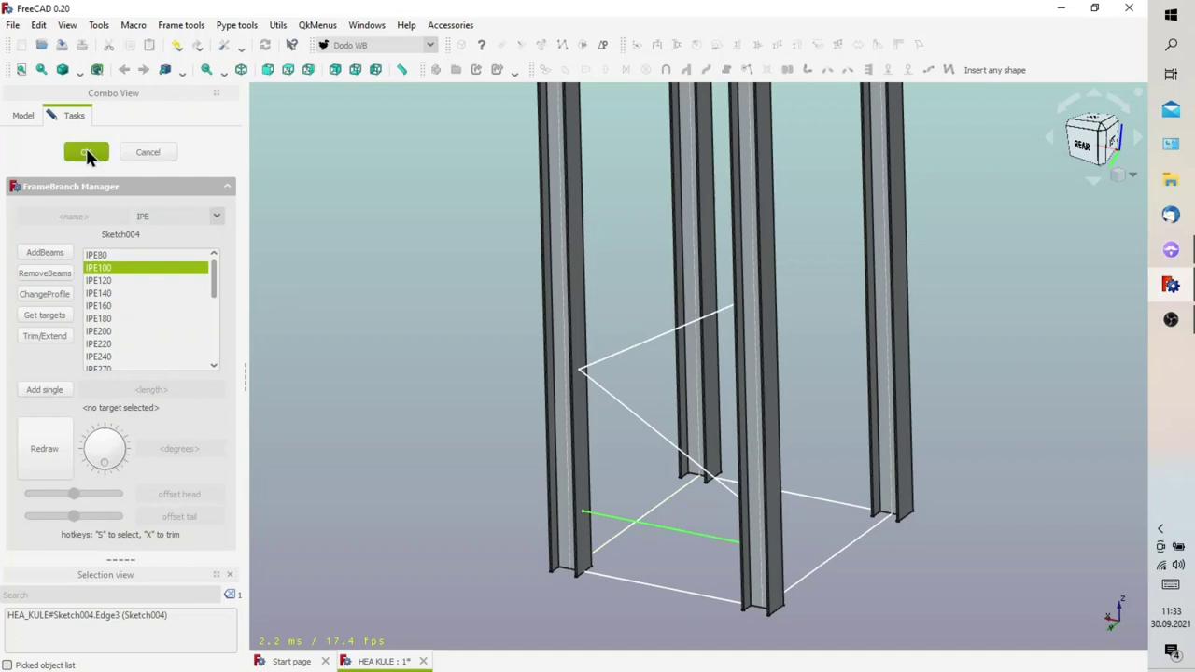
mouse_move(622, 419)
middle_down()
mouse_move(518, 408)
mouse_move(716, 382)
mouse_move(681, 373)
mouse_move(621, 388)
mouse_move(650, 389)
middle_up()
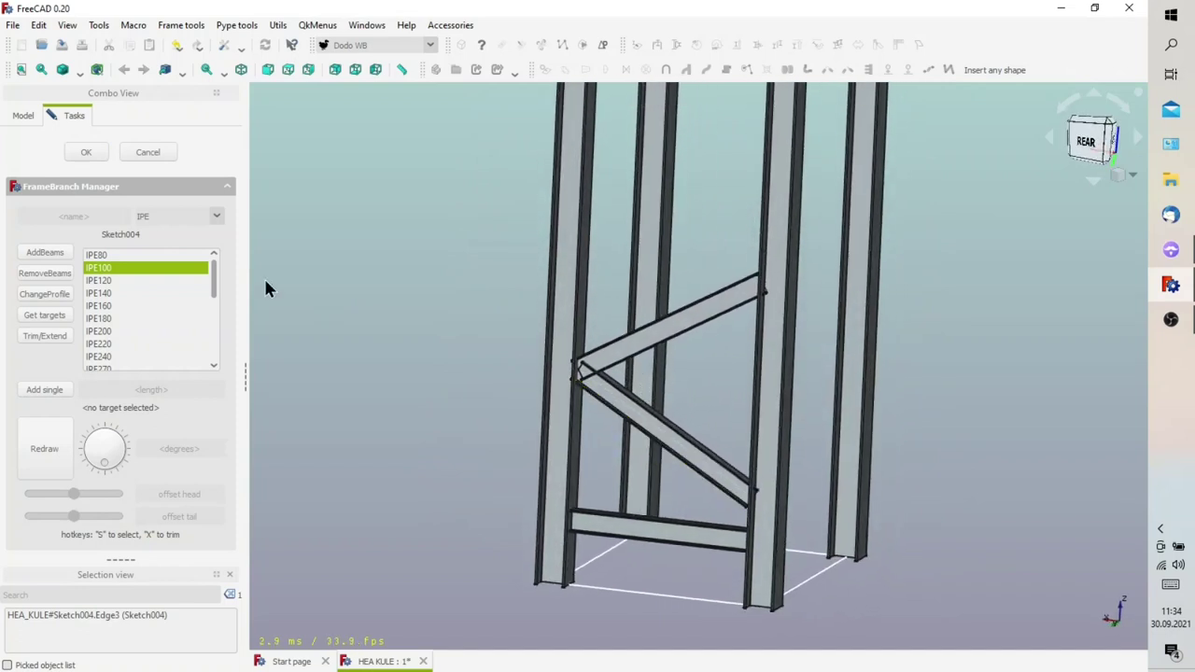
Close the beam builder and reopen Sketch004 for editing
click(135, 157)
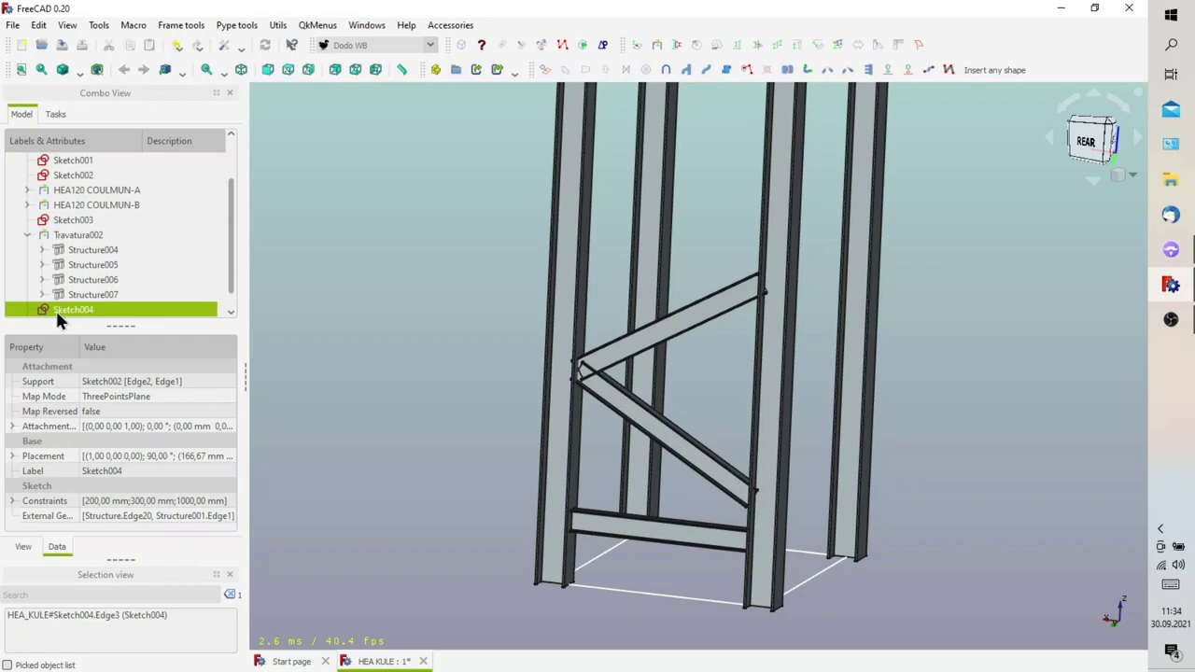
scroll(98, 305, down, 1)
right_click(79, 294)
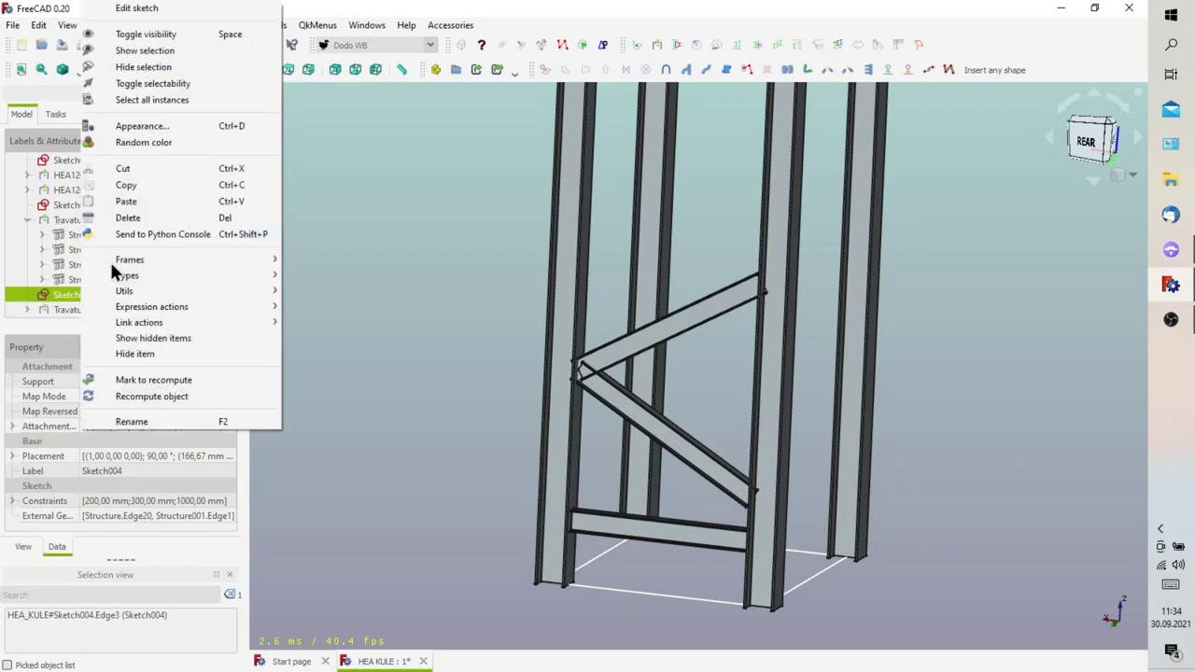
click(140, 8)
scroll(793, 408, up, 1)
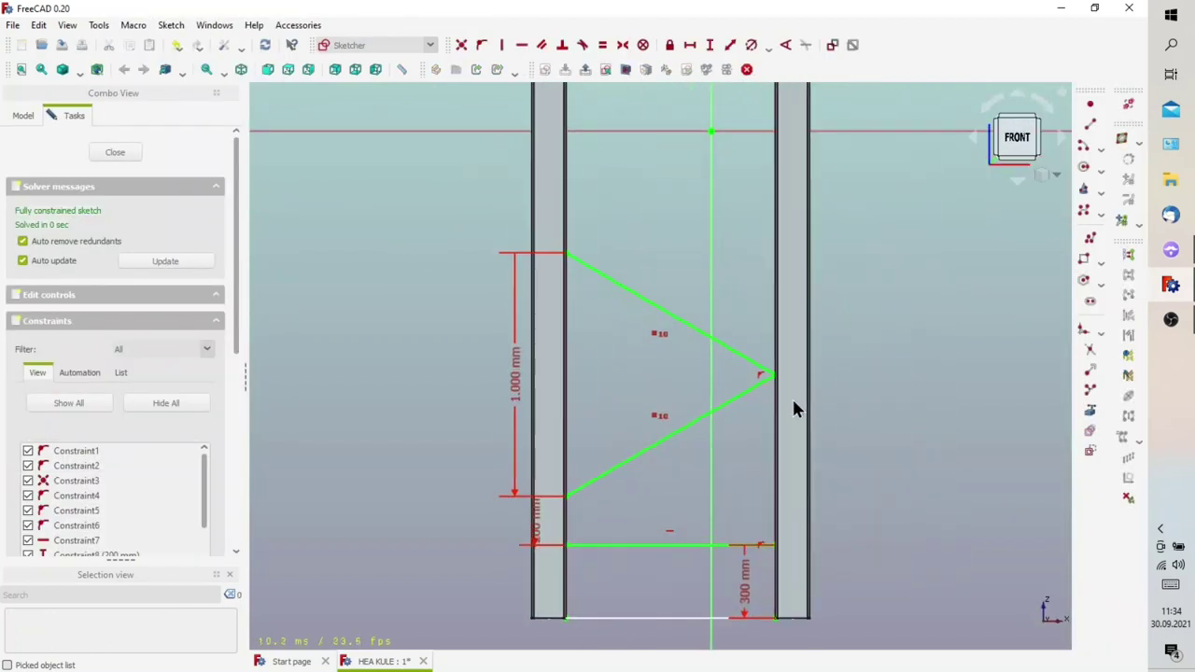
scroll(784, 396, up, 2)
scroll(768, 375, up, 2)
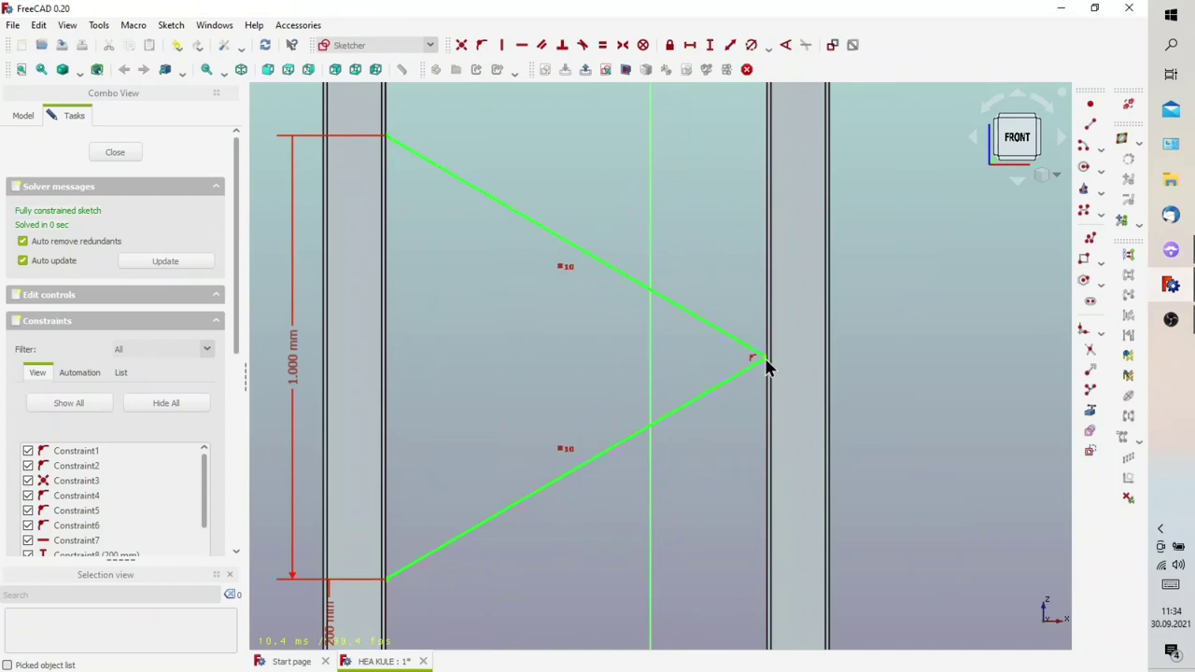
Delete the apex-to-column coincident constraint and move the brace apex onto the centre axis
click(751, 356)
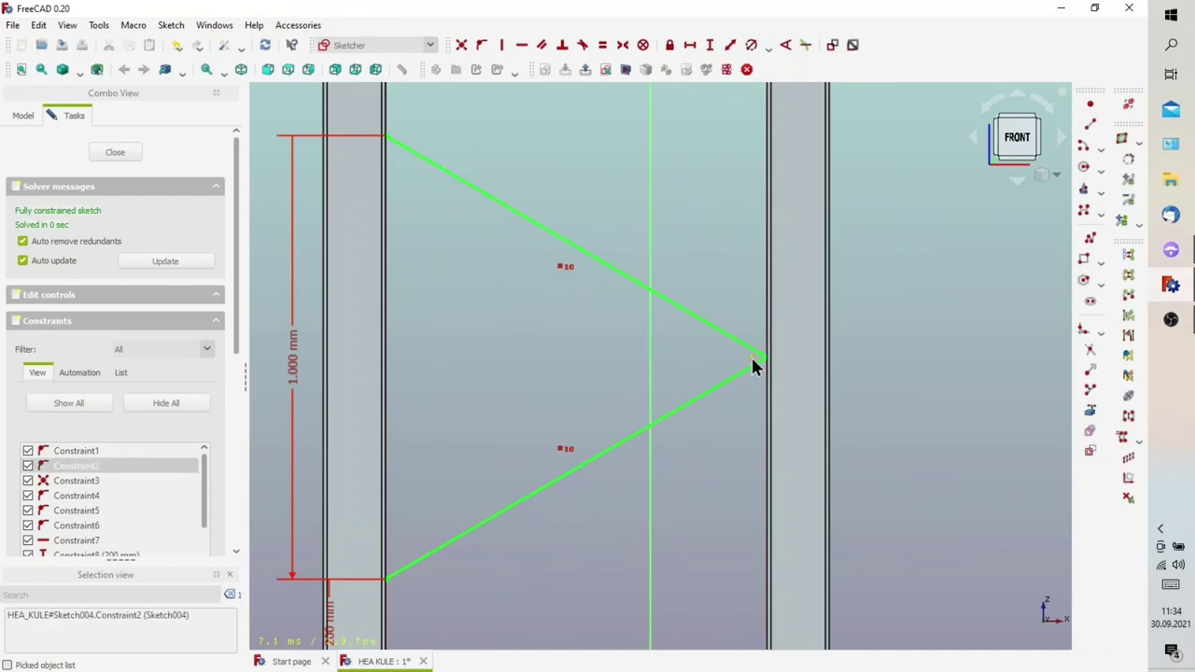
key(Delete)
mouse_move(767, 364)
mouse_down()
mouse_move(655, 388)
mouse_move(661, 371)
mouse_up()
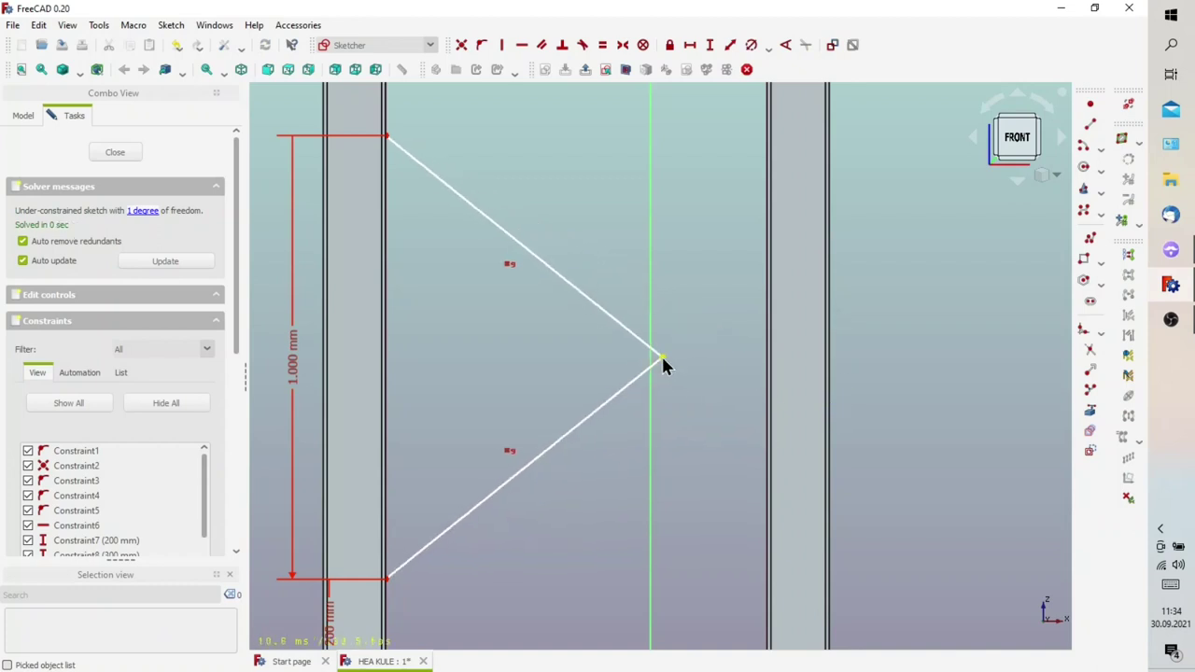
click(662, 357)
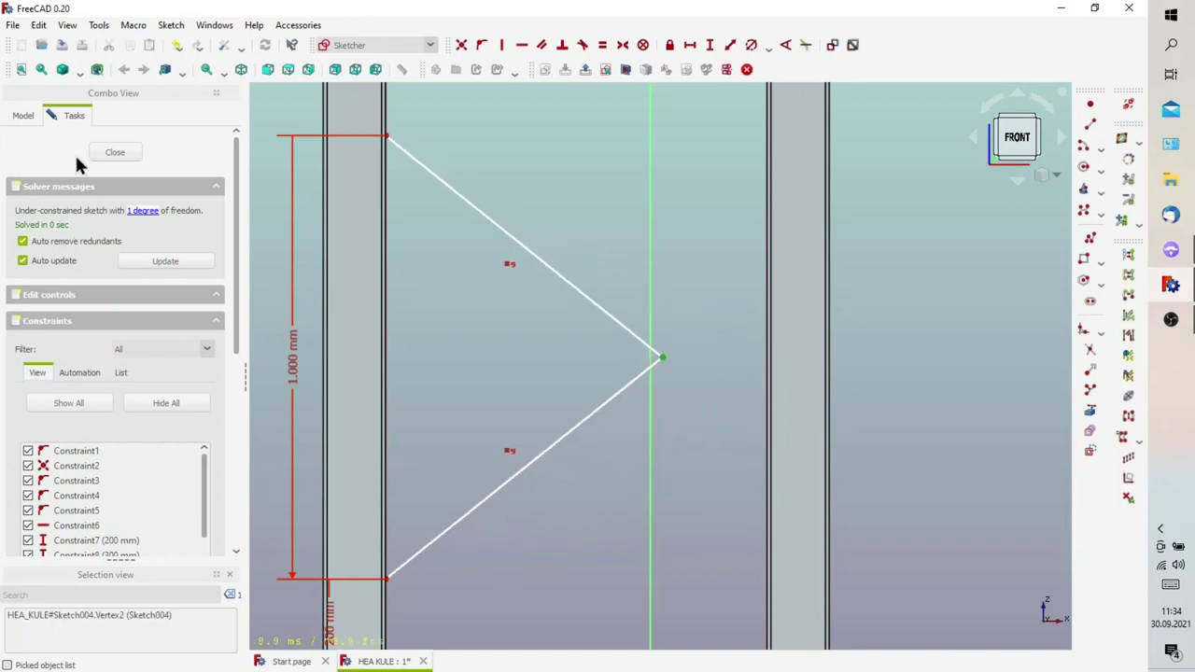
scroll(159, 516, down, 3)
click(641, 375)
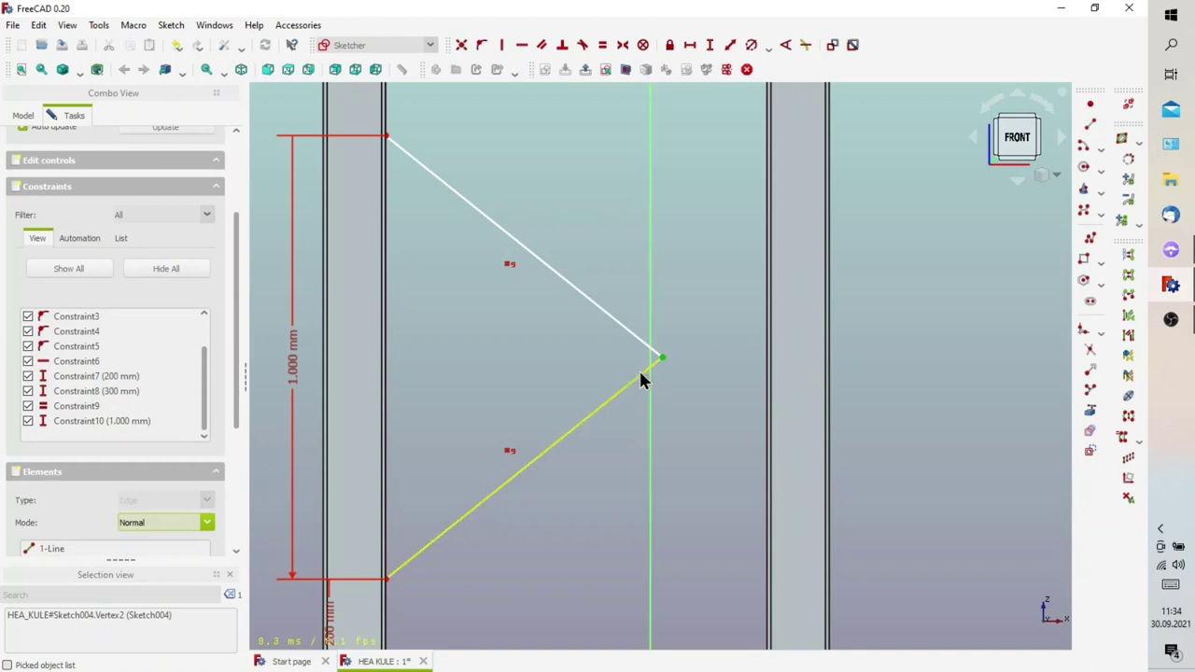
scroll(133, 396, up, 5)
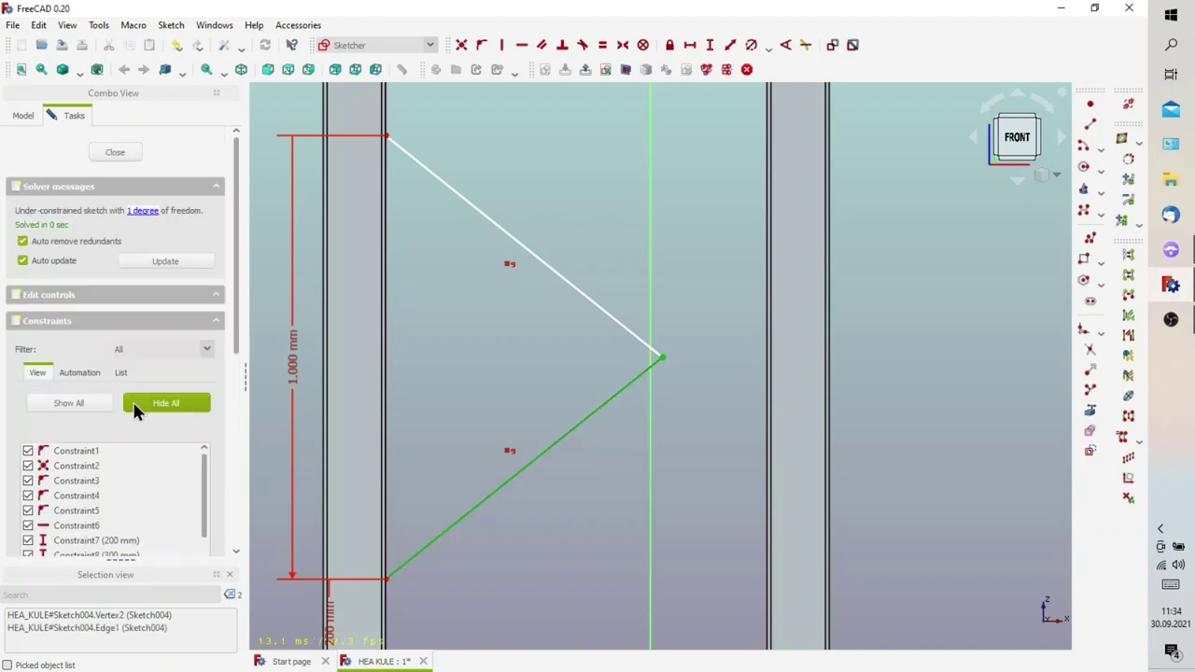
Delete the apex coincidence Constraint2 and pull the lower diagonal's end away from the apex
click(89, 452)
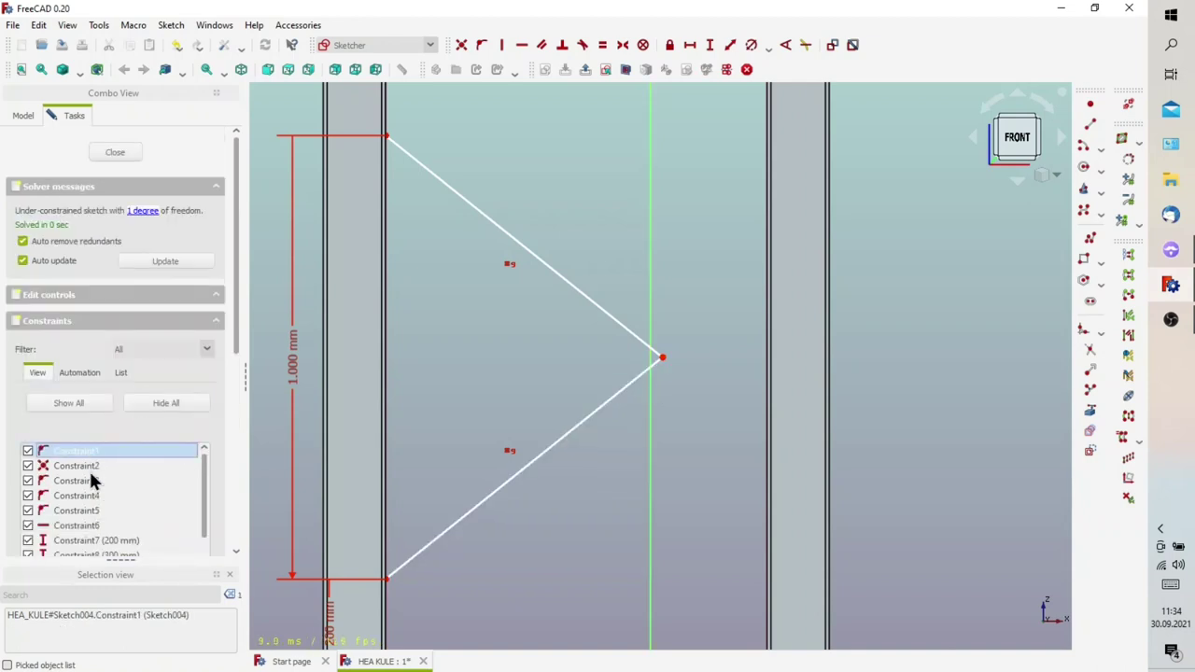
click(90, 467)
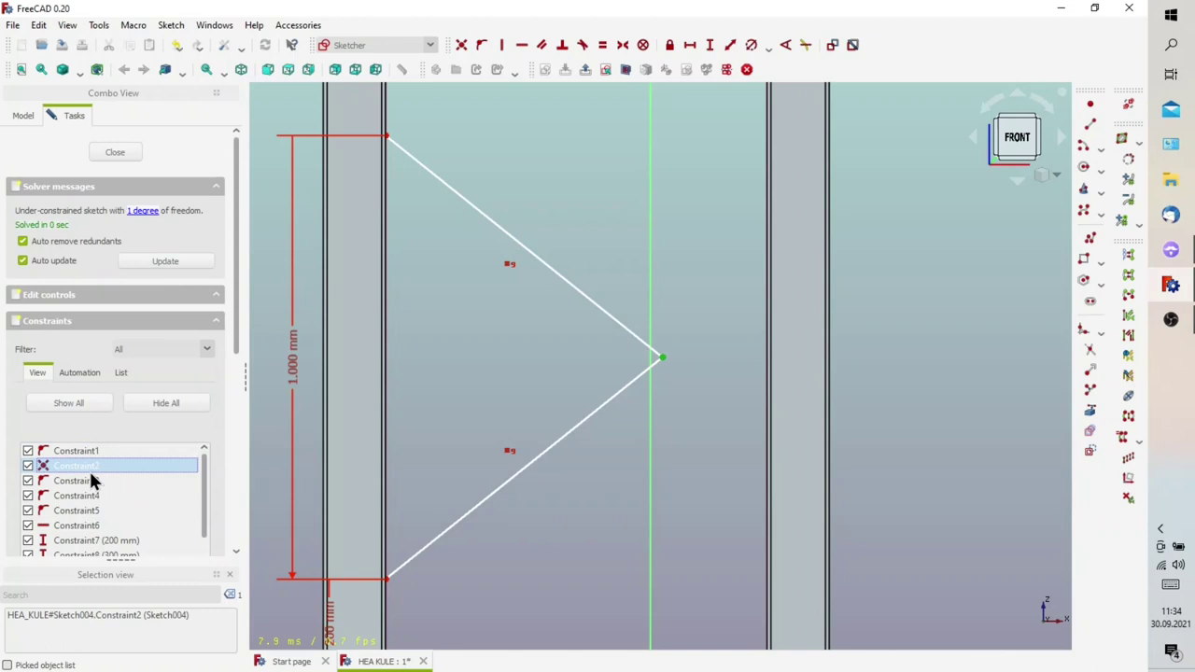
click(662, 358)
click(674, 366)
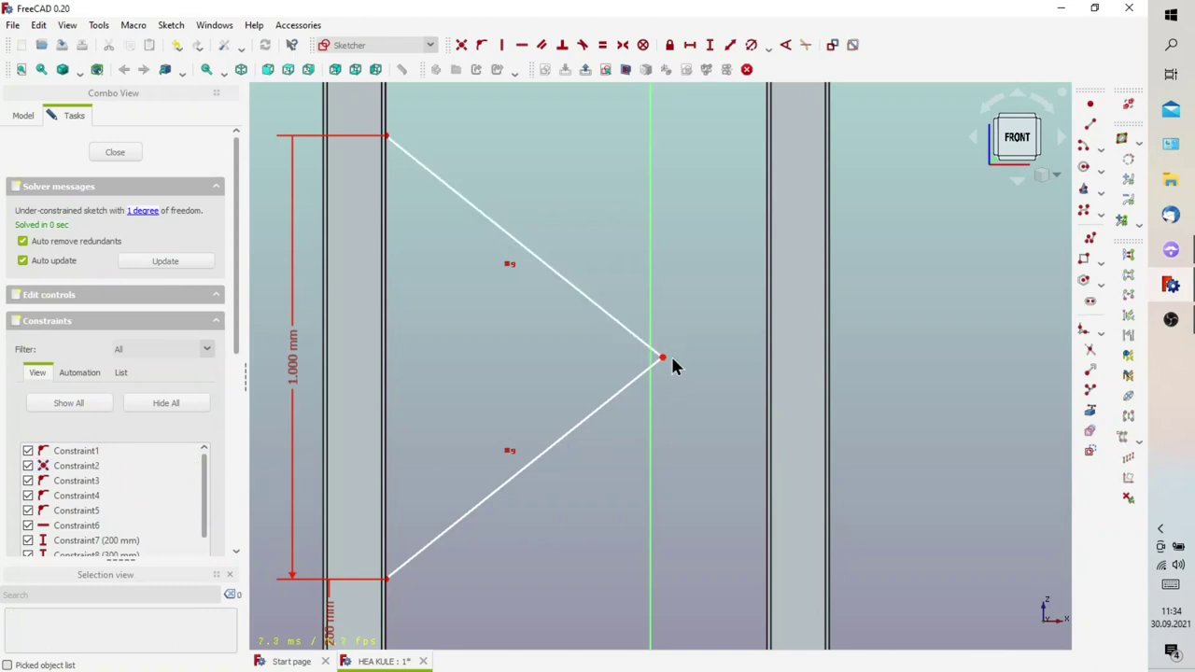
click(661, 357)
scroll(136, 485, down, 5)
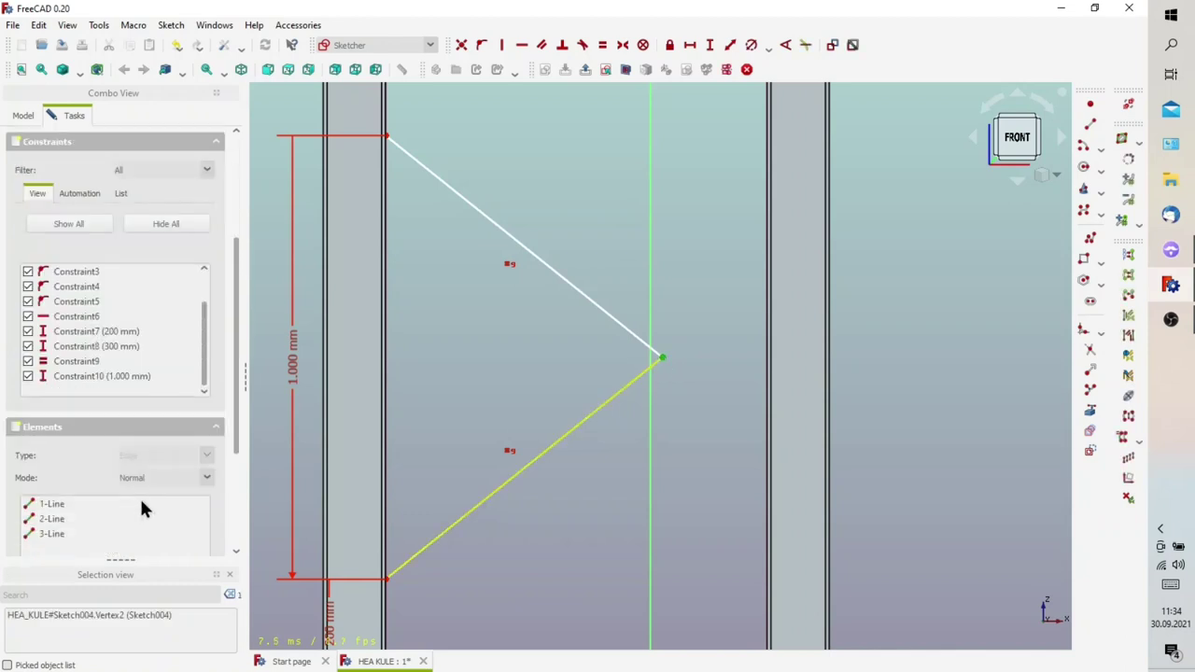
drag(198, 354, 205, 297)
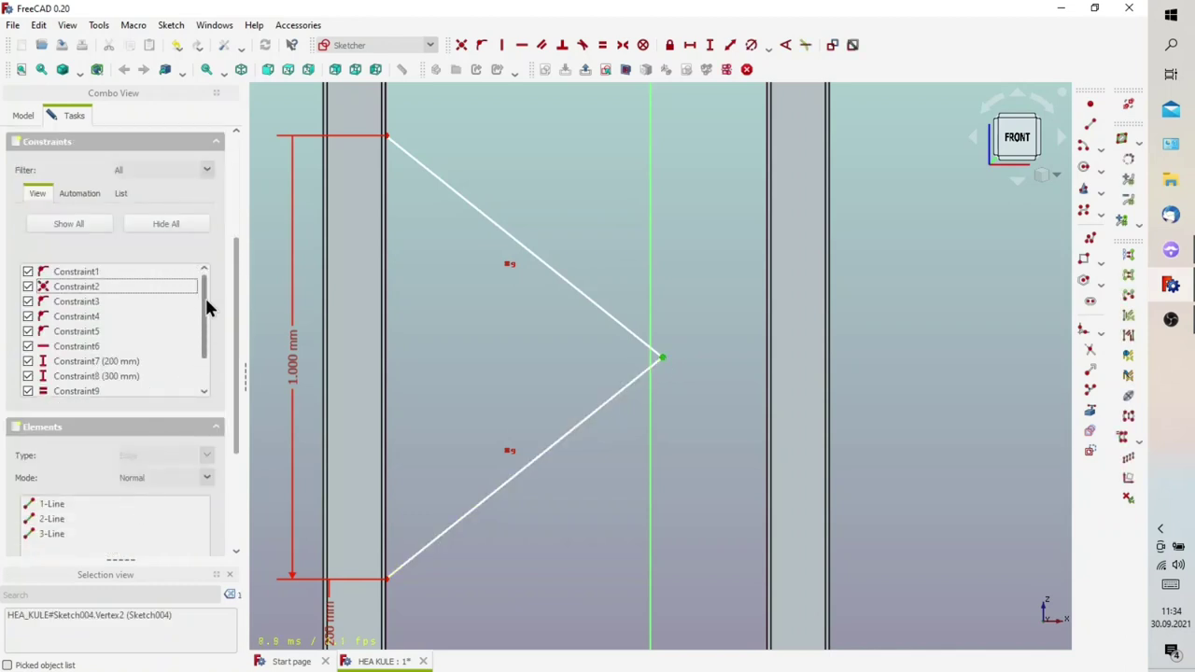
click(89, 290)
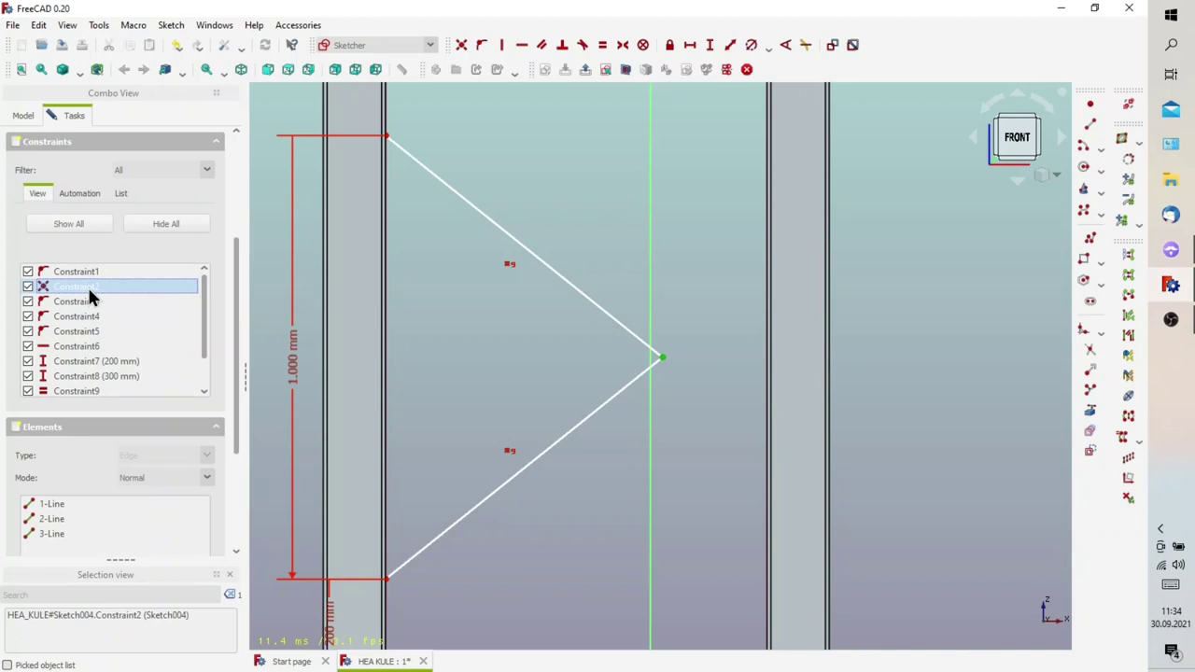
key(Delete)
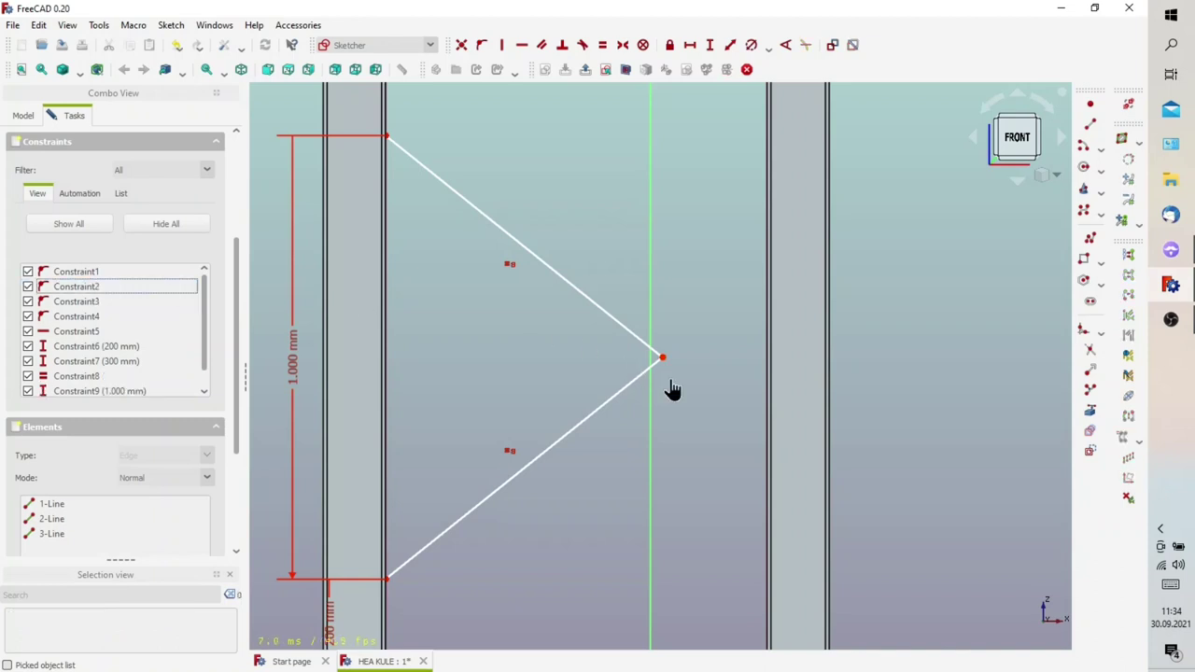
drag(662, 360, 668, 413)
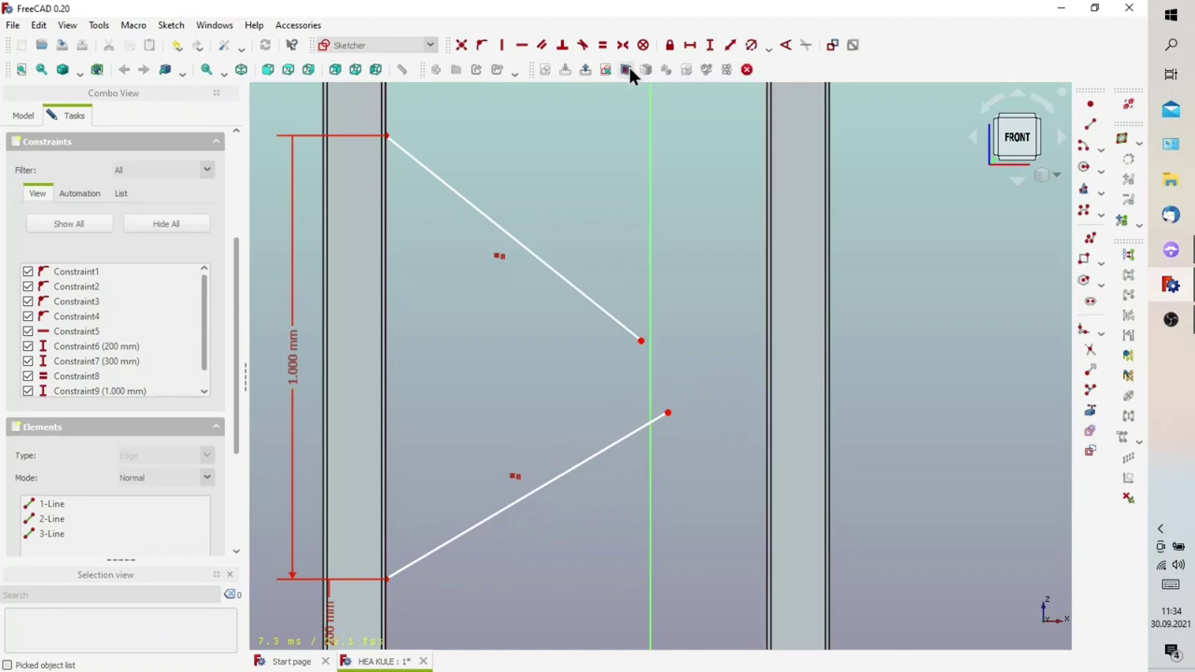
Pin both diagonal brace ends onto the right column edge with Point On Object
click(626, 71)
click(667, 413)
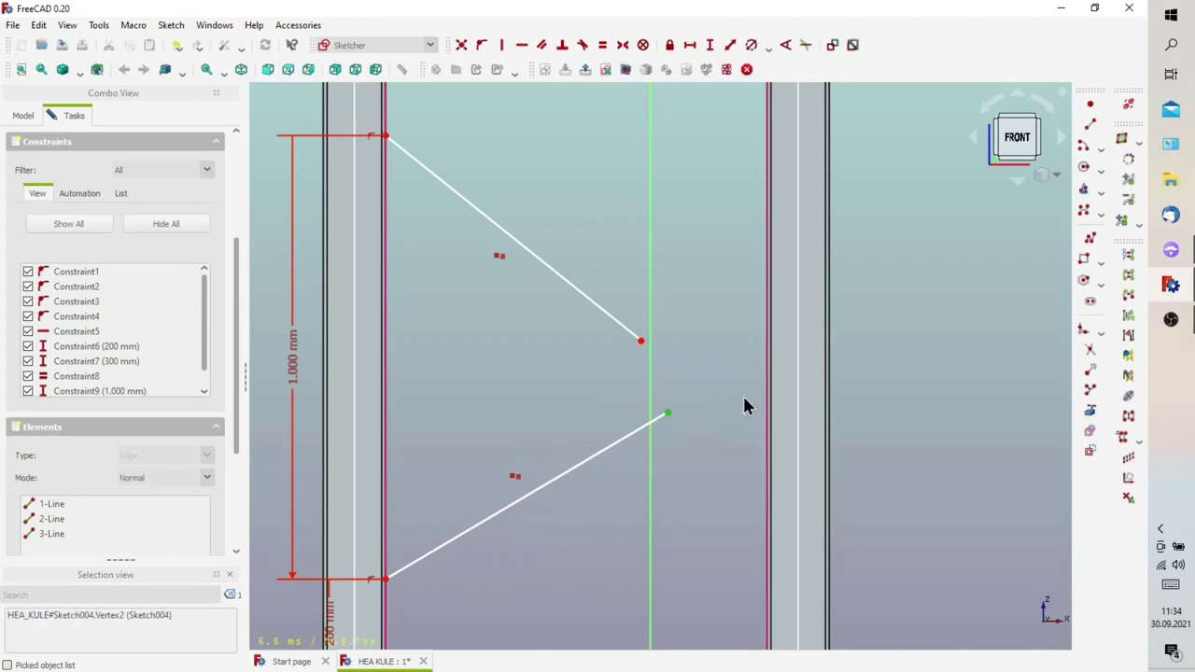
click(768, 397)
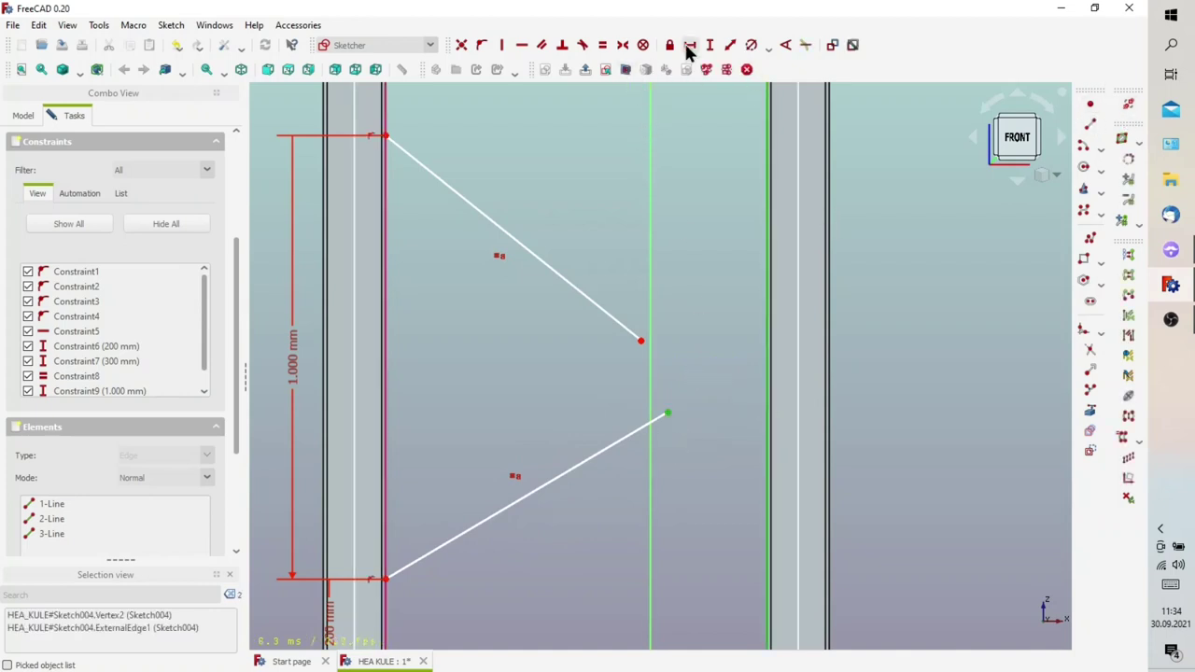
click(481, 45)
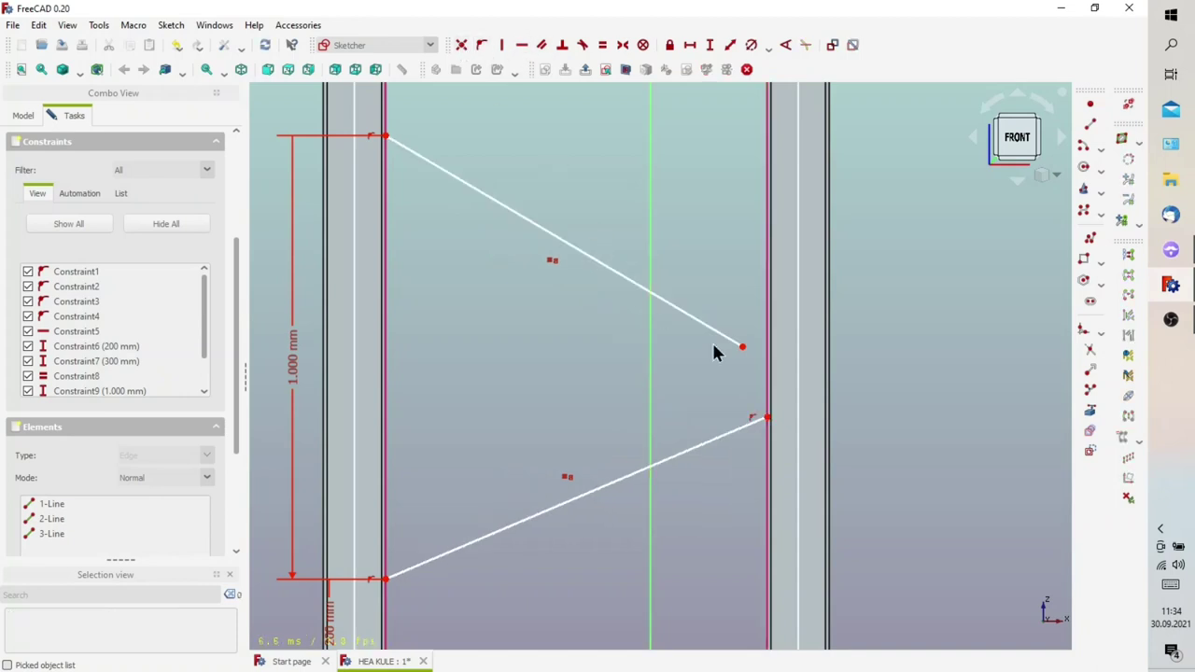
mouse_move(744, 348)
mouse_down()
mouse_move(705, 334)
mouse_move(720, 320)
mouse_up()
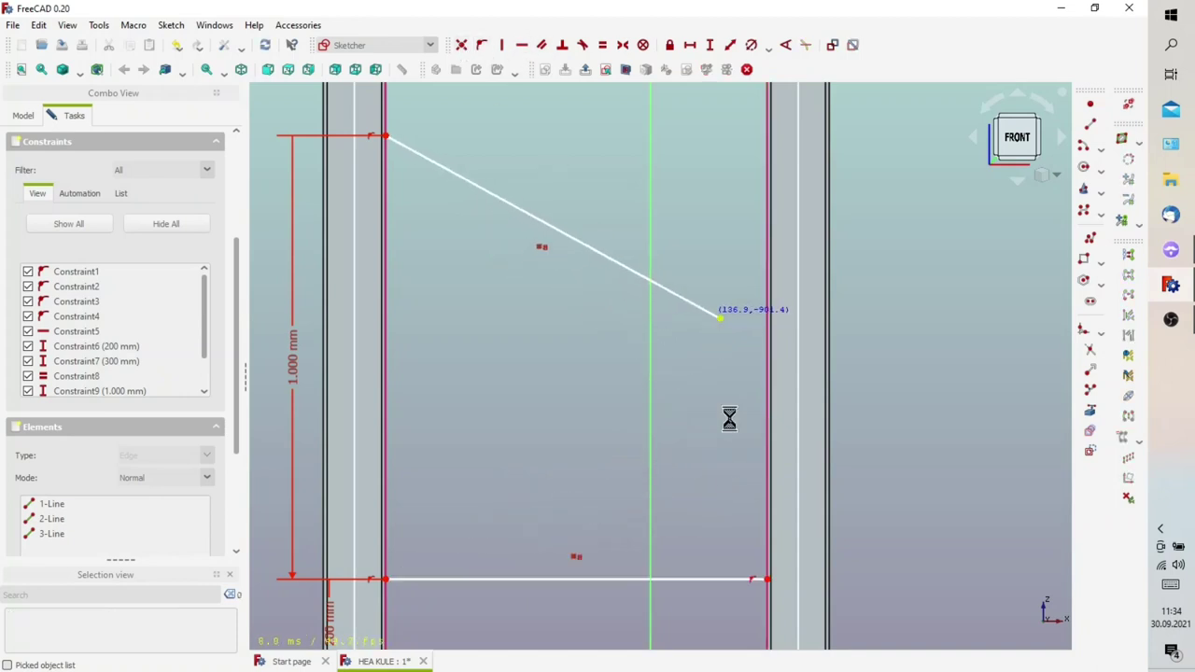
drag(768, 580, 760, 399)
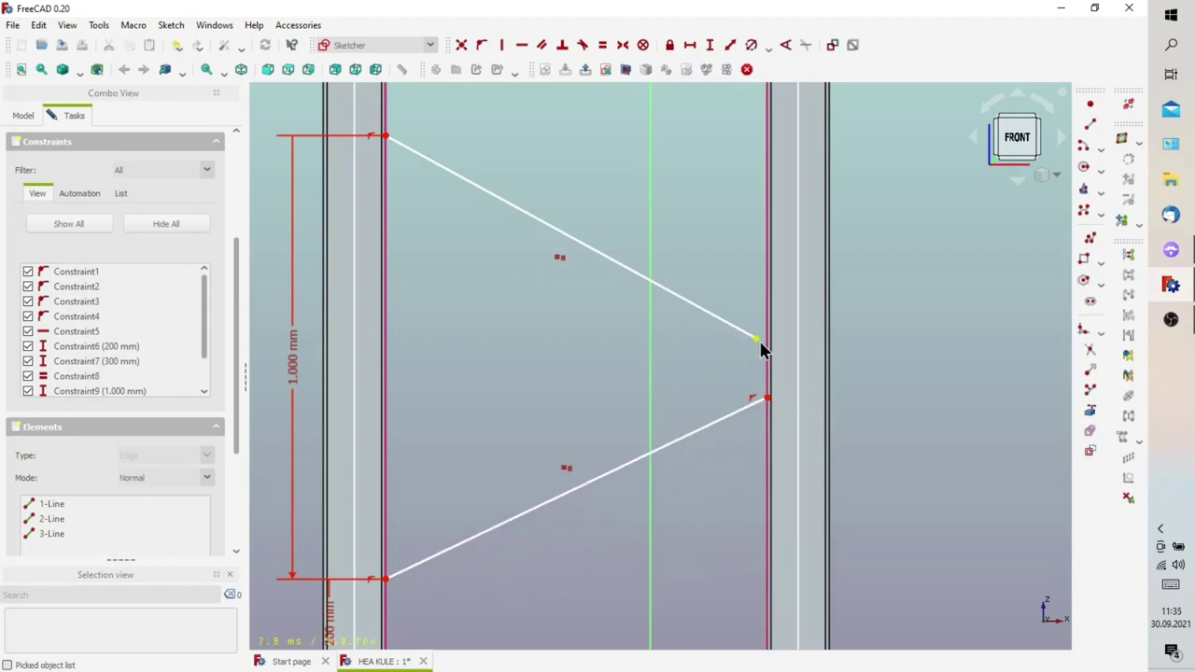
click(757, 341)
click(766, 326)
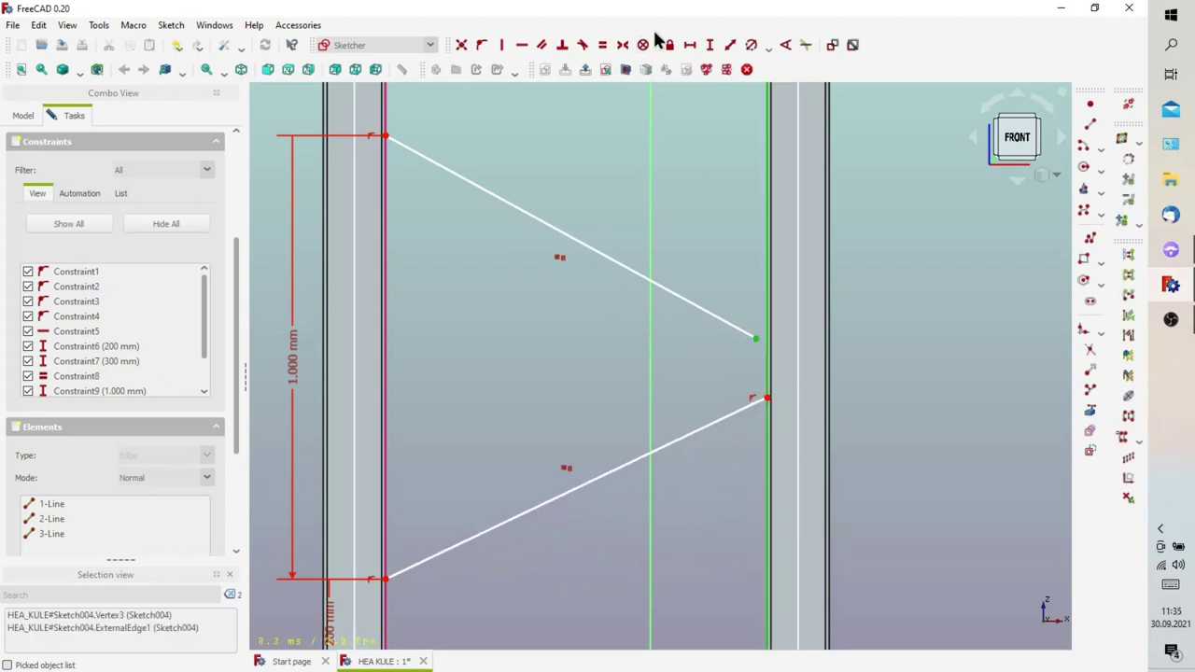
click(481, 45)
Set a 200 mm vertical distance between the two brace ends and close the sketch
click(767, 321)
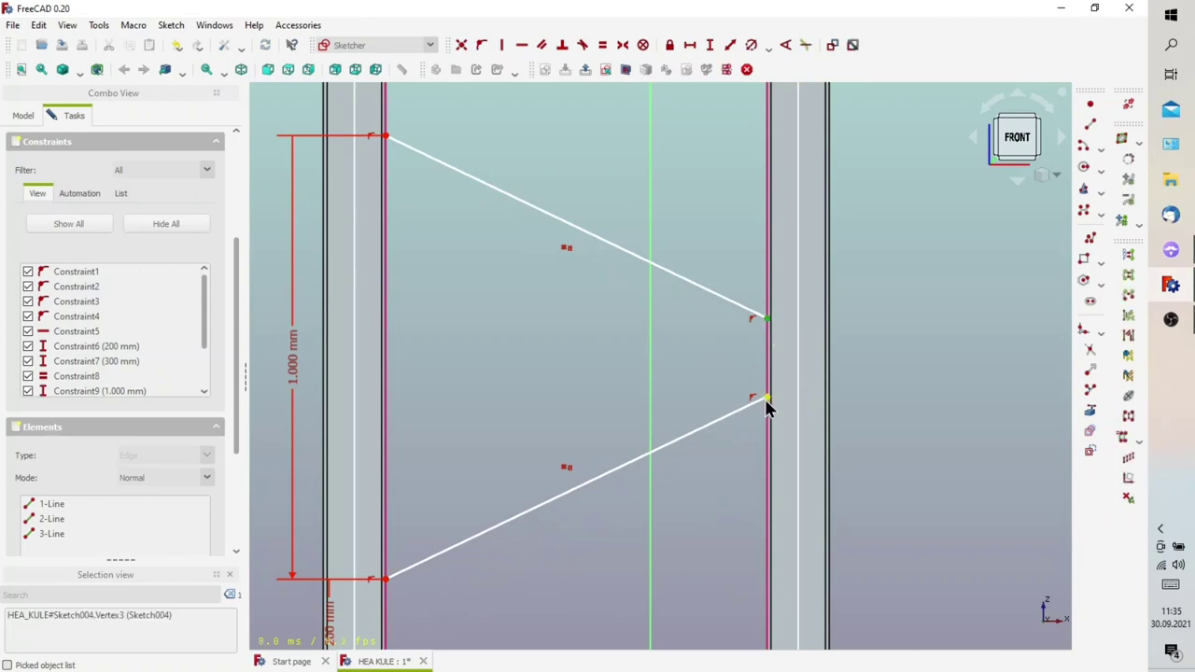
click(767, 400)
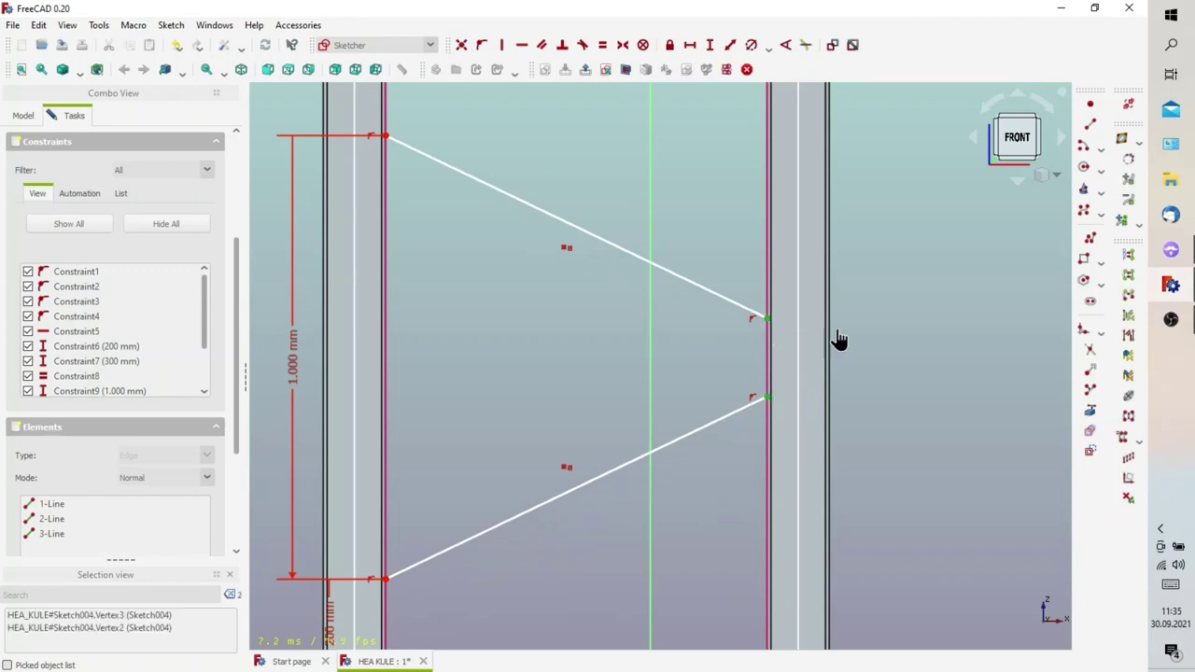
click(710, 45)
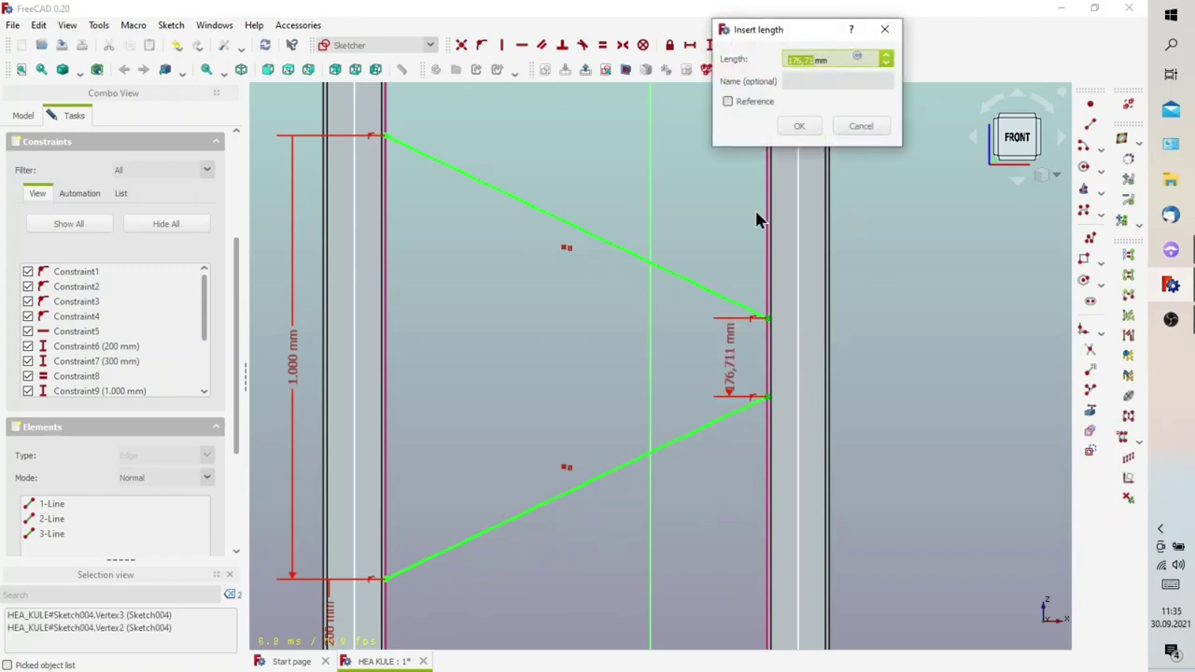
text(200)
key(Return)
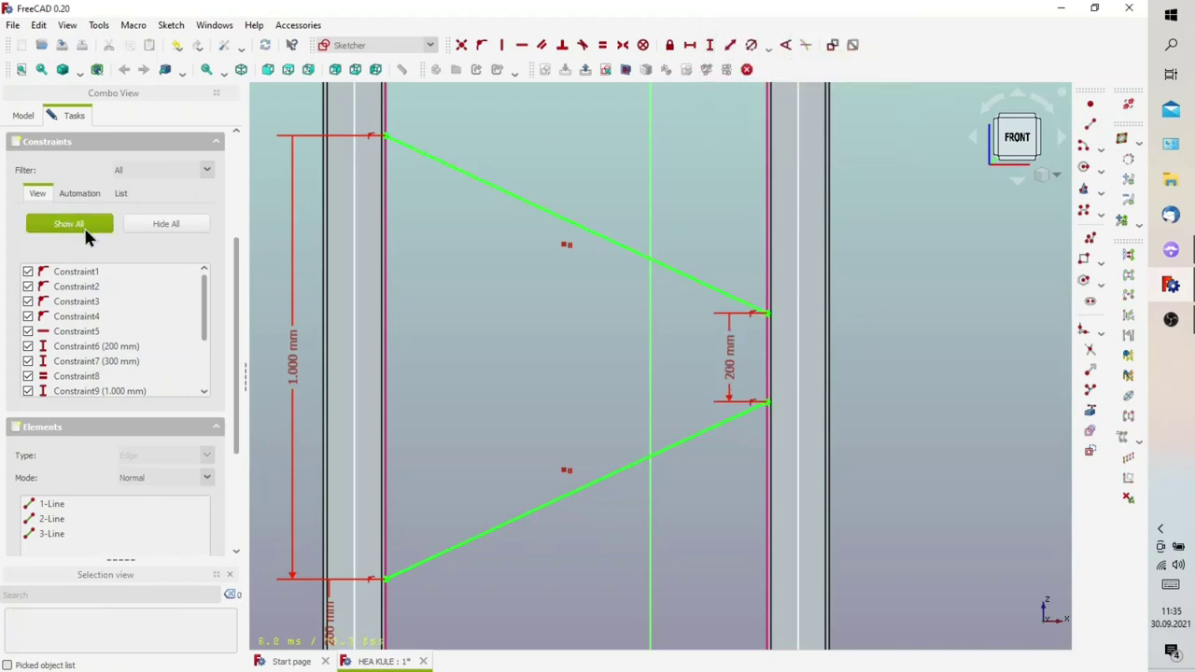
scroll(234, 246, up, 3)
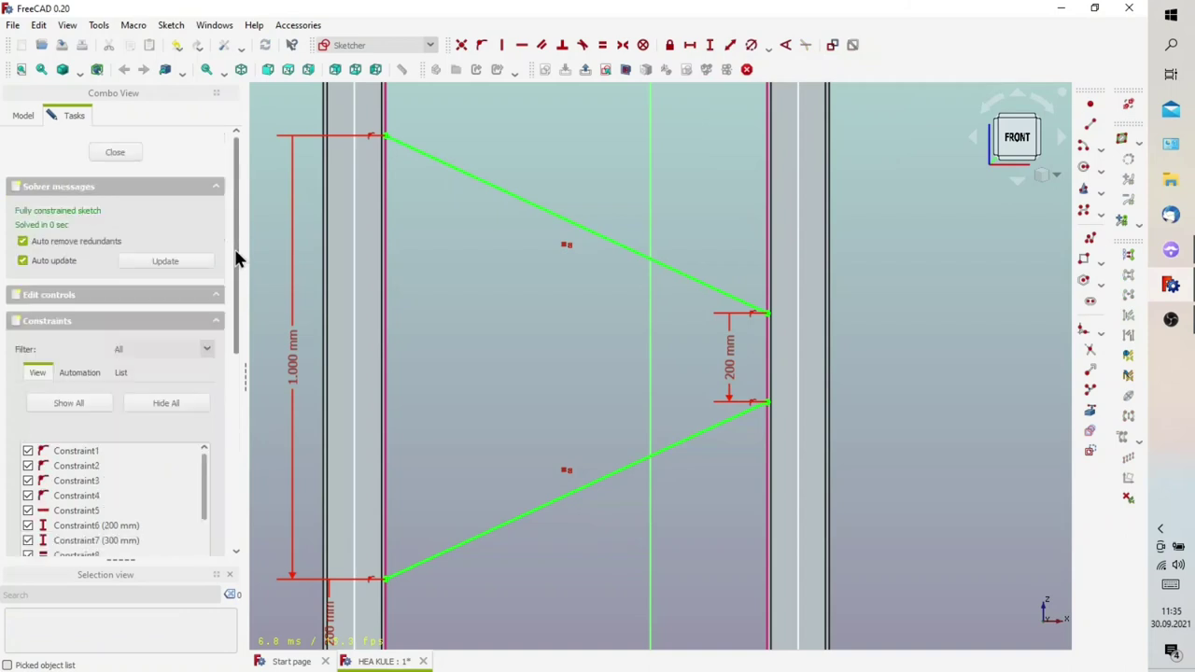
click(116, 153)
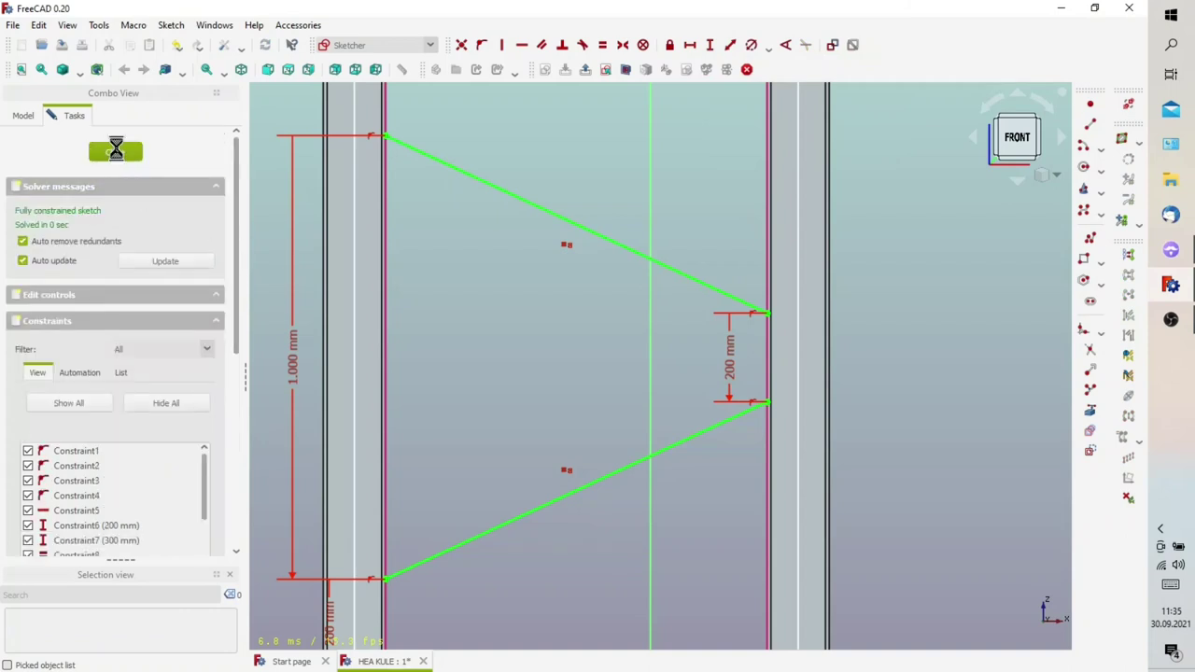
Change Sketch004's brace-end spacing and bottom offset dimensions to 160 mm
middle_drag(641, 426, 623, 417)
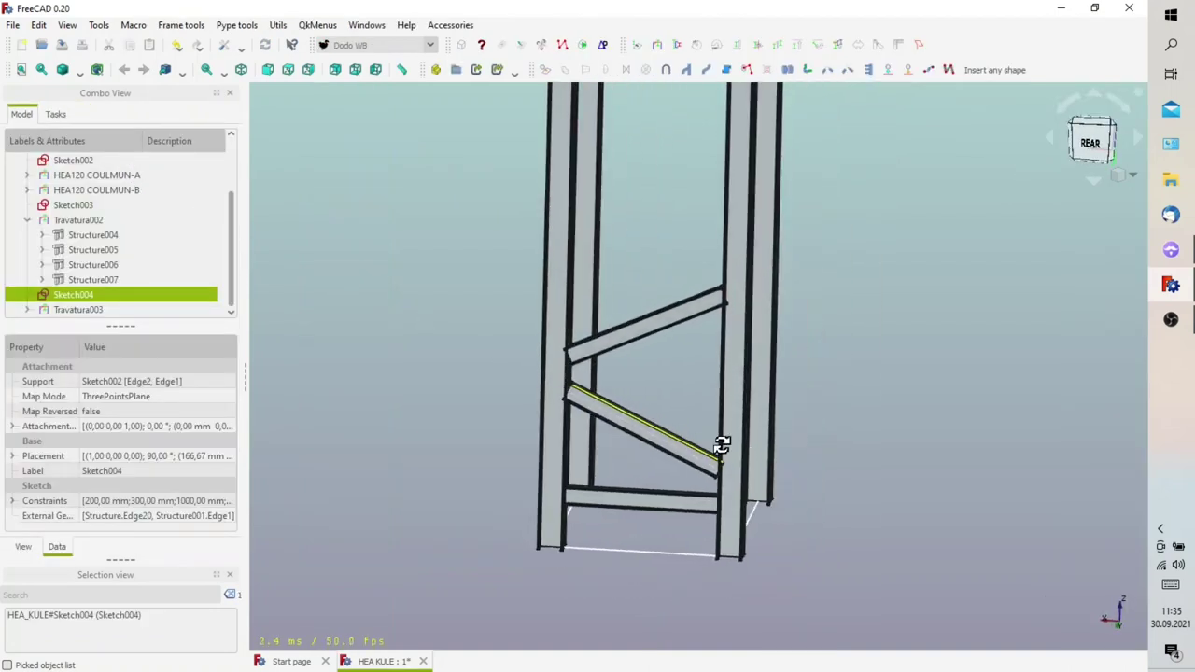
scroll(624, 417, up, 2)
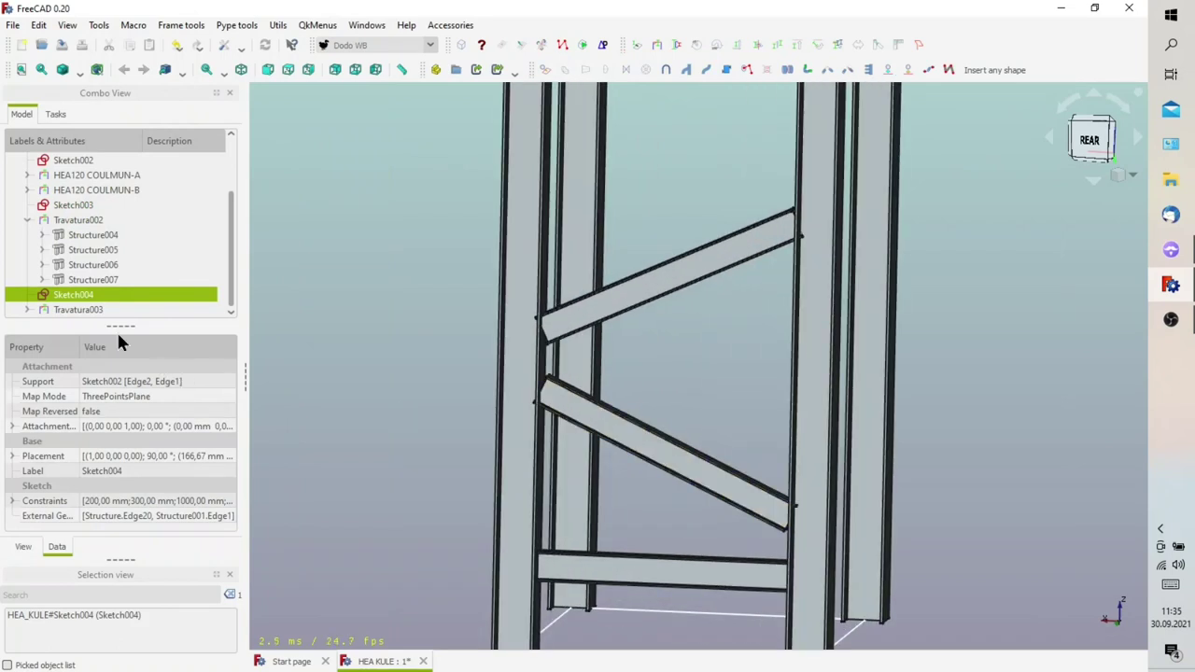
double_click(86, 295)
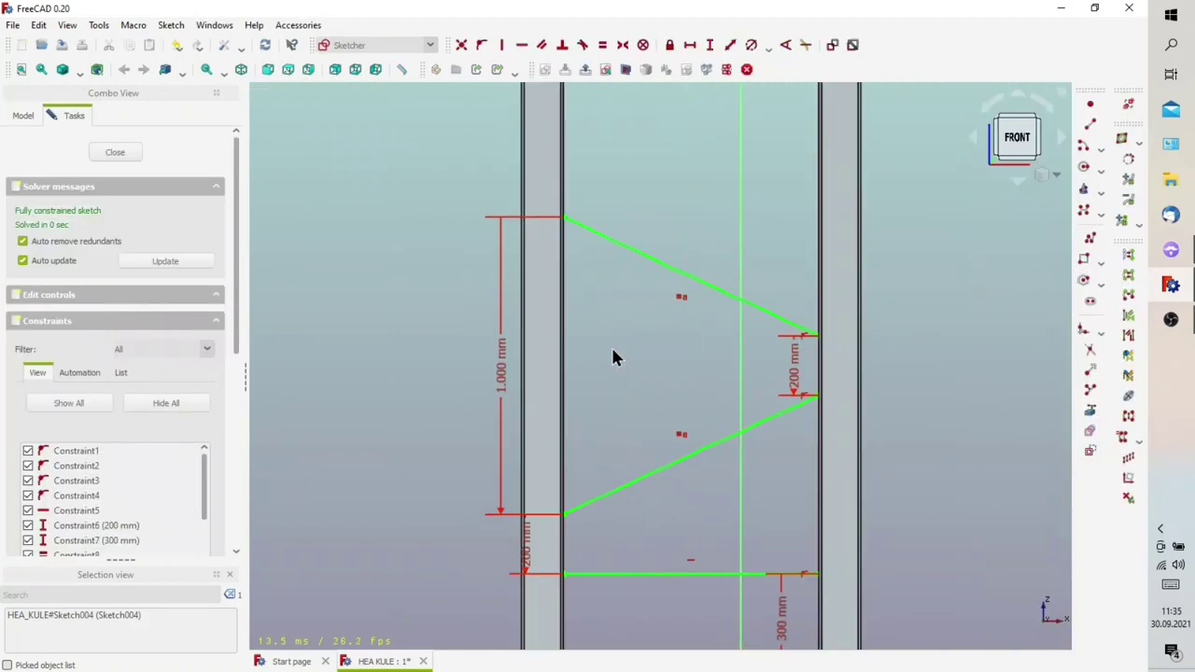
click(795, 387)
double_click(795, 384)
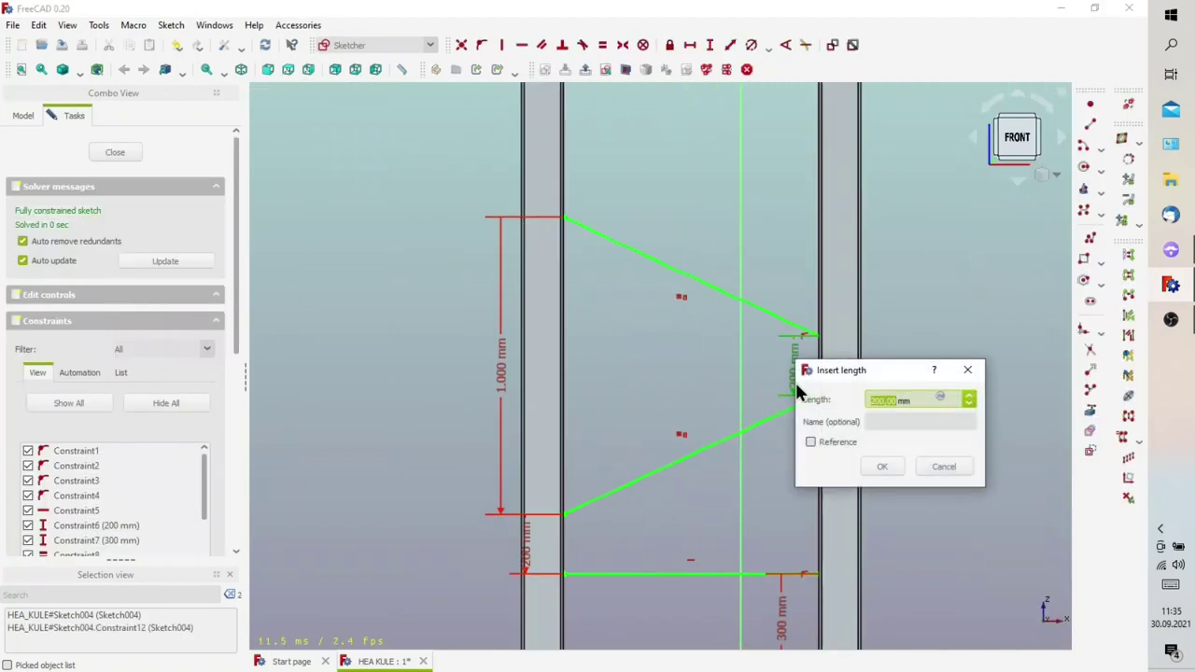
text(10)
key(Return)
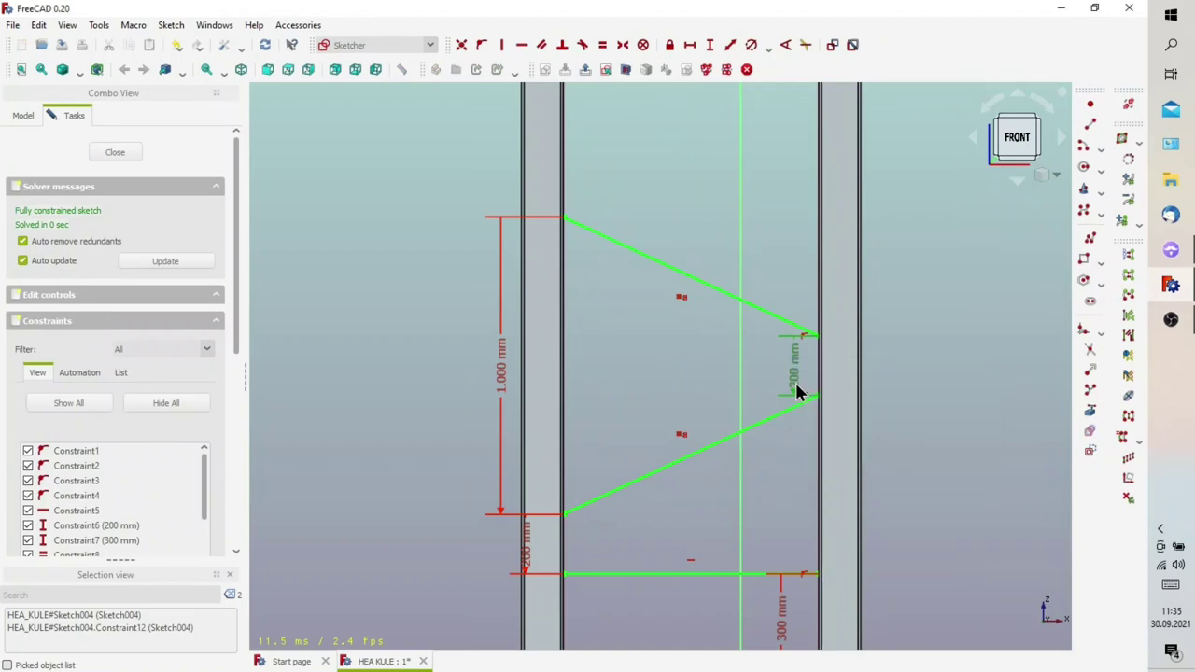
double_click(527, 559)
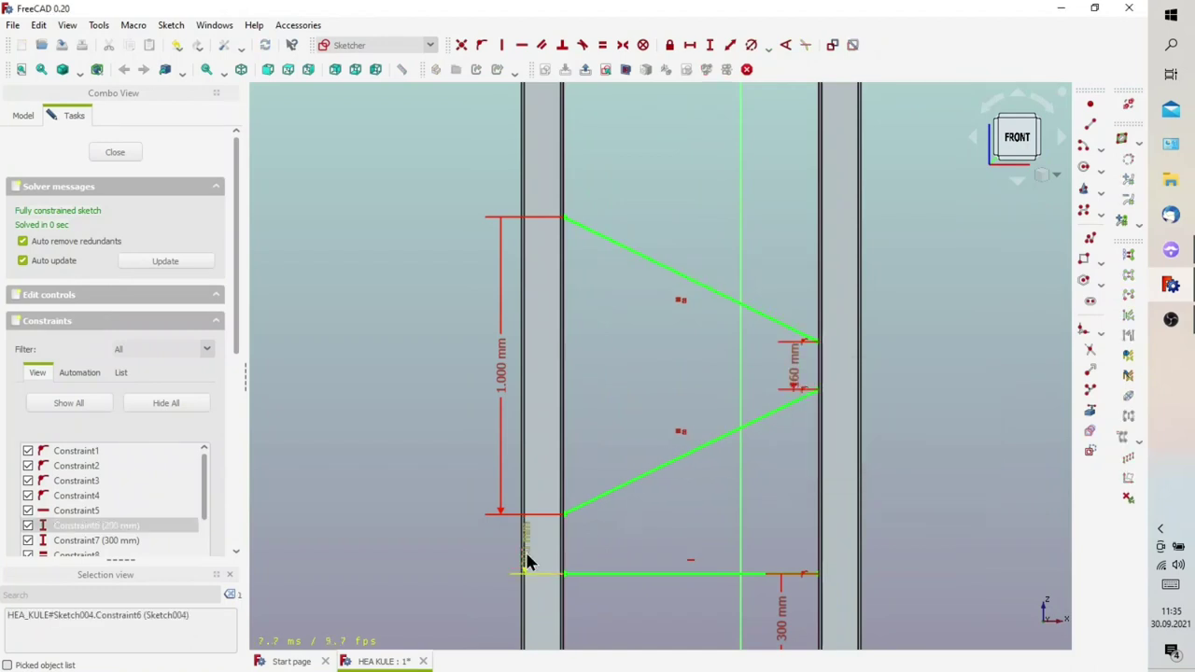
text(160)
key(Return)
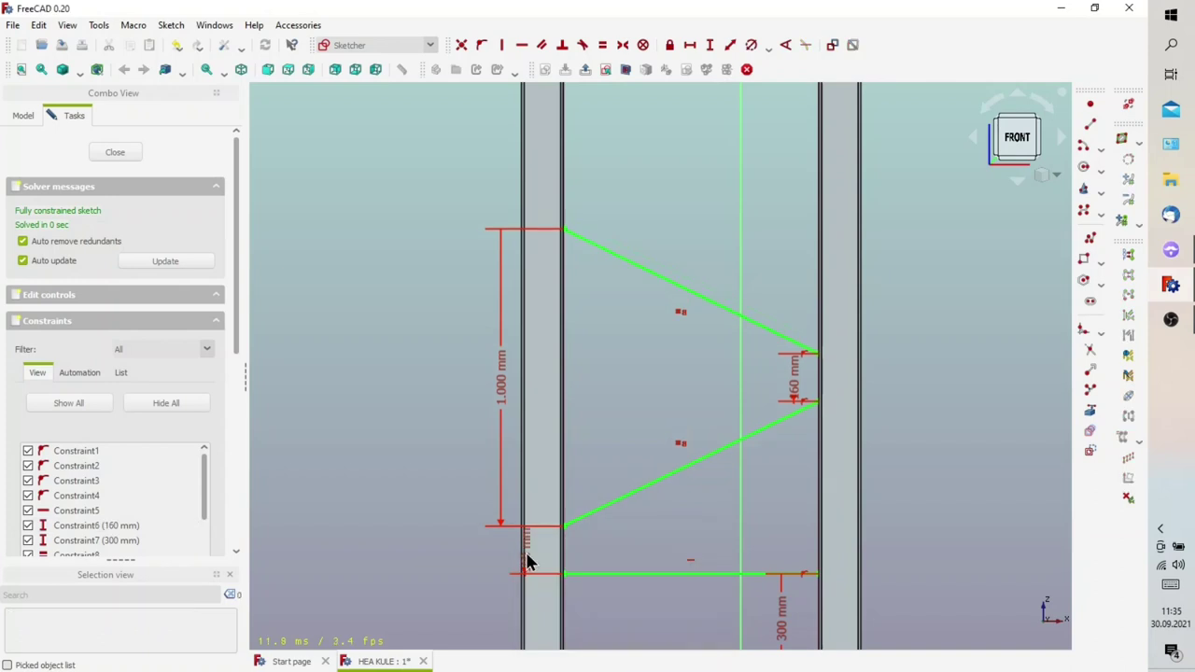
Close the sketch and orbit the tower to inspect the updated braces
click(135, 152)
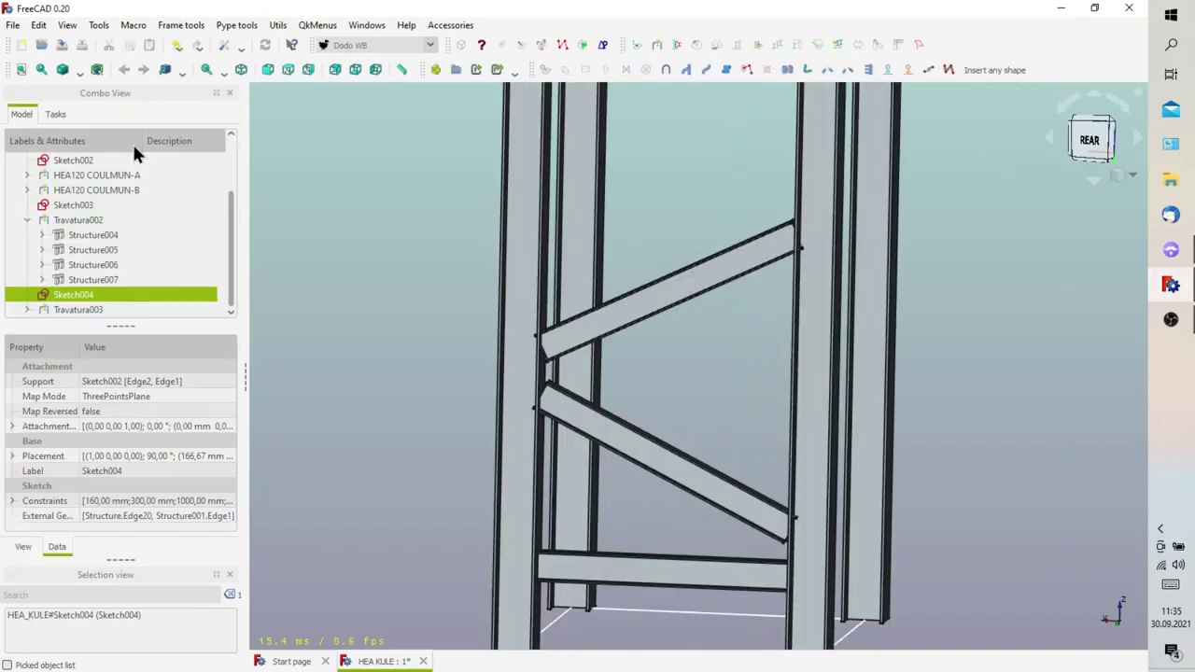
mouse_move(650, 344)
middle_down()
mouse_move(752, 429)
mouse_move(632, 413)
mouse_move(611, 366)
mouse_move(614, 334)
mouse_move(635, 315)
mouse_move(619, 326)
middle_up()
scroll(606, 378, up, 2)
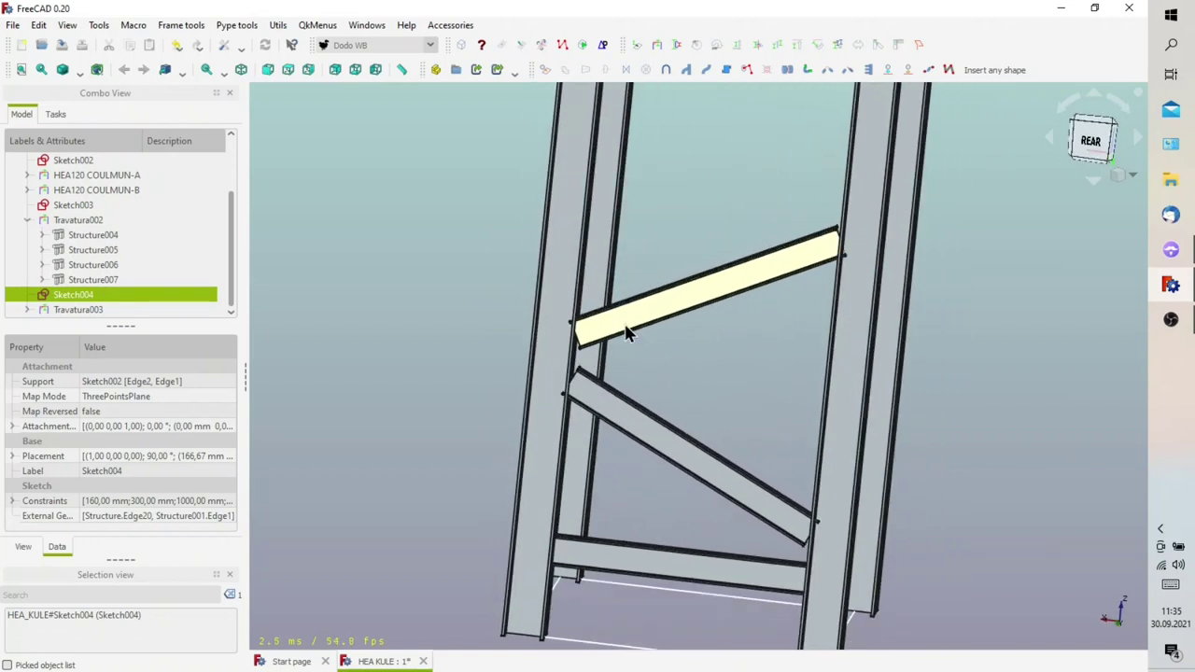
mouse_move(563, 214)
middle_down()
mouse_move(619, 233)
mouse_move(605, 241)
mouse_move(617, 250)
middle_up()
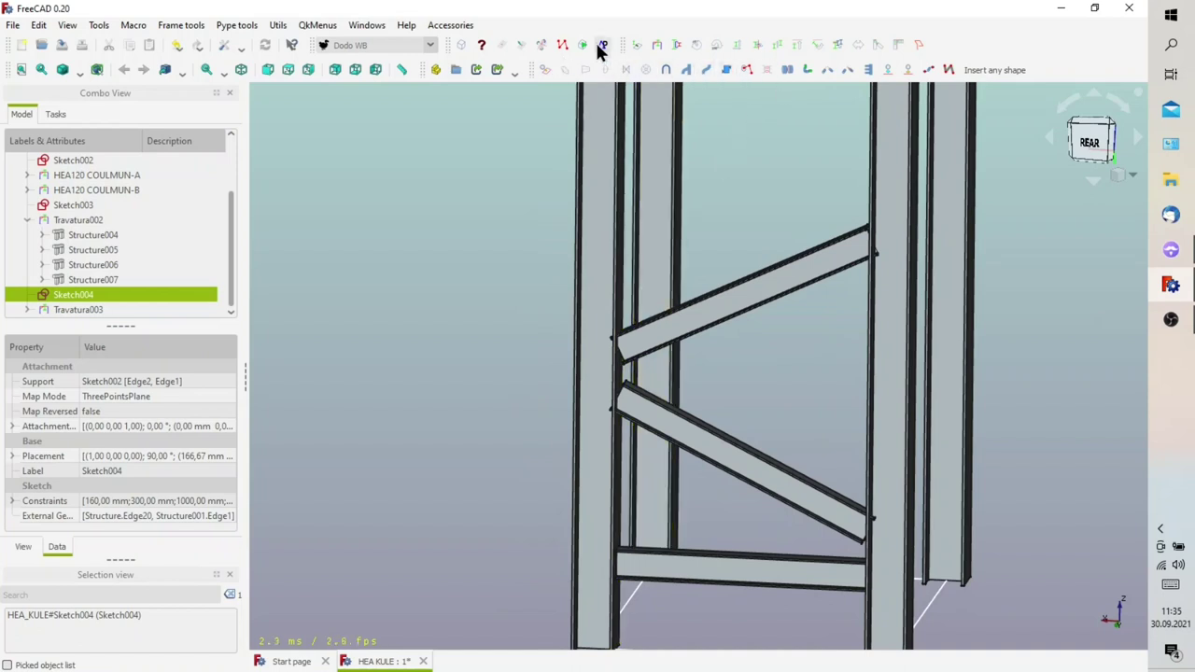
Extend the upper diagonal, lower diagonal and bottom horizontal braces to the left column face
click(656, 44)
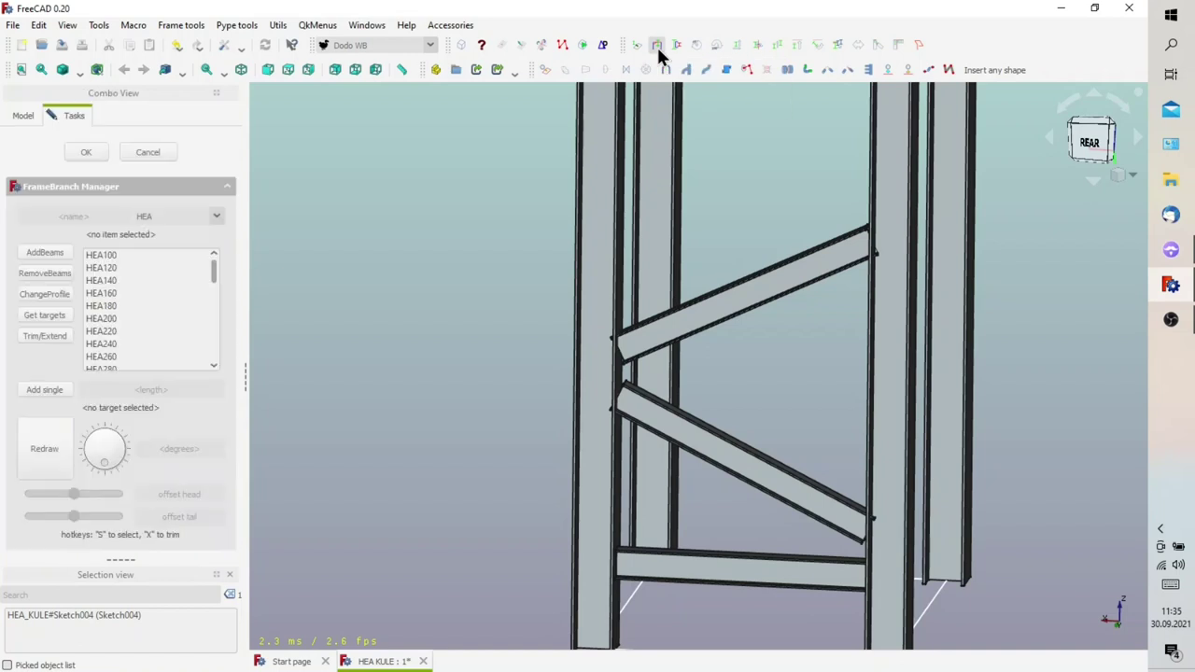
click(695, 325)
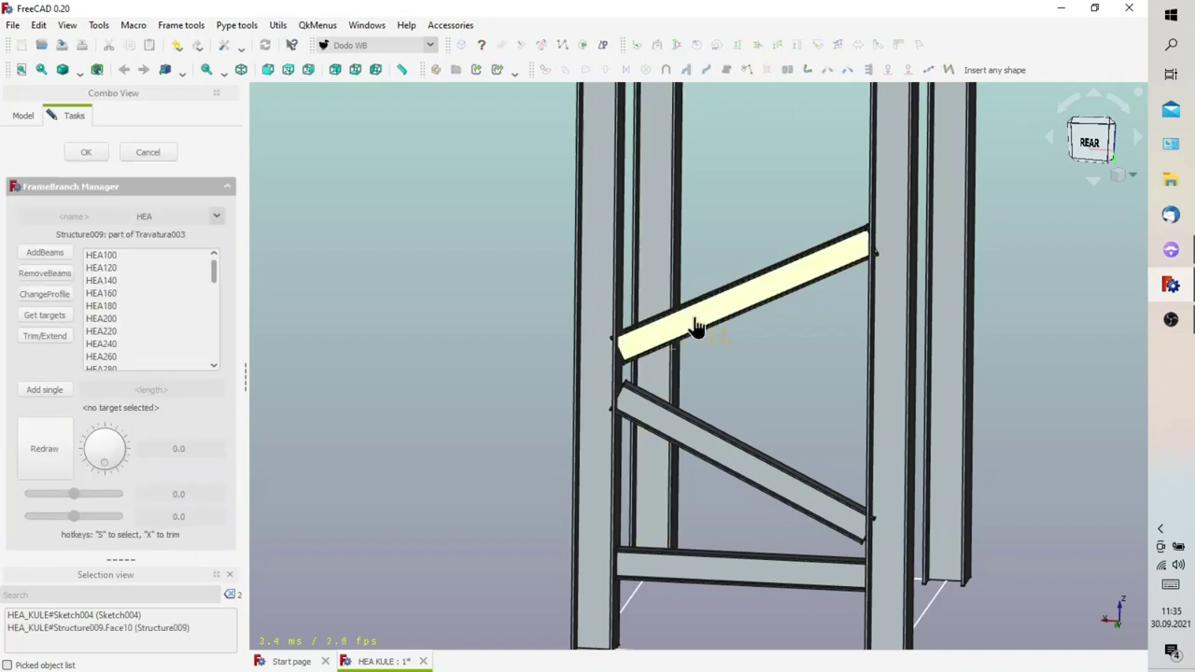
click(502, 324)
mouse_move(503, 324)
middle_down()
mouse_move(628, 378)
mouse_move(549, 373)
middle_up()
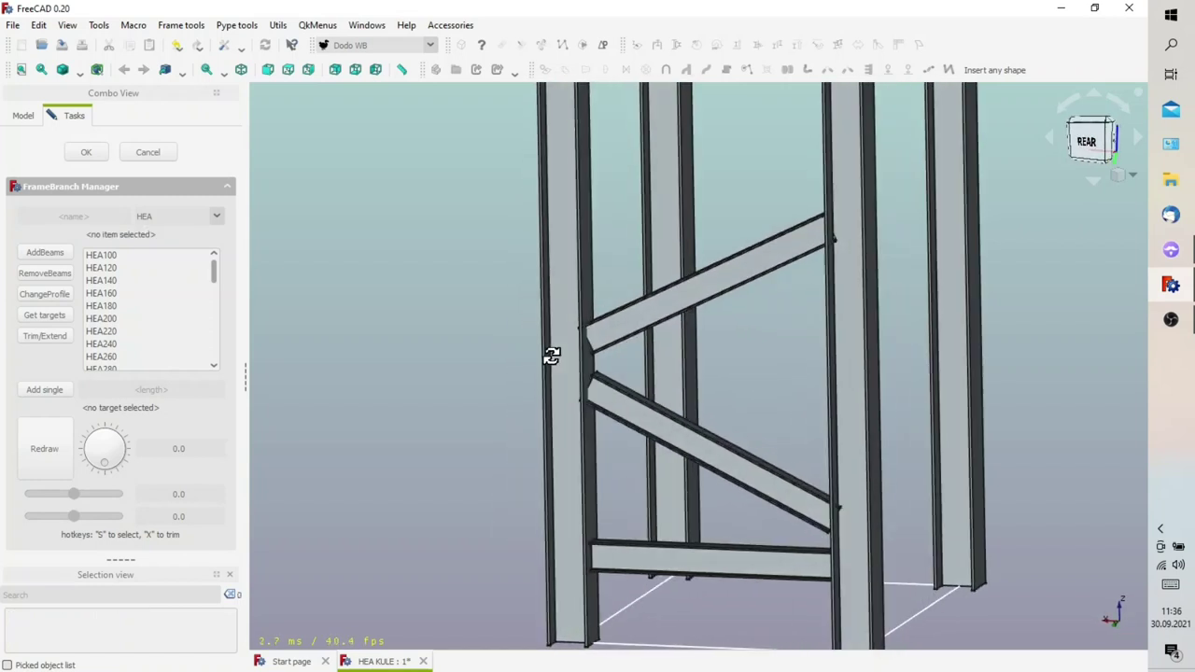
click(549, 373)
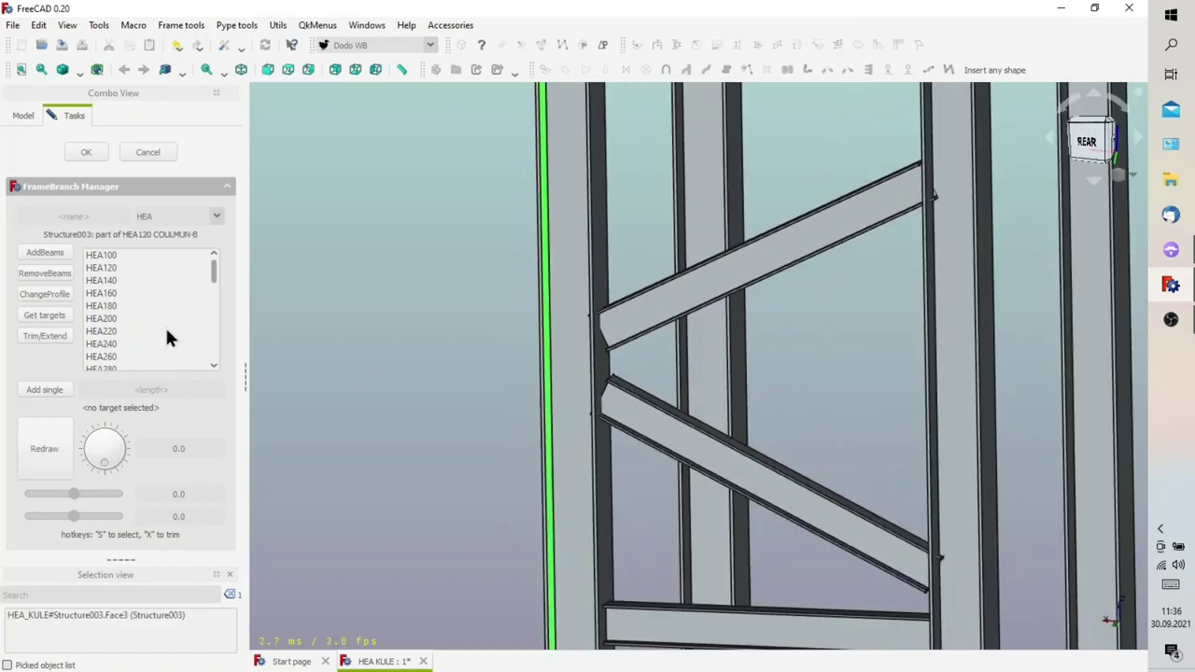
click(62, 315)
click(621, 328)
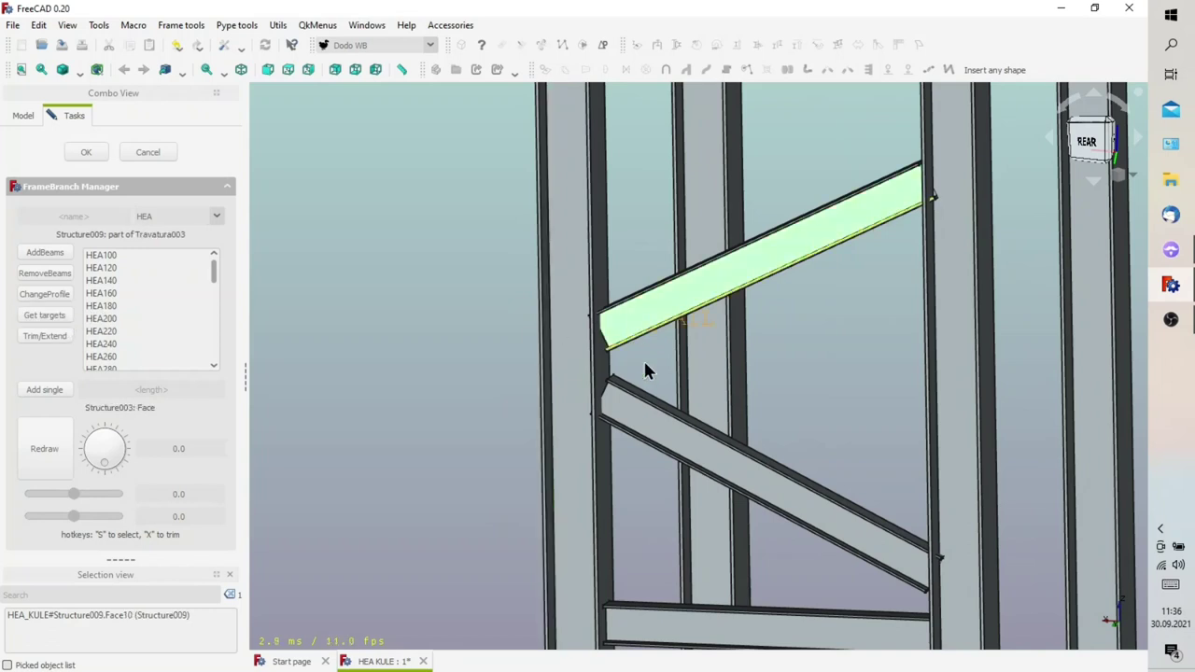
ctrl+click(651, 428)
ctrl+click(664, 630)
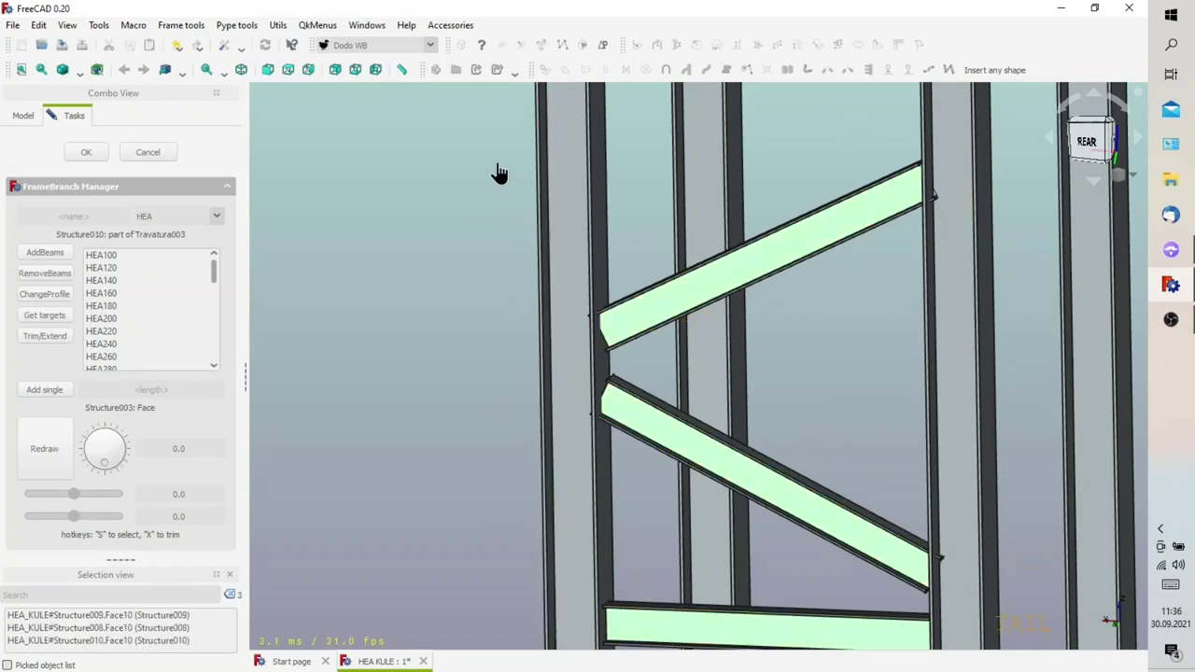
click(43, 337)
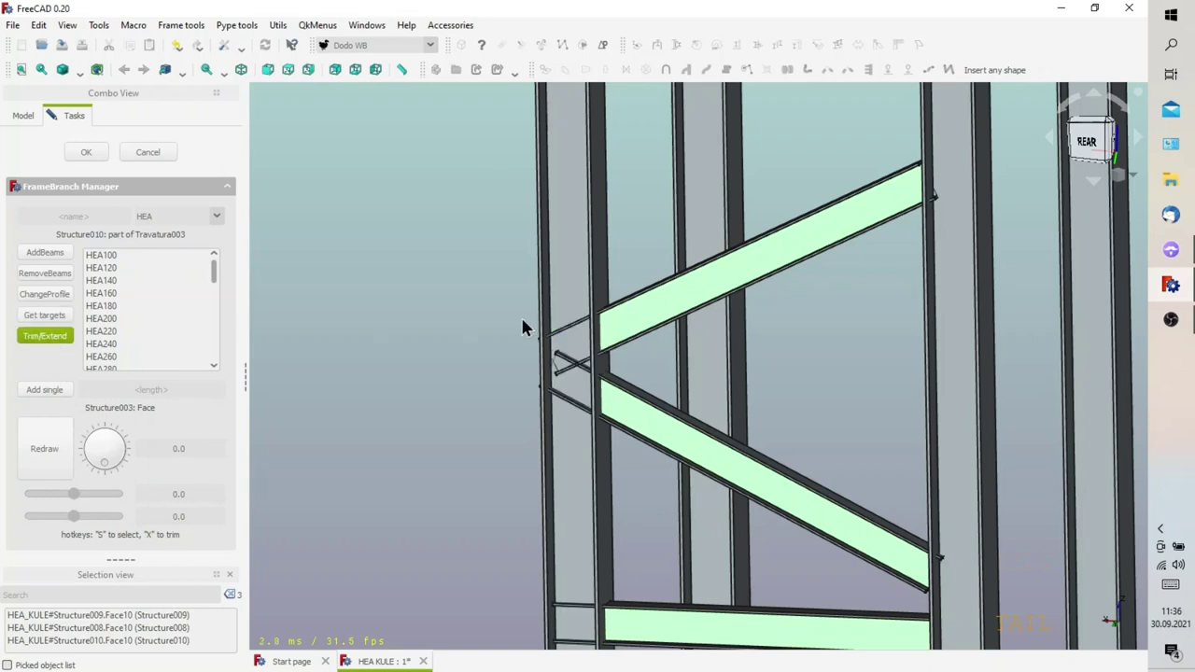
scroll(616, 336, down, 3)
middle_drag(708, 348, 901, 229)
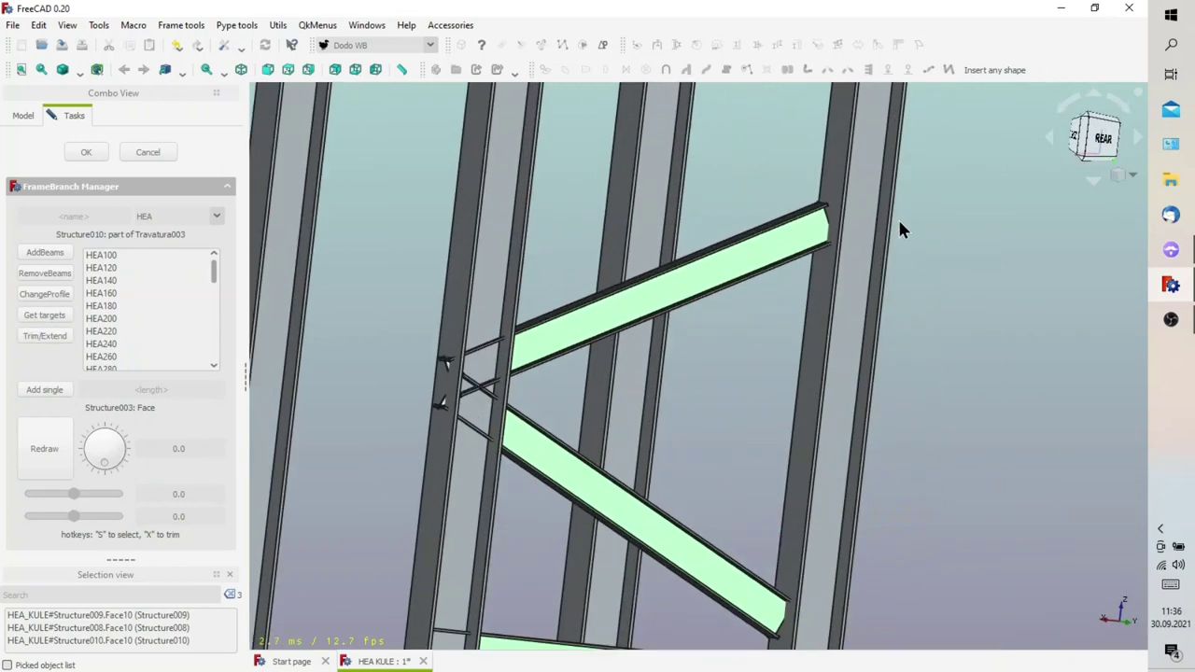
Trim the three braces against the right column face and close the beam manager
click(884, 233)
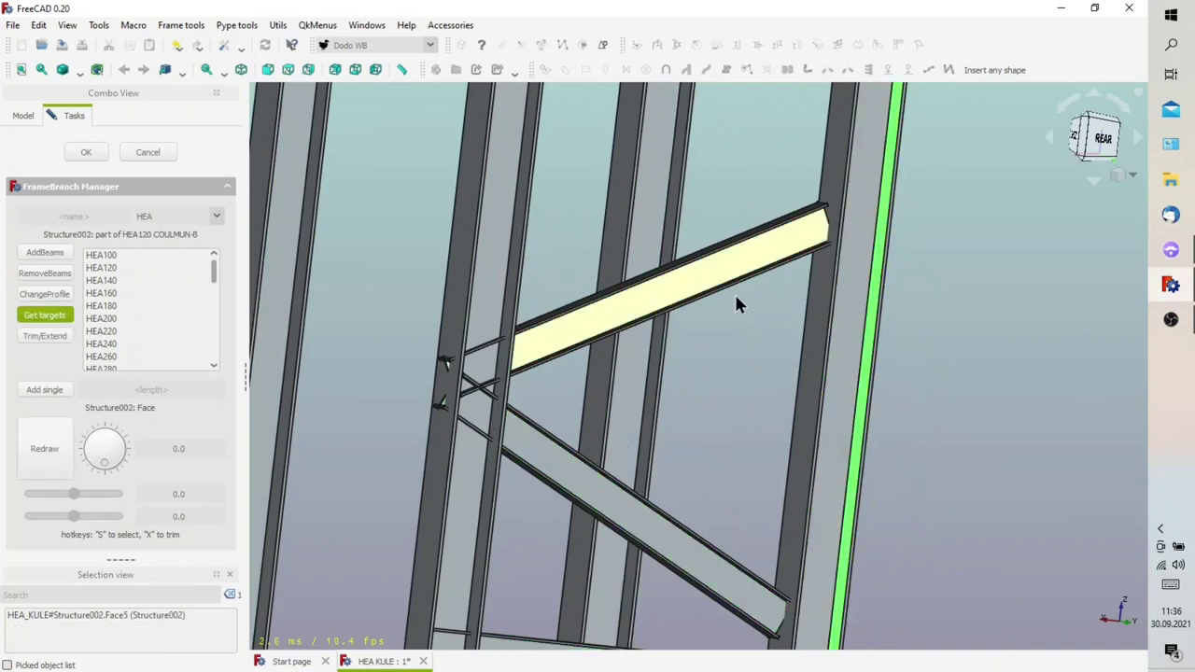
click(949, 288)
mouse_move(948, 288)
middle_down()
mouse_move(762, 384)
mouse_move(765, 325)
middle_up()
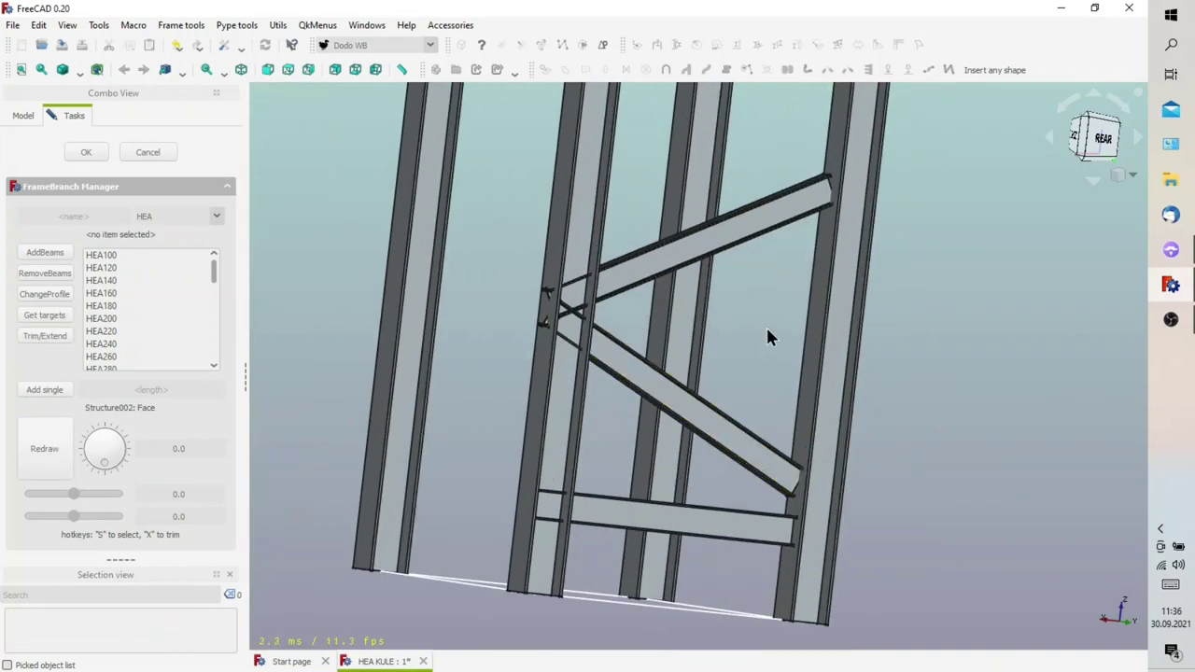
click(789, 207)
click(758, 469)
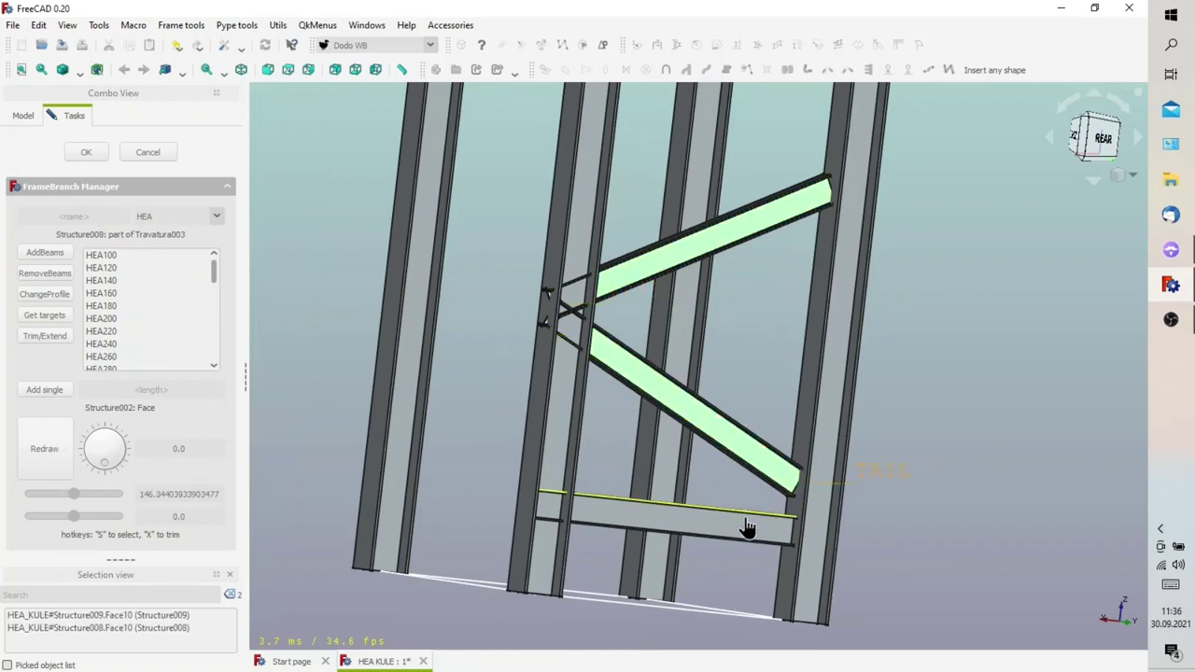
click(739, 534)
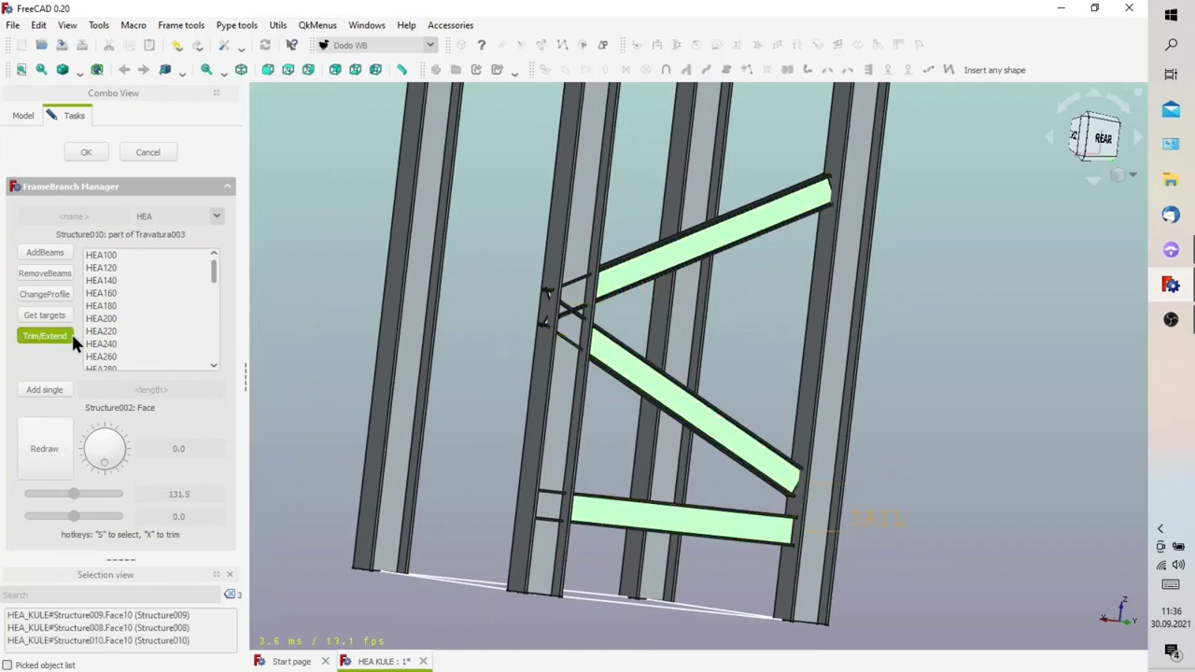
click(71, 336)
middle_drag(850, 339, 744, 360)
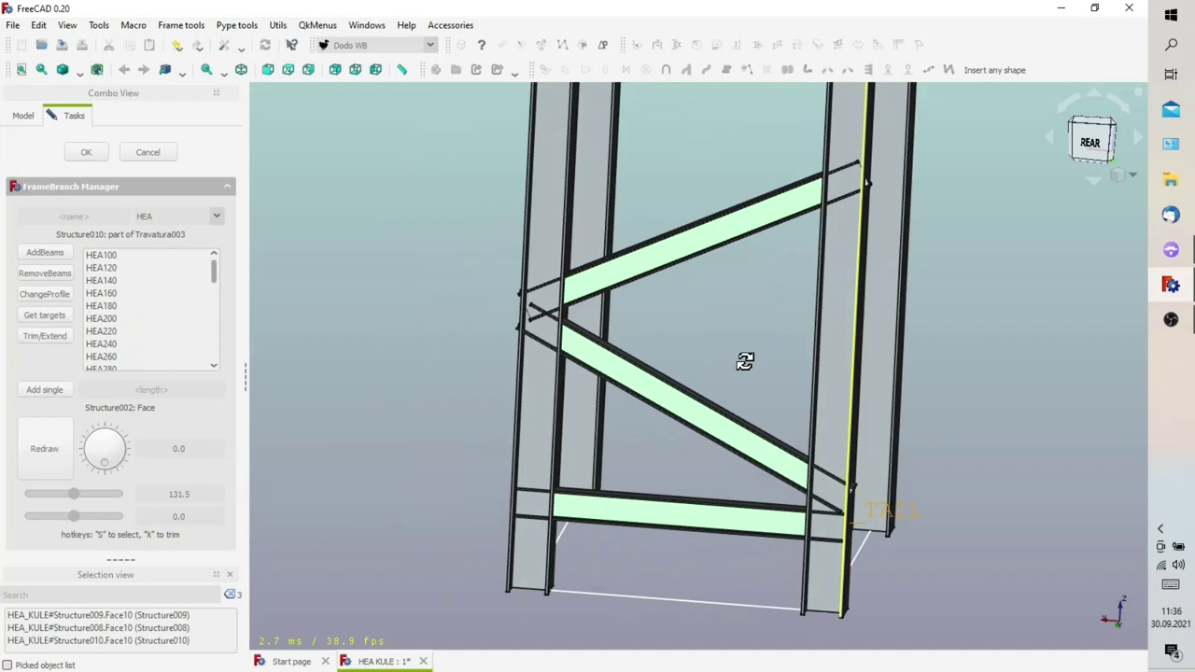
click(131, 152)
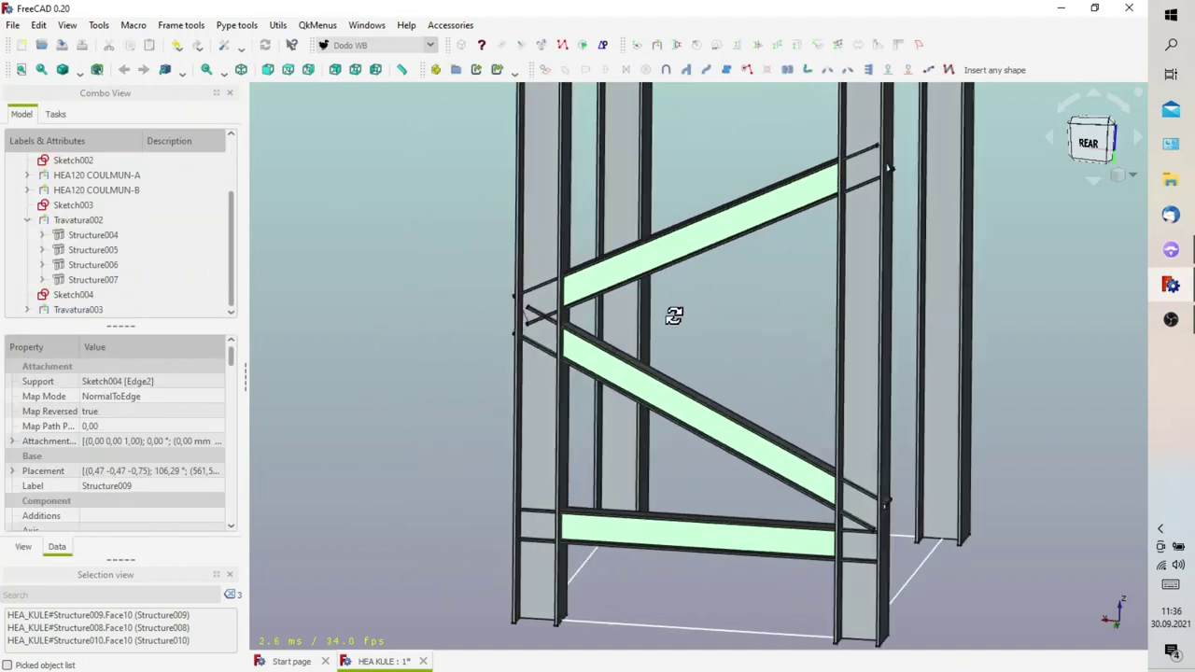
Zoom out to the whole frame and switch to the Sketcher workbench
mouse_move(672, 312)
middle_down()
mouse_move(644, 350)
mouse_move(727, 329)
middle_up()
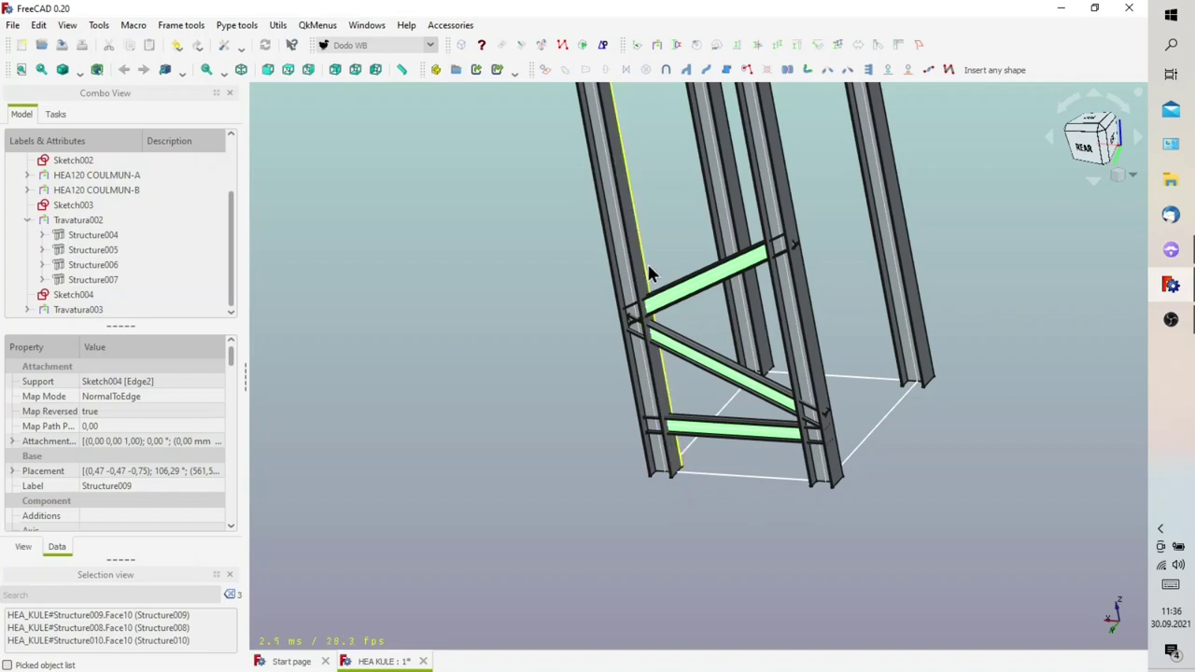
scroll(801, 203, down, 1)
click(395, 44)
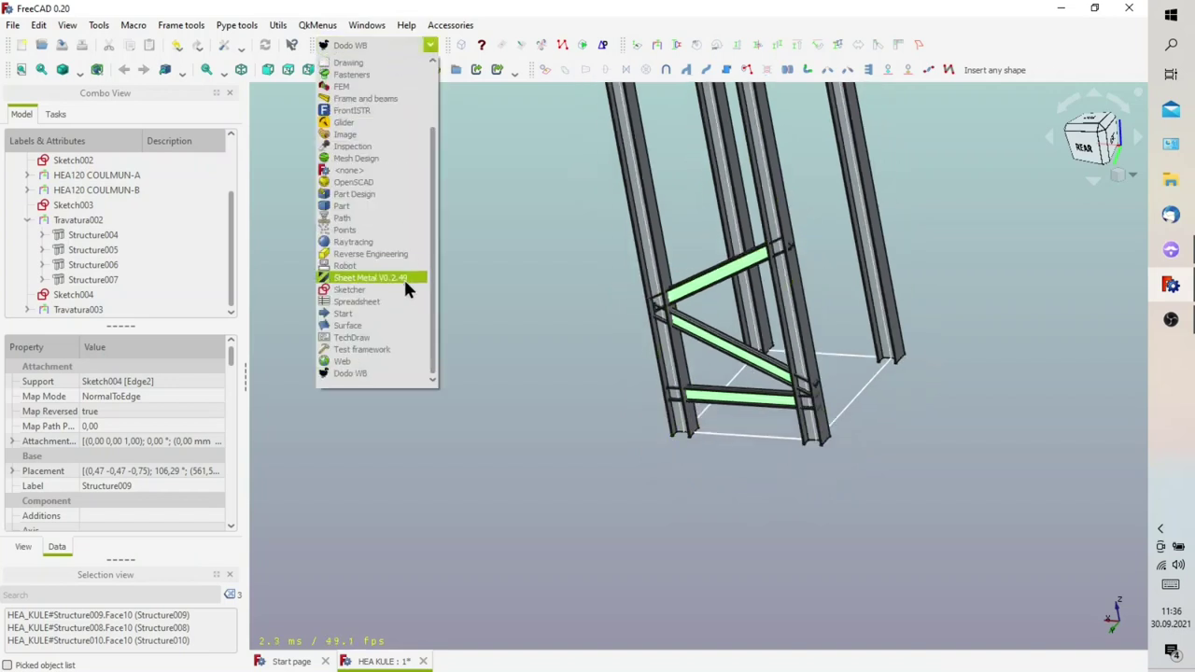
click(399, 285)
Select the frame's base Sketch and create a new sketch on it
scroll(557, 286, down, 2)
scroll(560, 296, down, 2)
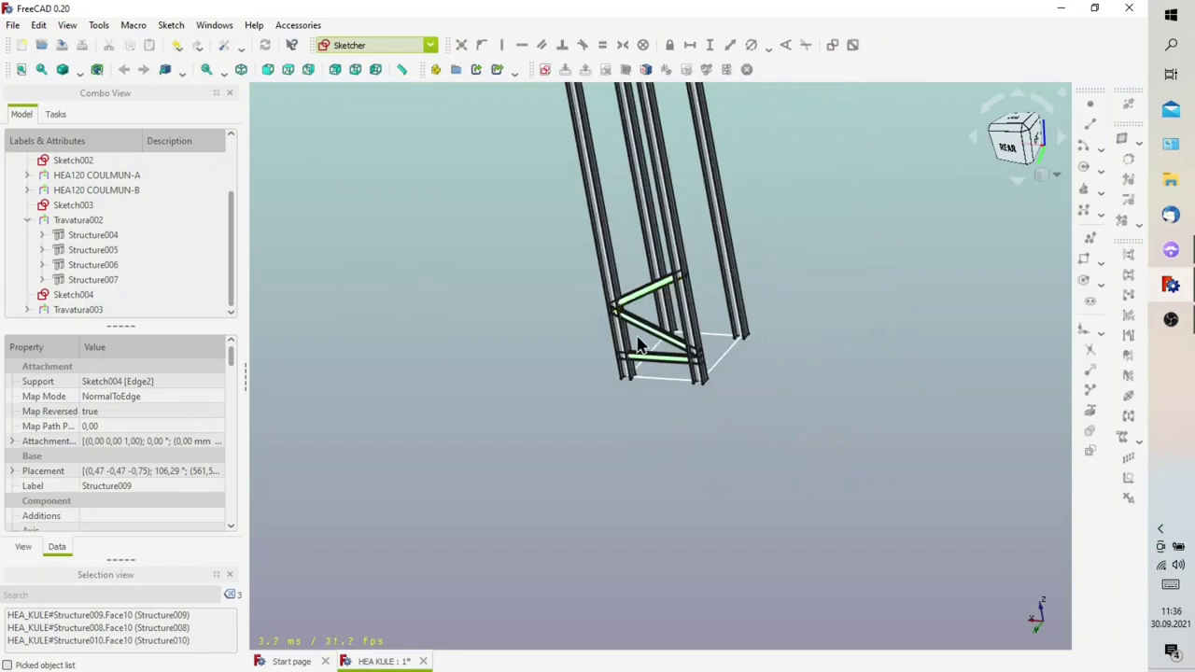
scroll(644, 401, up, 2)
scroll(643, 405, up, 2)
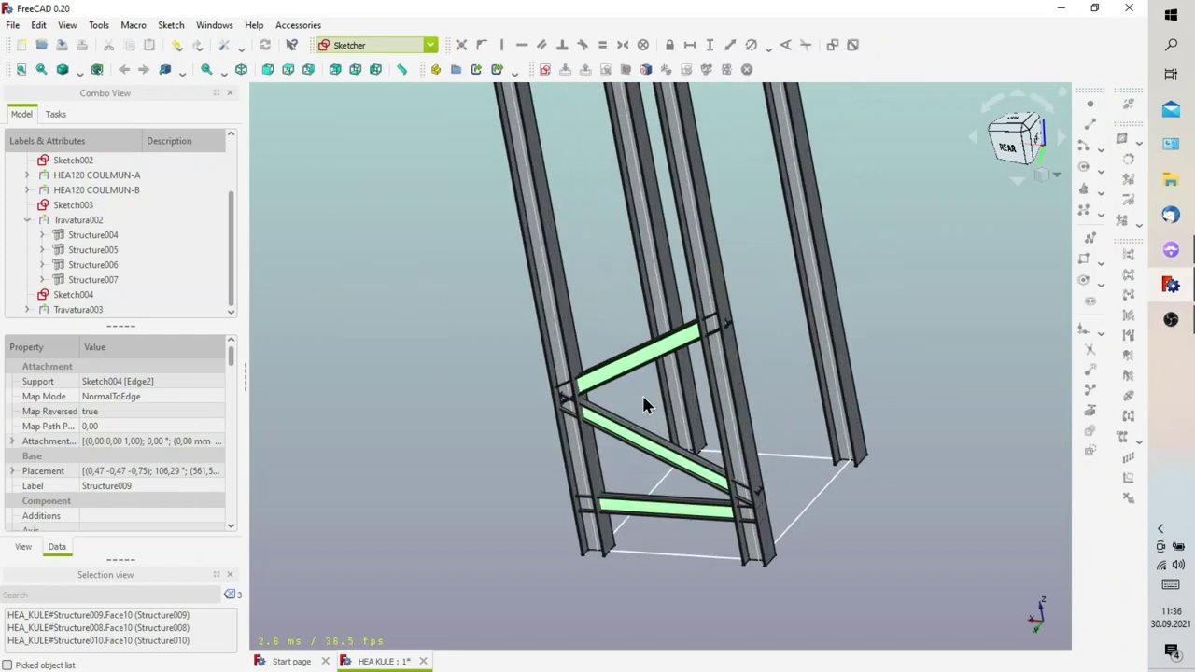
scroll(618, 373, up, 2)
scroll(634, 364, up, 2)
mouse_move(634, 364)
middle_down()
mouse_move(641, 339)
mouse_move(619, 346)
mouse_move(634, 364)
mouse_move(608, 364)
mouse_move(640, 382)
middle_up()
scroll(616, 432, down, 2)
scroll(618, 539, down, 2)
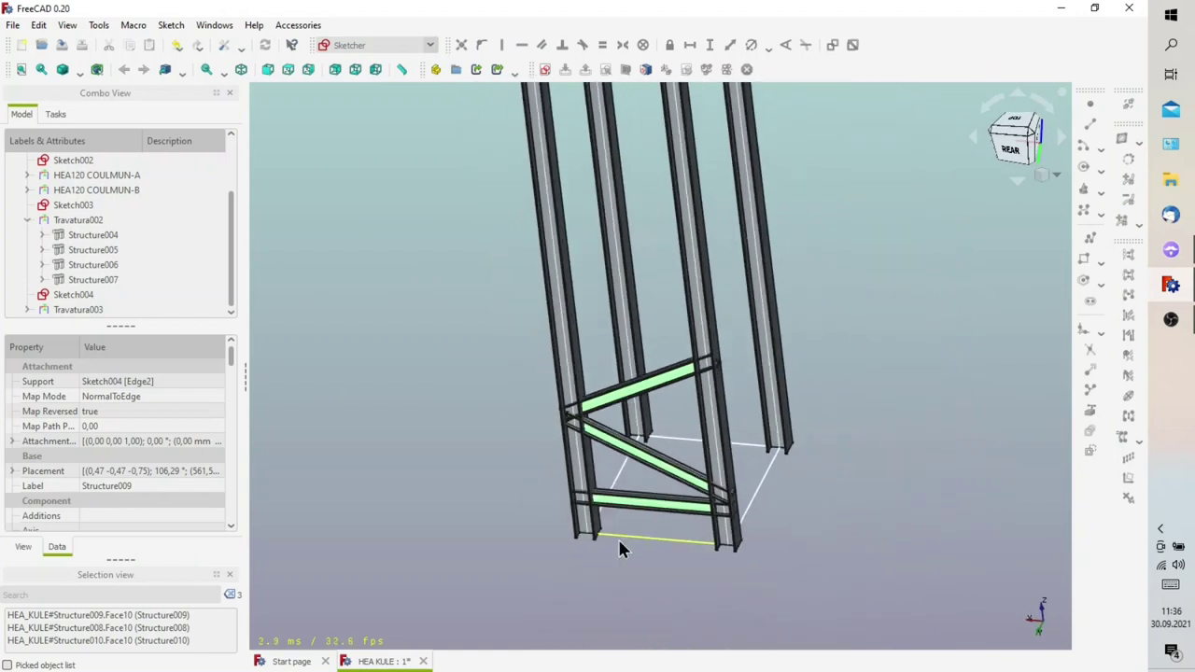
scroll(619, 546, up, 2)
scroll(134, 223, up, 2)
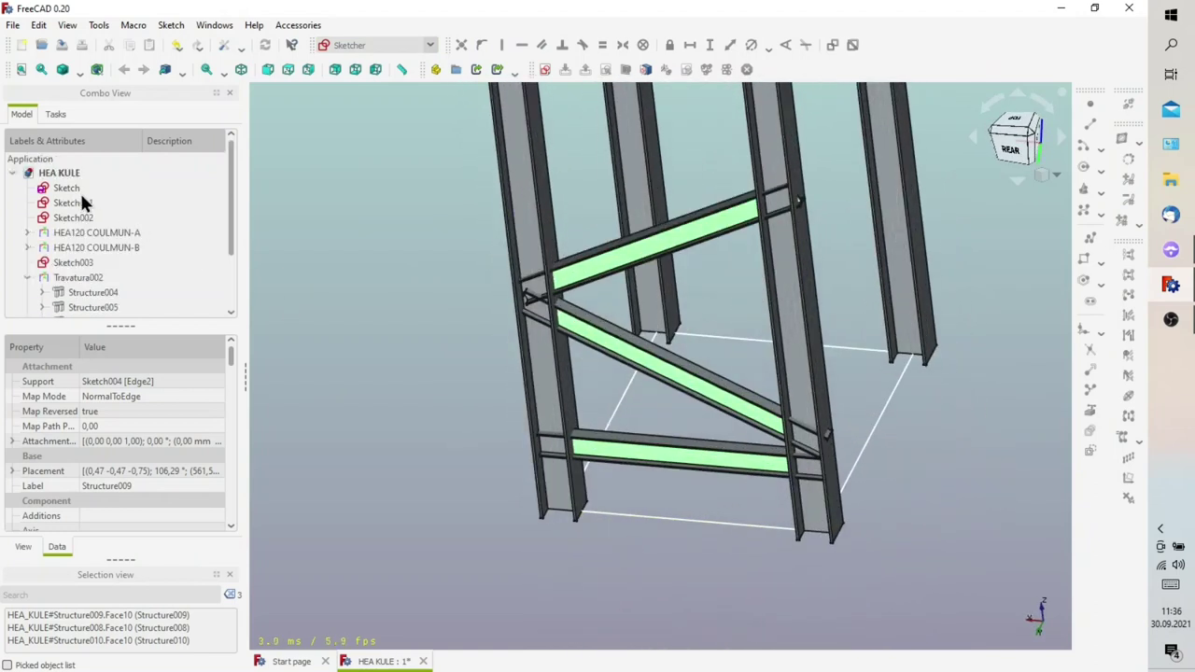
click(71, 187)
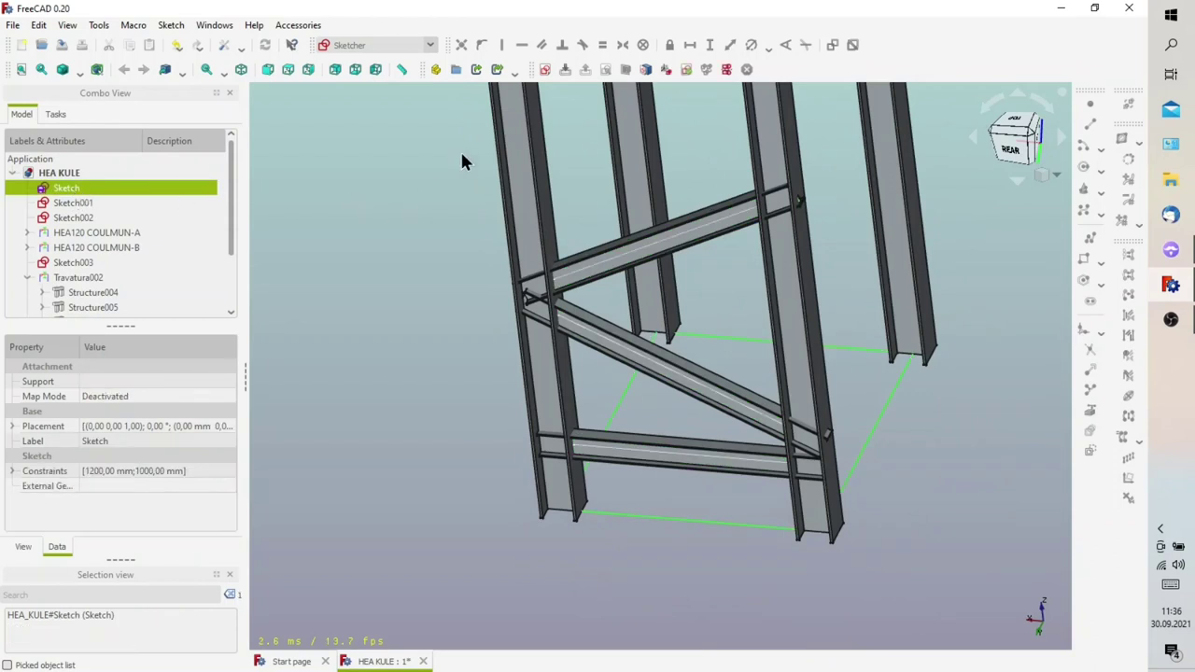
click(545, 71)
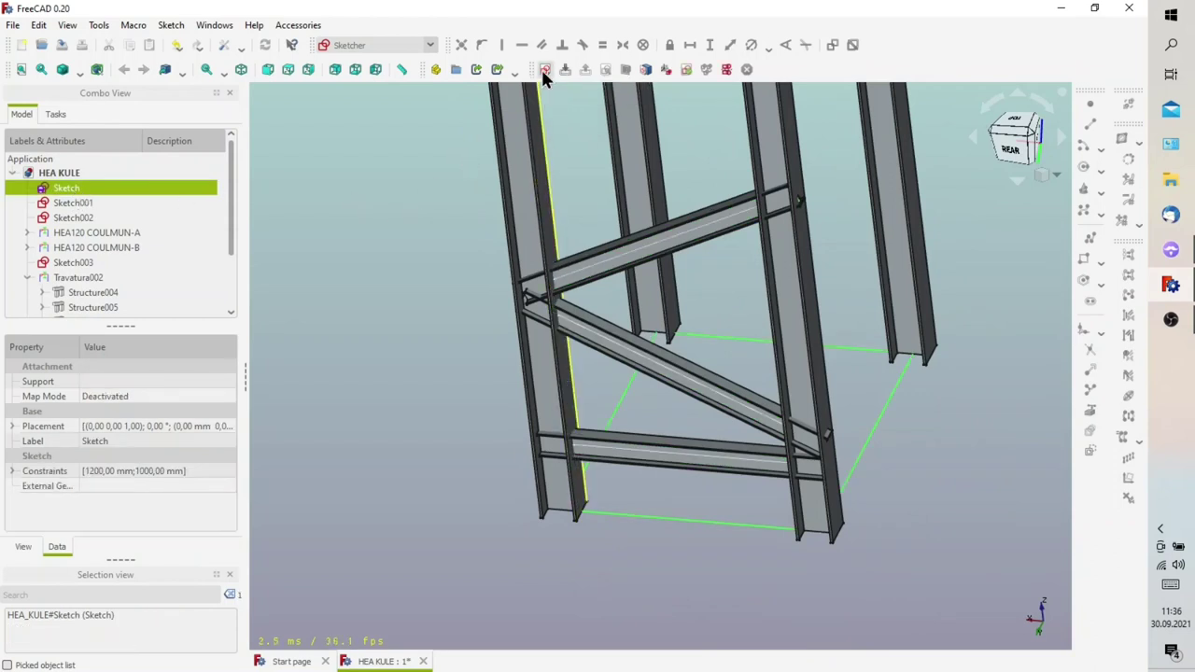
Accept the attachment and start editing the new Sketch005 in a tilted view
click(581, 363)
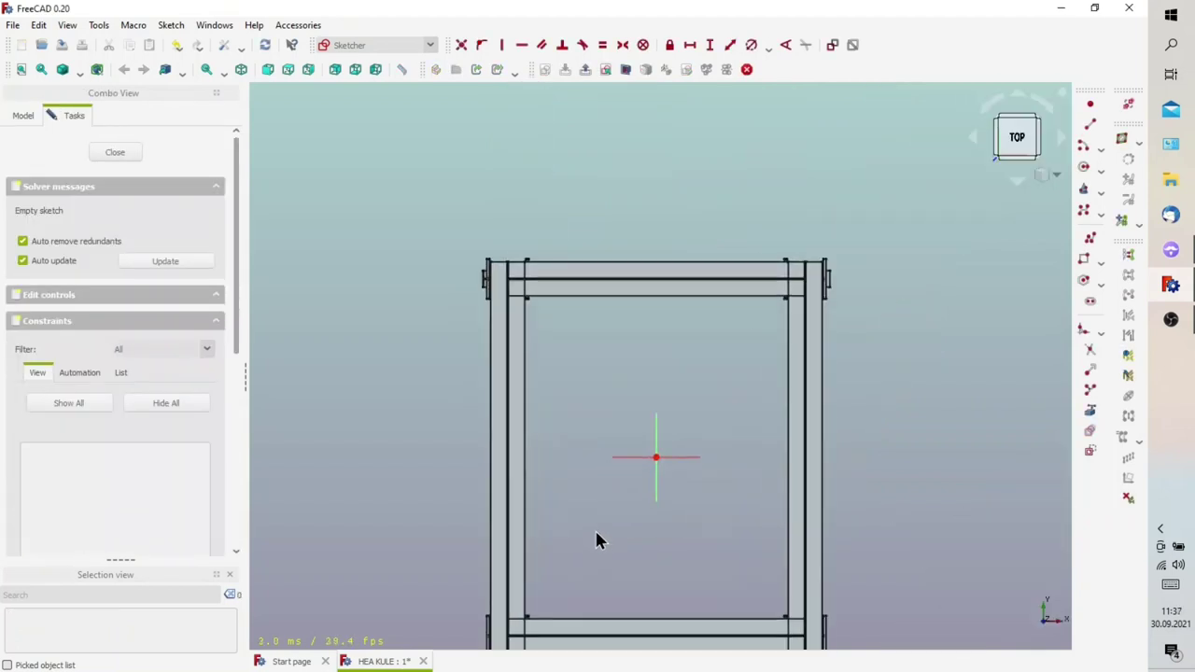
scroll(594, 529, up, 3)
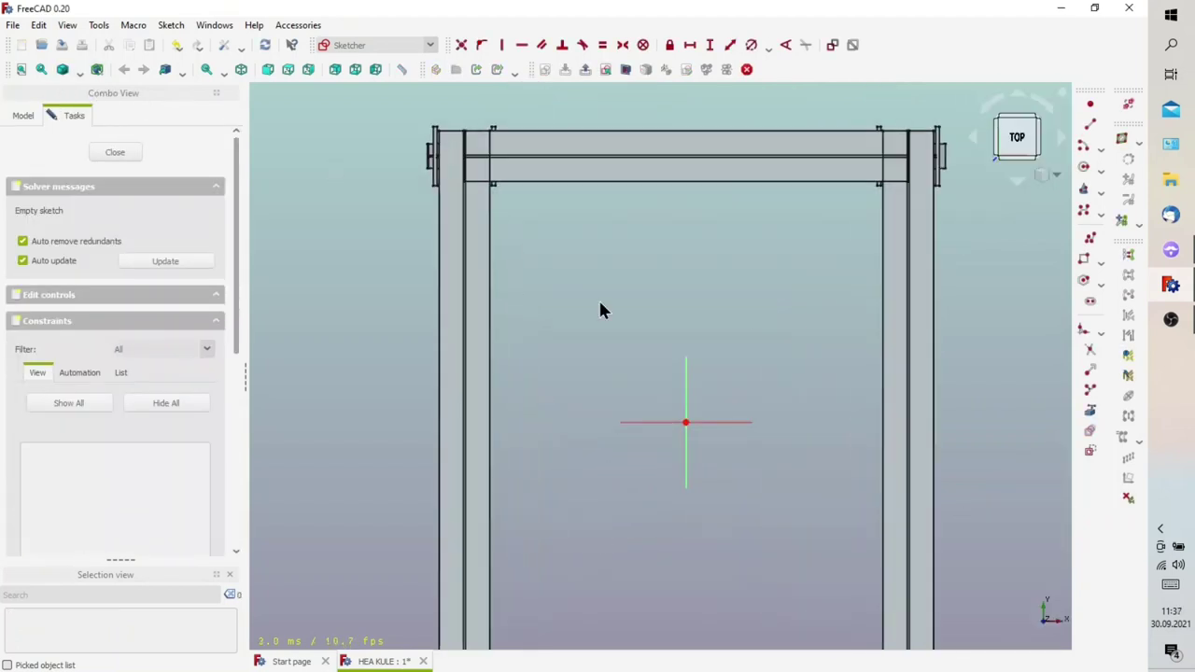
mouse_move(600, 311)
middle_down()
mouse_move(592, 336)
mouse_move(588, 327)
middle_up()
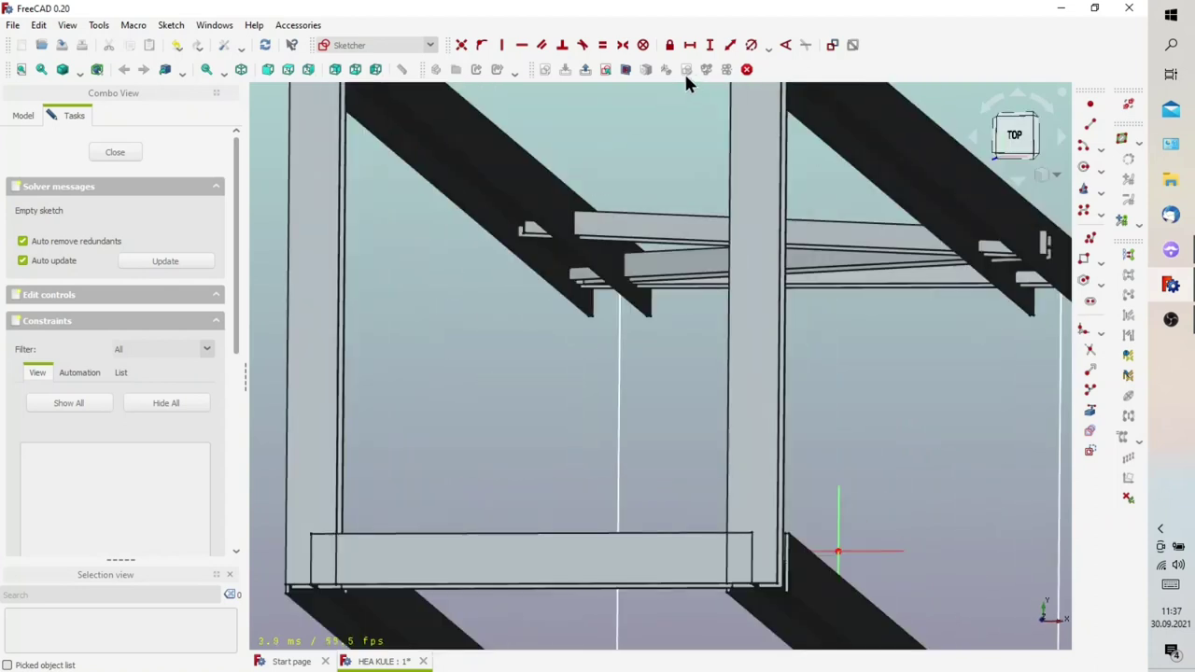
Link Structure002 and Structure003 beam edges as external geometry, then close the sketch
click(1090, 413)
scroll(653, 318, up, 2)
scroll(634, 308, up, 2)
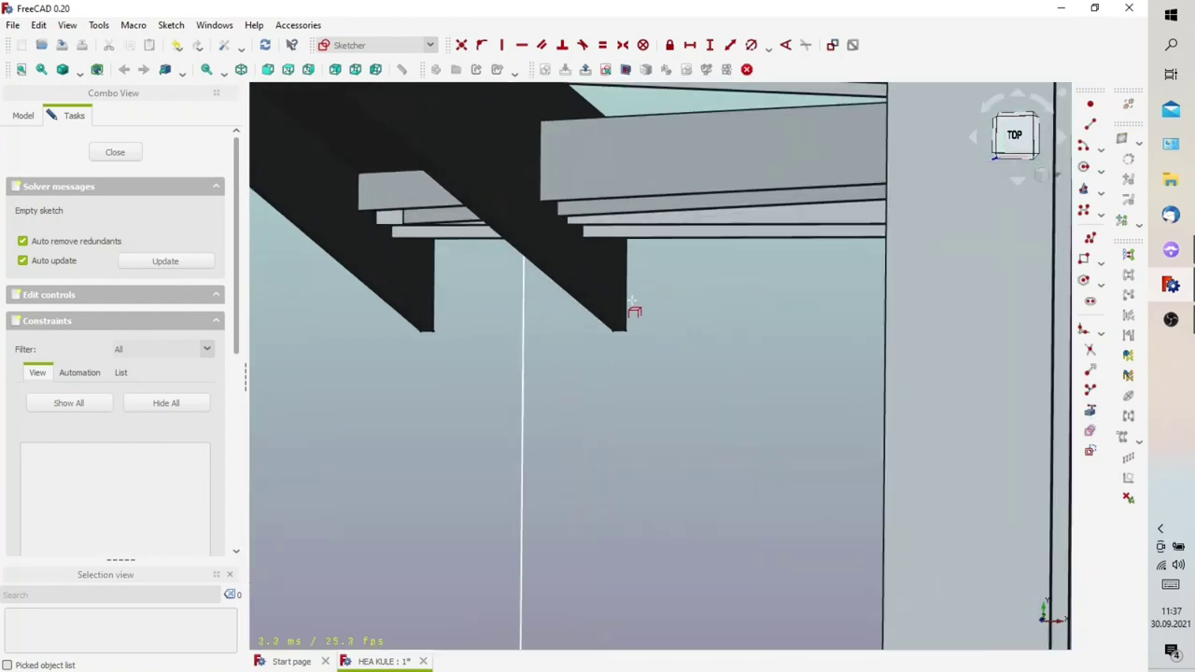
scroll(630, 315, down, 1)
scroll(654, 349, down, 2)
mouse_move(678, 374)
middle_down()
mouse_move(827, 373)
mouse_move(795, 374)
middle_up()
scroll(398, 466, up, 2)
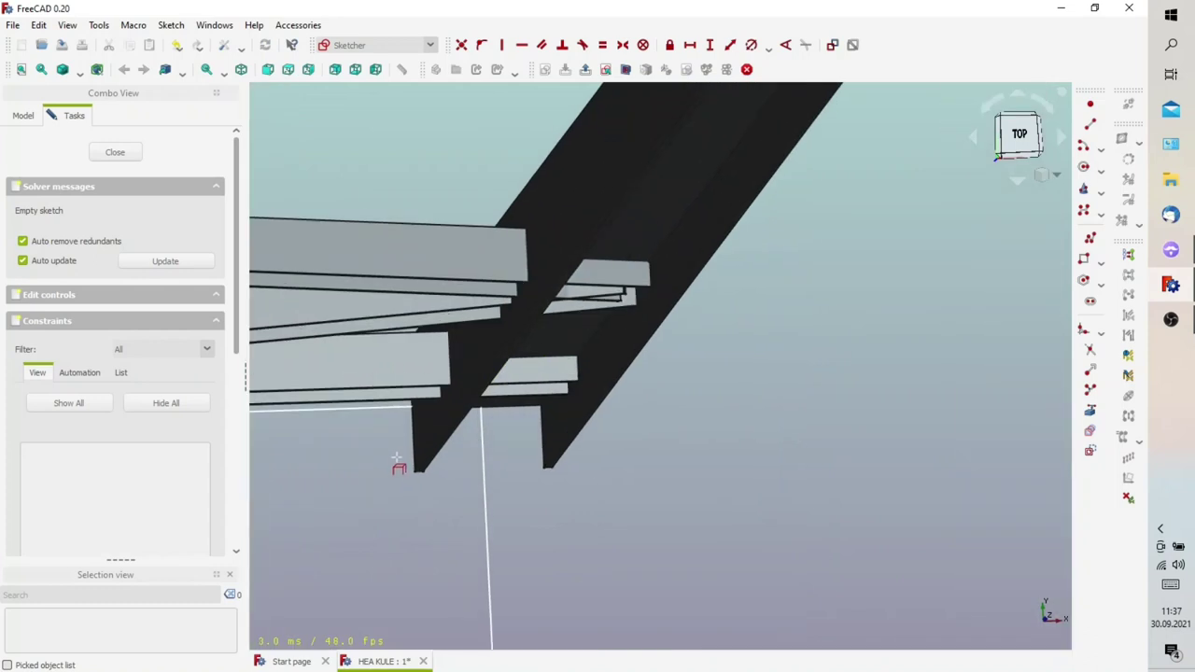
scroll(411, 456, down, 1)
scroll(439, 454, down, 1)
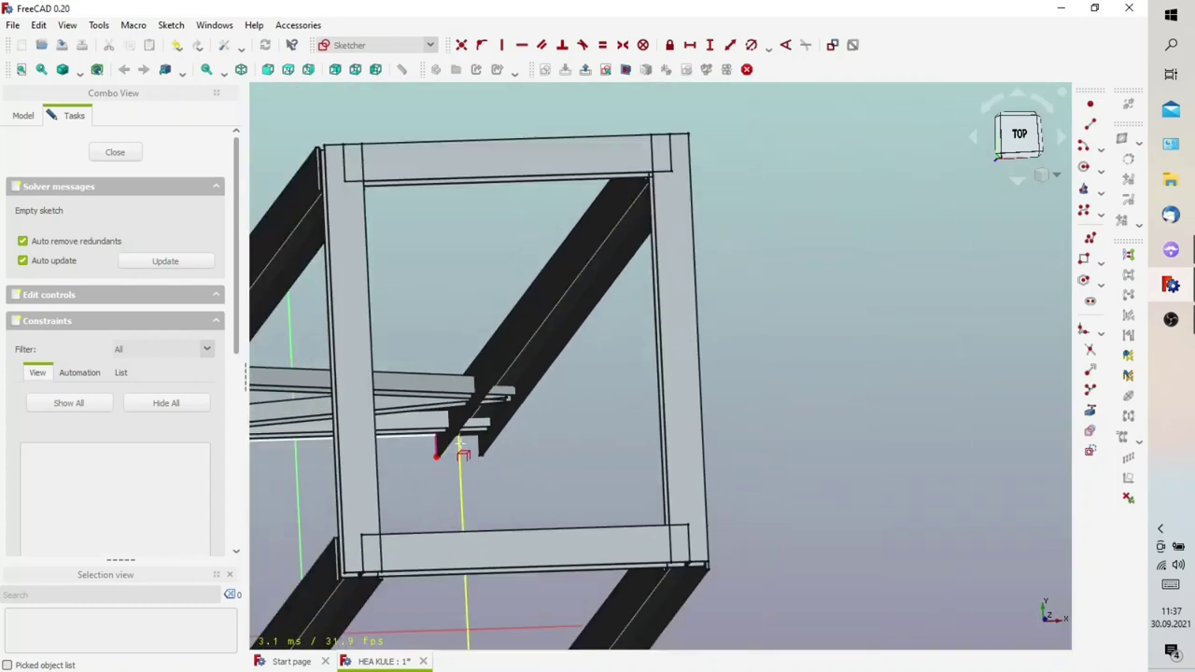
scroll(527, 199, down, 1)
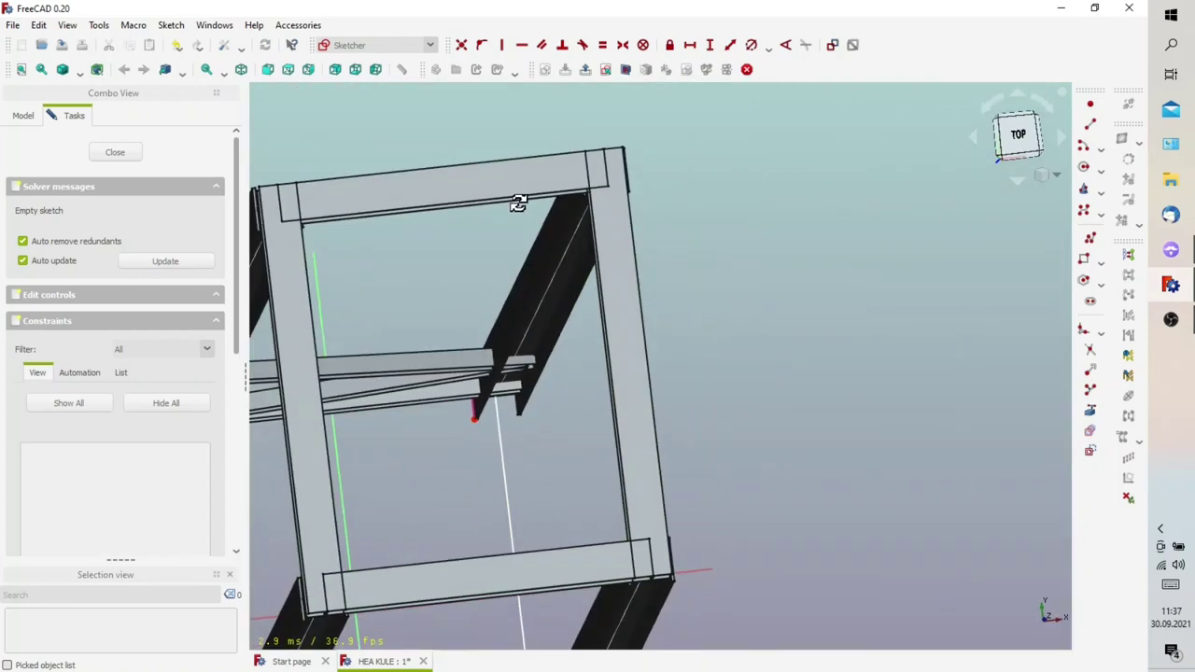
scroll(654, 175, down, 1)
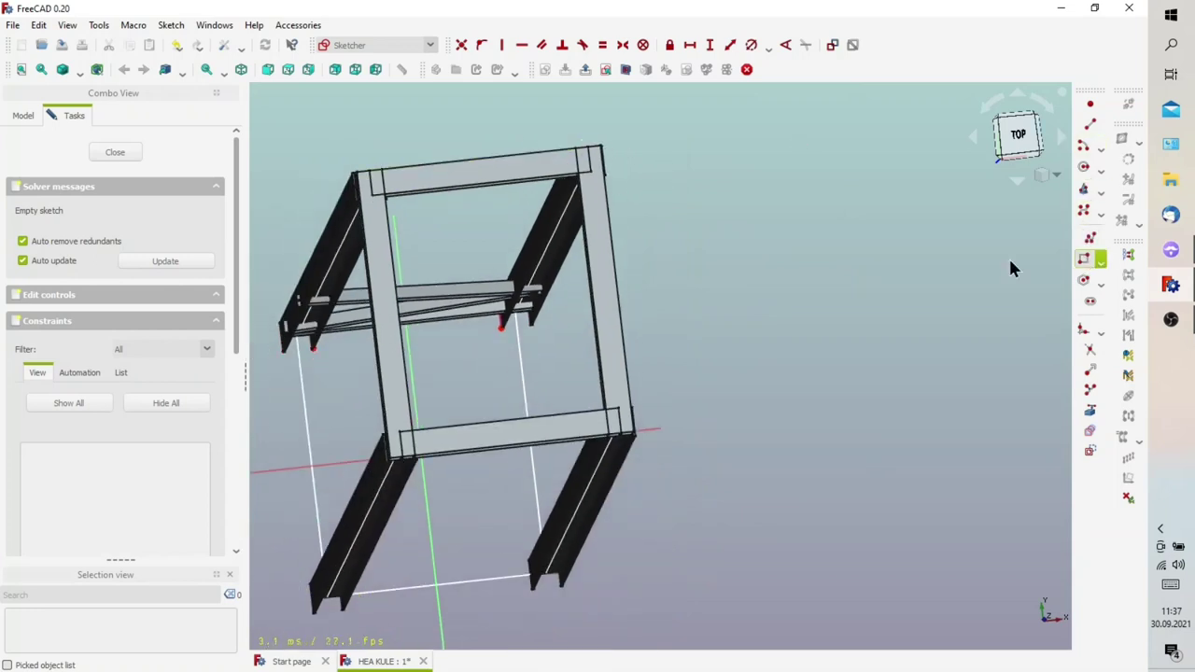
scroll(495, 322, up, 2)
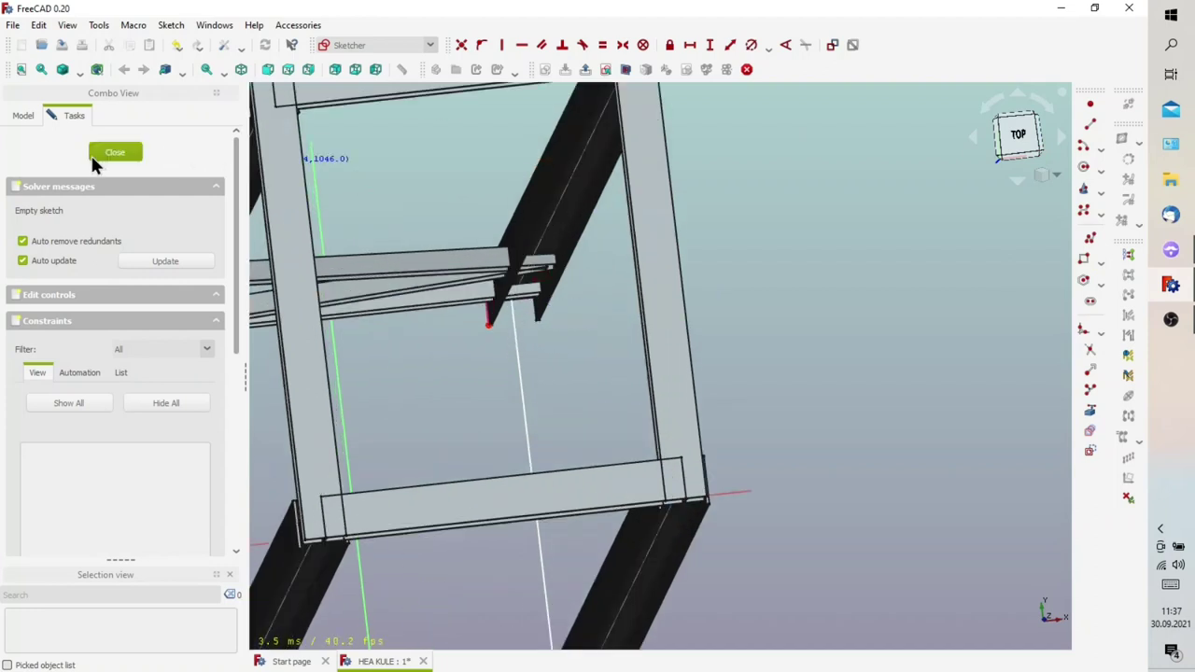
click(127, 152)
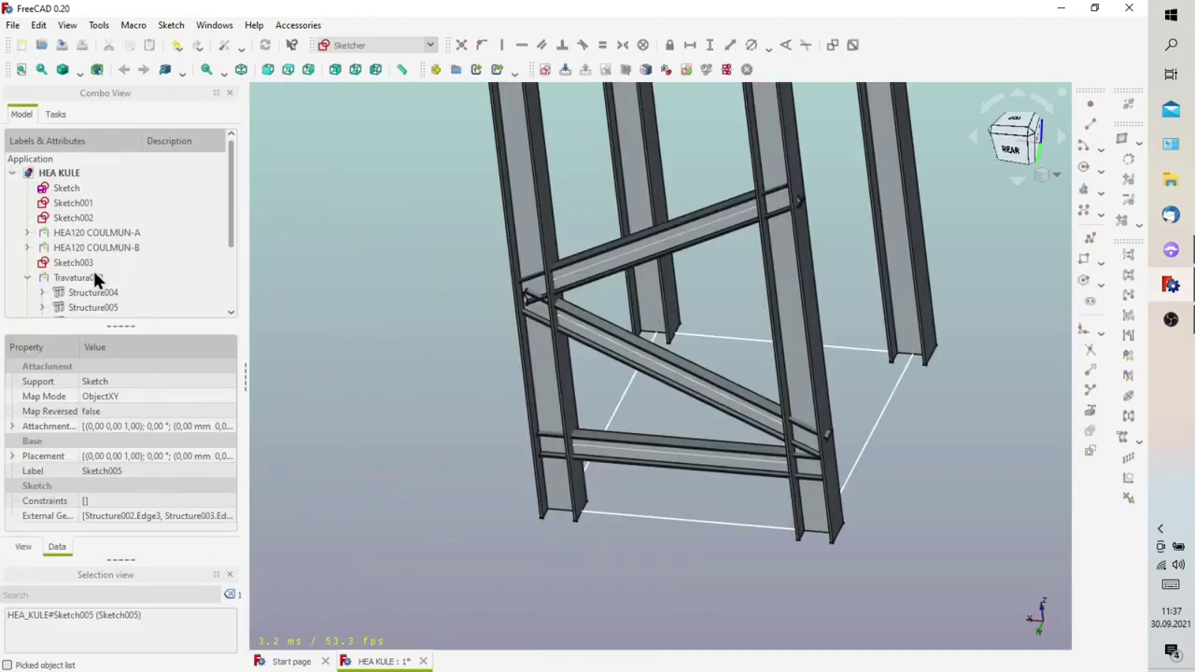
Reopen Sketch005 and draw two rectangles at the right and left beam corners
scroll(92, 267, down, 2)
right_click(102, 308)
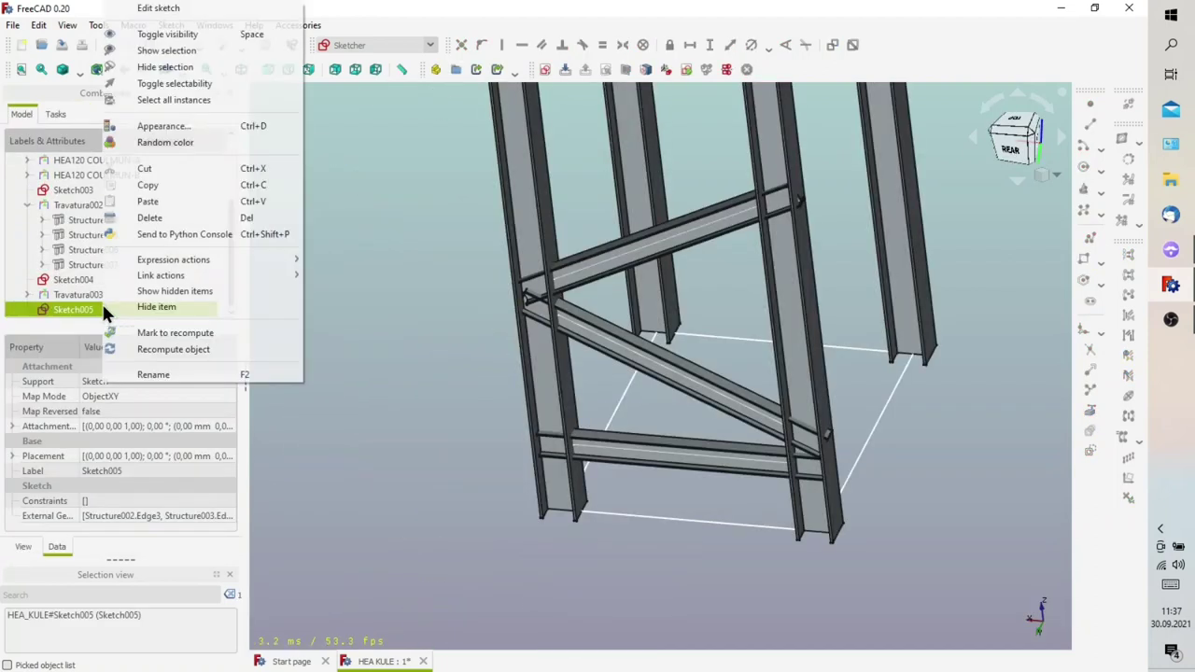
click(166, 11)
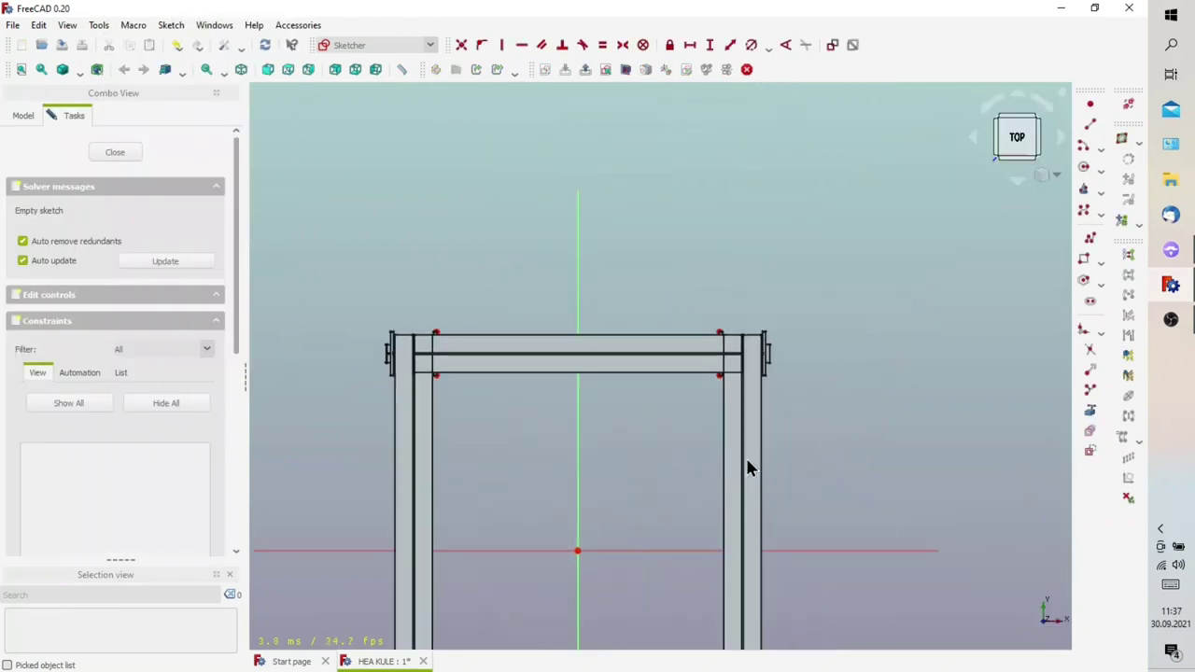
scroll(746, 457, up, 2)
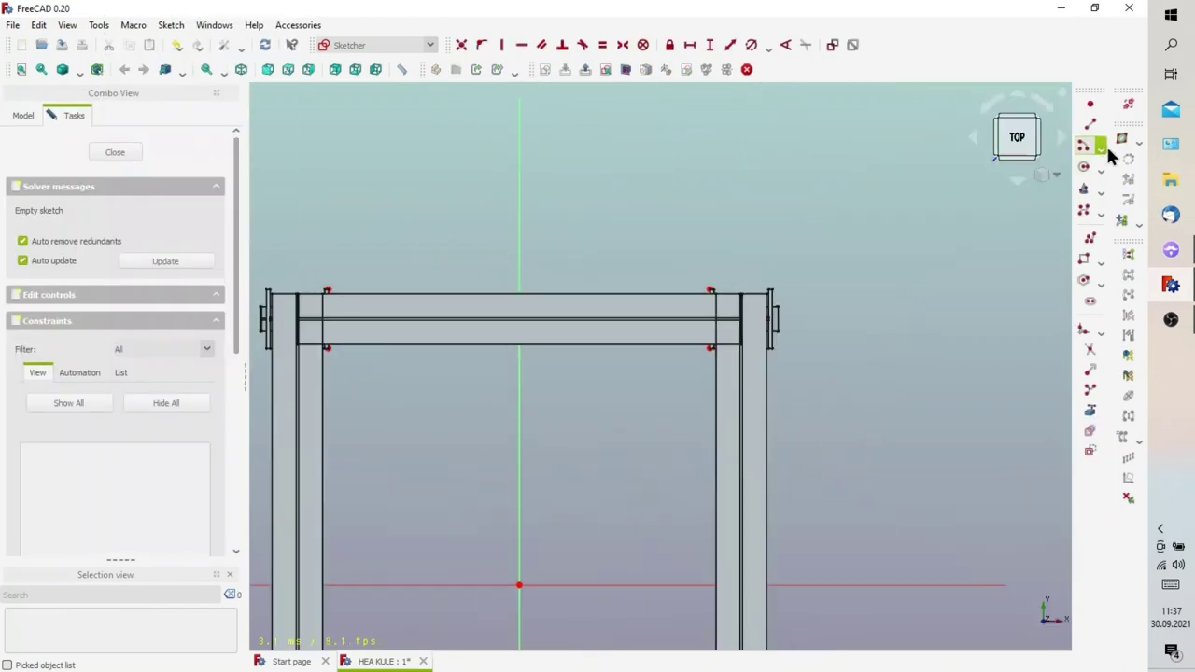
click(1083, 261)
click(711, 347)
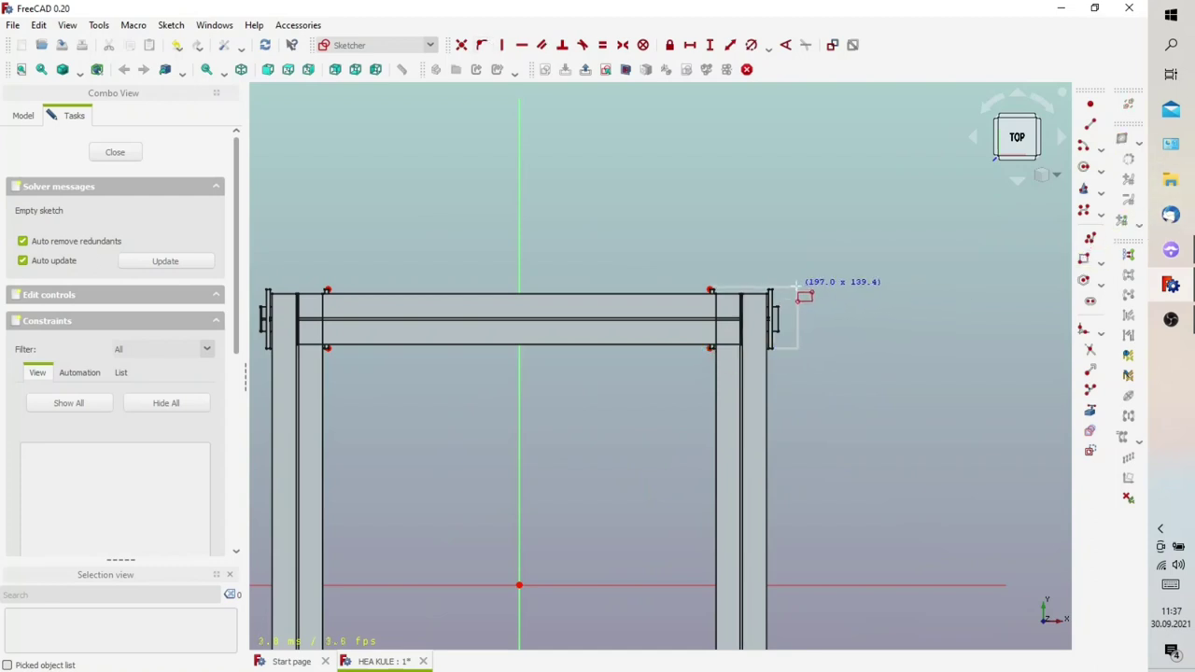
click(796, 286)
scroll(429, 346, down, 2)
scroll(378, 350, up, 3)
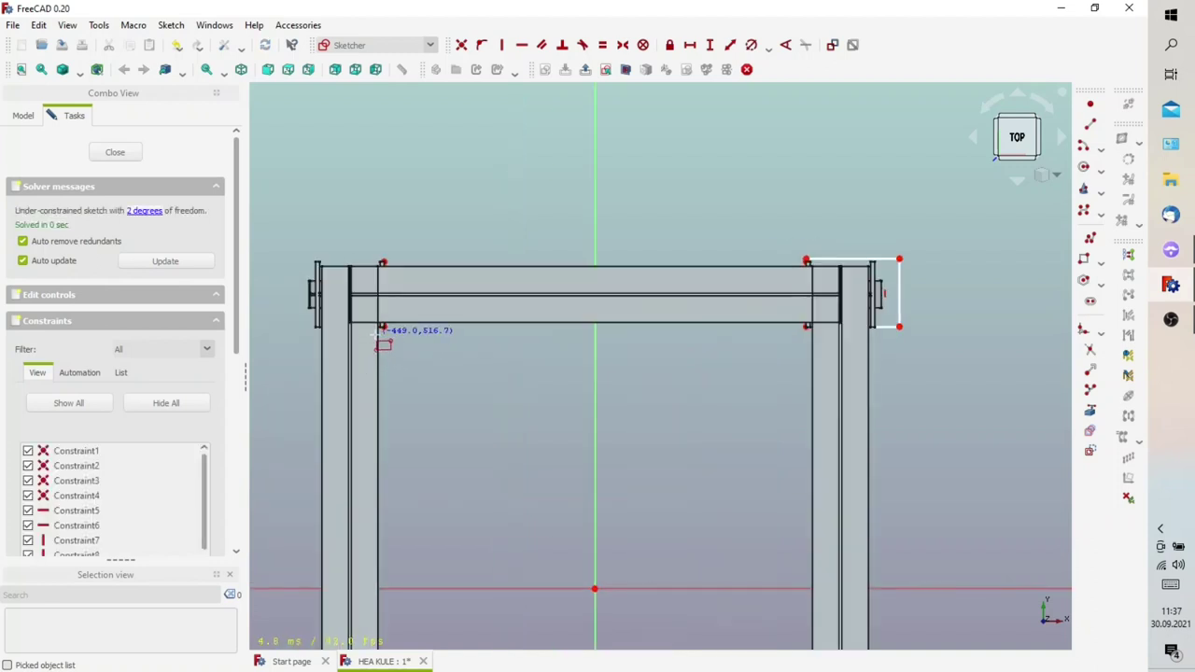
click(381, 326)
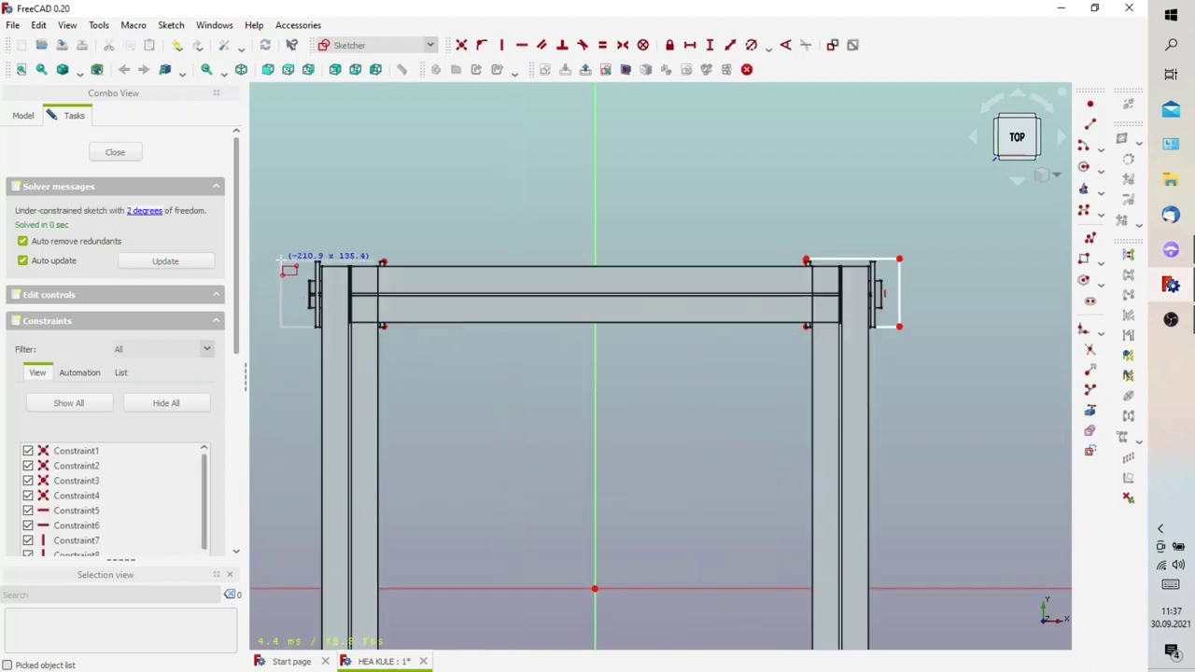
click(280, 259)
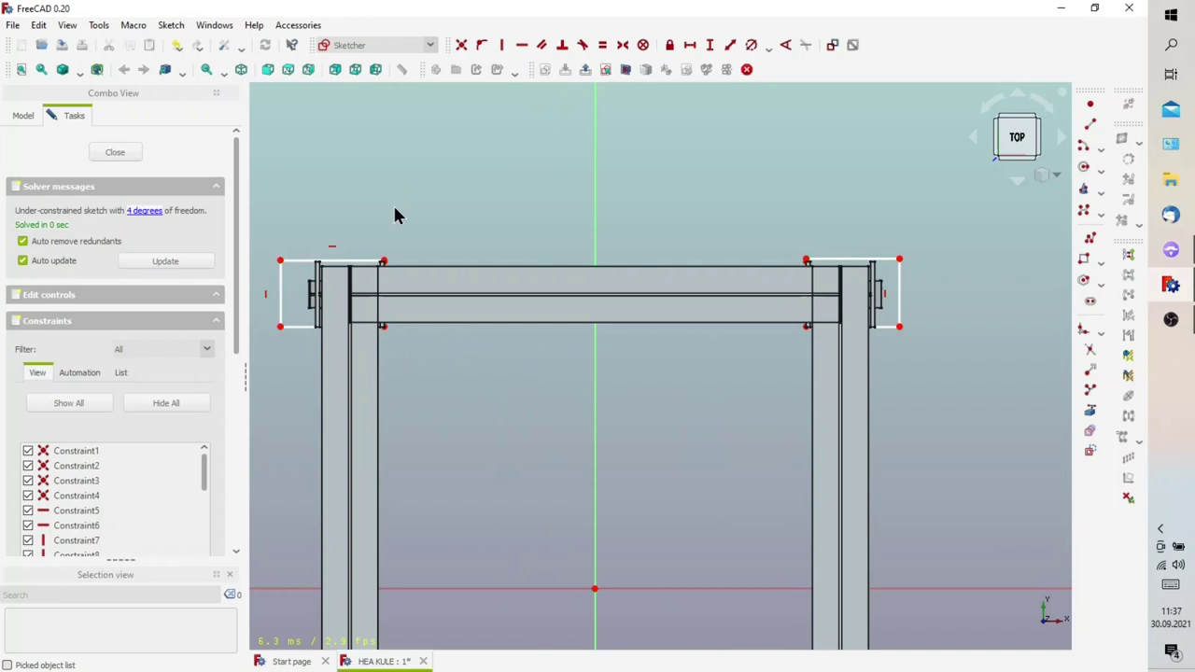
Align the upper corner points of the rectangles horizontally
click(384, 264)
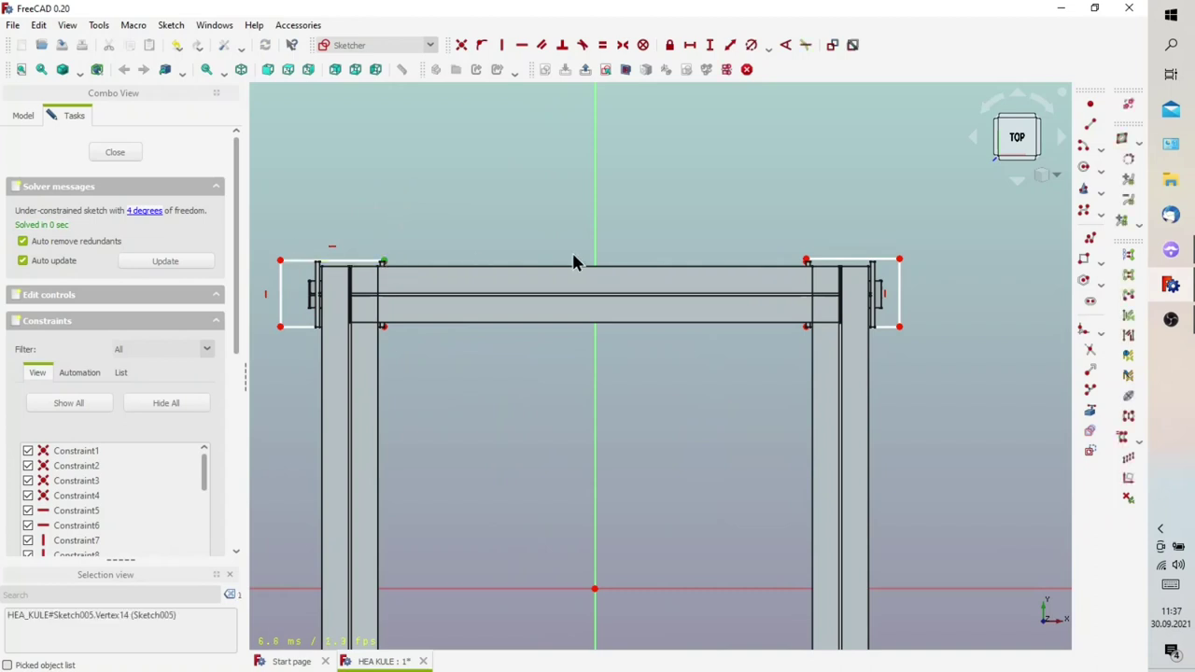
scroll(808, 265, up, 3)
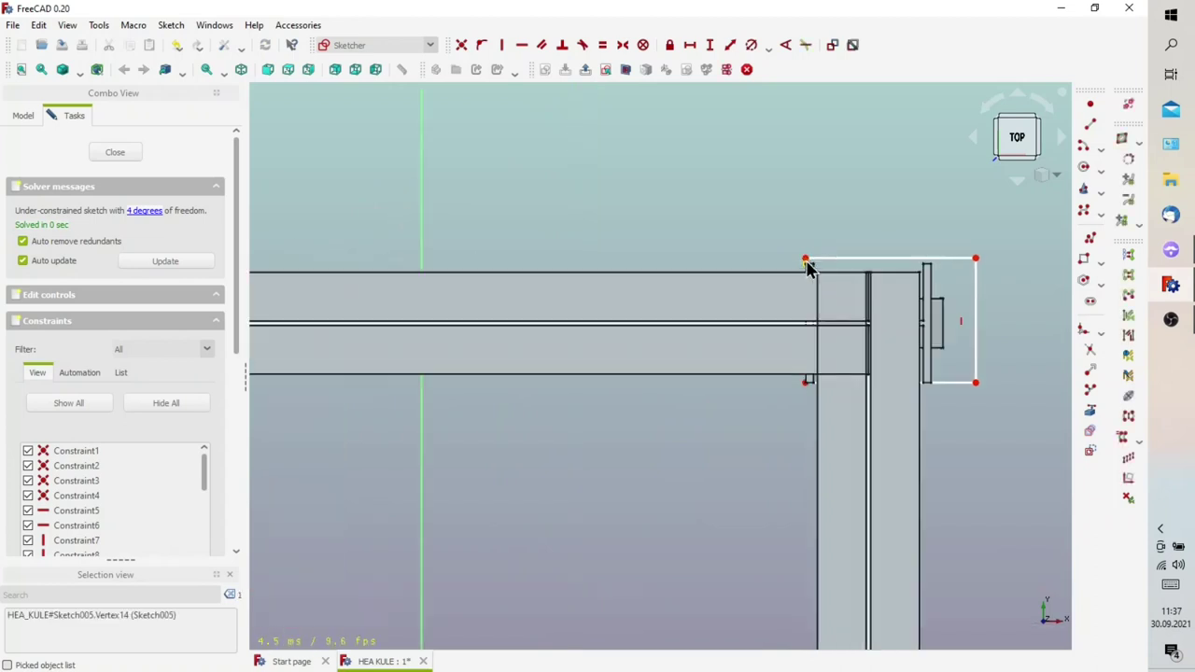
ctrl+click(806, 262)
scroll(808, 268, up, 2)
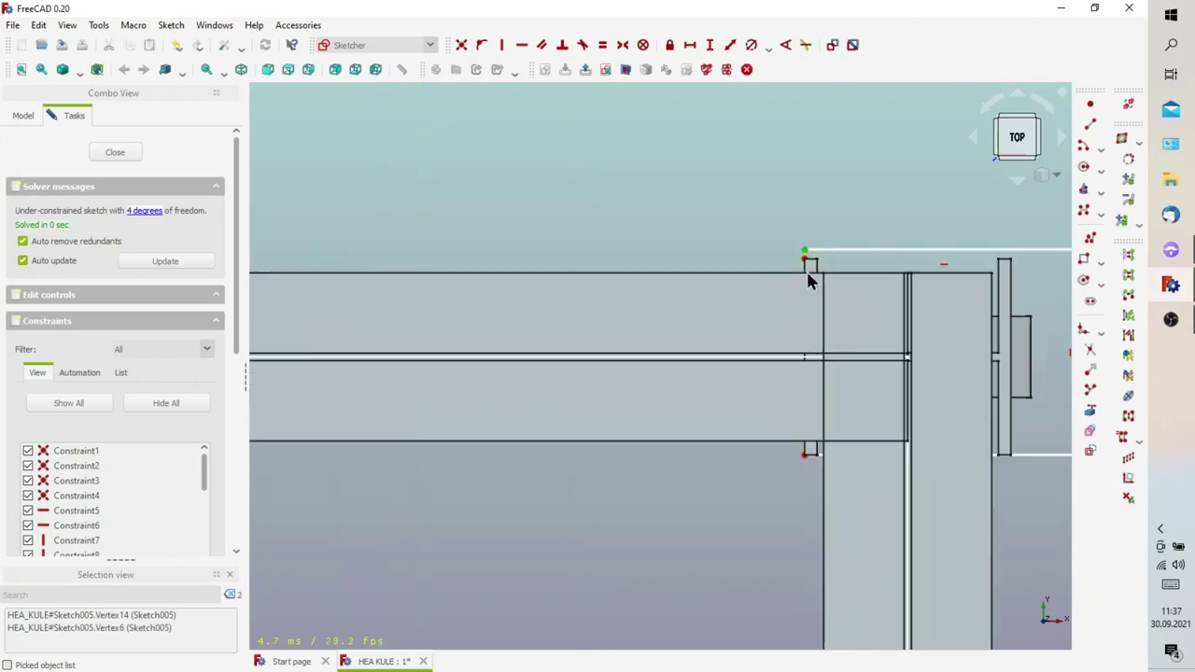
ctrl+click(809, 260)
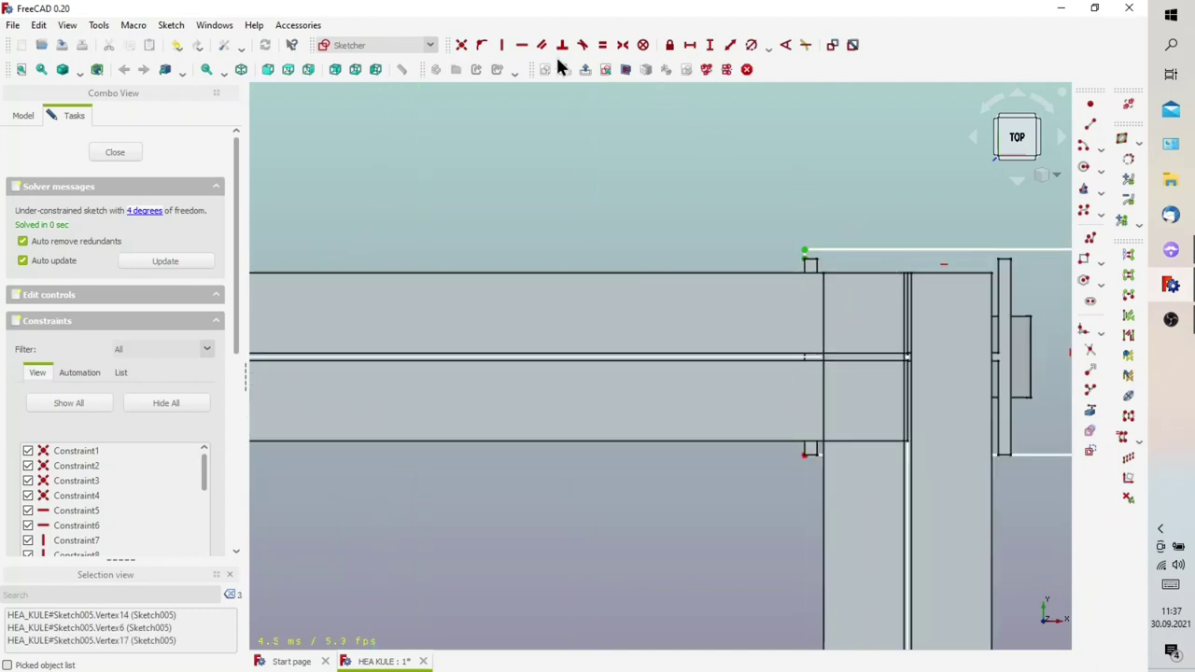
click(523, 47)
Make the short top-left and top-right edges equal in length
scroll(648, 269, down, 2)
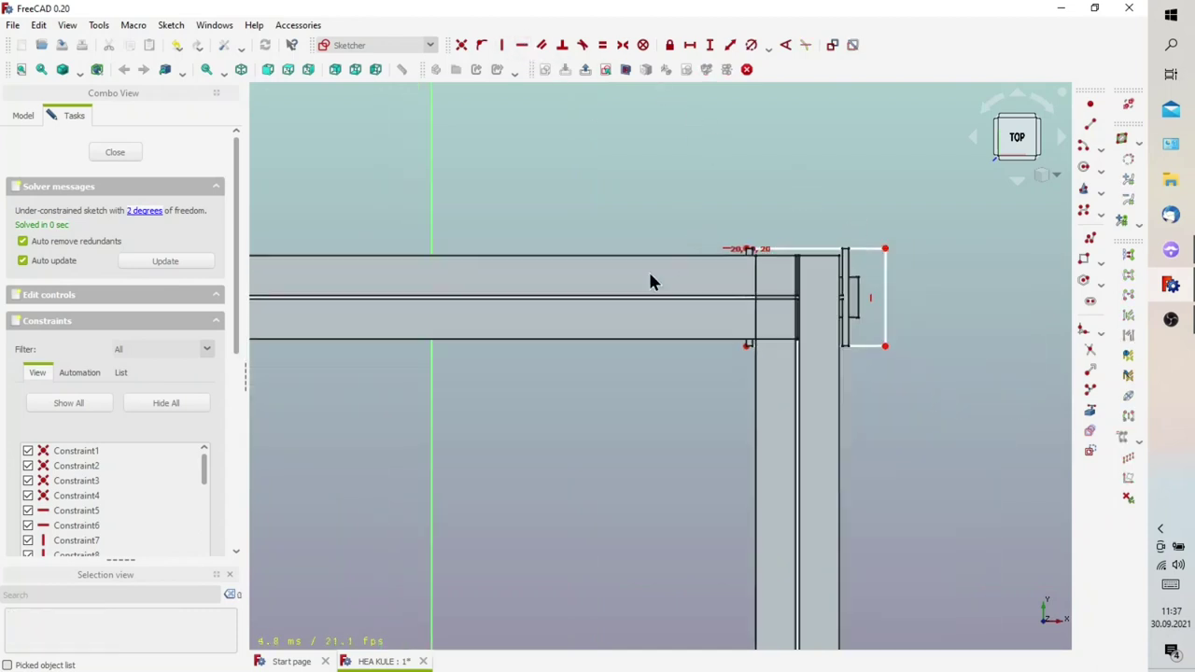
scroll(347, 283, down, 2)
scroll(261, 297, down, 2)
scroll(269, 291, down, 2)
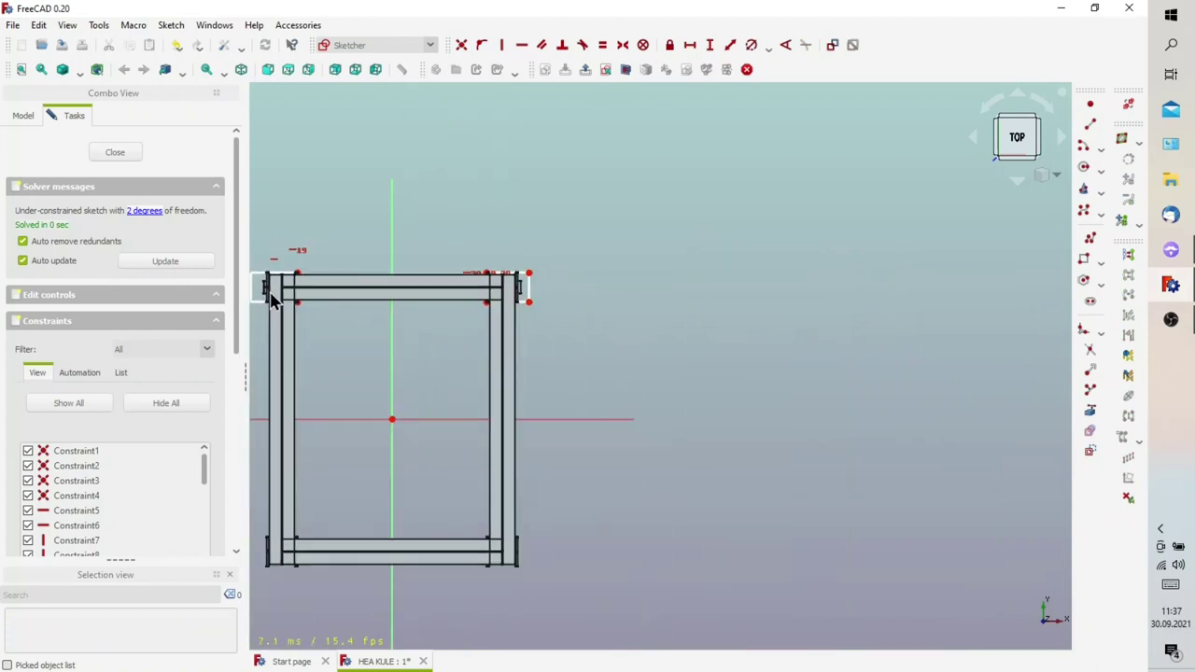
middle_drag(271, 294, 368, 275)
scroll(367, 271, up, 2)
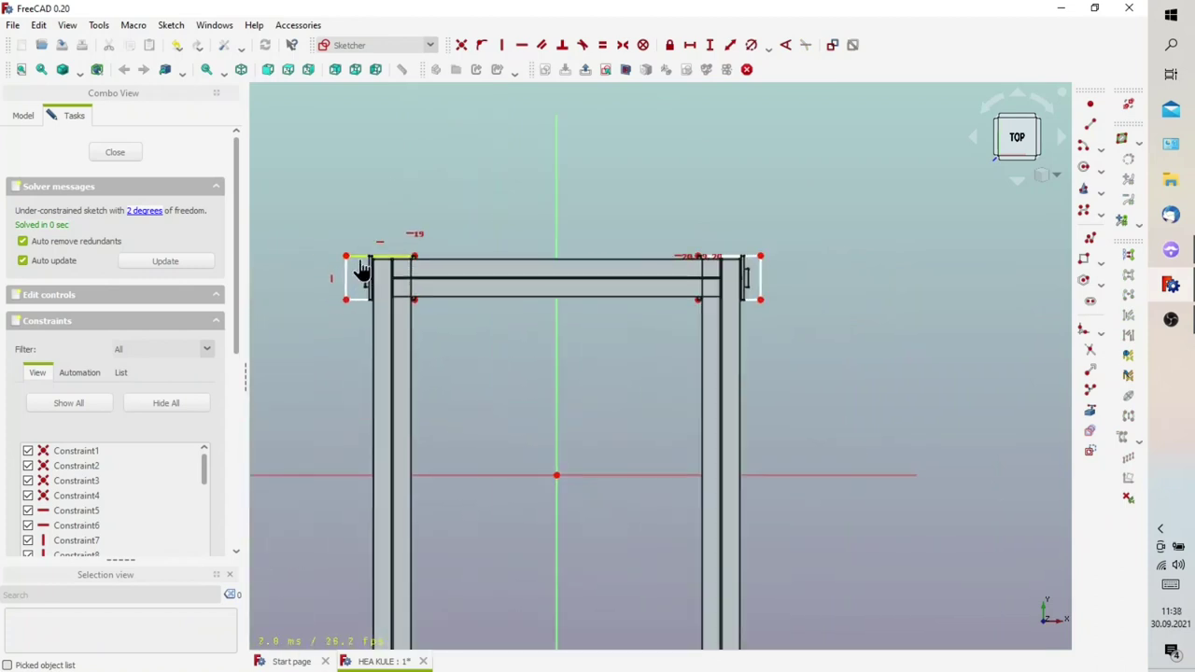
click(362, 265)
click(747, 266)
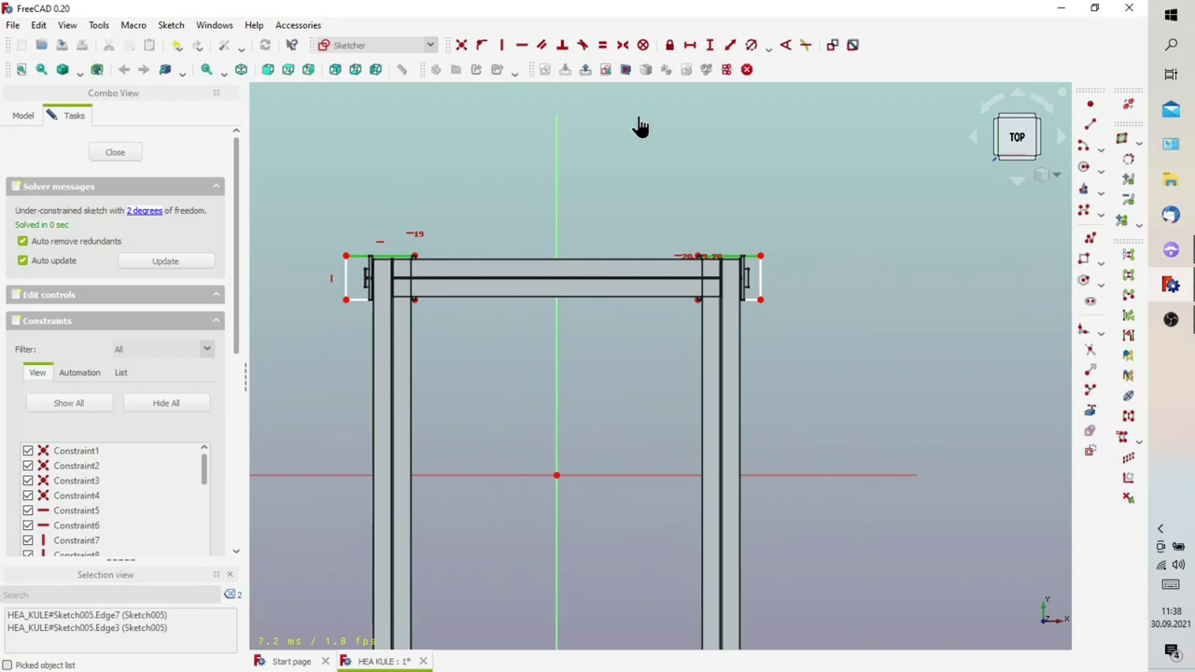
click(602, 44)
Give the top-right edge a 150 mm horizontal length dimension
click(758, 262)
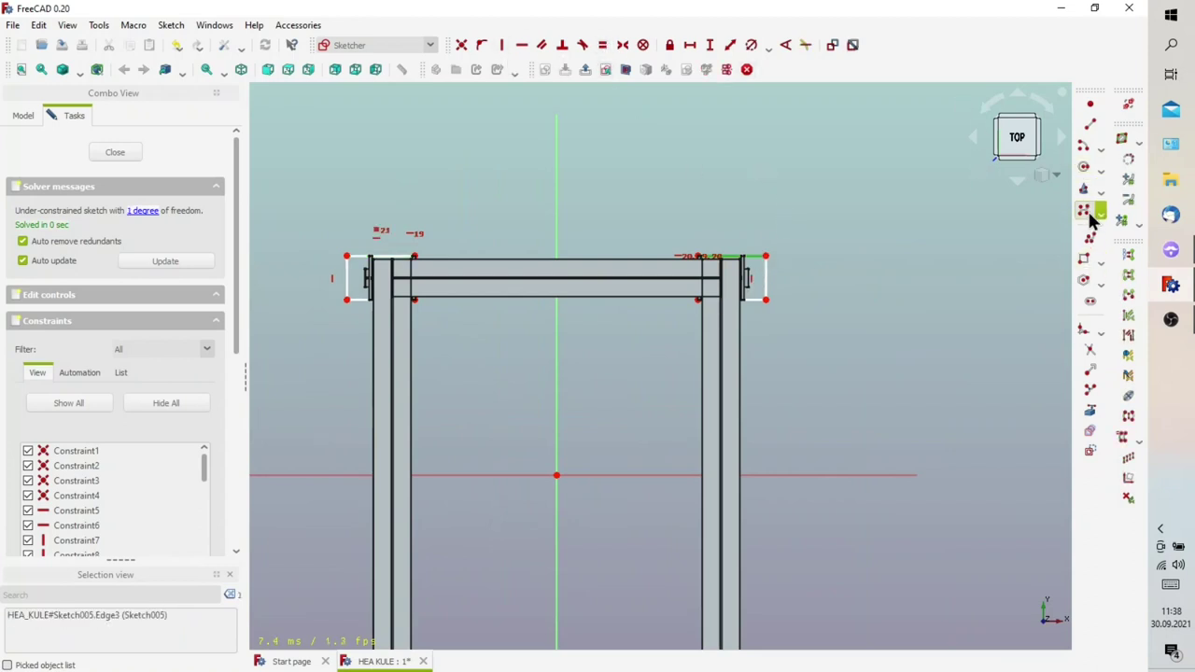
click(693, 46)
text(150)
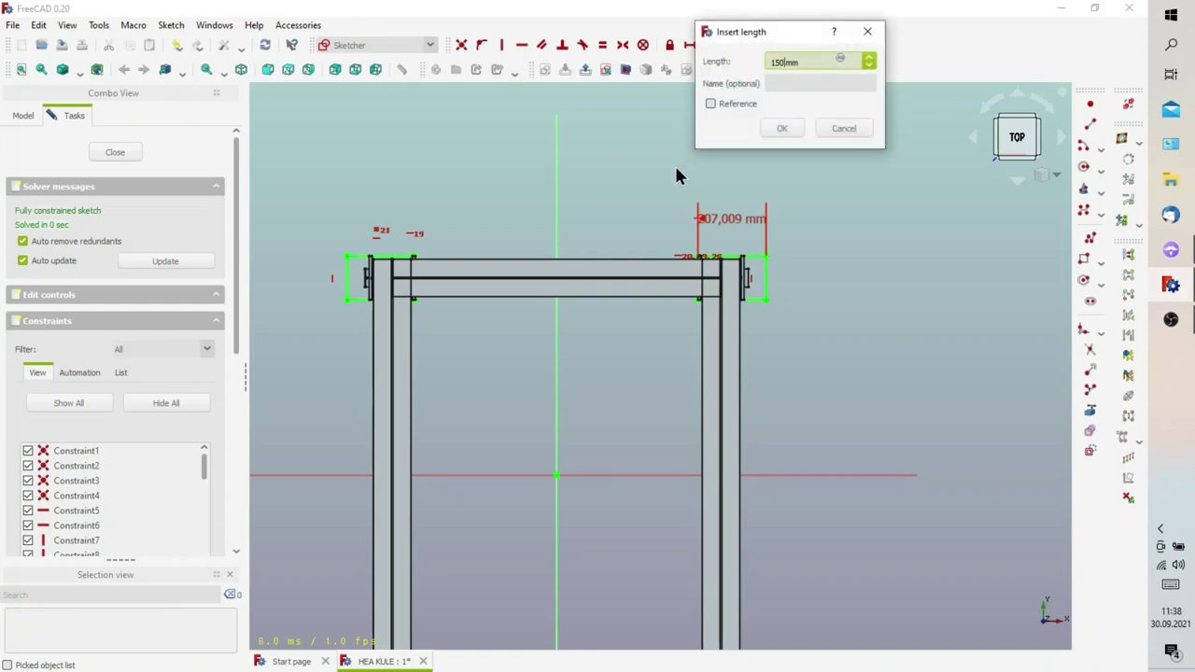
key(Return)
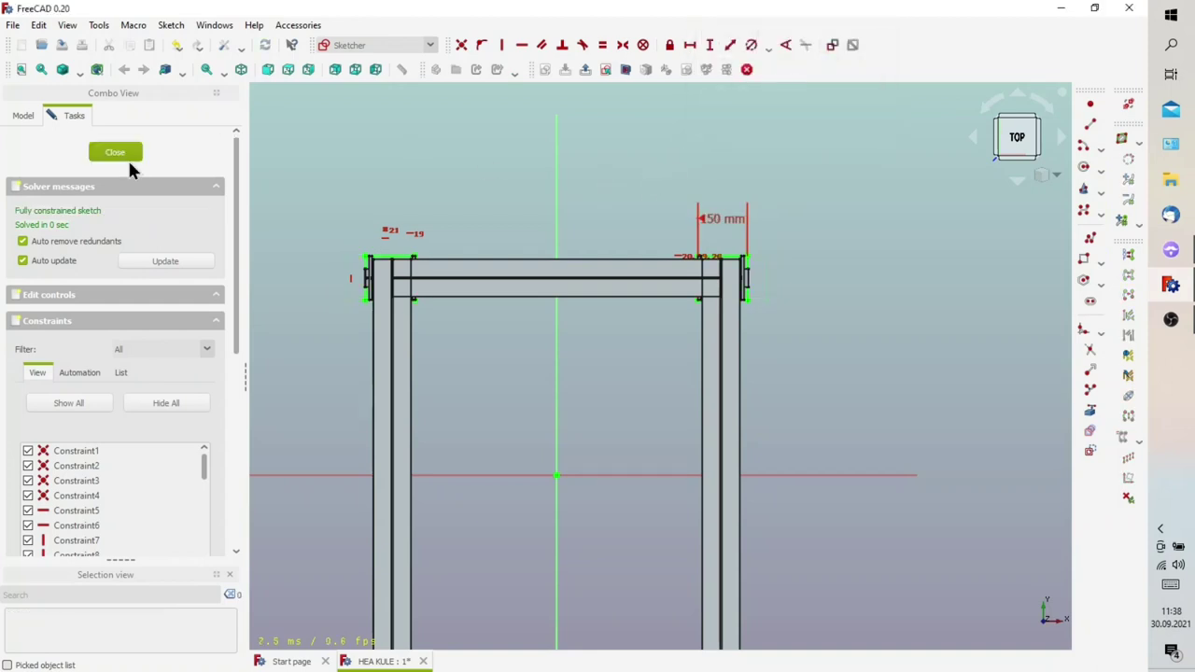
Close the sketch and switch to the Part workbench
click(126, 151)
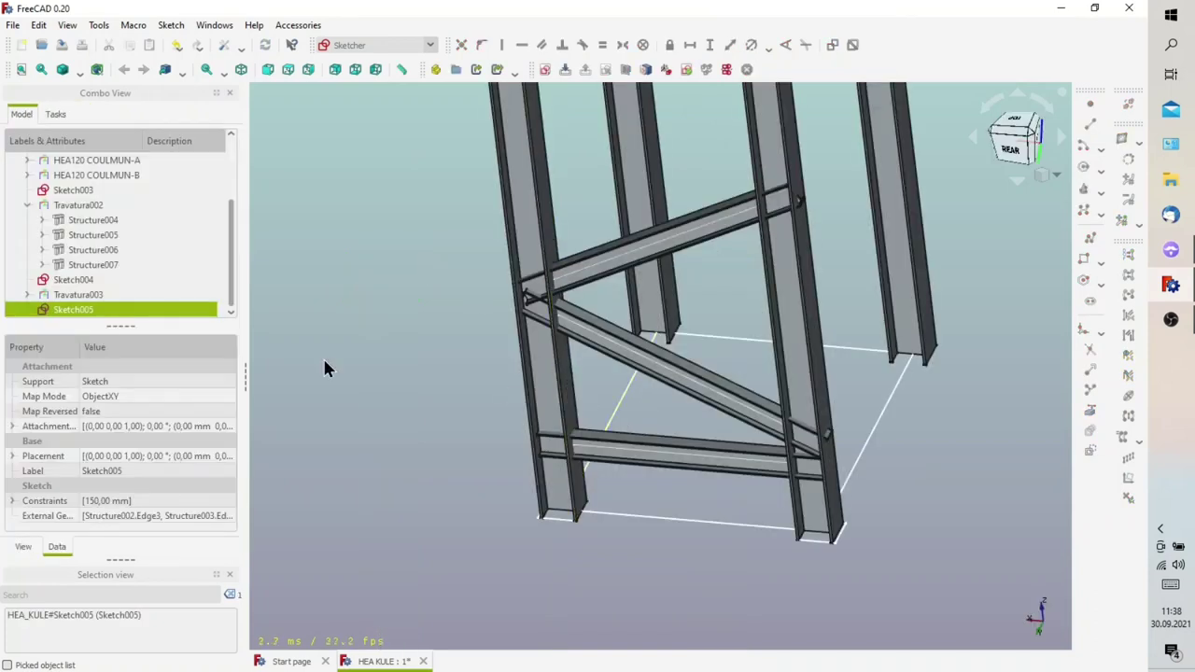
click(376, 43)
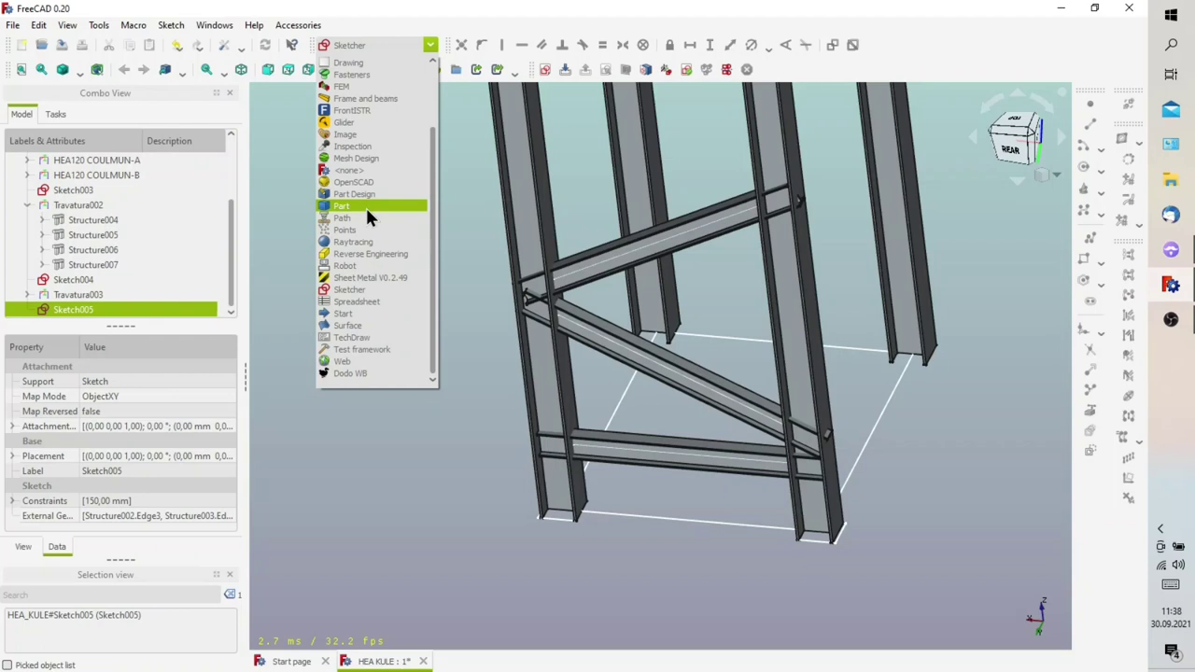
click(365, 205)
scroll(523, 322, down, 2)
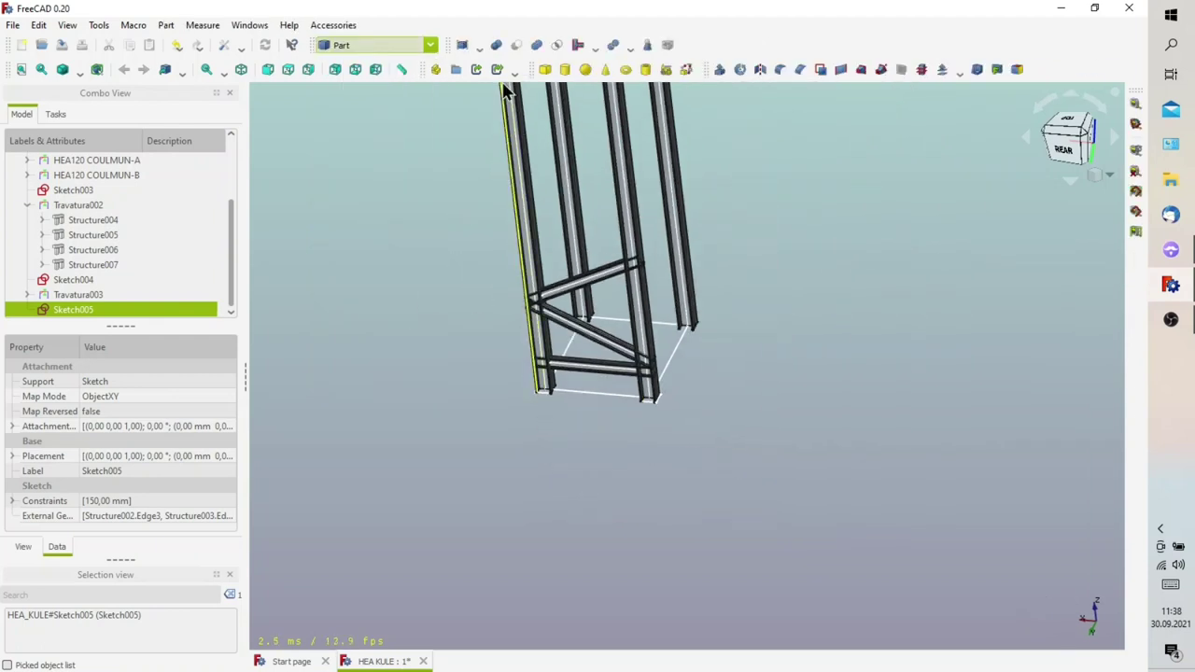
Extrude Sketch005 by 1800 mm into blocks along the columns
click(719, 70)
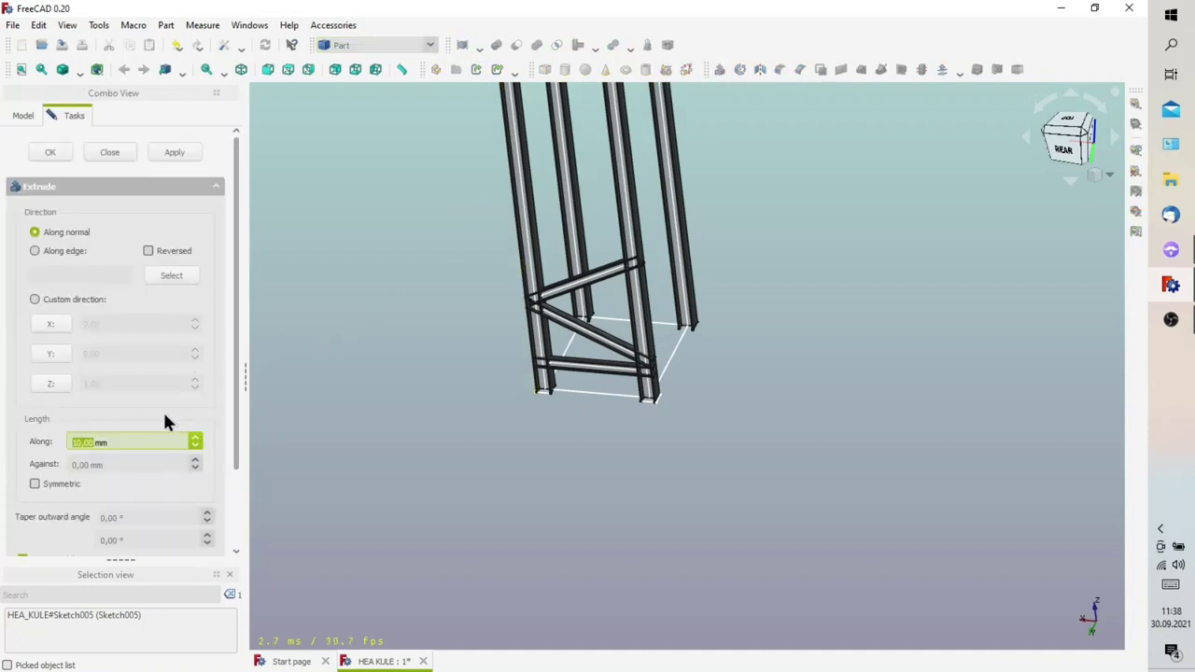
text(1800)
click(178, 154)
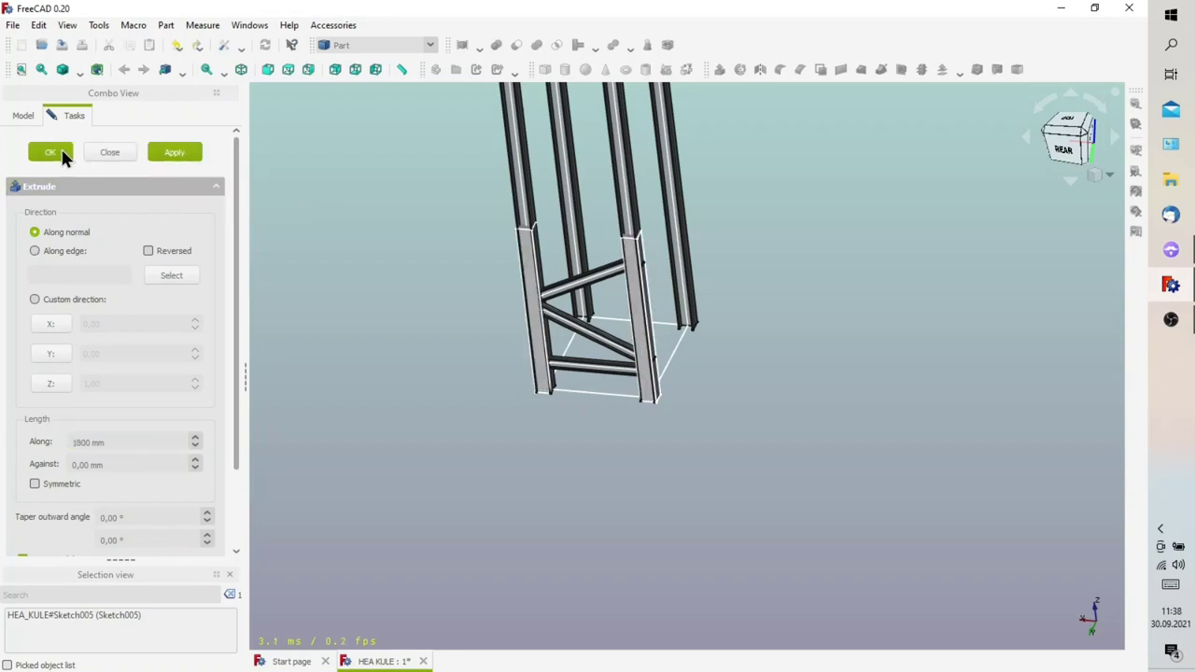
click(112, 153)
middle_drag(614, 383, 560, 374)
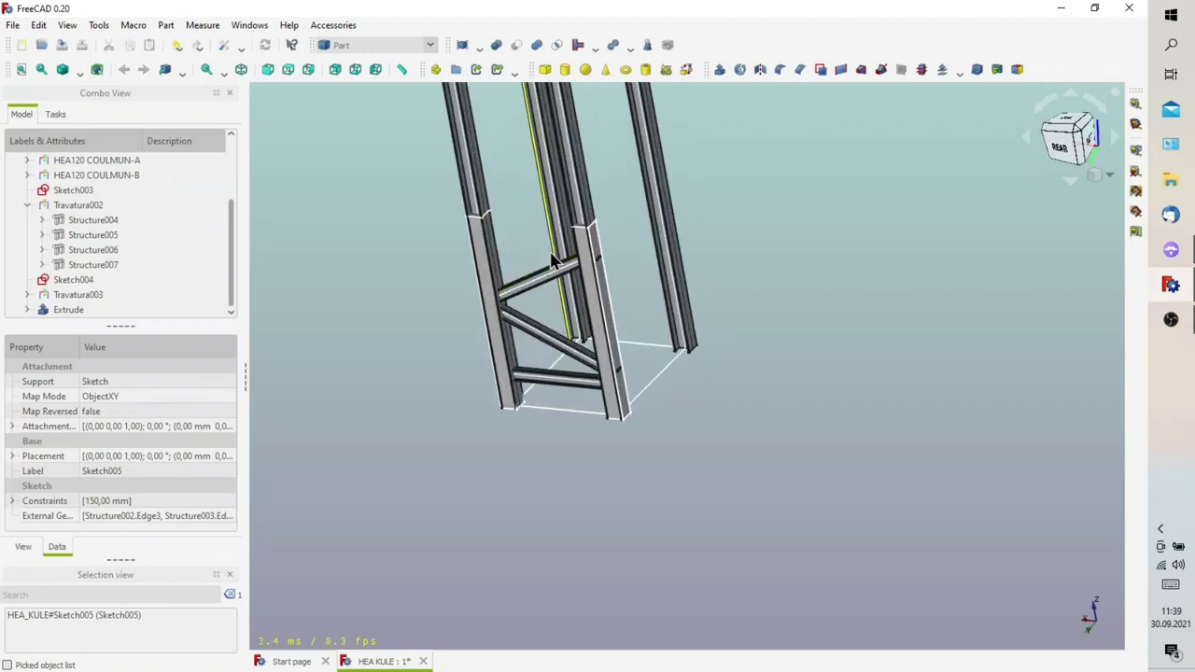
scroll(597, 318, up, 3)
Combine the upper, diagonal and lower braces into one Compound
click(351, 318)
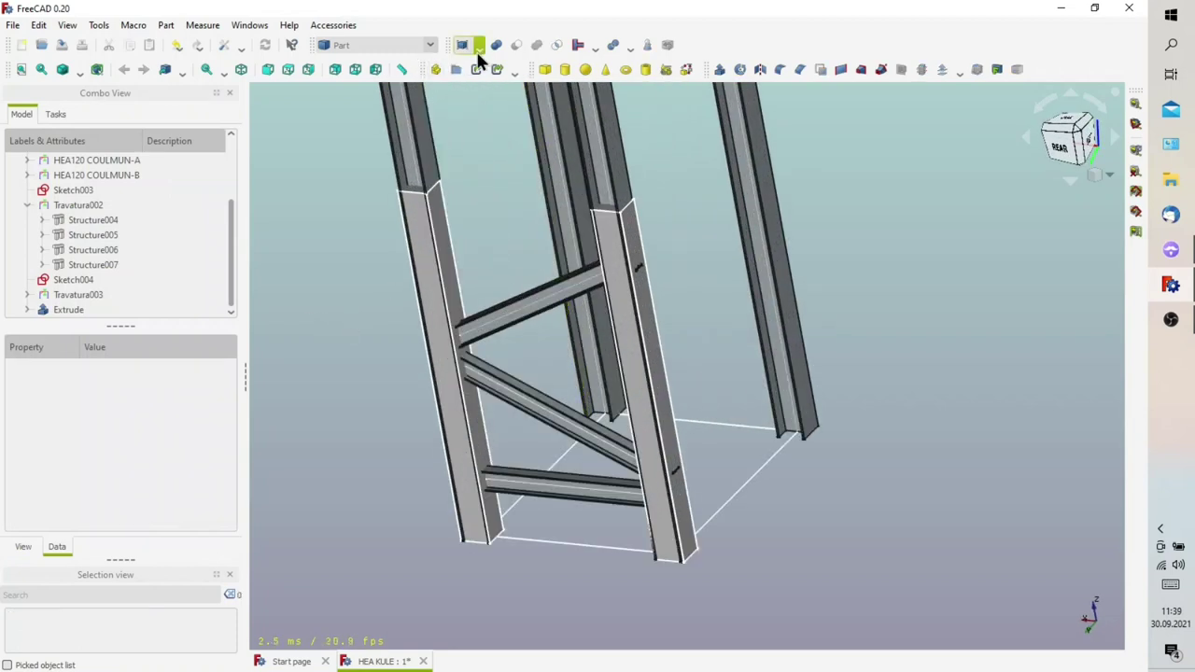
click(426, 278)
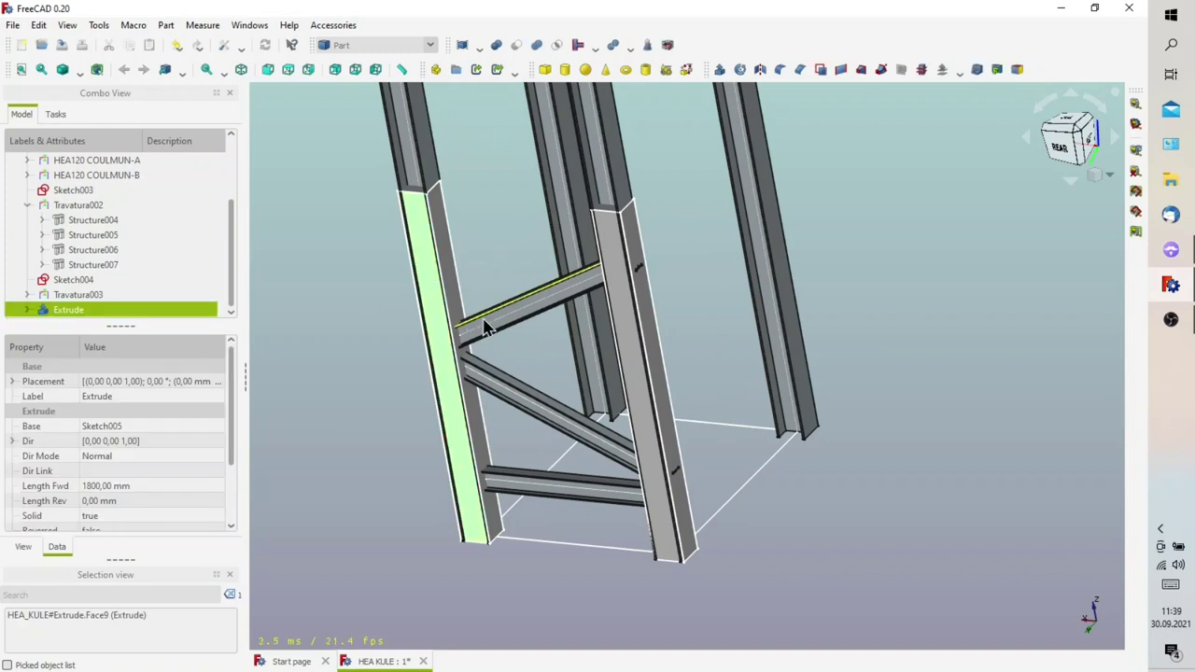
click(491, 271)
click(513, 322)
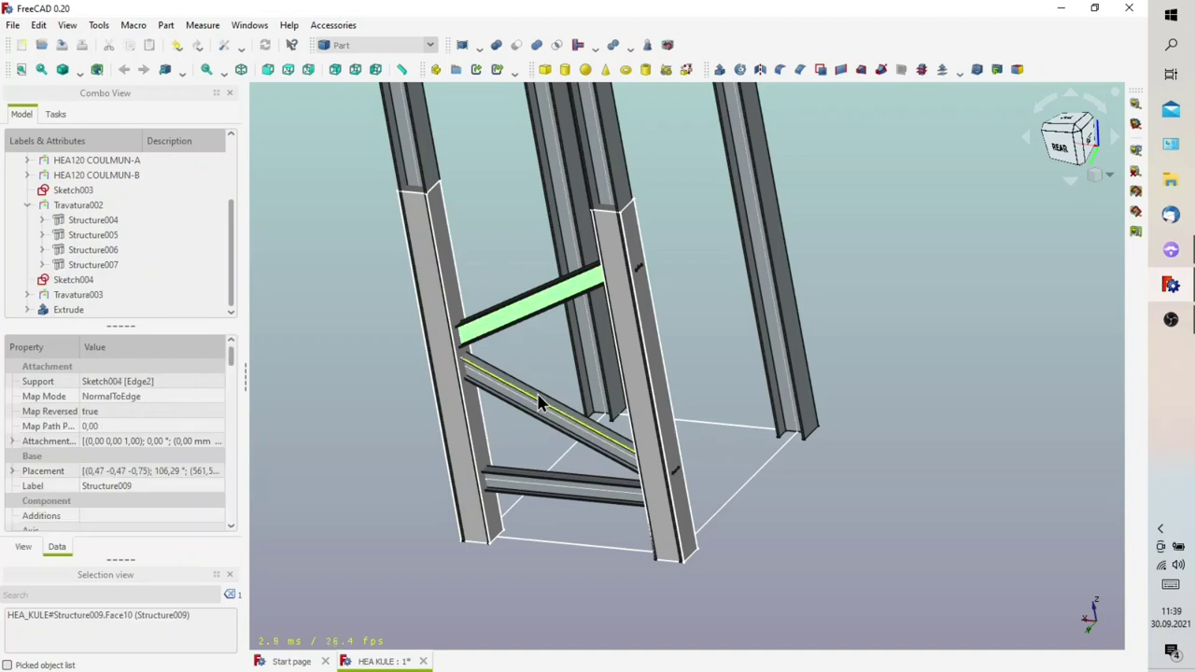
scroll(542, 416, up, 2)
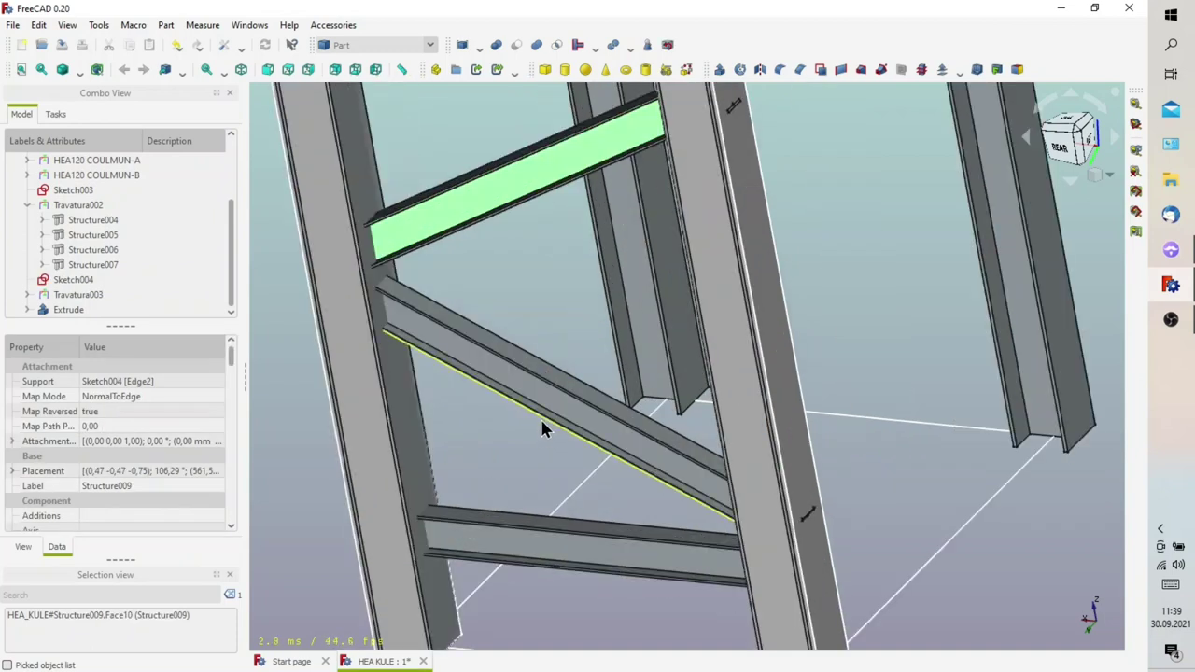
ctrl+click(551, 408)
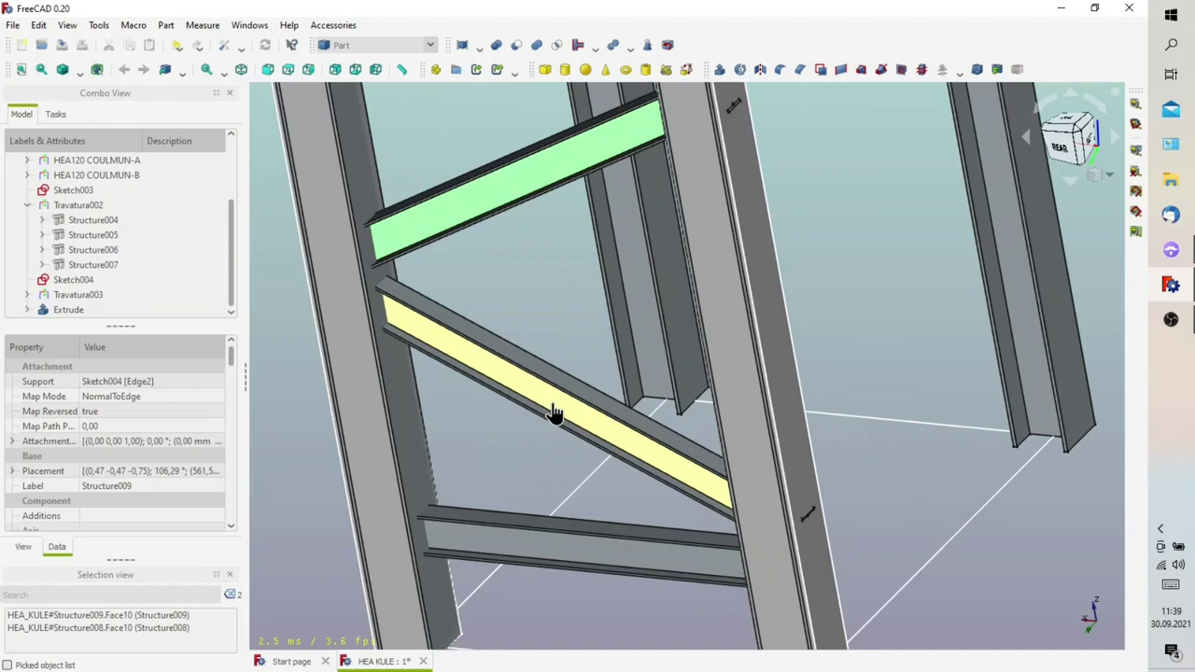
ctrl+click(600, 554)
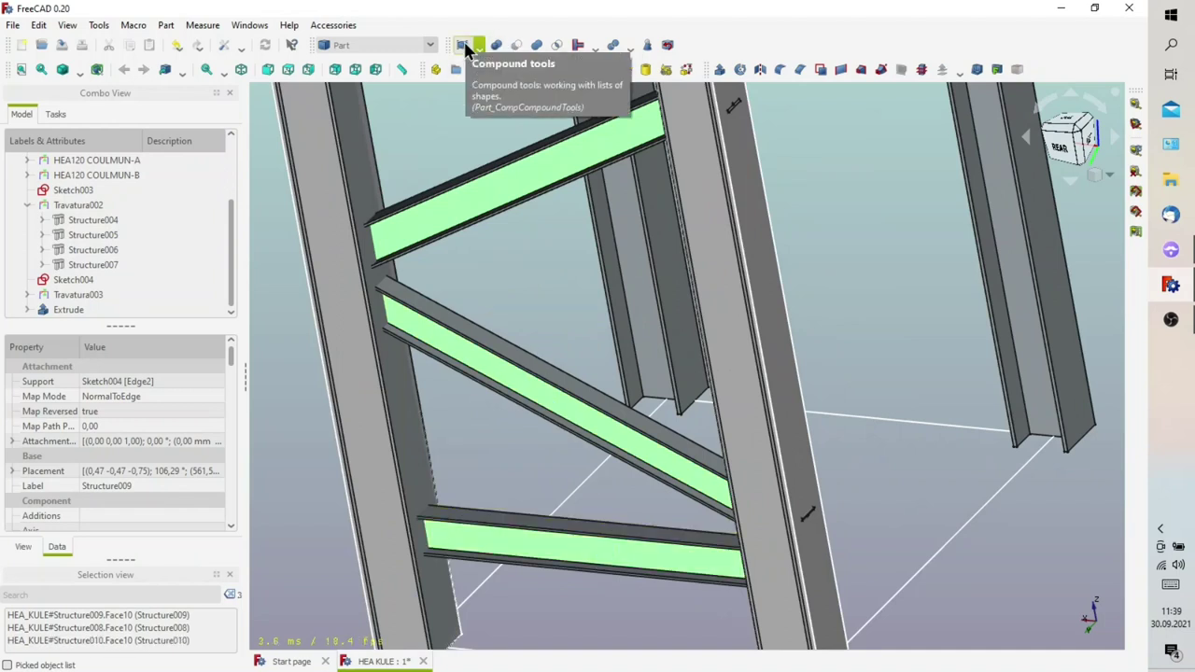
click(463, 47)
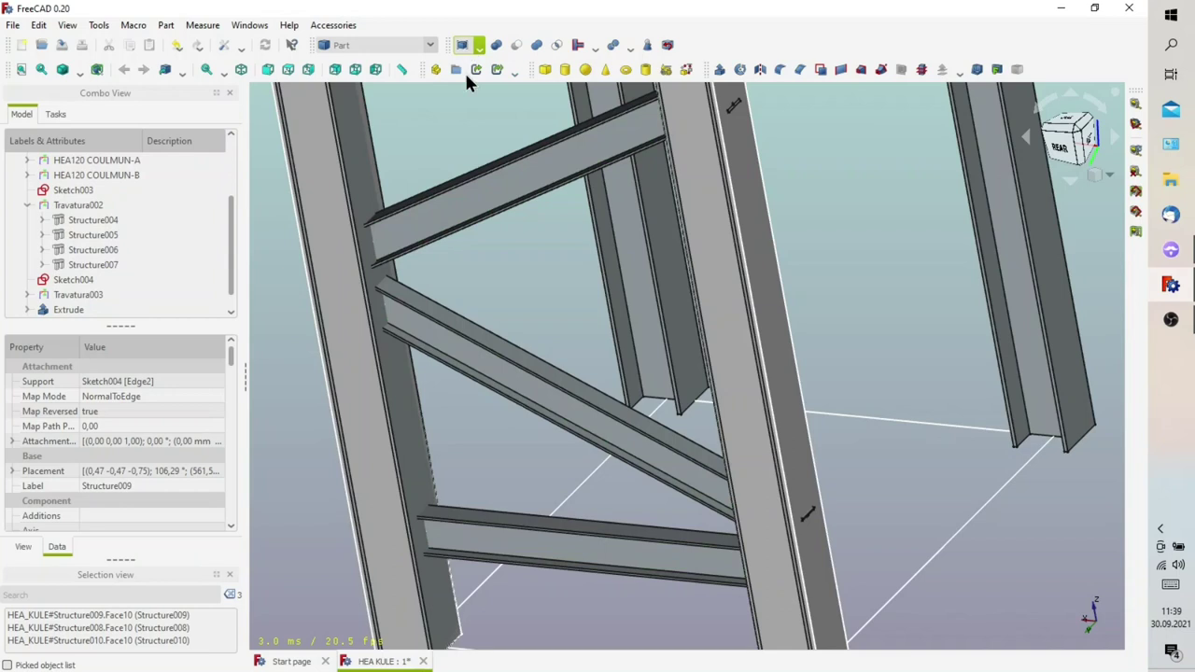
Cut the Extrude blocks out of the brace Compound to make a Cut object
click(455, 201)
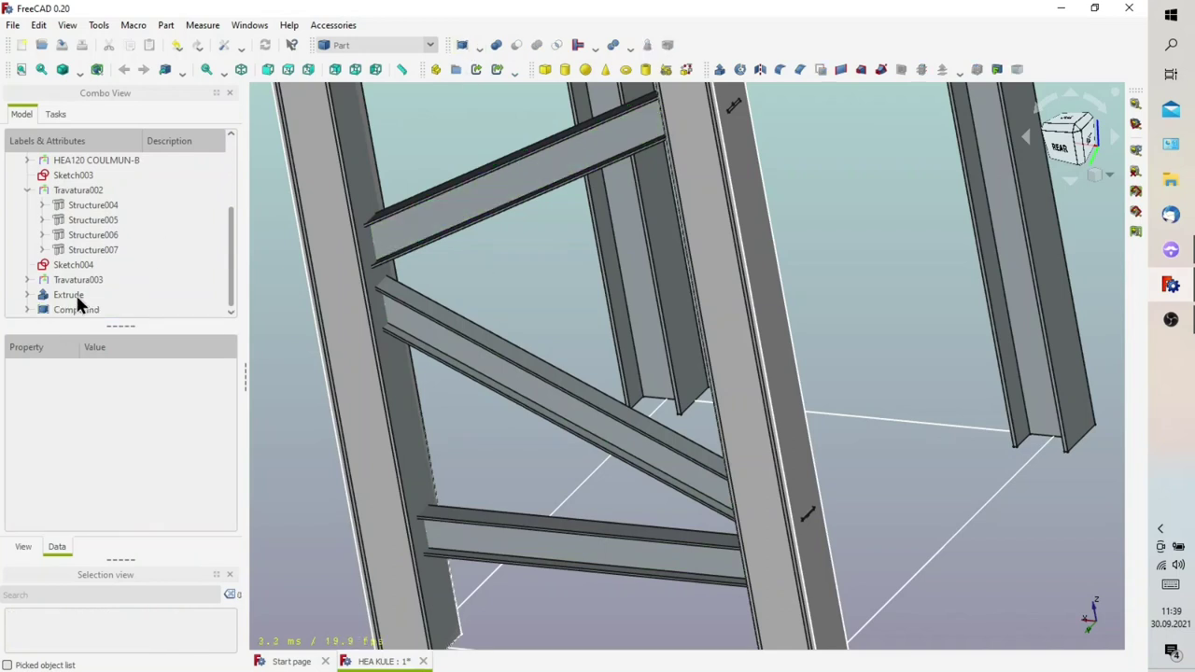
click(77, 309)
ctrl+click(140, 295)
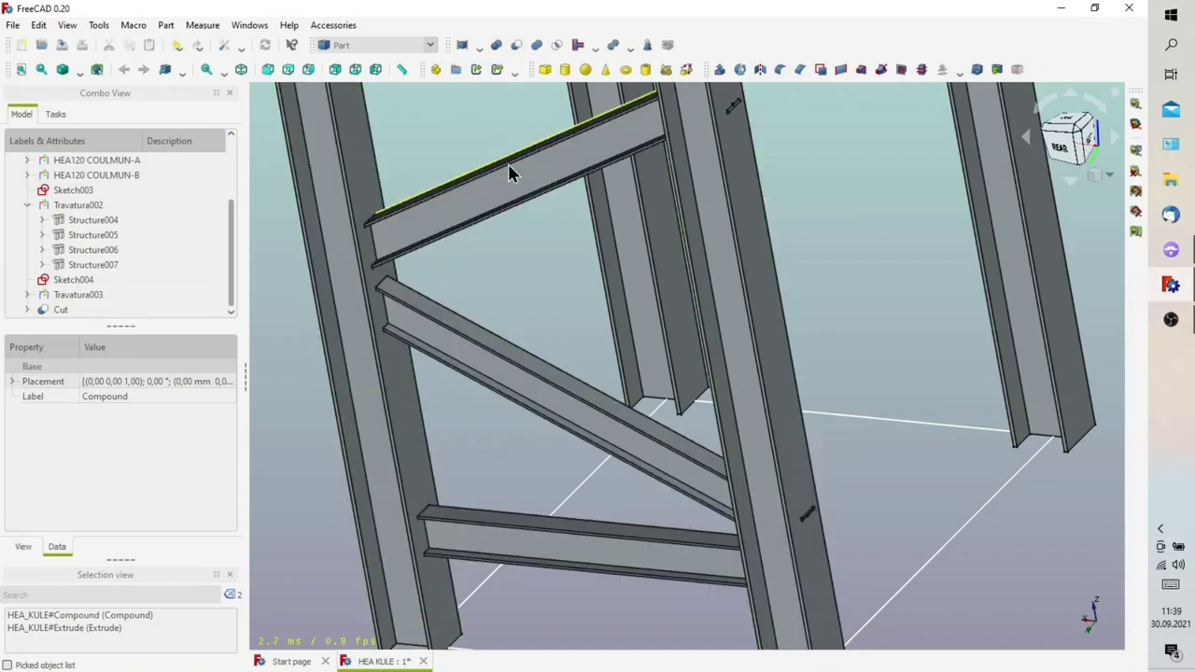
scroll(507, 192, down, 3)
mouse_move(505, 226)
middle_down()
mouse_move(581, 233)
mouse_move(507, 224)
middle_up()
scroll(611, 160, up, 2)
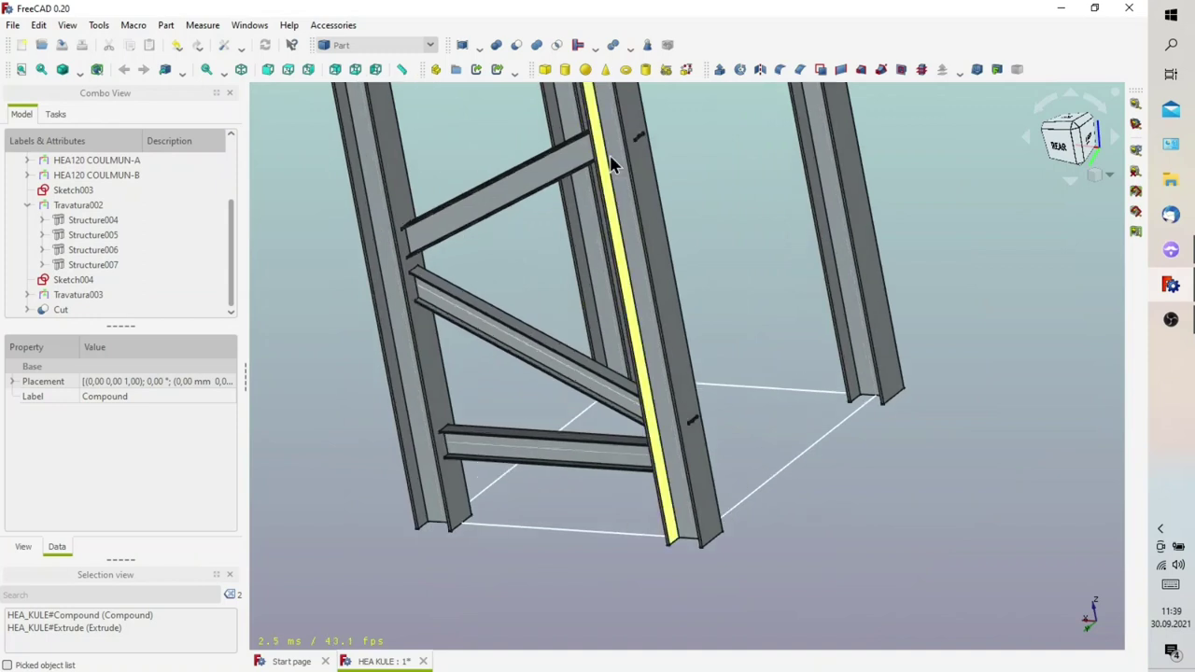
scroll(659, 128, up, 3)
scroll(653, 125, up, 2)
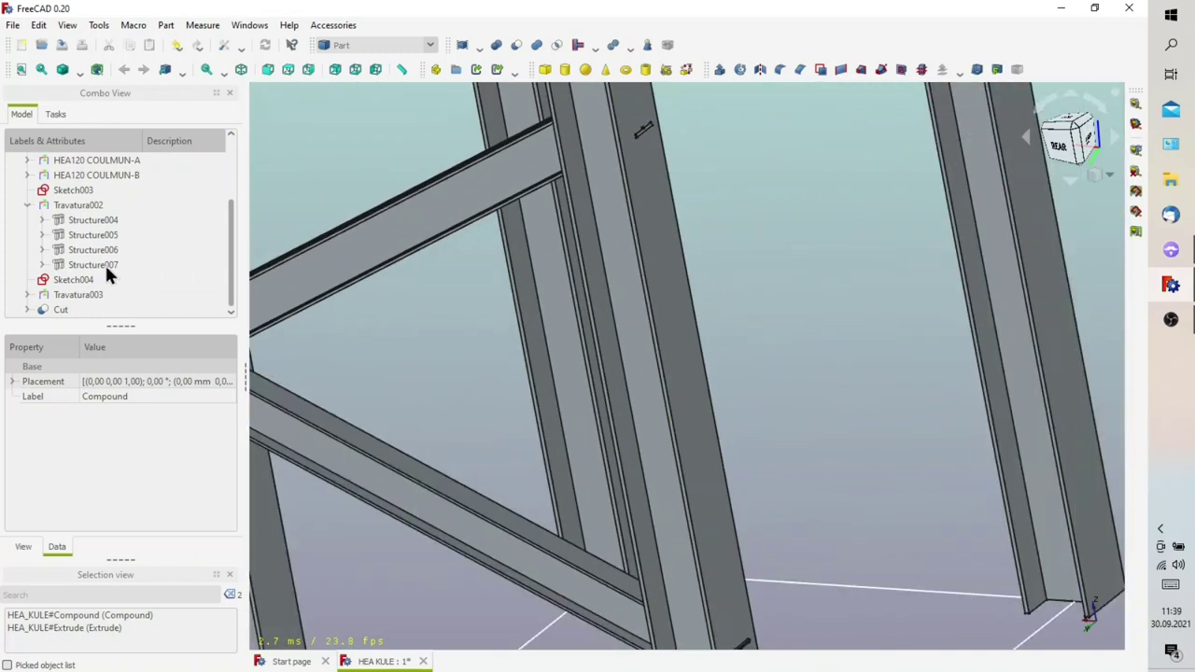
Open Sketch005 under Cut › Extrude, change its 150 mm dimension to 200 mm, and close it
click(78, 282)
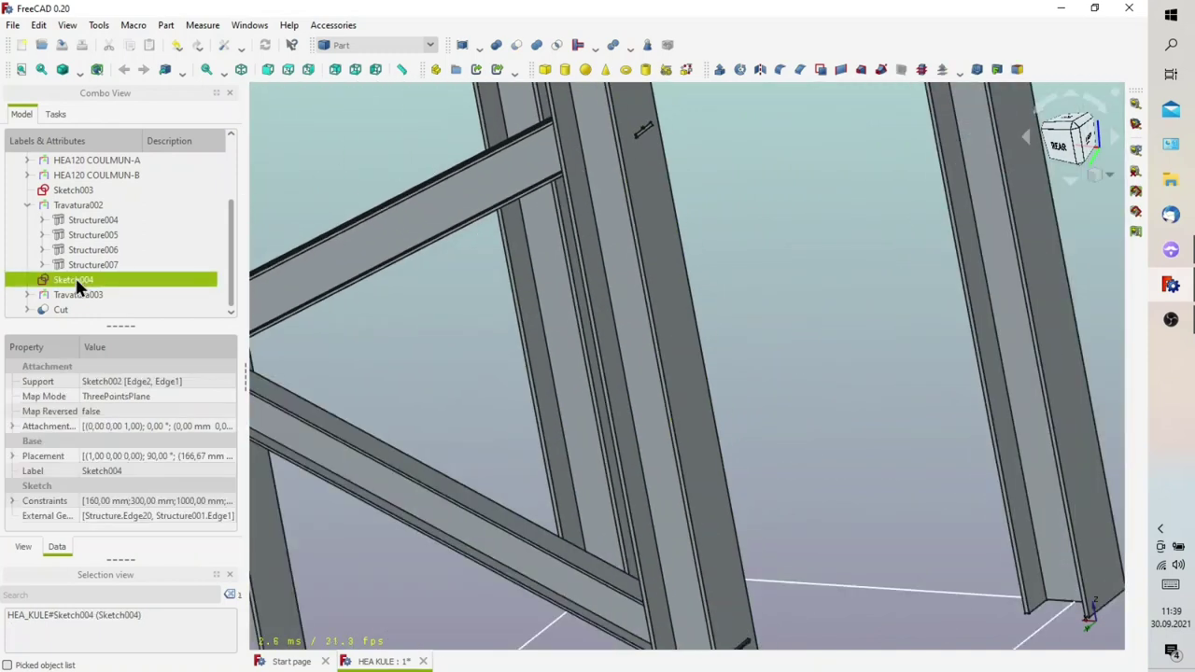
click(26, 309)
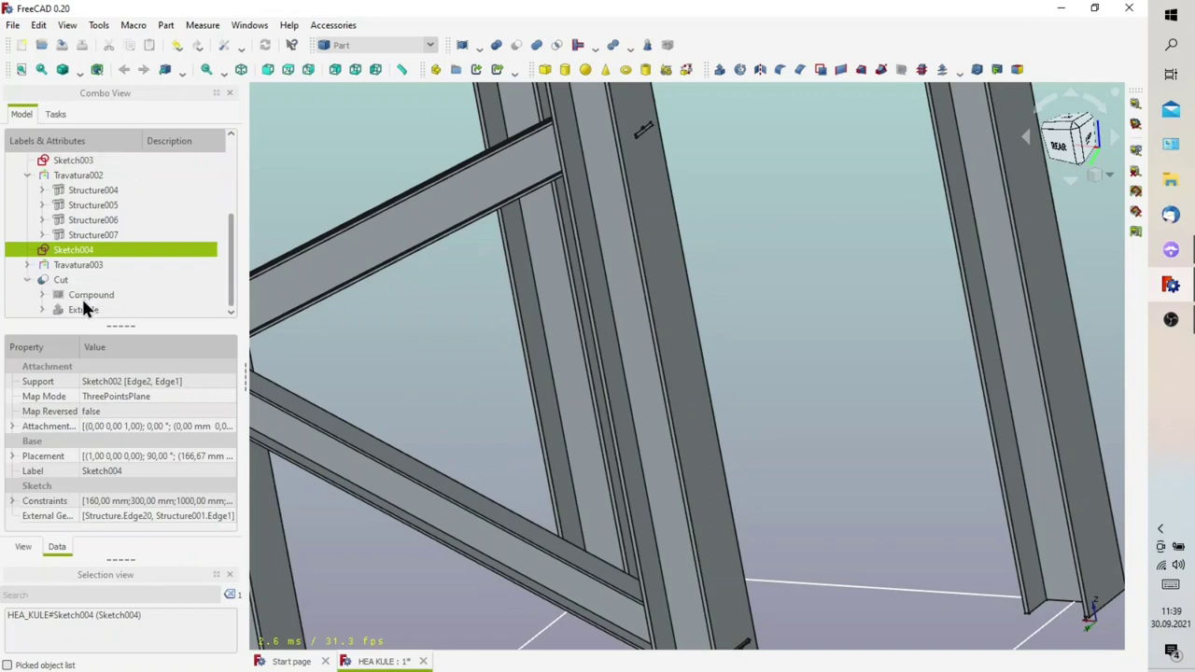
click(42, 309)
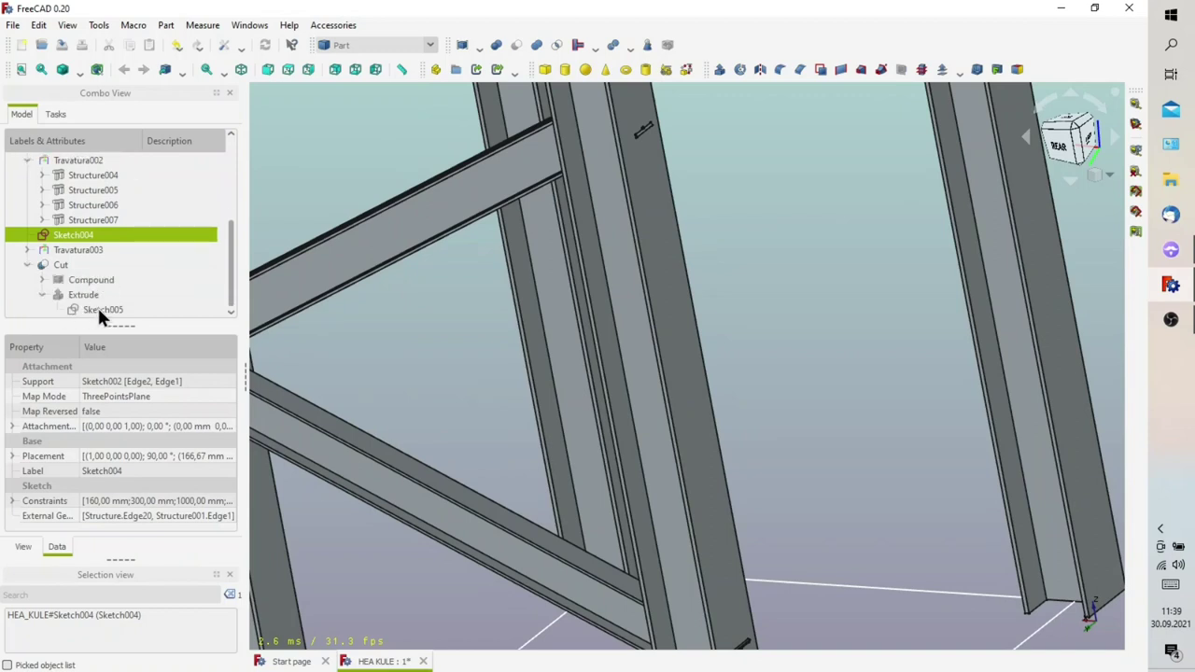
click(98, 310)
double_click(98, 309)
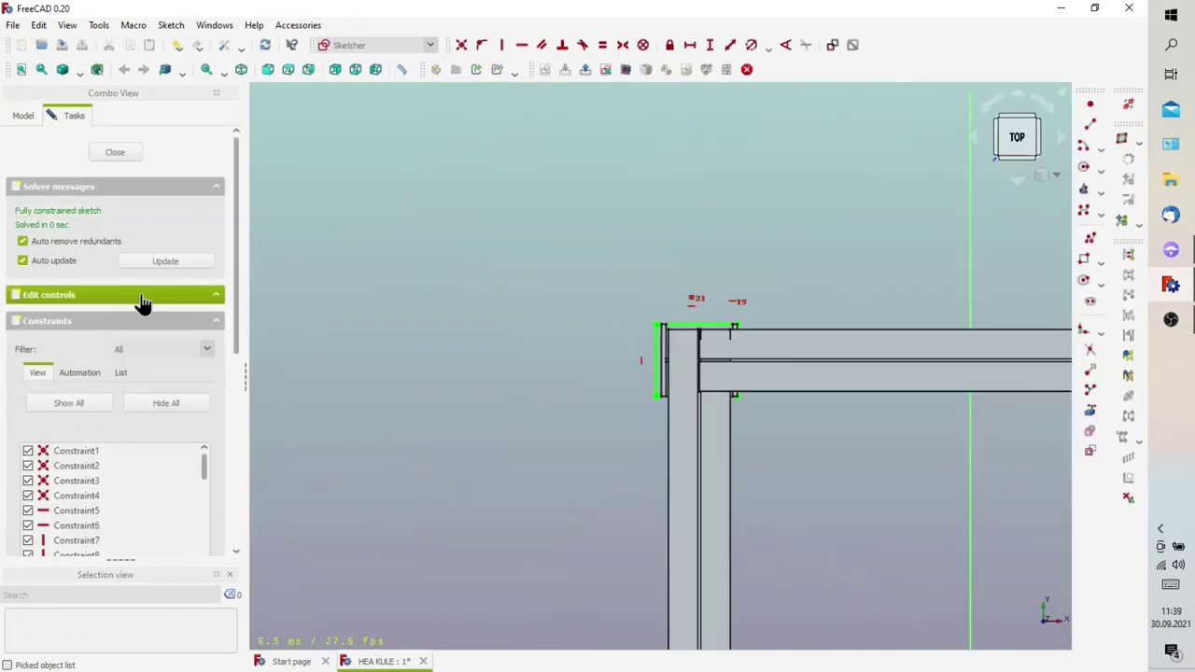
scroll(686, 331, down, 3)
scroll(965, 341, up, 2)
click(966, 318)
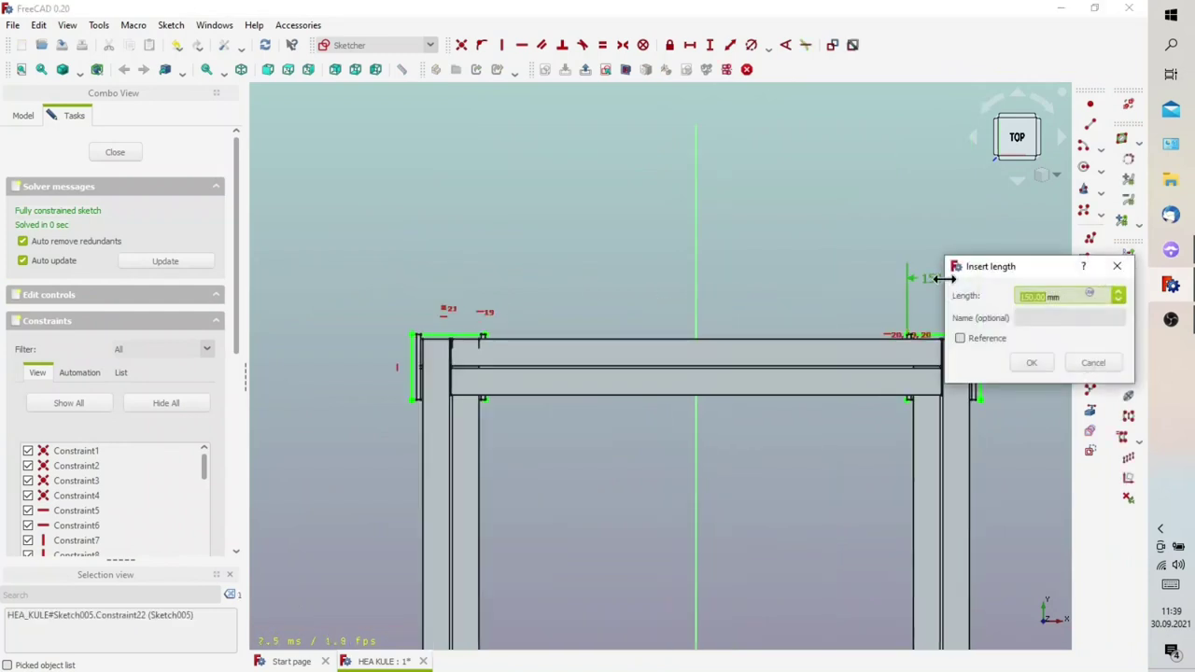
text(200)
key(Return)
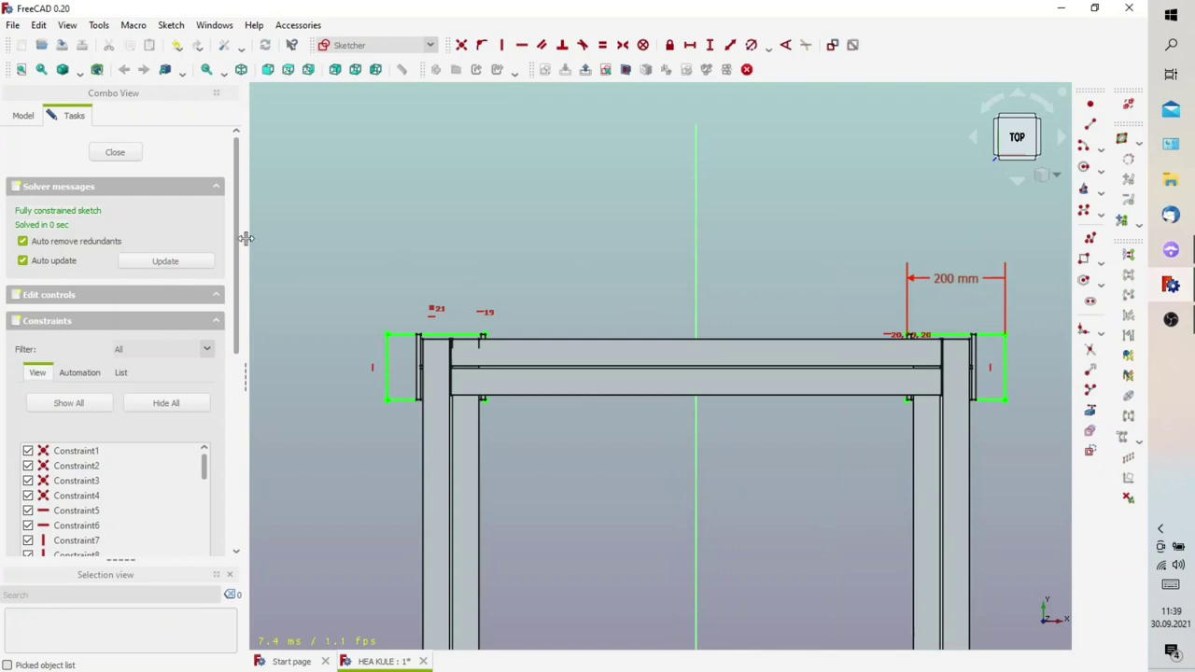
click(119, 152)
mouse_move(367, 302)
middle_down()
mouse_move(715, 336)
mouse_move(537, 348)
mouse_move(551, 371)
mouse_move(542, 370)
middle_up()
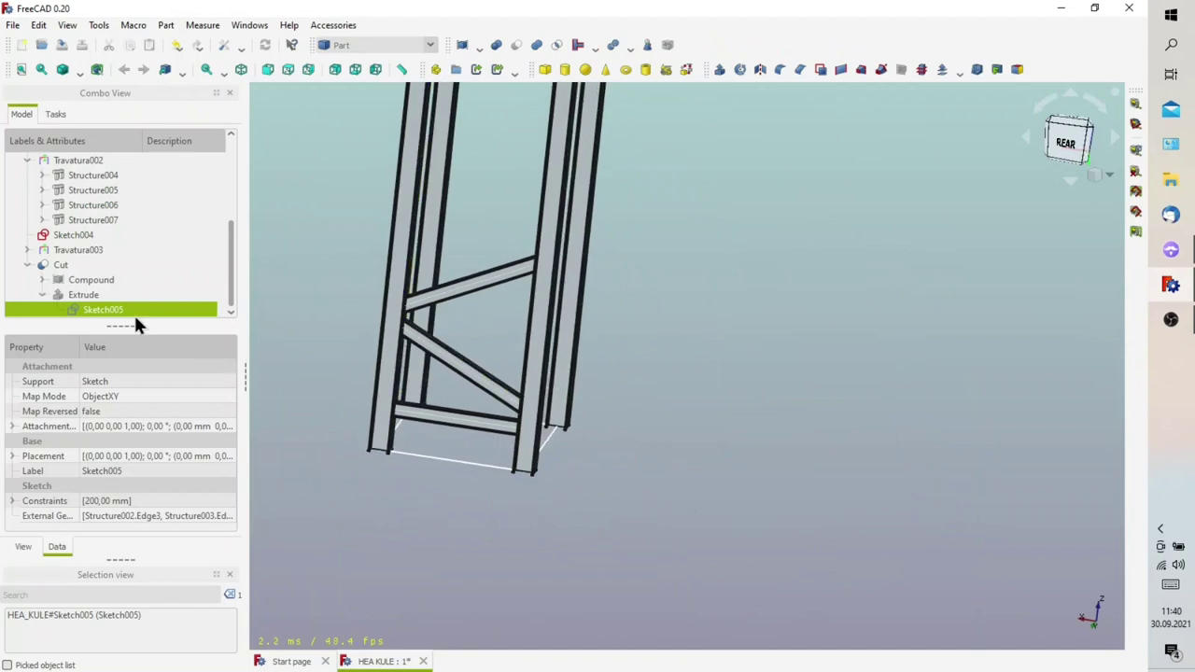
Select the Cut braces and switch to the Draft workbench
click(54, 266)
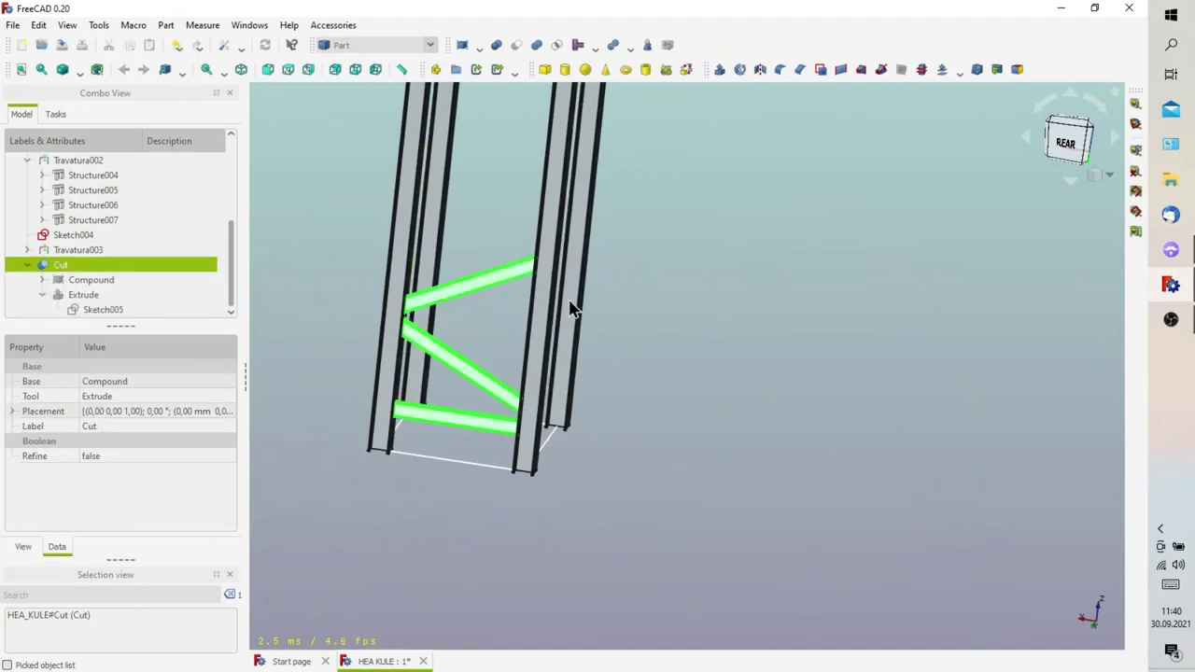
mouse_move(569, 307)
middle_down()
mouse_move(523, 309)
mouse_move(546, 382)
middle_up()
scroll(546, 382, down, 2)
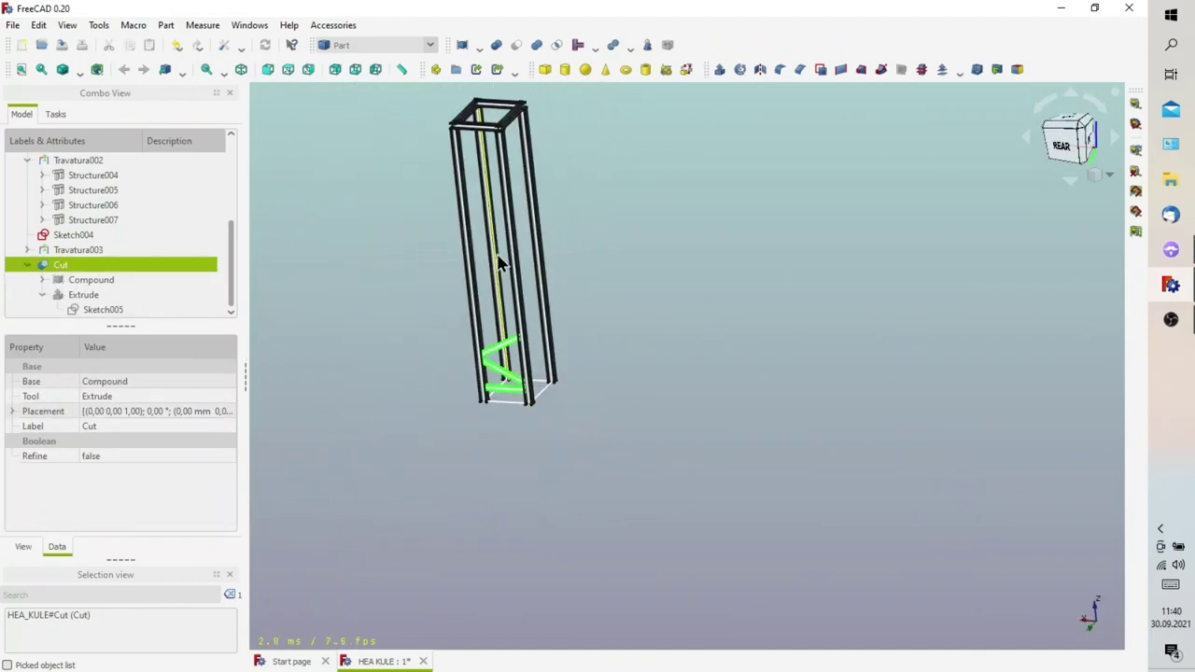
scroll(517, 159, up, 1)
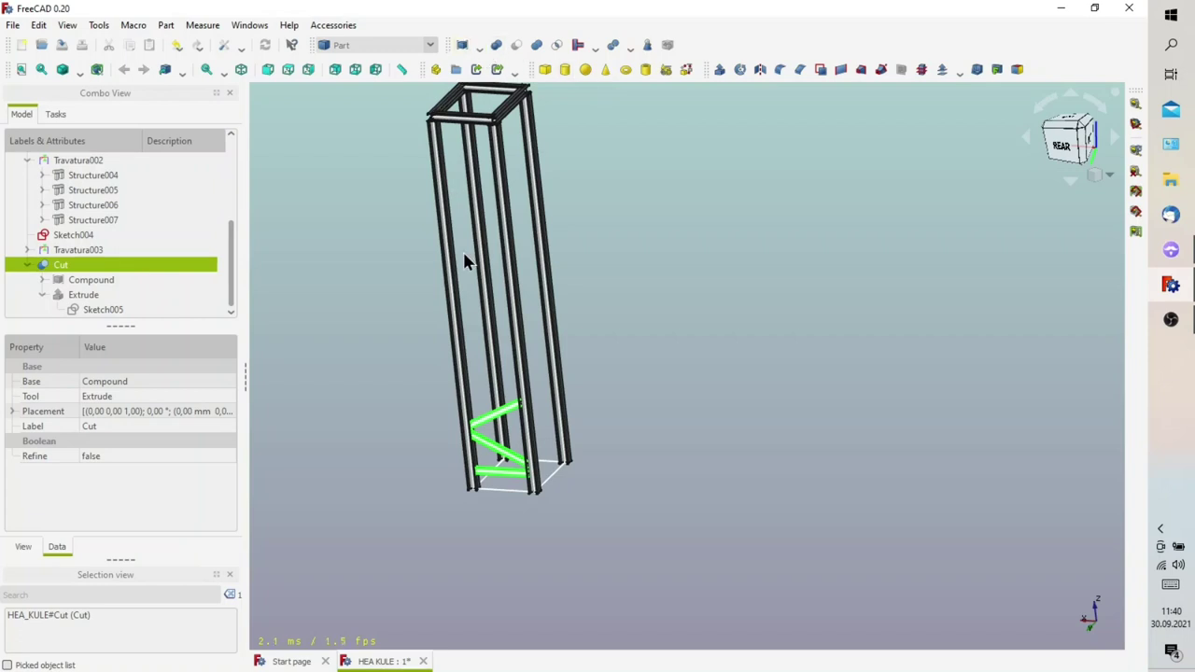
click(431, 45)
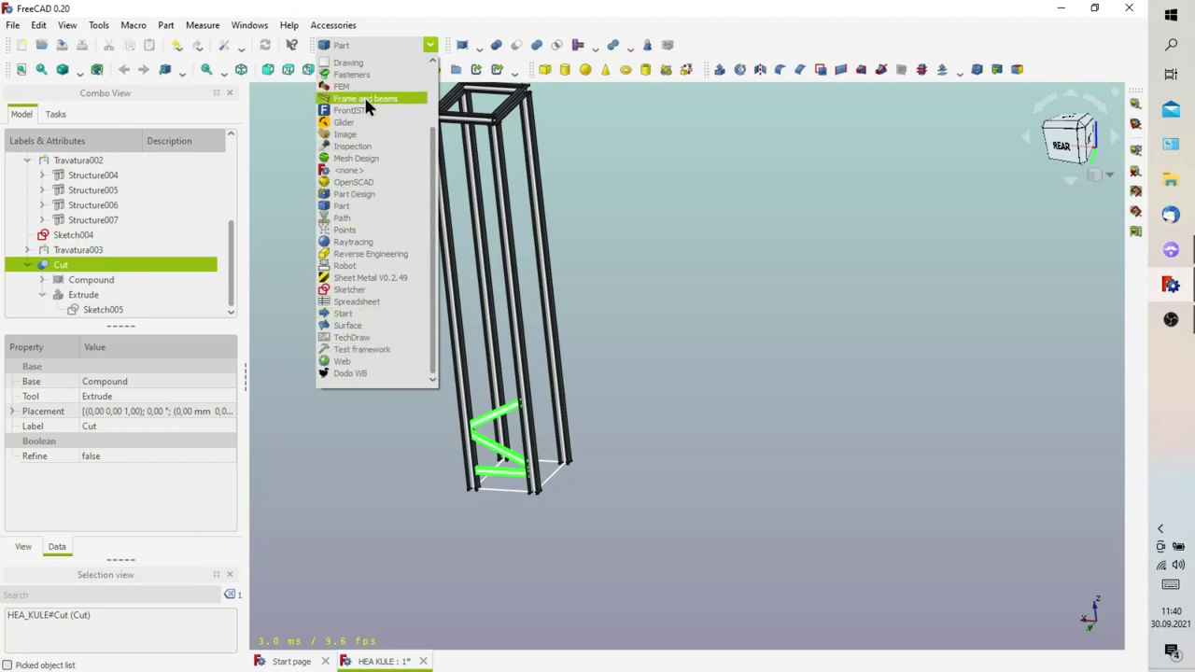
scroll(367, 195, up, 2)
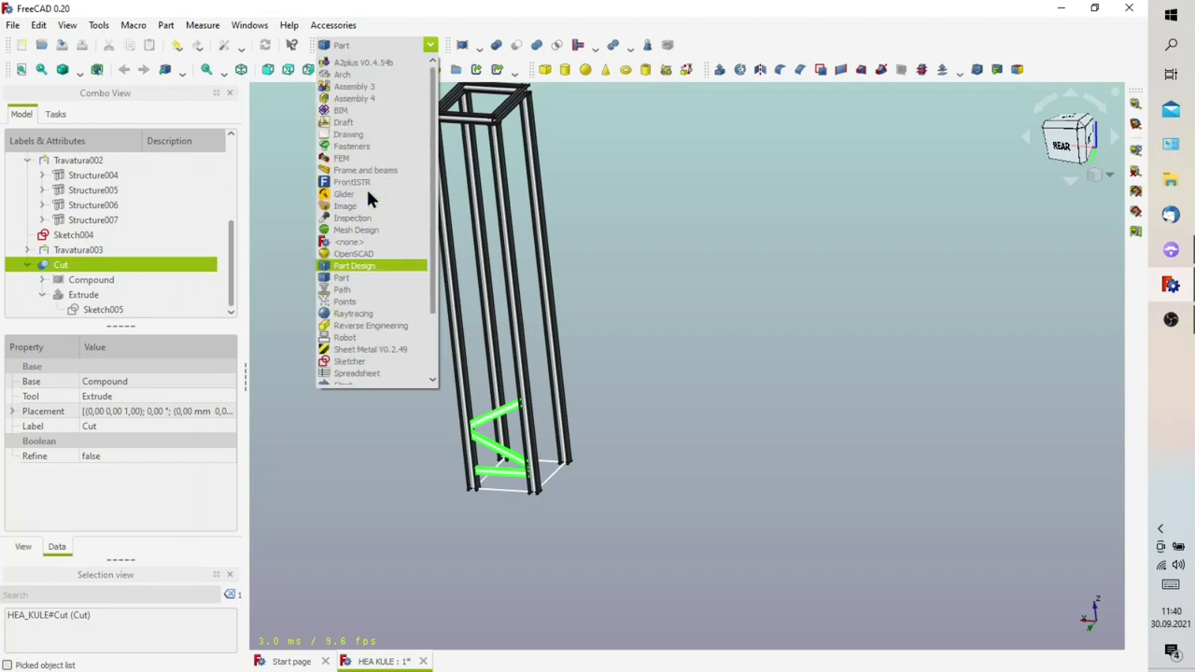
click(344, 122)
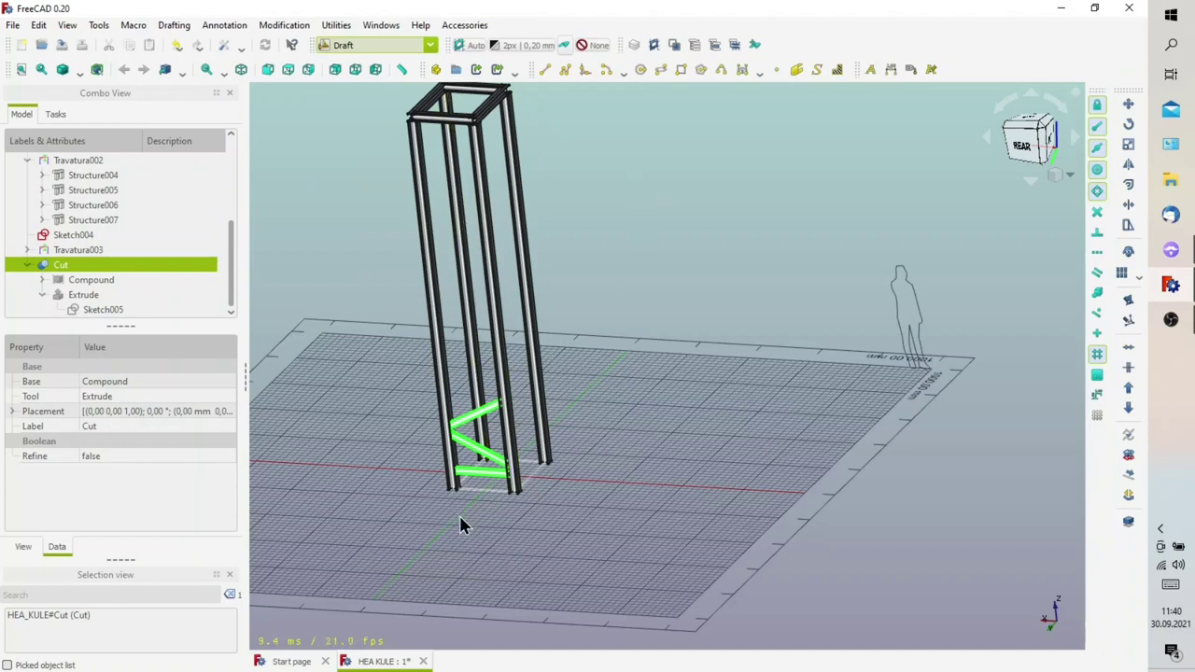
Align the working plane to the left column's face and reselect the Cut braces
scroll(459, 515, up, 2)
scroll(453, 454, up, 2)
click(435, 371)
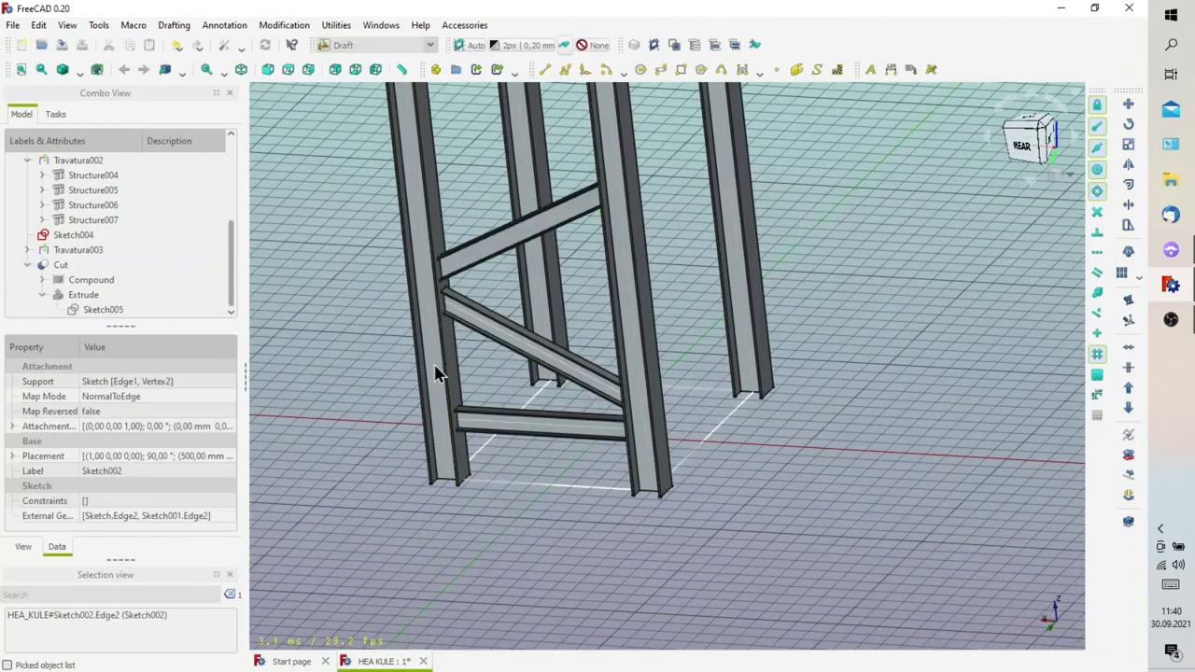
click(427, 368)
click(430, 368)
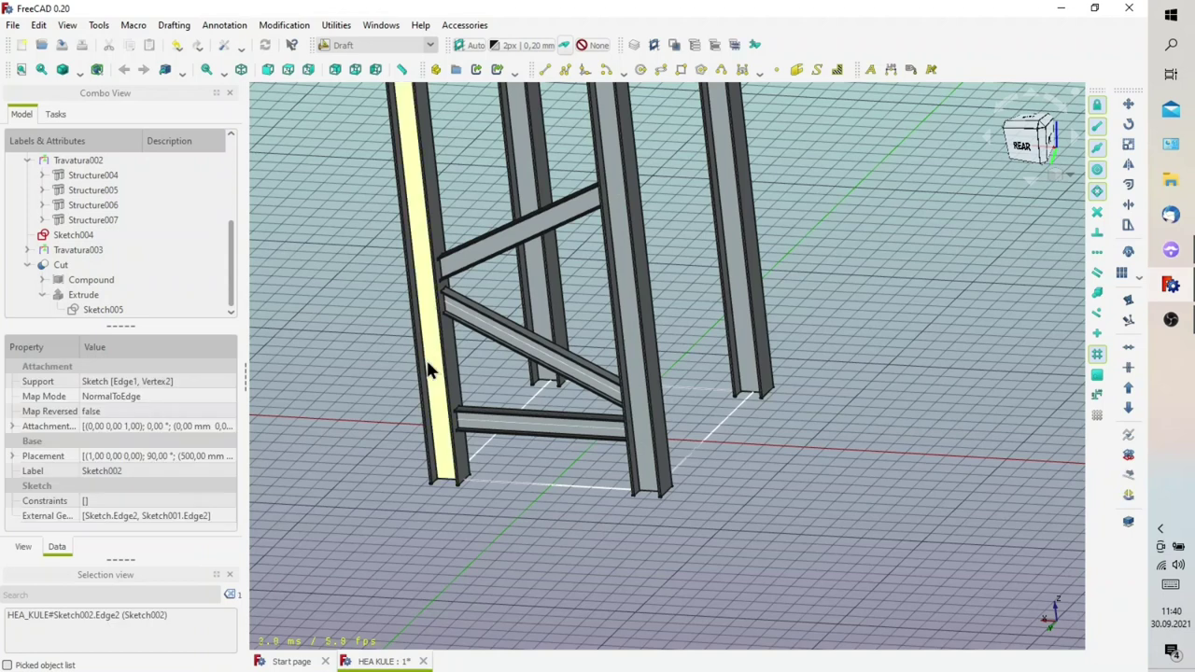
click(432, 368)
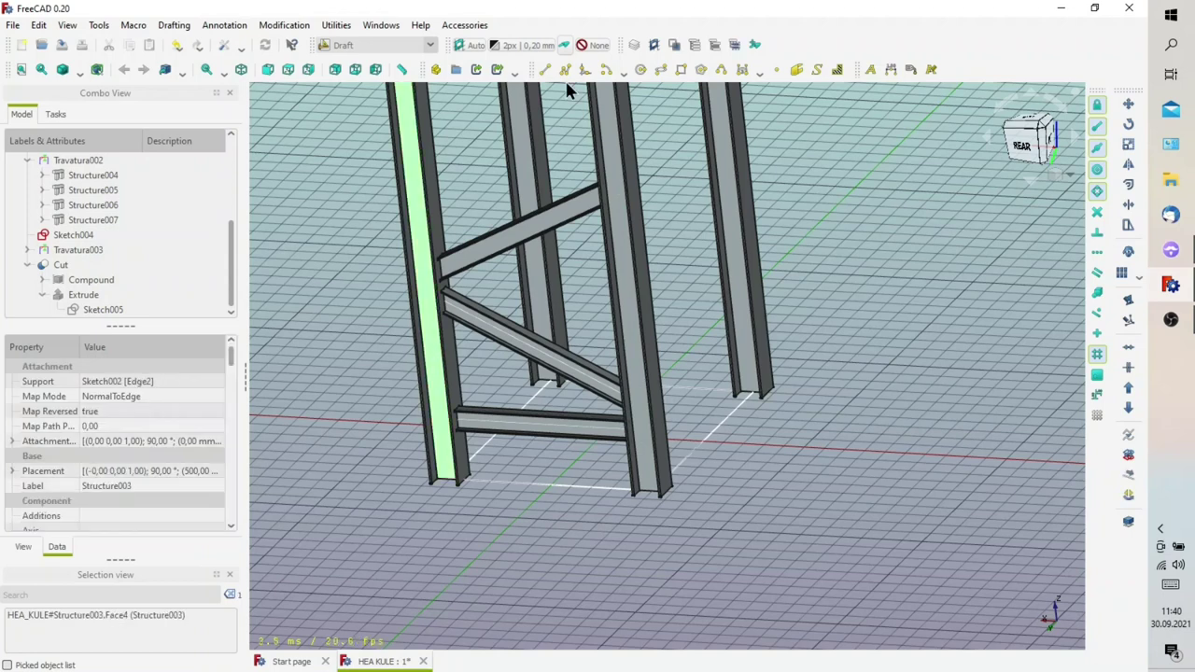
click(474, 45)
click(355, 229)
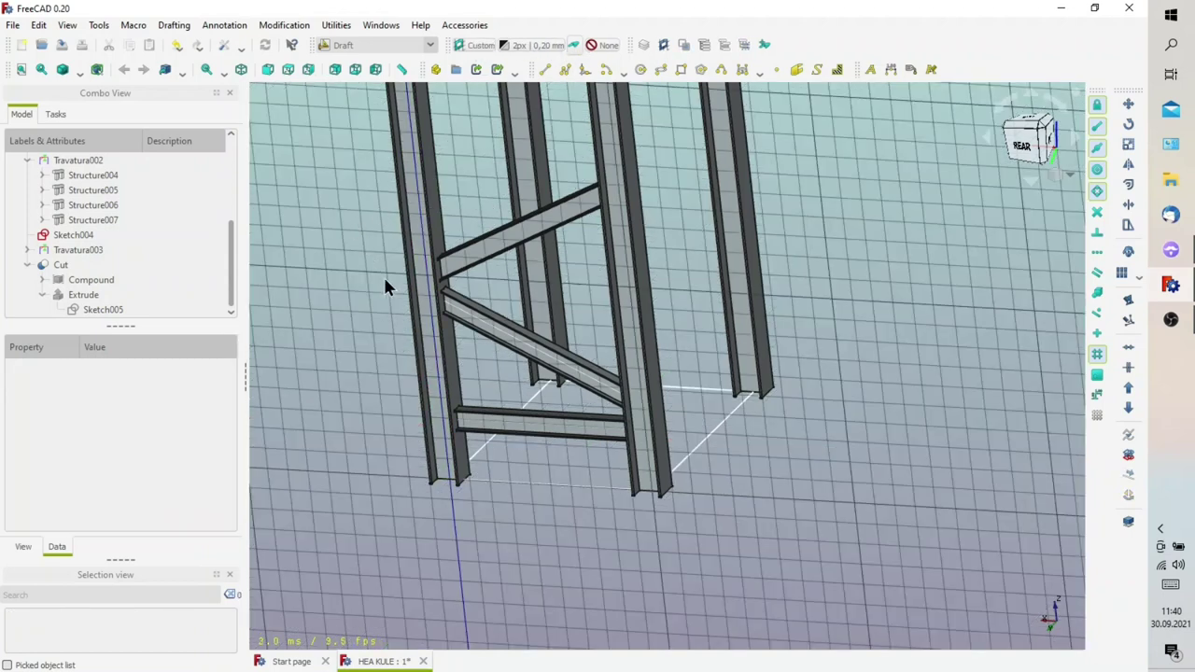
scroll(386, 286, down, 1)
click(61, 265)
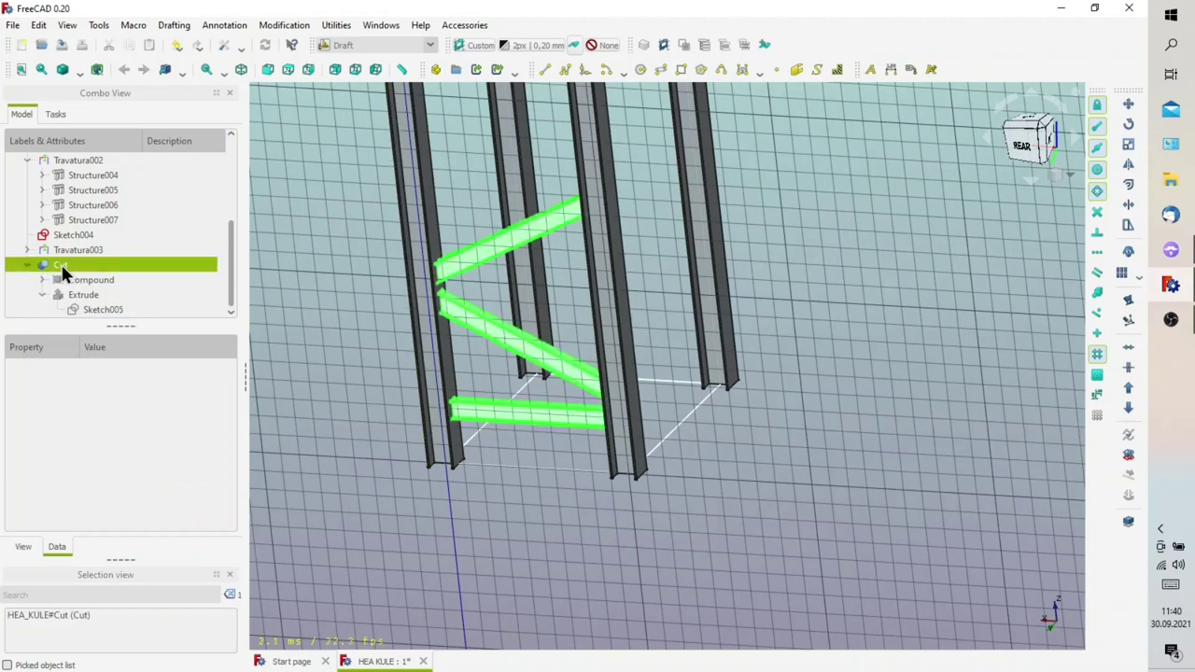
Start an orthogonal array of the Cut braces with X=1, Y=1, Z=3 copies
click(1135, 270)
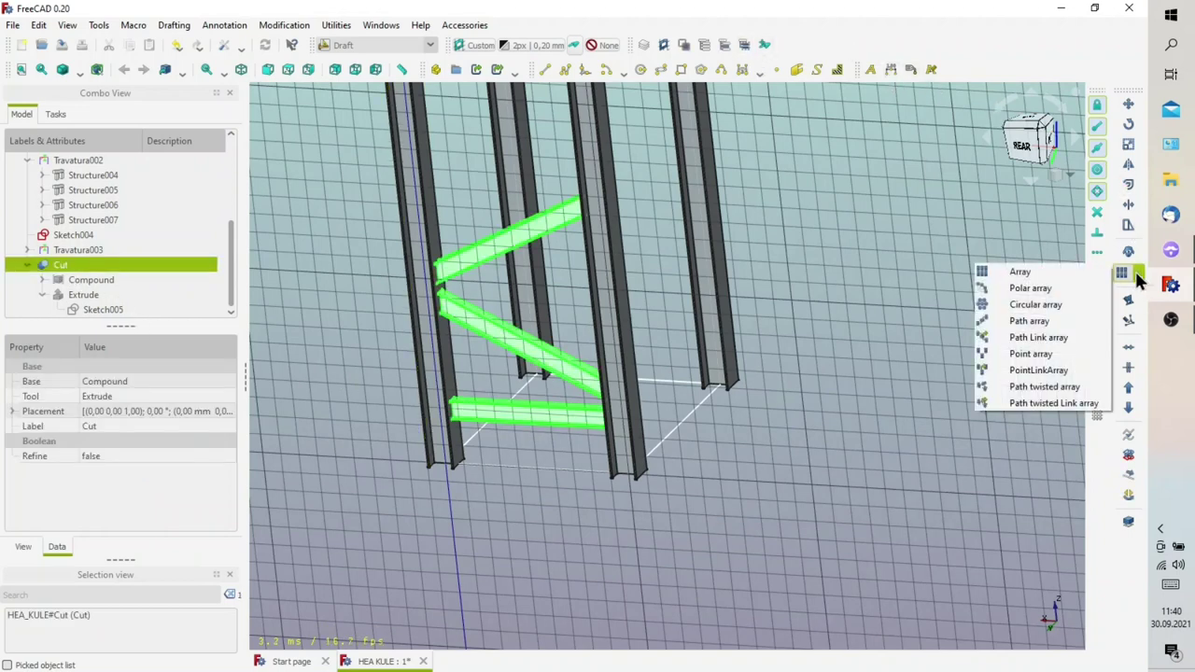
click(1040, 270)
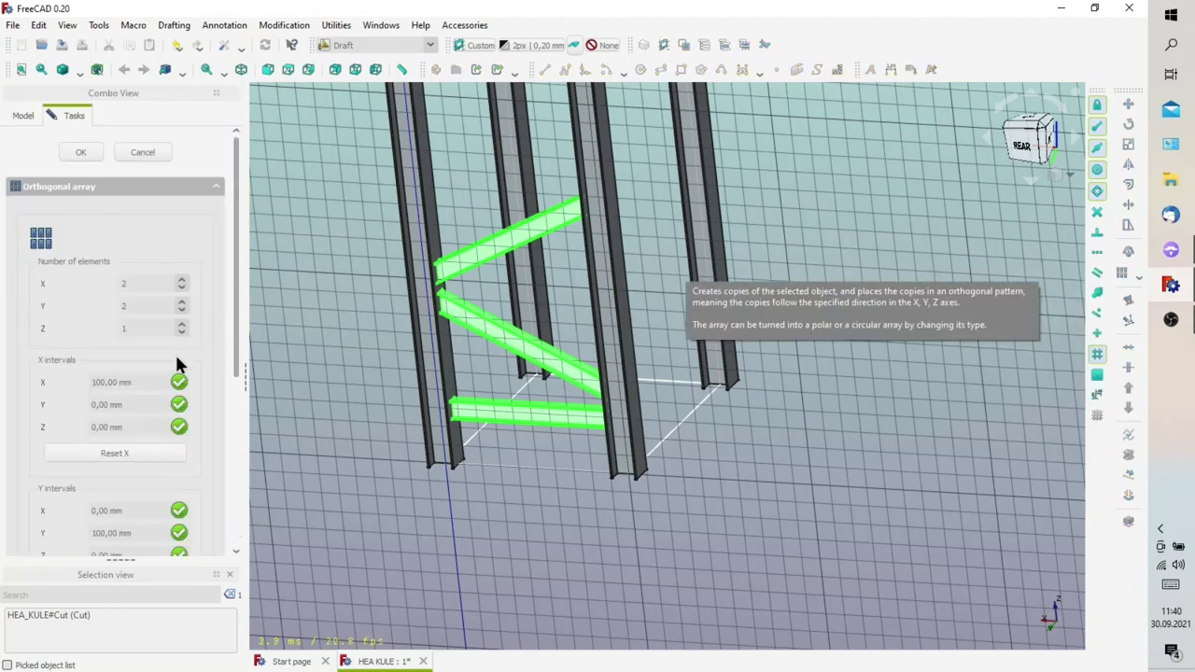
scroll(372, 364, down, 2)
scroll(371, 364, down, 2)
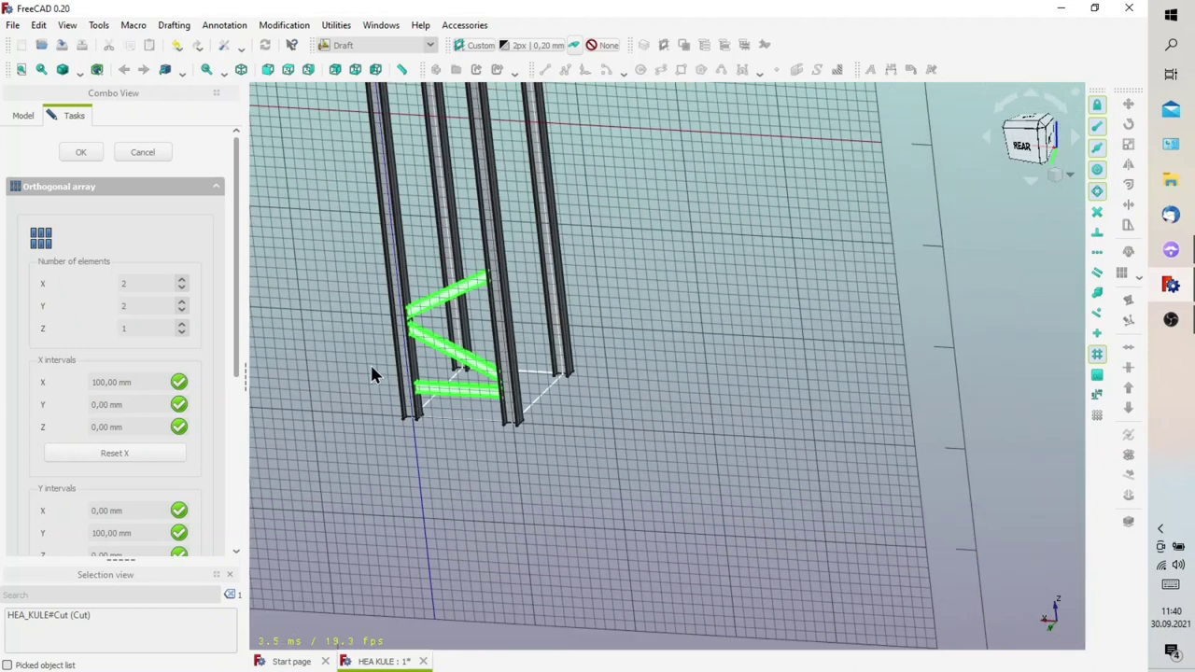
scroll(371, 374, down, 2)
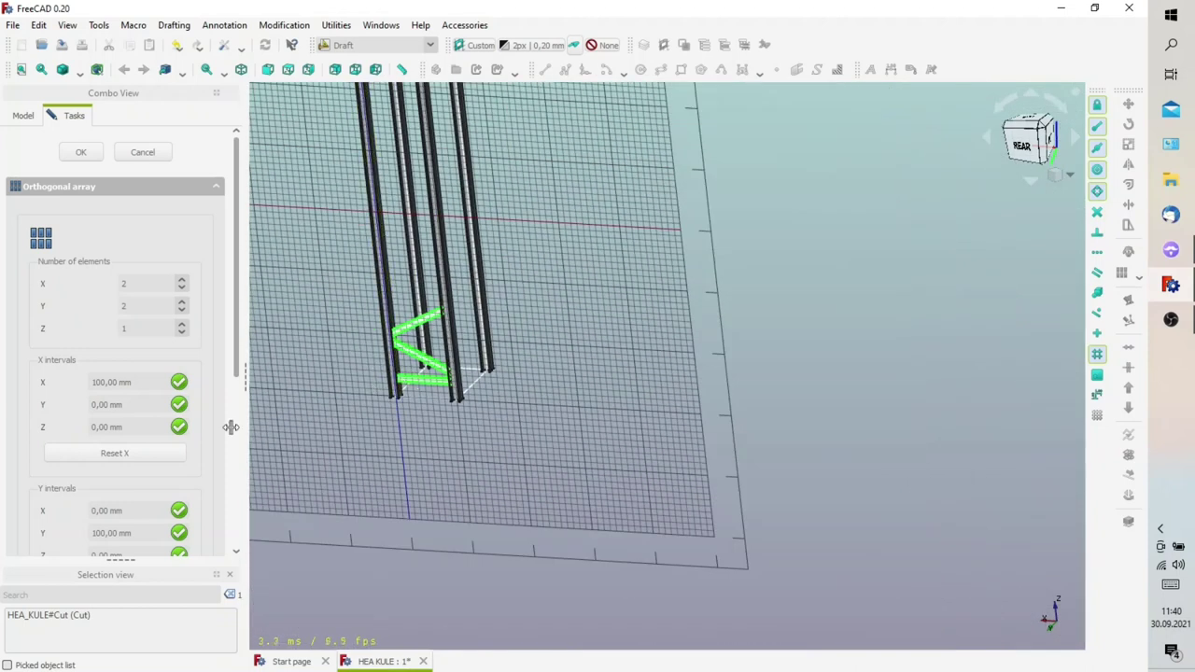
click(181, 288)
click(181, 311)
click(181, 332)
Set the Z interval to 1800 mm and create the brace array
scroll(225, 476, down, 3)
scroll(225, 476, down, 2)
click(139, 416)
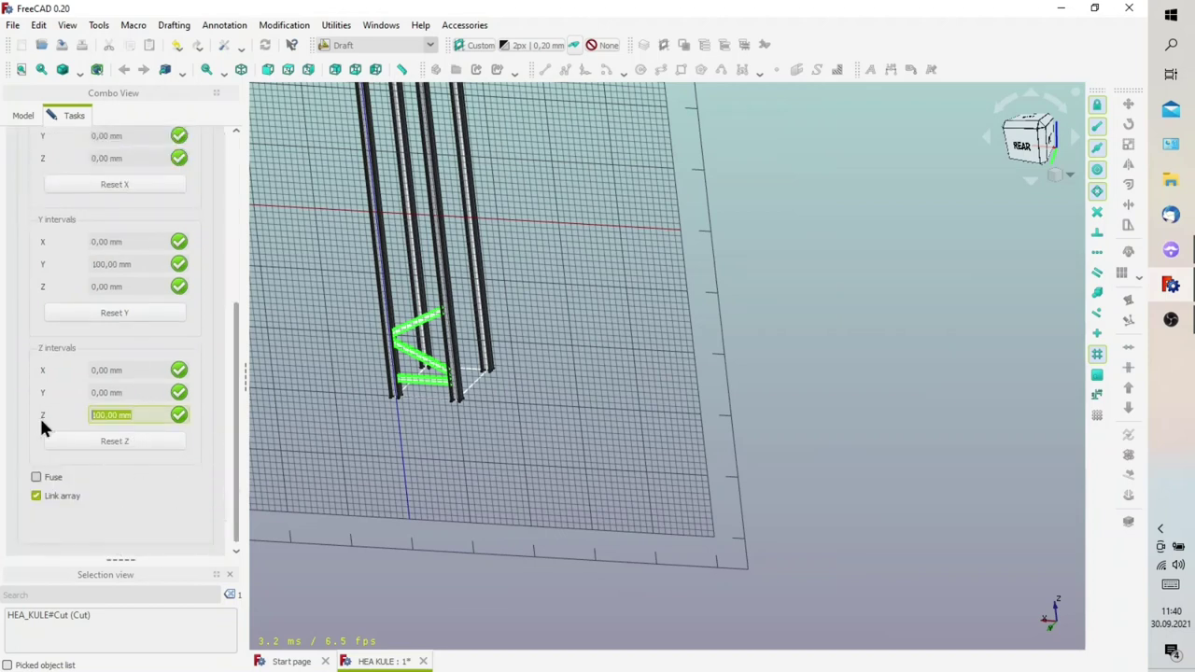
text(1800)
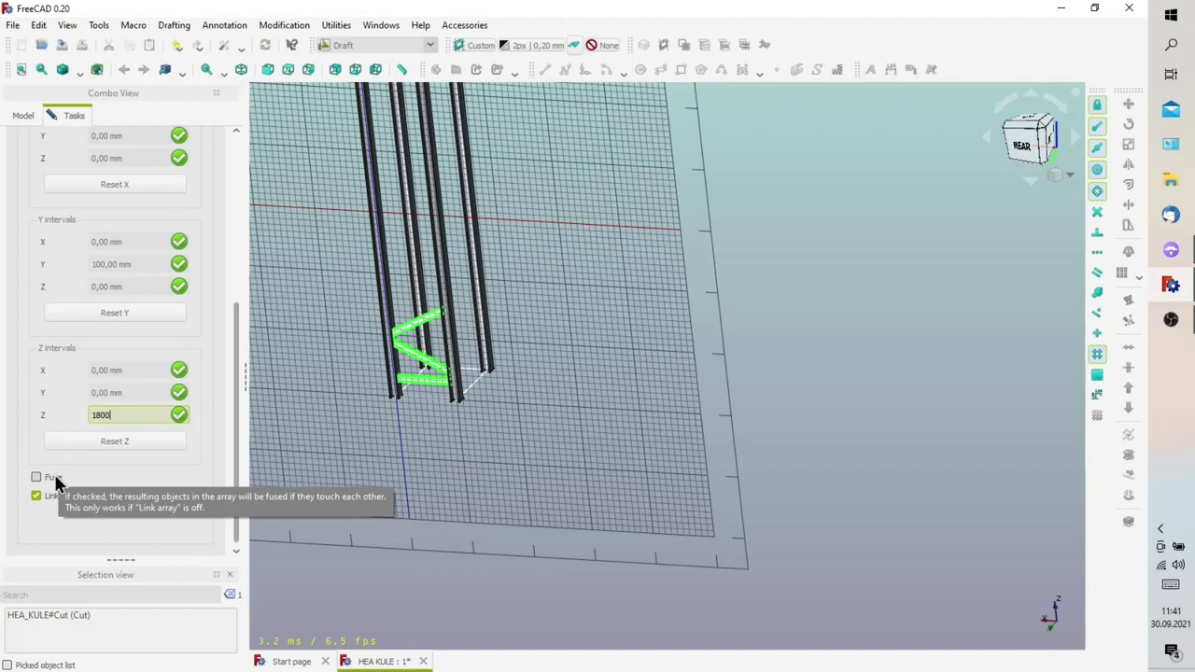
scroll(23, 259, up, 5)
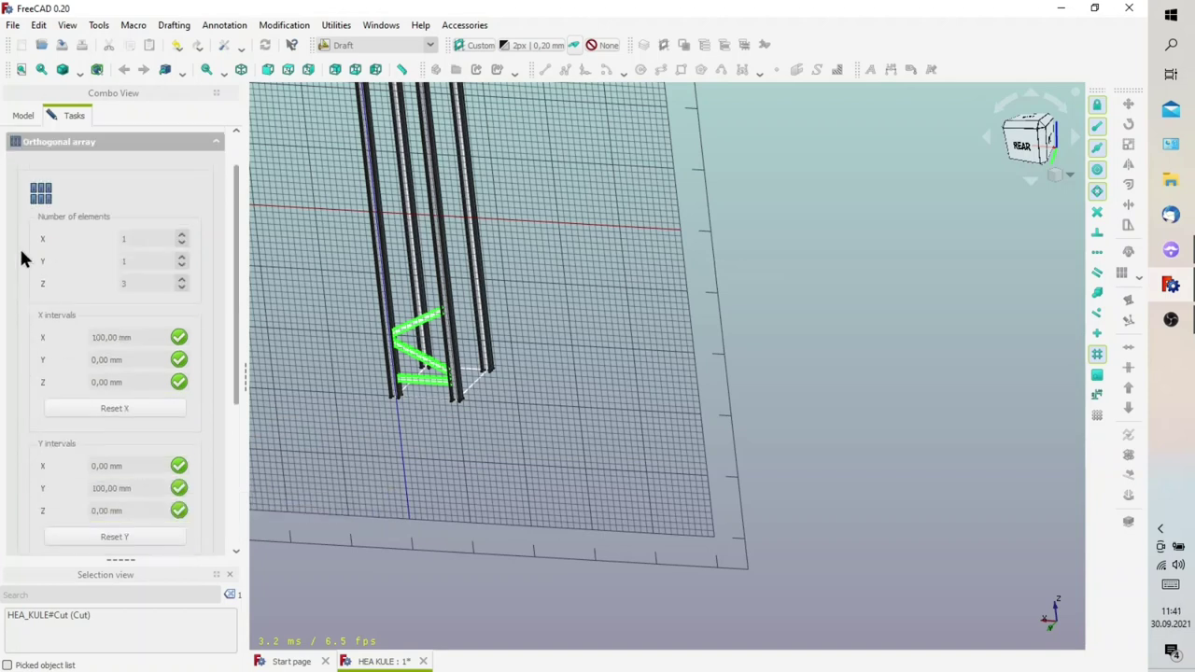
scroll(26, 414, down, 5)
scroll(14, 429, down, 2)
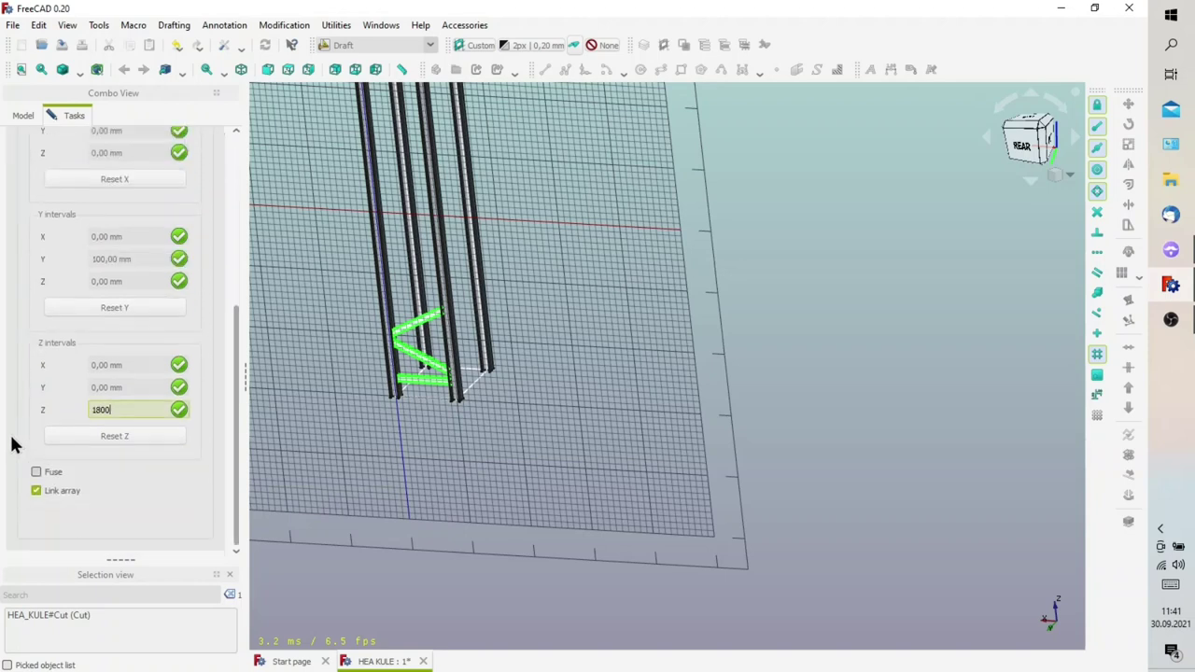
scroll(13, 429, up, 10)
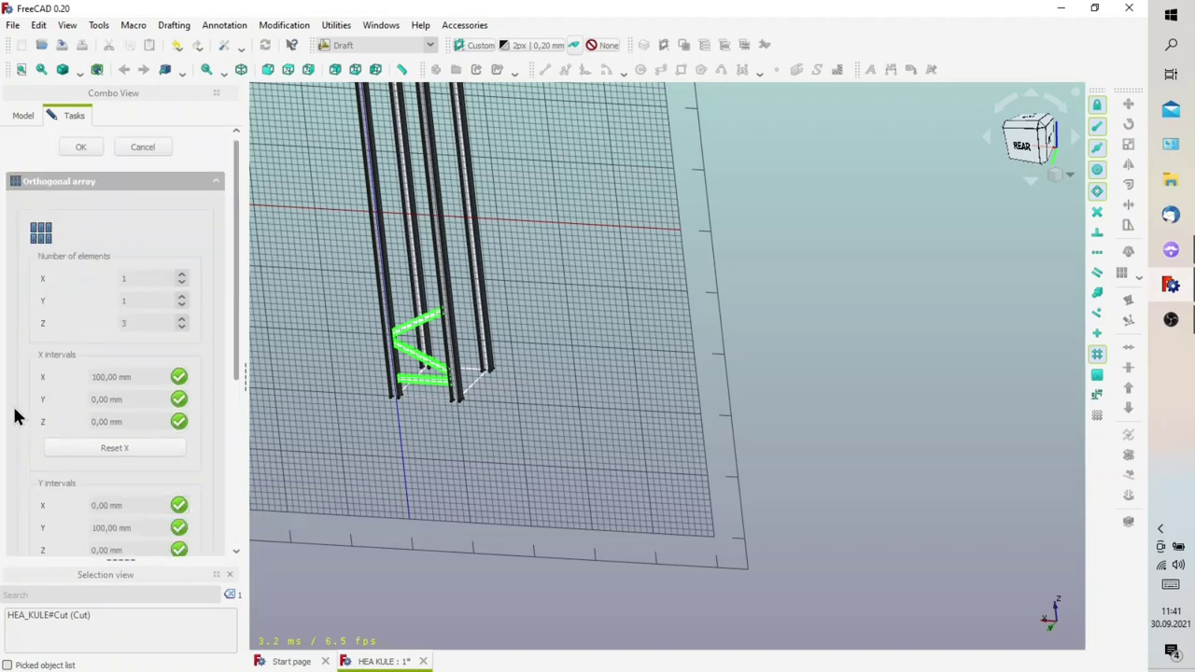
click(82, 152)
Try Array Interval Z spacings of 1600, 1500 and 1400 mm
scroll(451, 348, up, 2)
scroll(451, 347, up, 2)
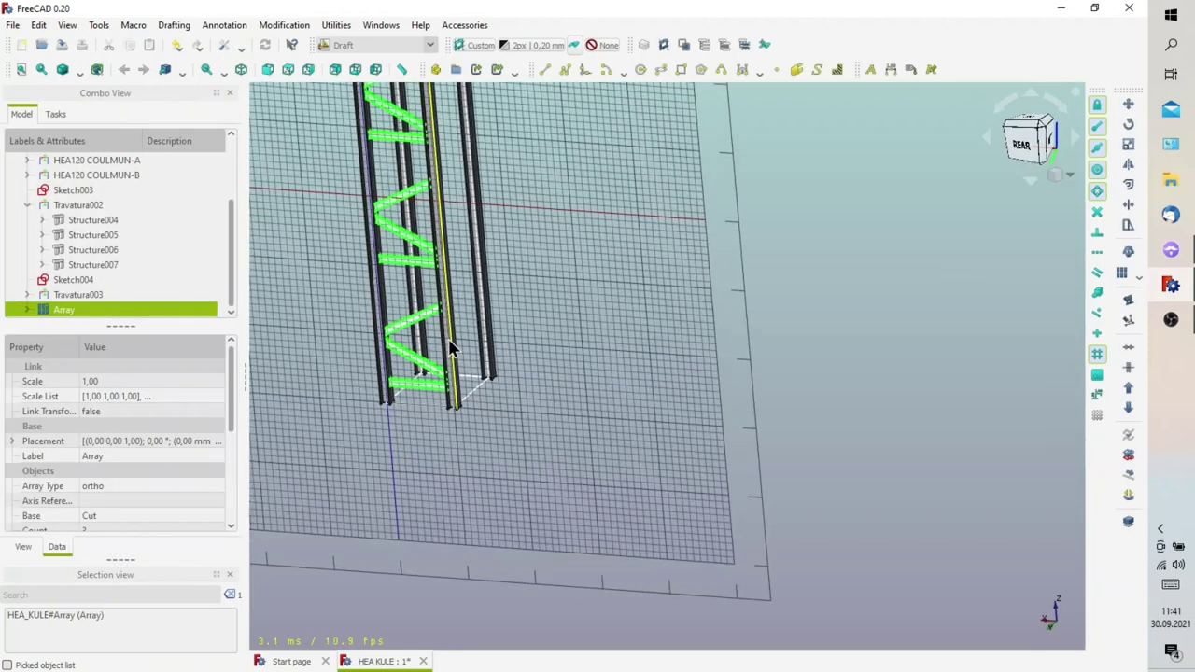
scroll(451, 348, down, 3)
scroll(448, 359, up, 2)
scroll(117, 414, down, 1)
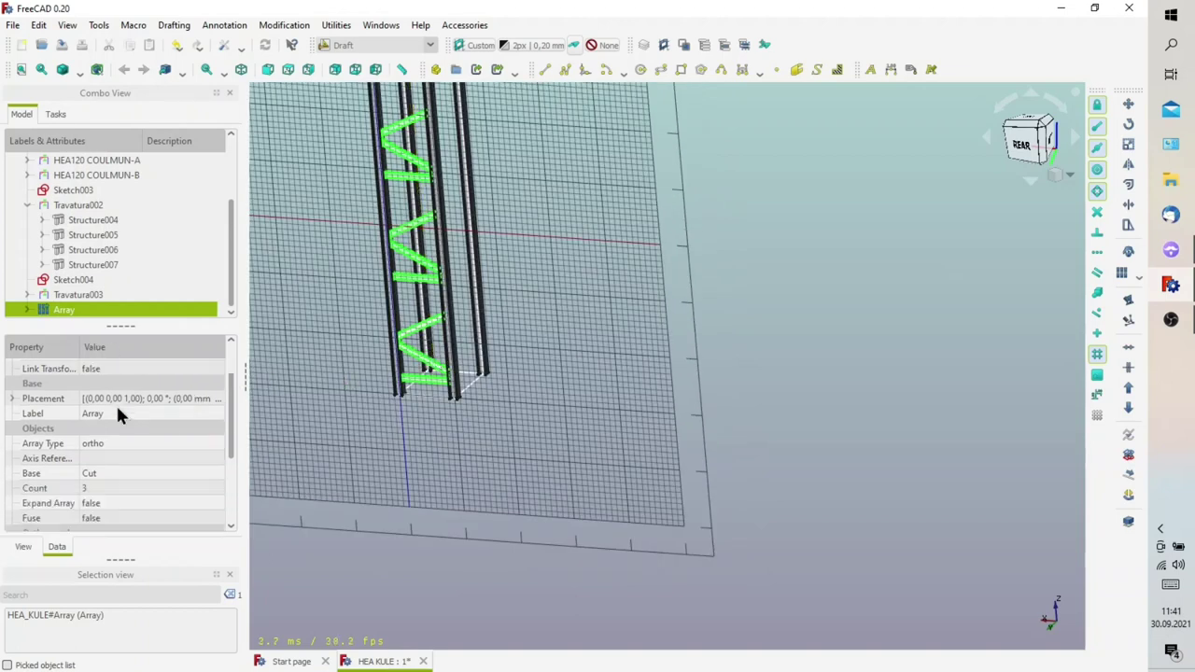
scroll(123, 434, down, 2)
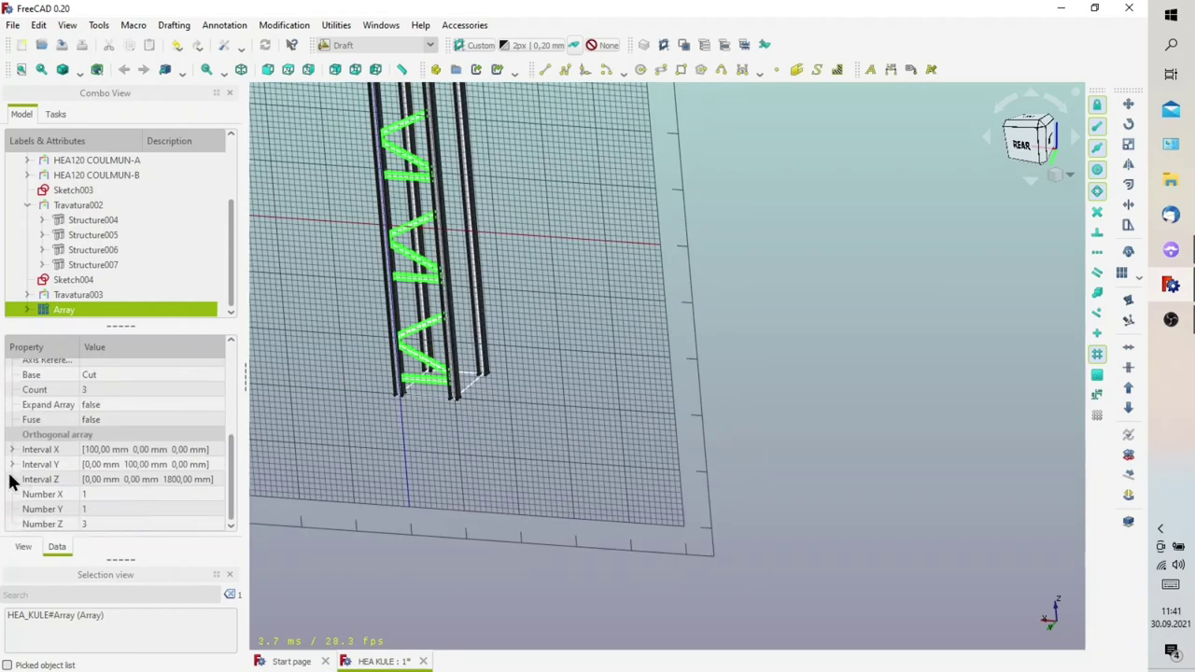
click(12, 479)
click(93, 479)
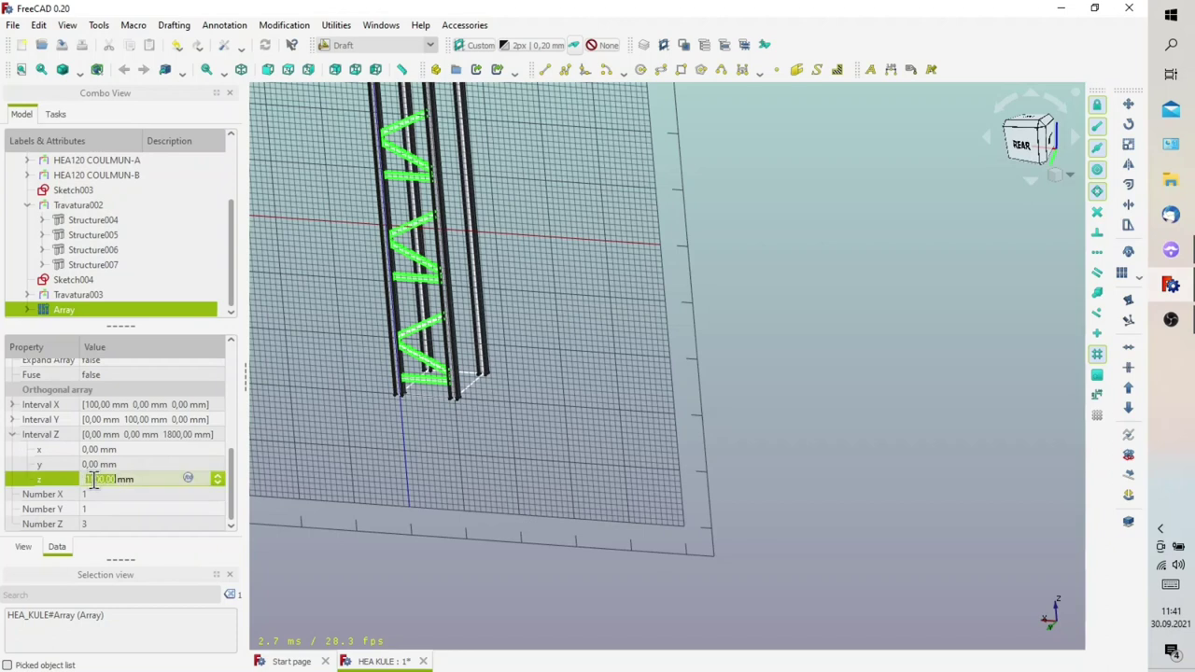
text(1600)
key(Return)
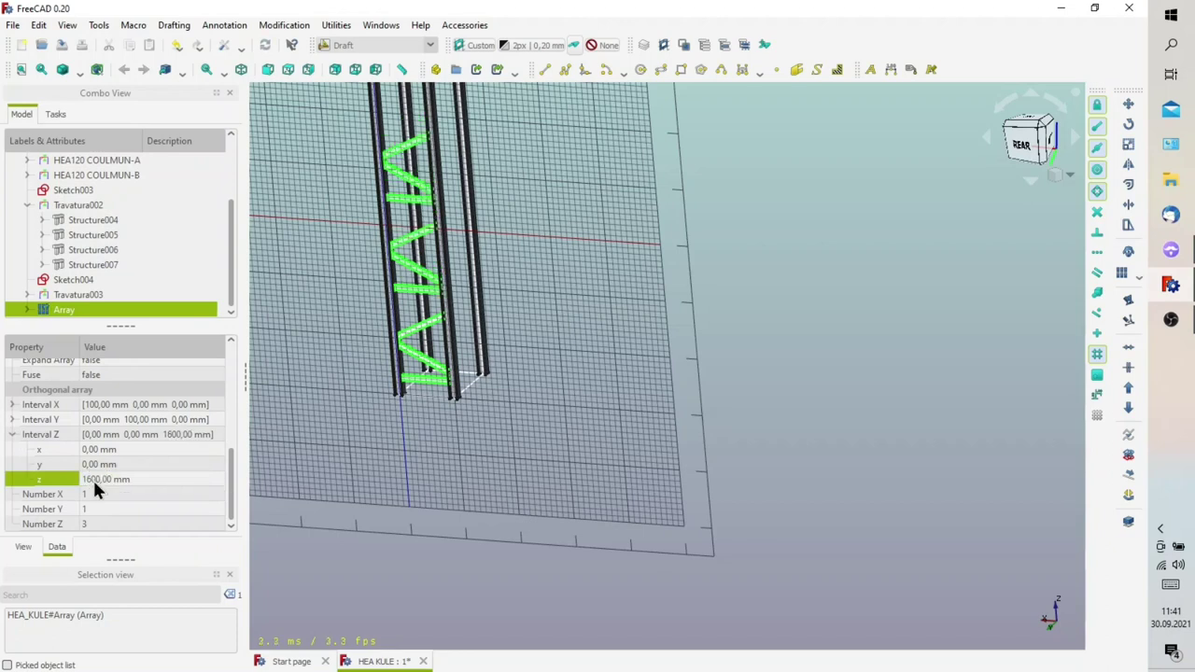
click(93, 482)
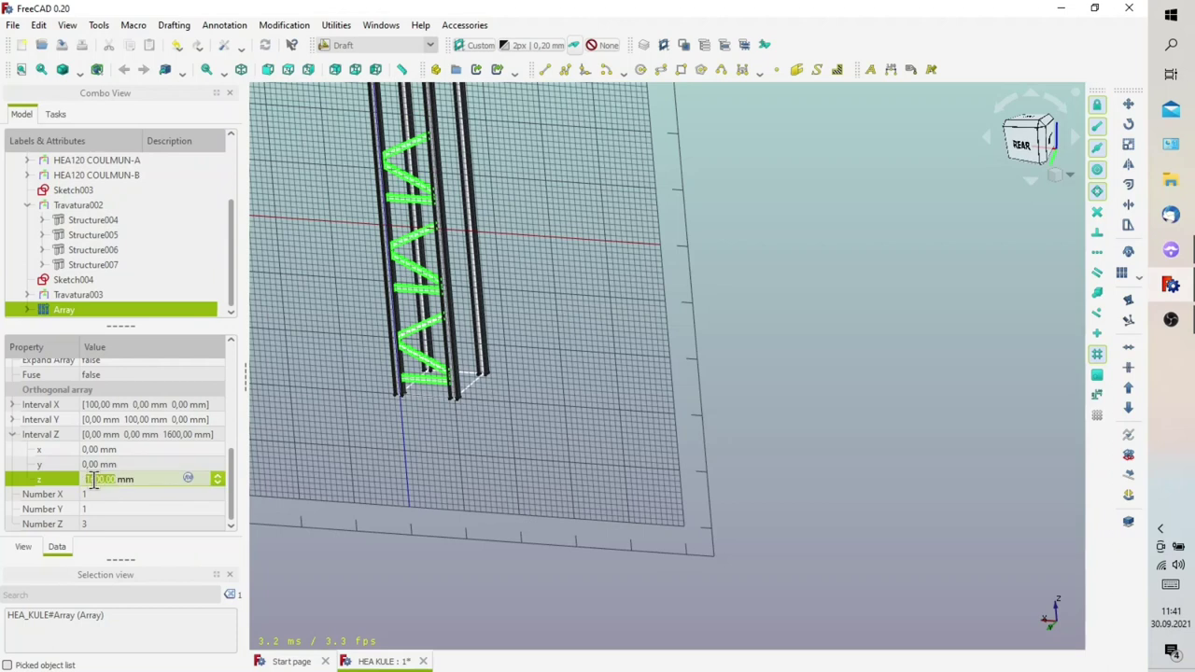
text(1500)
key(Return)
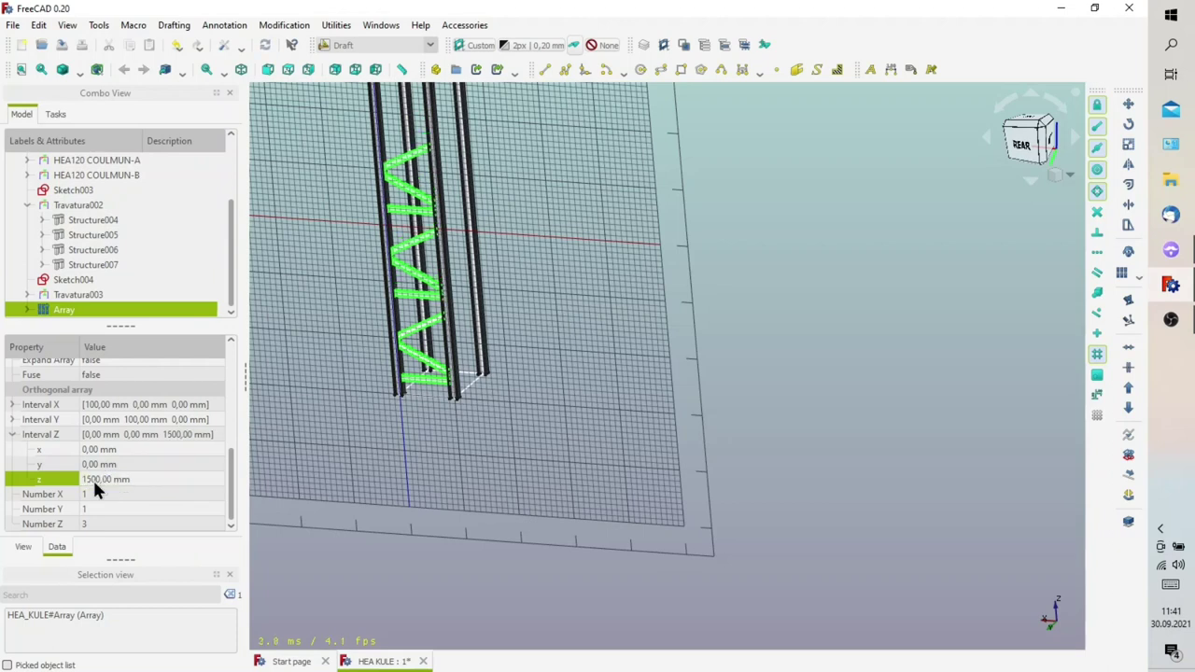
click(93, 481)
text(1400)
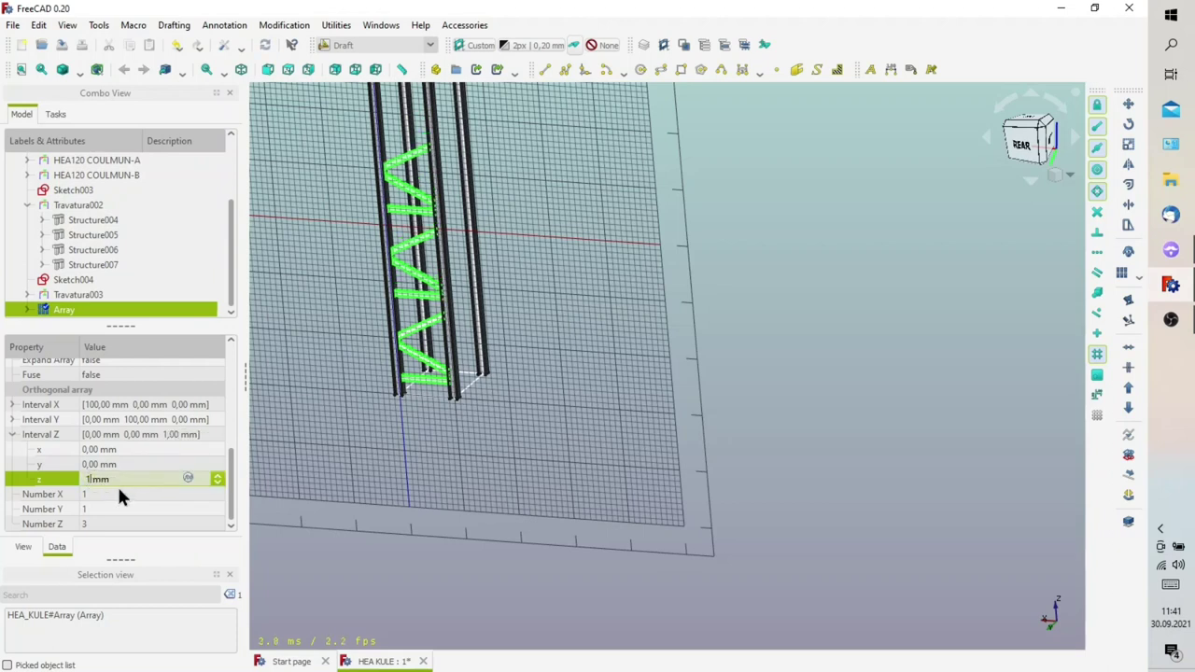
key(Return)
Refine the Interval Z spacing through 1300 and 1350 mm to a final 1320 mm
scroll(432, 262, up, 2)
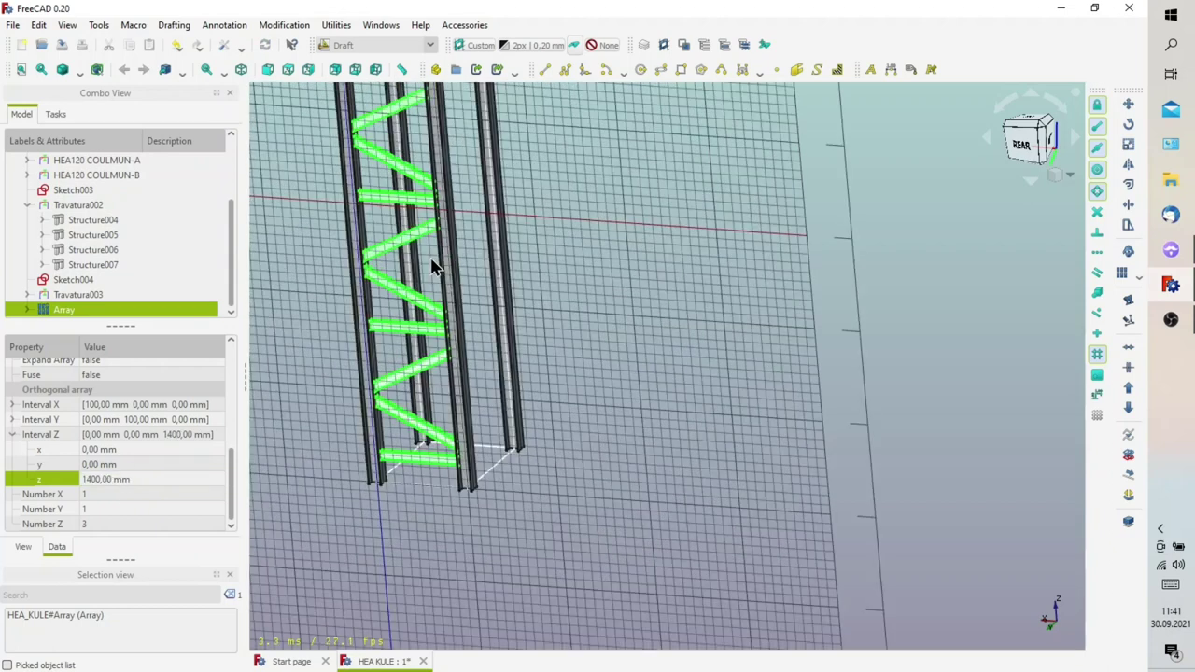
scroll(432, 373, up, 2)
scroll(499, 355, up, 2)
scroll(515, 355, up, 1)
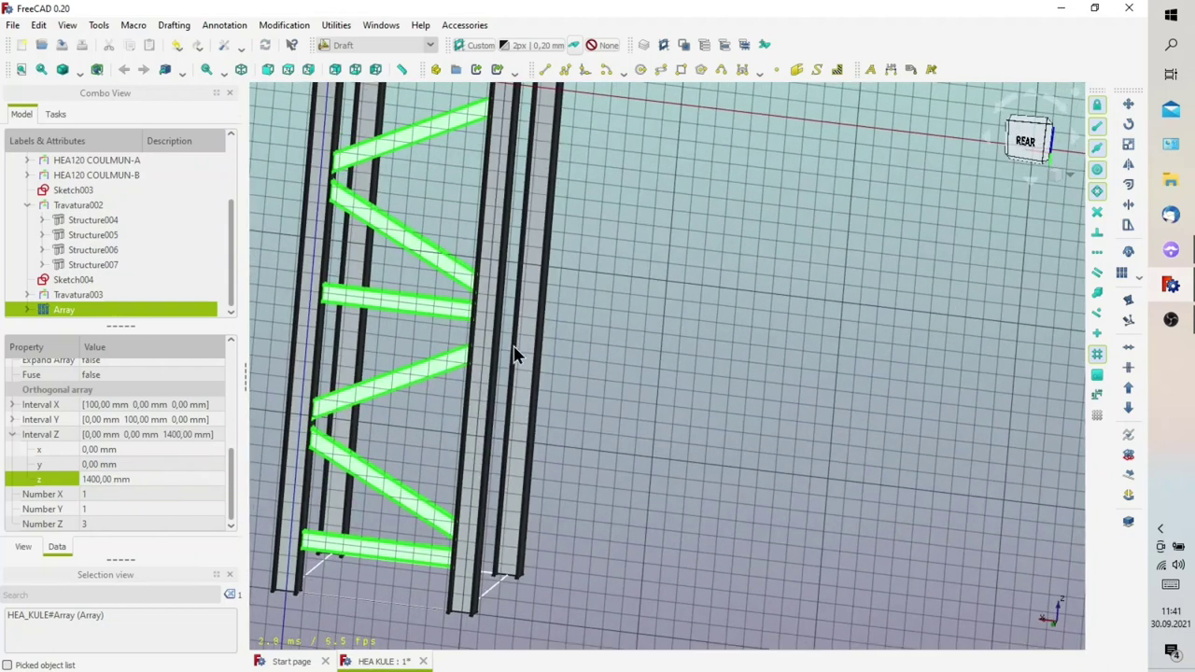
click(145, 479)
text(1300)
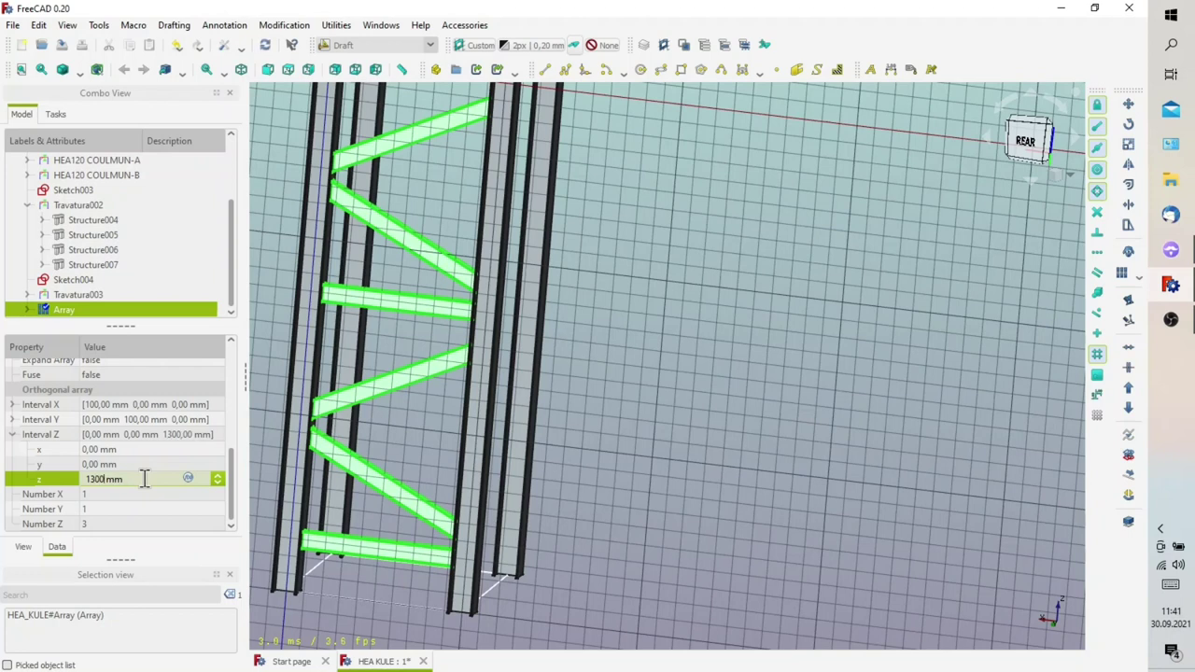
key(Return)
middle_drag(467, 333, 514, 334)
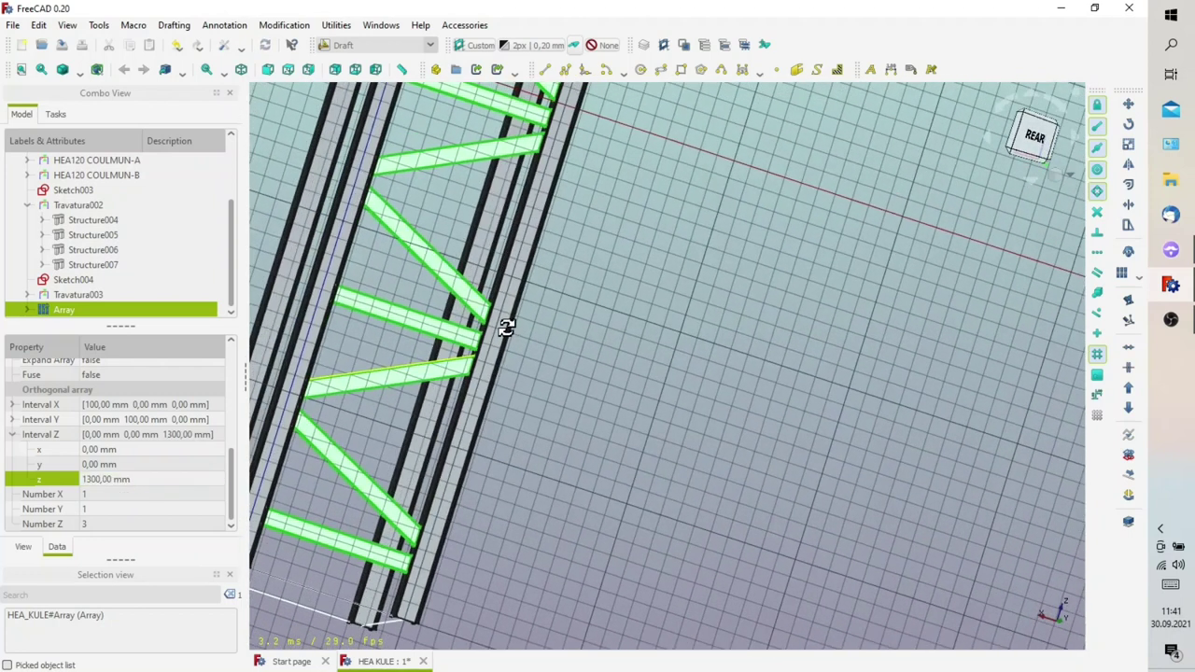
click(119, 479)
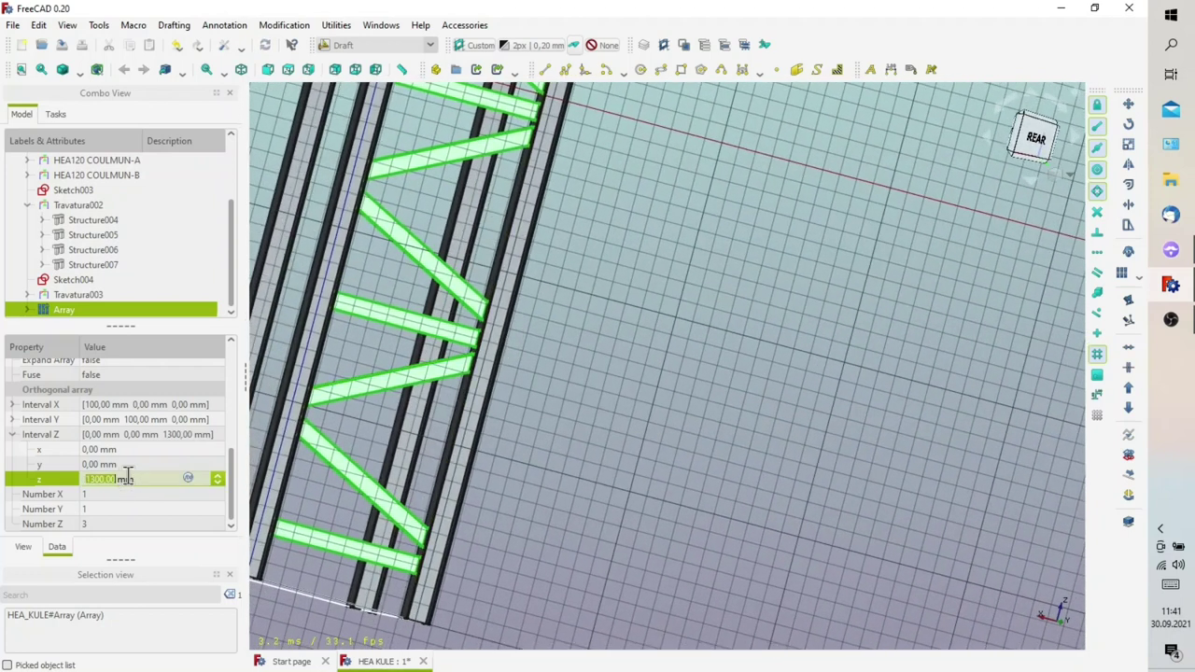
text(1350)
key(Return)
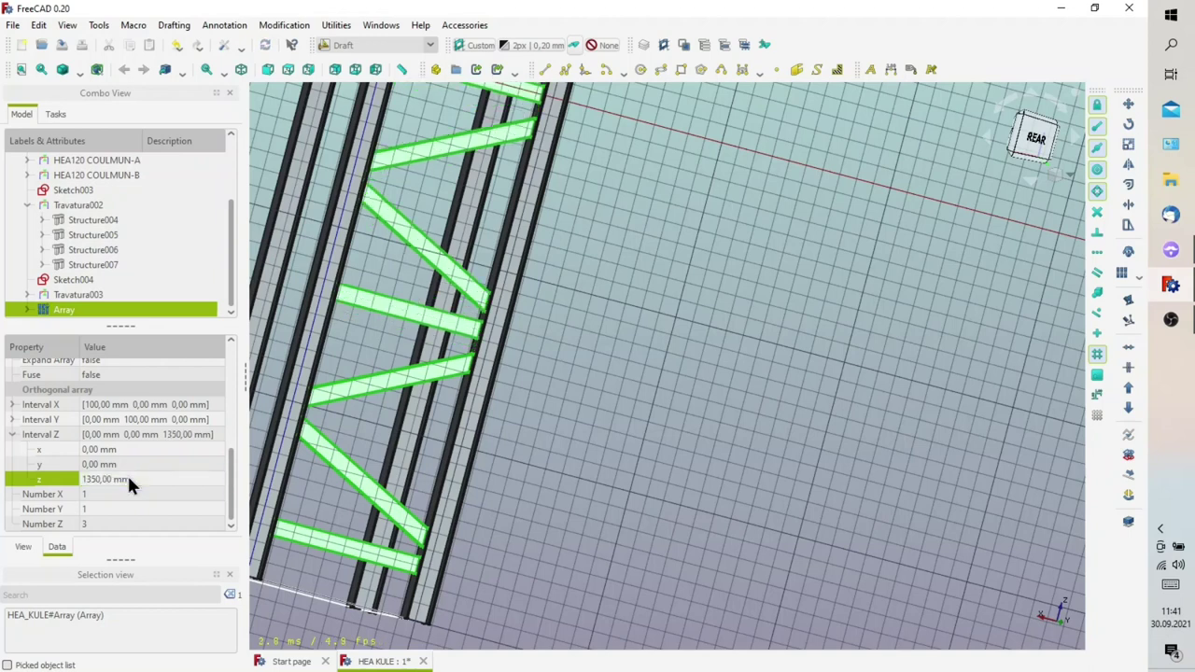
click(127, 479)
text(1320)
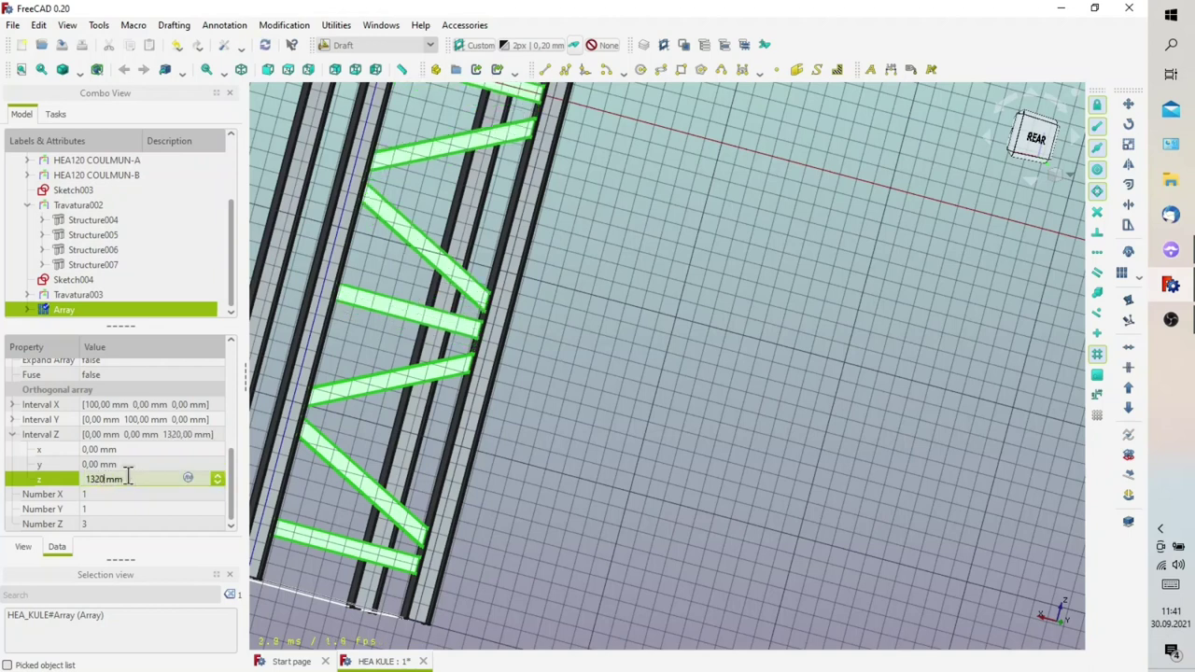
key(Return)
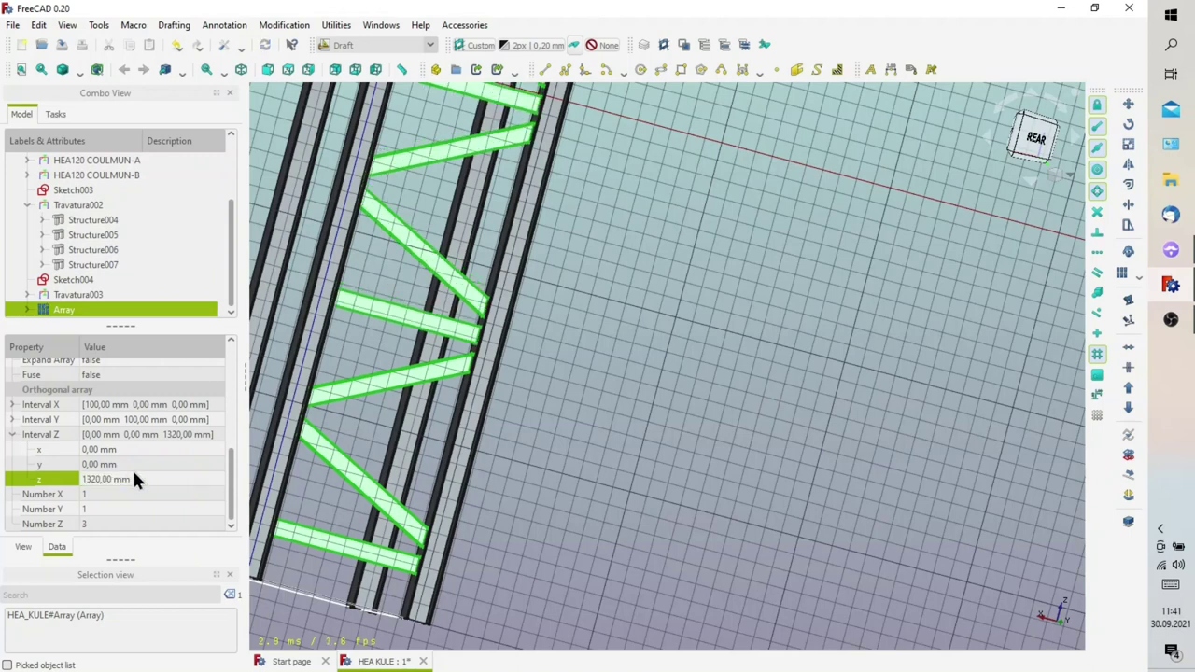
mouse_move(270, 470)
middle_down()
mouse_move(417, 408)
mouse_move(545, 274)
mouse_move(501, 274)
middle_up()
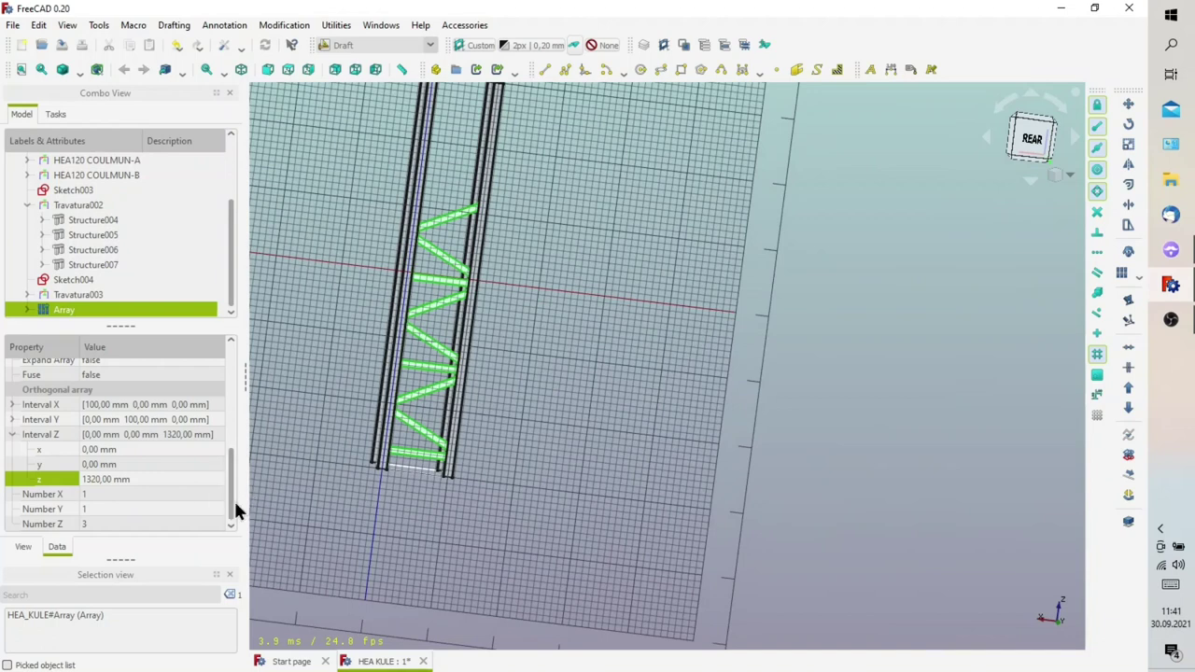
Raise the brace Array's Number Z by one copy and orbit to view the tower top
click(188, 526)
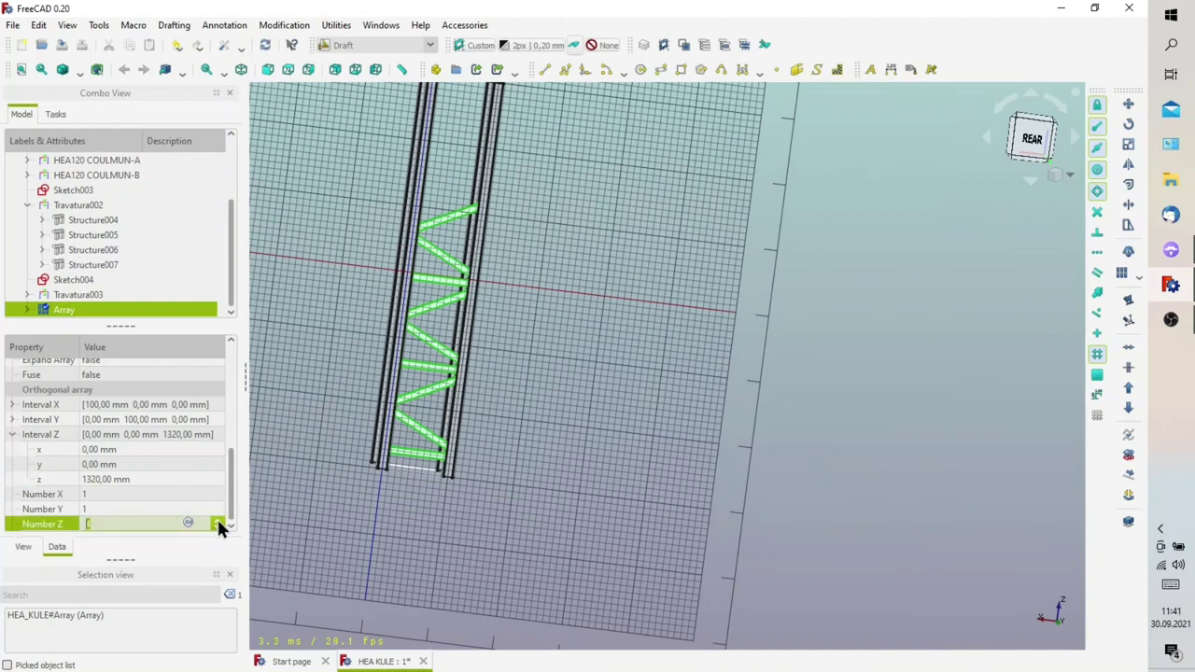
click(217, 518)
click(299, 521)
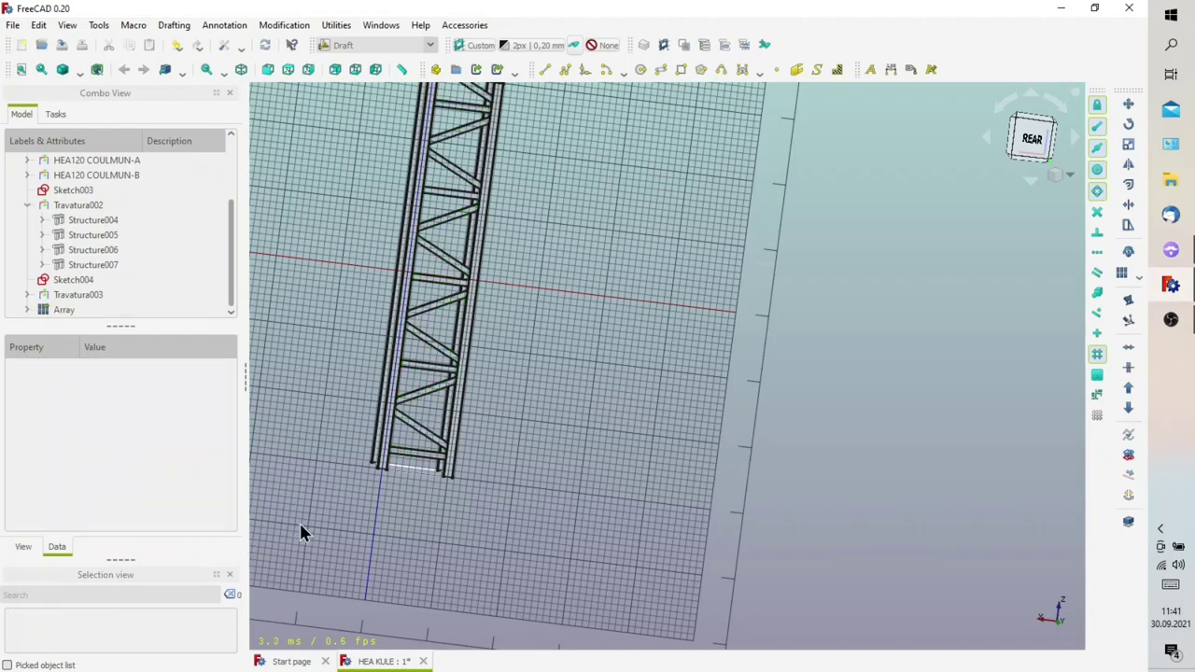
mouse_move(299, 520)
middle_down()
mouse_move(419, 418)
mouse_move(410, 452)
middle_up()
scroll(413, 452, down, 2)
scroll(424, 392, up, 2)
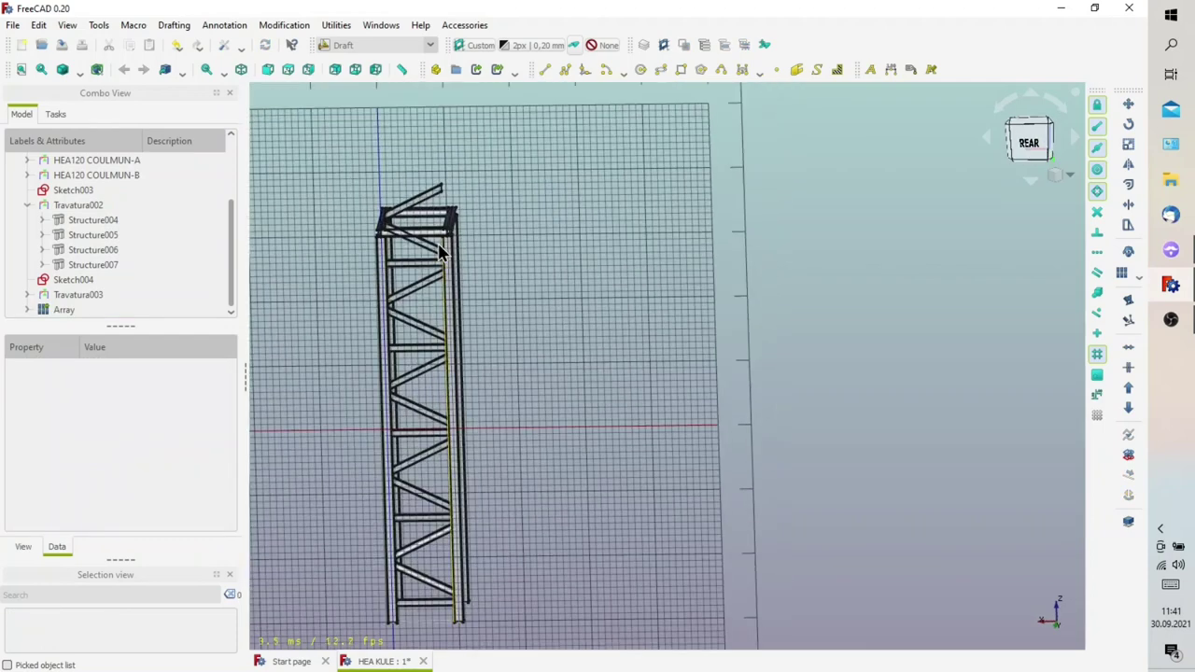
scroll(438, 299, up, 2)
scroll(439, 280, up, 2)
mouse_move(439, 280)
middle_down()
mouse_move(421, 260)
mouse_move(414, 267)
mouse_move(528, 304)
mouse_move(456, 289)
mouse_move(473, 286)
mouse_move(448, 270)
middle_up()
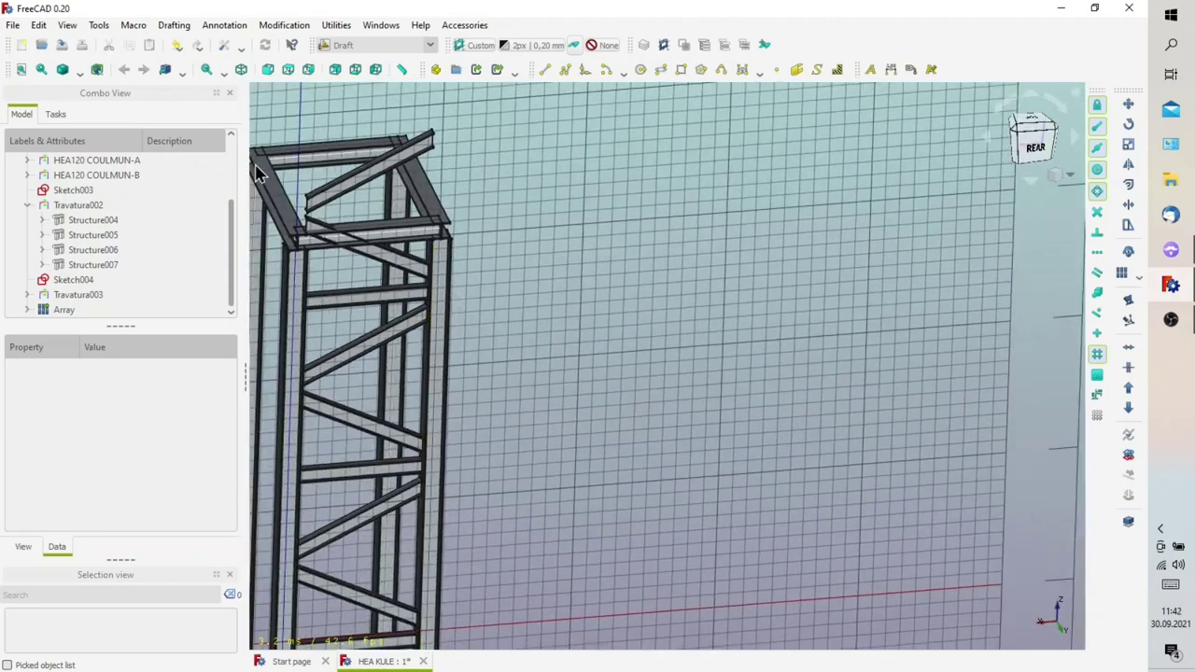
Switch to the Part workbench
click(392, 45)
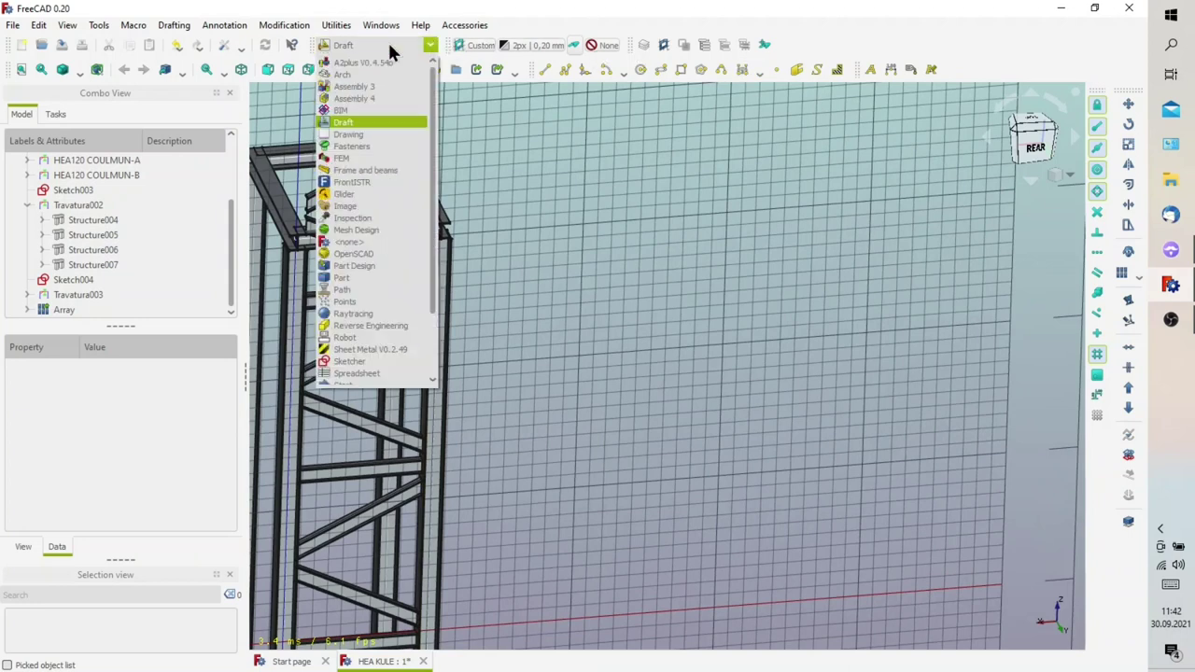
click(389, 276)
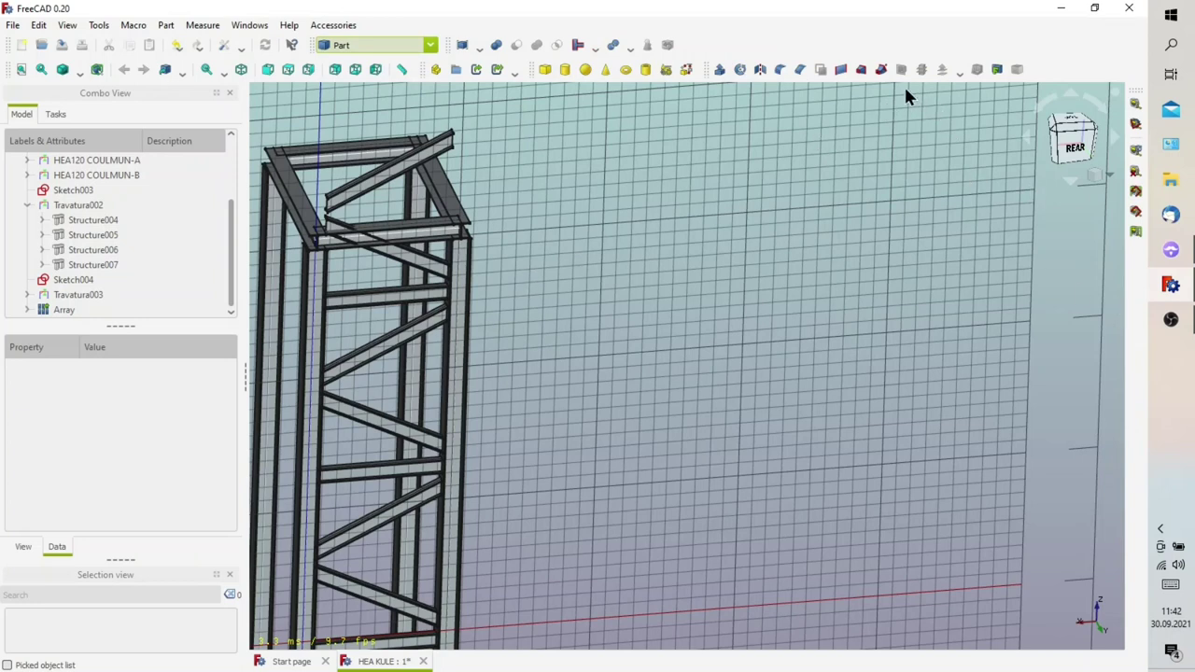
click(353, 45)
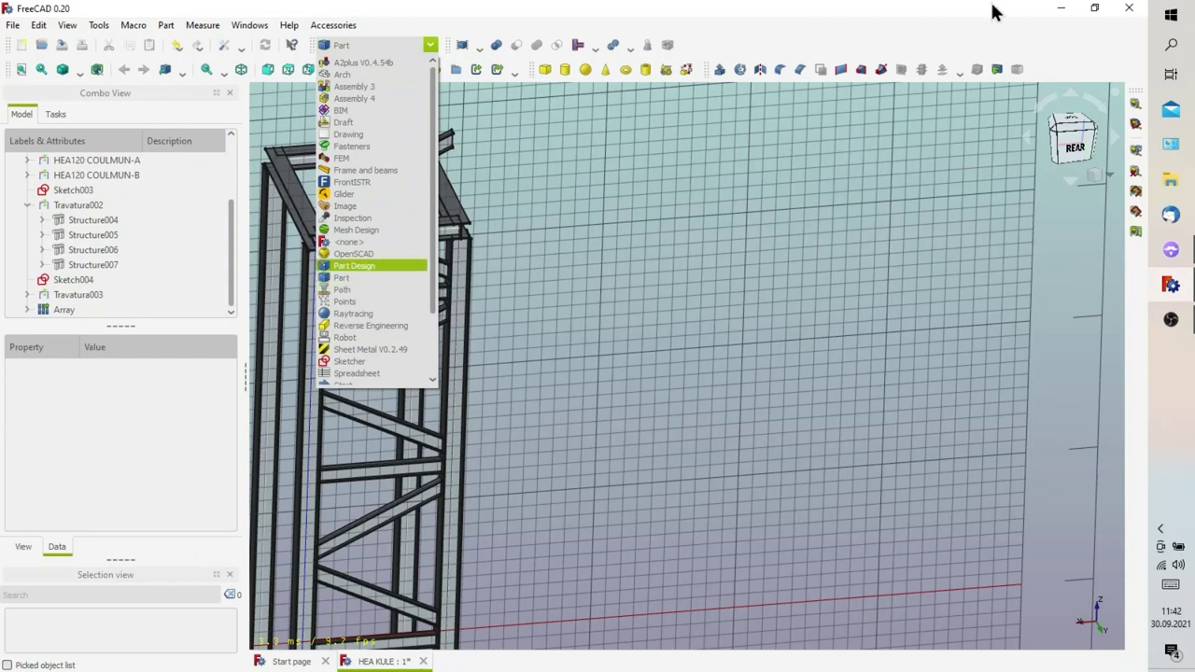
Measure linearly from the top beam edge to the lower corner, showing about 675 mm
click(1061, 47)
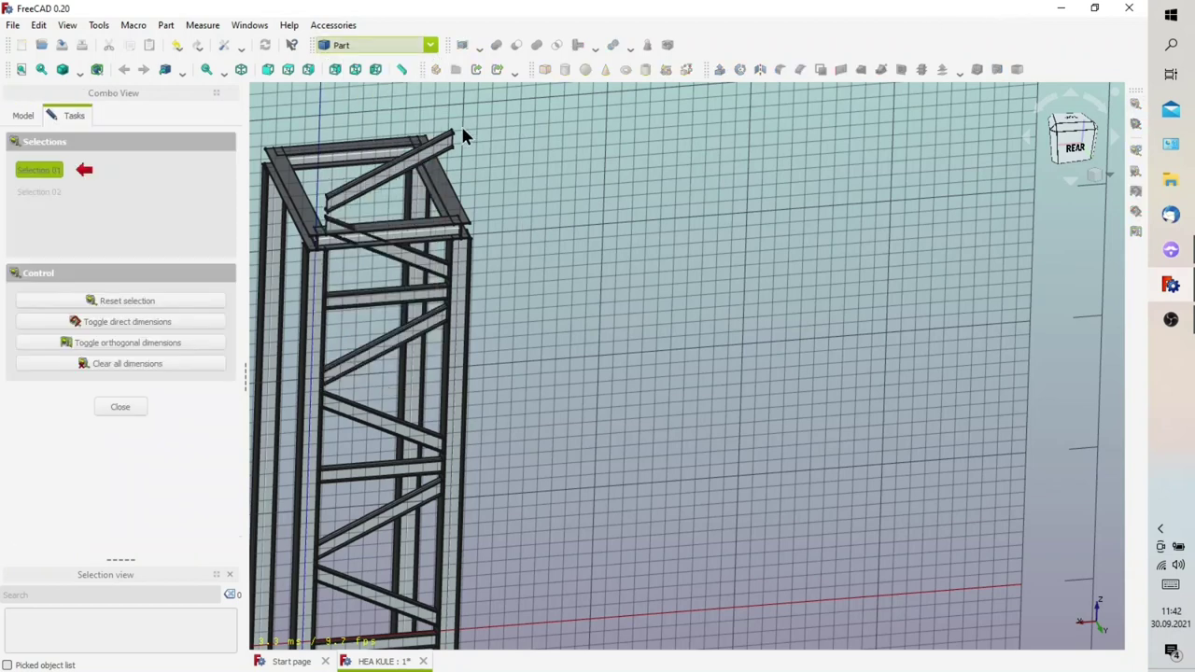
scroll(342, 241, up, 3)
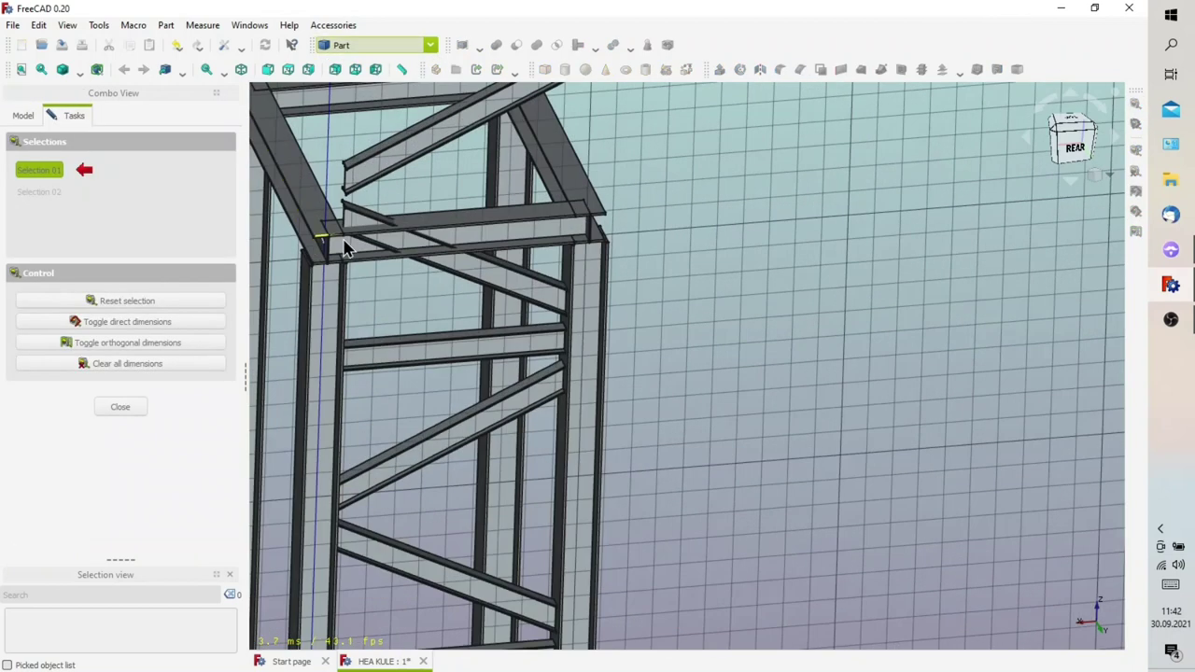
click(449, 238)
scroll(485, 206, down, 3)
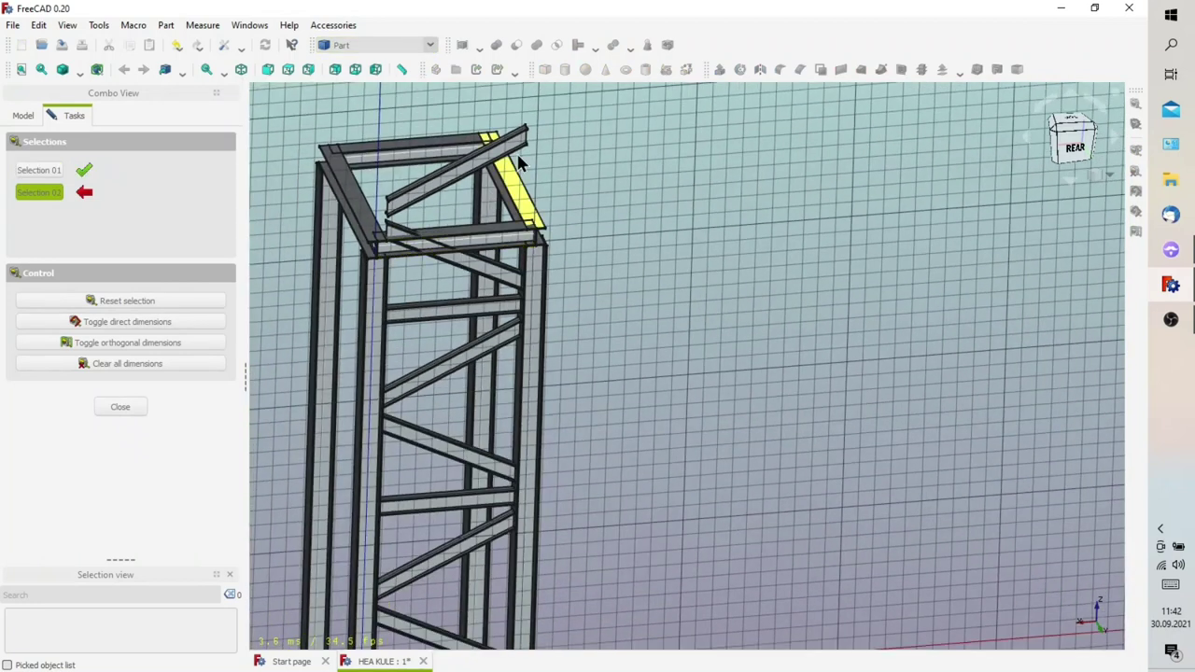
scroll(534, 140, up, 3)
click(531, 149)
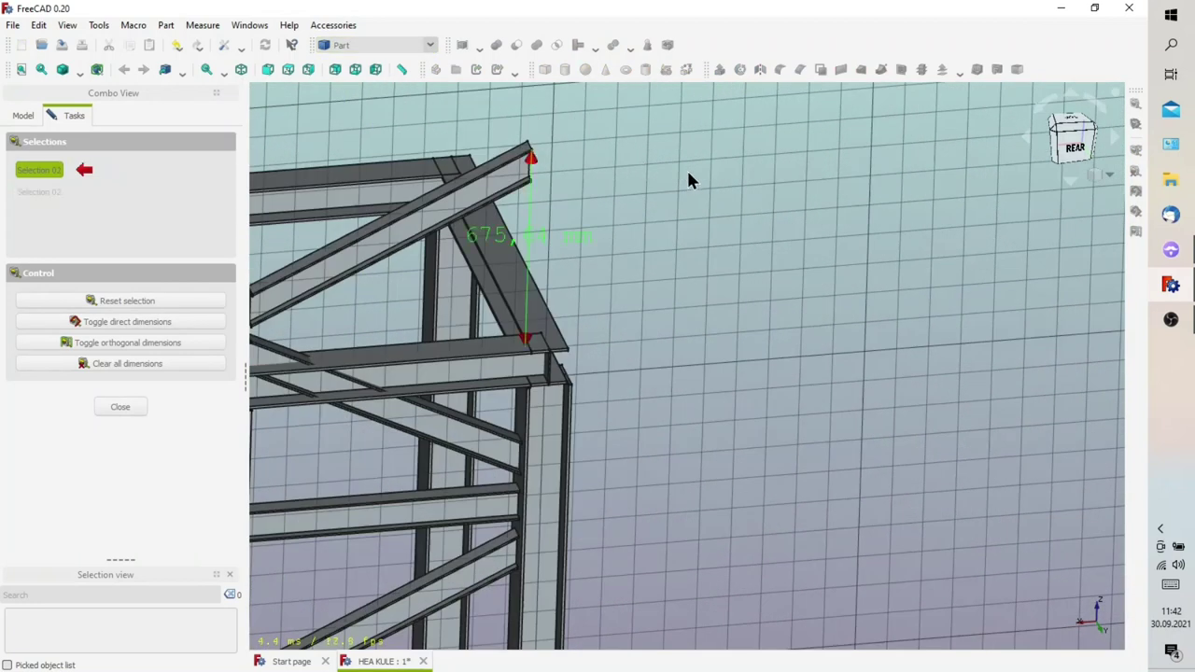
click(22, 116)
scroll(555, 186, down, 3)
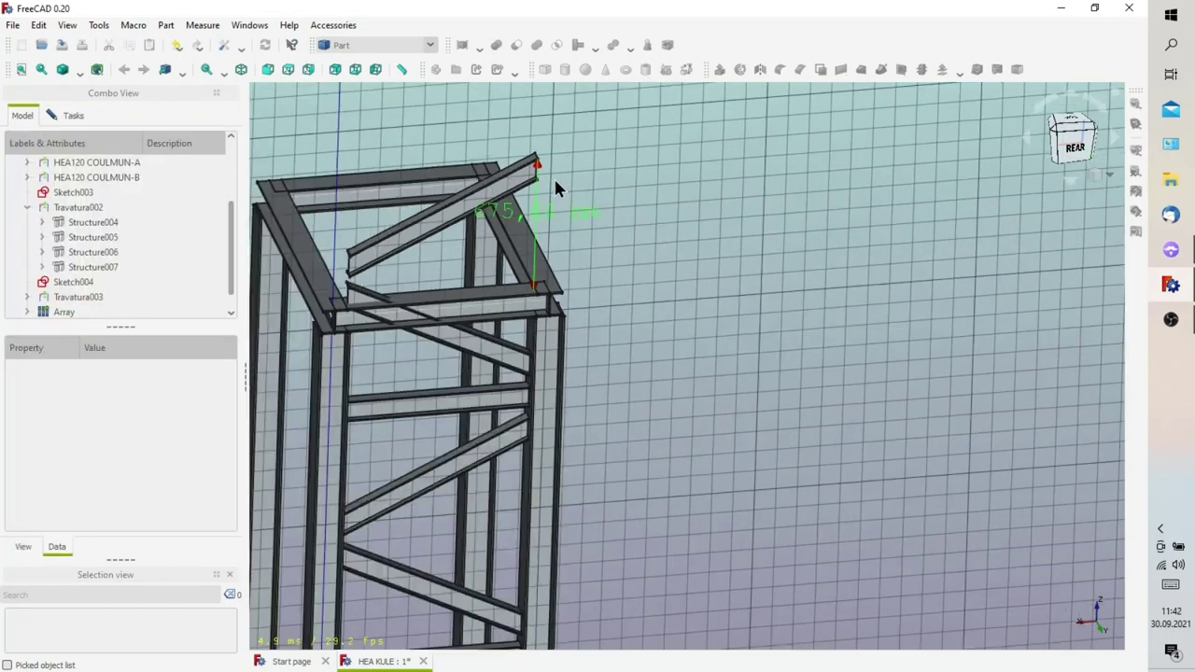
scroll(594, 248, down, 3)
middle_drag(614, 291, 317, 286)
scroll(83, 249, up, 2)
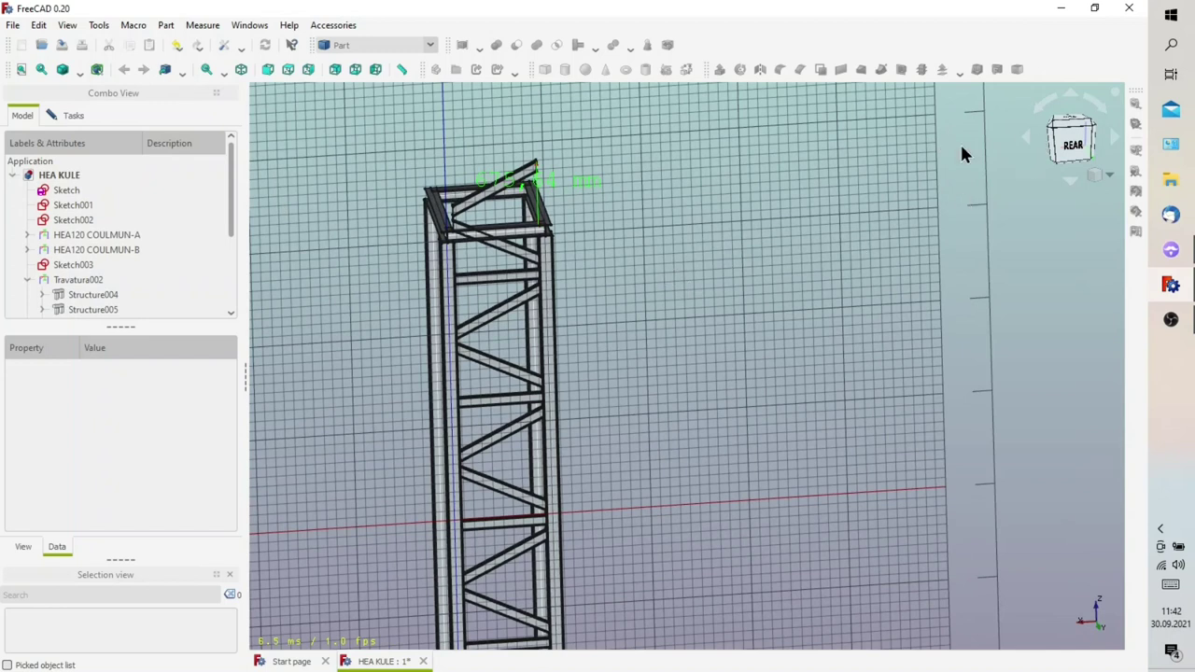
Close the measurement task and open Sketch001 for editing
click(82, 116)
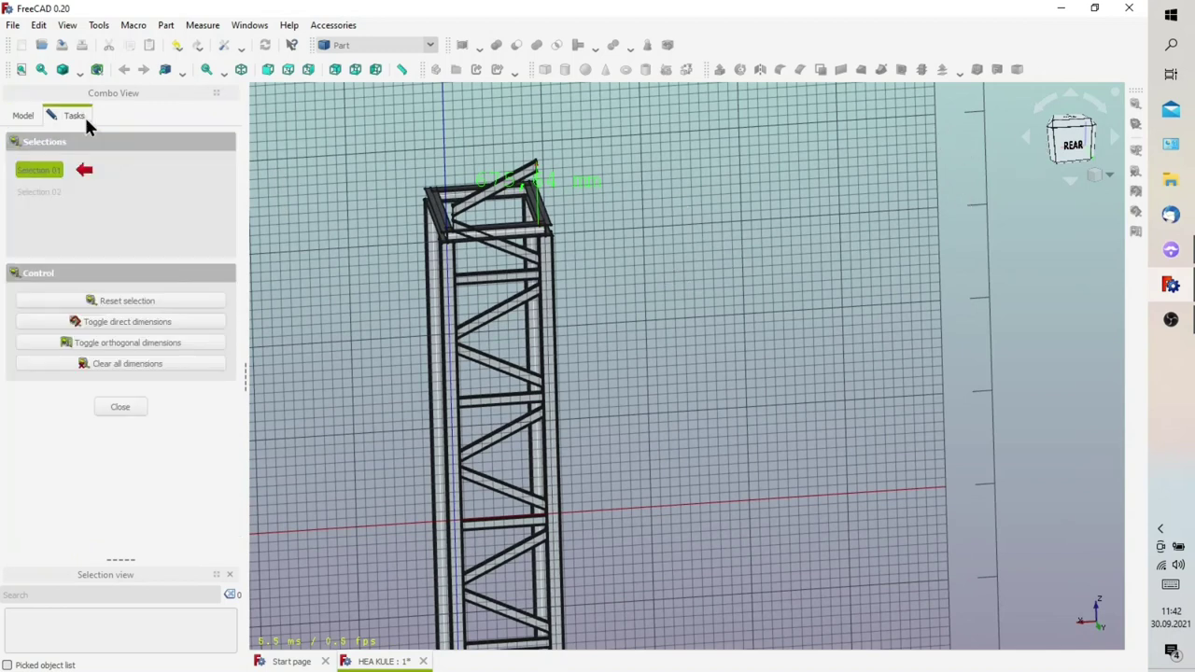
click(117, 408)
click(61, 188)
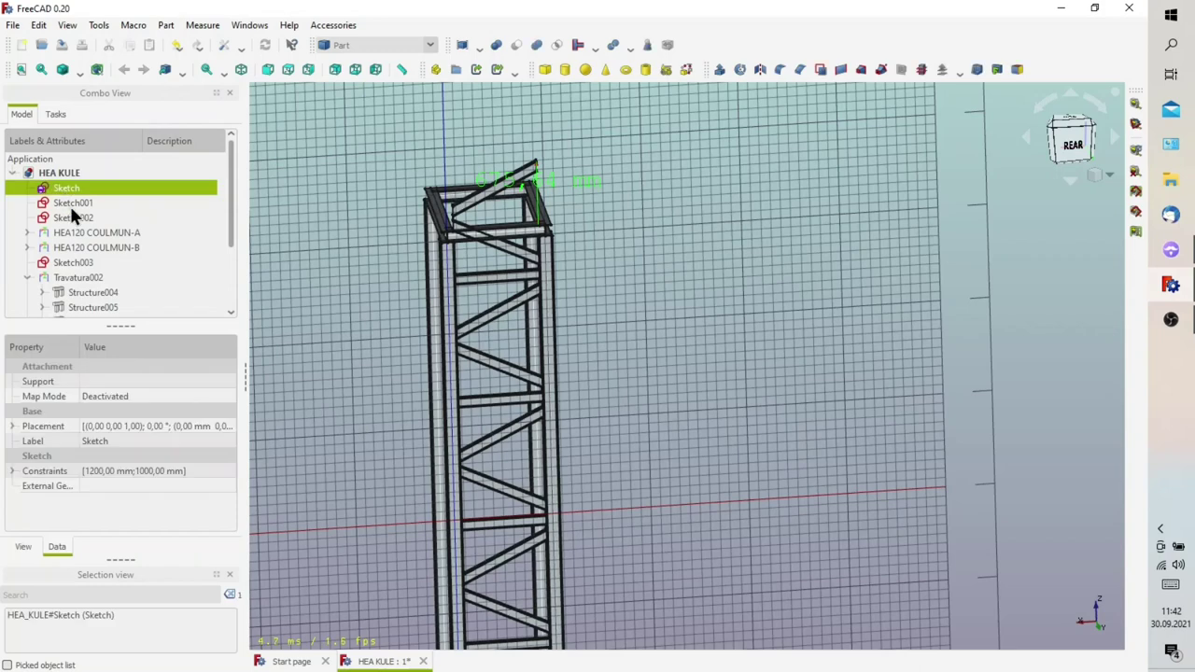
click(69, 204)
right_click(69, 202)
key(Escape)
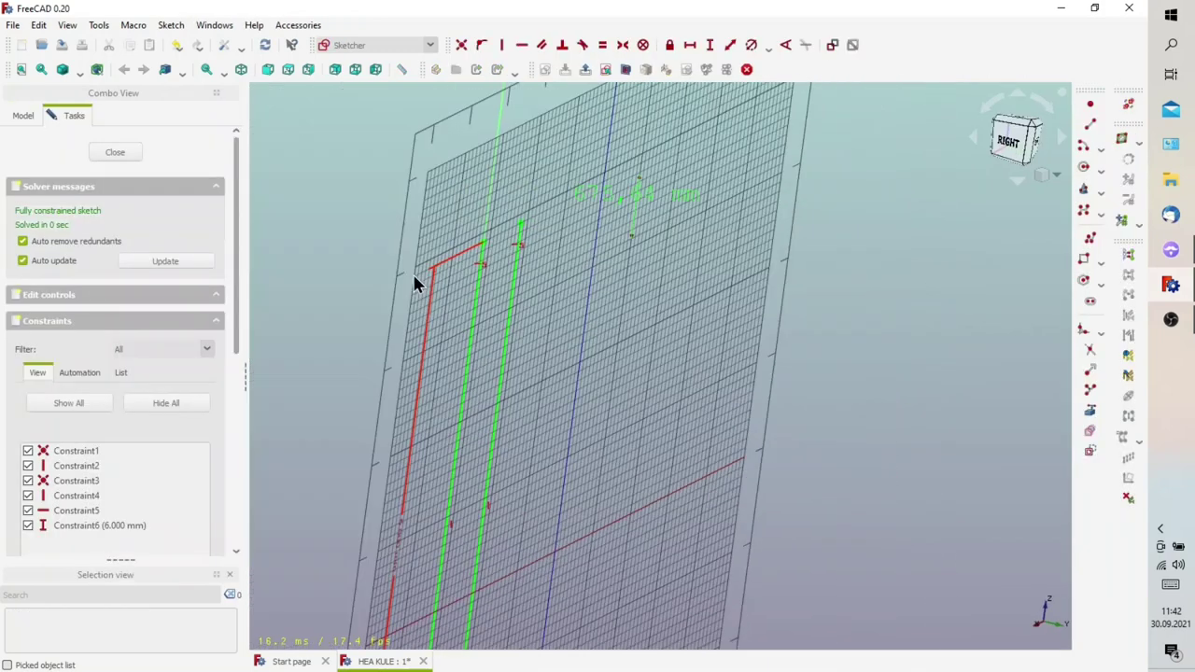
scroll(654, 364, down, 2)
scroll(822, 439, down, 2)
scroll(868, 467, up, 2)
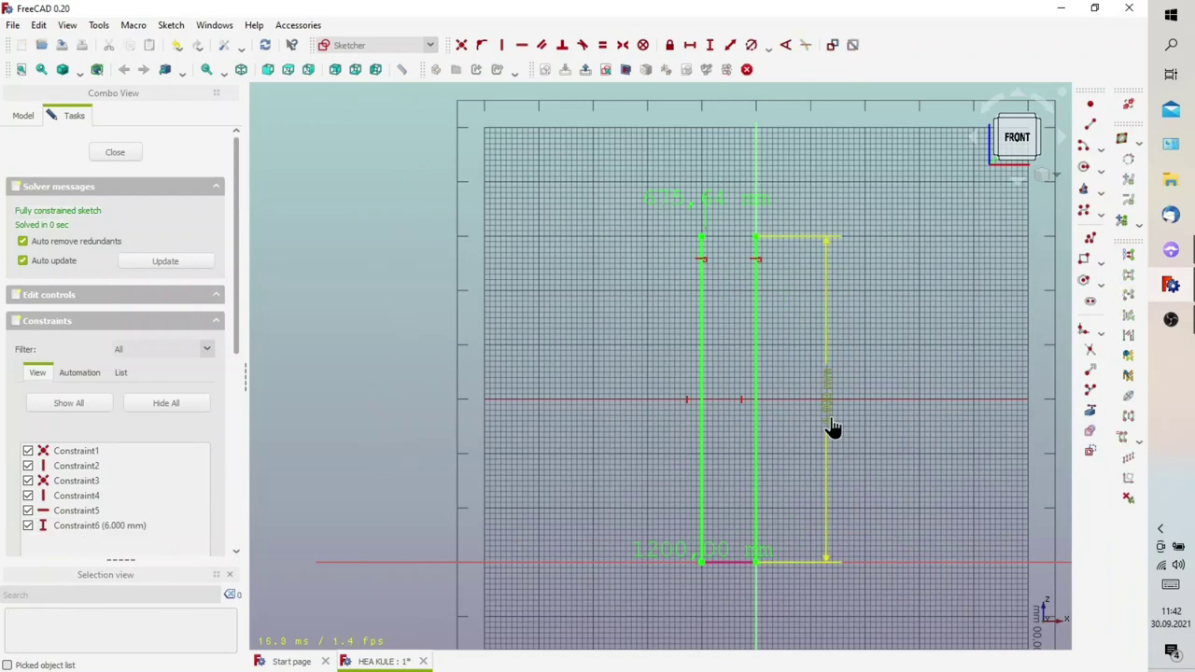
Change the 6000 mm vertical constraint to 6700 mm by appending +700, then close the sketch
double_click(832, 425)
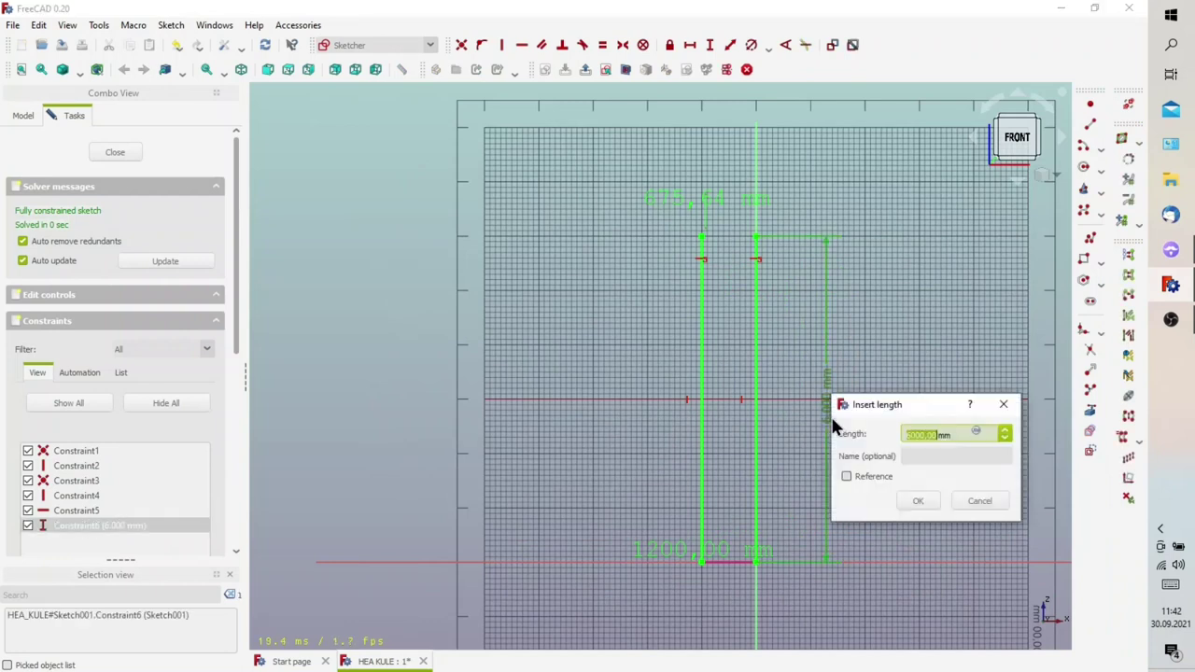
click(939, 435)
text(+700)
click(926, 501)
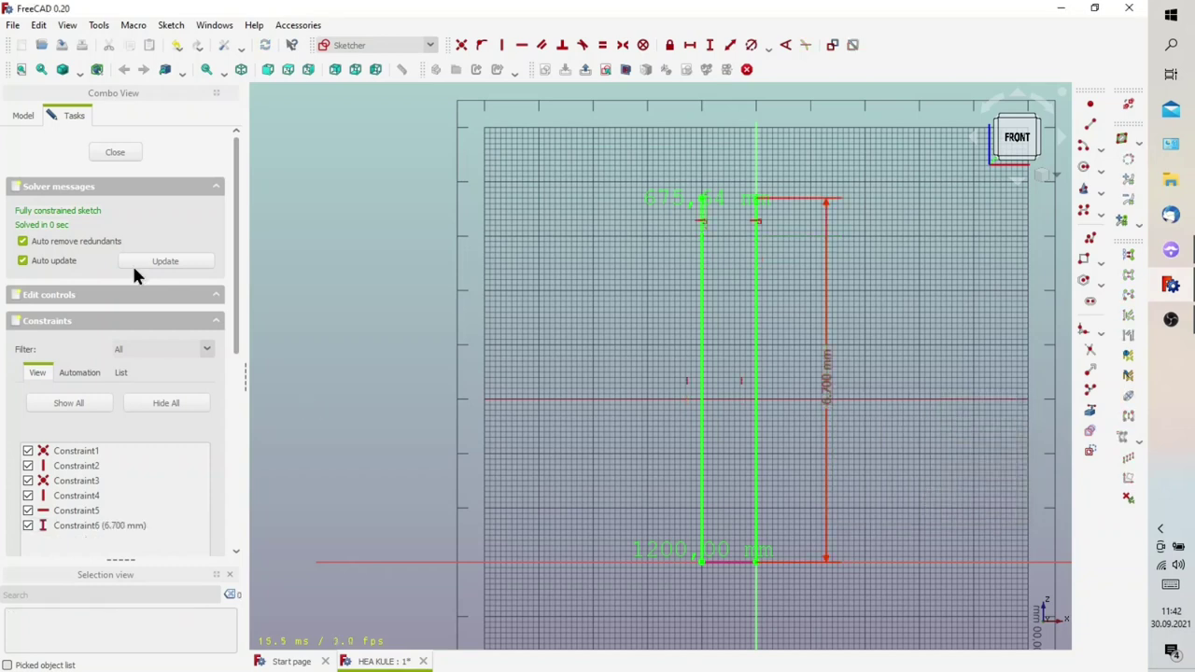
click(117, 153)
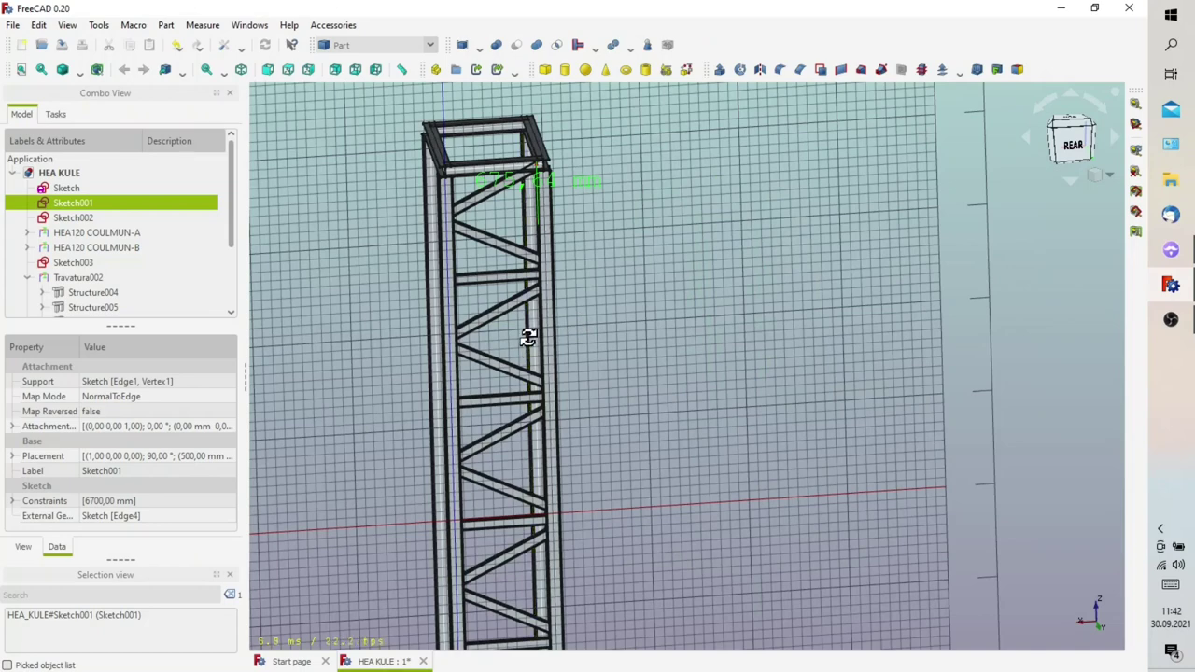
Change Sketch001's 6.700 mm length constraint to 6.800 mm and close the sketch
mouse_move(528, 338)
middle_down()
mouse_move(581, 314)
mouse_move(571, 299)
mouse_move(541, 298)
mouse_move(535, 191)
mouse_move(547, 253)
mouse_move(533, 245)
middle_up()
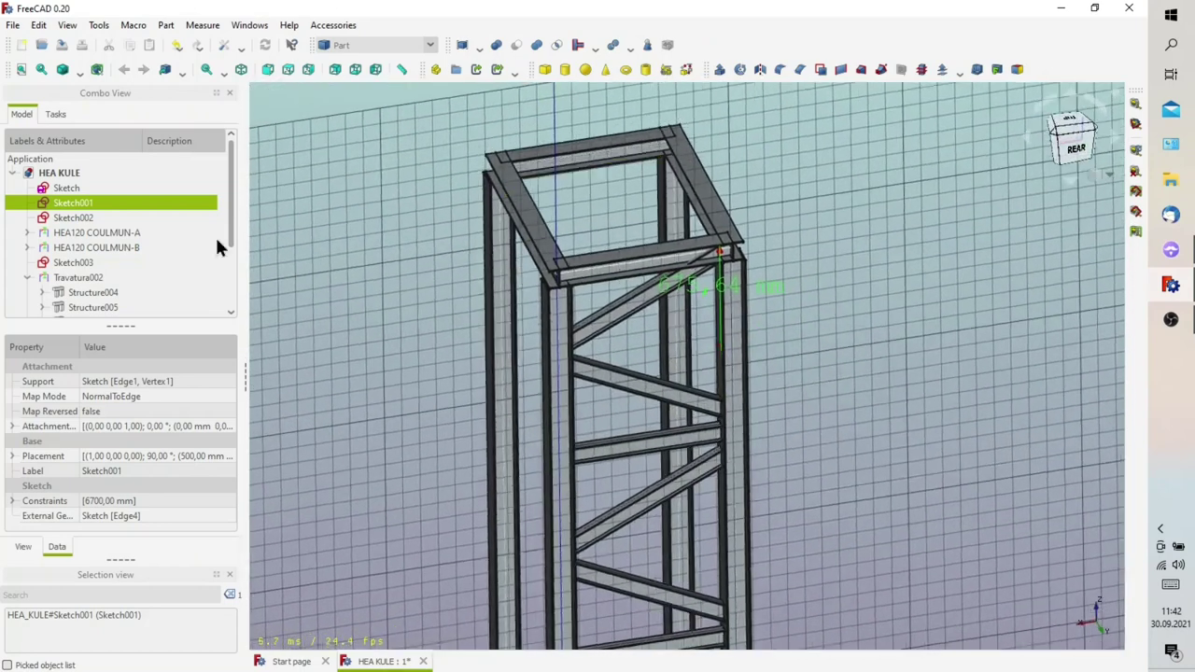
right_click(94, 202)
click(107, 207)
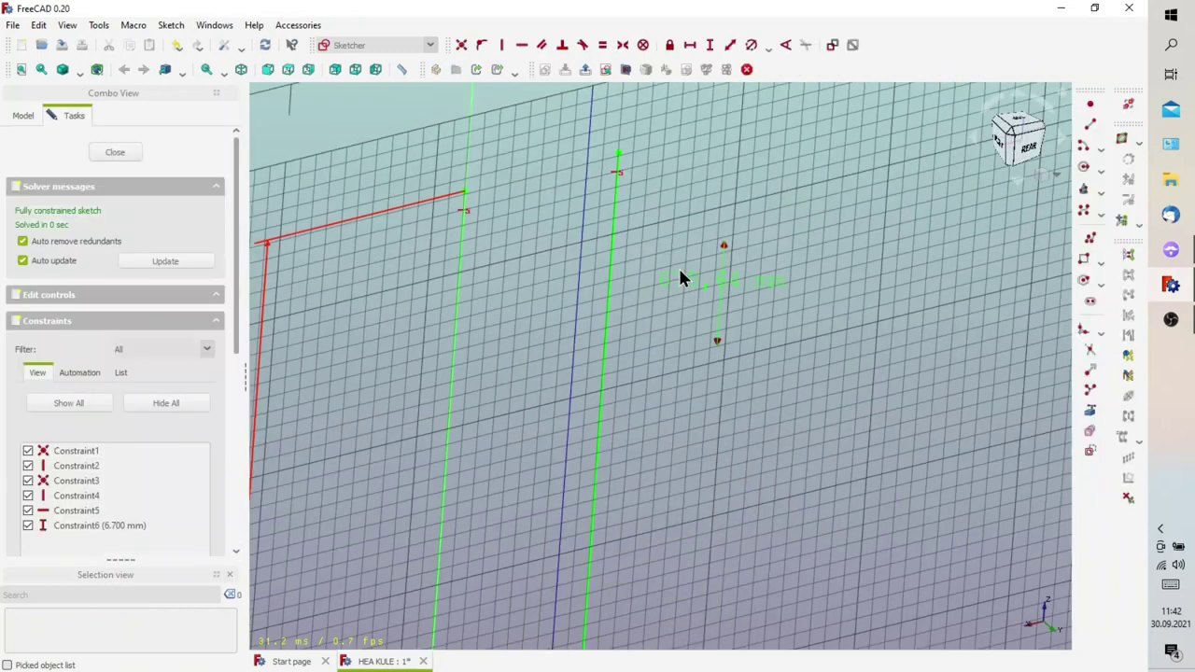
scroll(946, 529, down, 3)
scroll(960, 533, down, 2)
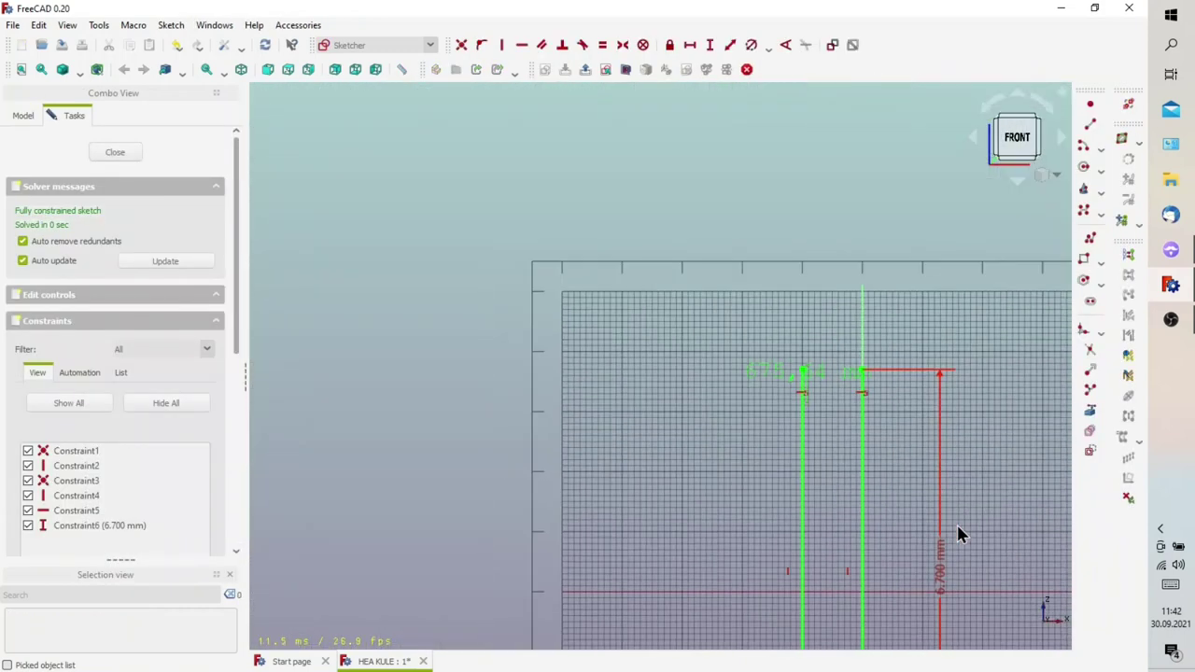
scroll(958, 597, up, 3)
double_click(919, 523)
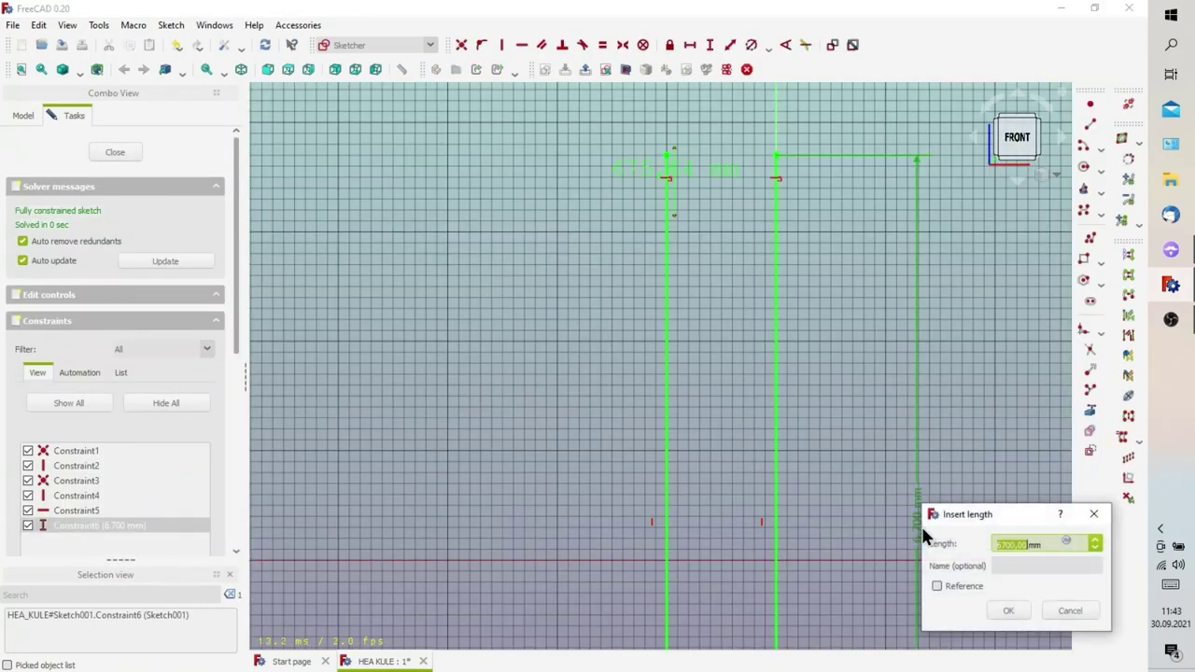
click(1006, 610)
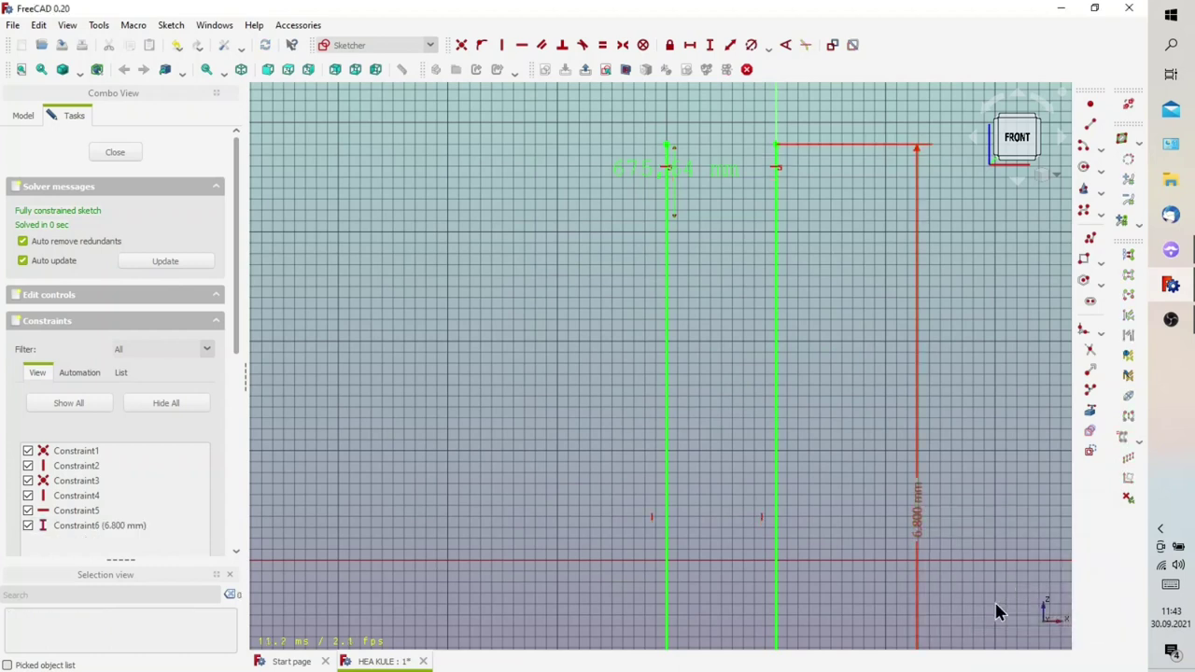
key(Escape)
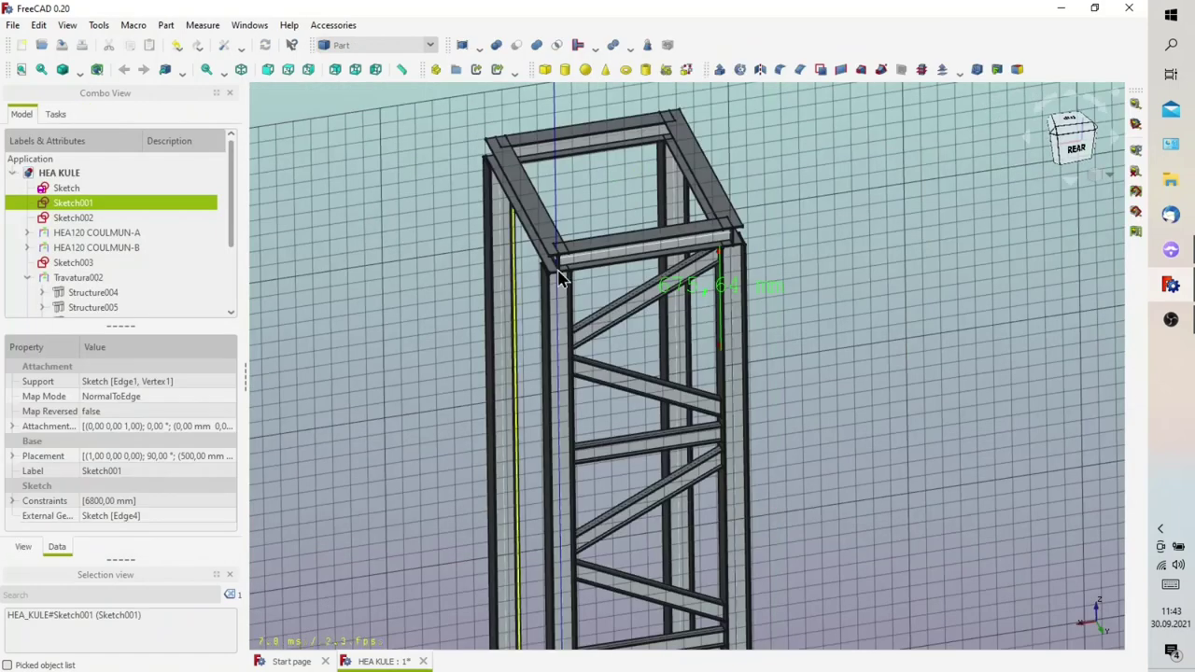
Orbit, zoom and pan to inspect the taller tower from the rear-left
middle_drag(675, 307, 685, 118)
scroll(665, 131, up, 5)
scroll(685, 117, down, 3)
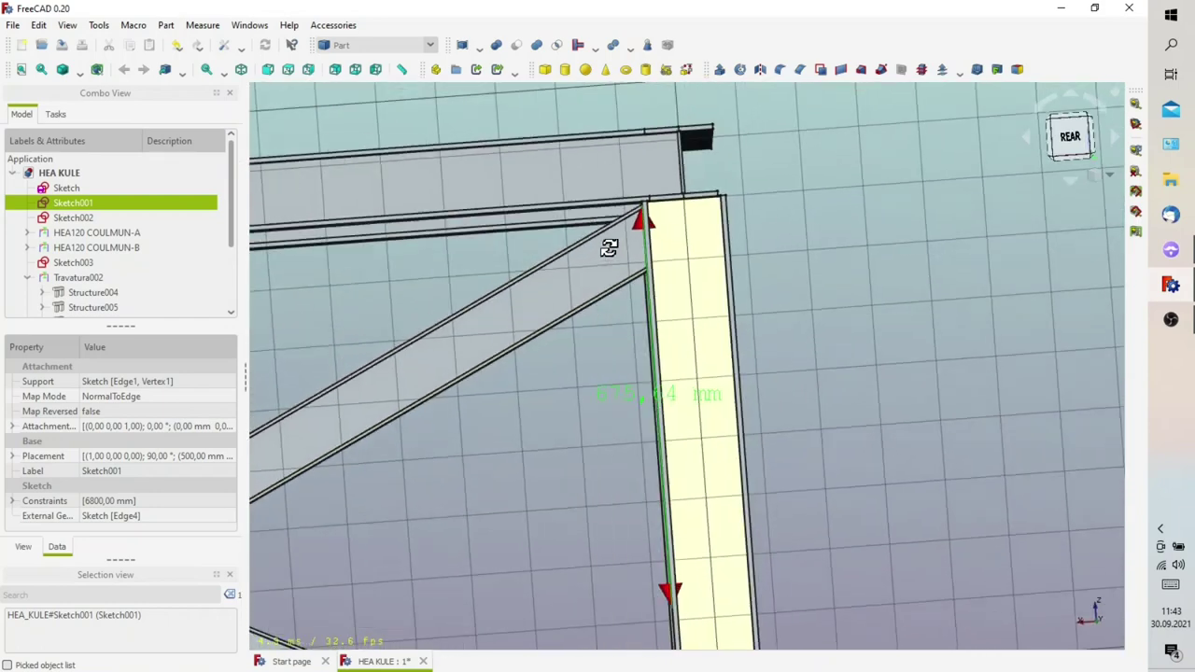
scroll(616, 249, down, 2)
scroll(644, 249, down, 3)
scroll(653, 299, down, 2)
scroll(645, 374, down, 3)
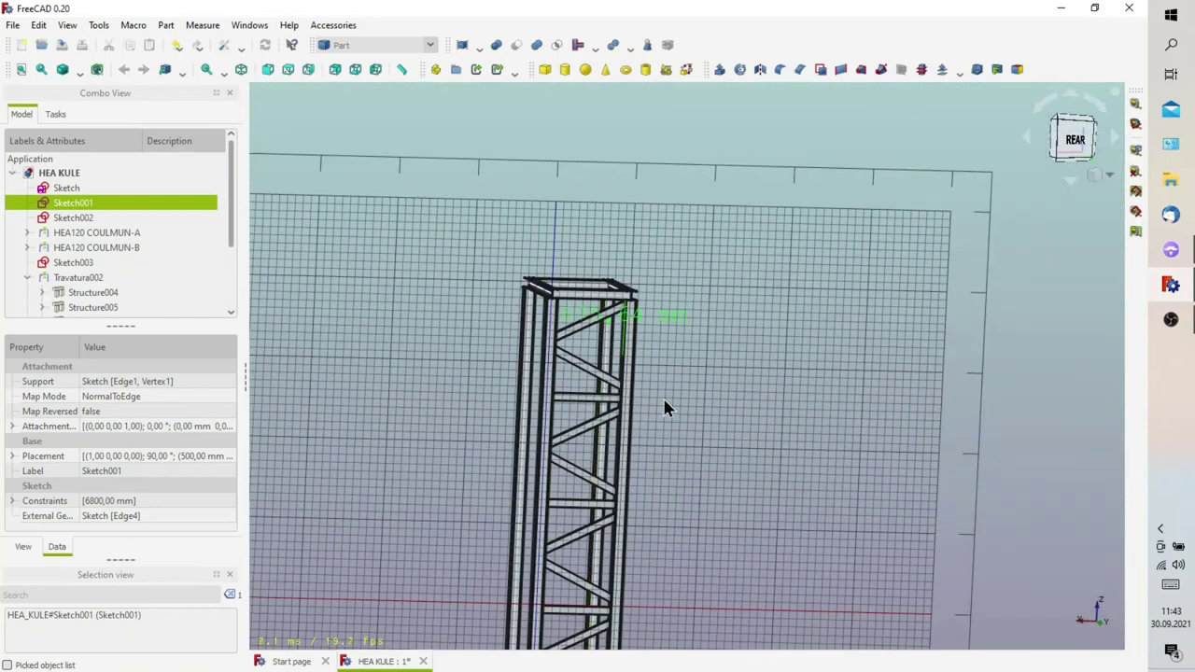
middle_drag(664, 405, 506, 422)
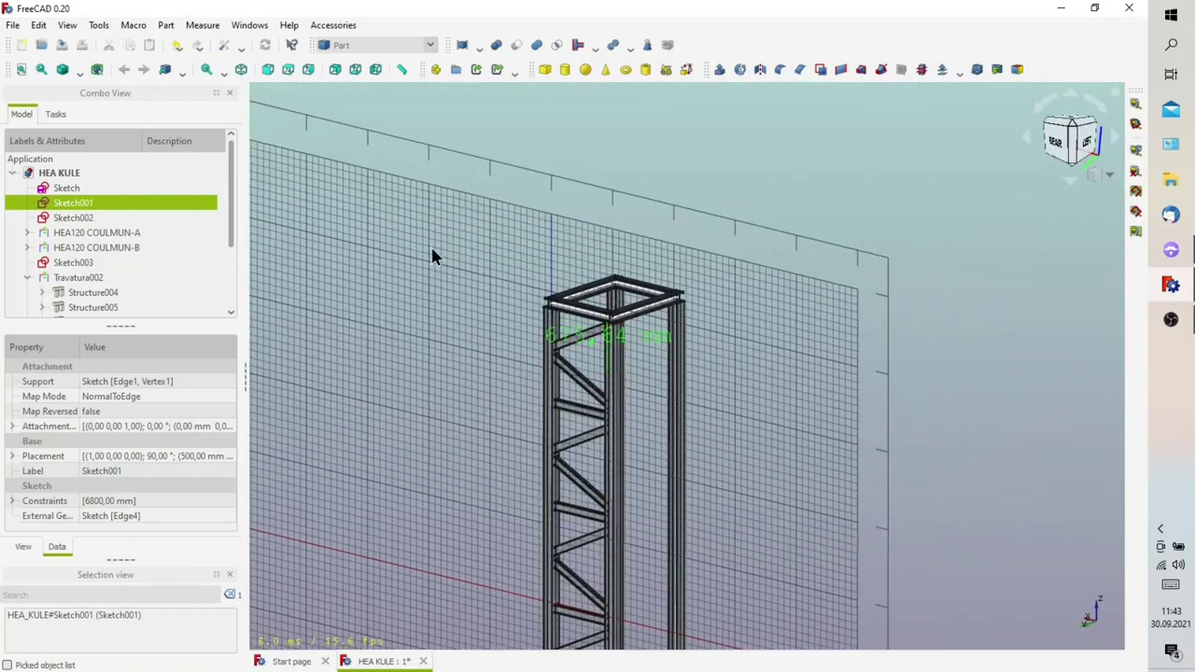
scroll(547, 466, down, 2)
scroll(547, 467, up, 2)
scroll(579, 439, down, 2)
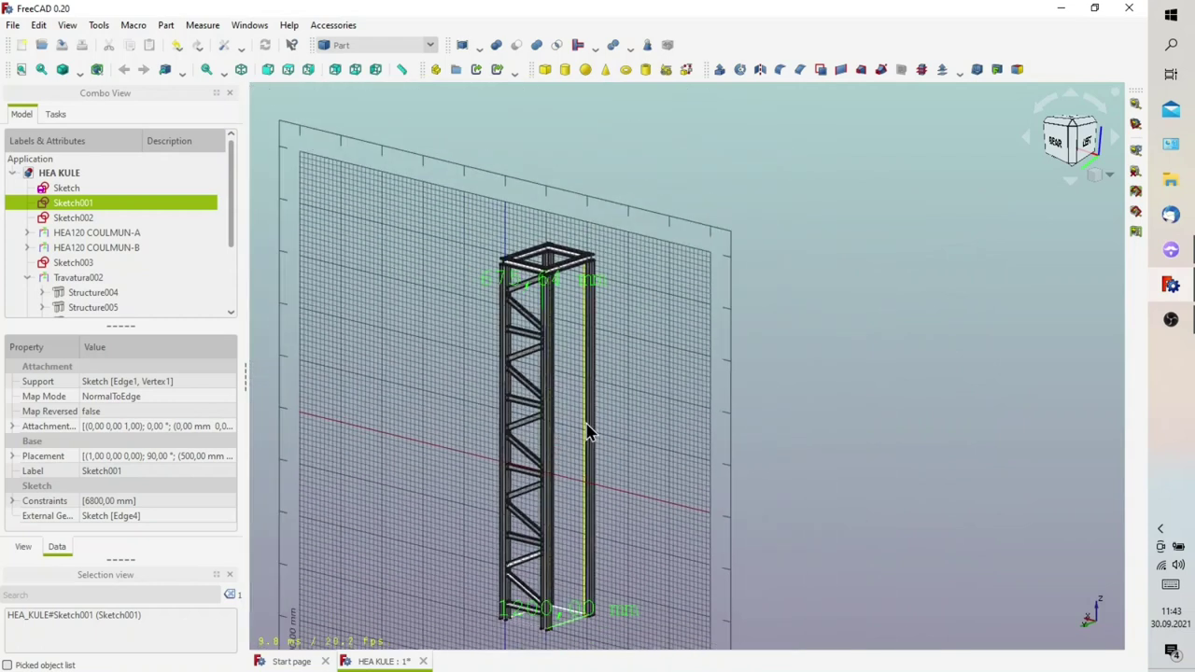
middle_drag(598, 440, 694, 312)
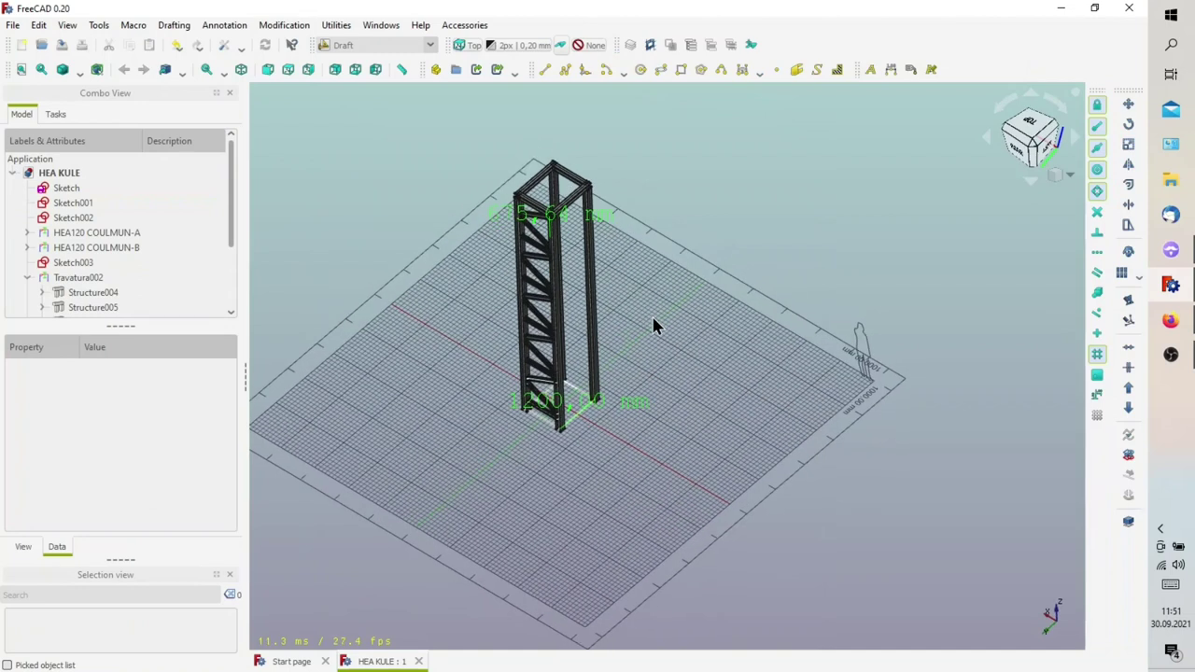
middle_drag(602, 375, 584, 311)
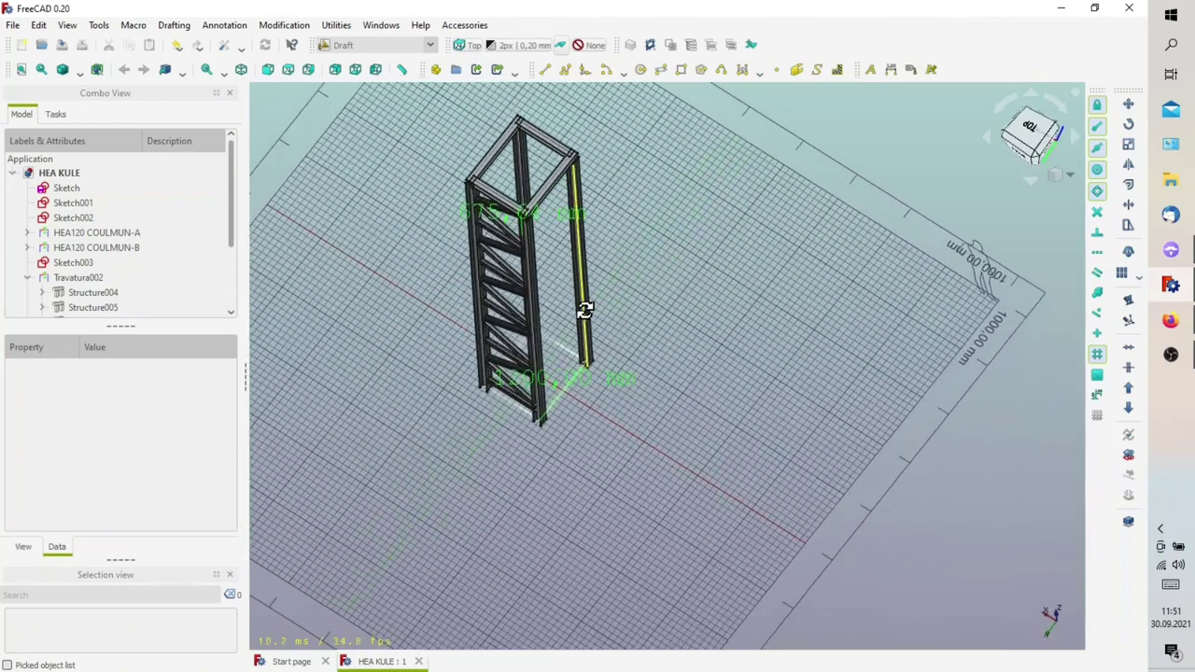
Switch to the Part workbench
click(354, 45)
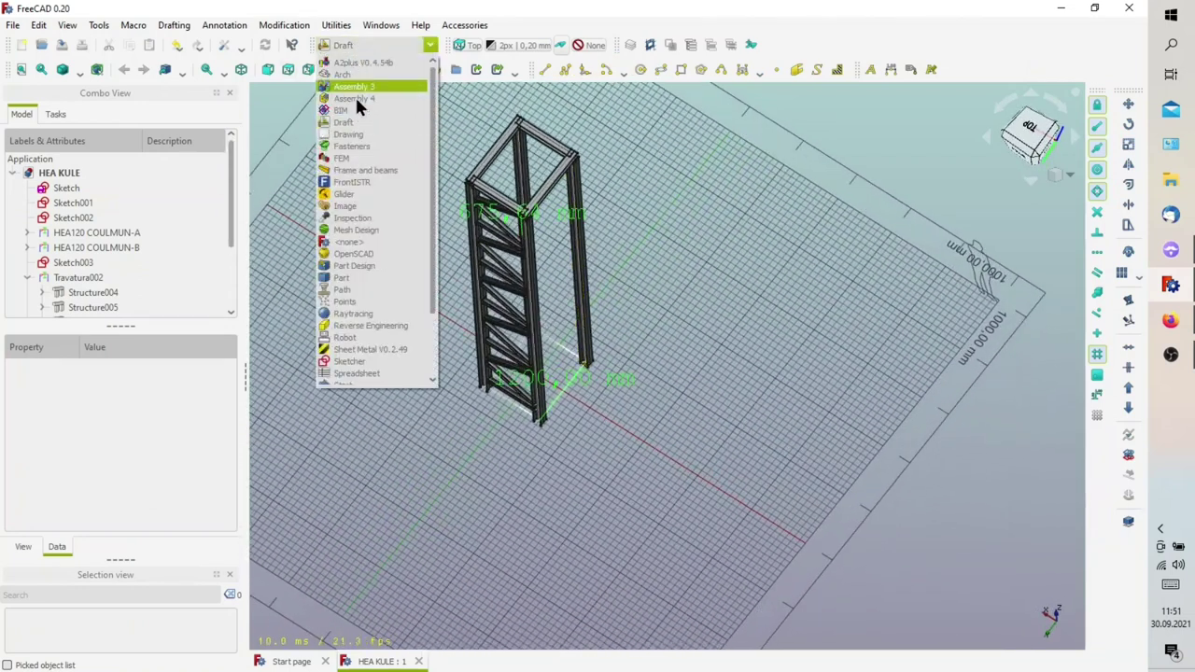
click(371, 275)
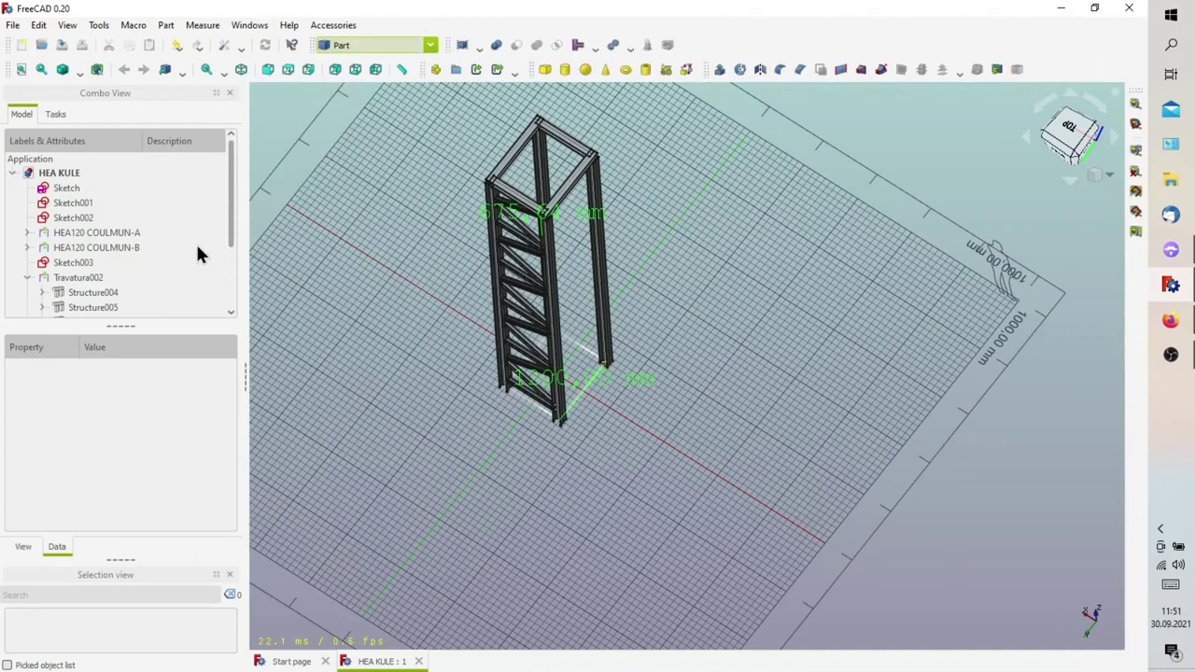
scroll(198, 271, down, 2)
Mirror the selected brace Array across the XZ plane using Part Mirroring
click(63, 310)
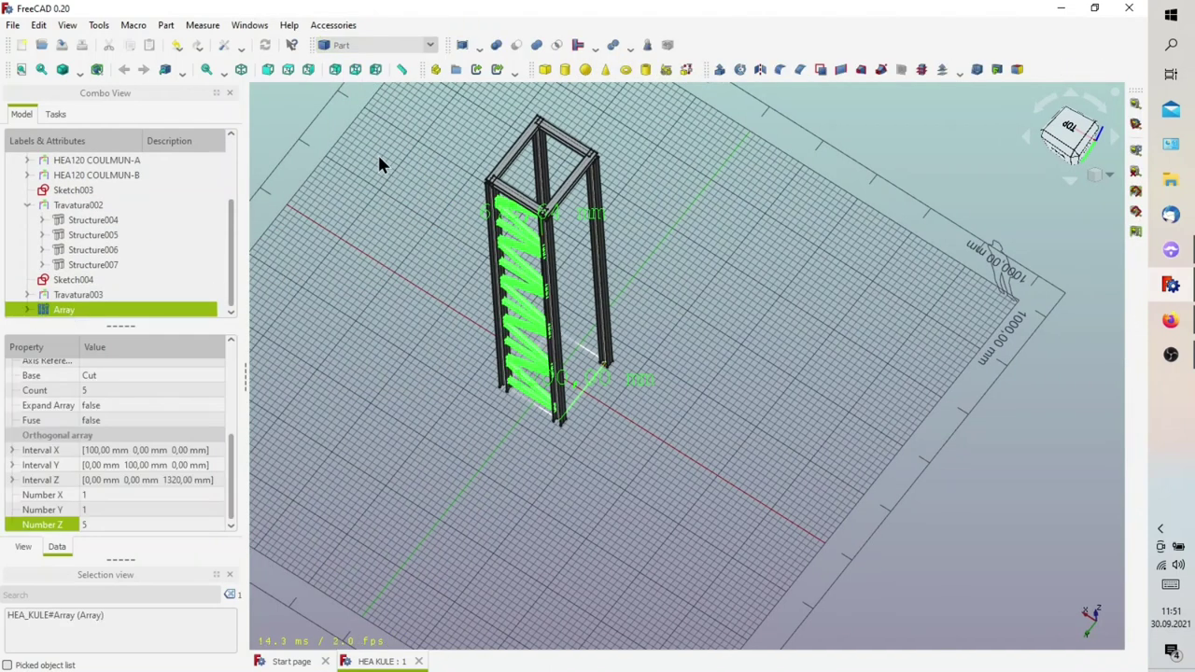
click(758, 69)
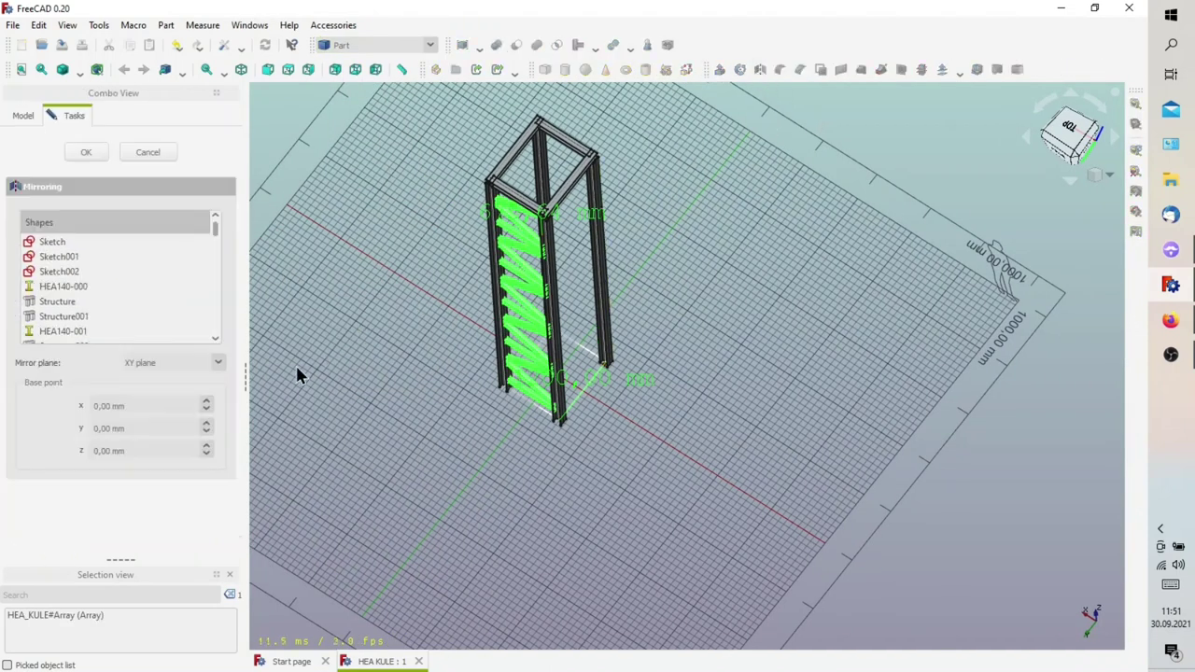
click(208, 363)
click(194, 390)
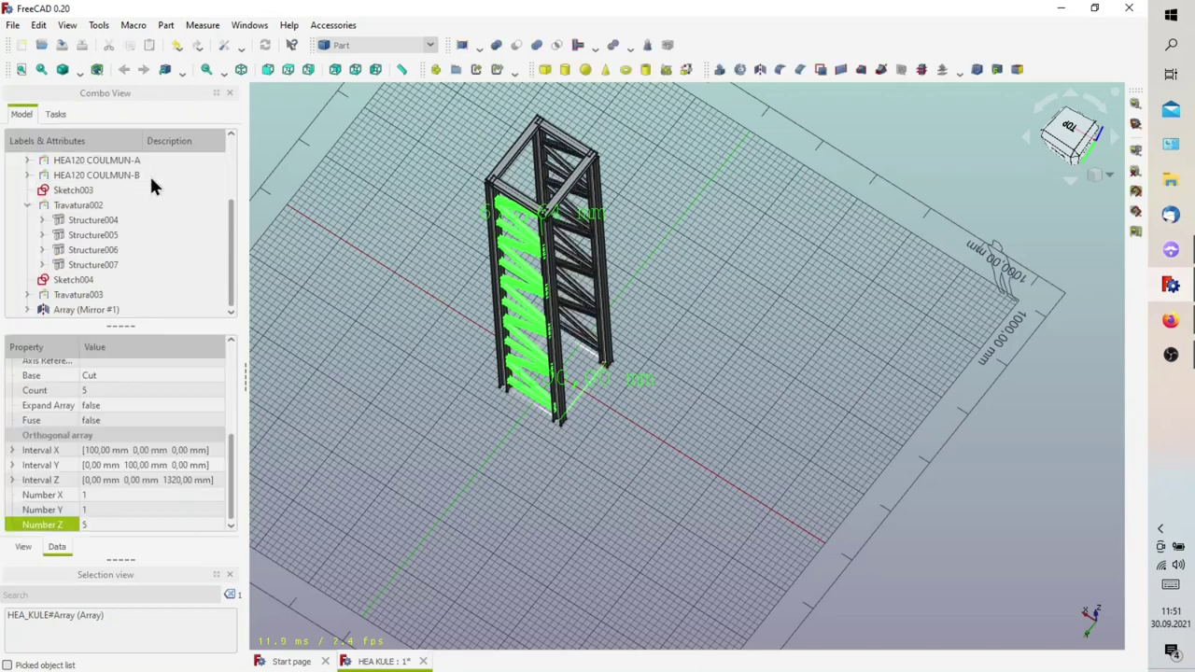
mouse_move(769, 318)
mouse_down()
mouse_move(701, 293)
mouse_move(771, 411)
mouse_move(701, 490)
mouse_move(600, 248)
mouse_move(657, 195)
mouse_move(569, 267)
mouse_move(594, 254)
mouse_up()
scroll(594, 255, up, 5)
scroll(523, 241, up, 3)
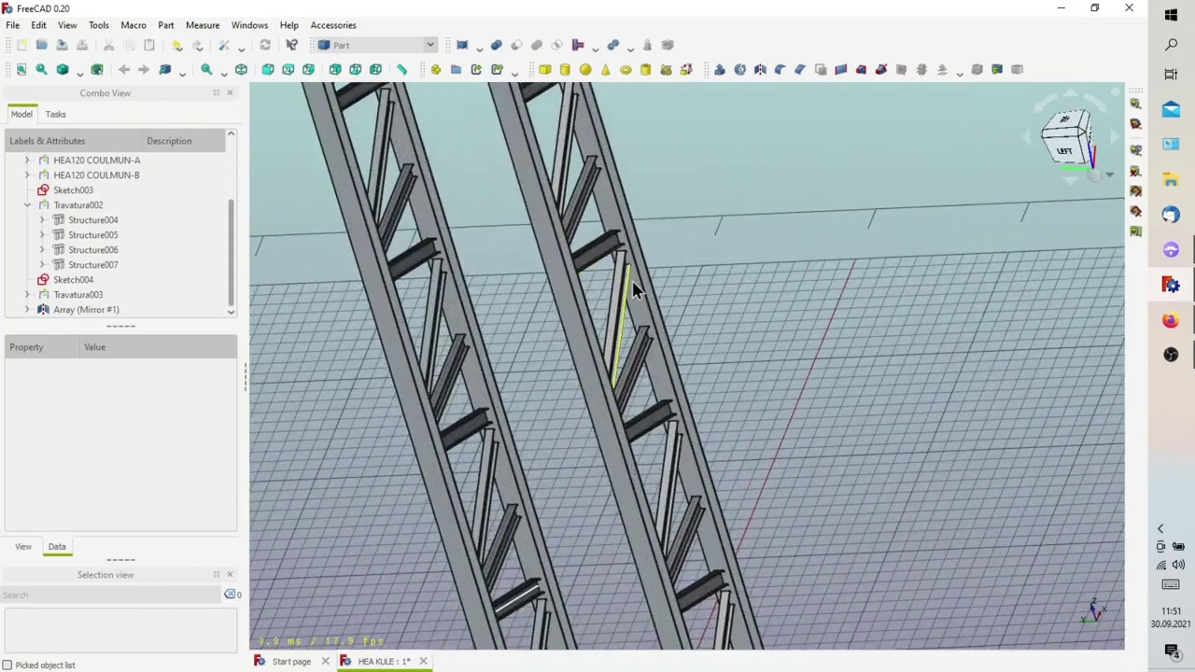
mouse_move(523, 241)
mouse_down()
mouse_move(593, 322)
mouse_move(634, 347)
mouse_up()
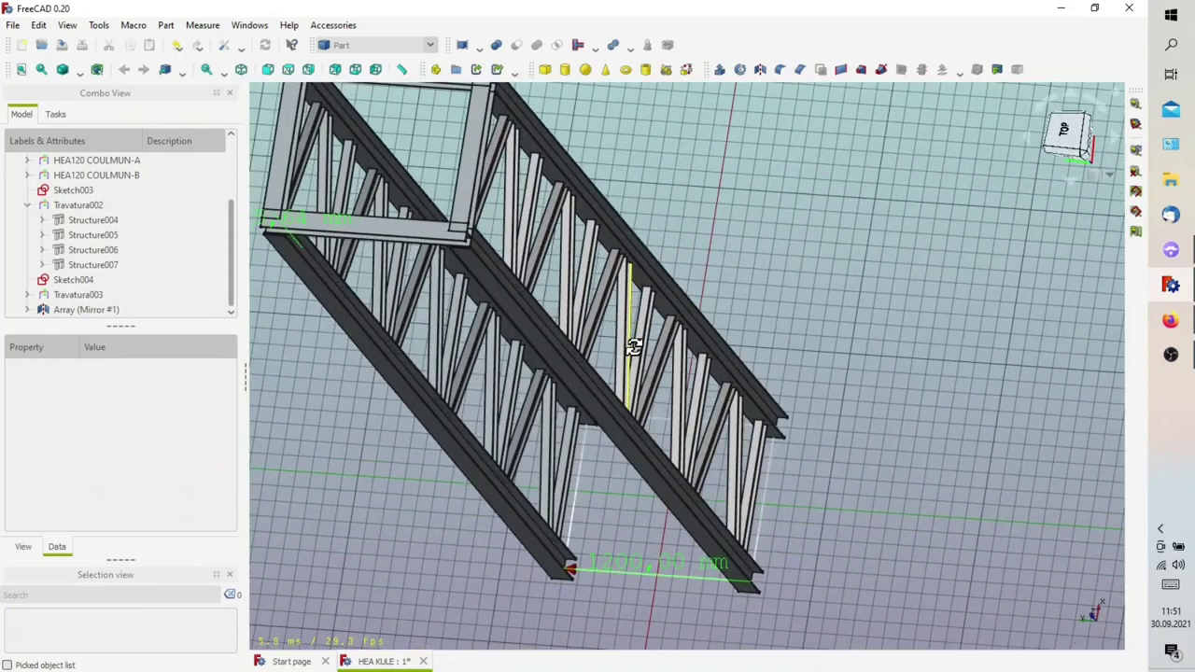
scroll(447, 200, down, 3)
scroll(446, 200, up, 3)
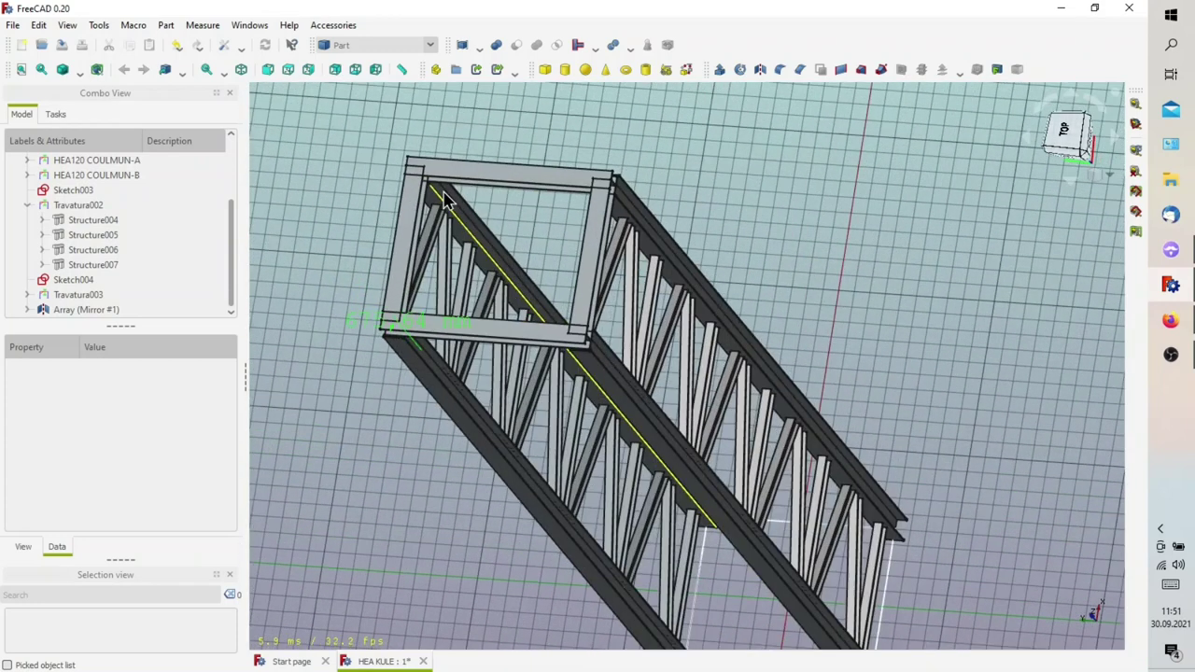
mouse_move(457, 235)
mouse_down()
mouse_move(505, 309)
mouse_move(536, 243)
mouse_move(529, 229)
mouse_up()
scroll(533, 458, down, 2)
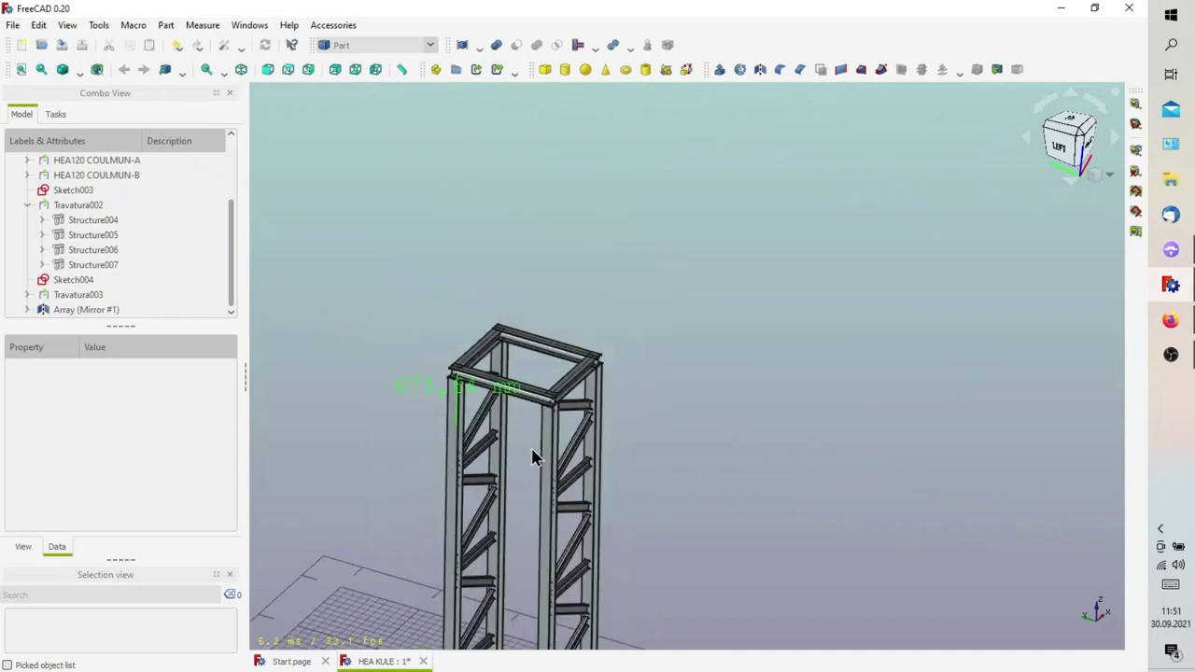
scroll(498, 573, up, 3)
scroll(498, 521, up, 3)
mouse_move(497, 521)
mouse_down()
mouse_move(488, 426)
mouse_move(444, 444)
mouse_move(507, 426)
mouse_move(435, 435)
mouse_move(457, 441)
mouse_up()
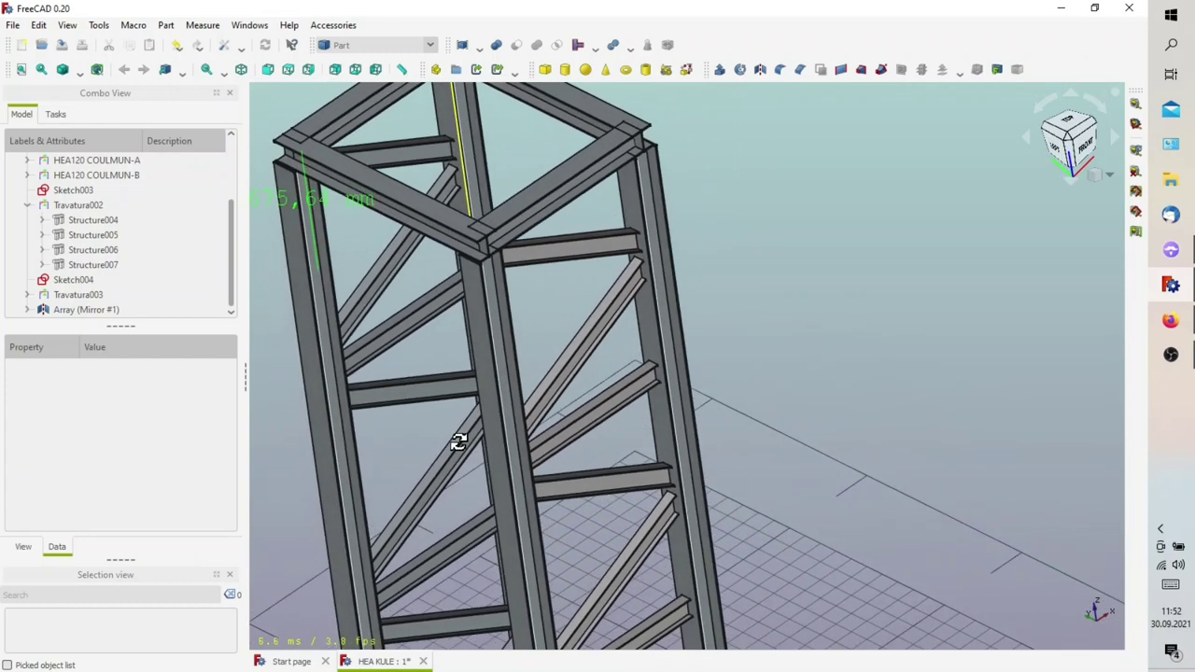
scroll(457, 441, down, 2)
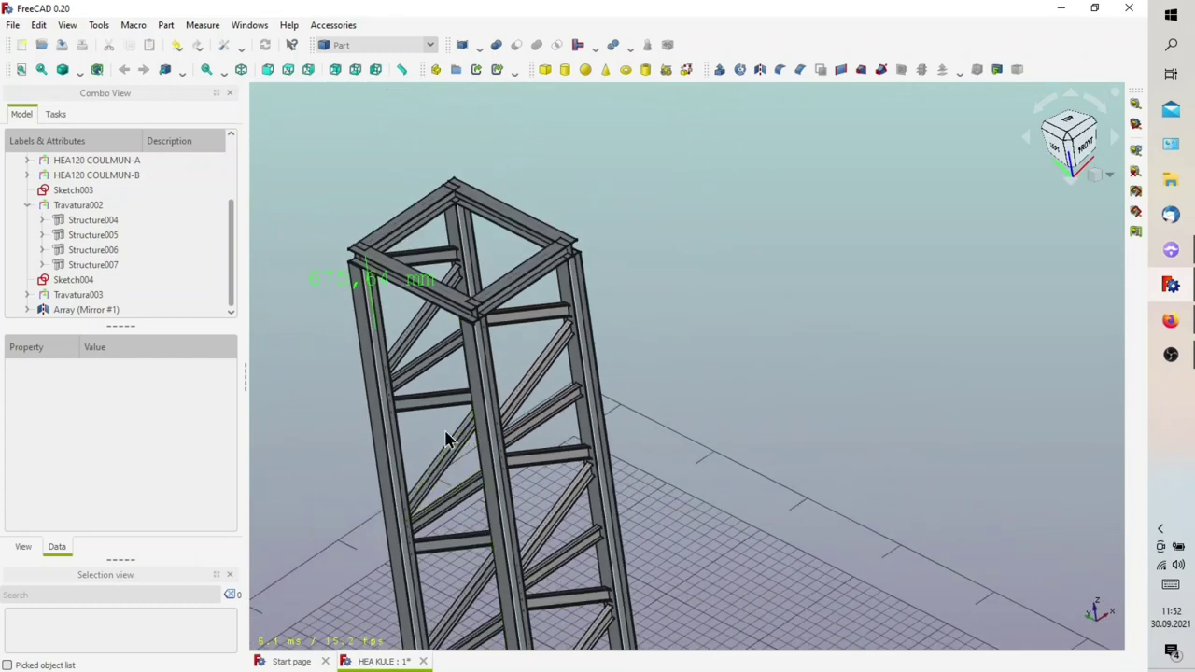
scroll(424, 417, down, 2)
scroll(426, 421, up, 2)
scroll(426, 474, up, 2)
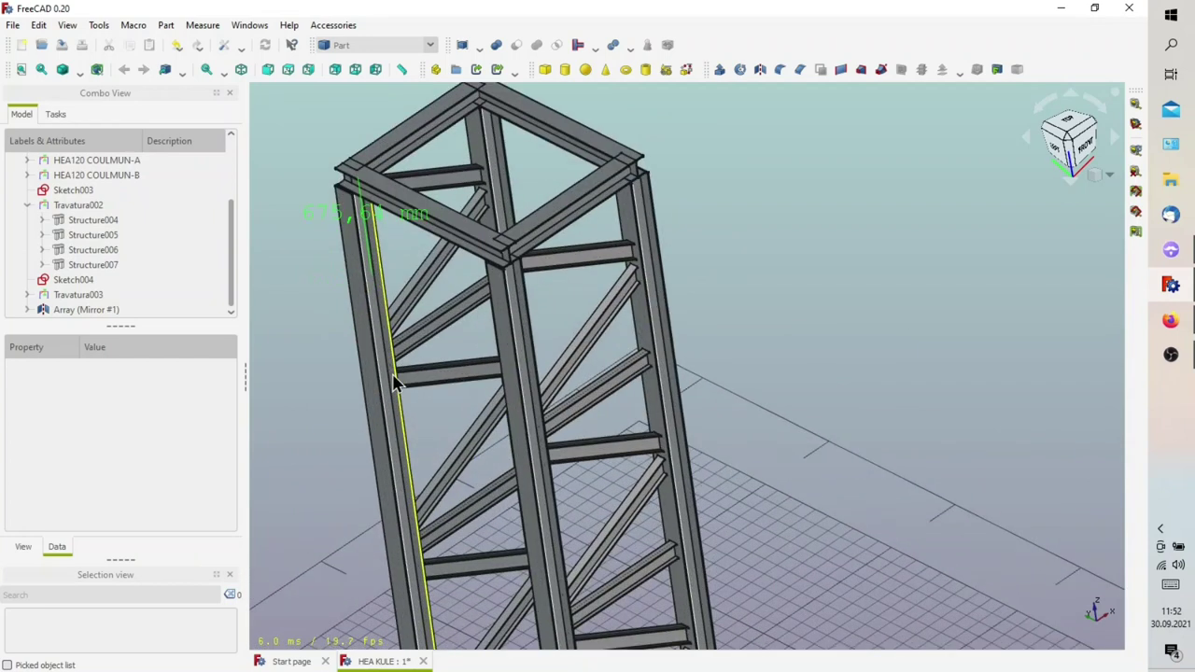
drag(394, 383, 368, 367)
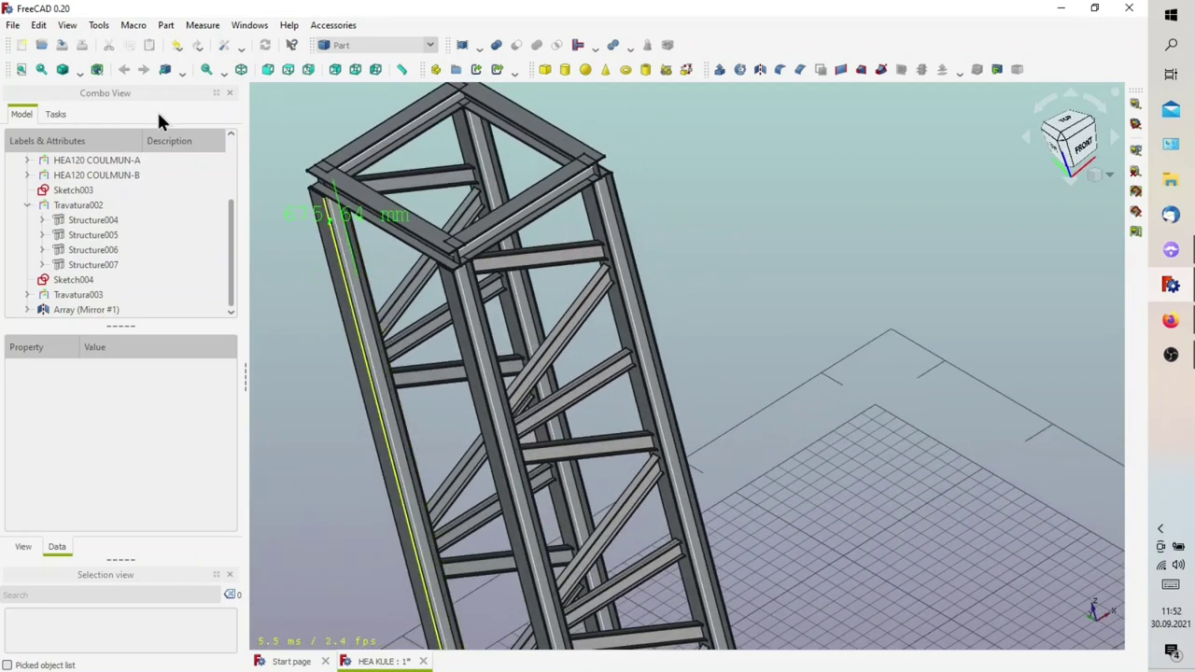
Display the model in Wireframe draw style
click(79, 70)
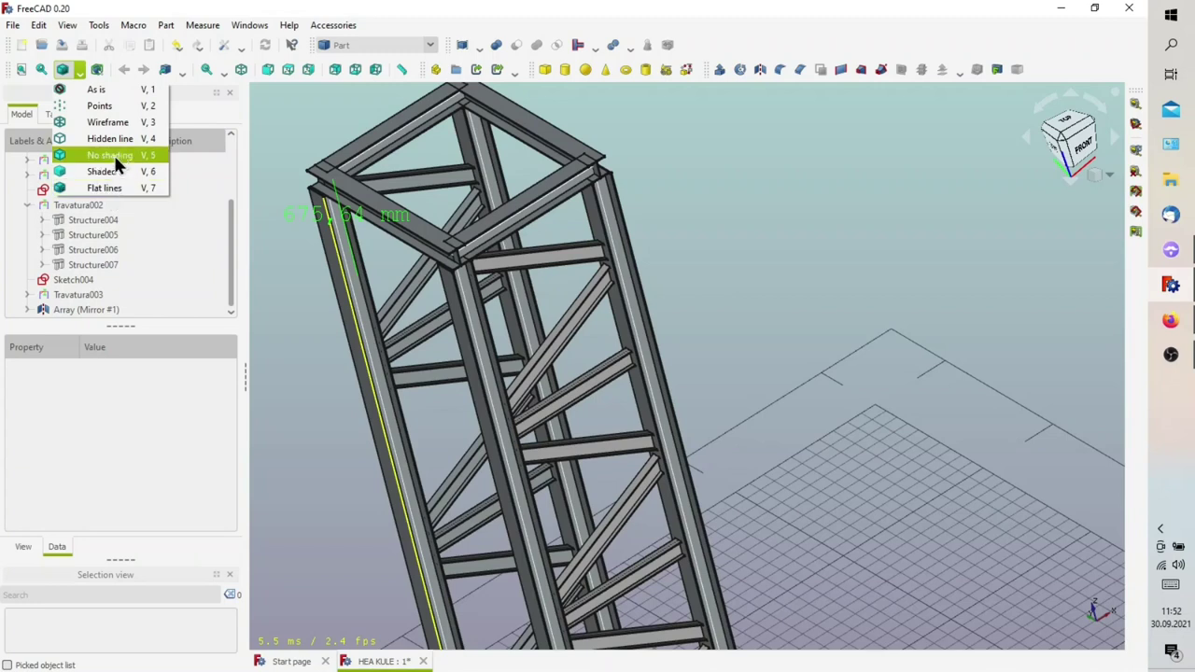
click(124, 122)
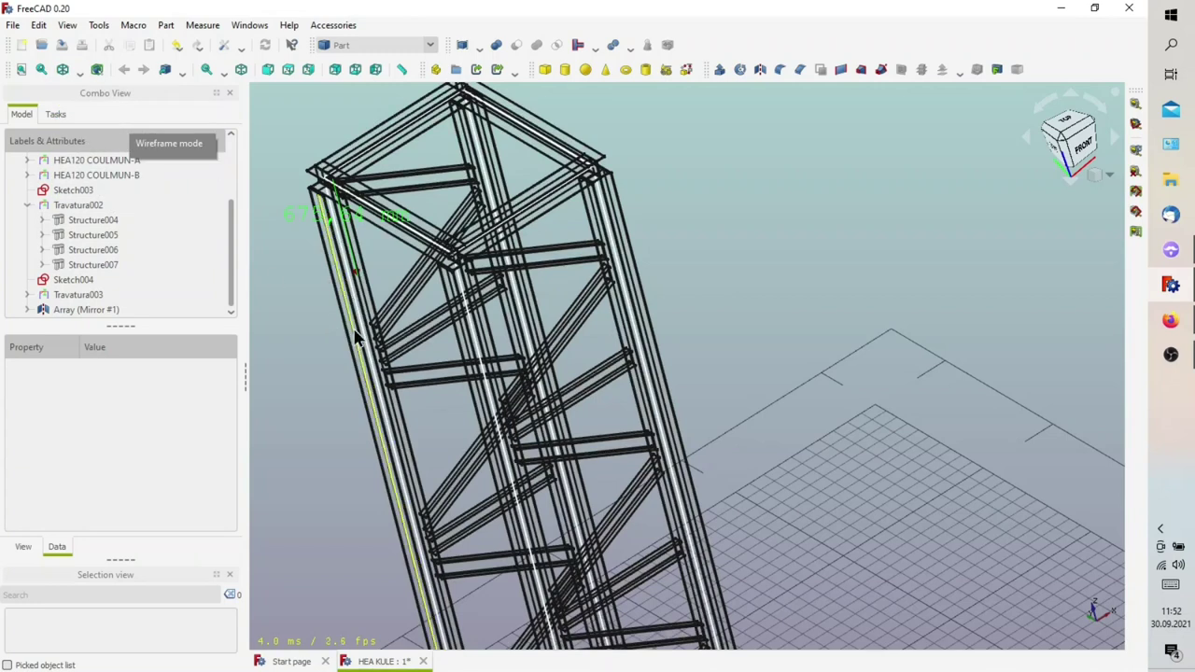
scroll(752, 309, up, 1)
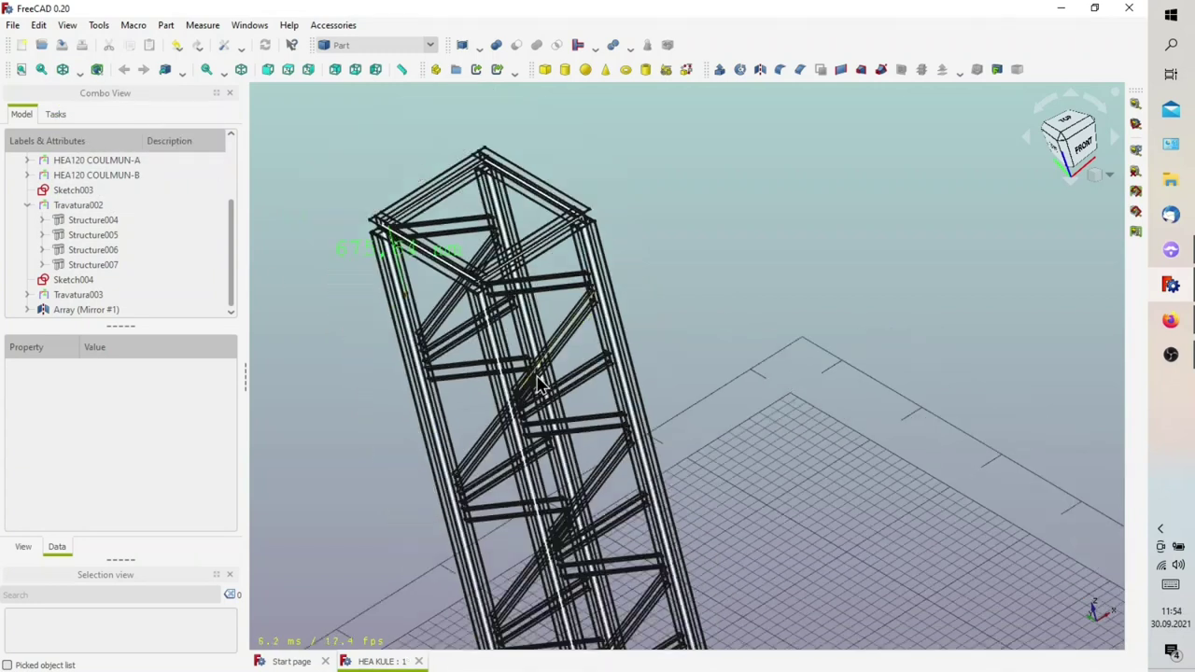
scroll(523, 364, down, 3)
Orbit the truss upright and select the left vertical edge of Sketch002
mouse_move(483, 381)
middle_down()
mouse_move(533, 360)
mouse_move(526, 352)
middle_up()
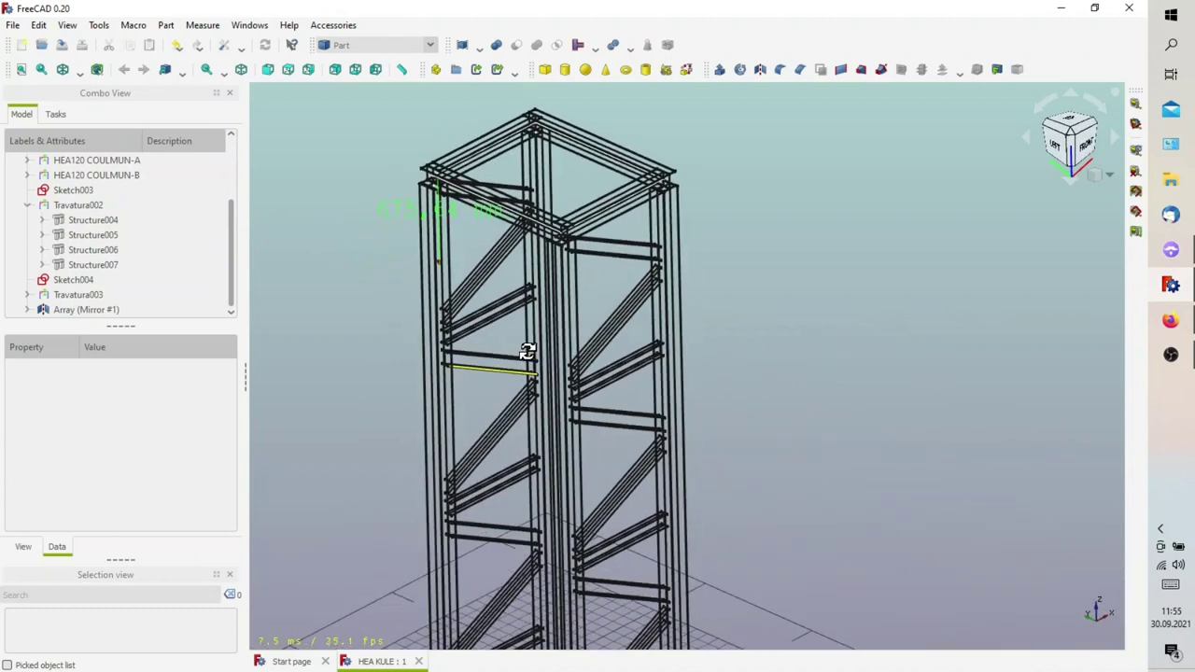
scroll(513, 339, up, 1)
scroll(434, 232, up, 2)
mouse_move(434, 232)
middle_down()
mouse_move(453, 234)
mouse_move(426, 226)
mouse_move(435, 176)
middle_up()
click(443, 176)
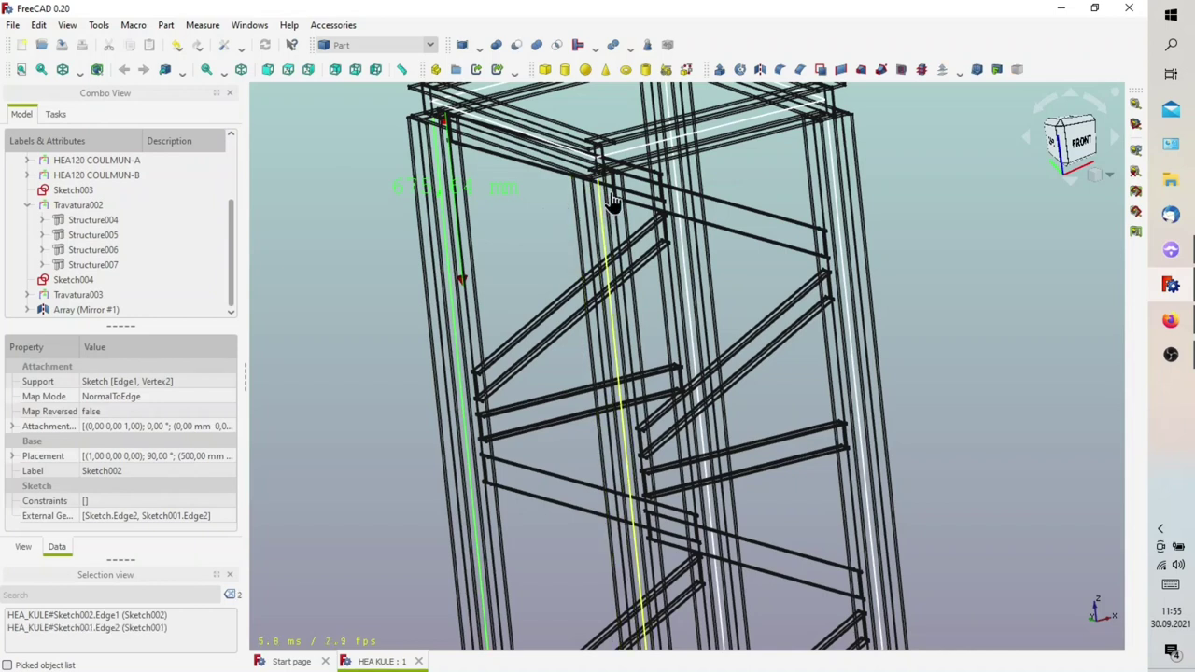
In Sketcher, create a new sketch attached by ThreePointsPlane to the selected column edges
click(383, 44)
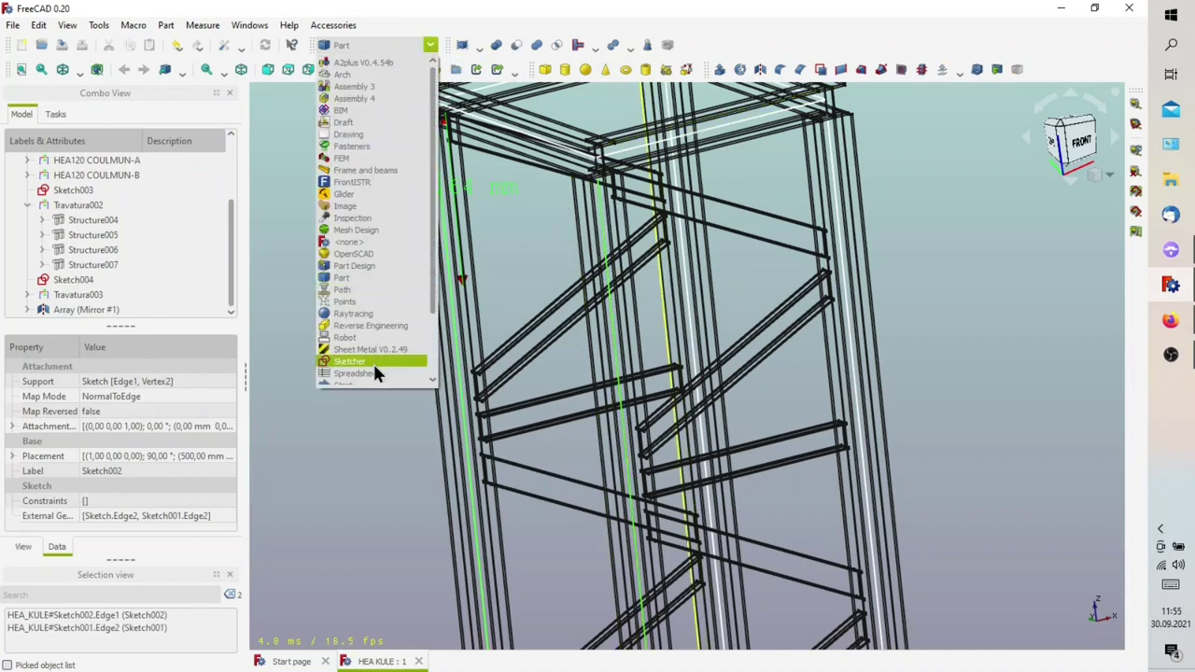
click(375, 366)
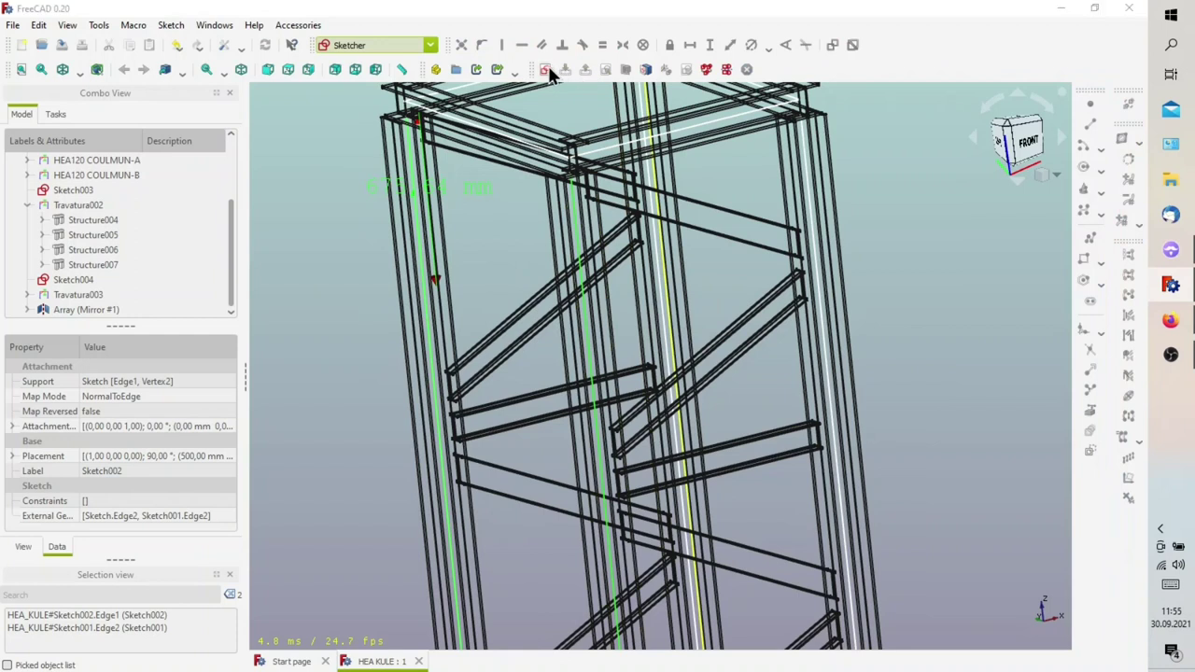
click(547, 71)
click(600, 342)
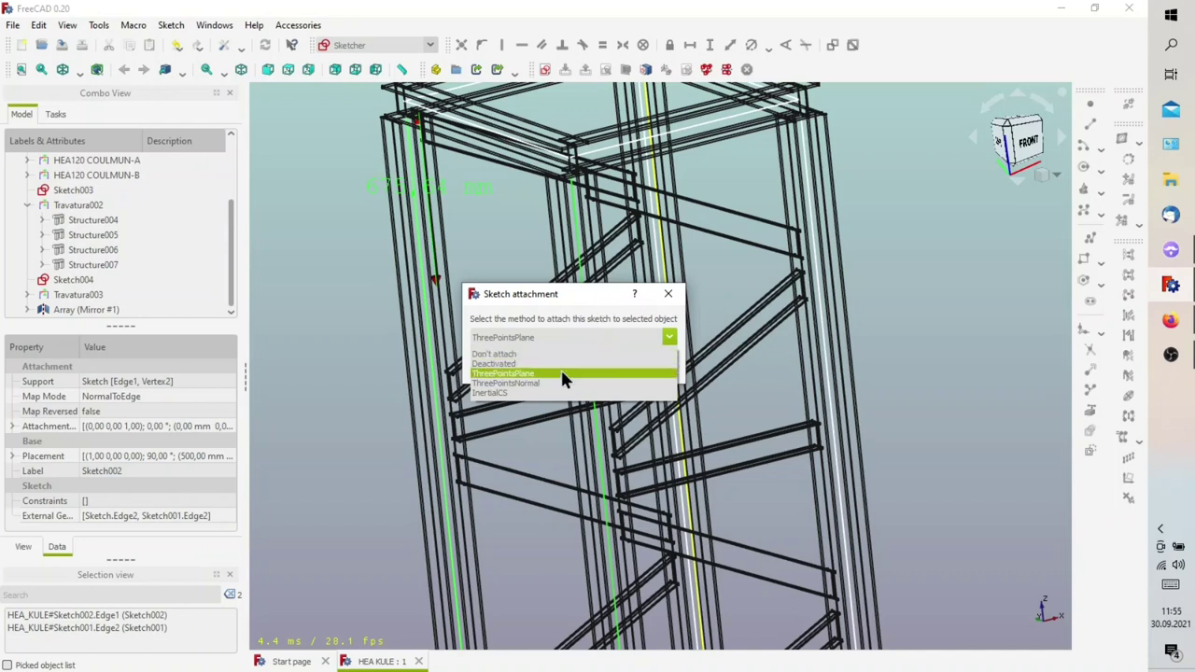
click(573, 308)
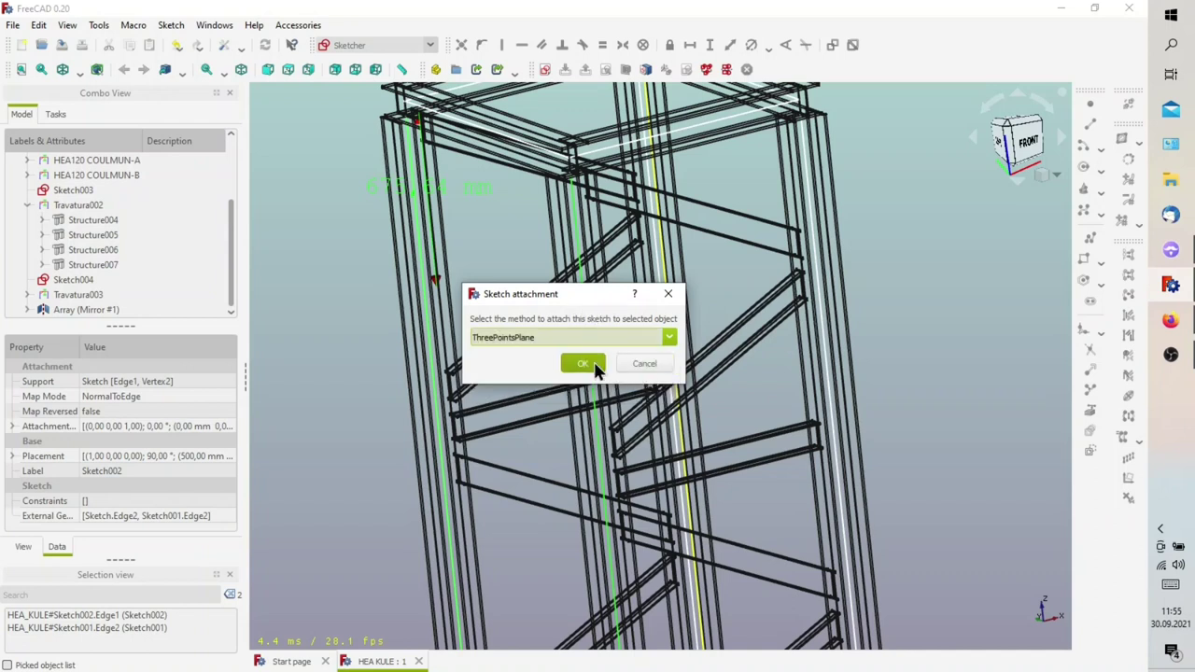
click(579, 363)
scroll(606, 391, down, 2)
Zoom in on the bottom of the truss, briefly hiding and re-showing the members around the sketch
scroll(613, 374, down, 3)
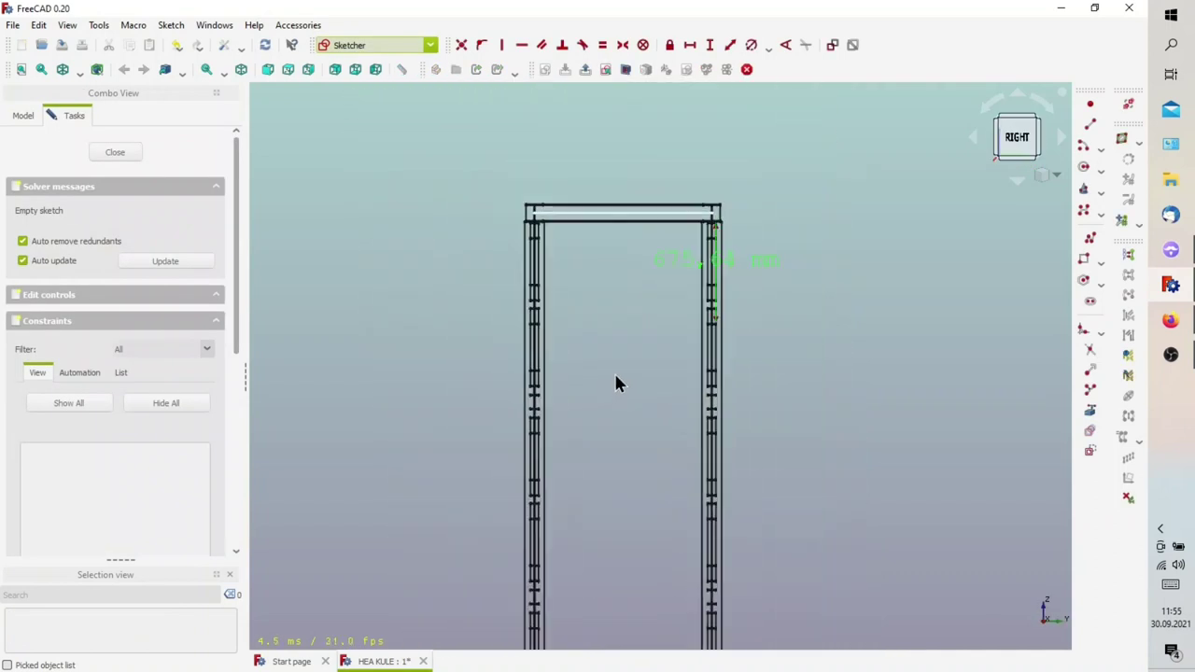
scroll(597, 485, down, 3)
scroll(615, 581, down, 3)
scroll(613, 580, up, 3)
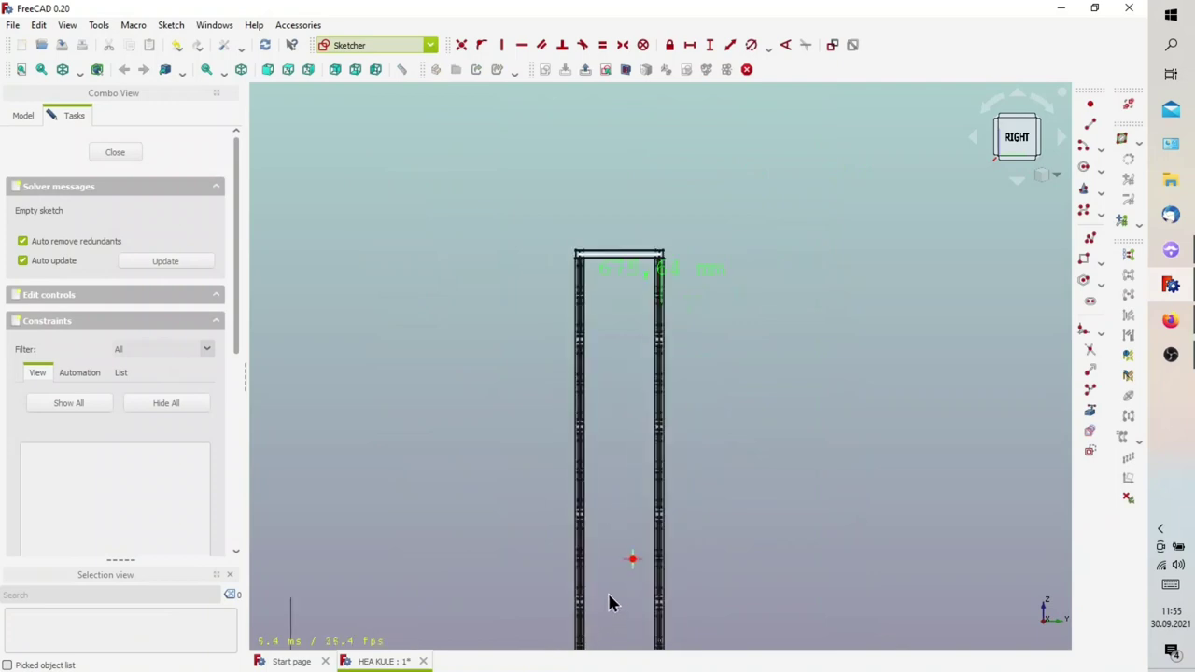
middle_drag(613, 592, 600, 195)
scroll(564, 318, up, 3)
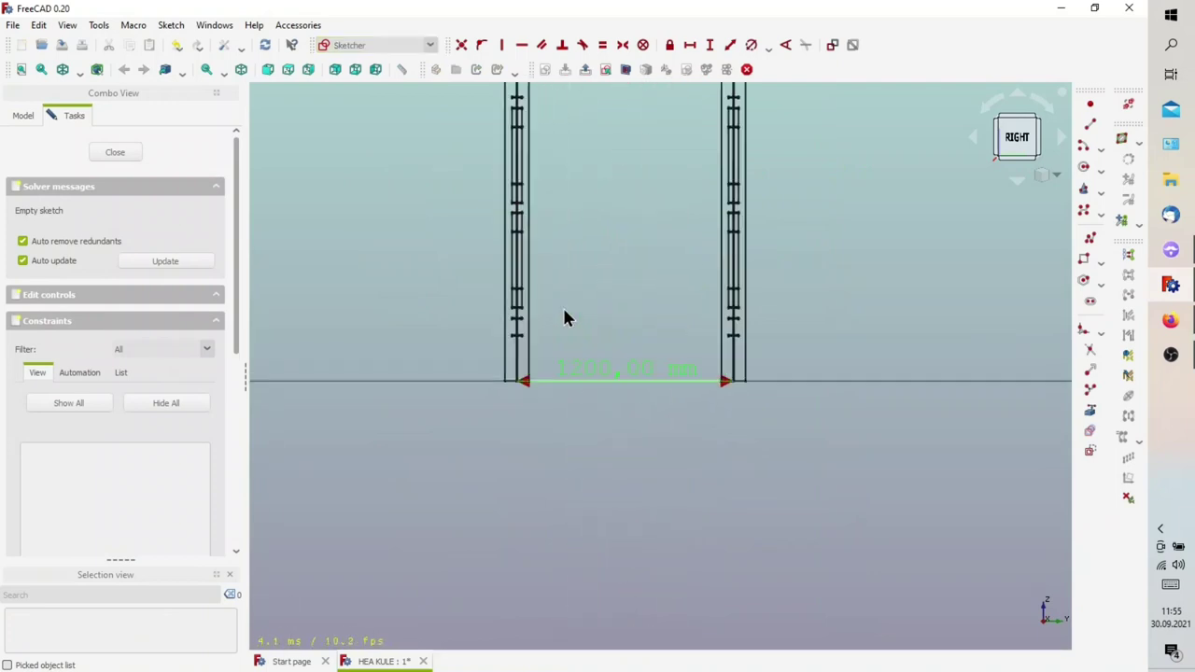
scroll(564, 317, up, 2)
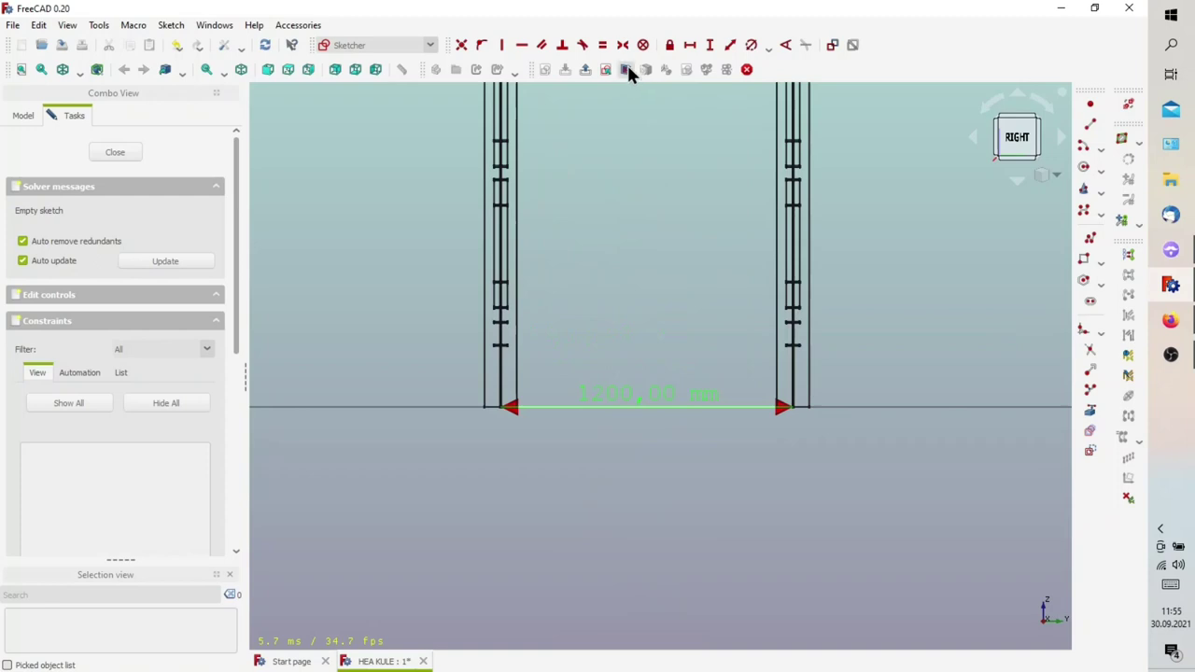
click(626, 69)
click(626, 70)
scroll(620, 280, up, 2)
scroll(602, 344, up, 1)
scroll(411, 347, up, 2)
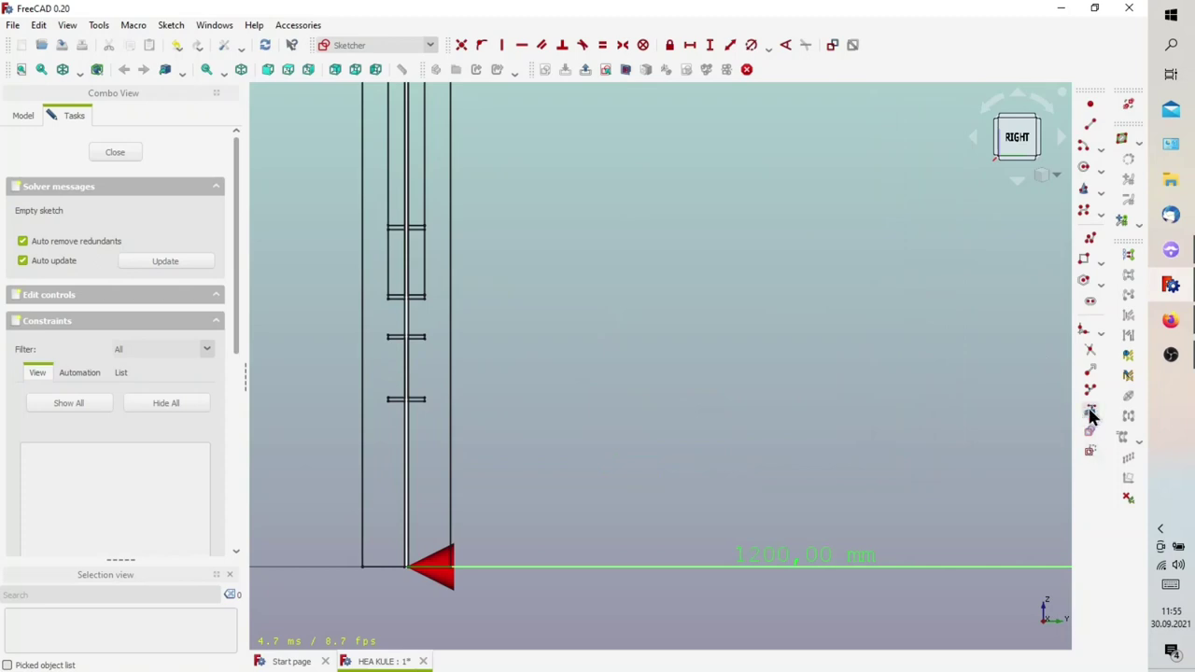
scroll(418, 392, up, 2)
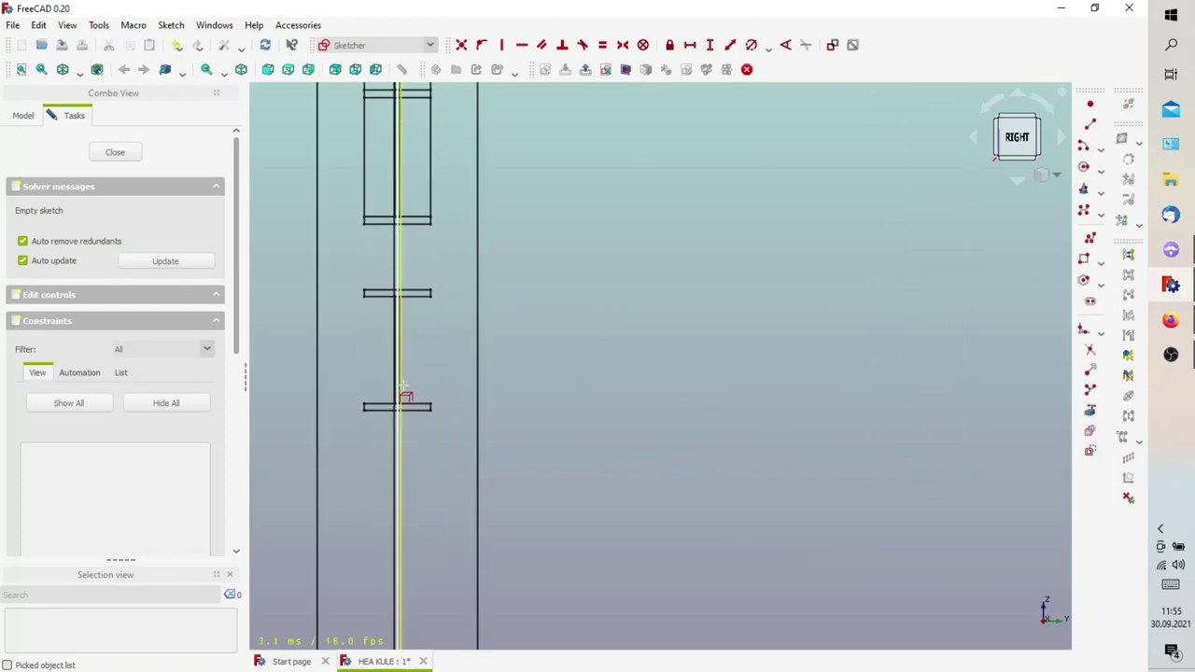
scroll(404, 483, up, 2)
scroll(563, 366, down, 3)
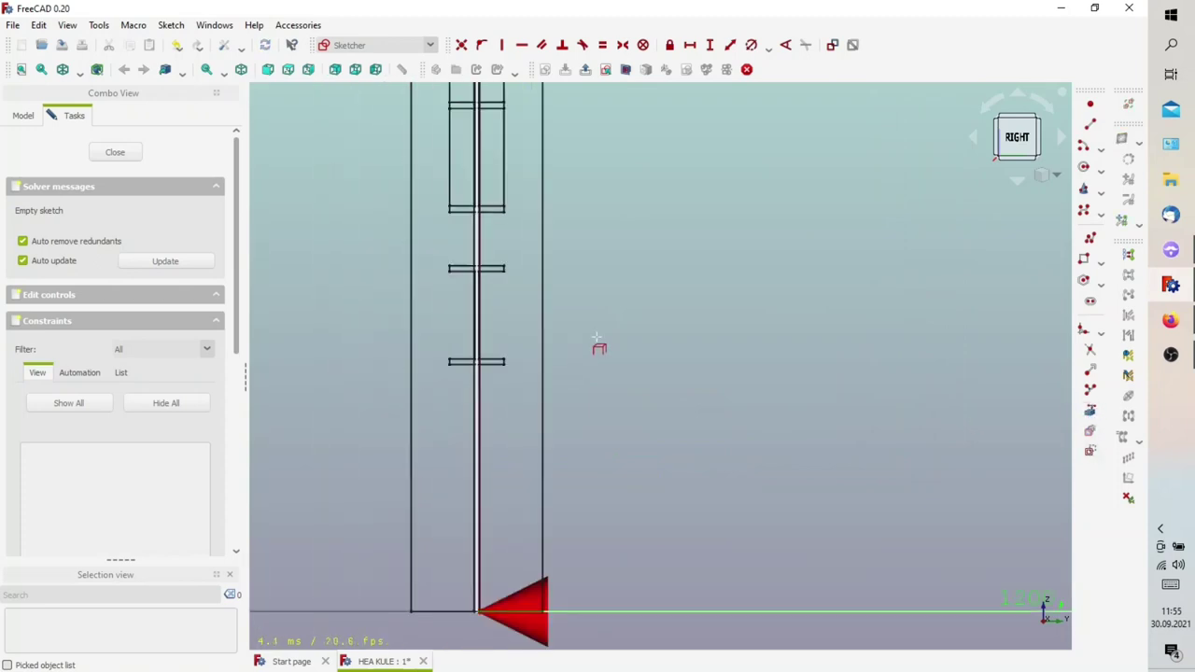
scroll(738, 382, down, 2)
scroll(896, 415, down, 3)
scroll(994, 419, down, 2)
scroll(1038, 411, up, 4)
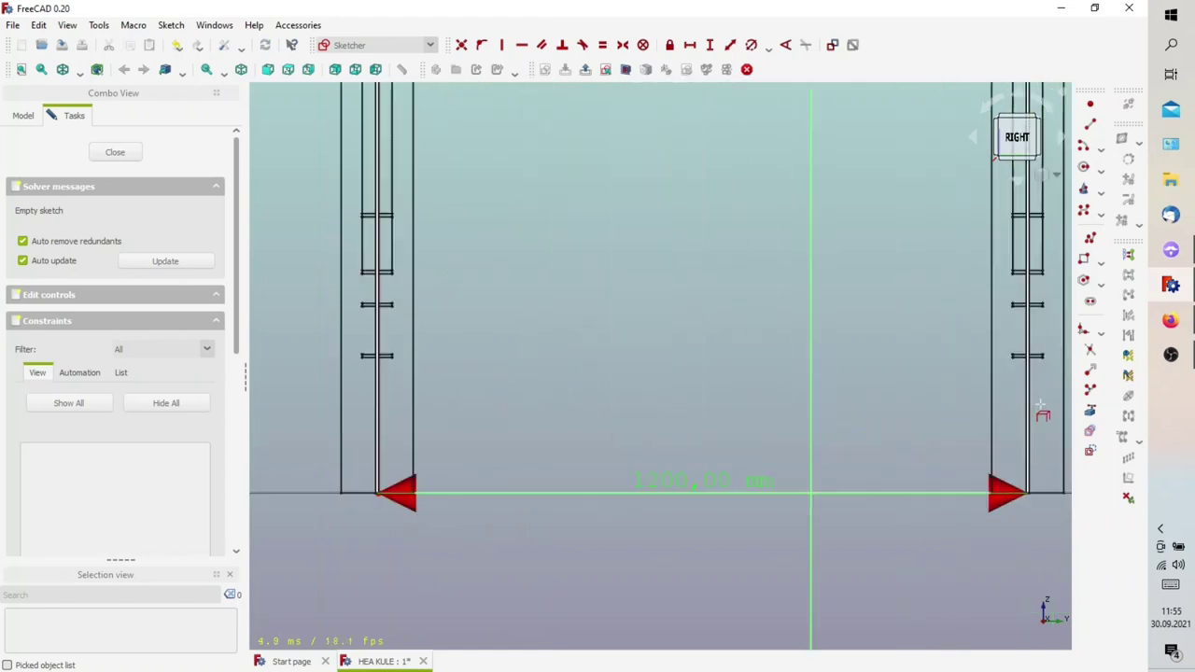
scroll(1041, 407, up, 3)
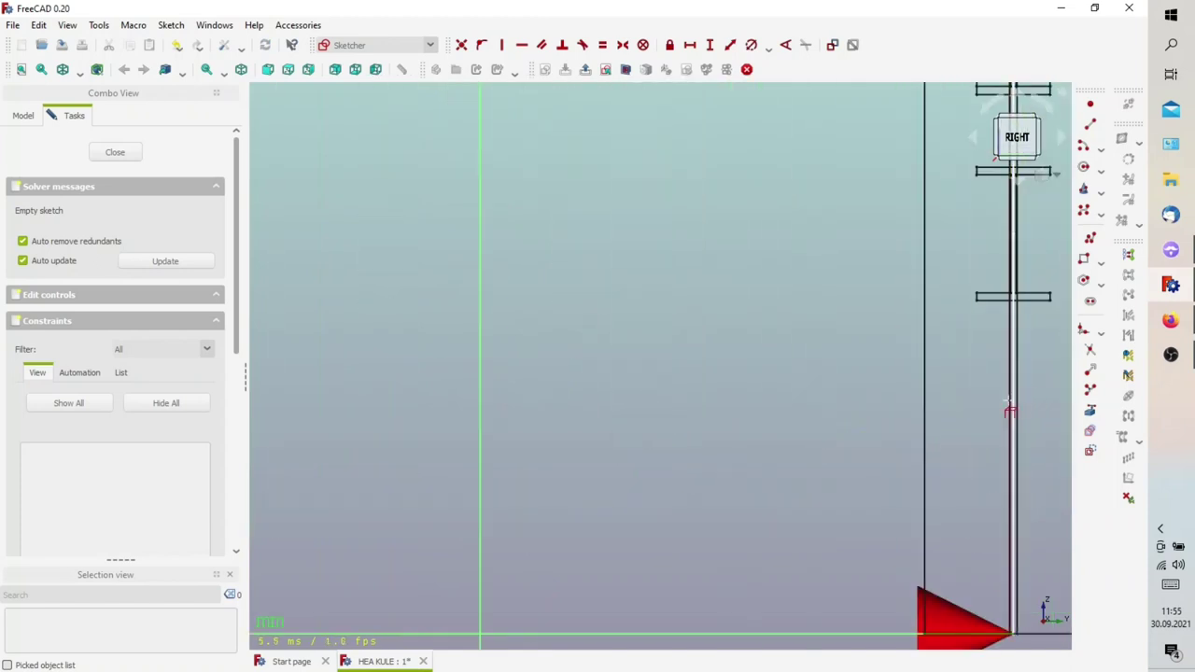
scroll(853, 389, down, 3)
scroll(849, 381, down, 1)
scroll(341, 336, up, 3)
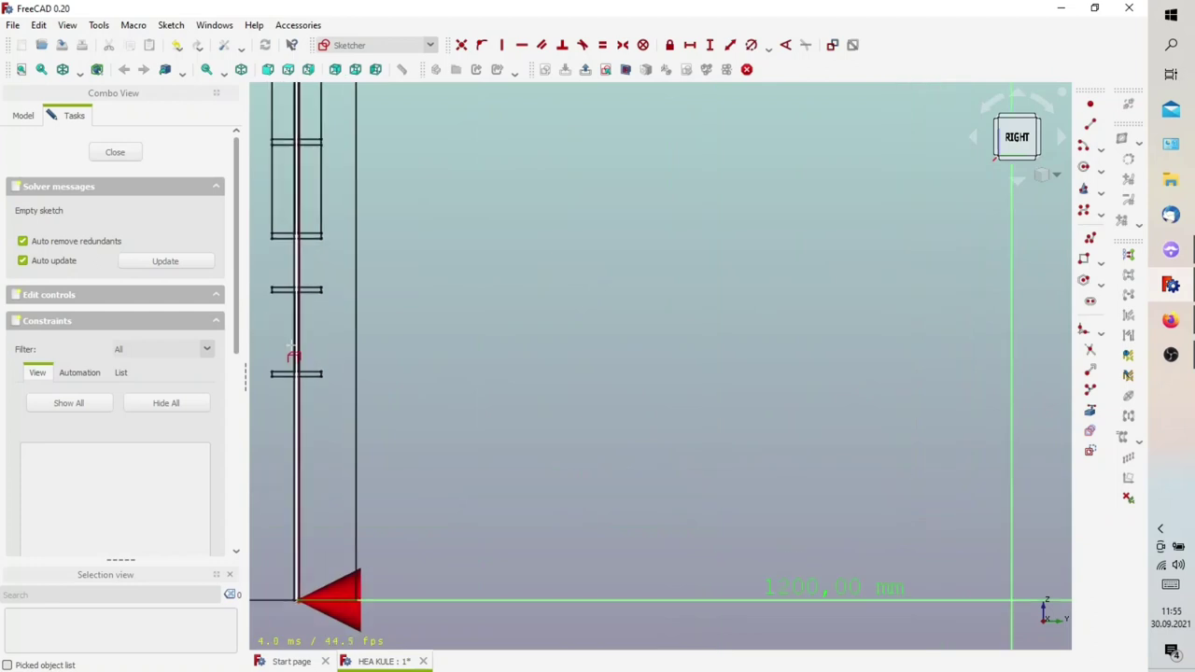
scroll(293, 354, up, 1)
scroll(307, 355, up, 1)
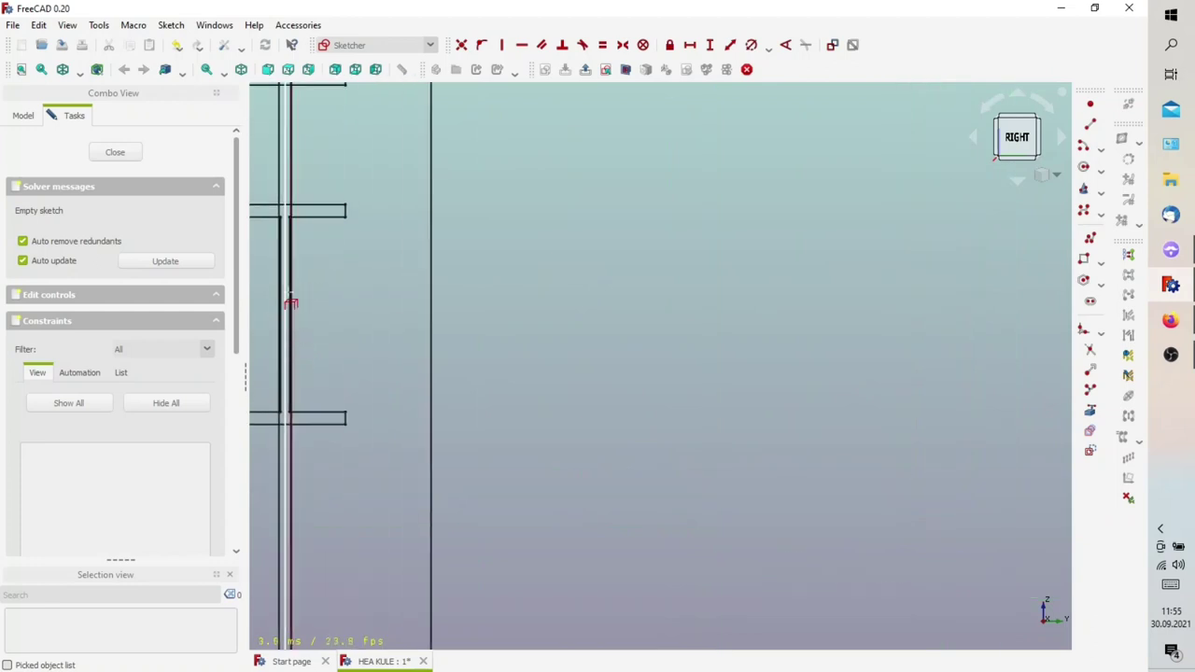
scroll(294, 360, up, 1)
scroll(292, 345, up, 1)
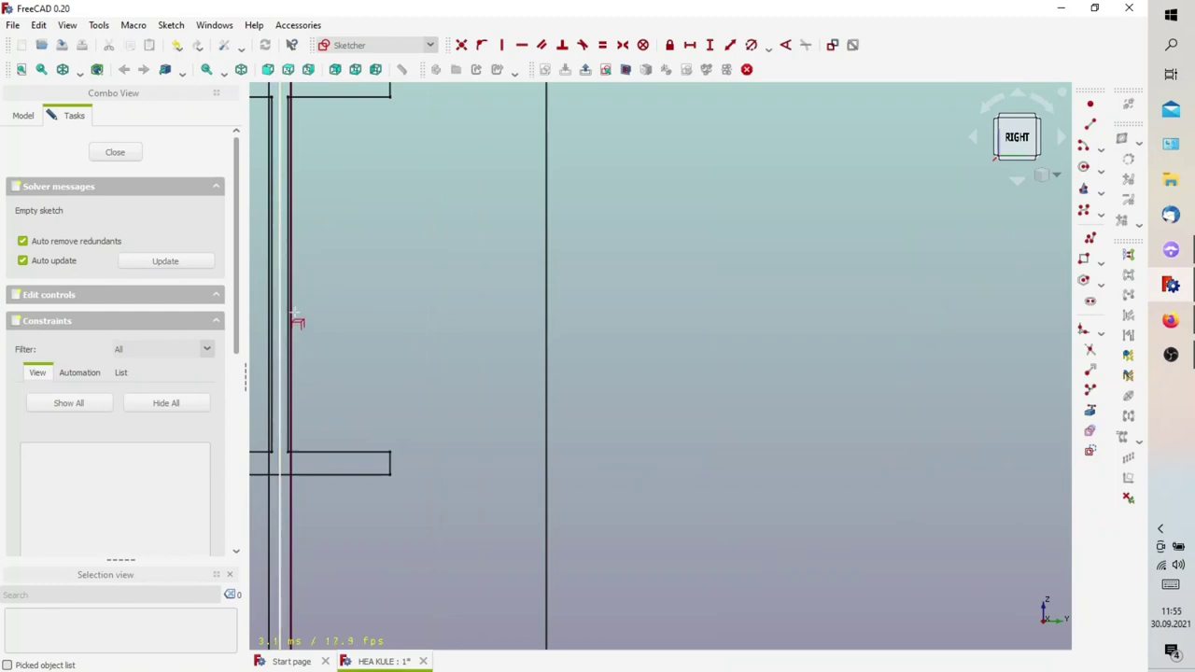
scroll(297, 325, down, 2)
scroll(297, 332, down, 1)
scroll(320, 308, down, 1)
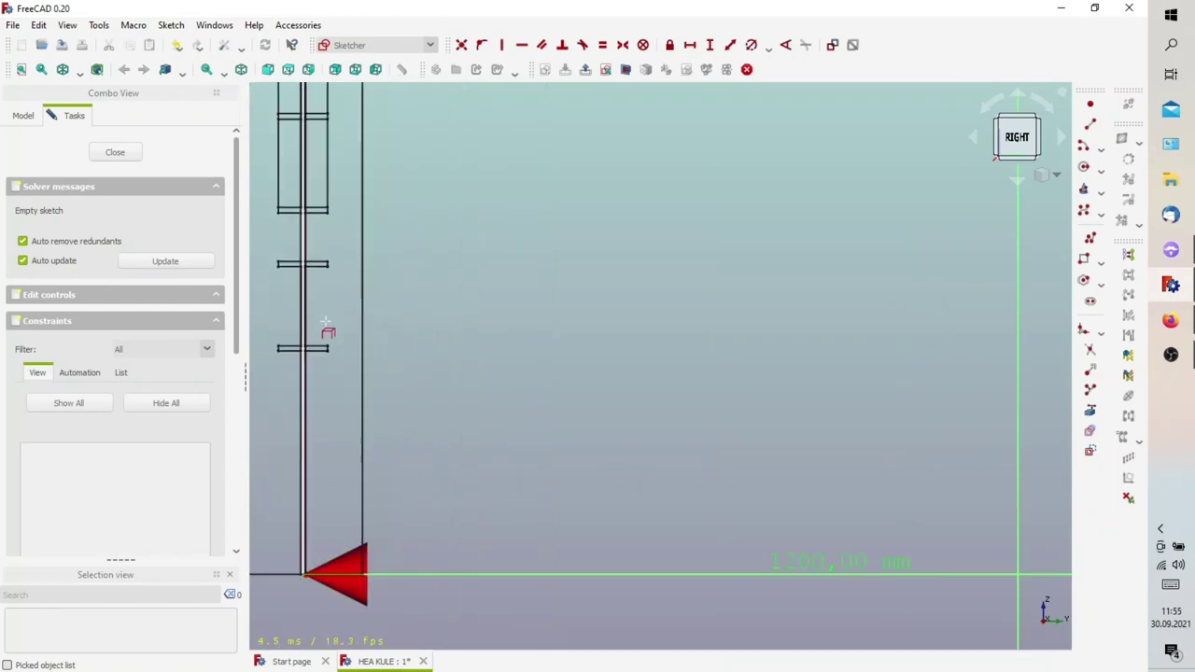
scroll(331, 346, down, 1)
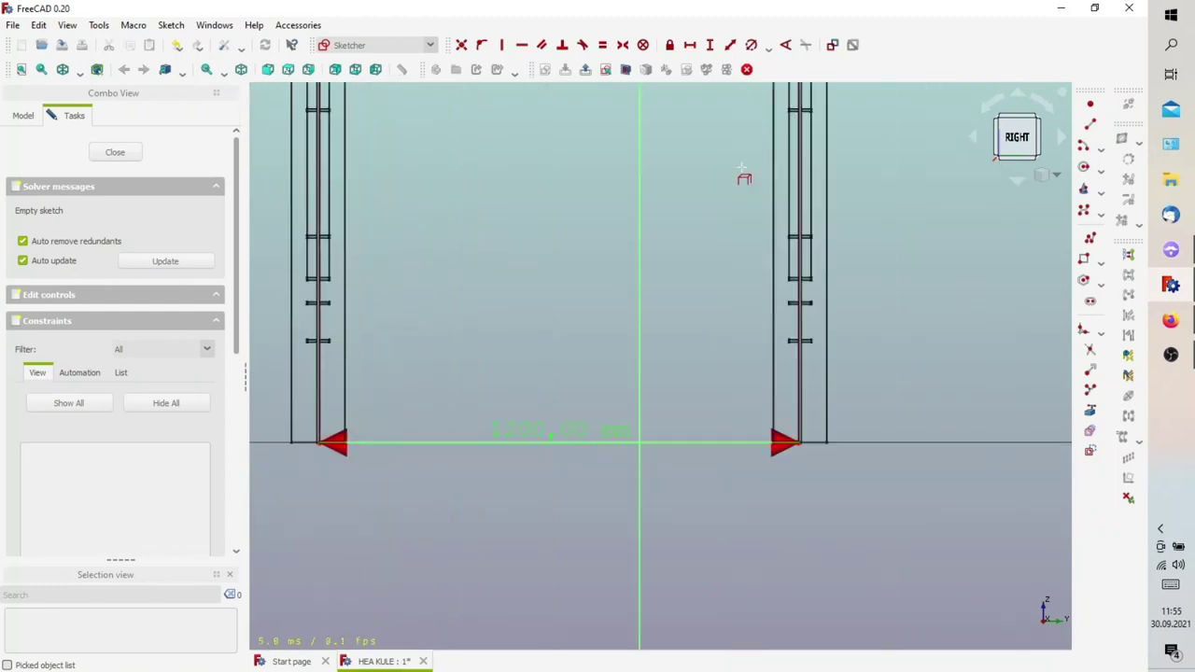
scroll(327, 322, up, 2)
Draw a horizontal brace line from the left column to the right column
click(325, 321)
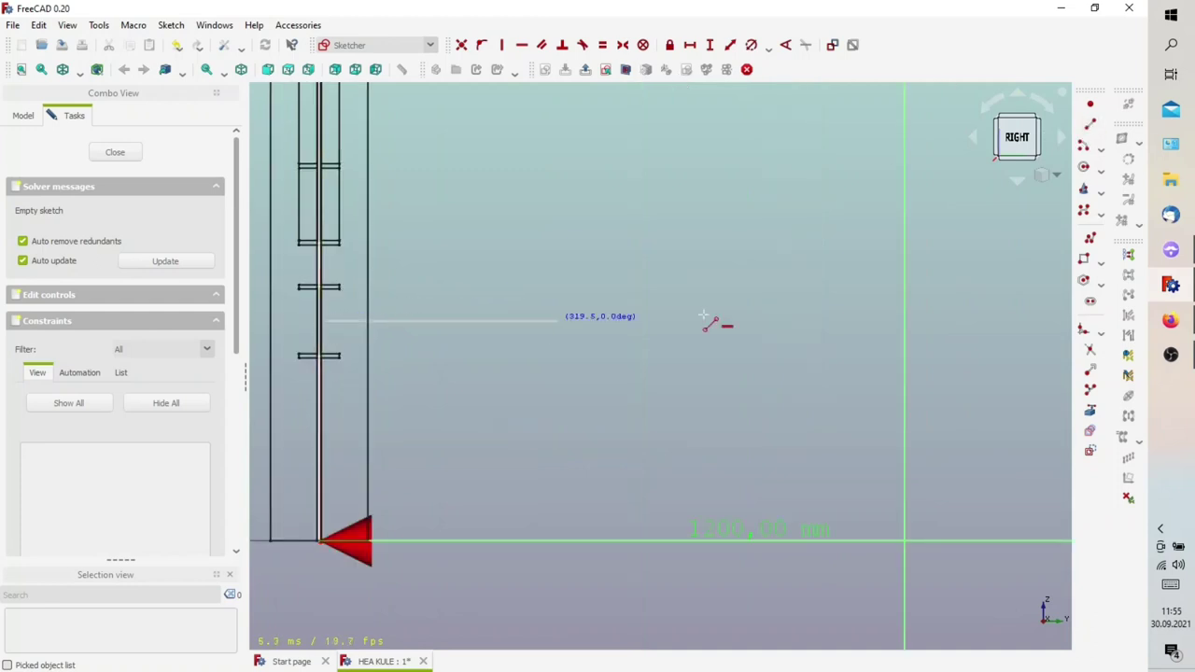
scroll(774, 331, down, 1)
scroll(827, 333, down, 1)
scroll(934, 339, up, 1)
scroll(971, 326, up, 2)
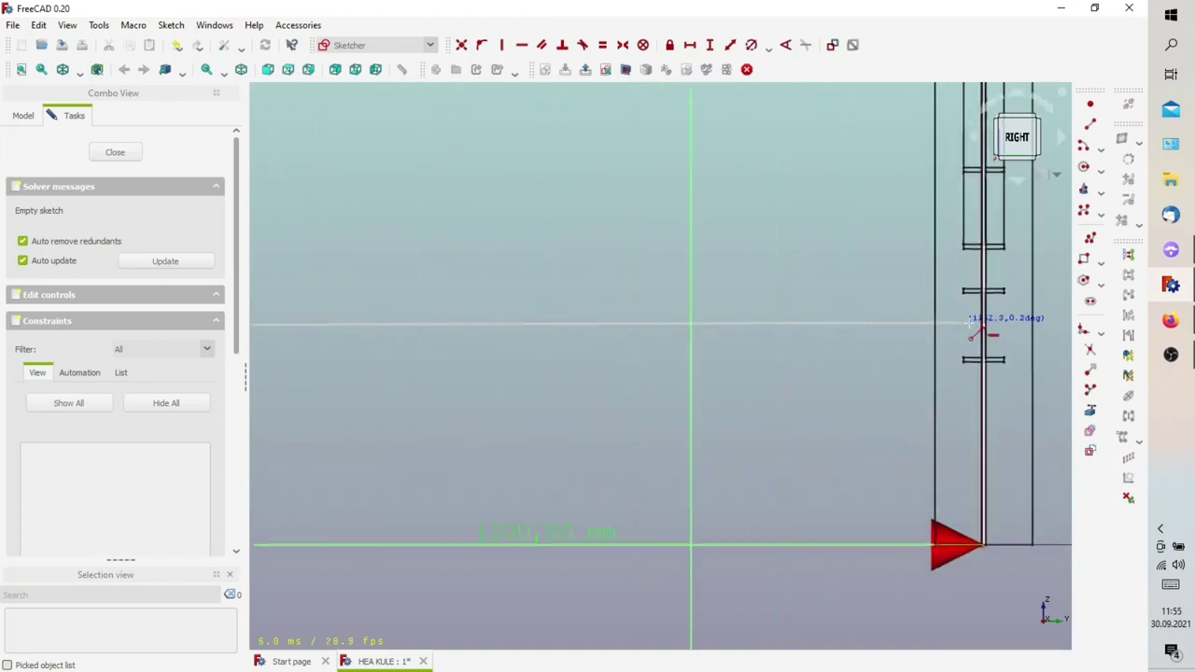
scroll(971, 326, up, 1)
click(961, 332)
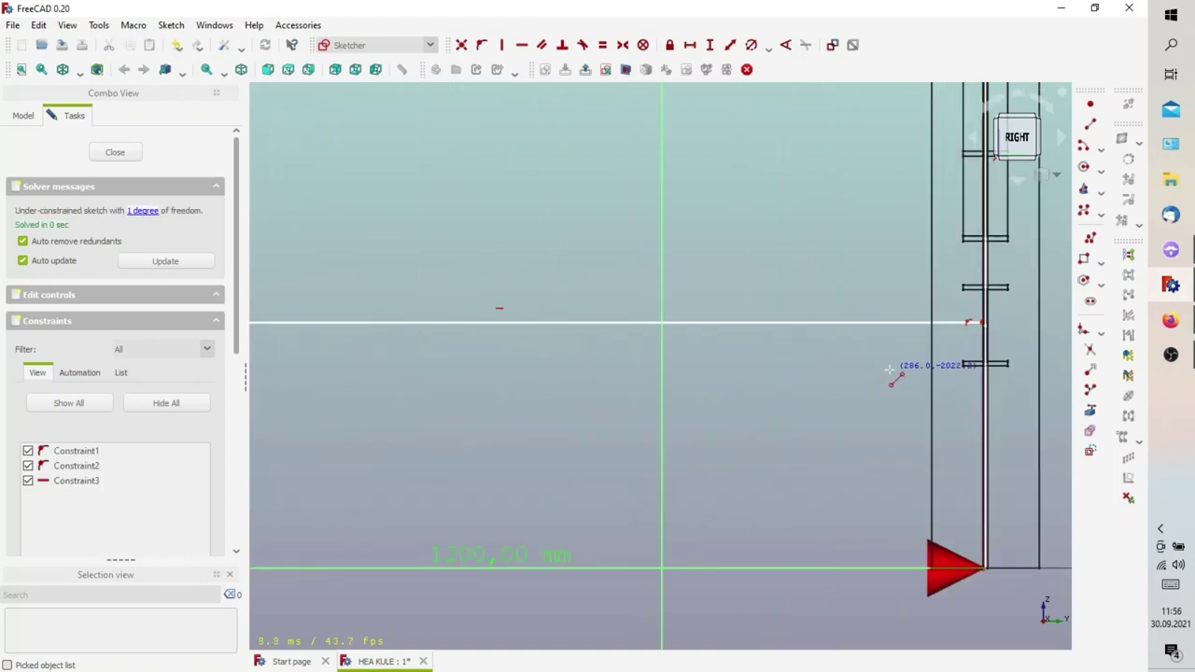
scroll(760, 381, down, 2)
scroll(760, 381, down, 1)
scroll(466, 334, up, 2)
scroll(483, 333, up, 1)
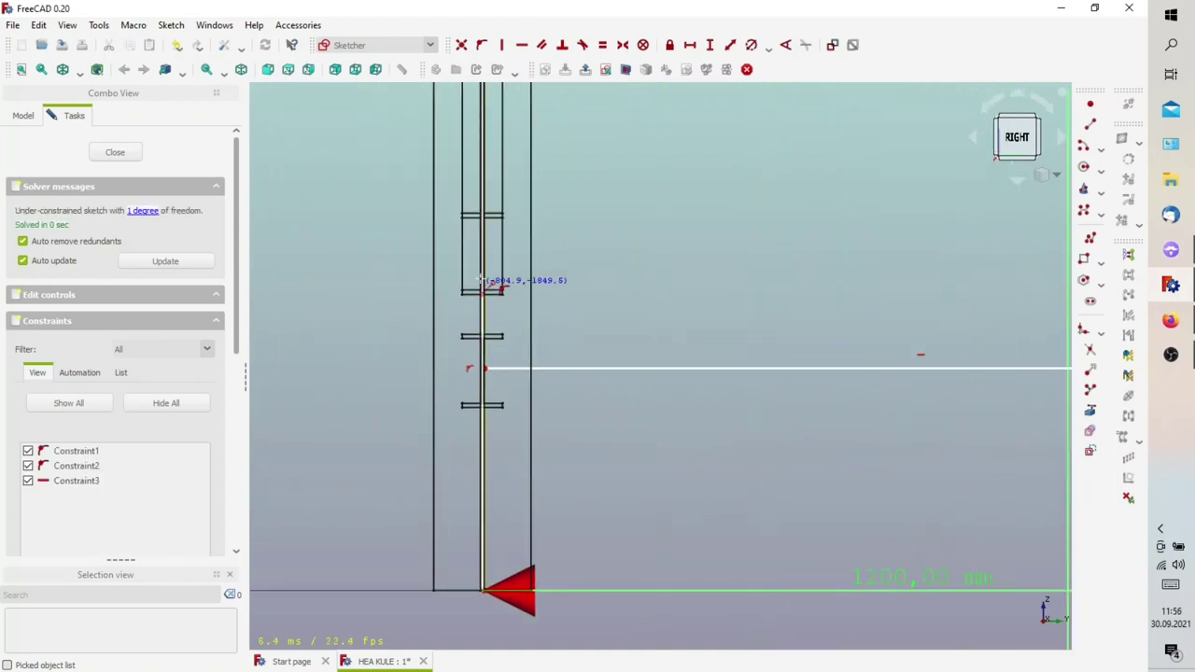
Start a second line on the left column
click(485, 254)
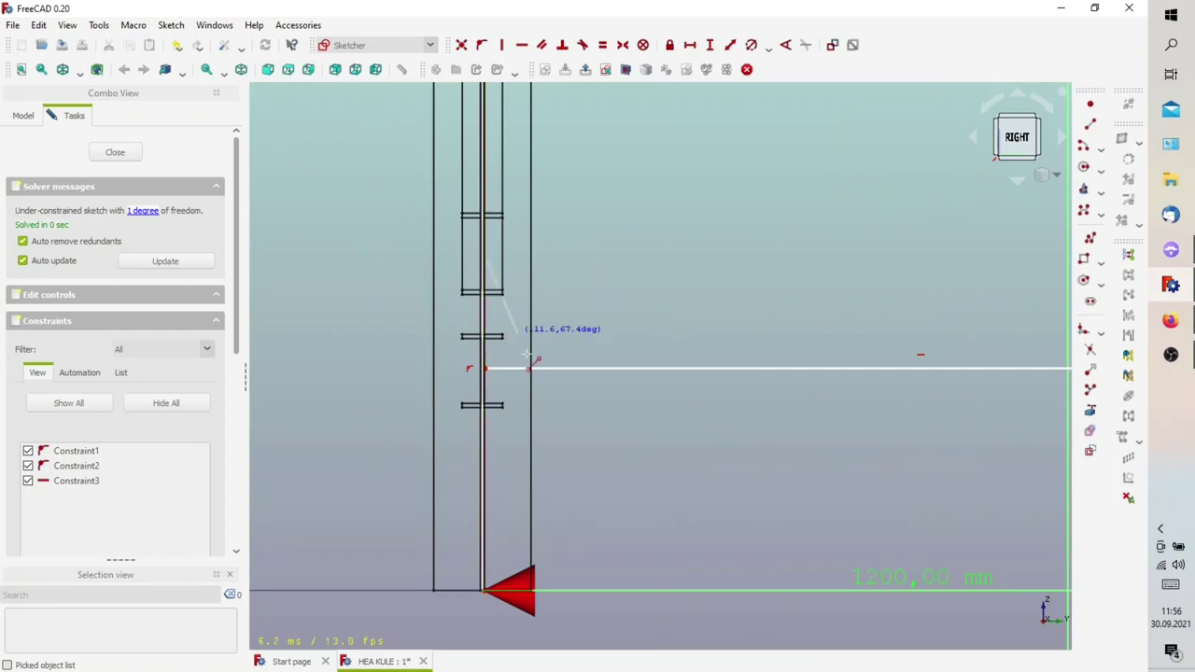
scroll(541, 354, down, 3)
scroll(653, 355, down, 3)
scroll(756, 271, up, 2)
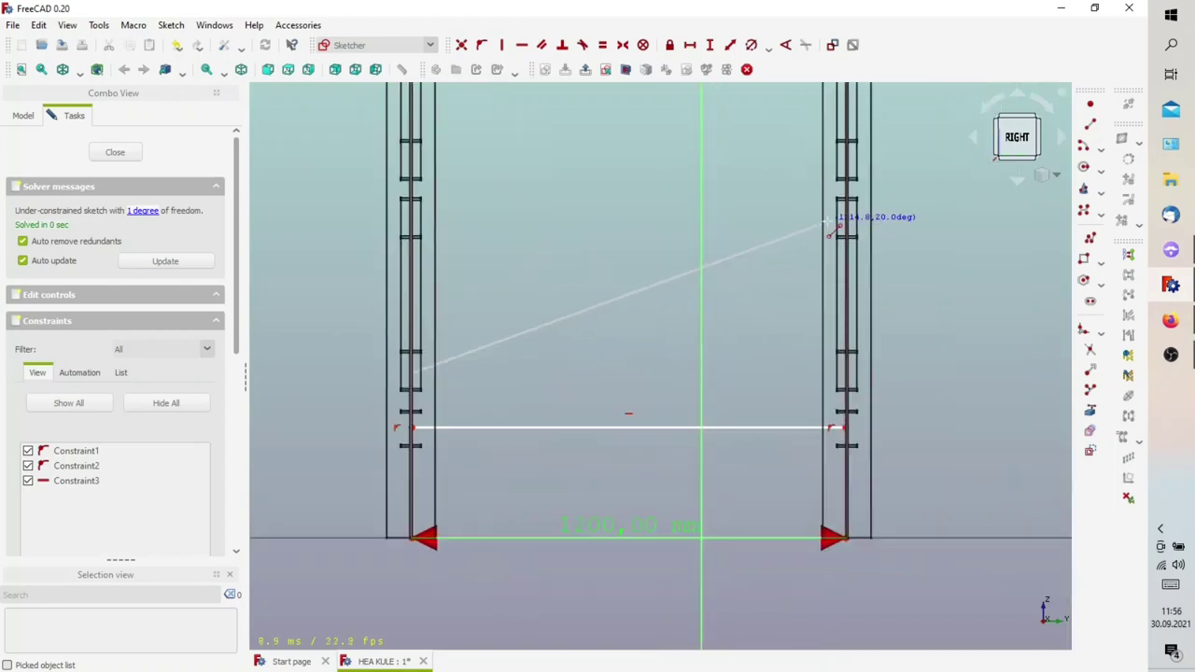
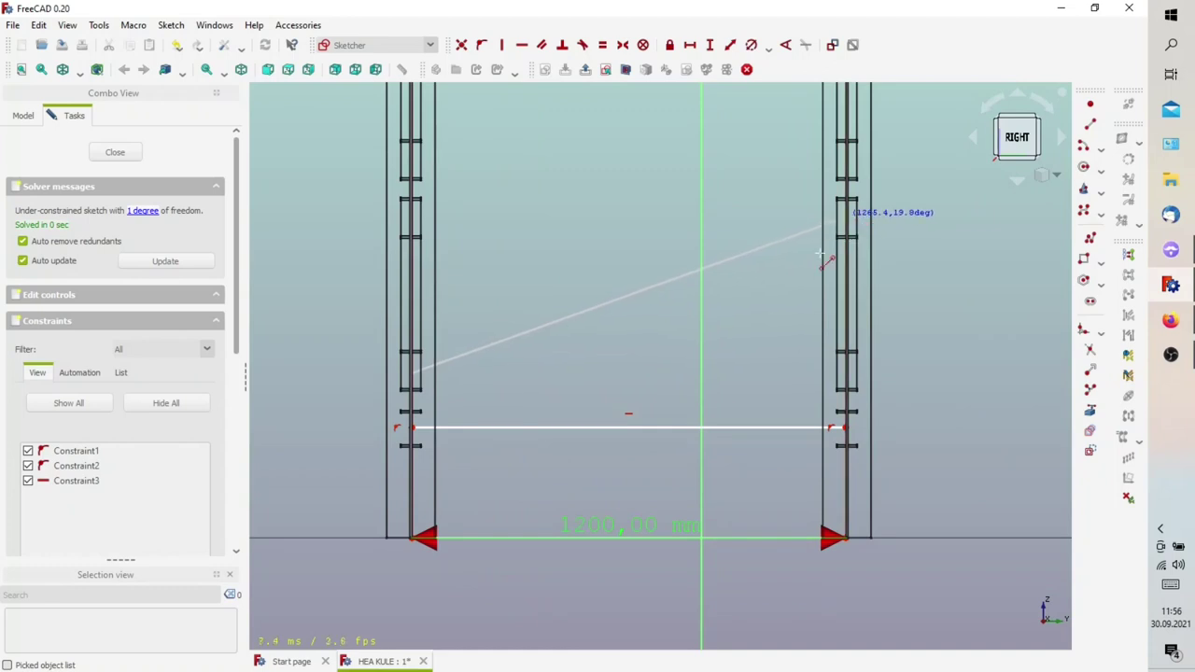
End the slanted brace line on the right column and tilt the view into 3D
click(821, 229)
scroll(747, 280, down, 2)
scroll(758, 215, up, 1)
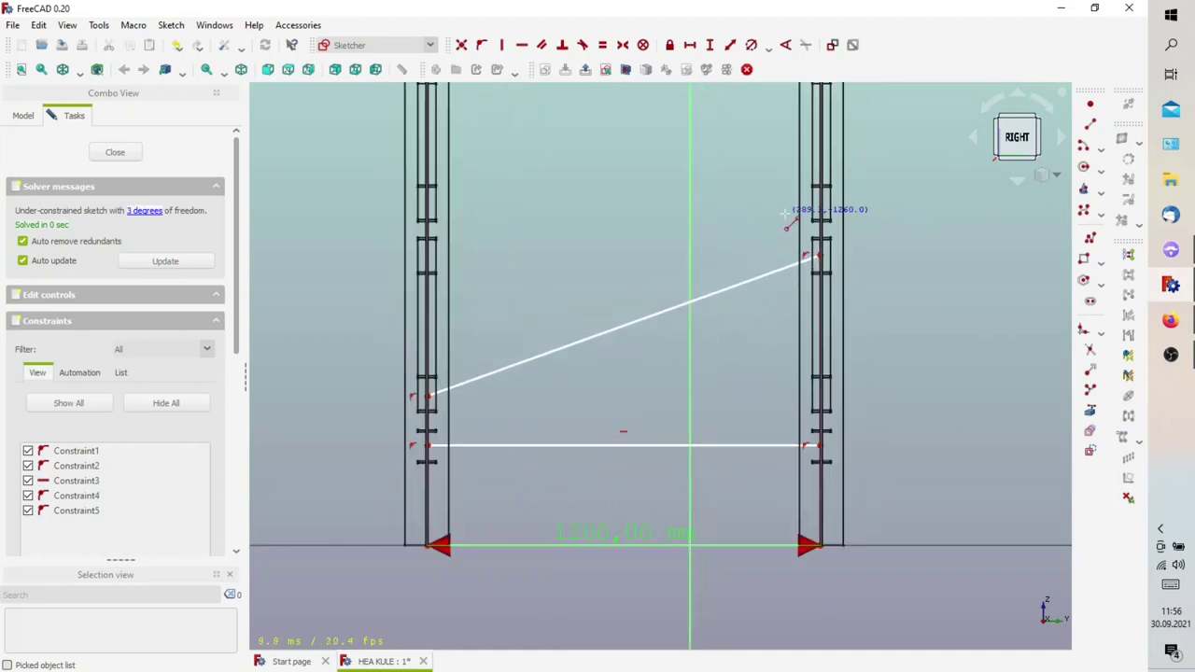
scroll(785, 214, down, 1)
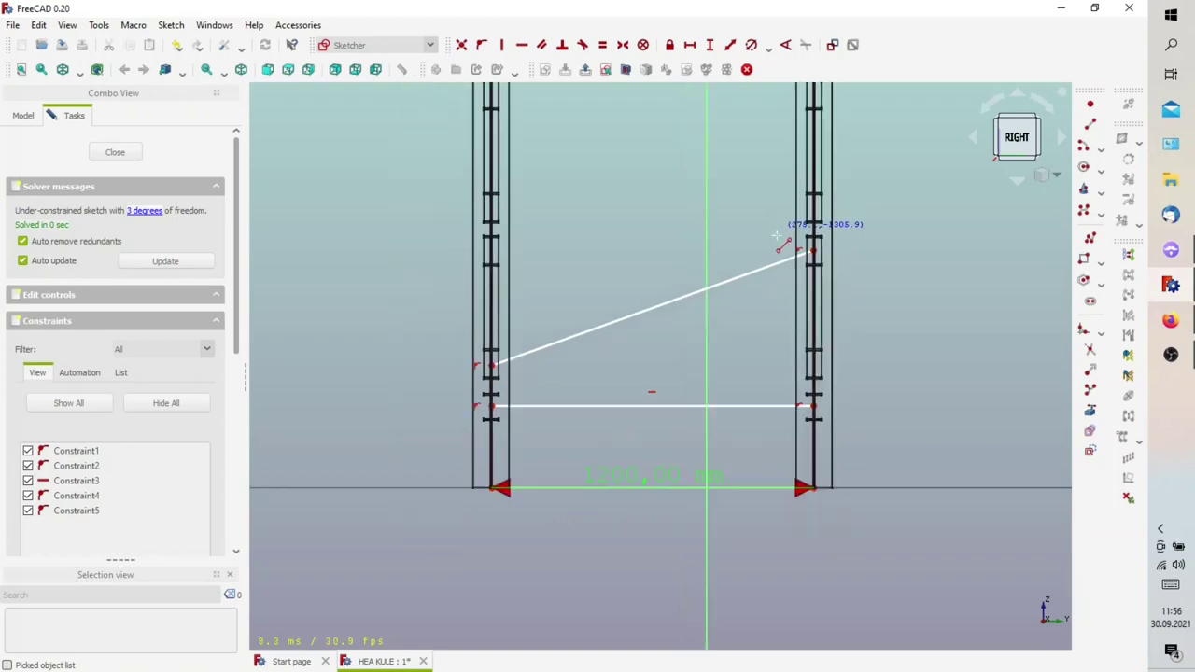
scroll(800, 226, down, 1)
mouse_move(666, 250)
middle_down()
mouse_move(765, 283)
mouse_move(591, 308)
mouse_move(709, 312)
mouse_move(565, 288)
mouse_move(479, 342)
mouse_move(445, 339)
mouse_move(610, 336)
mouse_move(603, 370)
mouse_move(652, 392)
mouse_move(672, 388)
mouse_move(598, 354)
mouse_move(438, 245)
mouse_move(395, 269)
middle_up()
Put the brace's left-column endpoint (Vertex5) on Edge1 with a Point on Object constraint
scroll(395, 269, up, 3)
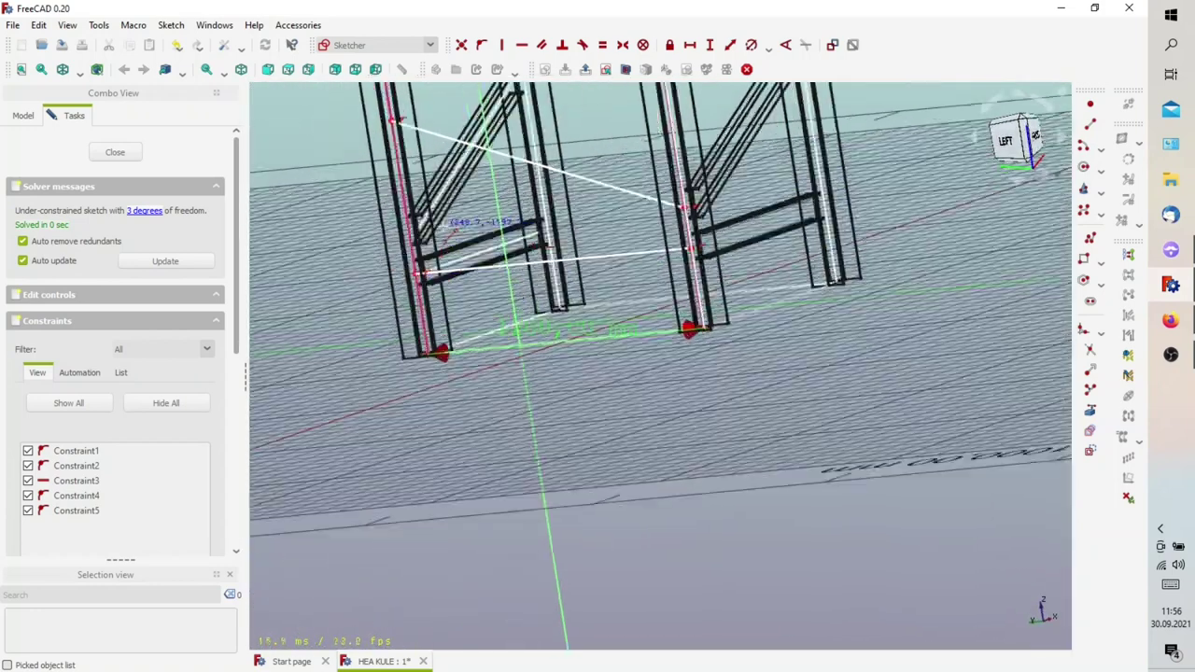
scroll(395, 269, up, 3)
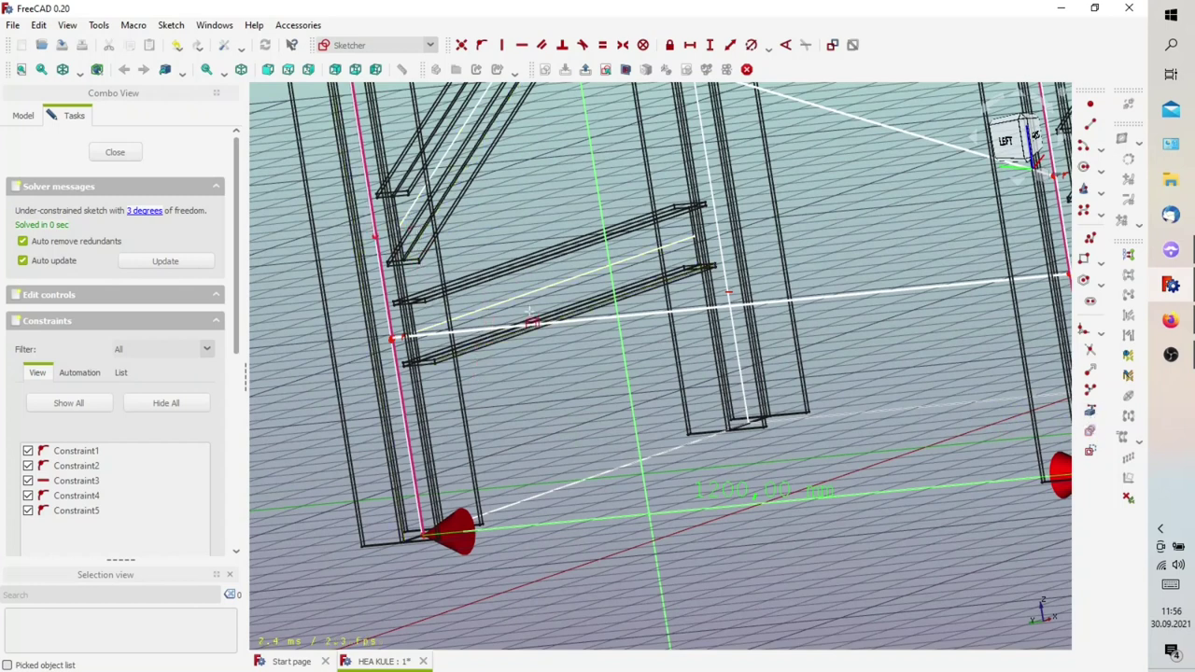
scroll(404, 327, up, 2)
scroll(403, 326, up, 3)
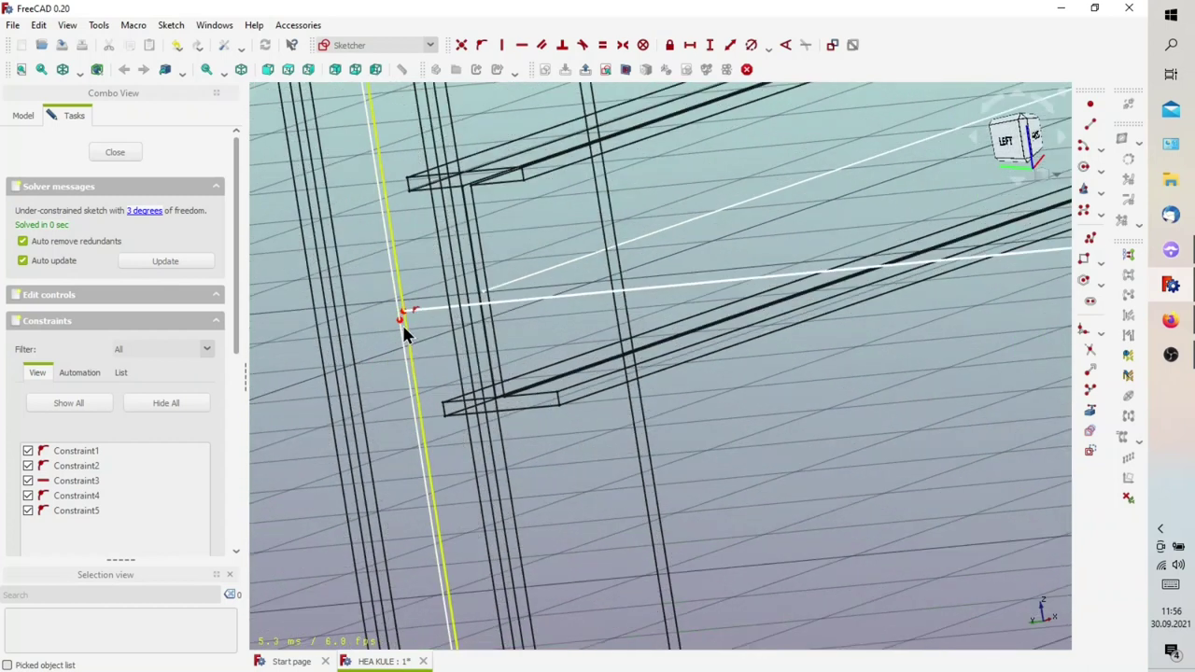
click(398, 319)
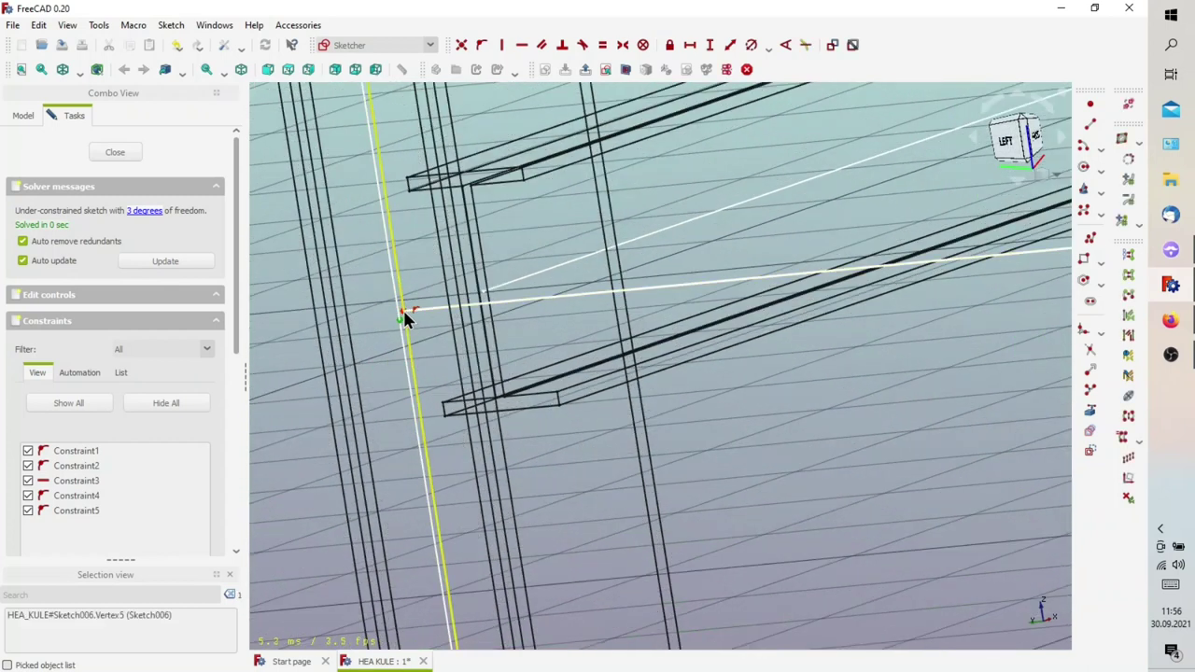
scroll(402, 316, up, 1)
scroll(411, 308, up, 1)
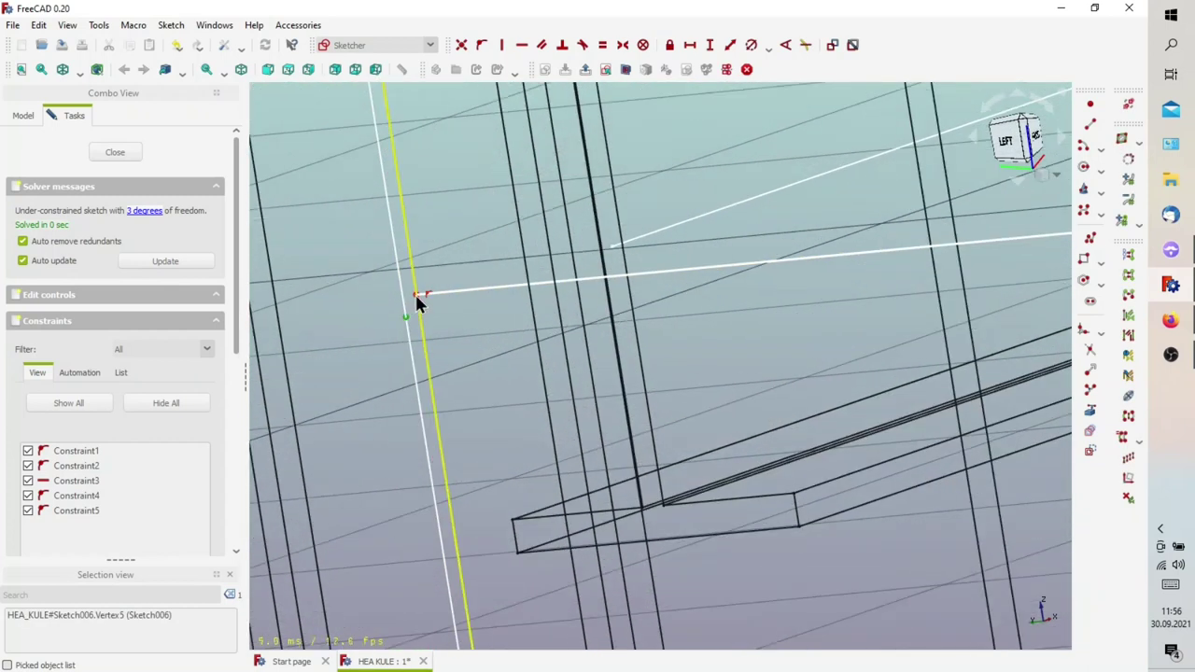
click(431, 293)
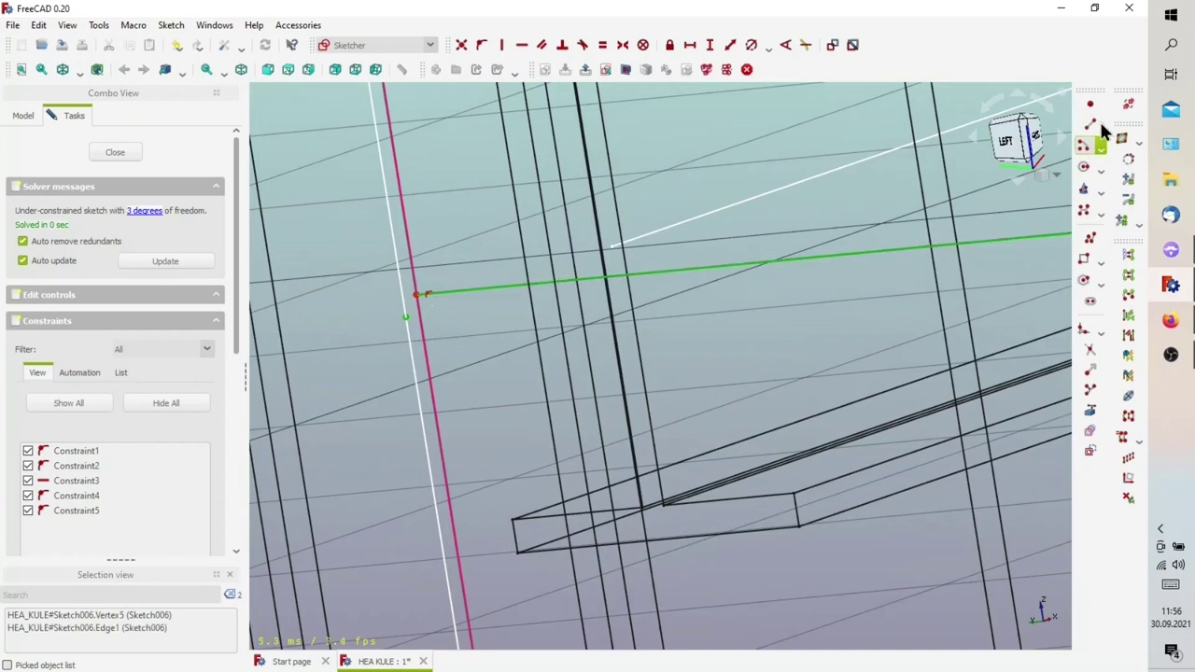
click(481, 46)
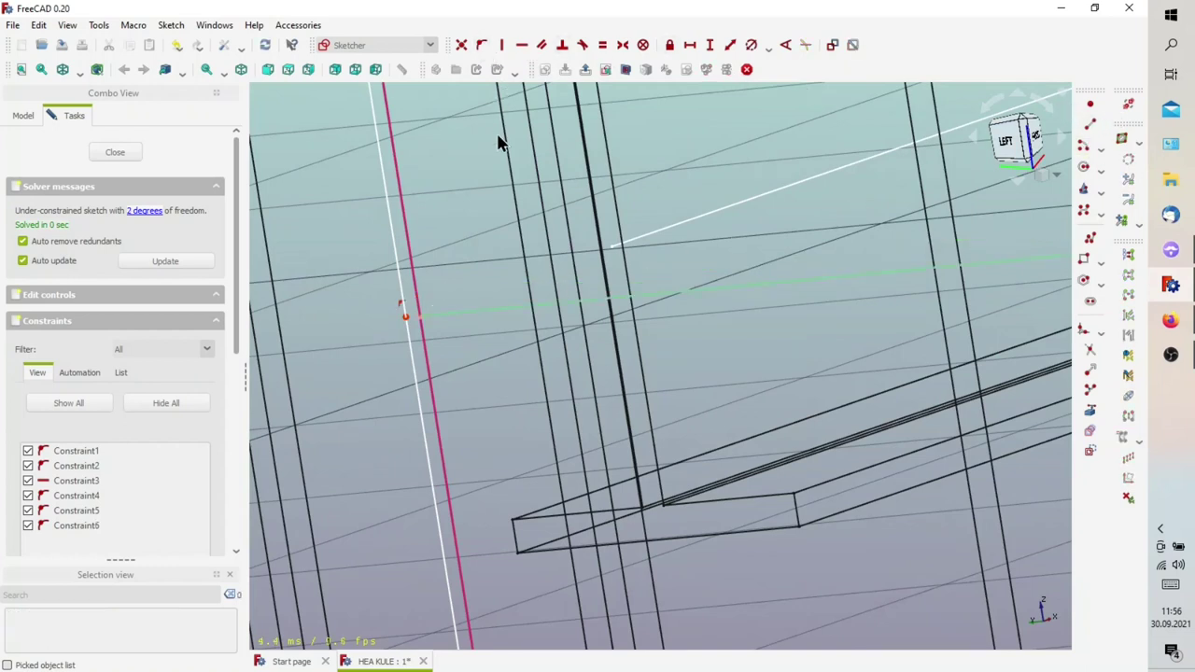
Zoom around the sketch to review it with 2 degrees of freedom remaining
scroll(498, 140, down, 1)
scroll(499, 147, down, 2)
scroll(488, 207, down, 2)
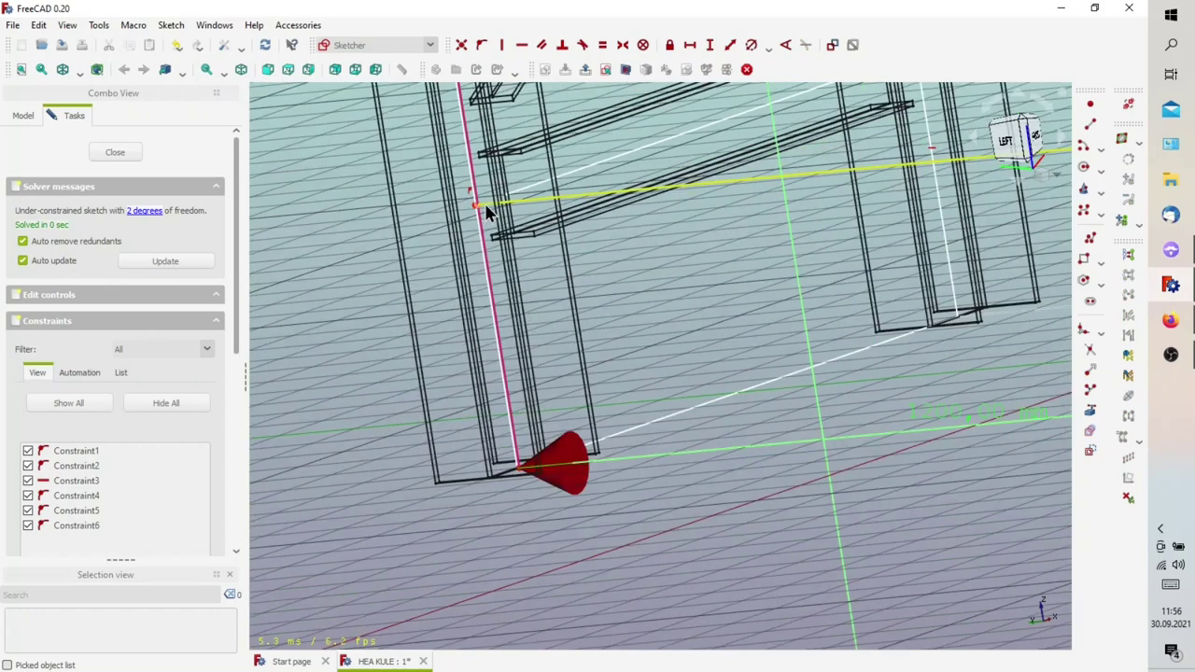
scroll(485, 201, down, 2)
scroll(491, 179, down, 2)
scroll(492, 177, up, 2)
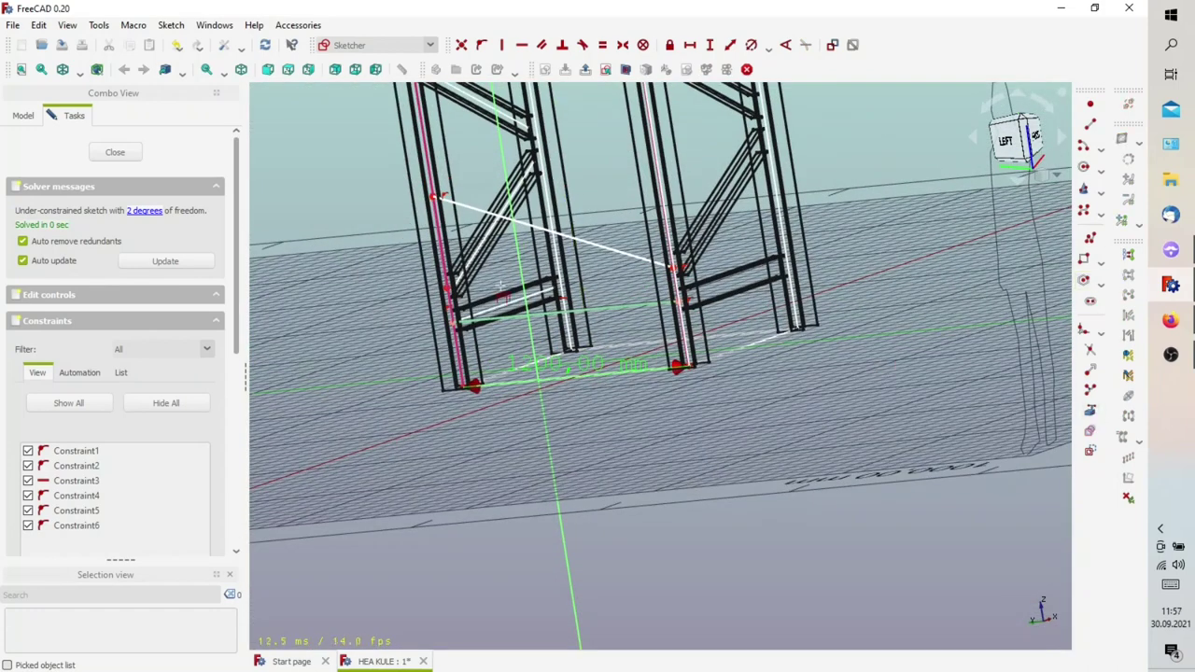
scroll(512, 135, up, 2)
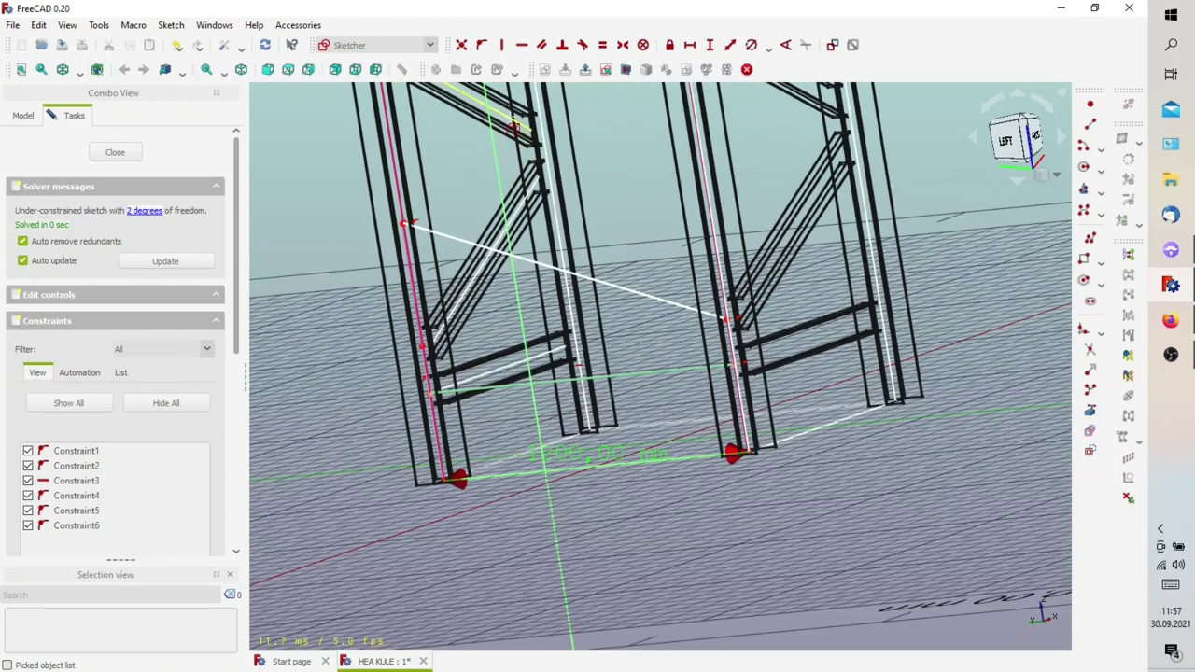
scroll(505, 207, down, 1)
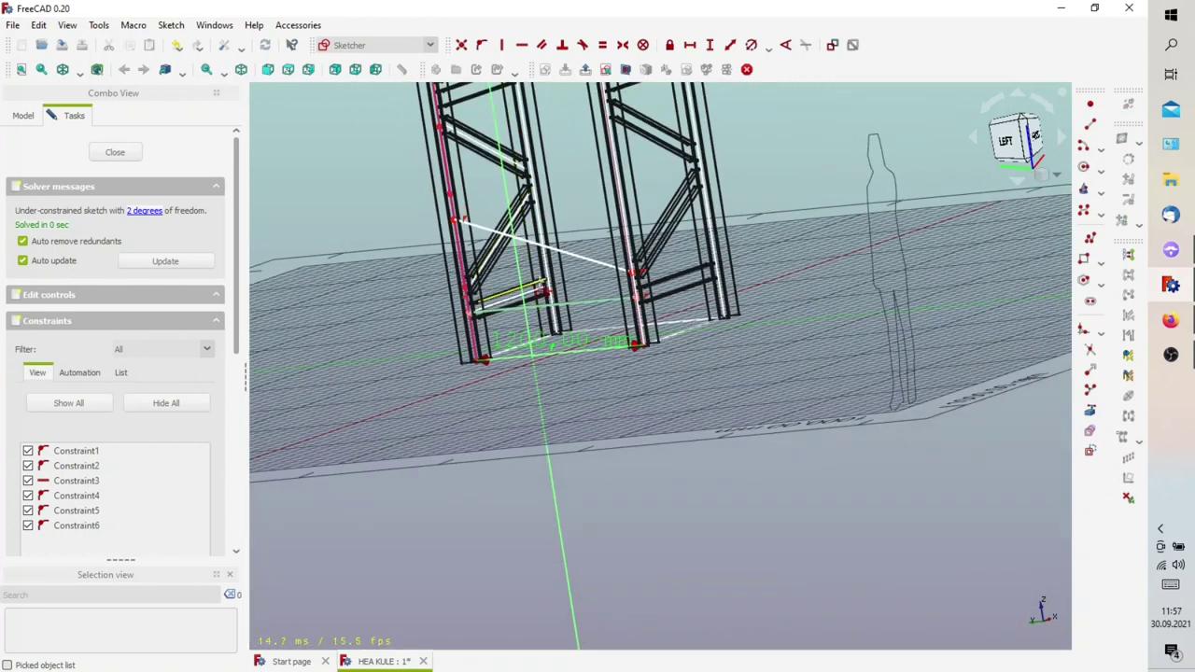
scroll(542, 294, up, 1)
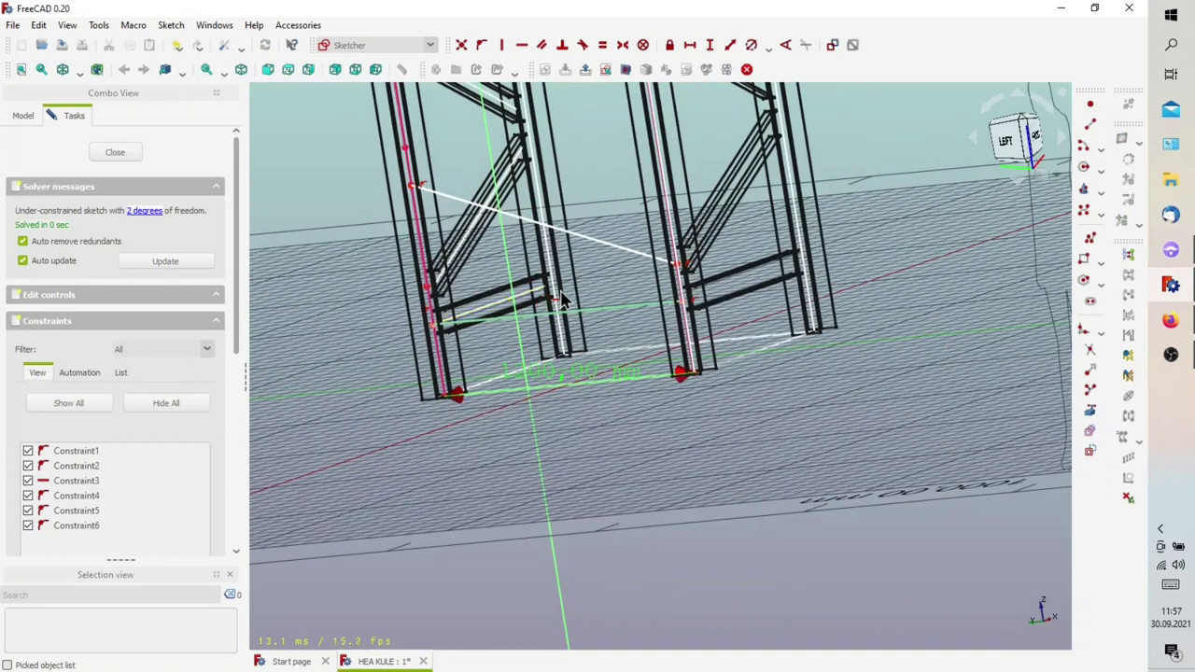
scroll(424, 293, up, 1)
scroll(423, 293, up, 2)
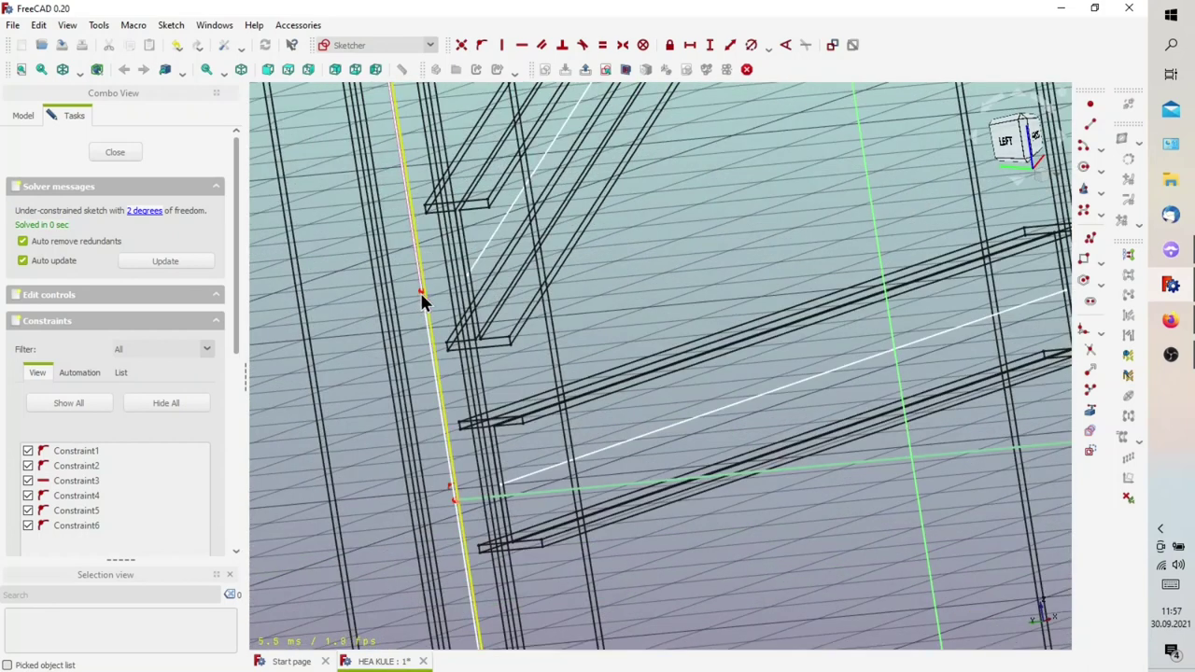
scroll(420, 292, up, 2)
scroll(425, 294, up, 1)
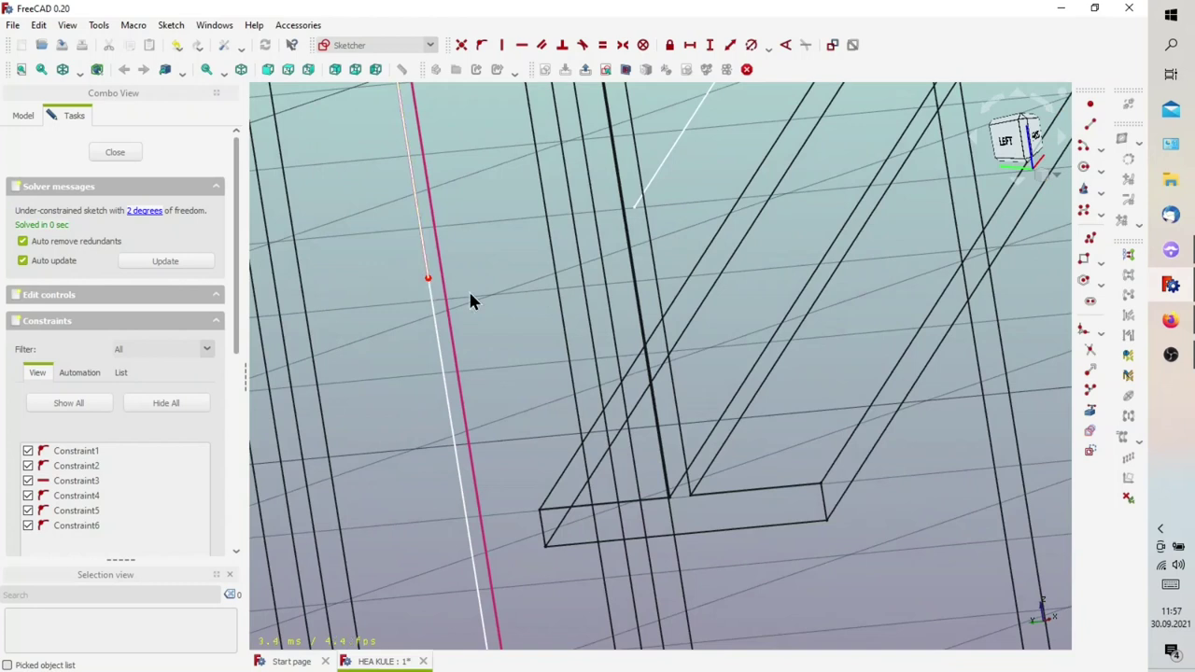
Close the sketch and reopen Sketch006 for editing
click(116, 152)
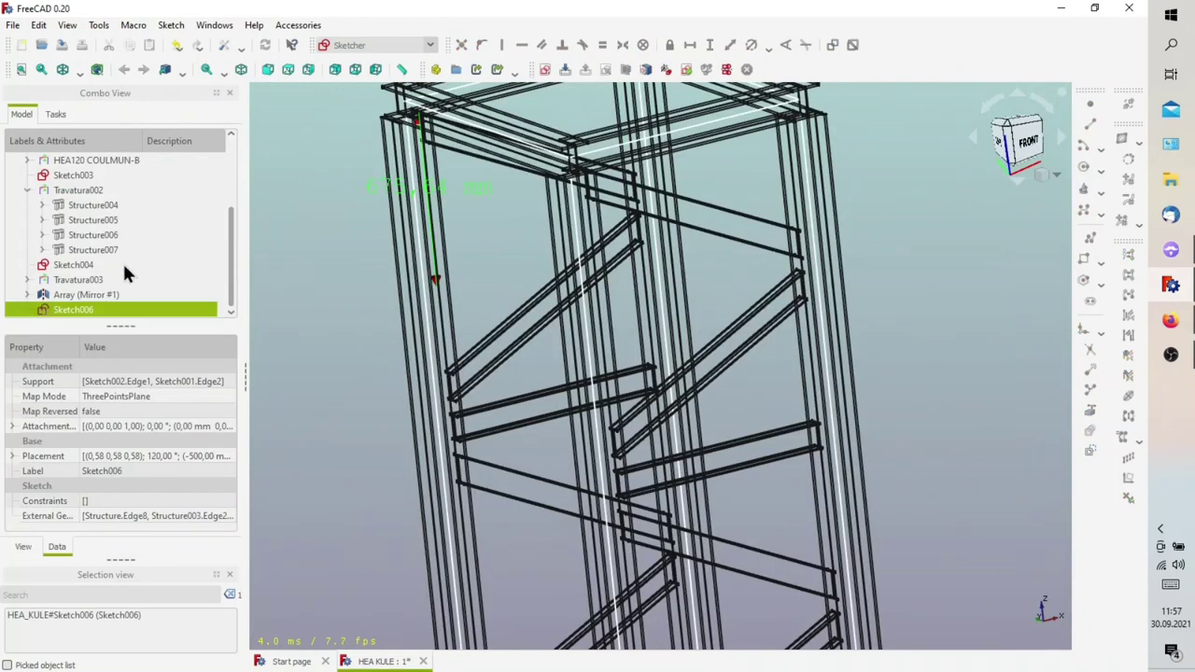
right_click(89, 319)
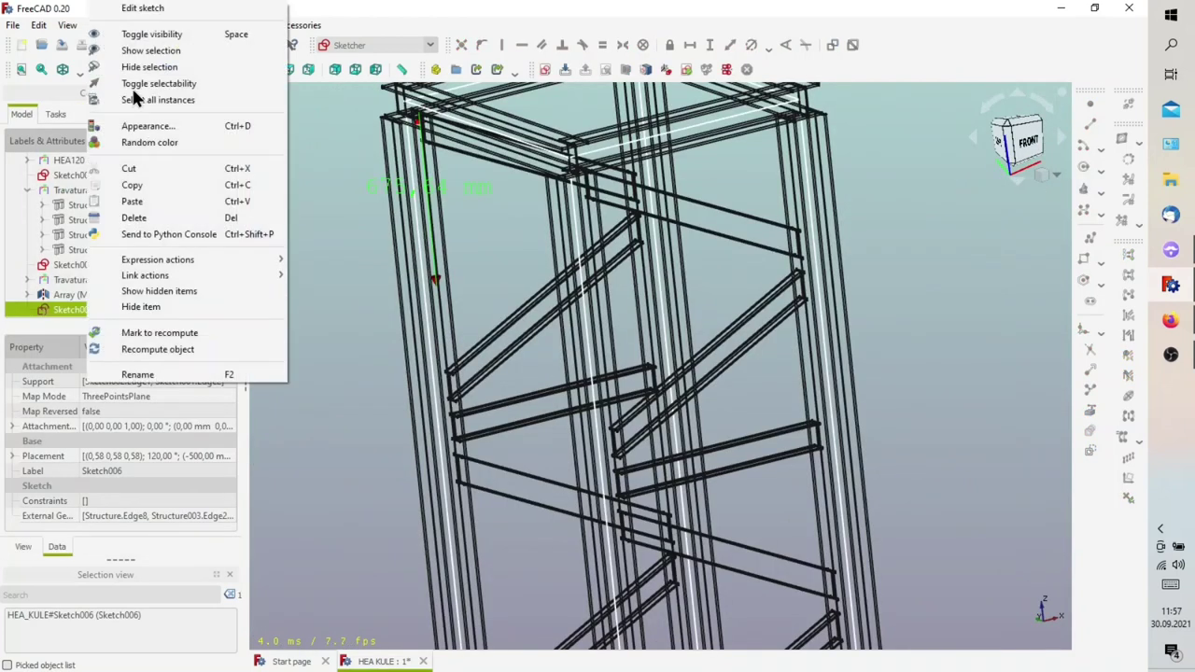
click(150, 7)
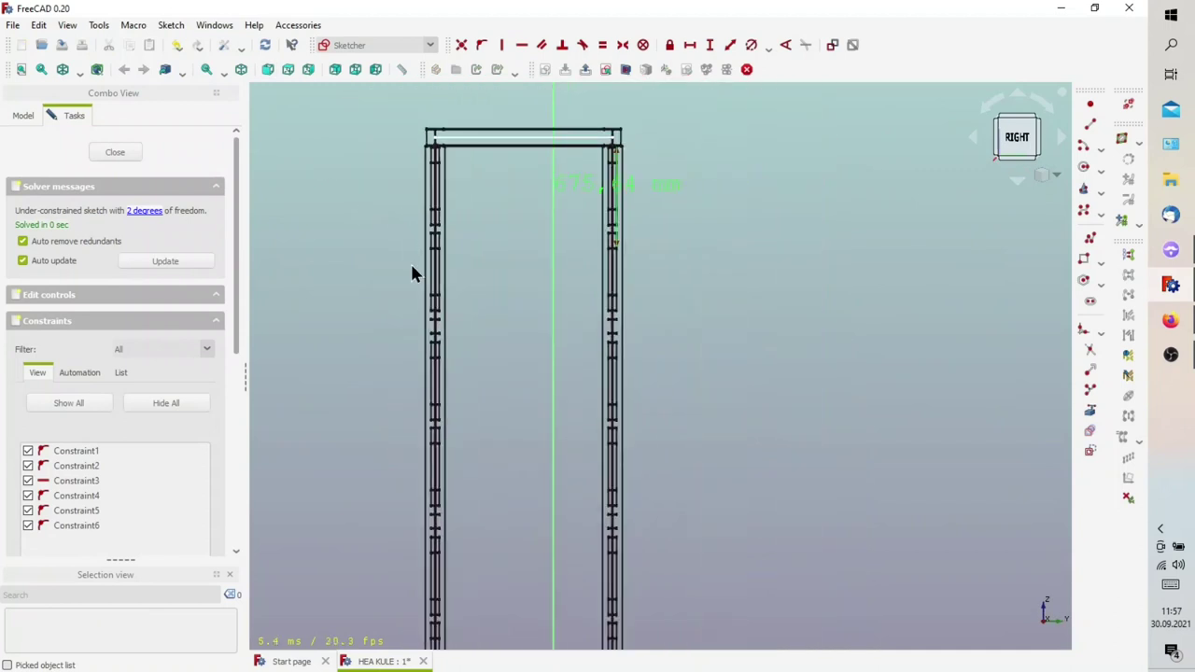
scroll(476, 505, down, 1)
scroll(483, 607, down, 1)
scroll(483, 618, up, 2)
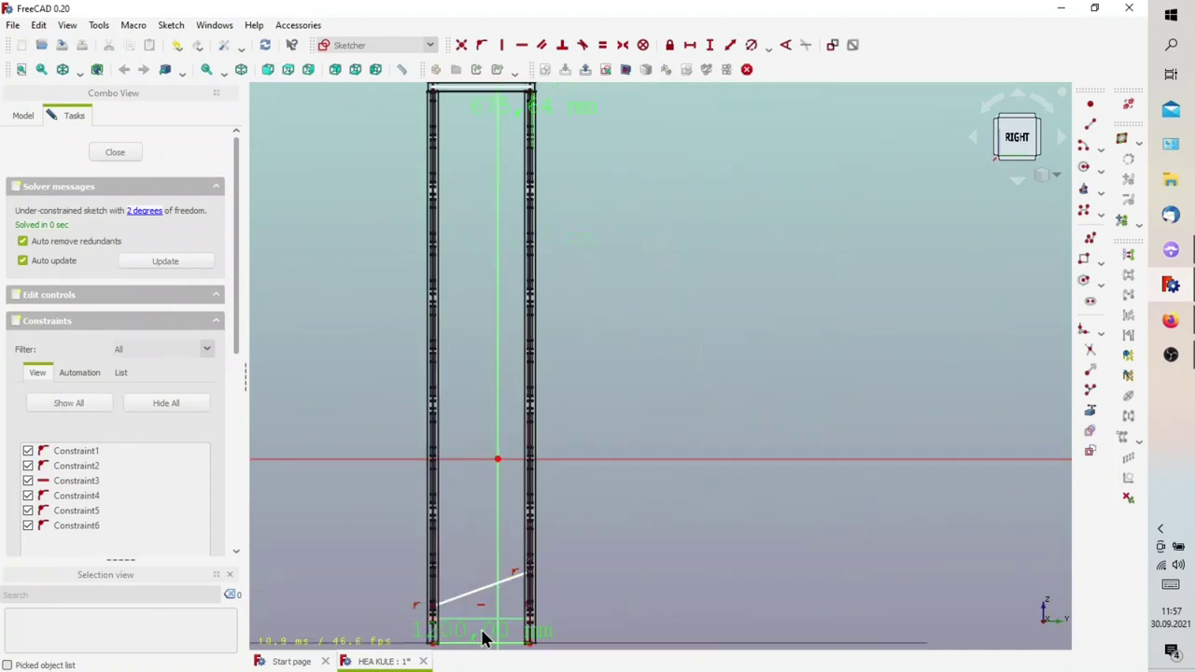
scroll(488, 634, up, 2)
scroll(490, 638, up, 3)
scroll(601, 482, down, 2)
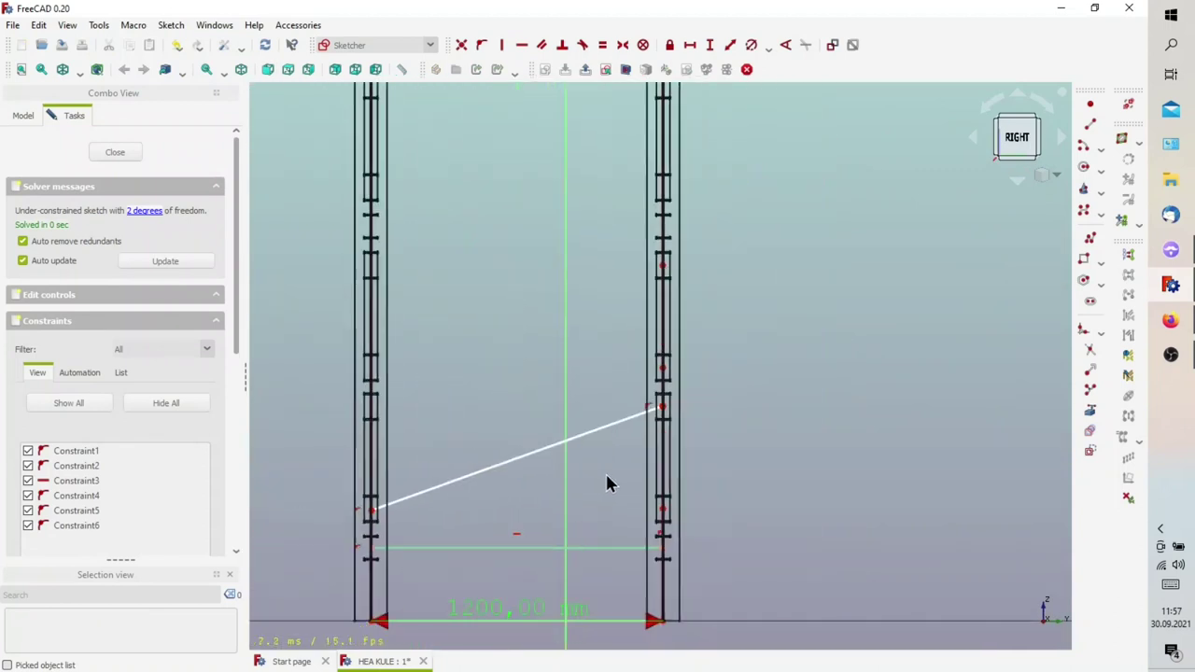
scroll(474, 526, up, 2)
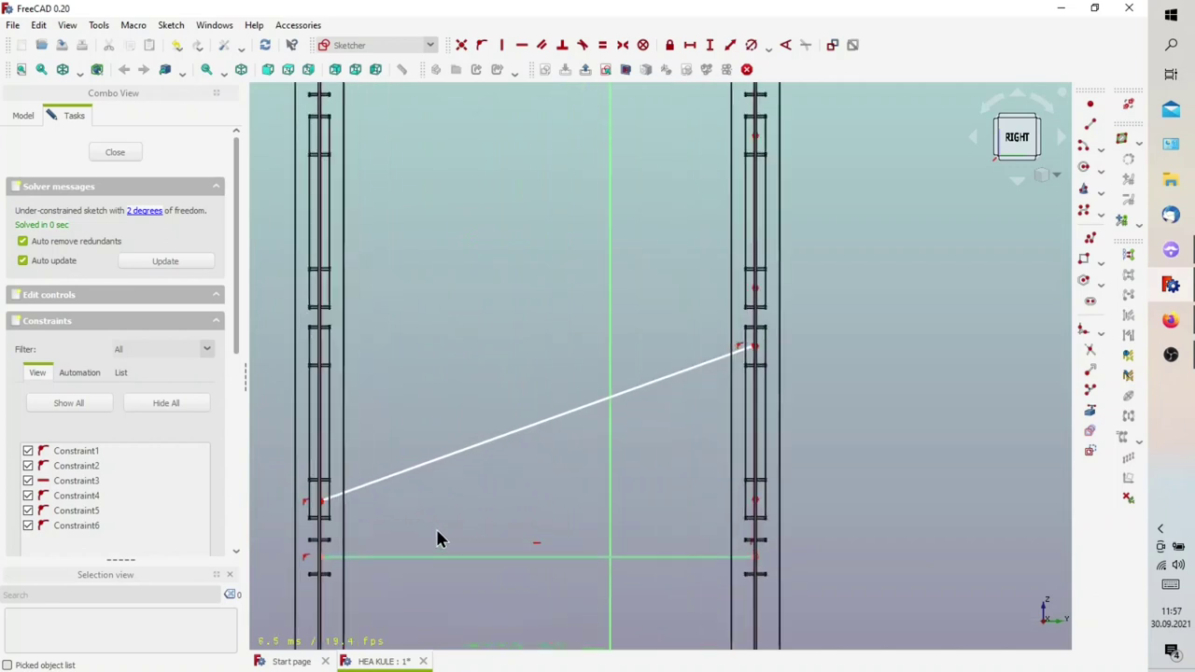
Level both slanted-brace endpoints with right-column points using two Horizontal constraints
click(322, 501)
click(755, 507)
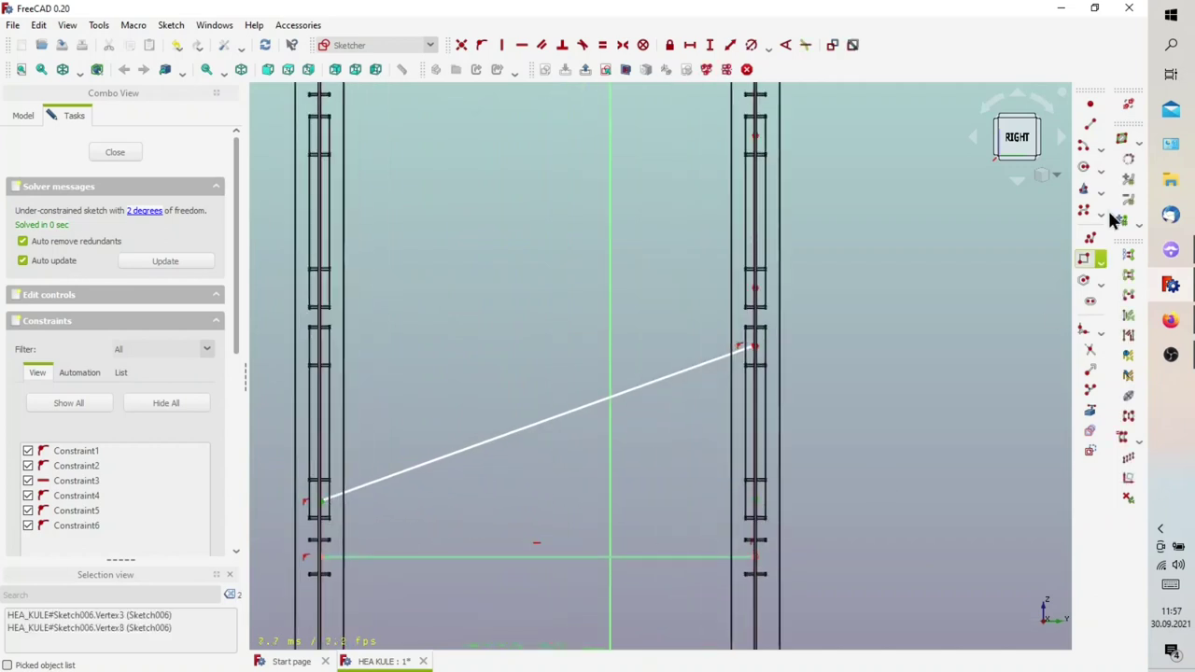
click(522, 46)
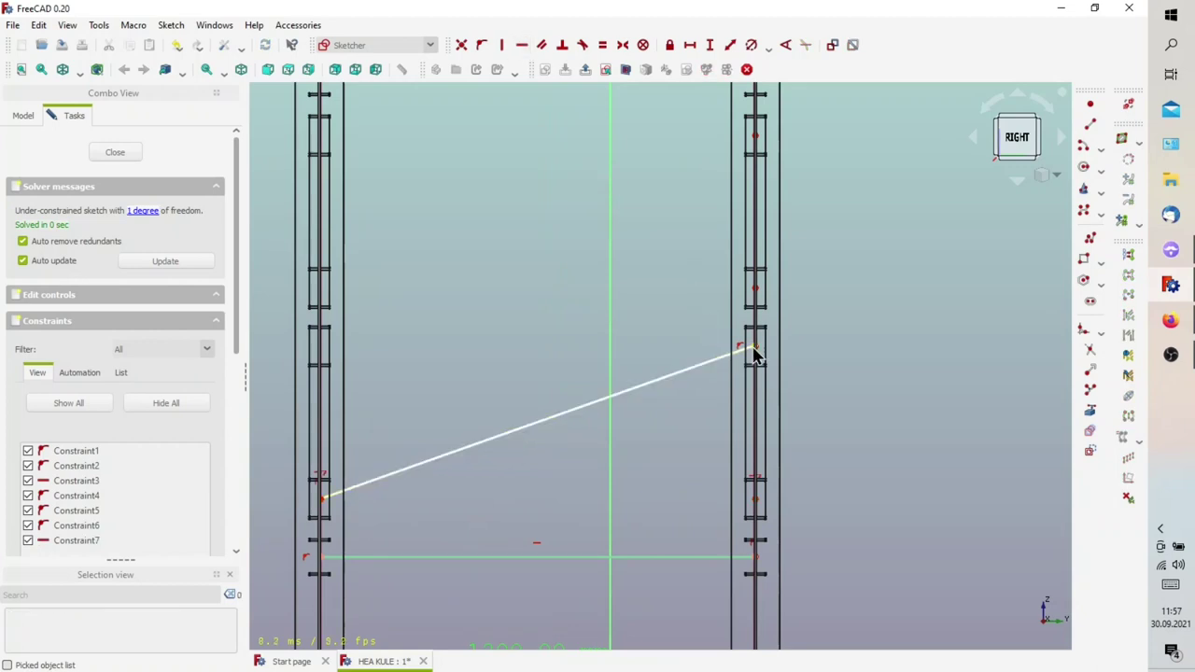
drag(756, 355, 756, 415)
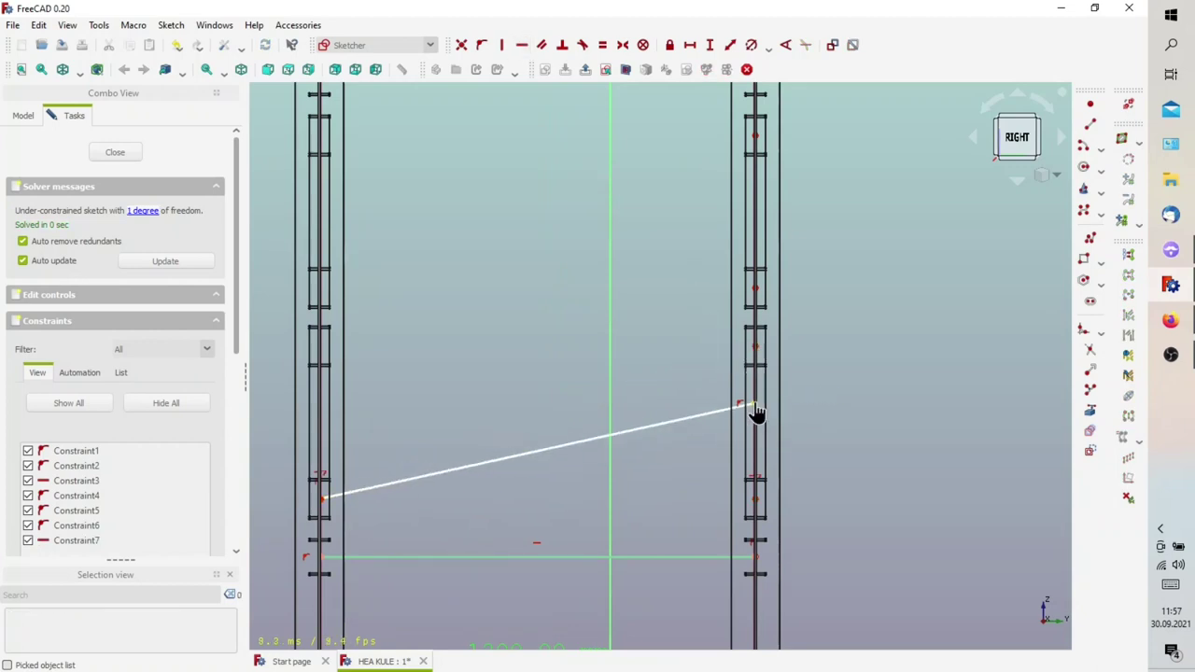
click(754, 408)
click(756, 349)
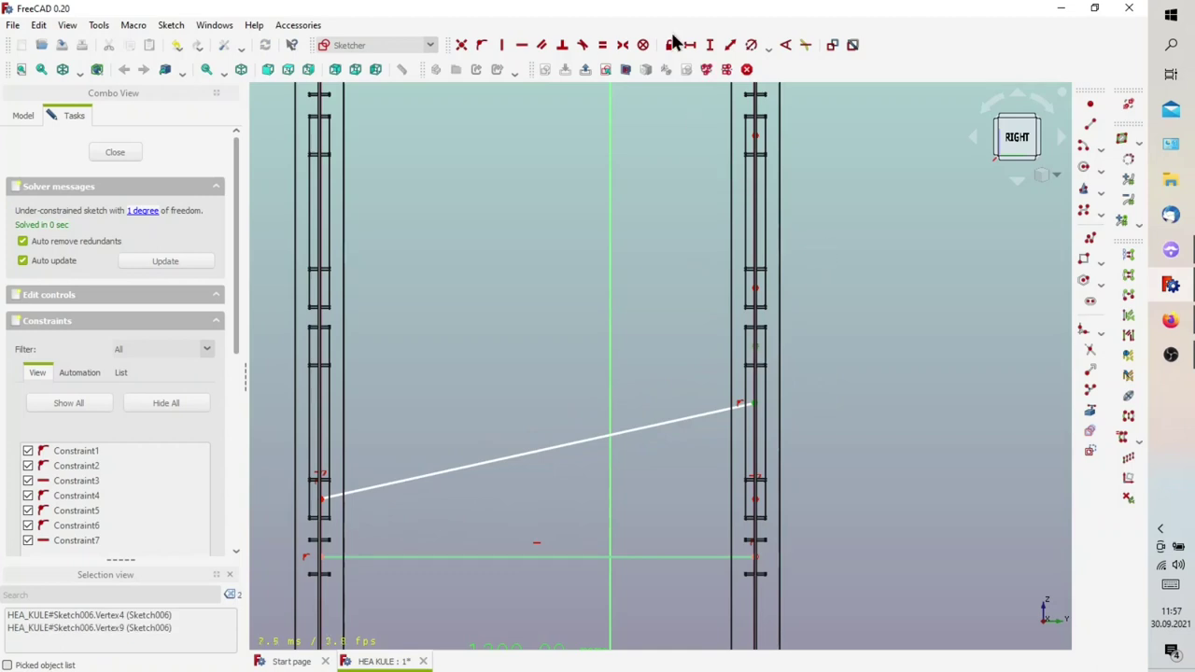
click(525, 45)
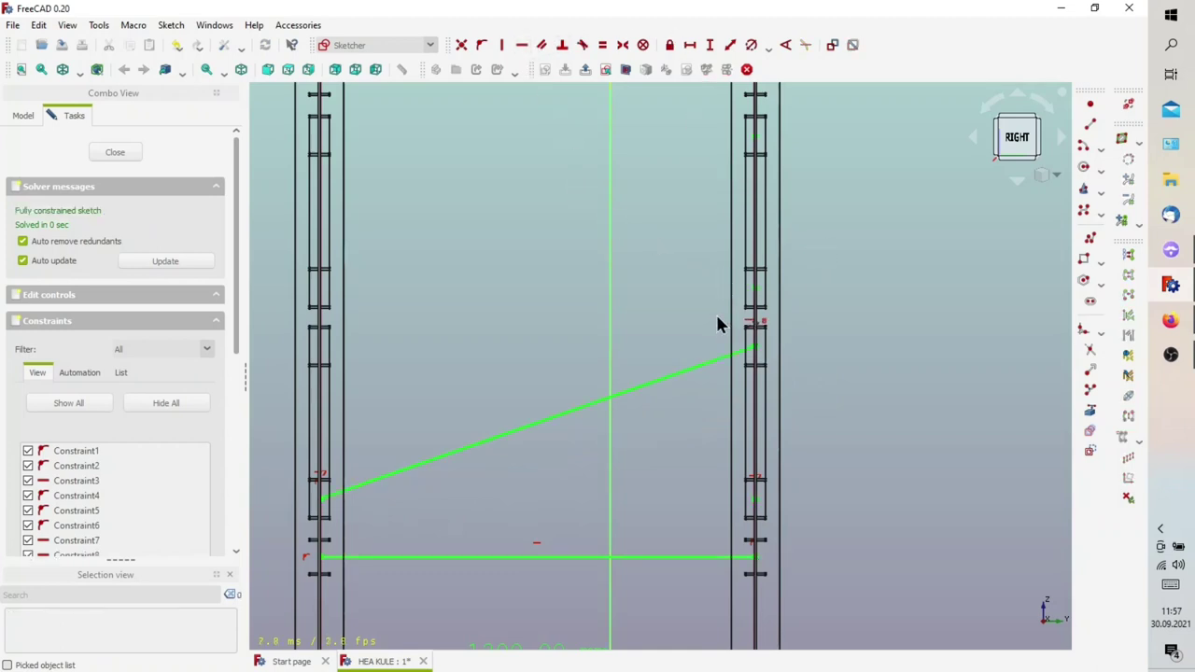
scroll(717, 320, down, 1)
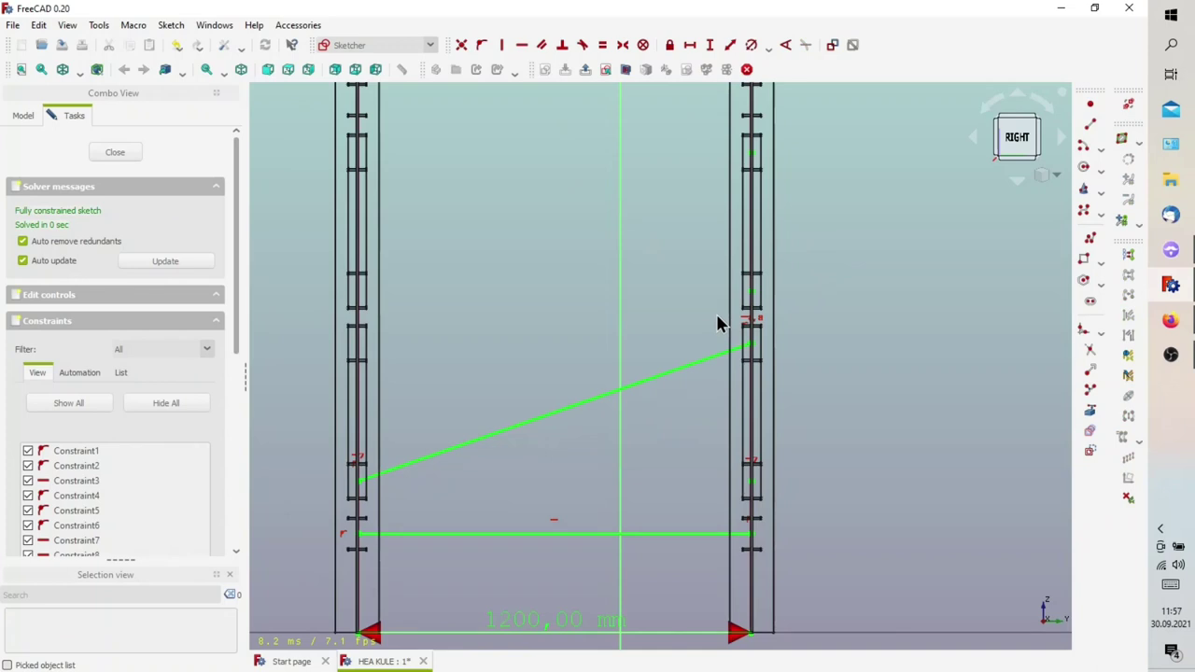
Draw a second brace between the columns and level its left end with a right-column point
click(1090, 123)
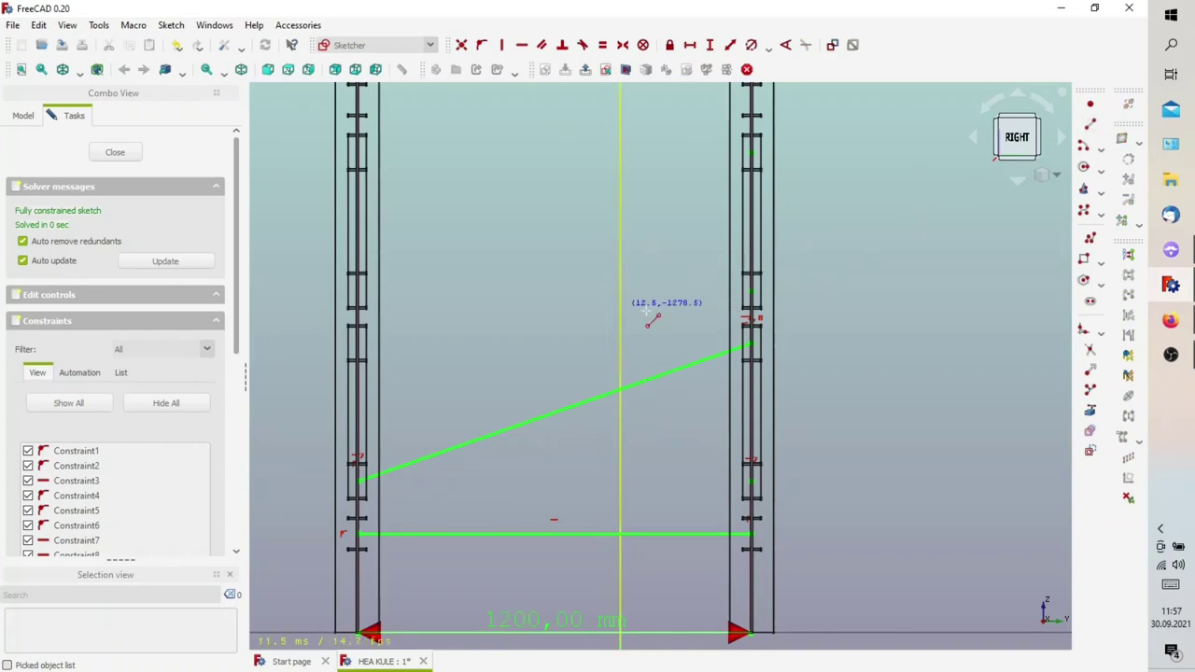
click(748, 278)
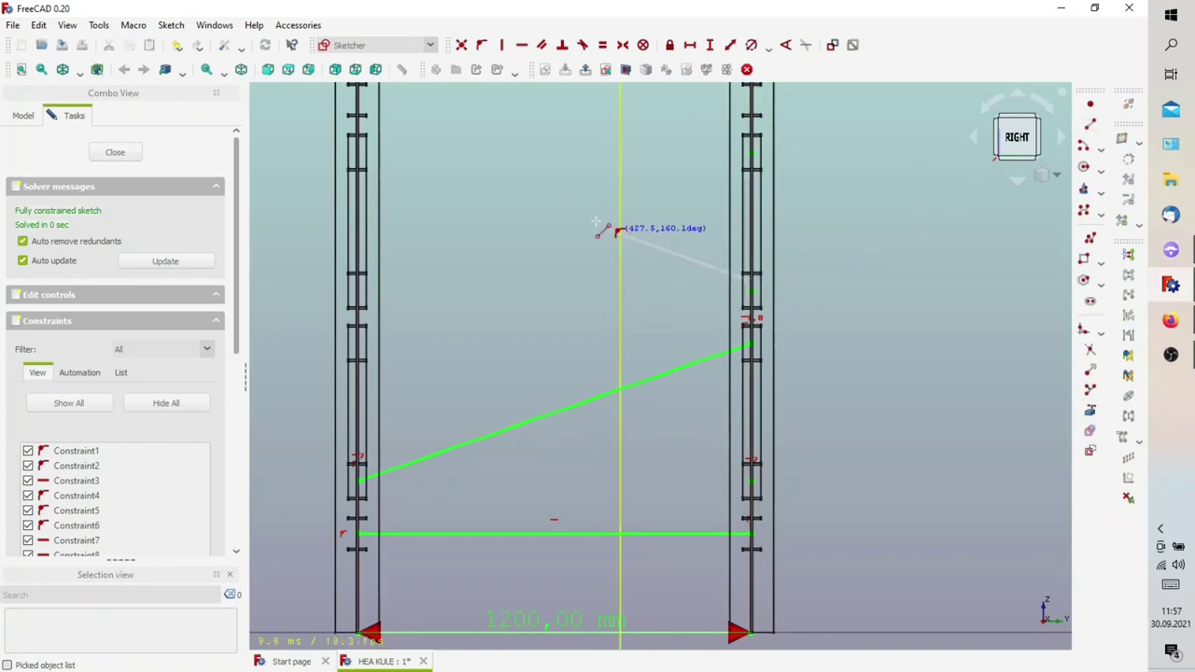
click(360, 166)
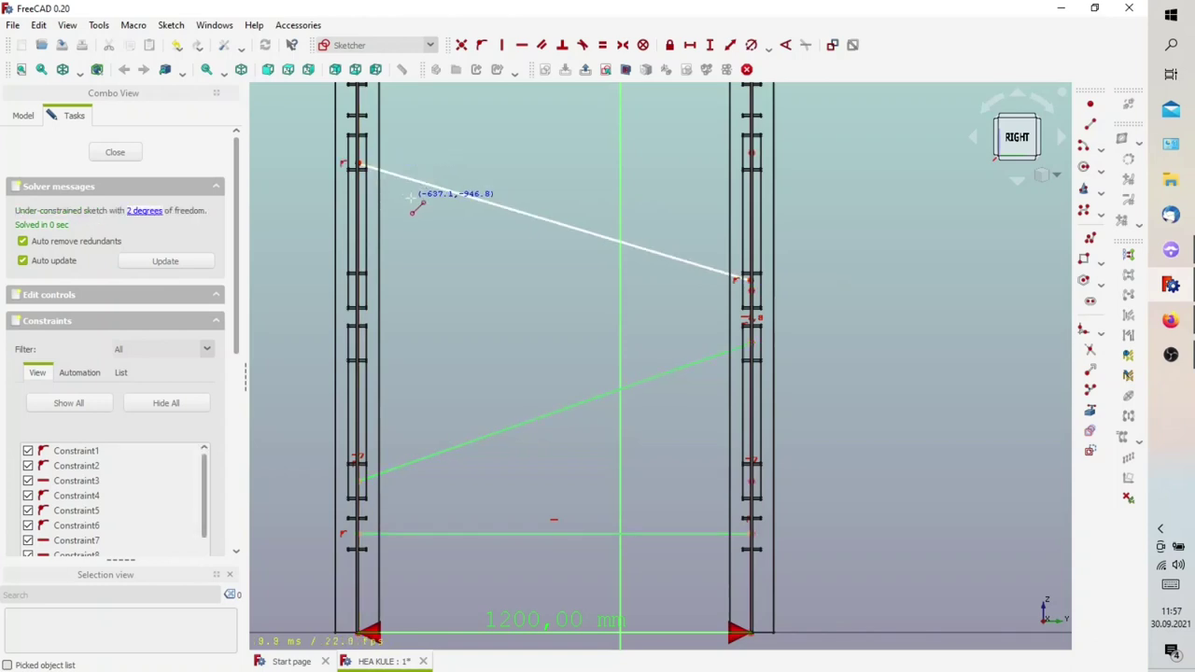
click(360, 168)
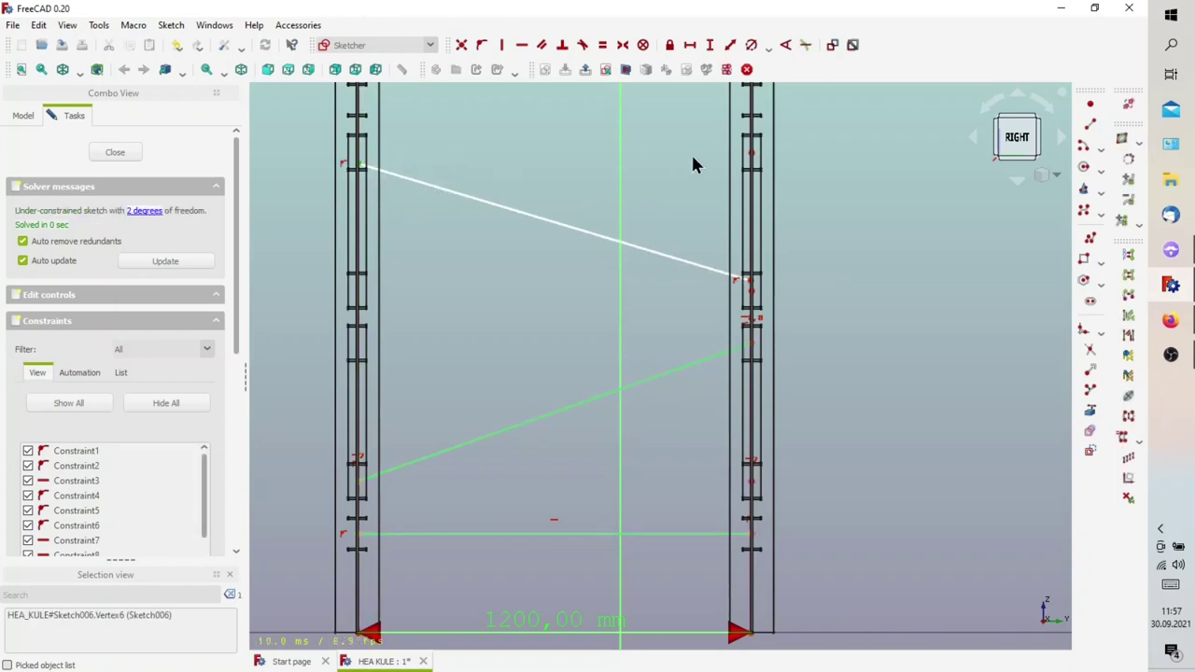
click(744, 160)
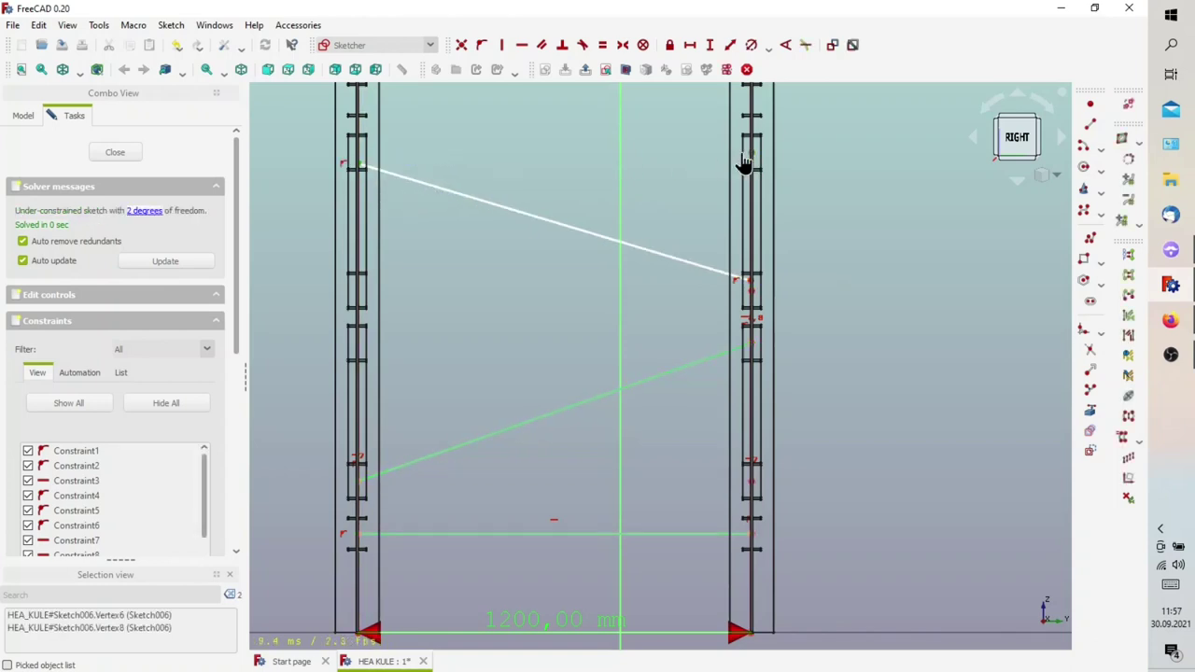
click(523, 41)
Try a Coincident constraint on the brace's right end, then undo it as conflicting
click(754, 287)
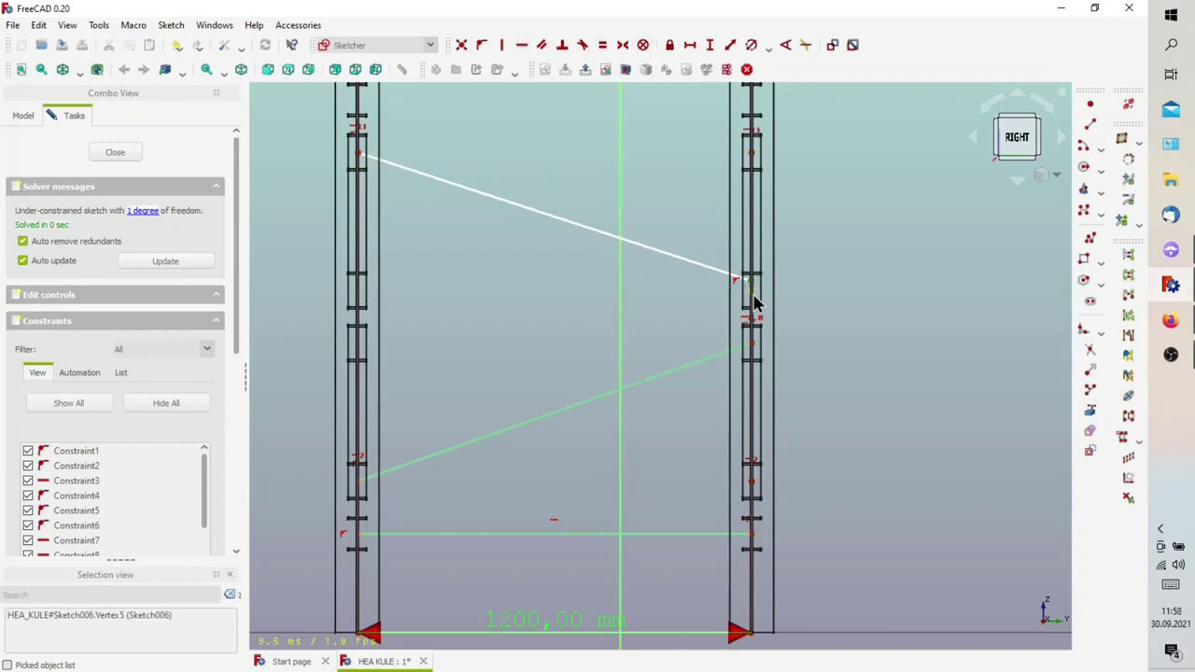
click(748, 281)
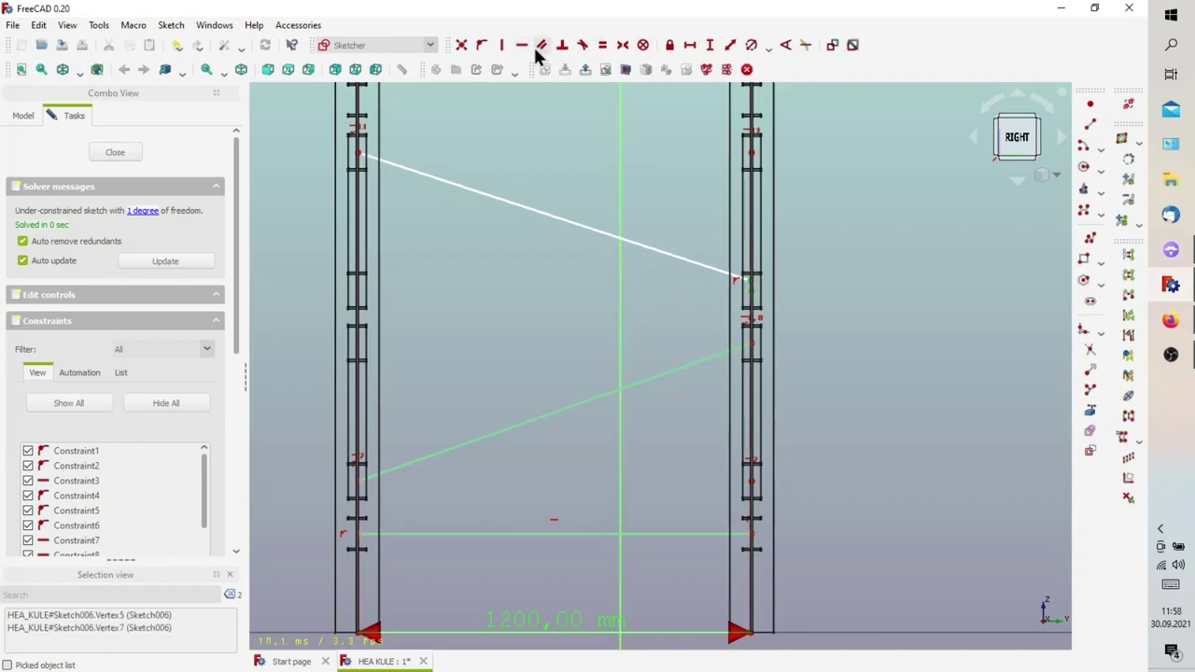
click(462, 47)
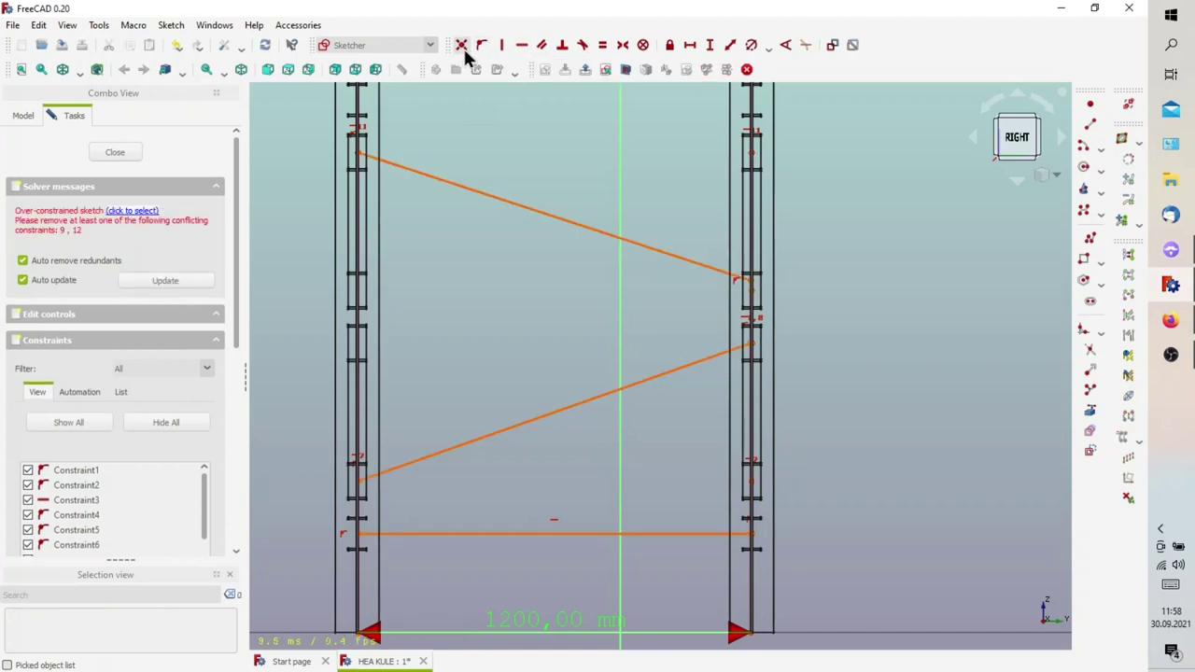
key(ctrl+z)
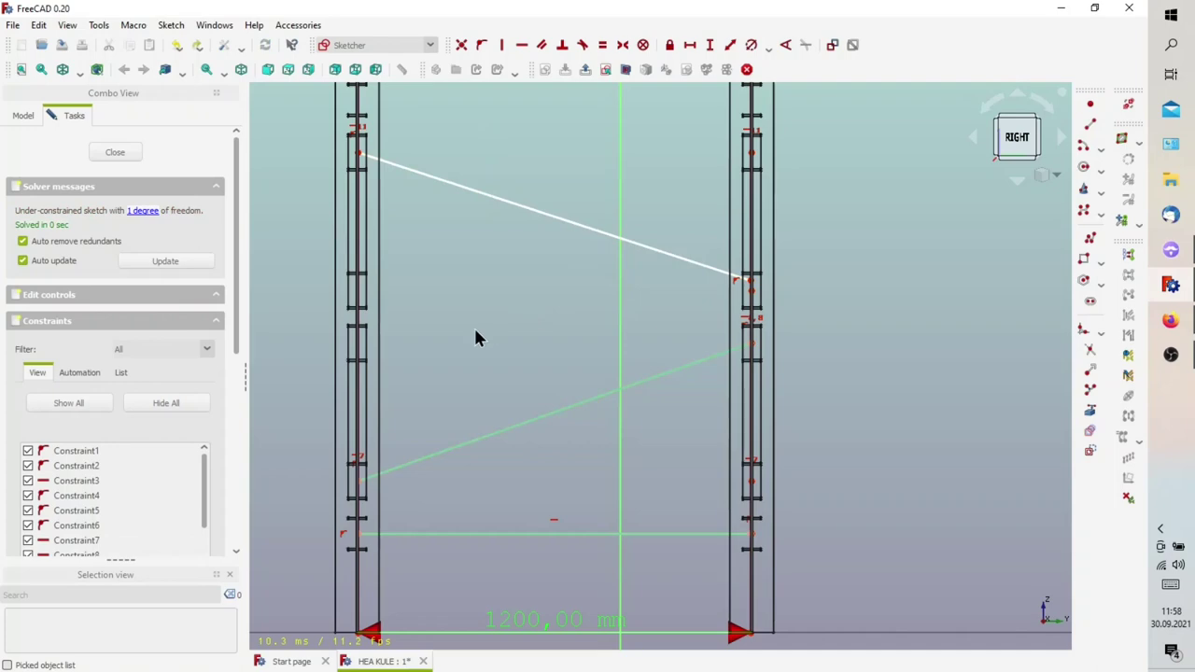
Constrain the new brace's right end to the right-column point, fully constraining the sketch
scroll(761, 339, up, 3)
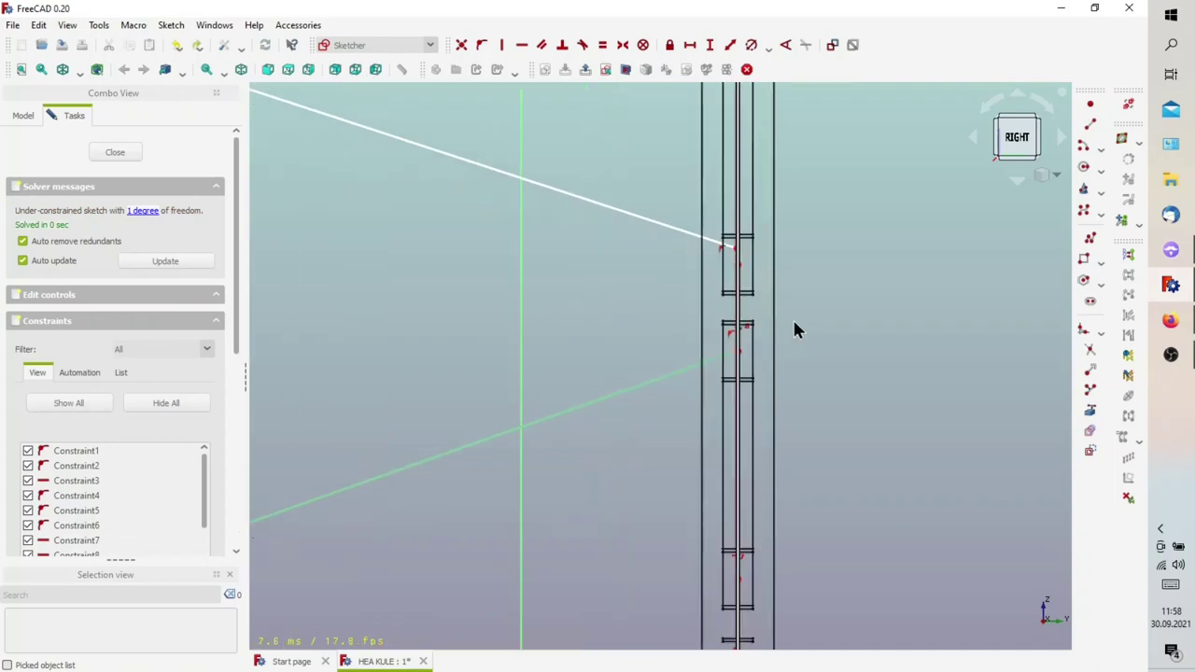
mouse_move(794, 329)
middle_down()
mouse_move(741, 320)
mouse_move(707, 336)
mouse_move(724, 344)
middle_up()
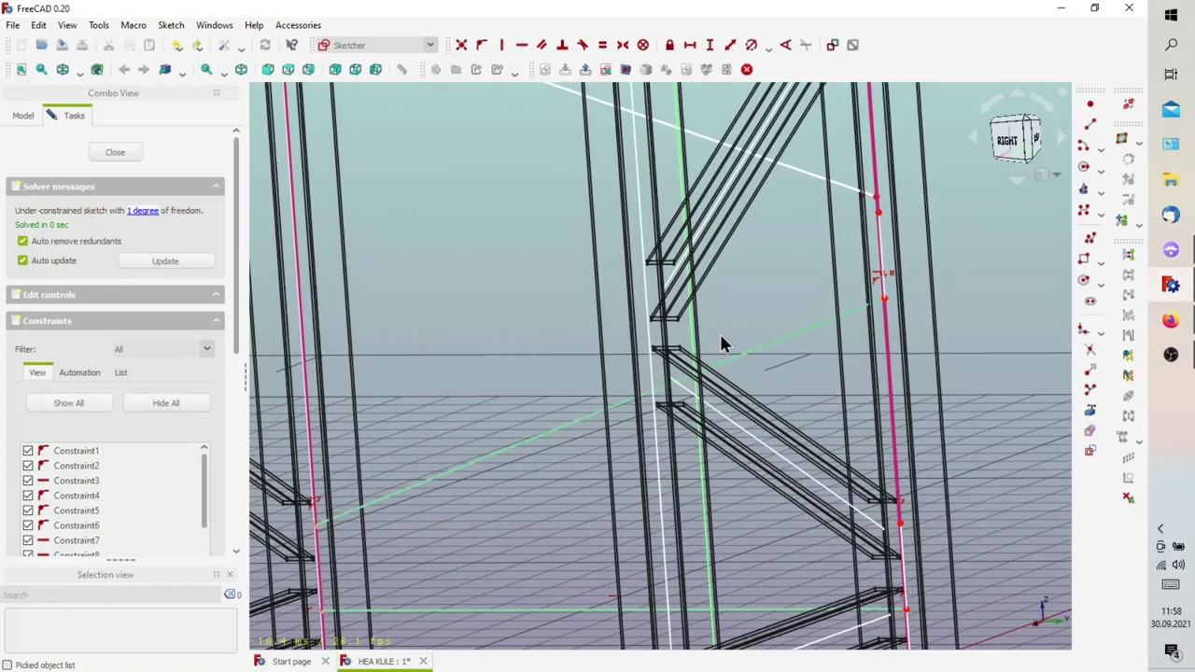
scroll(902, 248, down, 3)
scroll(901, 245, up, 3)
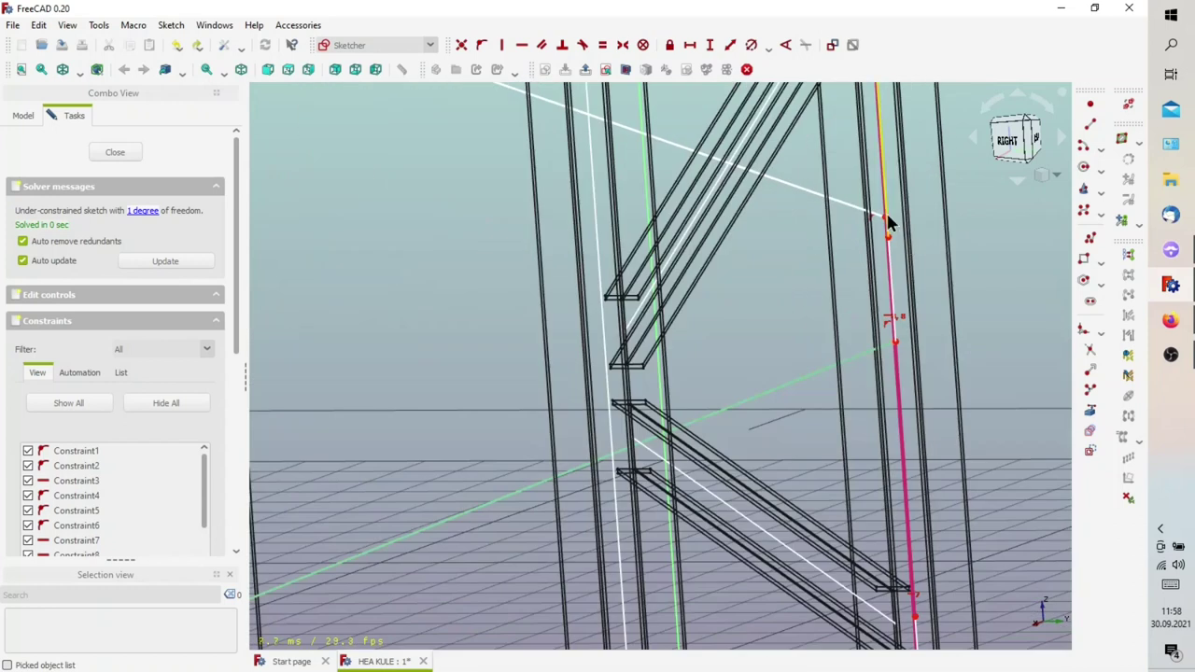
scroll(891, 228, up, 2)
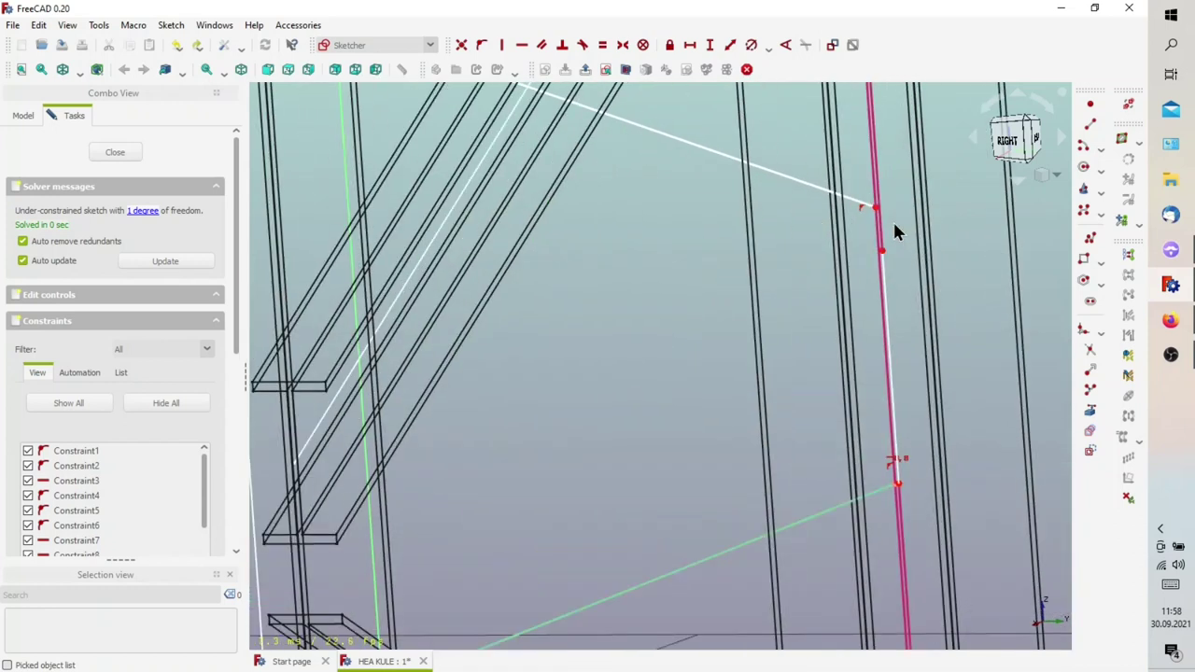
scroll(877, 211, up, 2)
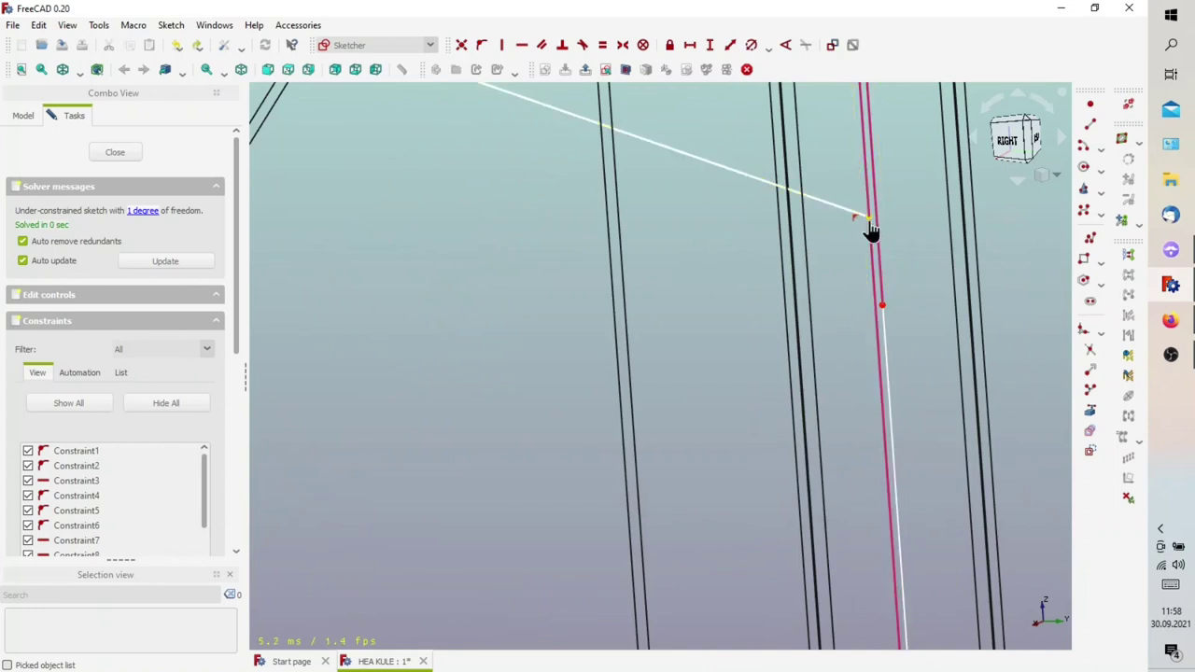
click(868, 221)
click(881, 305)
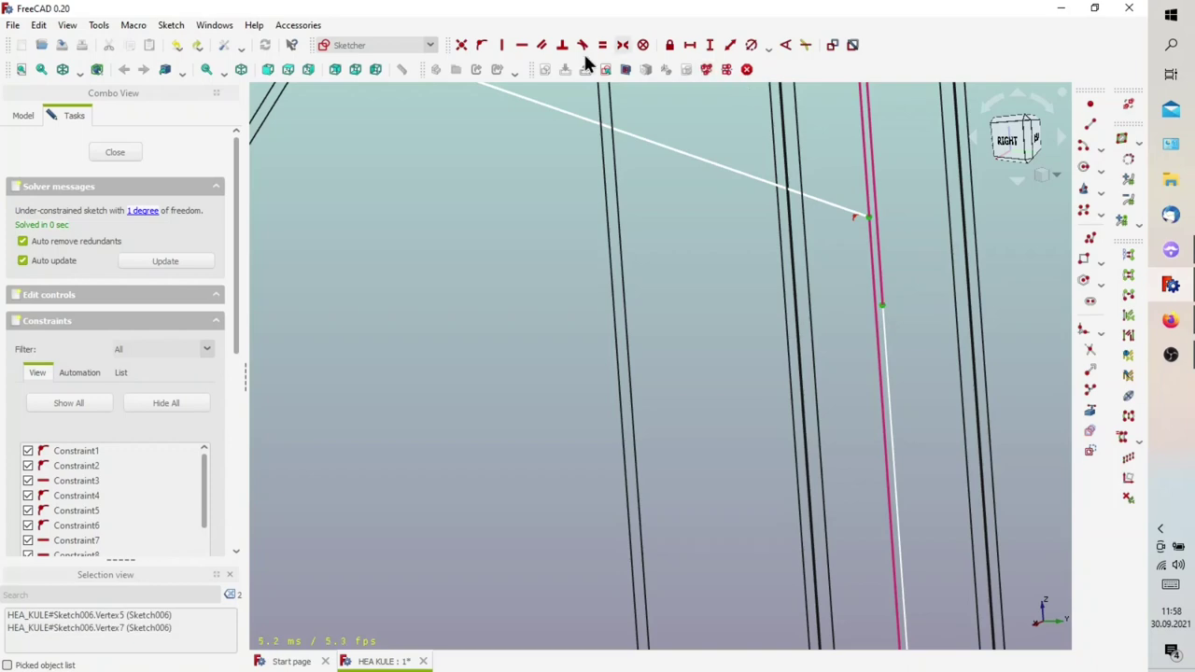
click(522, 47)
mouse_move(637, 192)
middle_down()
mouse_move(540, 302)
mouse_move(625, 286)
mouse_move(467, 283)
mouse_move(555, 346)
mouse_move(744, 373)
mouse_move(523, 387)
mouse_move(387, 419)
mouse_move(504, 299)
mouse_move(579, 245)
mouse_move(608, 274)
mouse_move(598, 264)
mouse_move(621, 271)
mouse_move(603, 256)
mouse_move(547, 272)
mouse_move(632, 286)
mouse_move(546, 281)
middle_up()
scroll(556, 383, up, 2)
scroll(556, 383, up, 3)
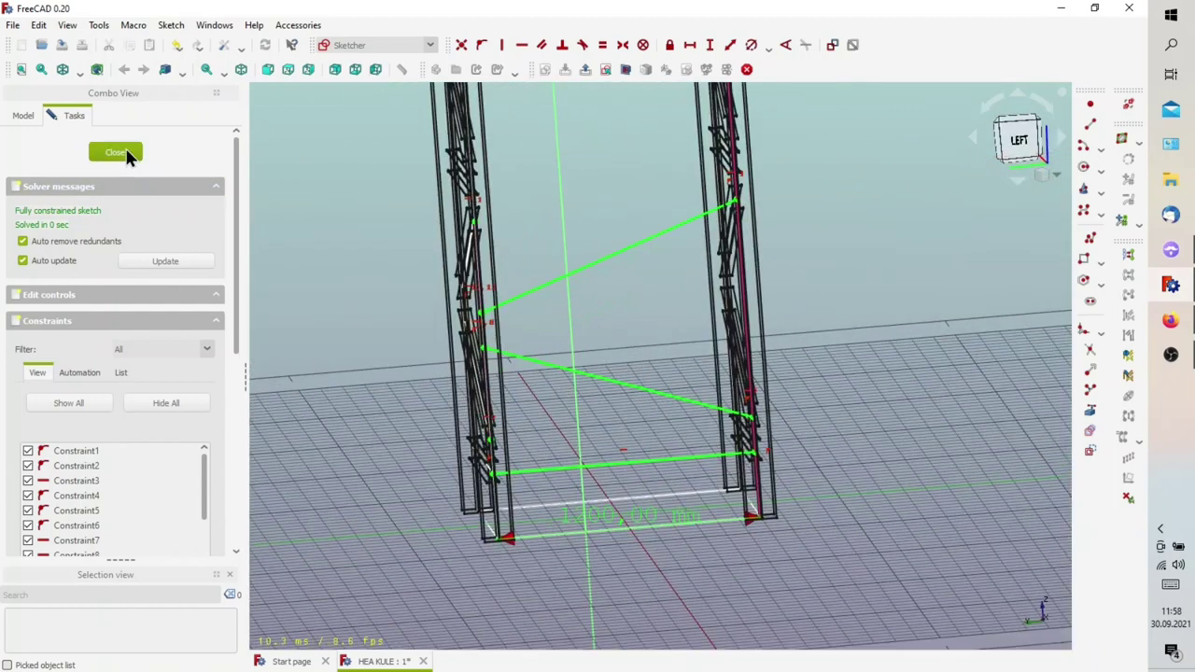
Close Sketch006 and set the draw style to Flat lines
key(Escape)
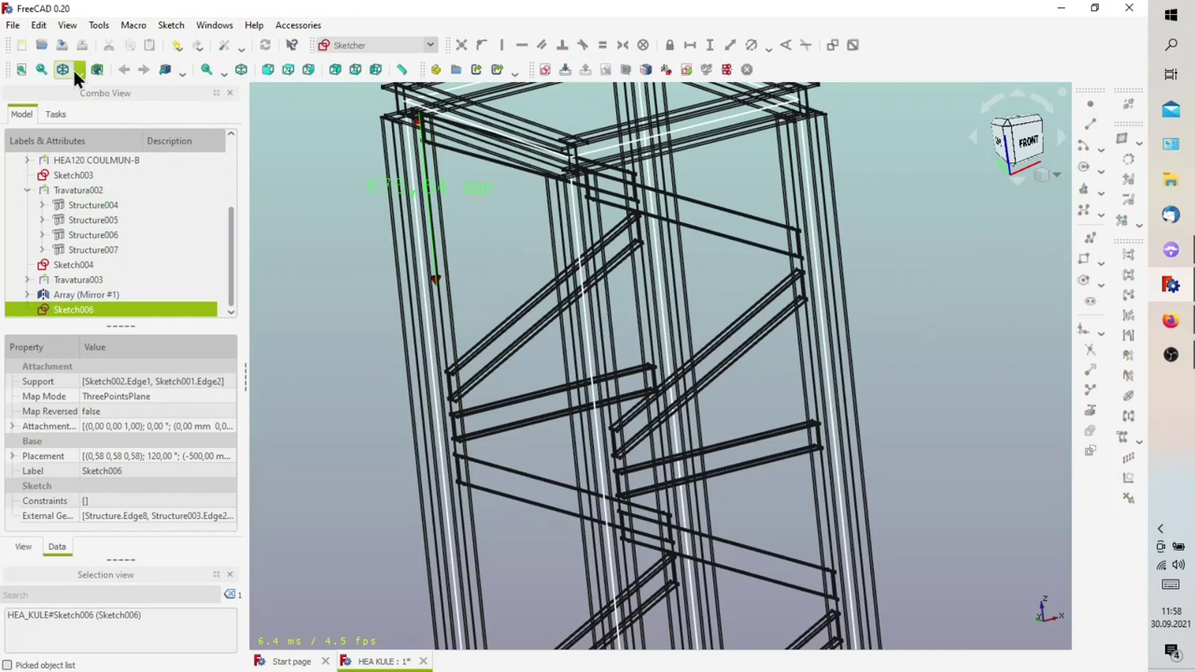
click(72, 67)
click(110, 183)
scroll(413, 247, down, 5)
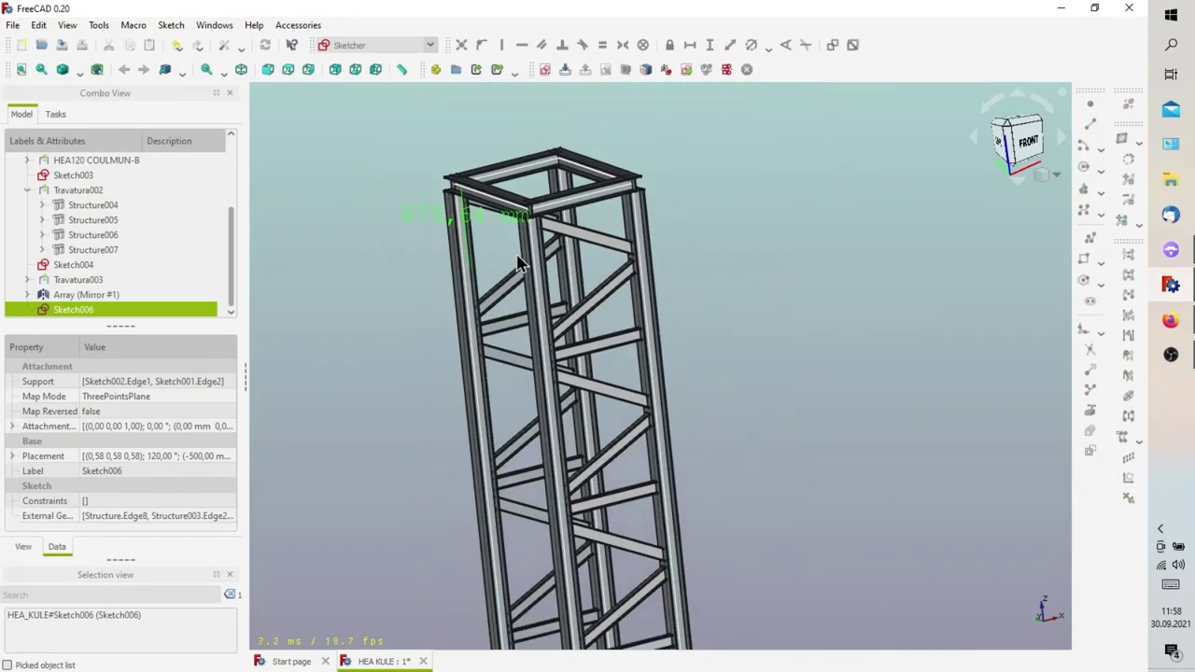
scroll(522, 466, down, 2)
scroll(549, 546, up, 3)
scroll(549, 546, up, 2)
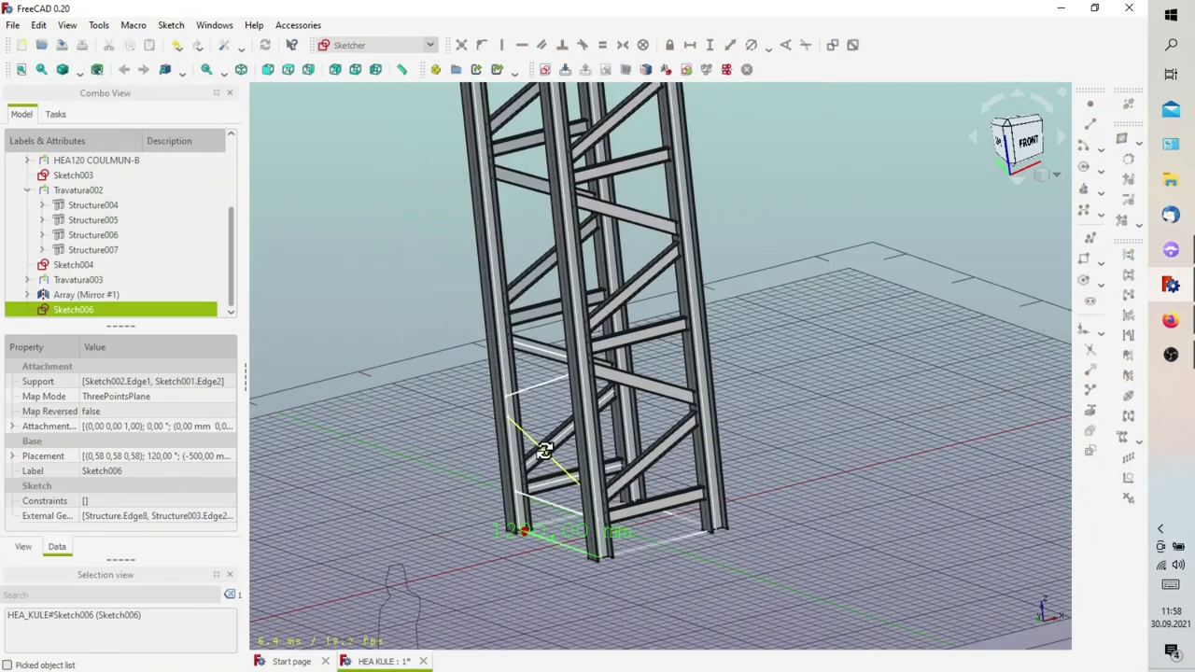
middle_drag(533, 440, 579, 458)
Switch to Dodo WB and open the FrameBranch Manager on Sketch006 with IPE100 profiles
click(384, 44)
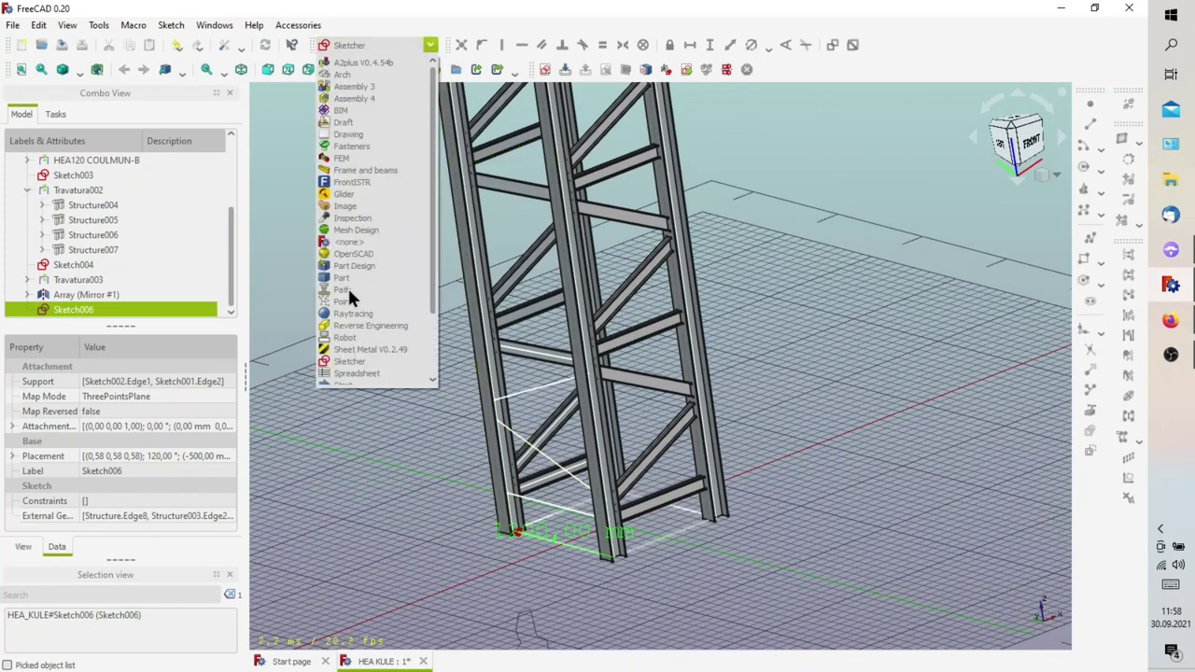
scroll(362, 363, down, 2)
click(359, 355)
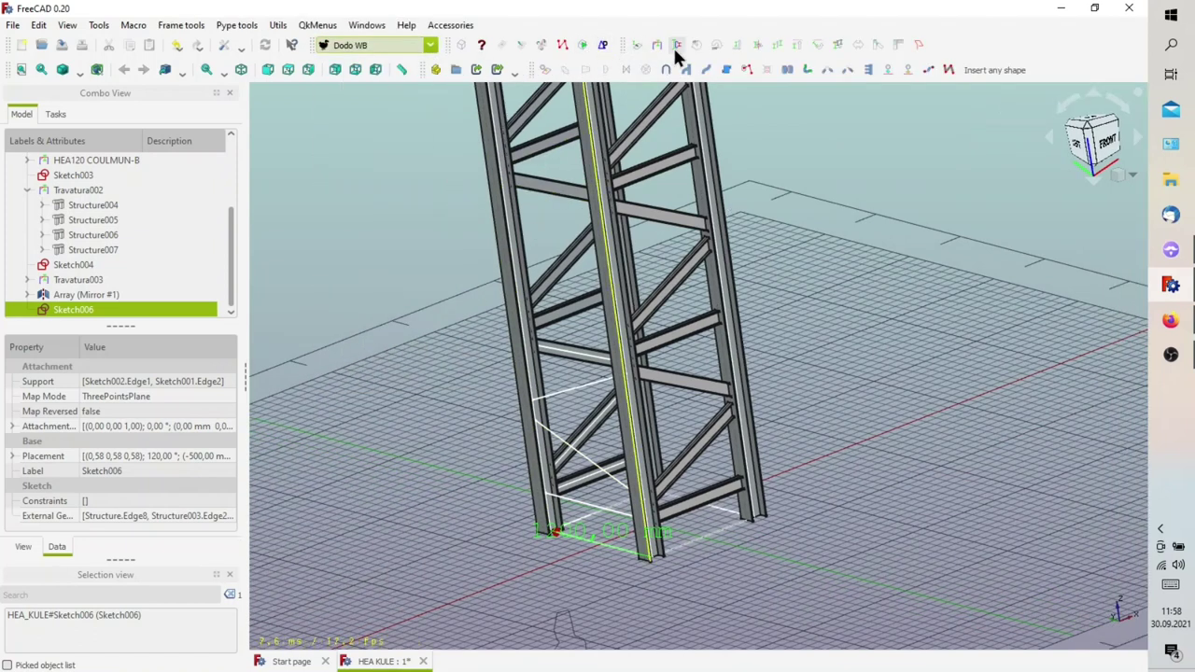
click(656, 44)
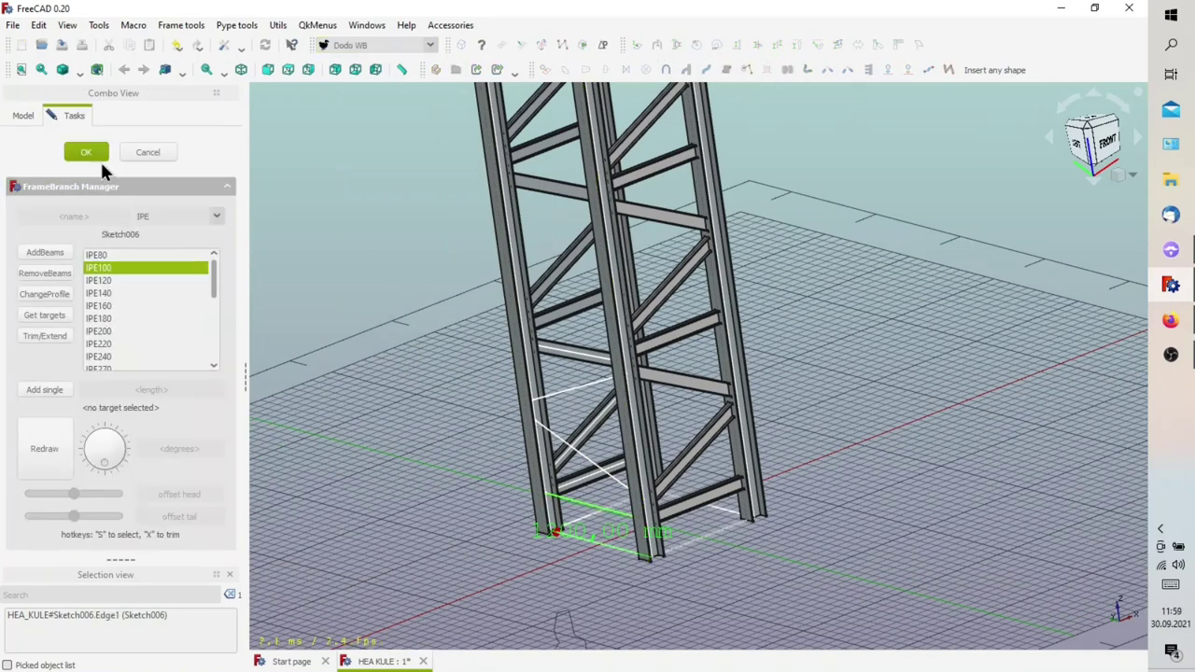
Orbit to a left-front view of the new IPE100 bracing, checking the upper horizontal beam
scroll(573, 480, up, 3)
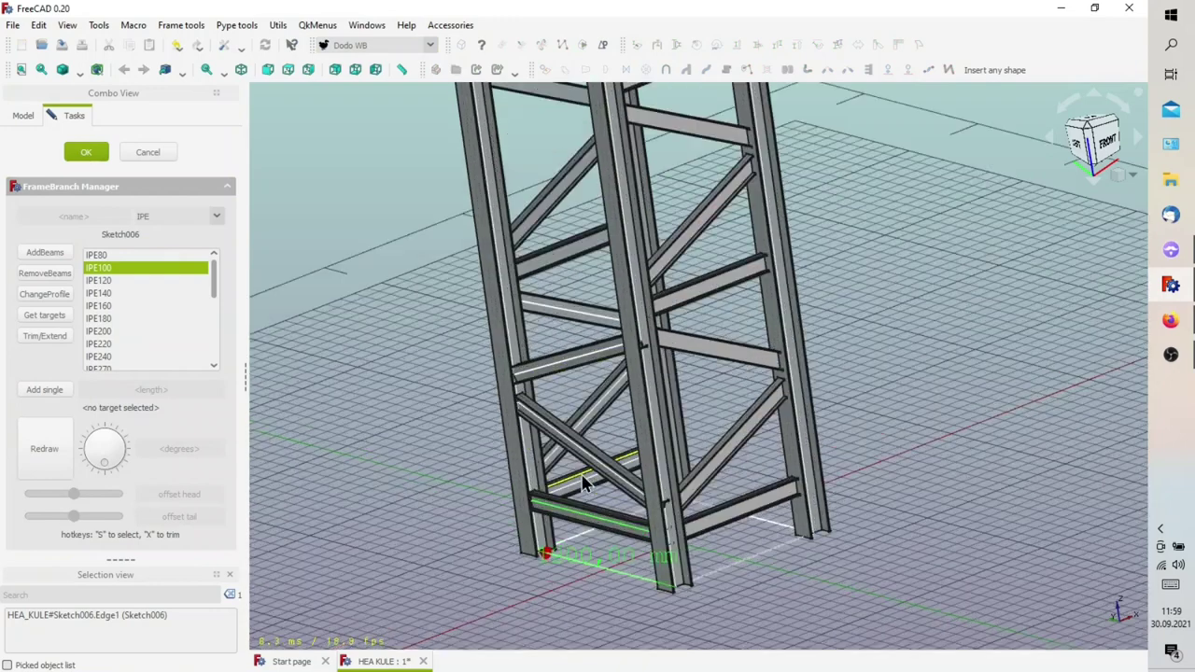
scroll(533, 419, up, 3)
scroll(543, 367, up, 3)
scroll(532, 359, down, 3)
scroll(520, 349, down, 2)
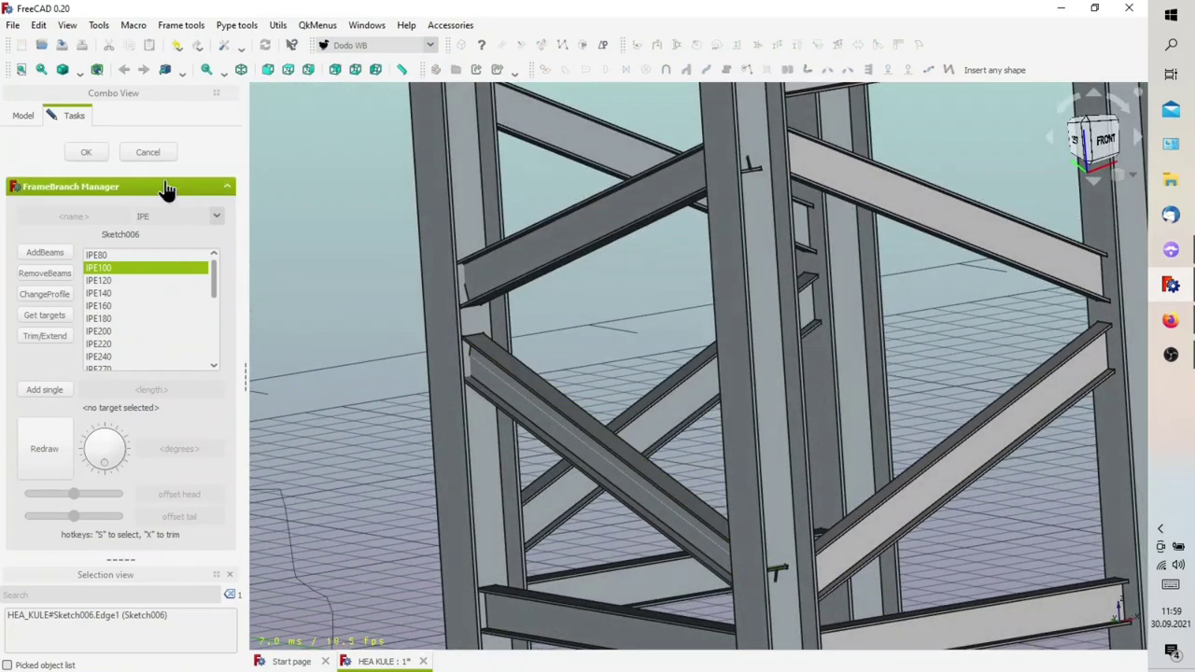
scroll(510, 365, down, 3)
scroll(510, 364, down, 3)
mouse_move(510, 364)
middle_down()
mouse_move(541, 355)
mouse_move(547, 365)
mouse_move(533, 346)
middle_up()
scroll(534, 261, up, 3)
ctrl+click(528, 248)
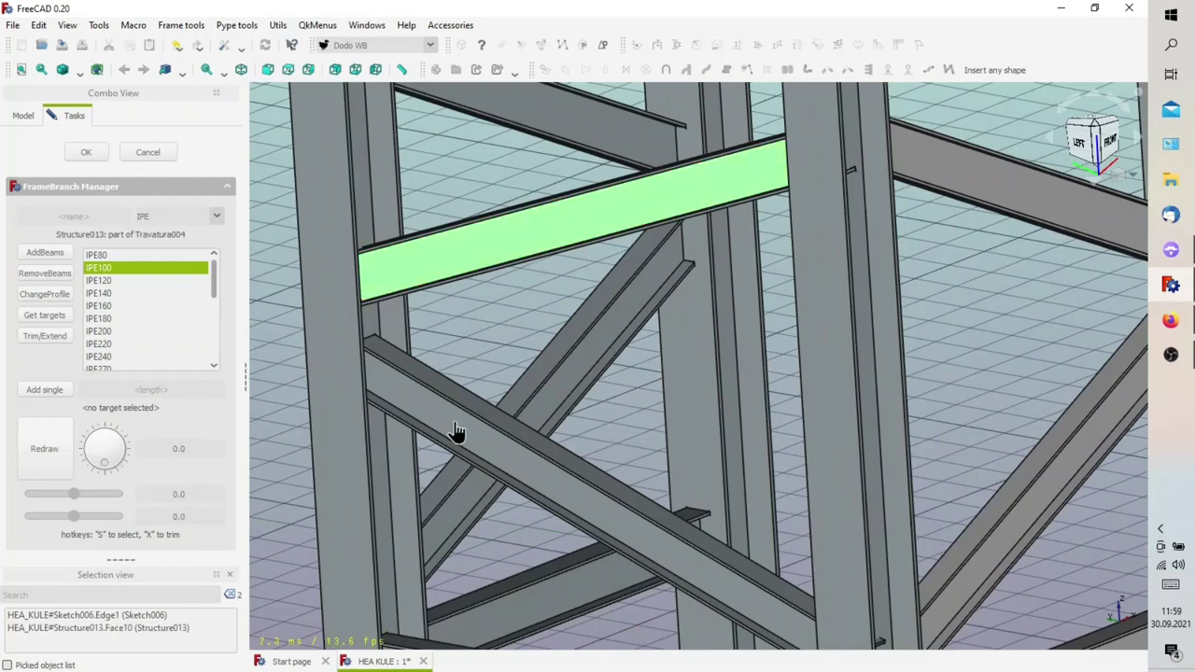
click(280, 336)
Pick the HEA120 column face and set it as the trim target
mouse_move(330, 376)
middle_down()
mouse_move(651, 403)
mouse_move(368, 267)
middle_up()
scroll(339, 333, up, 3)
scroll(339, 342, up, 3)
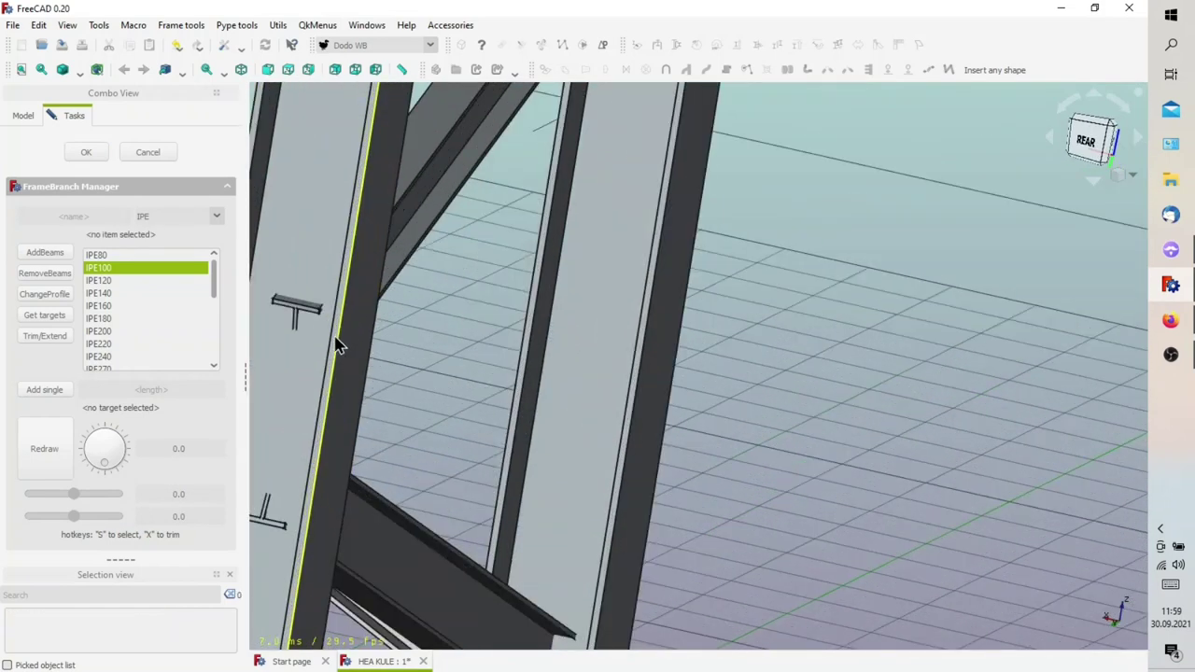
scroll(332, 347, up, 2)
click(334, 349)
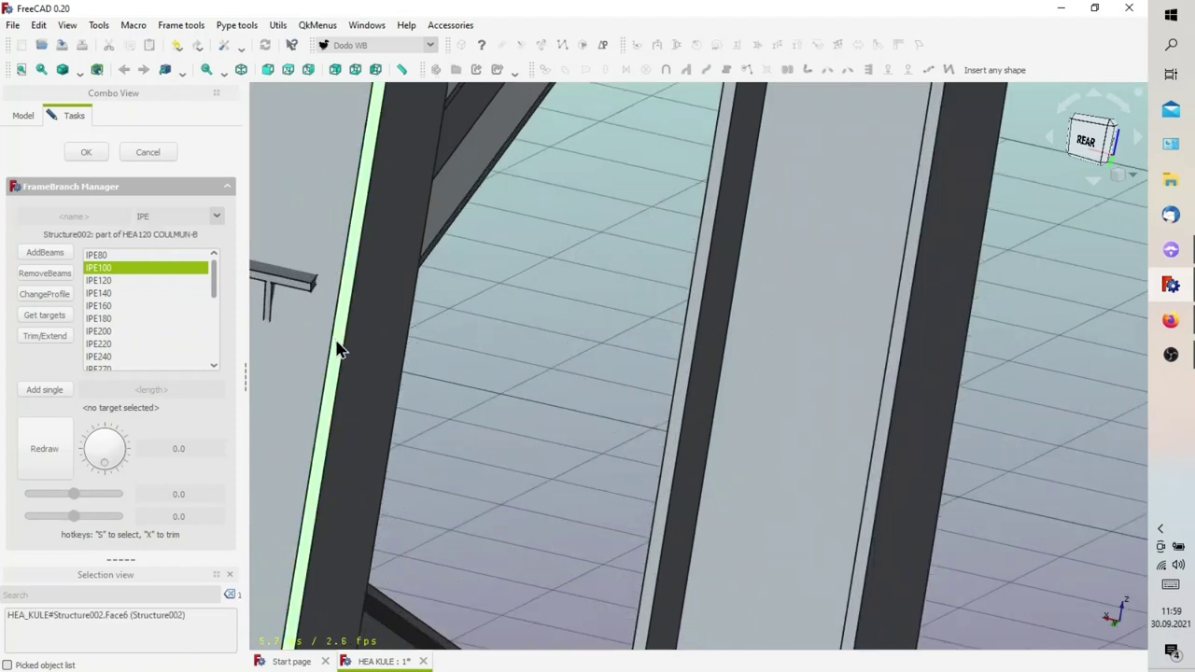
scroll(336, 349, down, 2)
scroll(338, 351, down, 2)
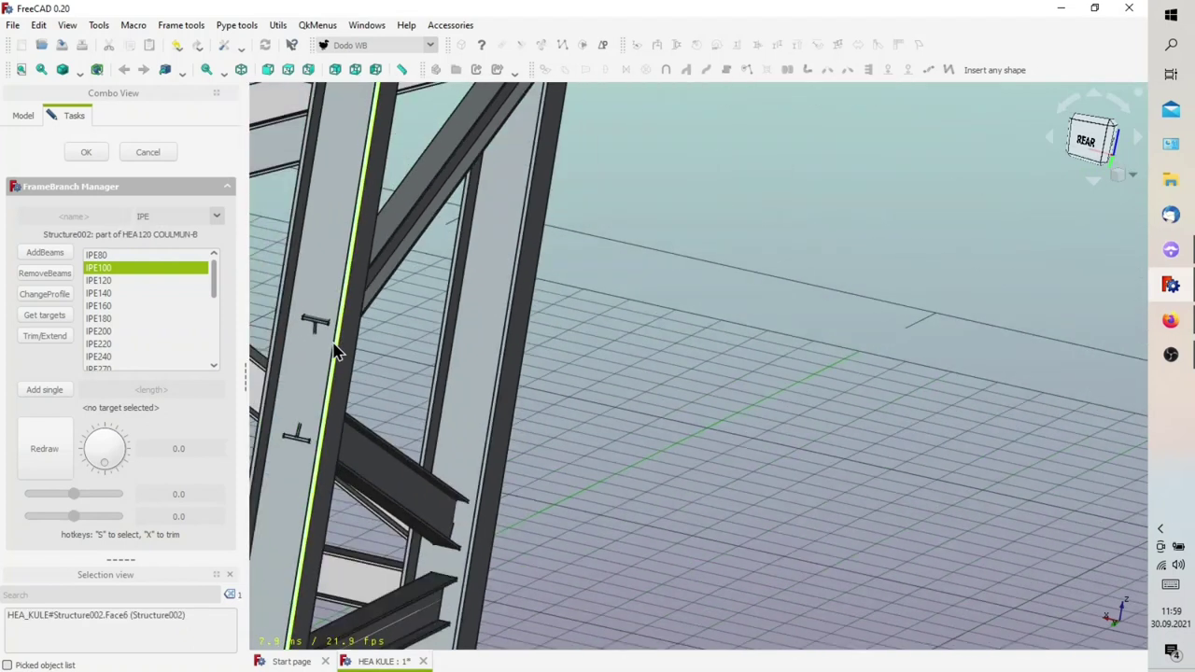
click(44, 316)
Select the four brace beams from the upper diagonal down to the lowest
scroll(314, 320, down, 2)
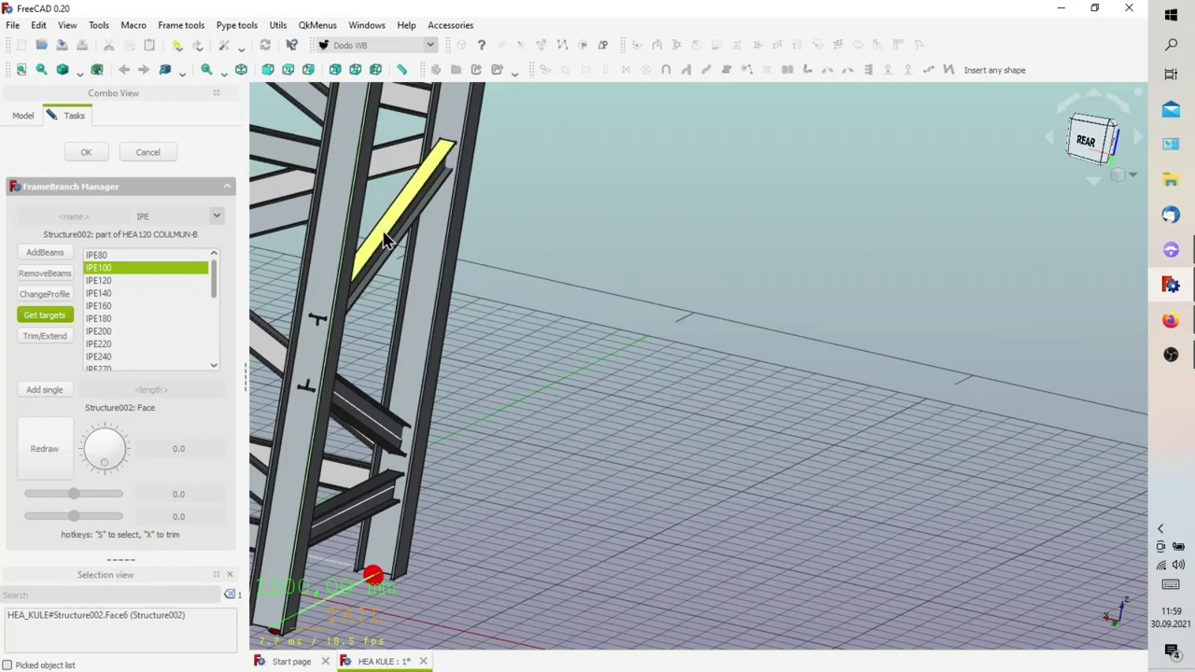
click(383, 237)
ctrl+click(354, 405)
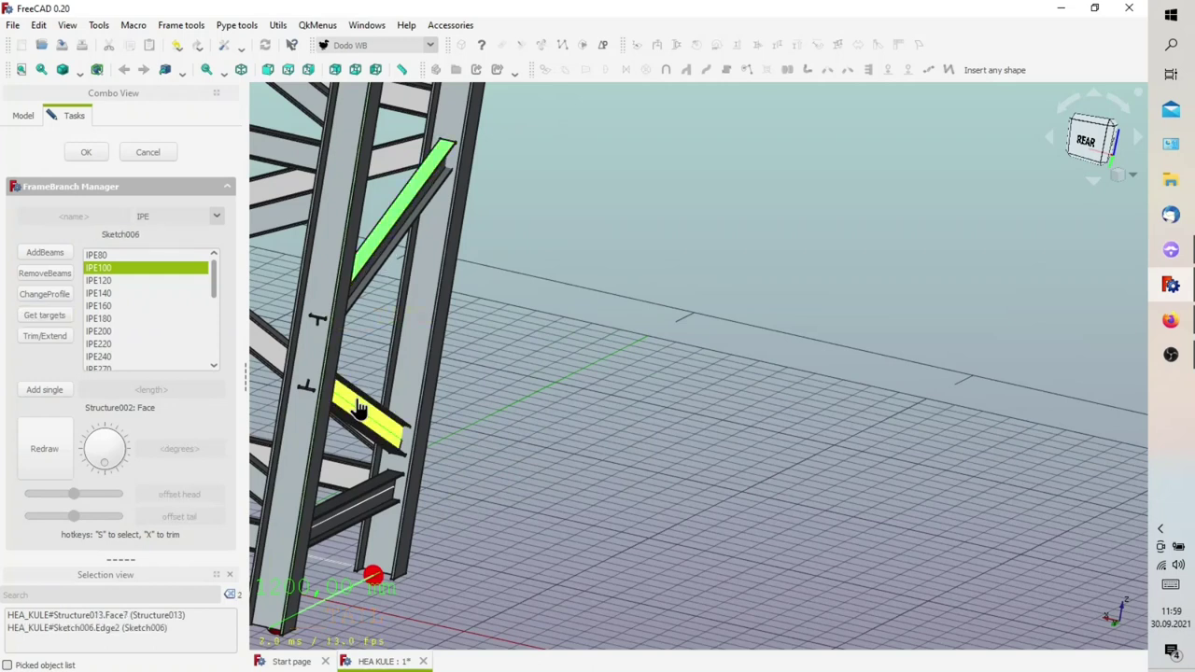
ctrl+click(388, 432)
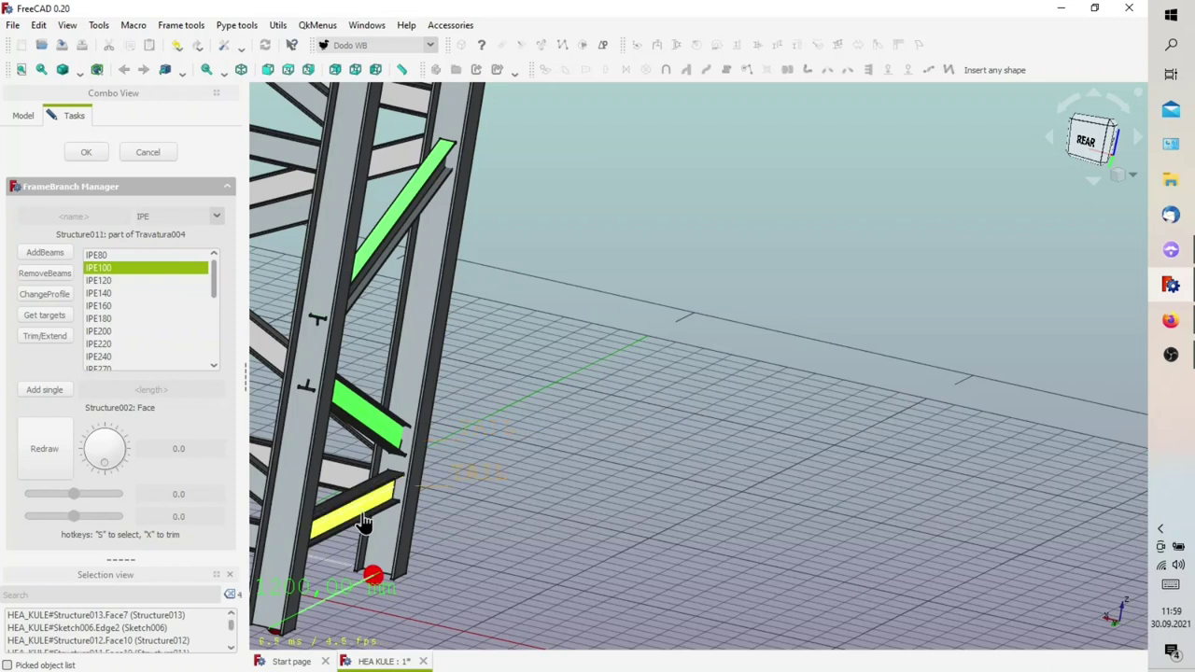
click(364, 522)
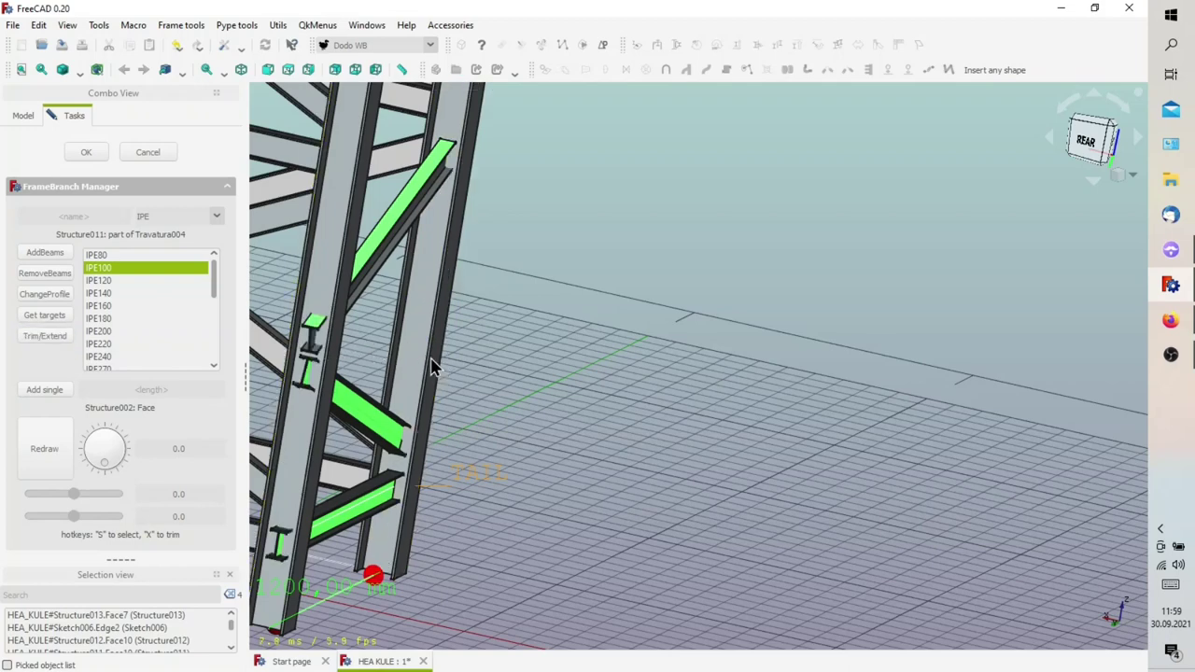
Orbit around to the other column and pick its face as the trim boundary
middle_drag(435, 365, 325, 383)
scroll(325, 383, down, 2)
scroll(364, 374, up, 3)
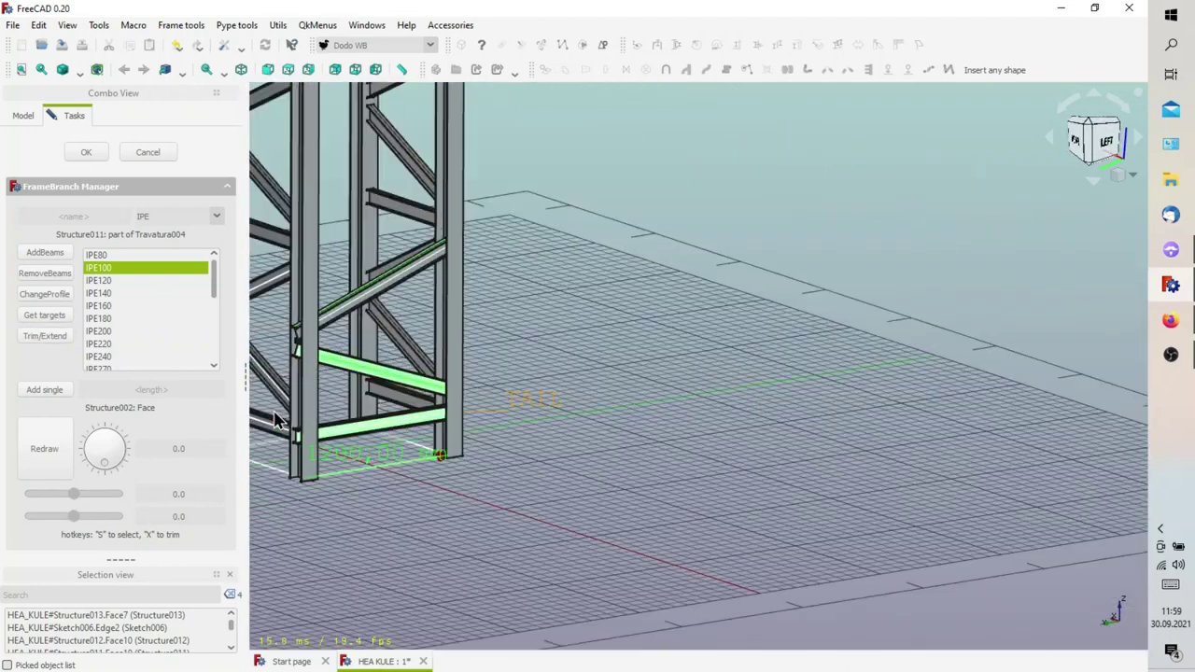
scroll(405, 367, up, 2)
scroll(429, 364, up, 2)
mouse_move(429, 364)
middle_down()
mouse_move(480, 405)
mouse_move(342, 395)
mouse_move(298, 406)
middle_up()
scroll(299, 406, up, 3)
scroll(388, 115, up, 2)
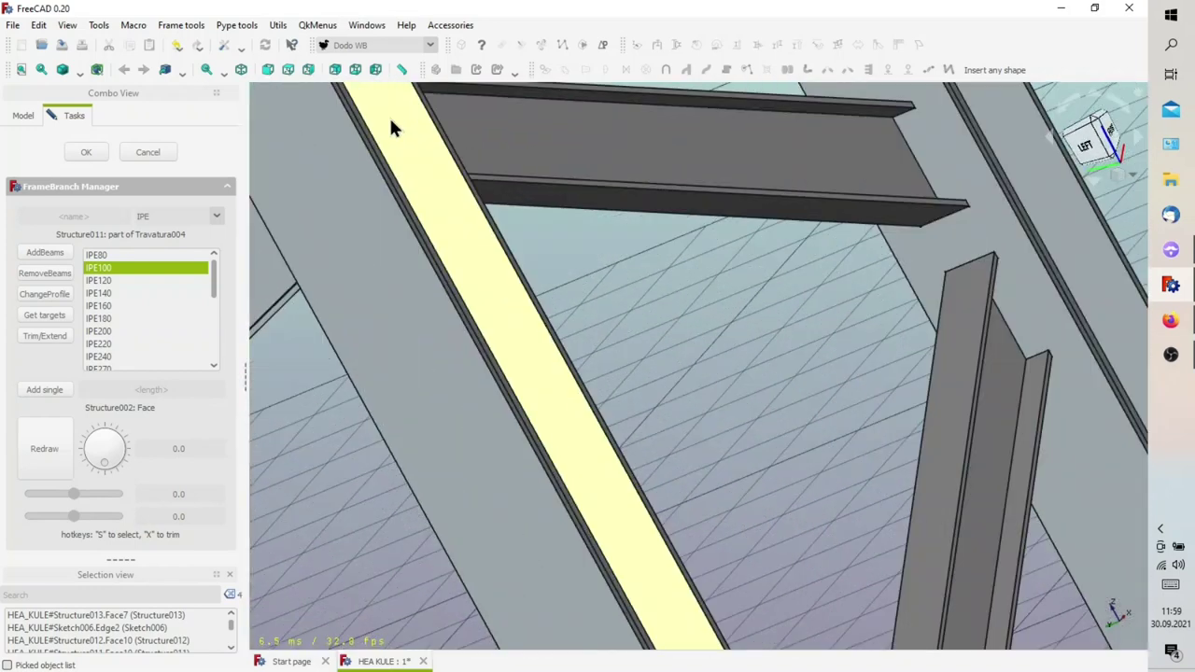
scroll(427, 188, up, 2)
mouse_move(427, 189)
middle_down()
mouse_move(413, 219)
mouse_move(365, 242)
mouse_move(376, 237)
middle_up()
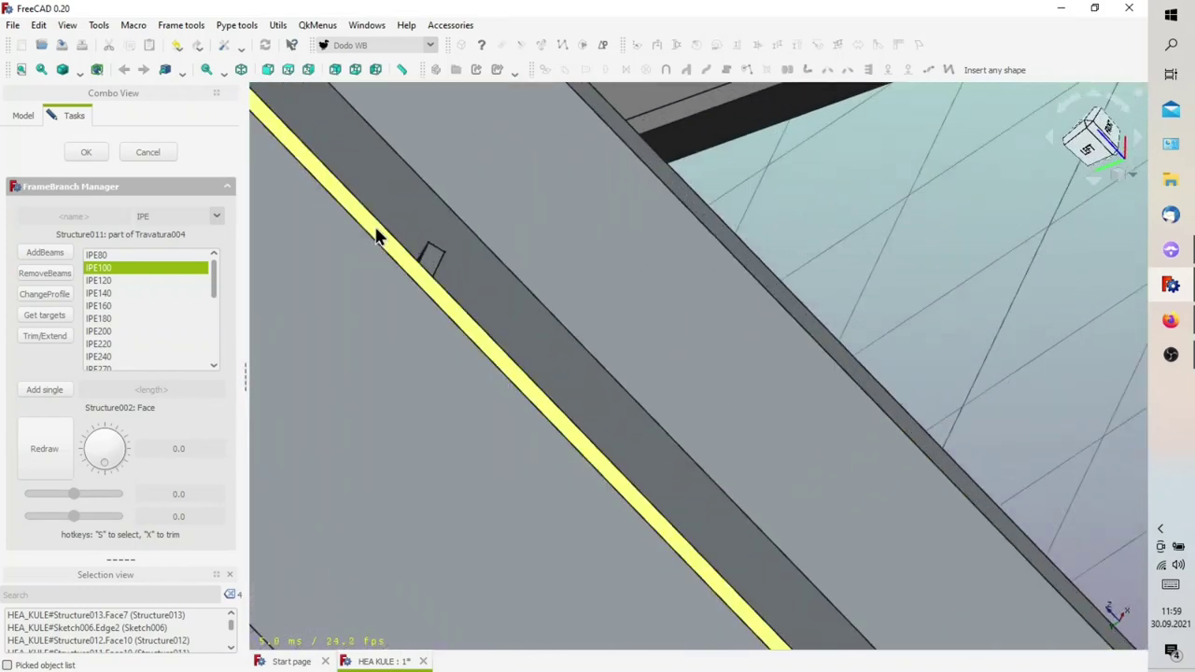
click(376, 238)
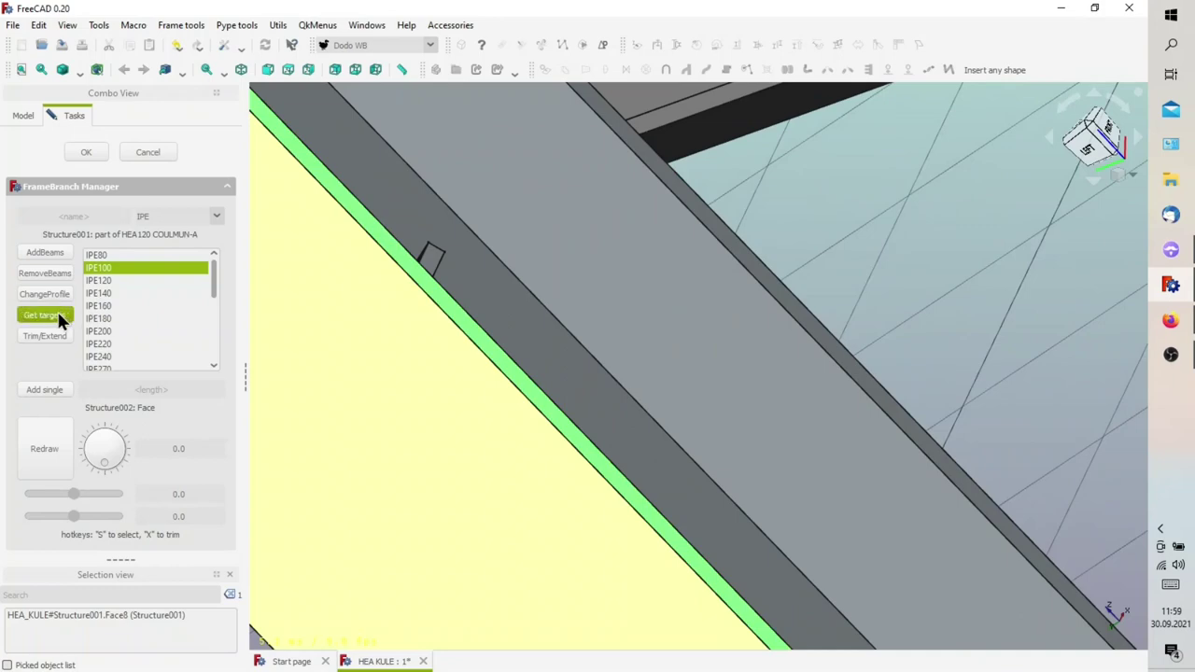
Trim the upper diagonal, lower and bottom braces back to the picked column face
scroll(481, 307, down, 1)
scroll(484, 315, down, 3)
scroll(469, 323, down, 3)
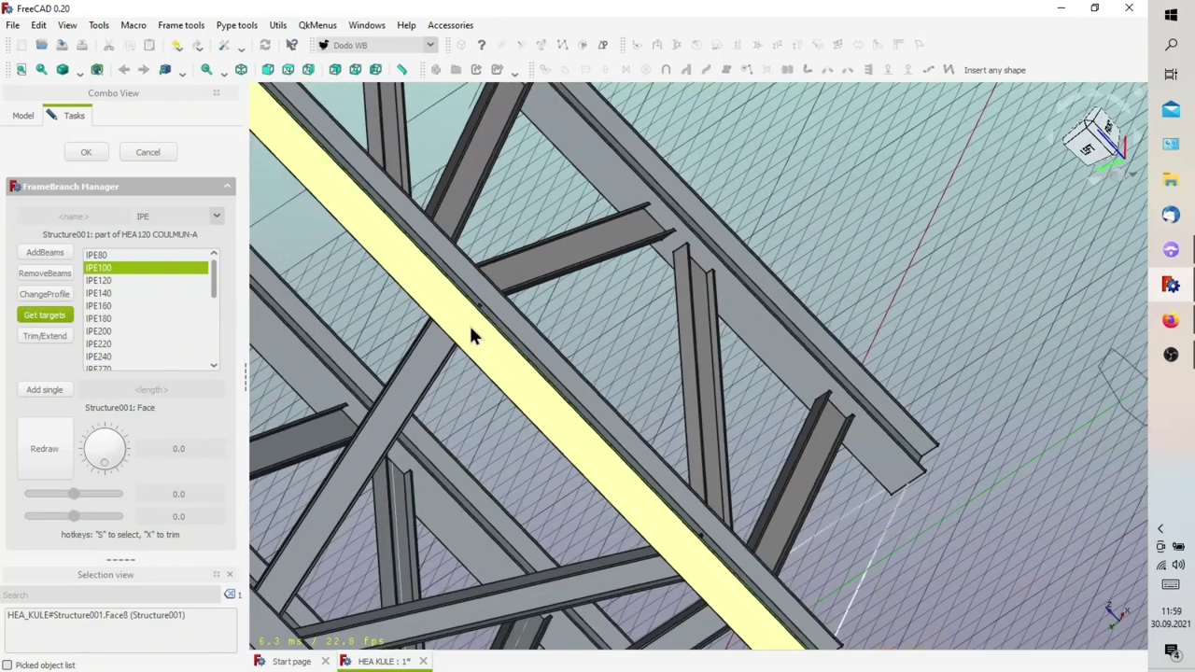
scroll(466, 364, down, 2)
mouse_move(468, 376)
middle_down()
mouse_move(541, 299)
mouse_move(555, 323)
mouse_move(613, 349)
mouse_move(557, 314)
mouse_move(697, 176)
mouse_move(579, 181)
middle_up()
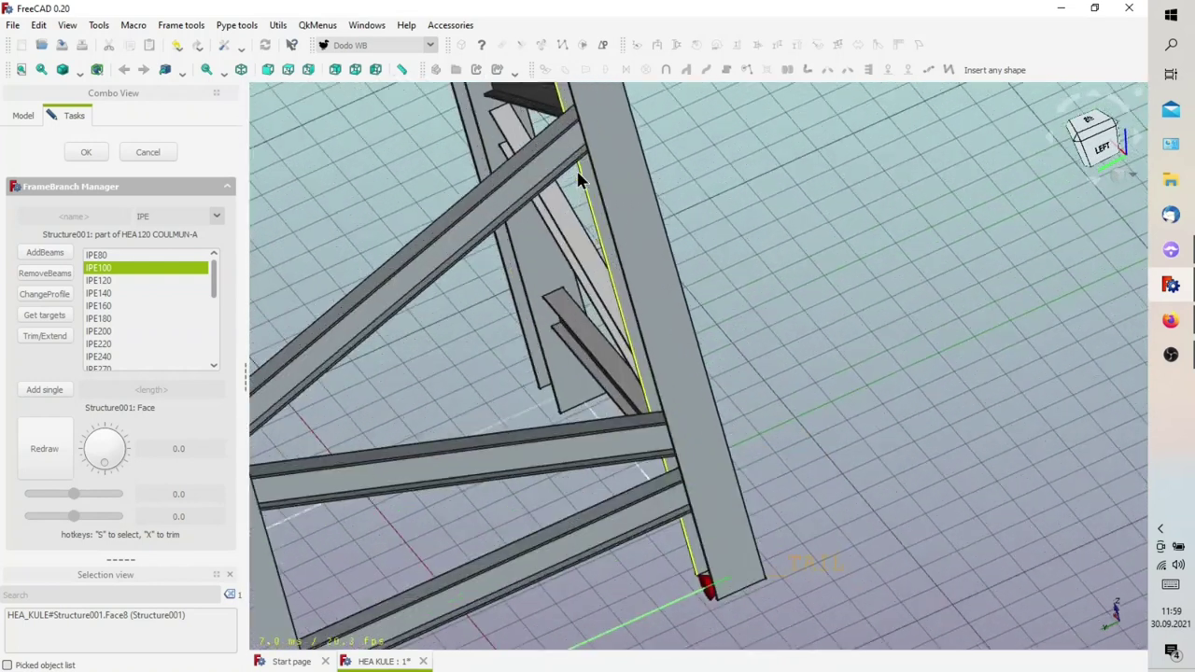
click(553, 187)
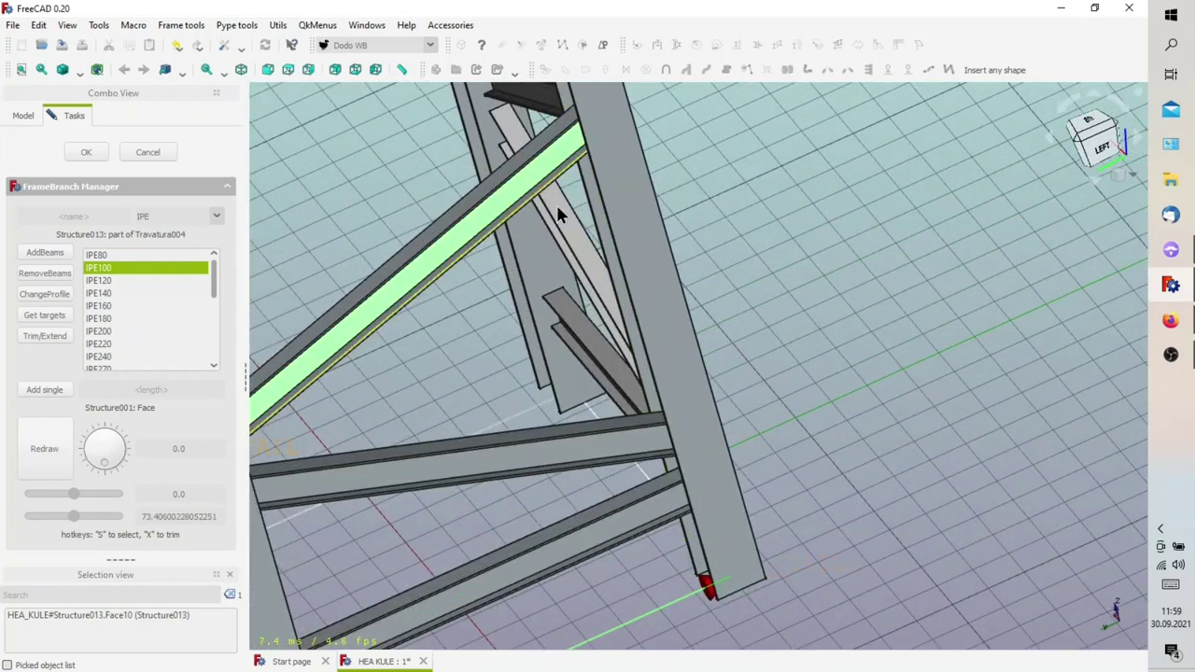
ctrl+click(622, 457)
ctrl+click(648, 528)
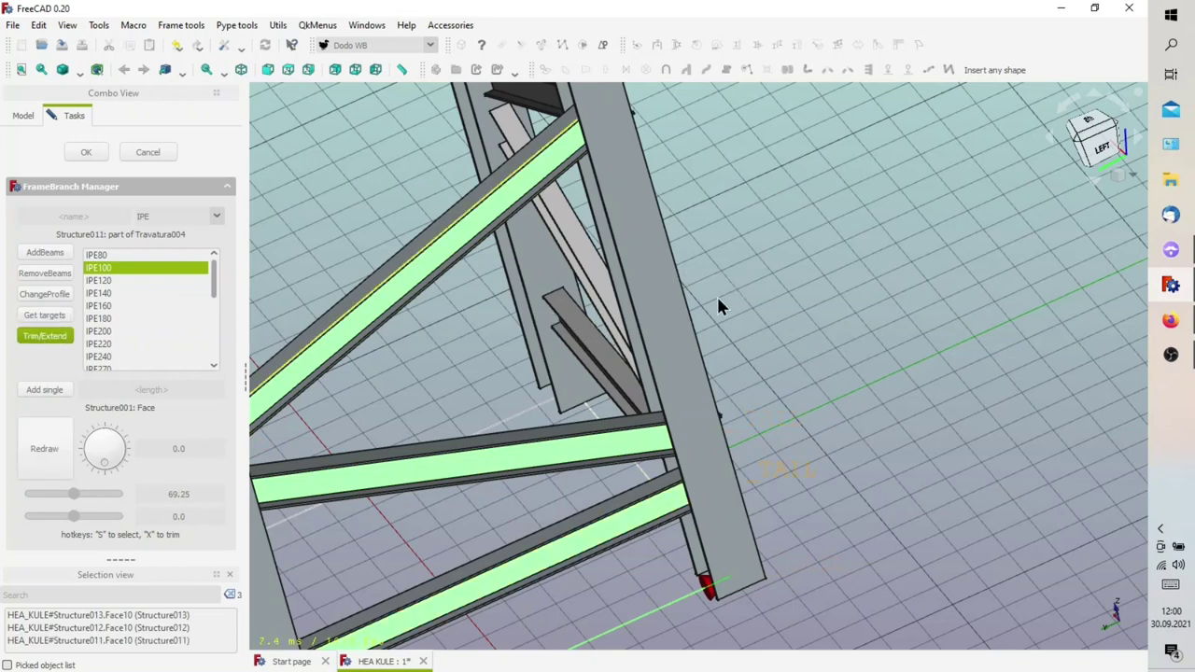
key(x)
Inspect the trimmed braces and close the FrameBranch Manager
mouse_move(734, 342)
middle_down()
mouse_move(619, 363)
mouse_move(653, 403)
middle_up()
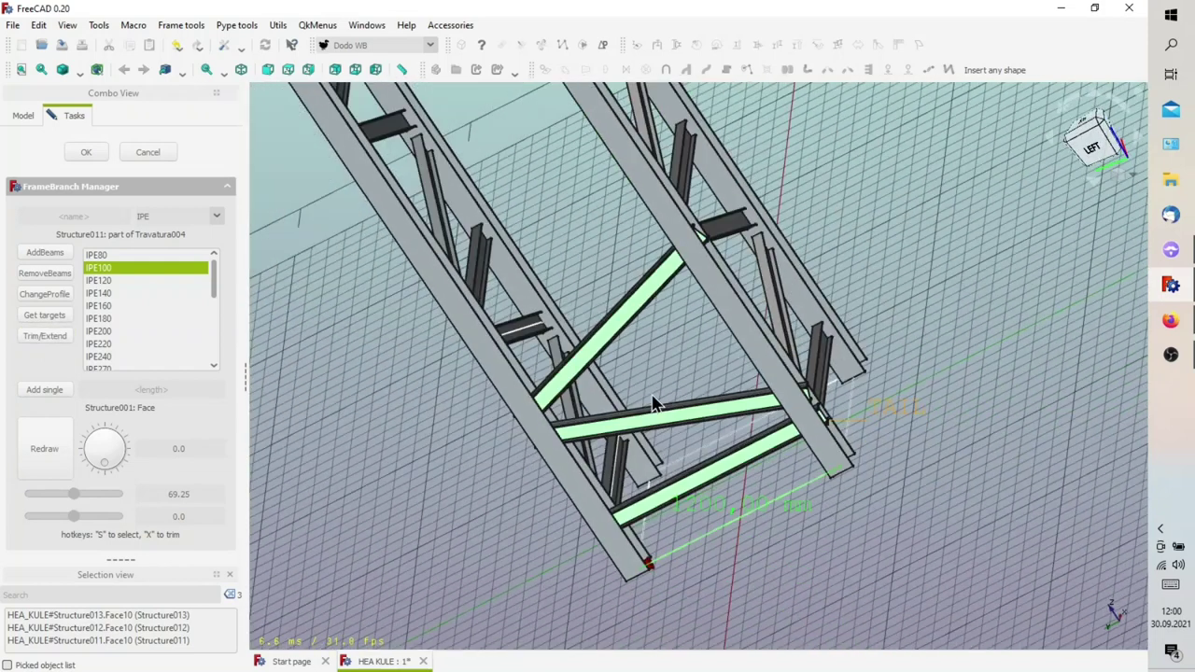
scroll(654, 404, down, 5)
click(149, 151)
mouse_move(592, 381)
middle_down()
mouse_move(617, 328)
mouse_move(672, 293)
mouse_move(686, 318)
middle_up()
Select the base Sketch, switch to the Sketcher workbench and create a new sketch
scroll(199, 261, up, 2)
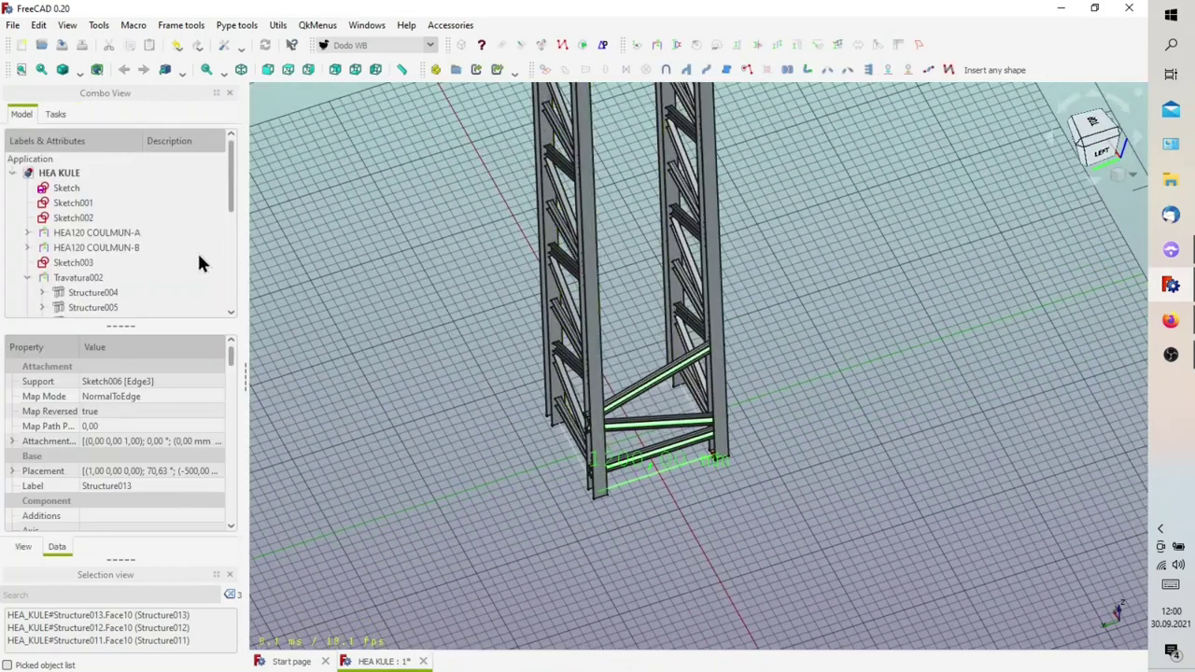
click(65, 187)
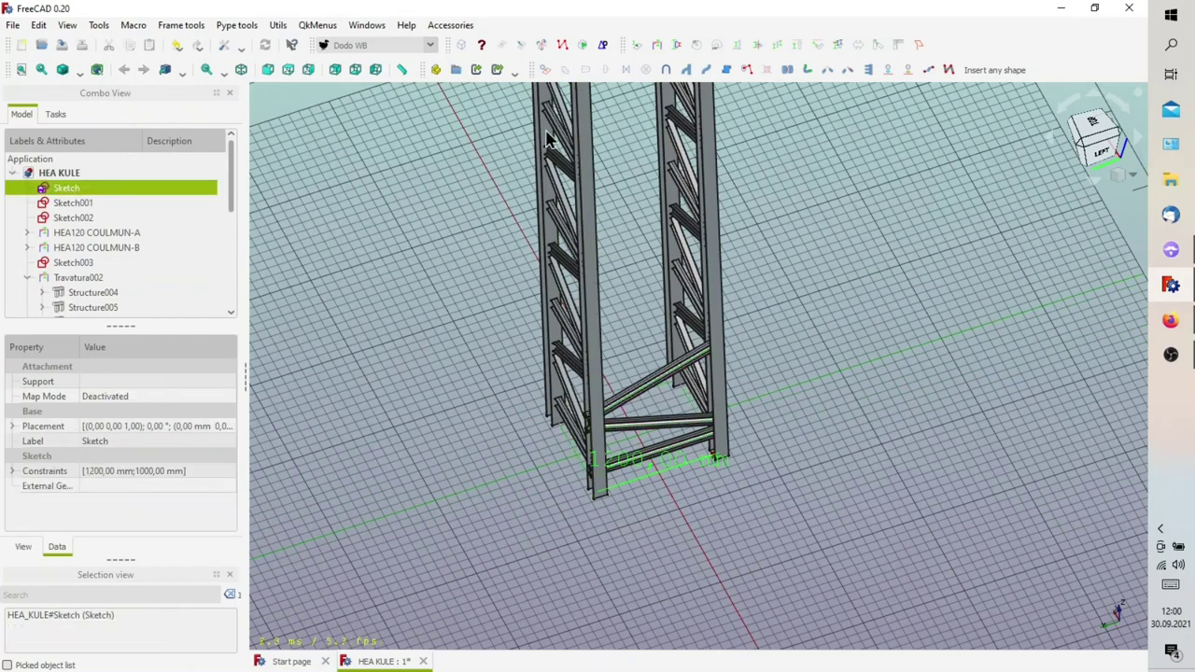
click(336, 49)
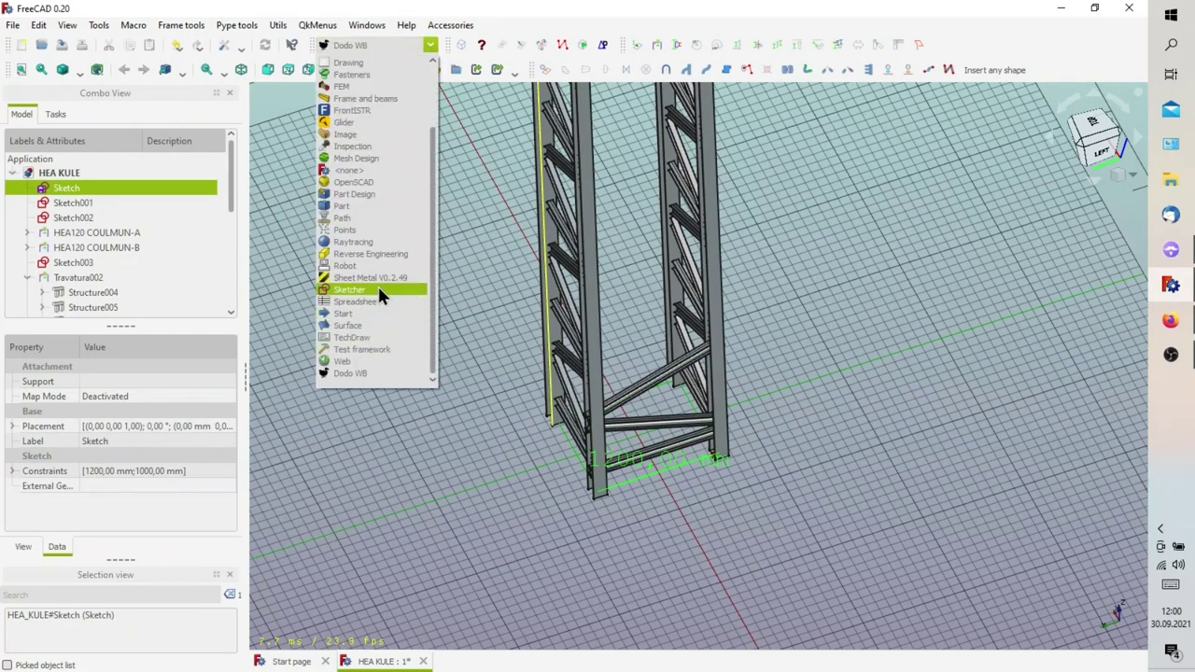
click(350, 290)
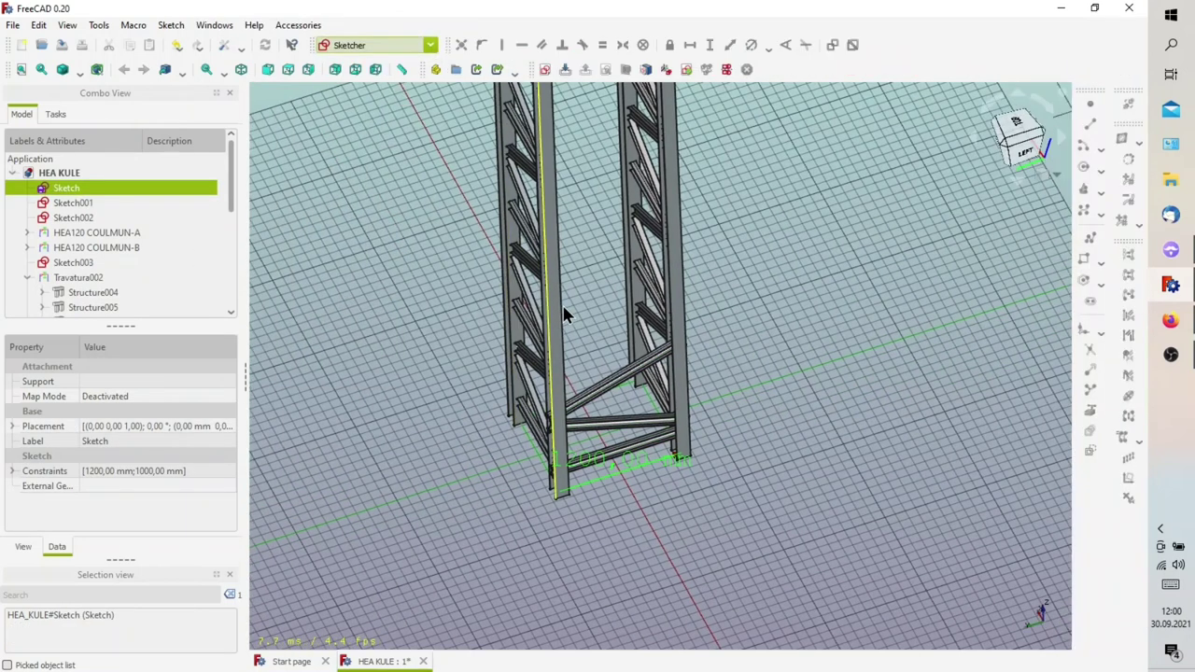
click(545, 69)
click(584, 365)
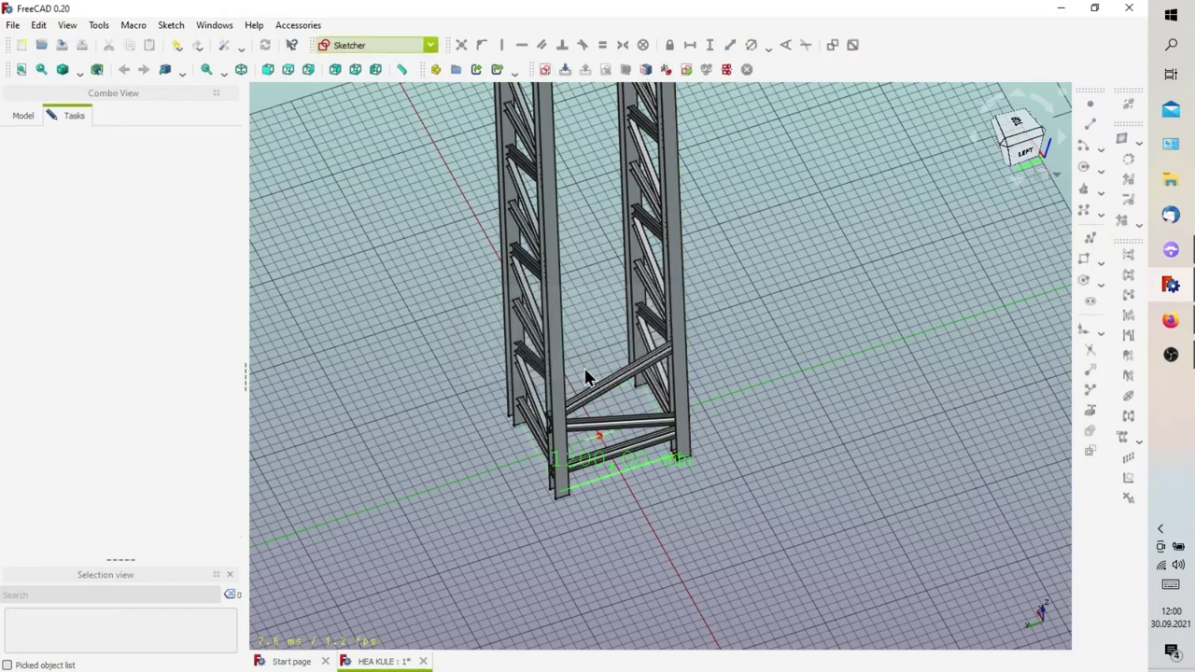
Return to the top view and show a section through the sketch plane
scroll(724, 371, up, 3)
scroll(754, 374, up, 4)
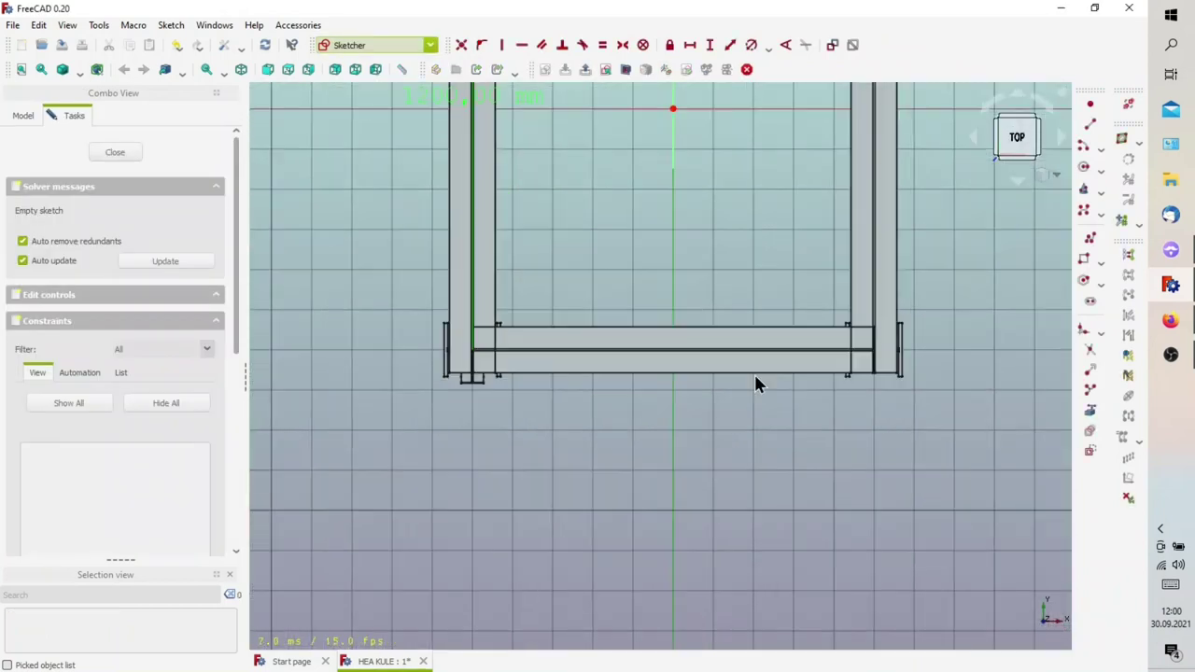
scroll(754, 374, down, 1)
middle_drag(728, 413, 729, 346)
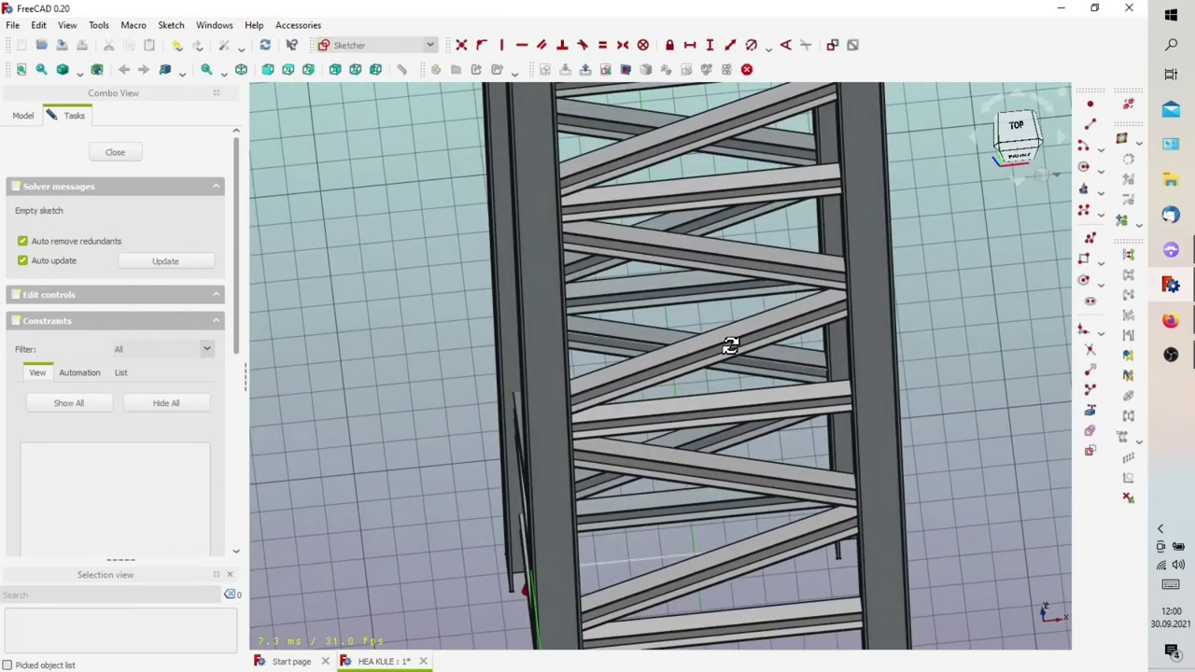
key(2)
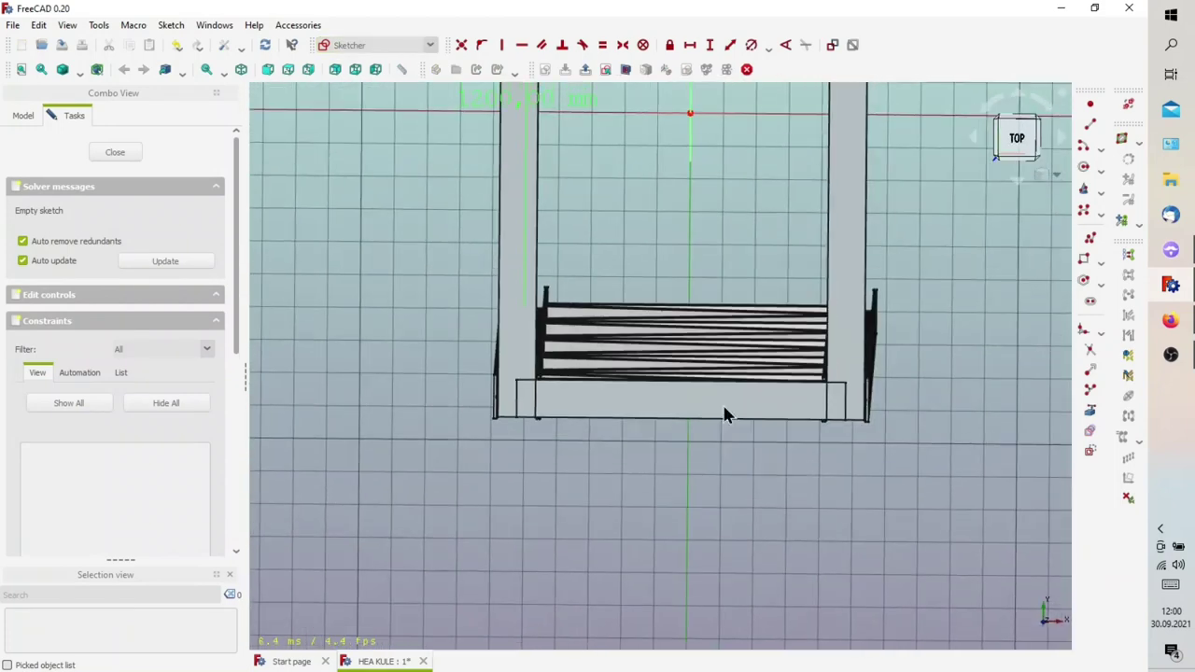
click(1013, 154)
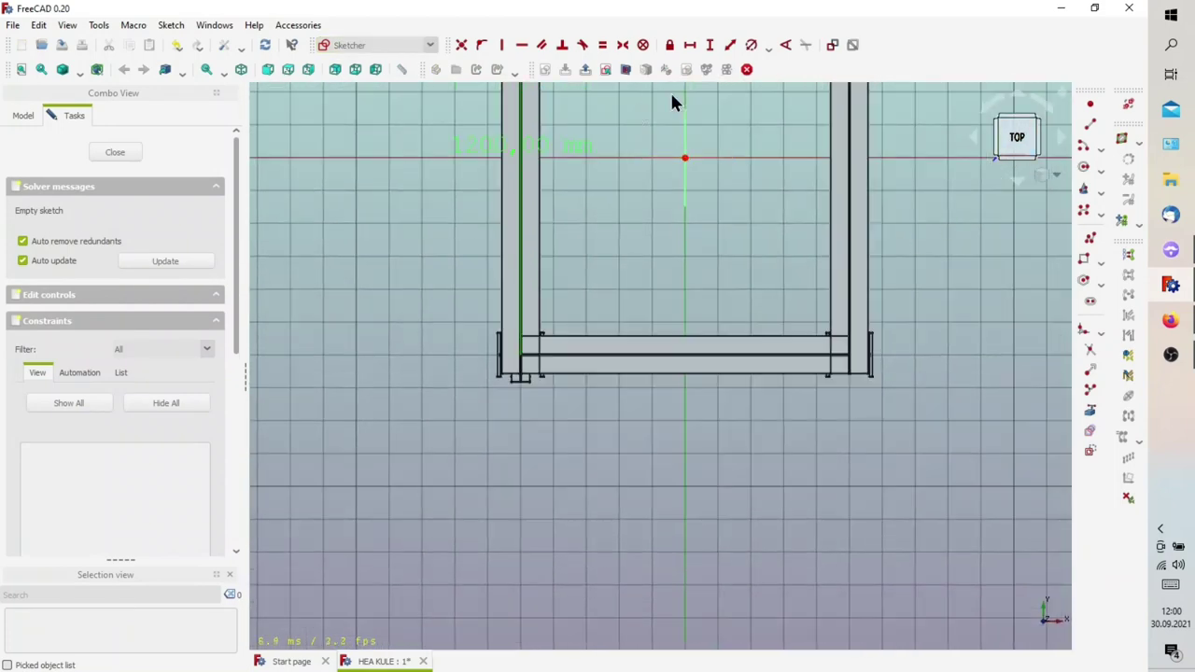
click(1090, 411)
scroll(598, 401, up, 2)
scroll(590, 396, up, 2)
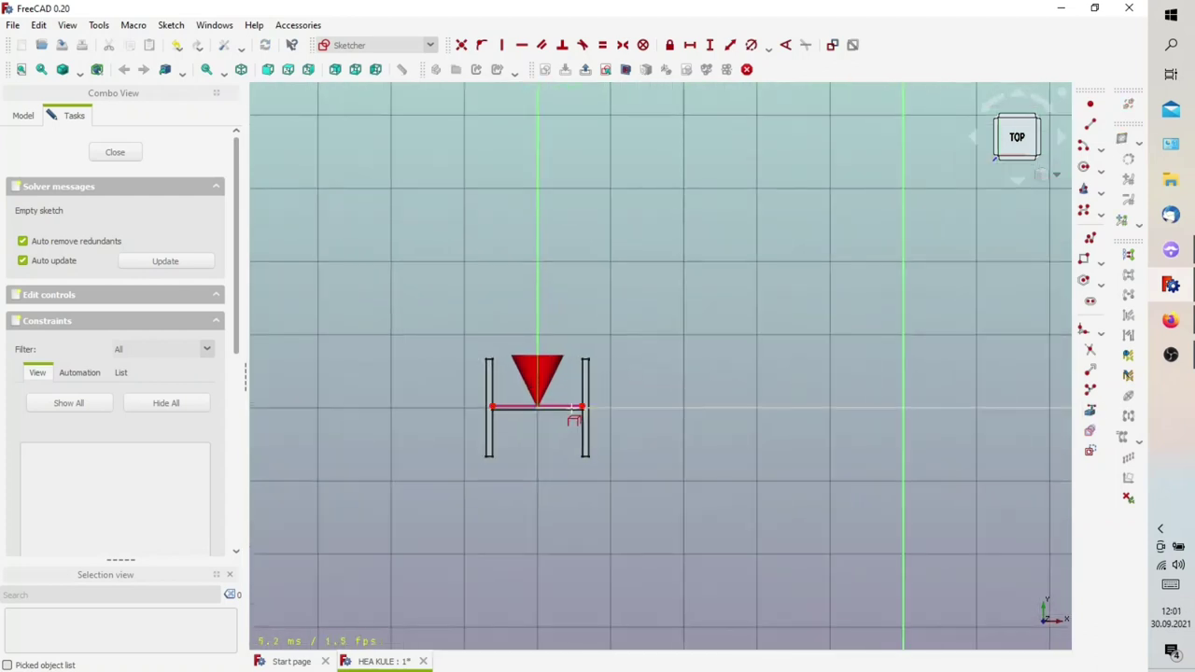
scroll(568, 403, down, 2)
scroll(571, 392, down, 2)
scroll(563, 129, up, 1)
scroll(560, 135, up, 2)
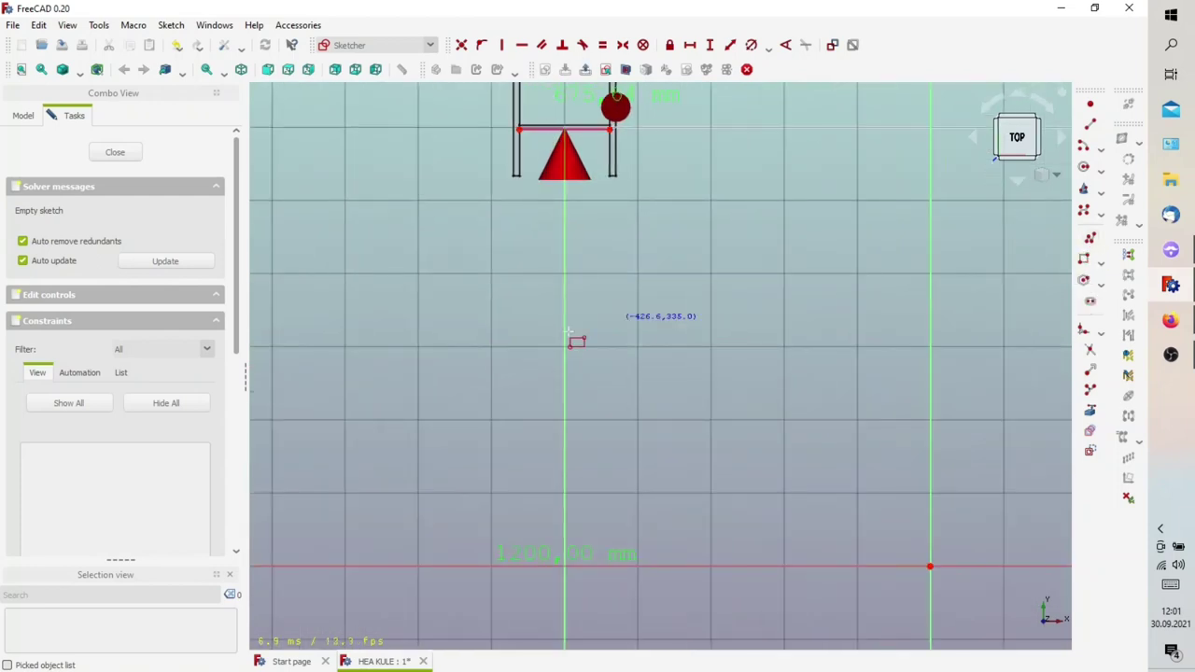
scroll(568, 332, down, 2)
Draw two rectangles over the corners of the upper and lower H profiles
click(539, 209)
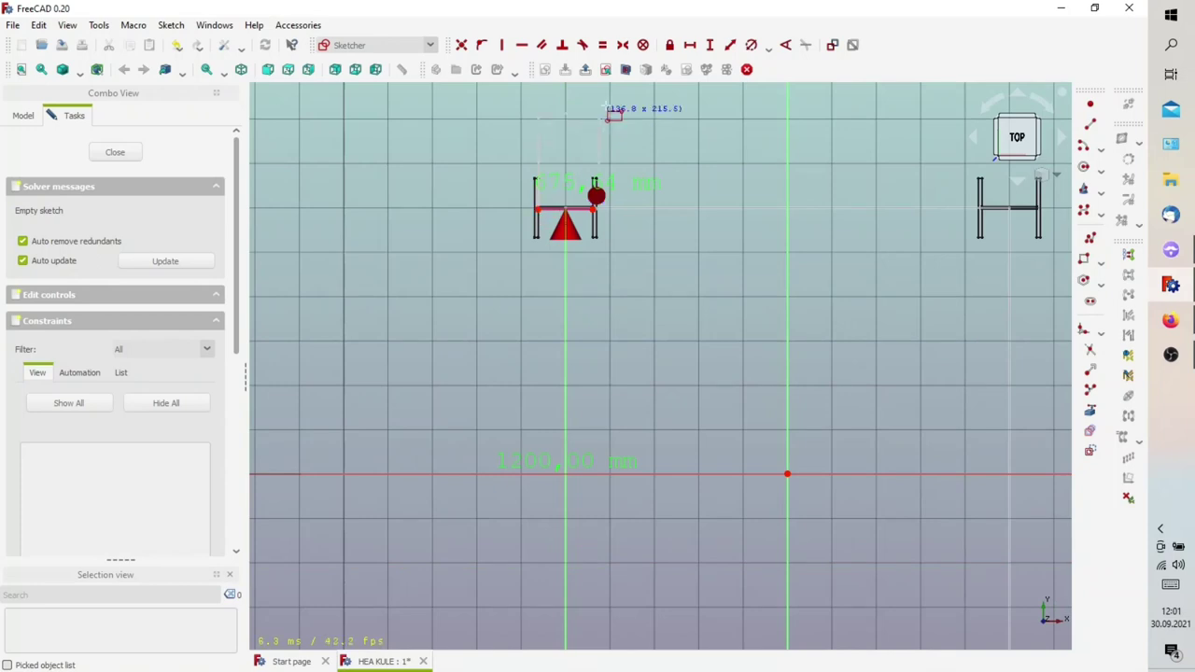
click(614, 117)
scroll(654, 234, down, 2)
scroll(640, 320, down, 1)
scroll(619, 440, up, 2)
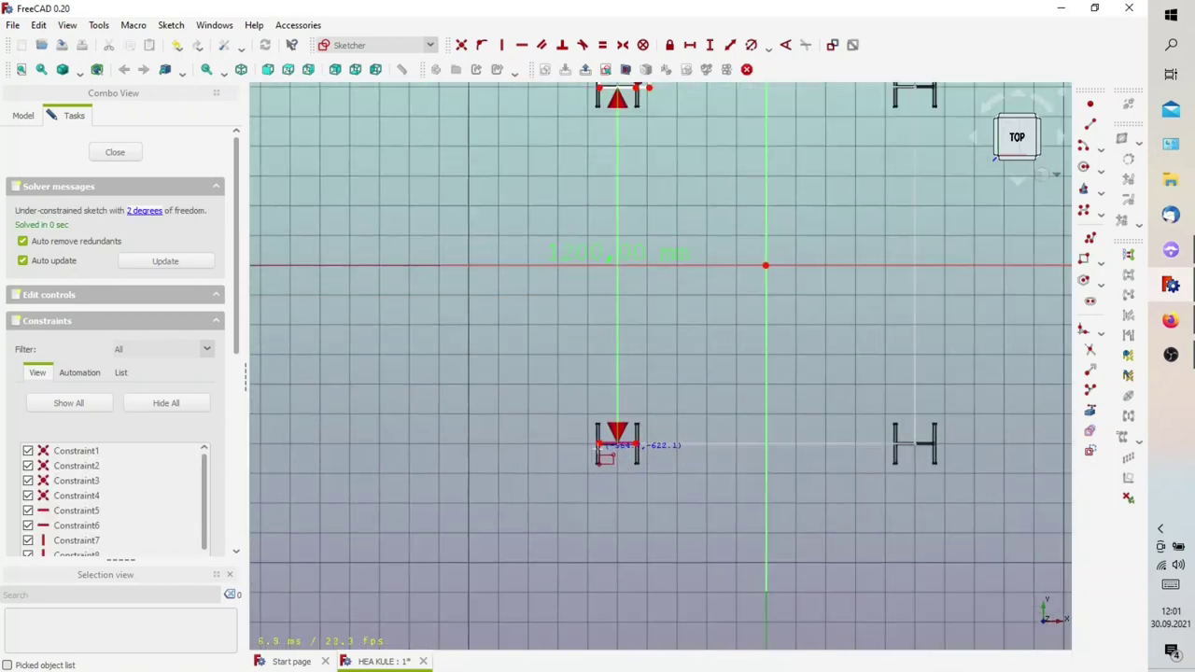
click(598, 442)
click(650, 525)
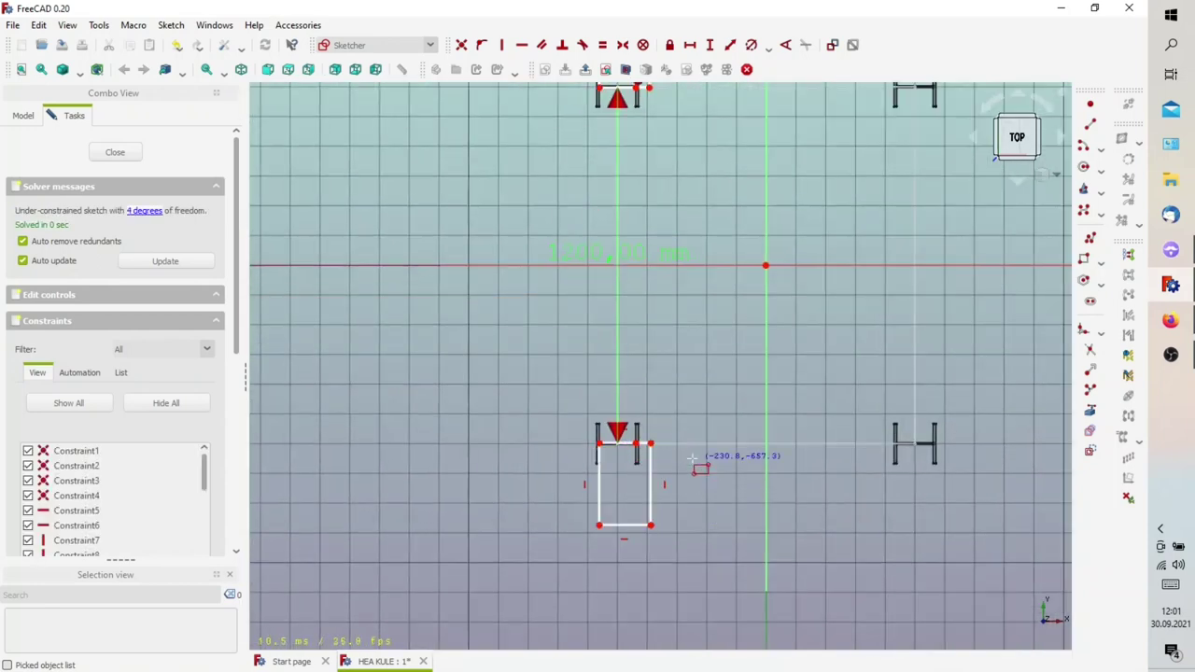
Tie the rectangles to the profile corners, make their sides equal, and set a 200 mm side length
click(651, 89)
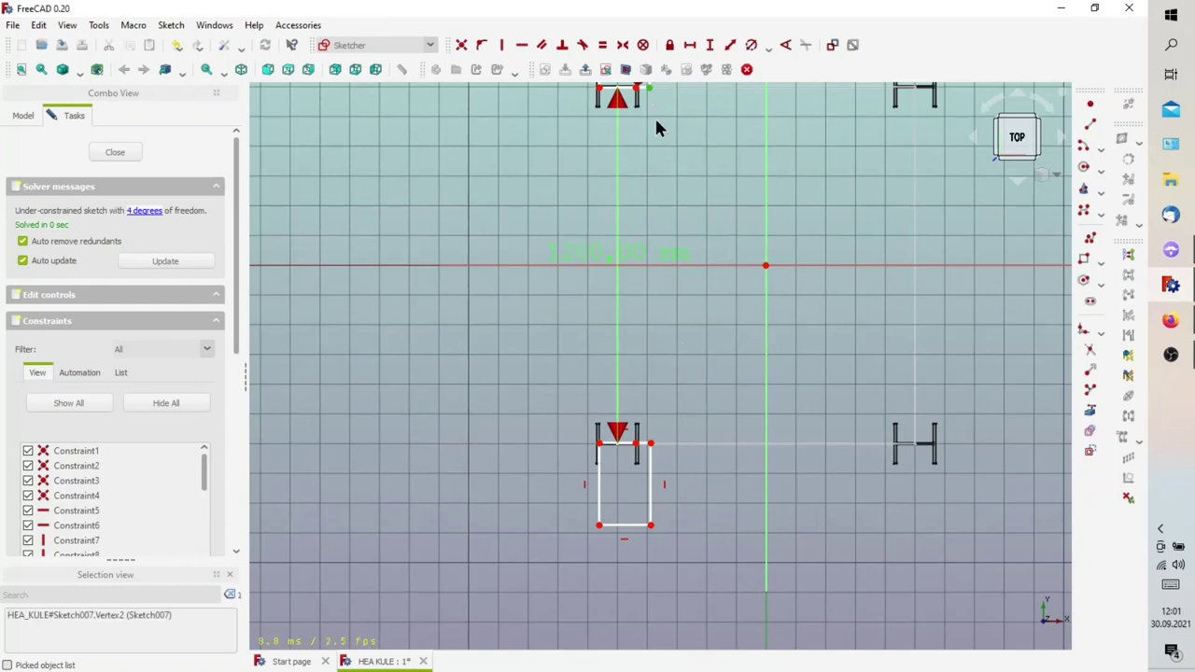
click(651, 445)
click(635, 445)
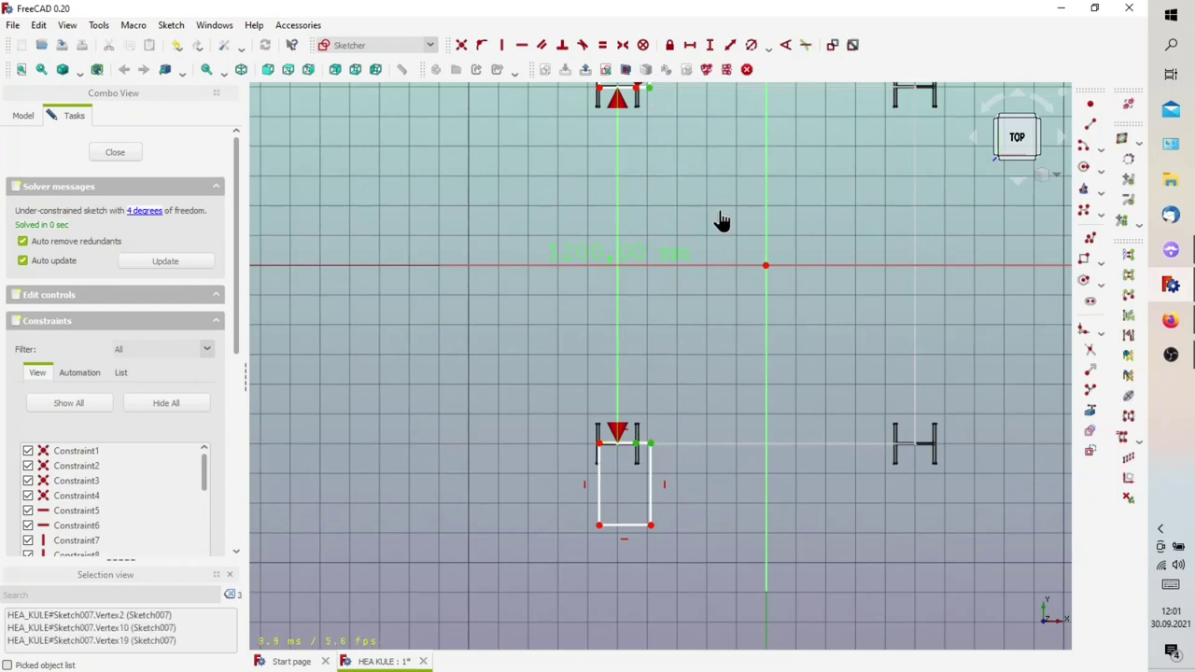
click(638, 494)
middle_drag(624, 259, 616, 341)
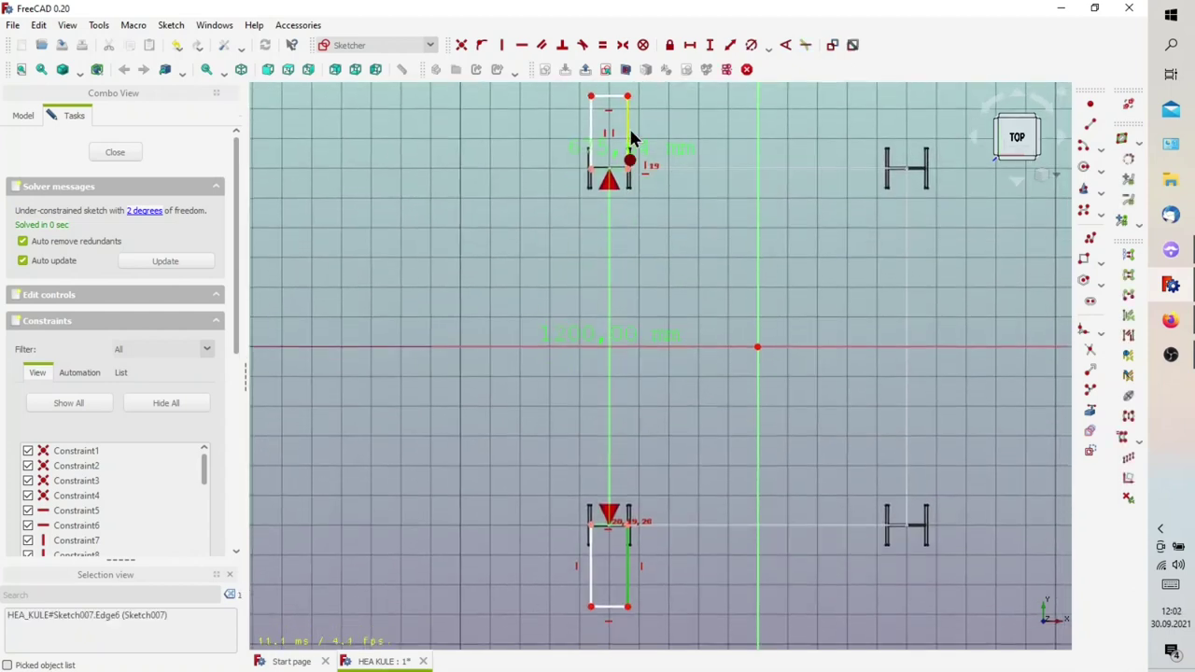
click(630, 137)
click(602, 45)
click(591, 117)
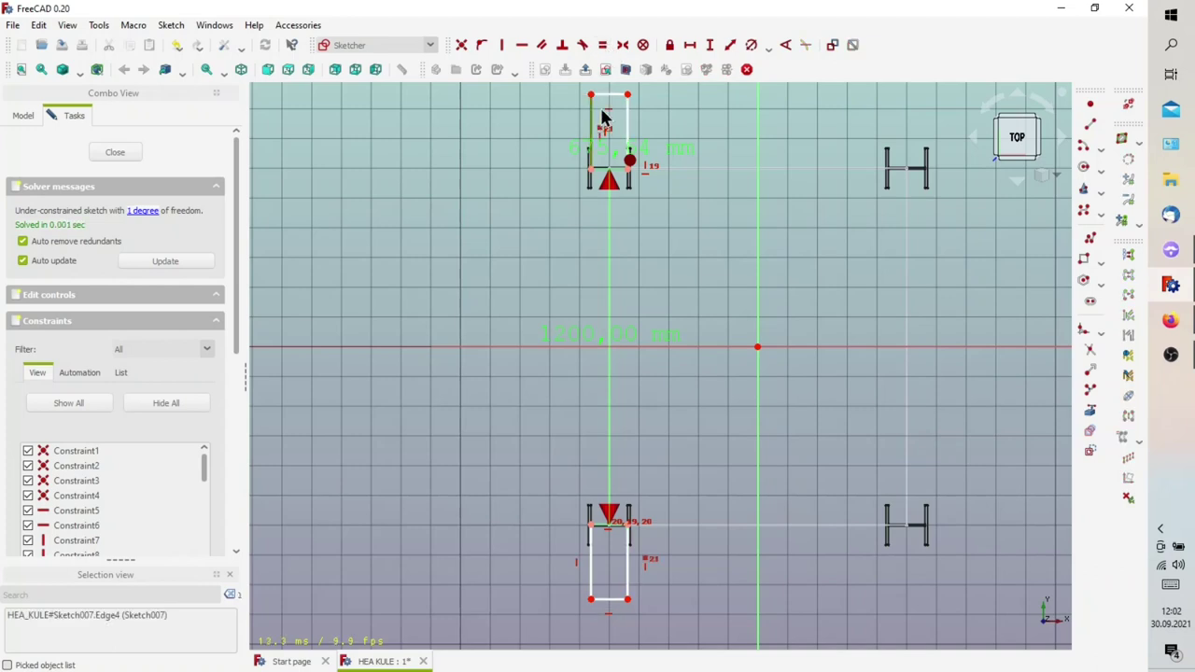
click(710, 47)
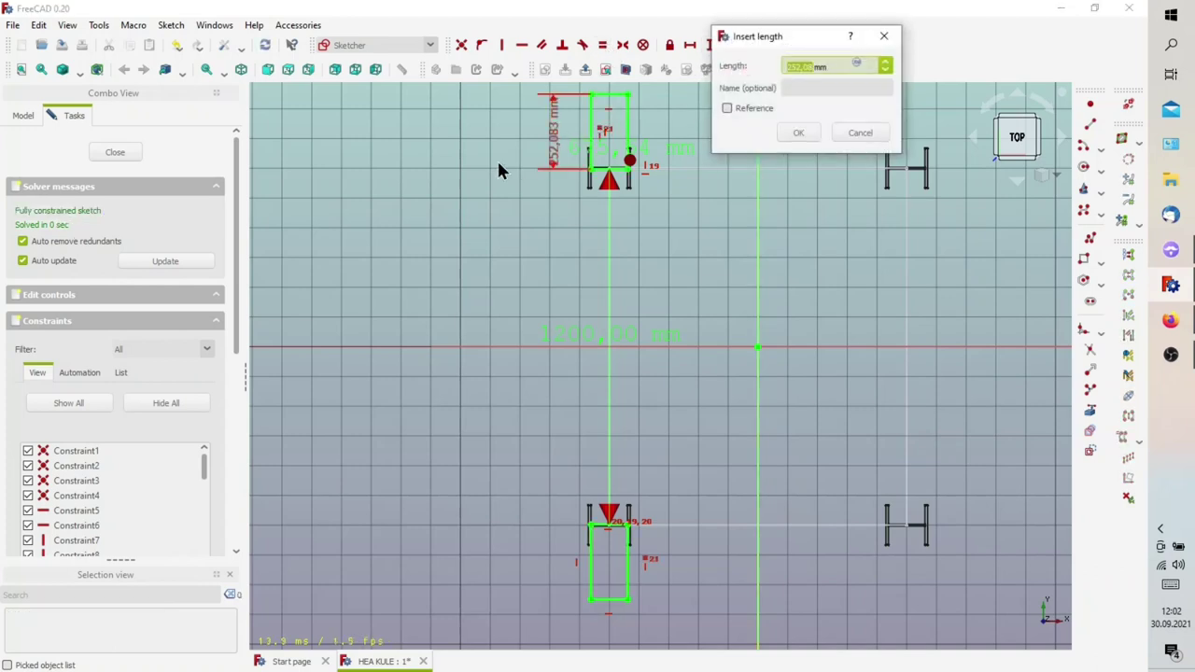
text(0)
key(Return)
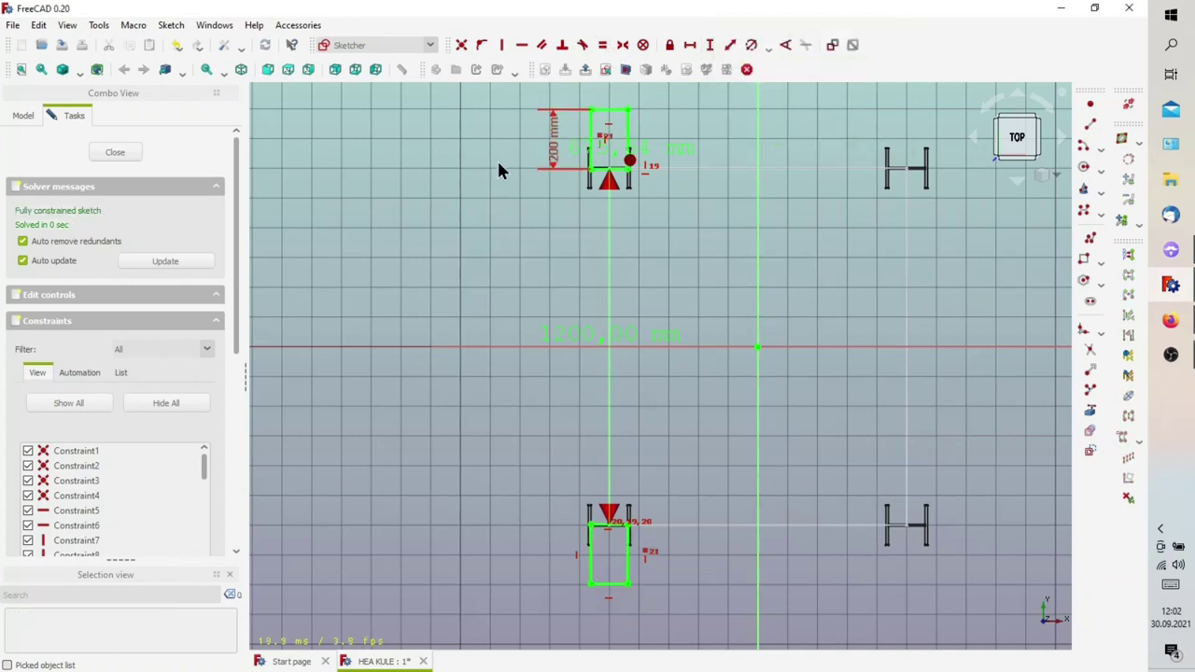
Close the sketch and switch to the Part workbench with the tower upright
click(113, 153)
middle_drag(550, 312, 538, 254)
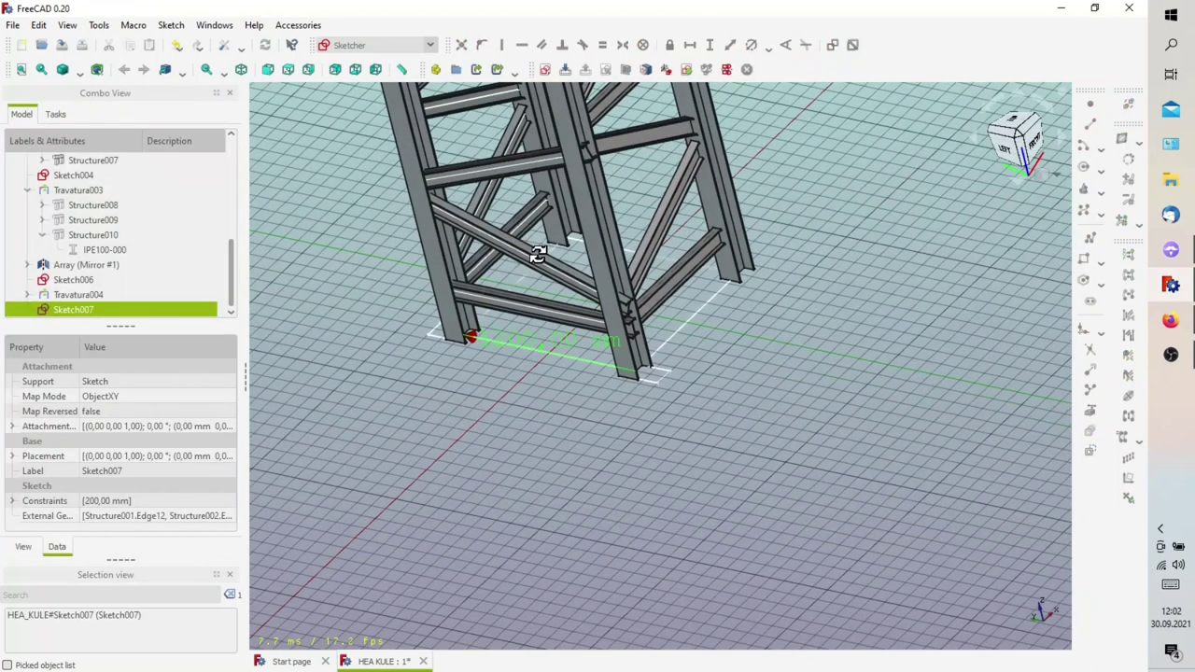
click(358, 43)
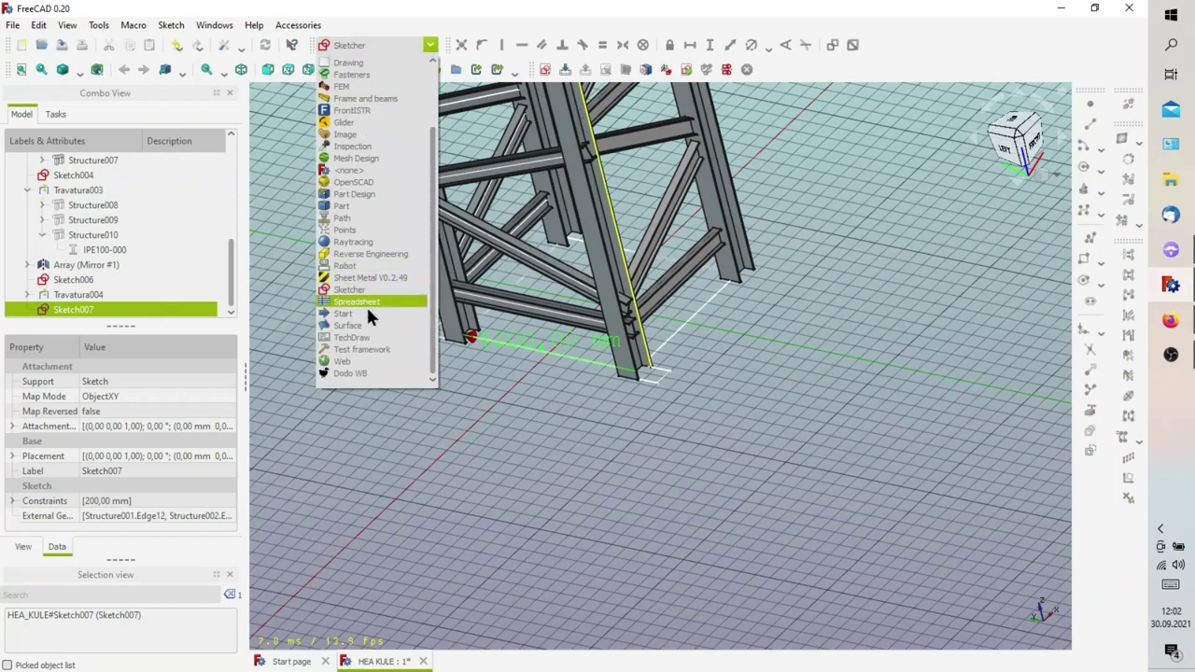
click(380, 205)
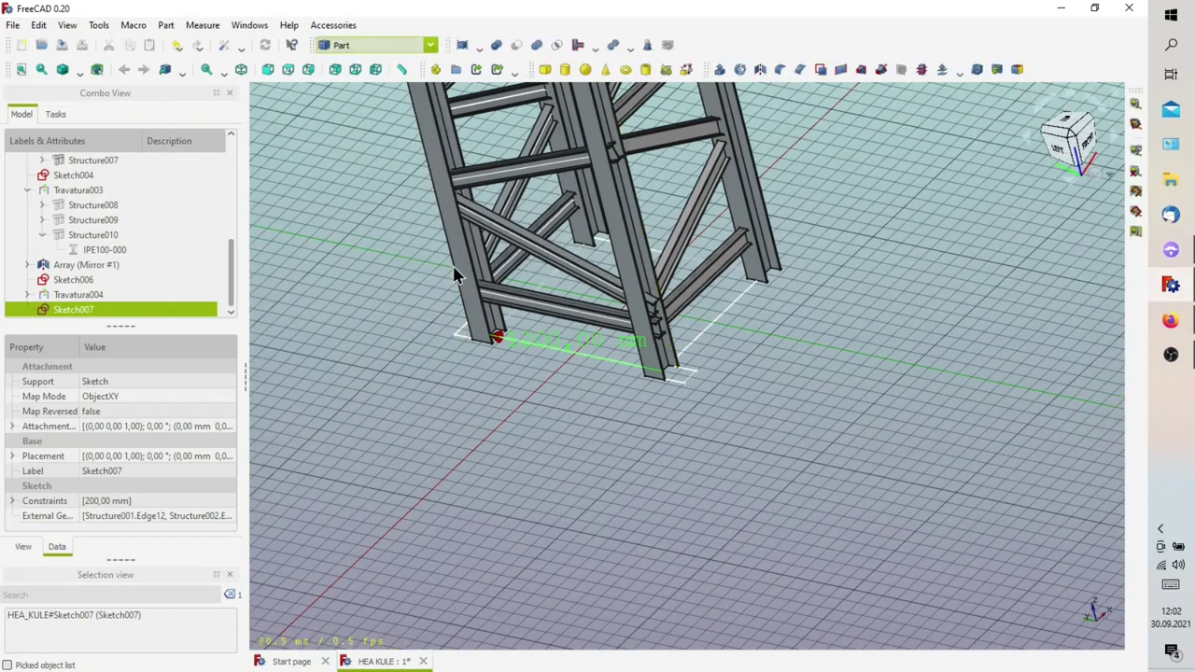
scroll(499, 304, down, 3)
scroll(500, 303, down, 2)
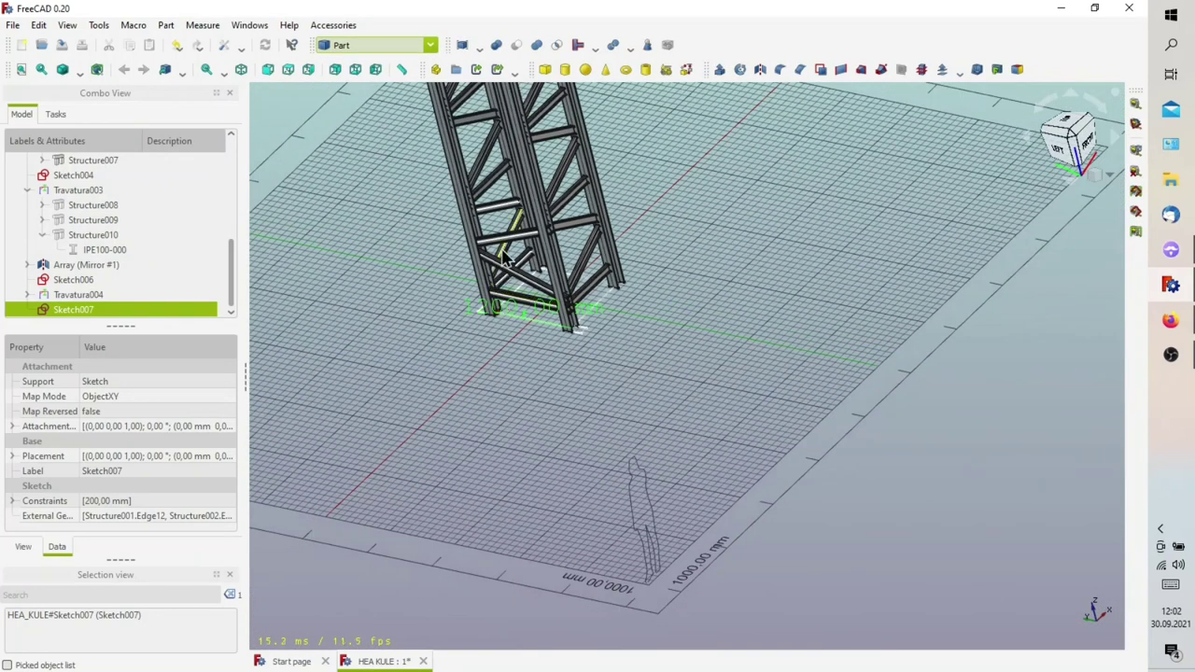
middle_drag(504, 254, 551, 231)
scroll(551, 232, up, 2)
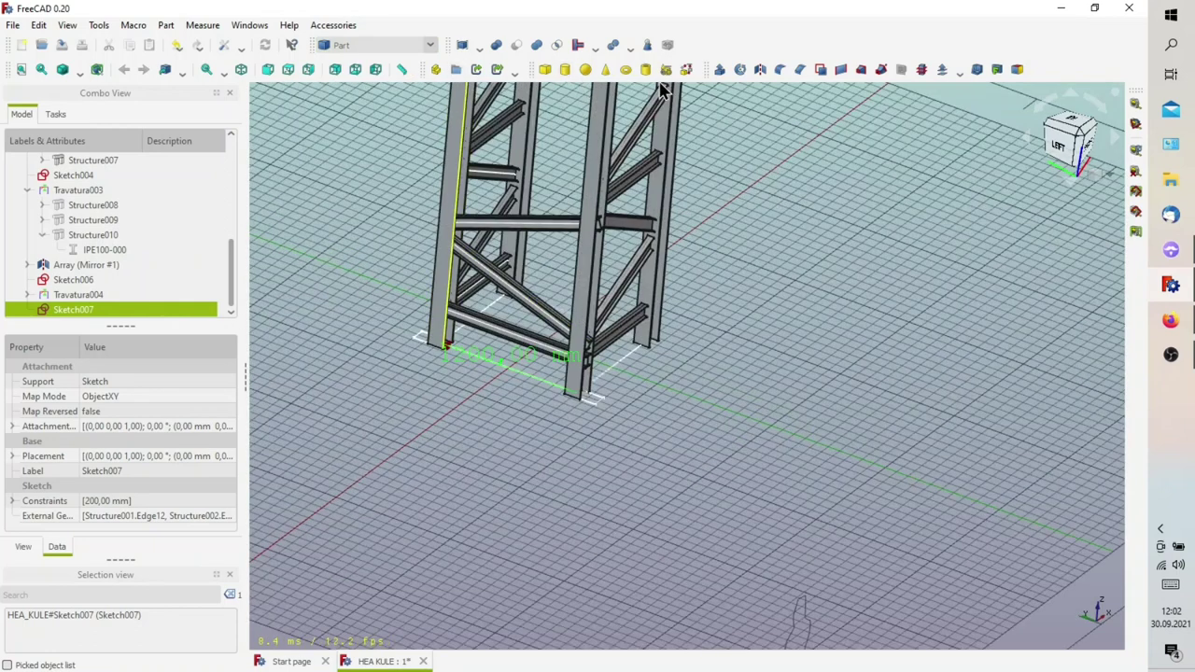
Extrude Sketch007 1600 mm upward into solid blocks
click(719, 71)
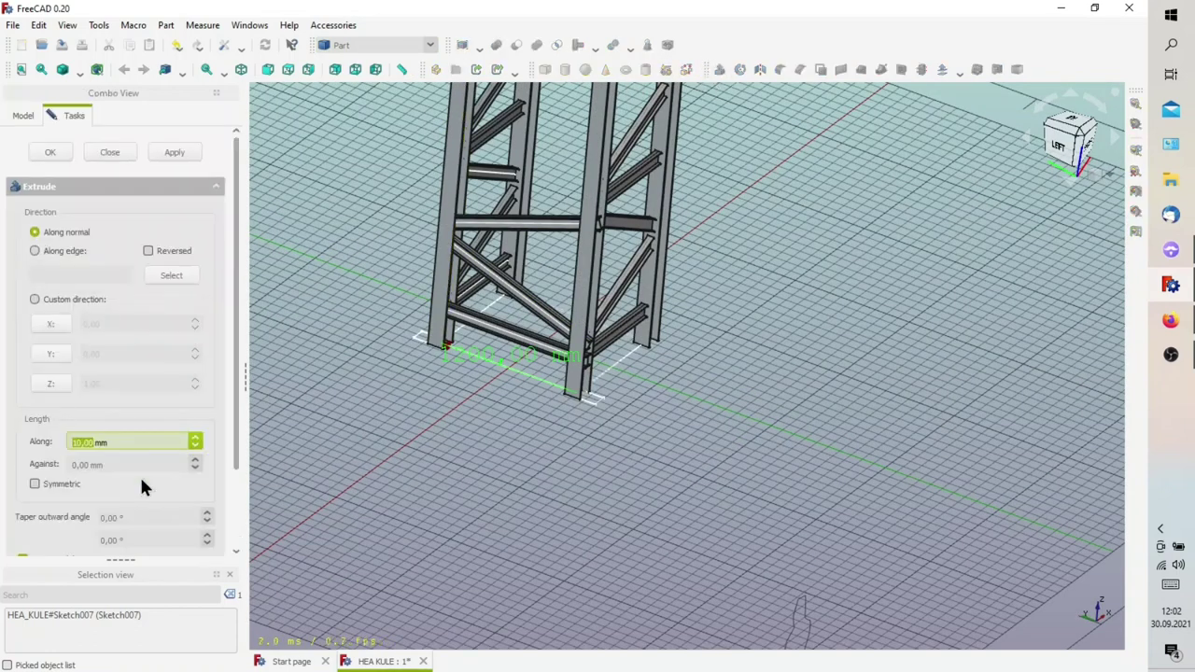
text(1600)
click(170, 152)
middle_drag(419, 175, 469, 187)
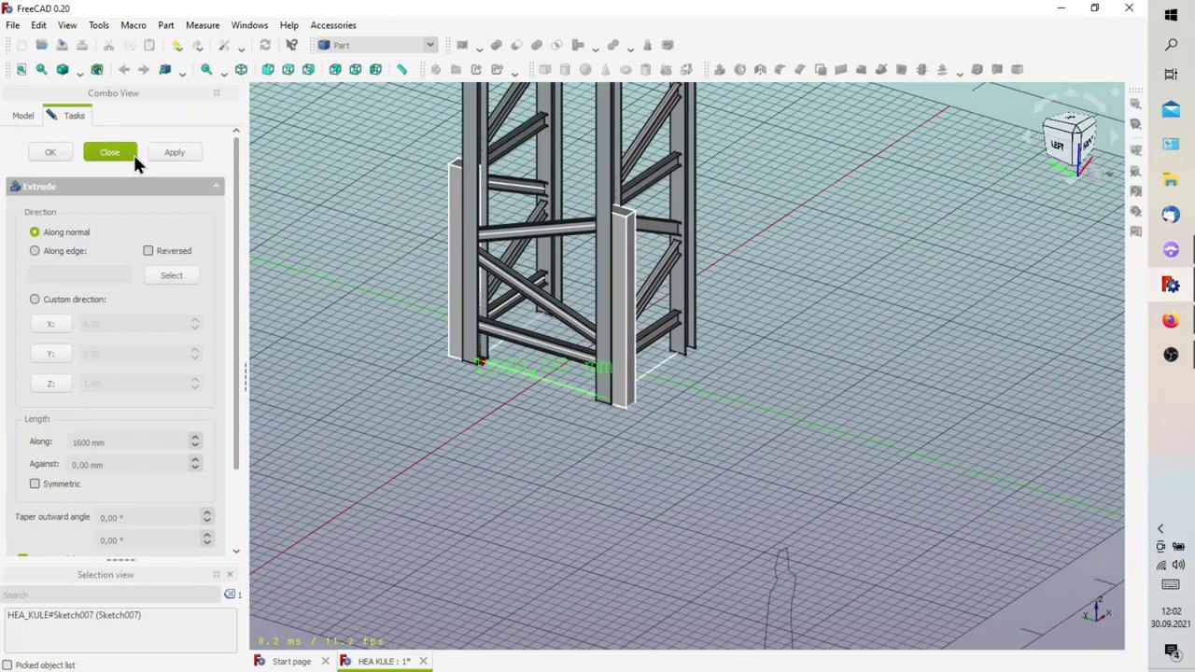
click(110, 152)
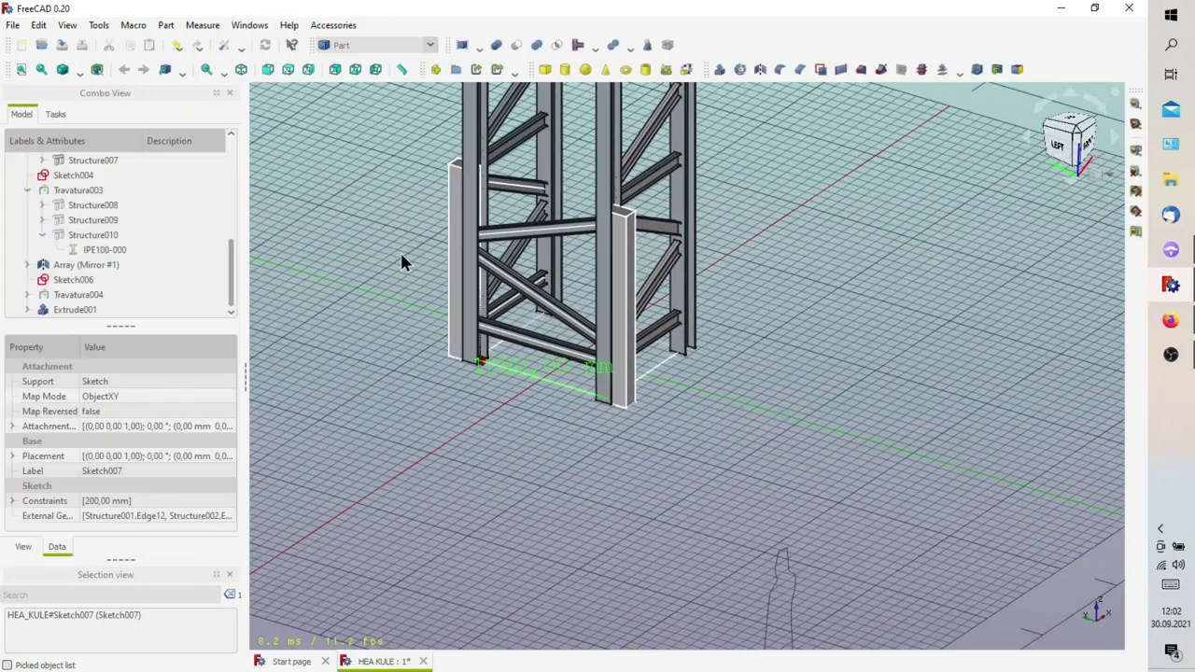
Combine the upper horizontal, diagonal and lower horizontal braces into Compound001
scroll(564, 252, up, 2)
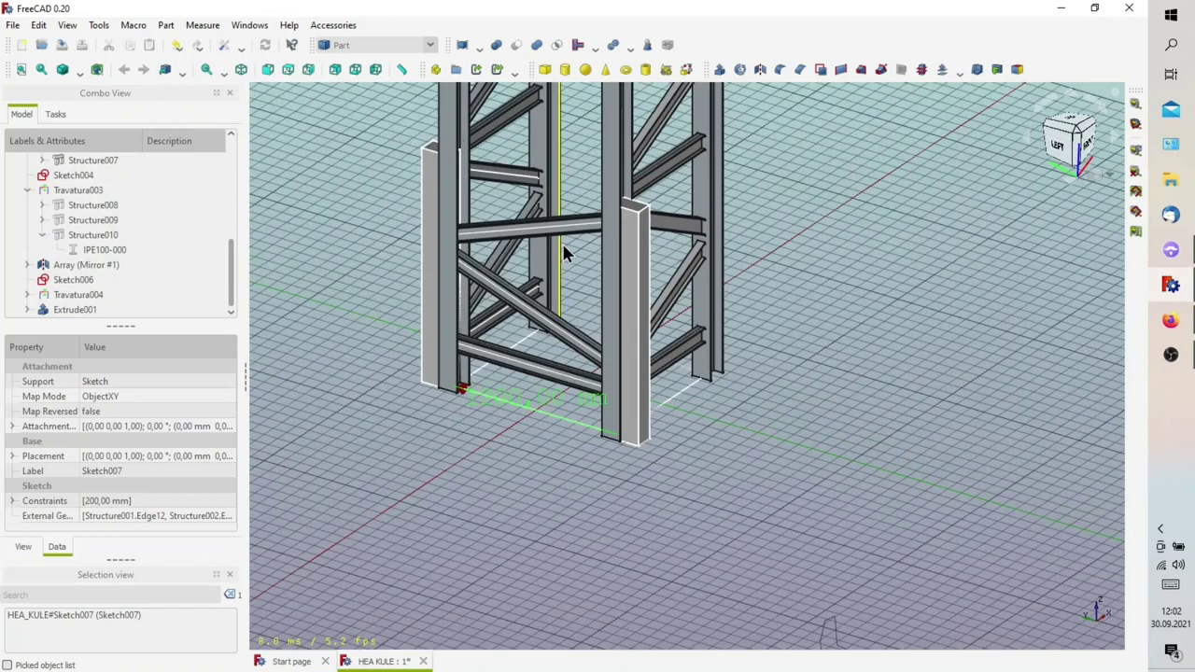
scroll(565, 252, up, 2)
click(565, 224)
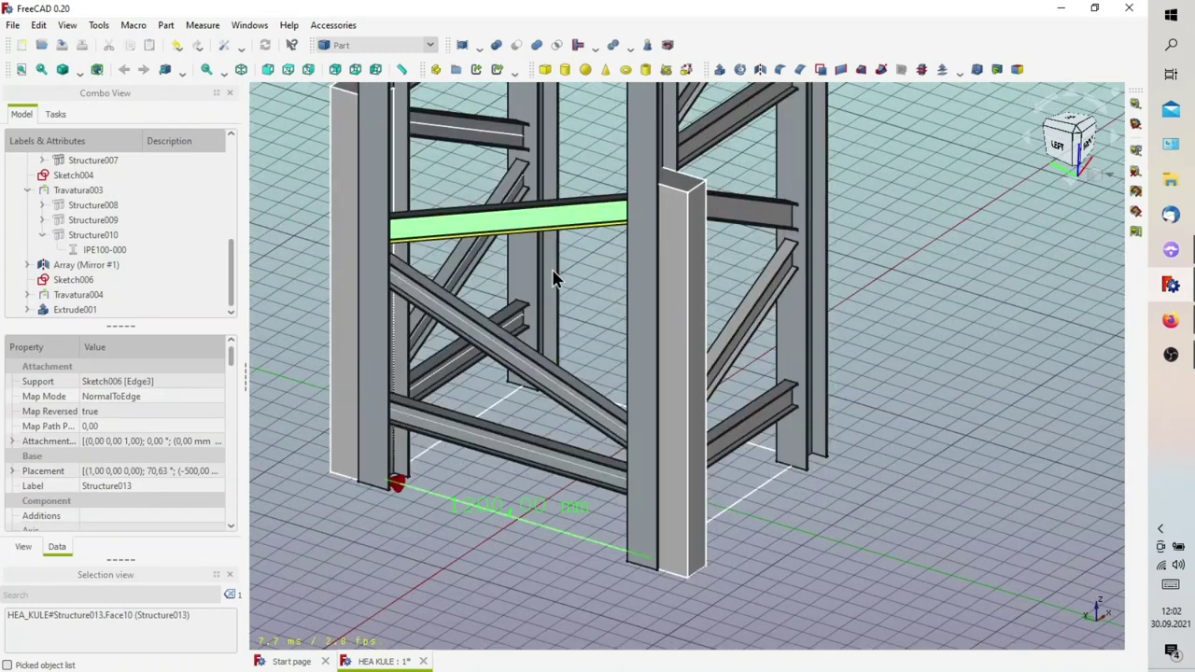
ctrl+click(525, 378)
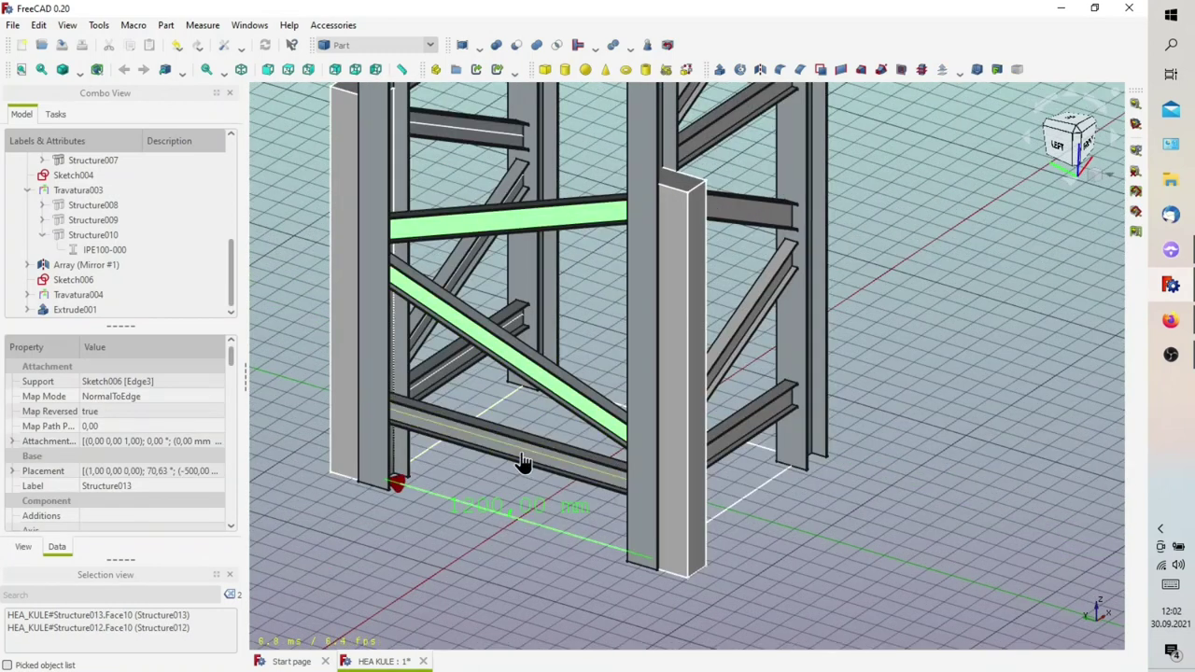
ctrl+click(523, 464)
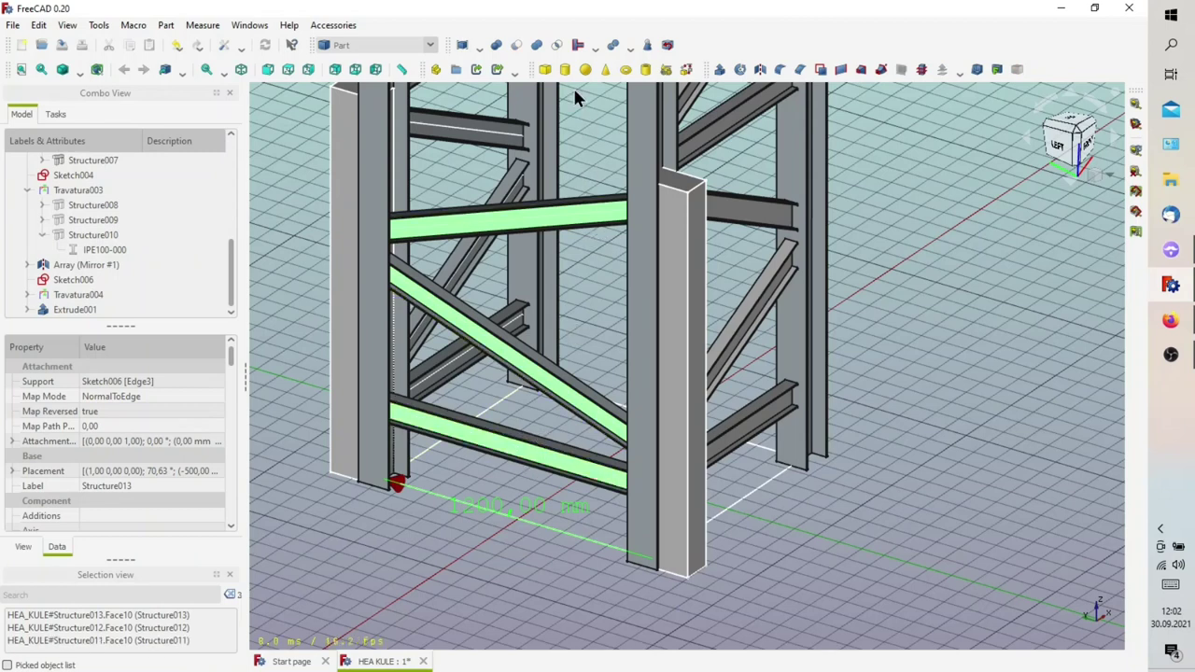
click(463, 45)
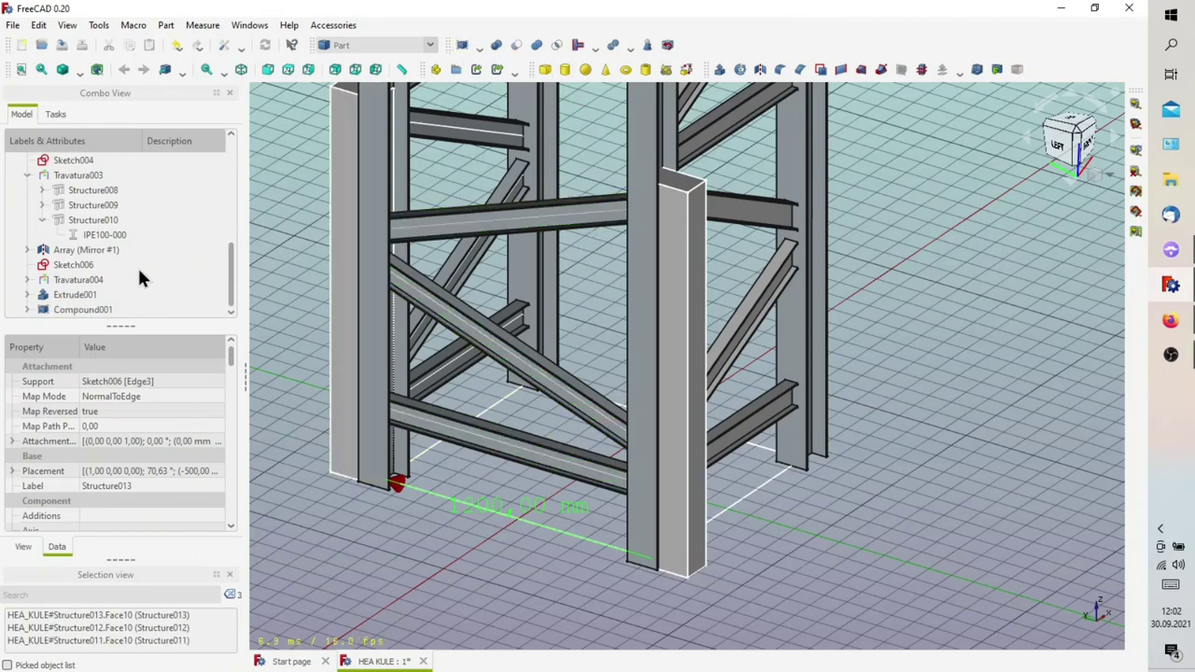
Cut Extrude001 out of Compound001 to trim the bracing
click(80, 313)
ctrl+click(70, 293)
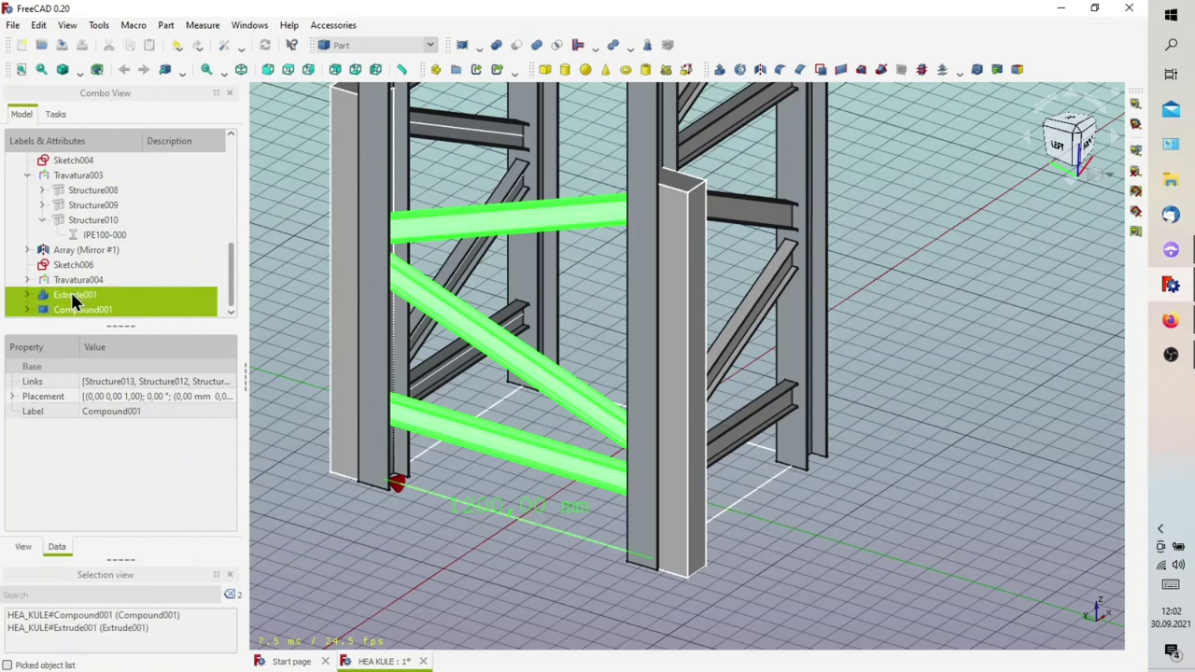
click(517, 45)
mouse_move(663, 267)
middle_down()
mouse_move(641, 286)
mouse_move(663, 265)
mouse_move(613, 242)
mouse_move(560, 280)
mouse_move(665, 274)
middle_up()
scroll(641, 286, down, 3)
scroll(614, 243, up, 2)
scroll(613, 242, up, 2)
scroll(613, 243, down, 2)
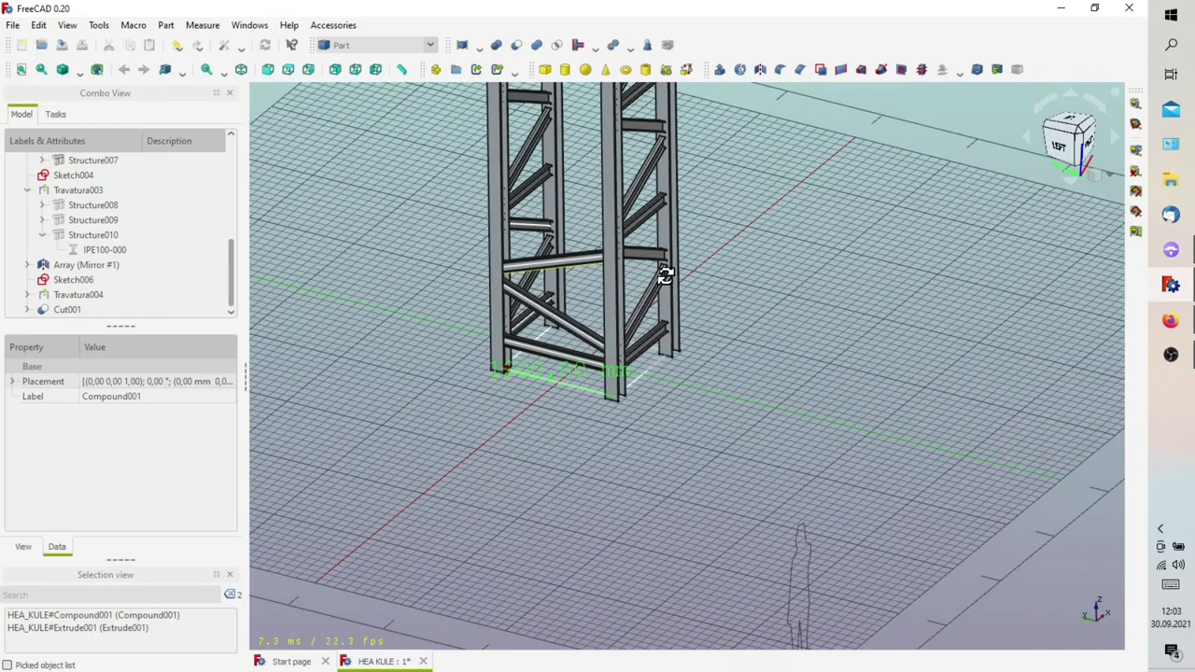
Expand Array (Mirror #1) to check the inner Array's count and spacing, then open the workbench list
middle_drag(664, 274, 457, 289)
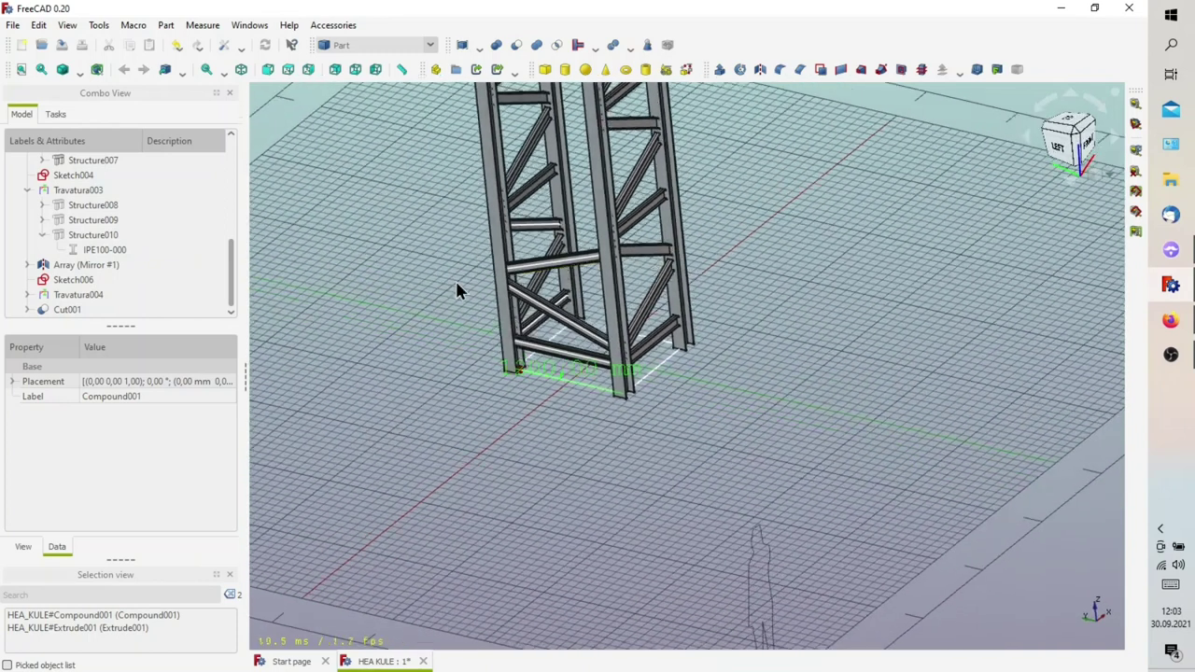
click(28, 265)
click(73, 282)
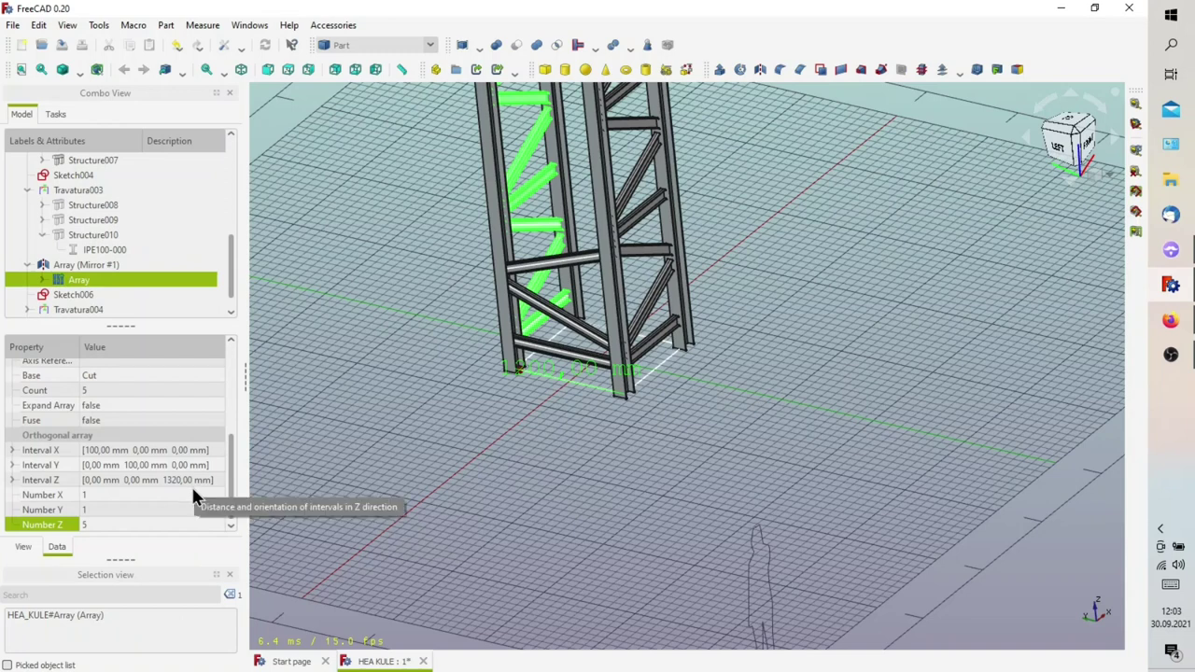
click(318, 369)
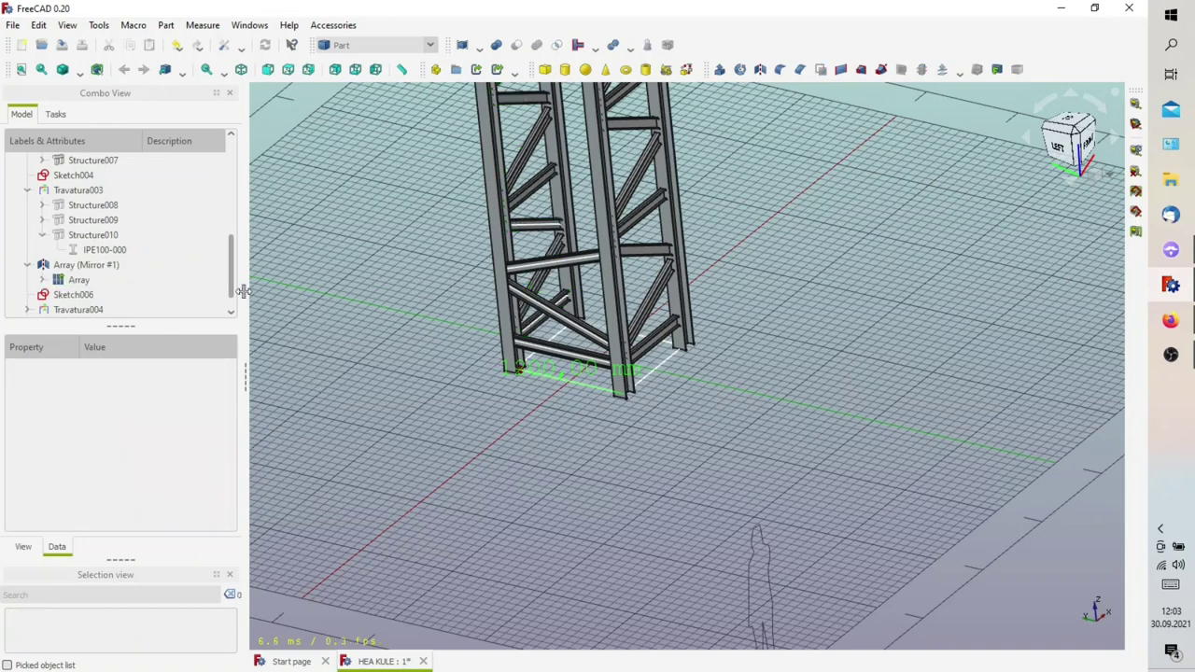
click(386, 43)
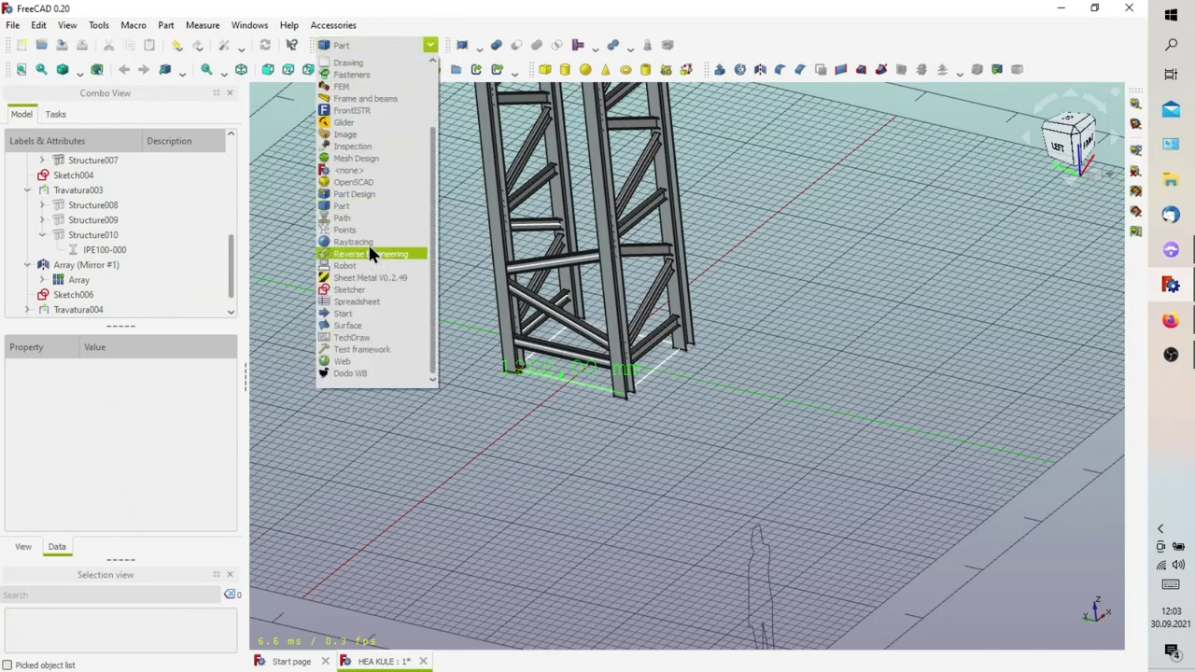
scroll(358, 166, up, 2)
Switch to Draft and align the working plane to a face of the left column
click(357, 118)
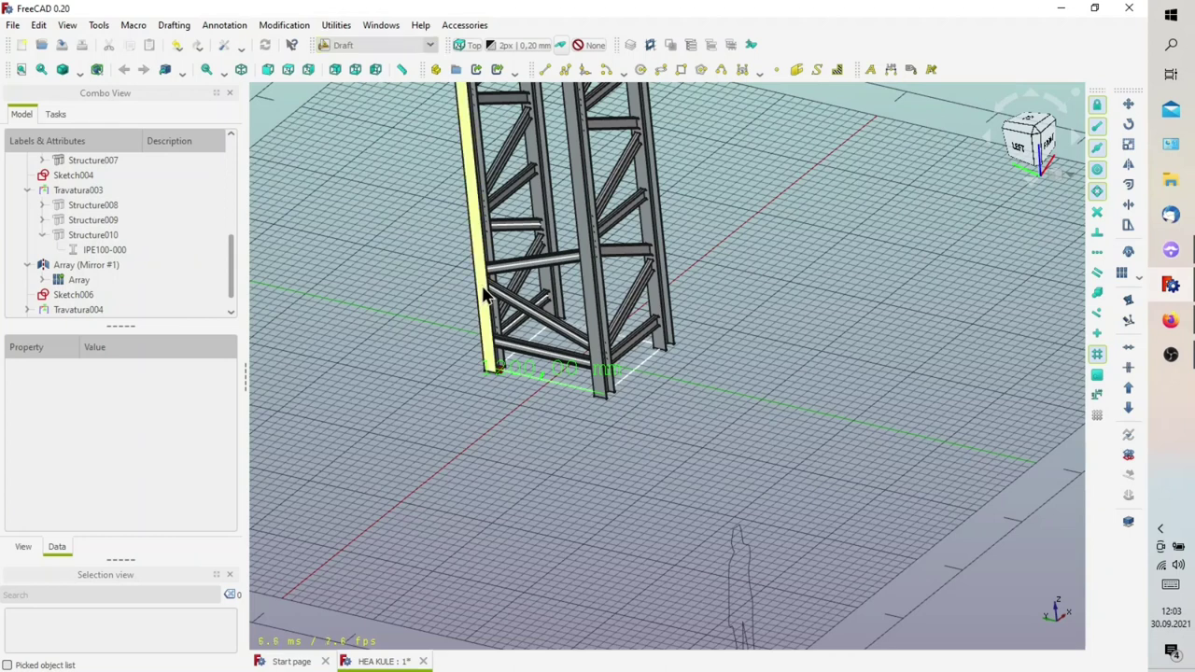
click(486, 292)
click(468, 45)
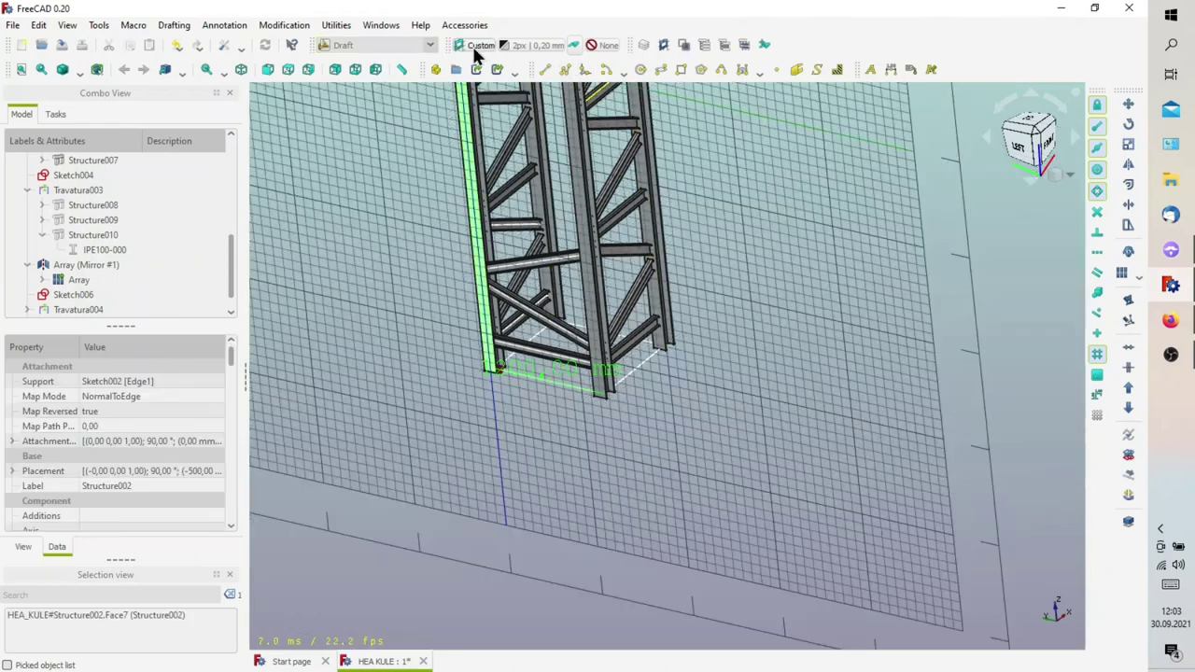
click(448, 259)
scroll(520, 368, up, 2)
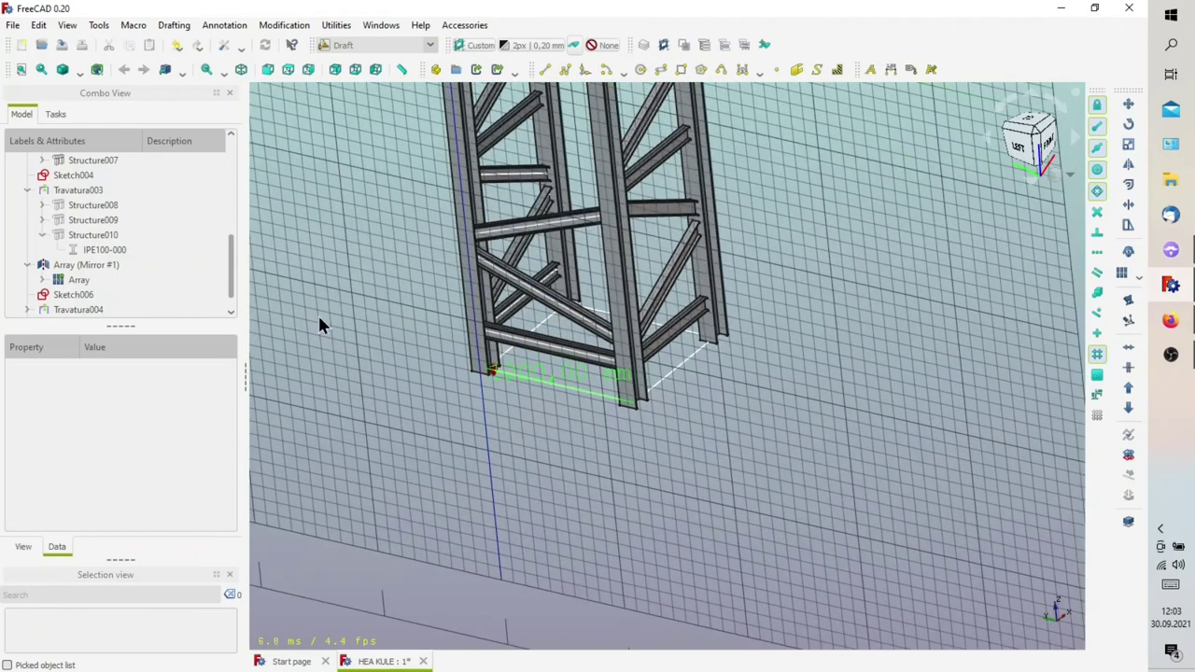
scroll(91, 295, down, 1)
Create an orthogonal array of Cut001 with X=1, Y=1, Z=5 and 1320 mm Z spacing
click(82, 312)
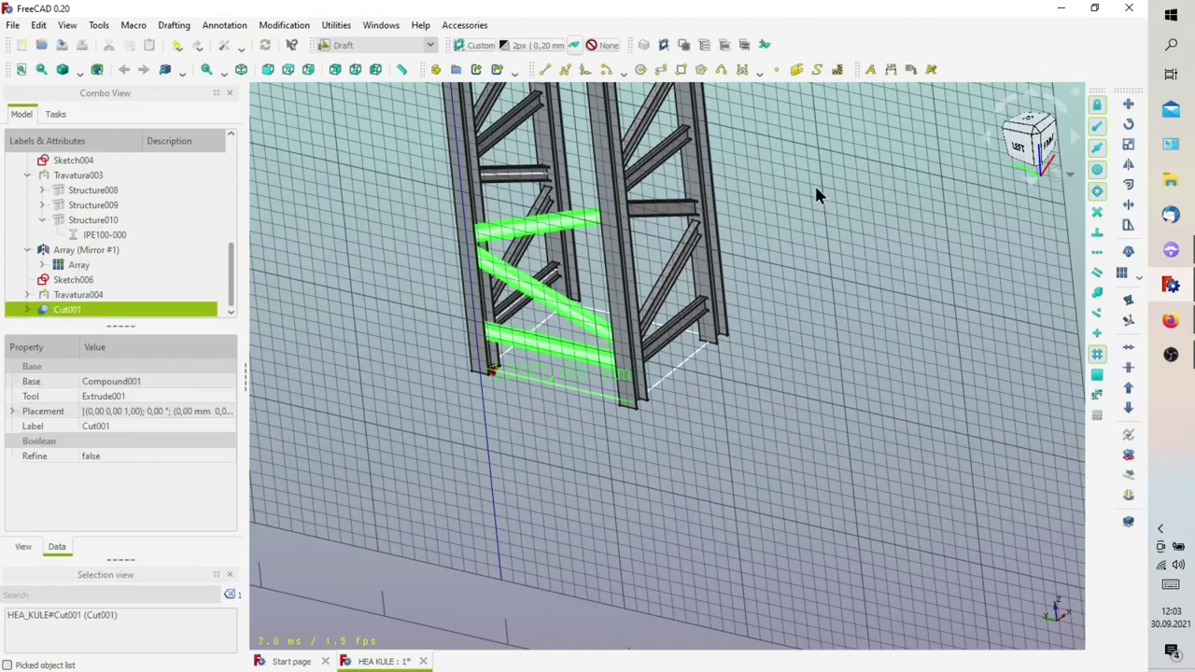
click(1122, 273)
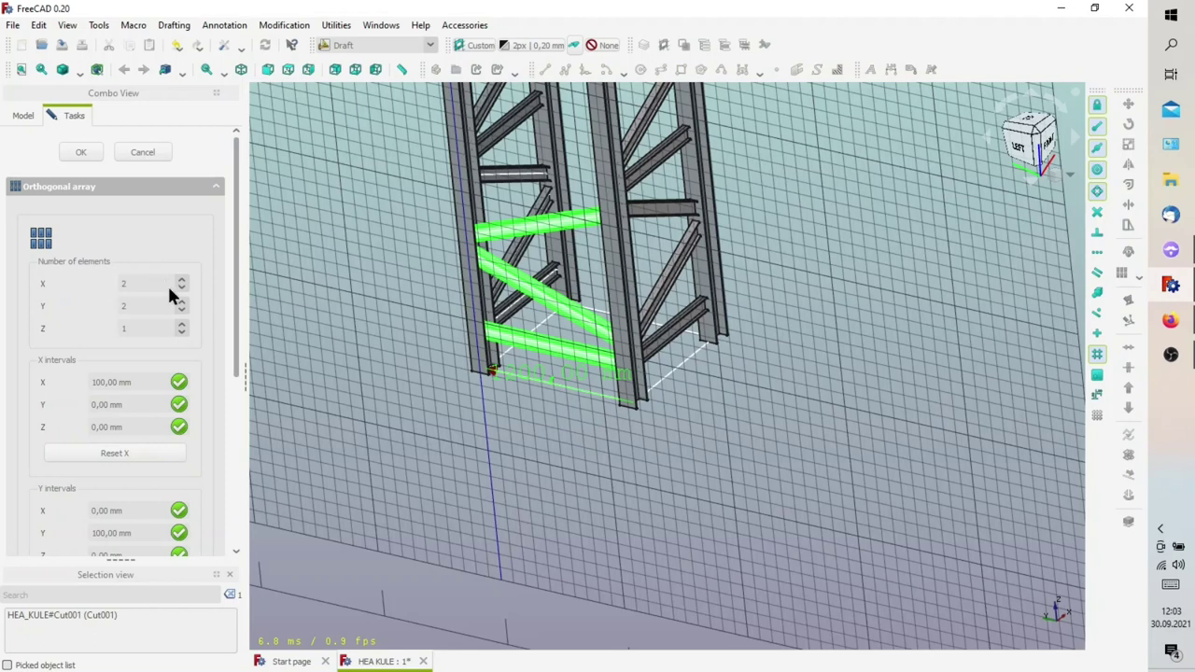
click(181, 289)
click(182, 311)
click(182, 333)
click(182, 325)
scroll(196, 471, down, 5)
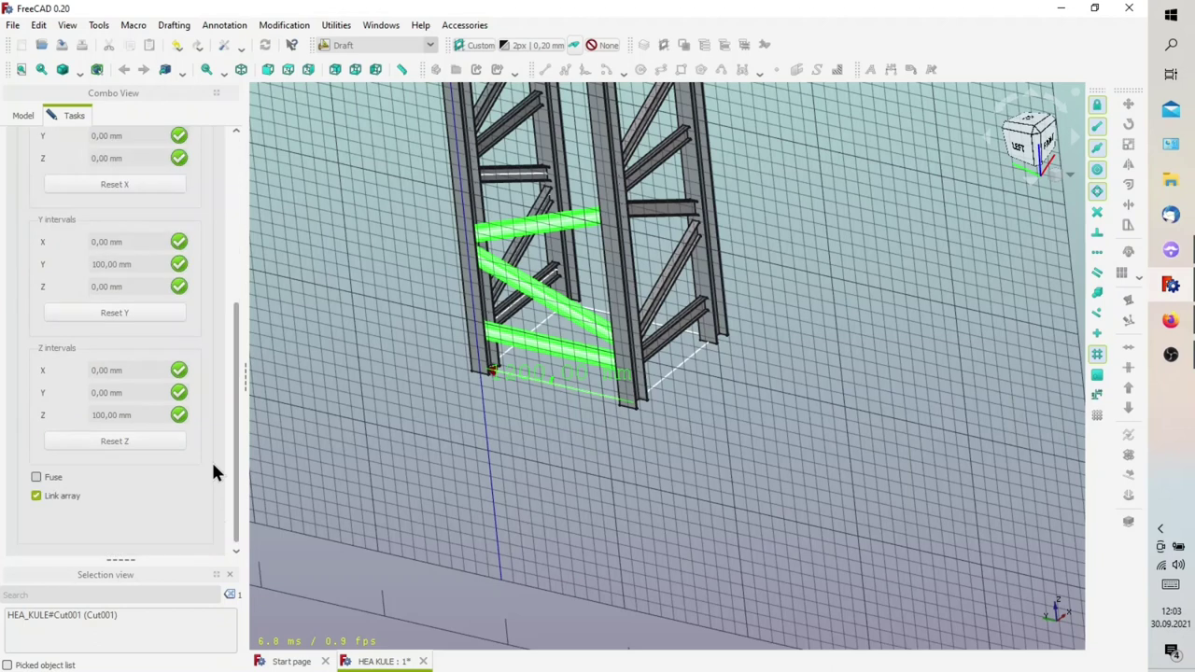
triple_click(138, 415)
text(1320)
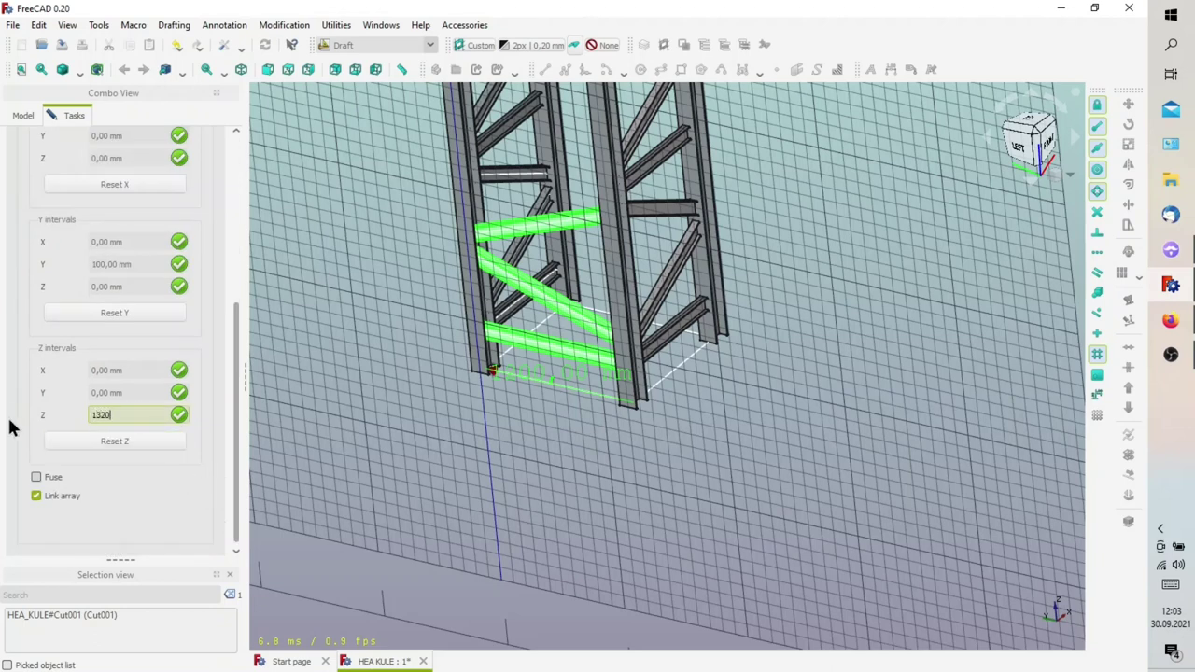
click(246, 328)
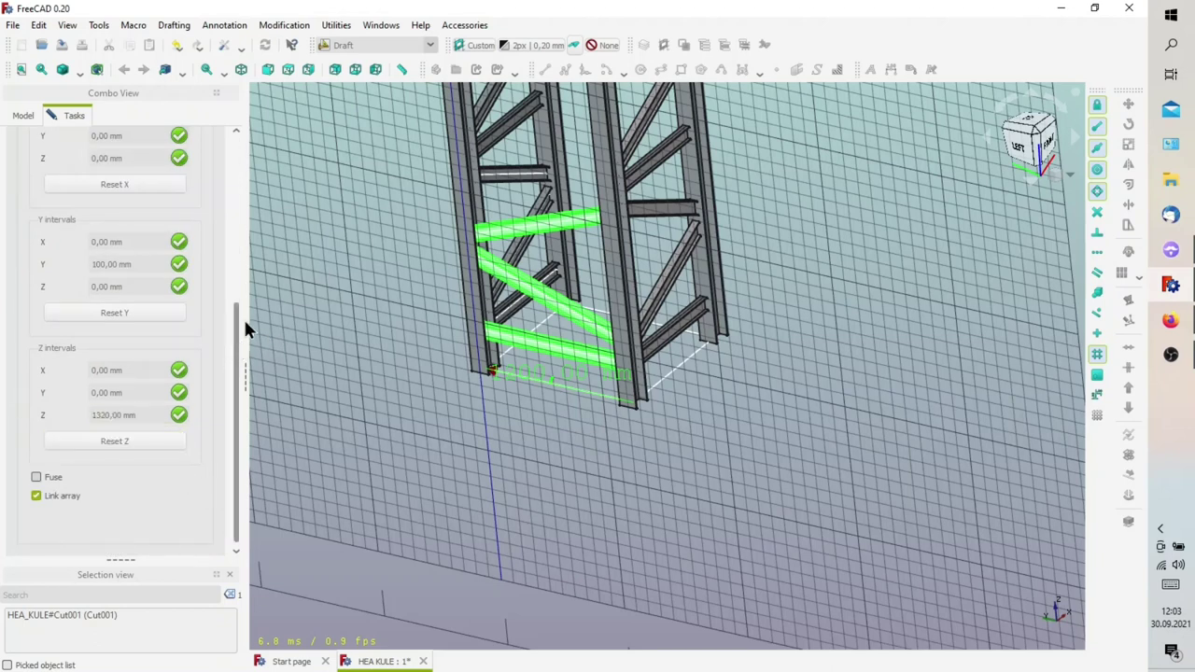
drag(245, 328, 250, 147)
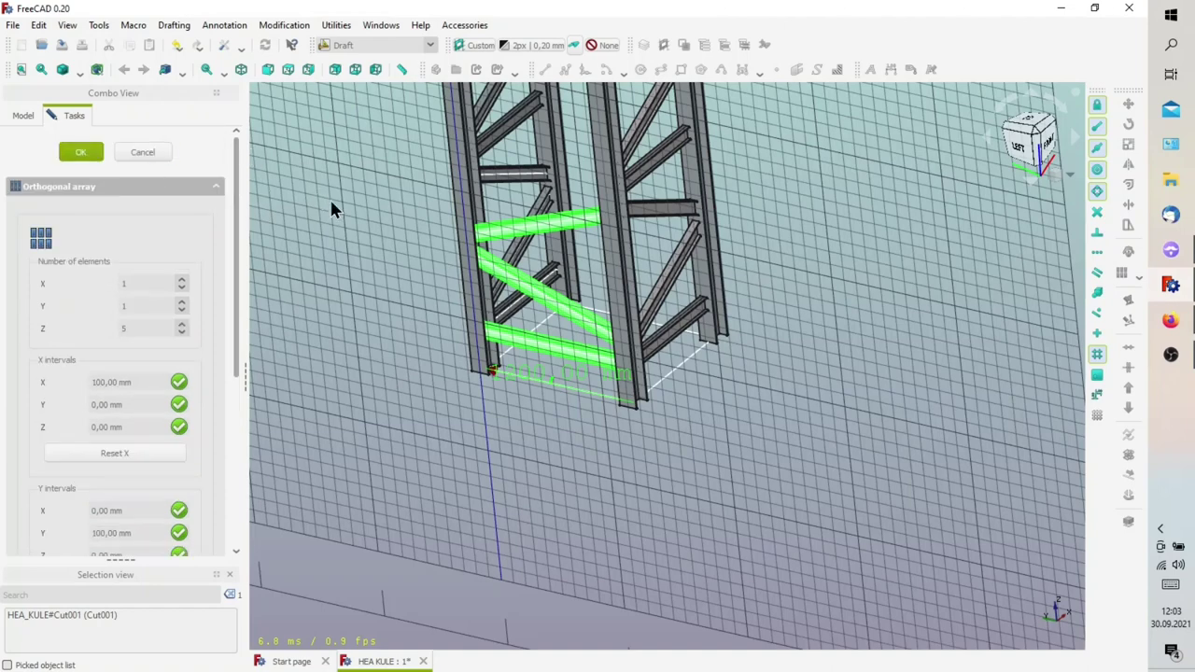
key(Return)
Orbit the tower upright and inspect one of the top frame beams
scroll(495, 318, down, 3)
scroll(537, 368, down, 3)
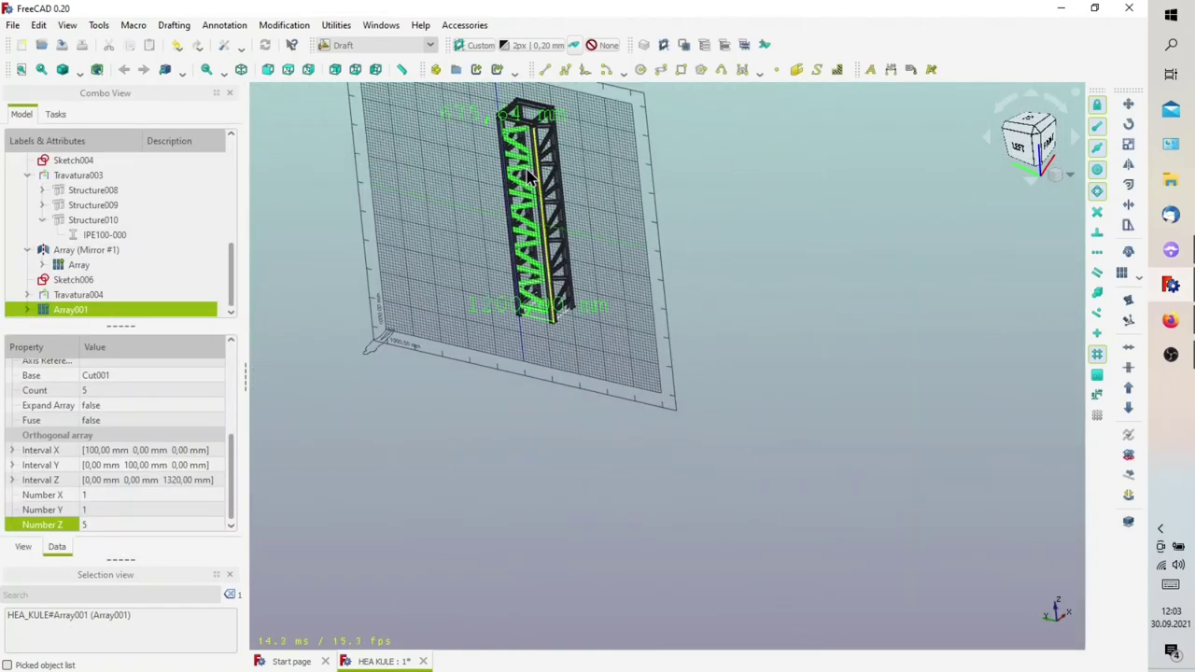
scroll(527, 177, up, 2)
scroll(514, 114, up, 2)
scroll(537, 140, up, 2)
scroll(544, 133, up, 2)
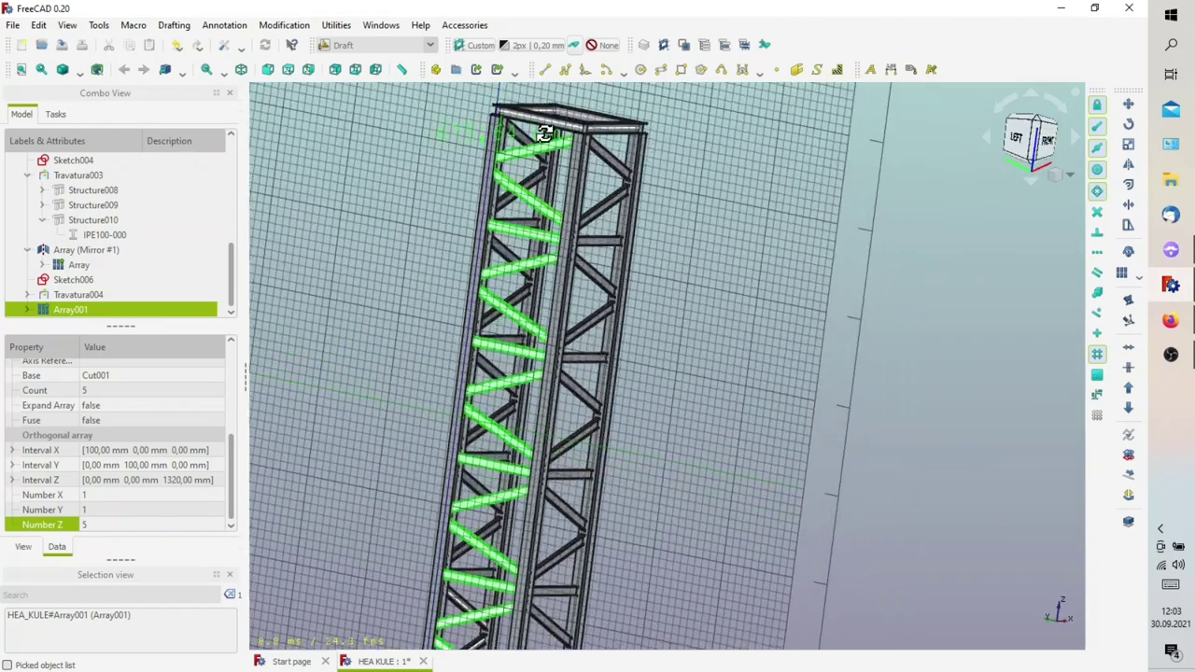
mouse_move(544, 133)
middle_down()
mouse_move(581, 258)
mouse_move(541, 222)
mouse_move(547, 187)
middle_up()
click(434, 231)
scroll(523, 224, down, 3)
scroll(547, 187, up, 3)
scroll(579, 238, up, 2)
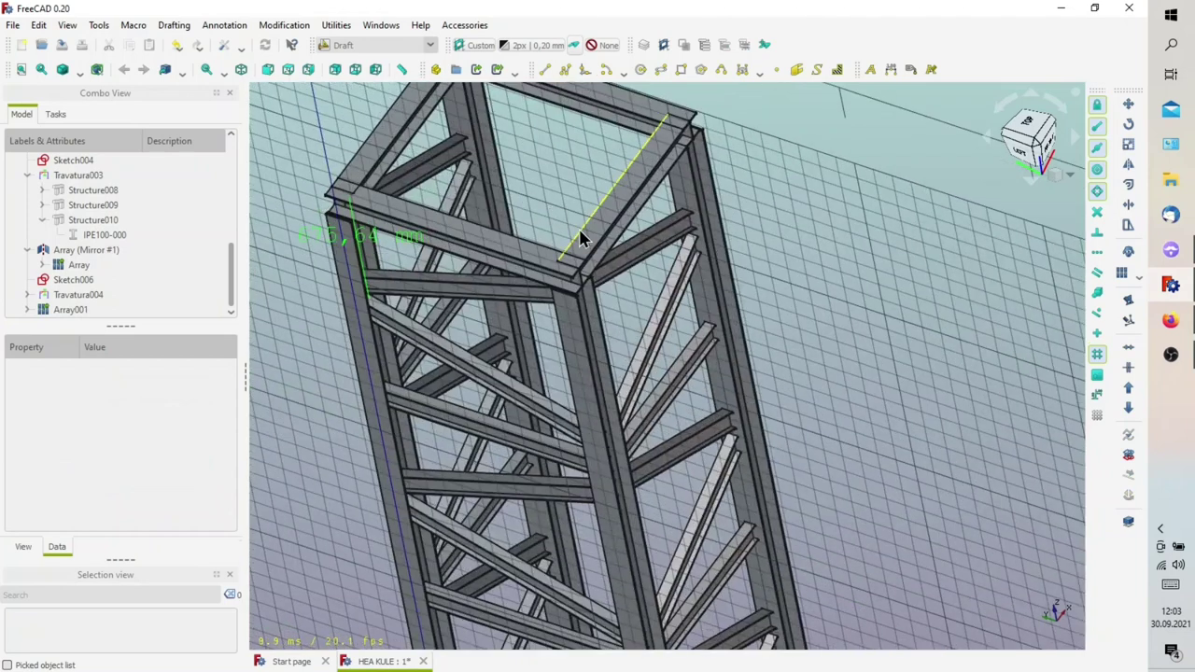
click(588, 247)
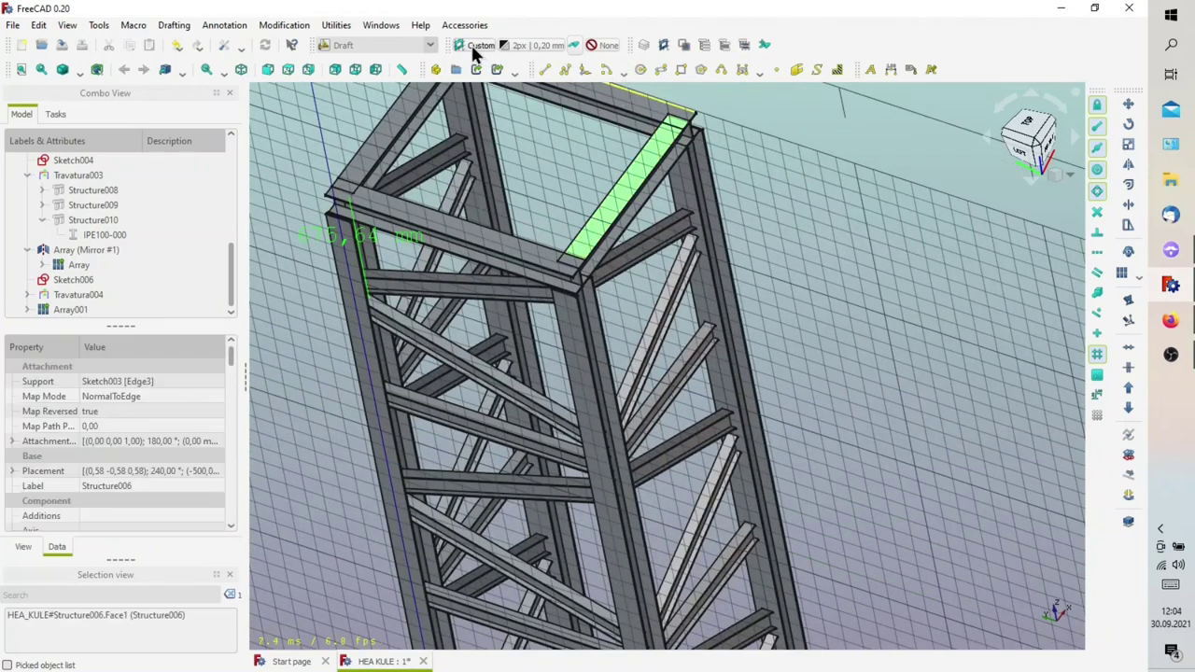
scroll(523, 233, down, 3)
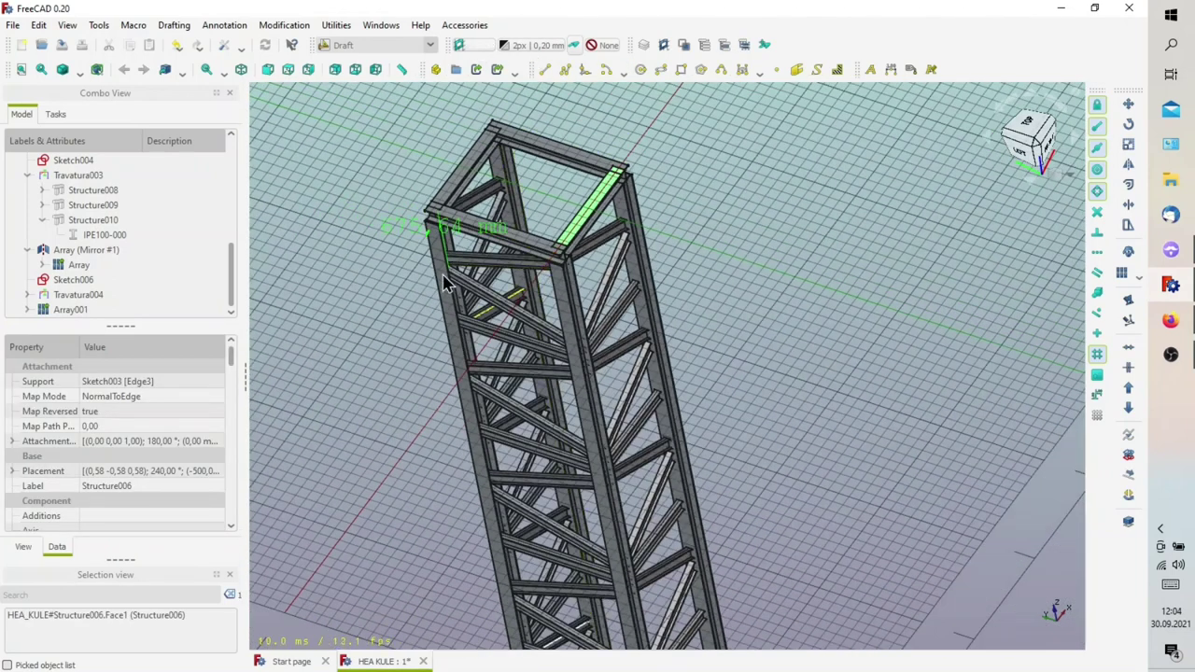
Select Array001 and switch to the Part workbench
click(61, 304)
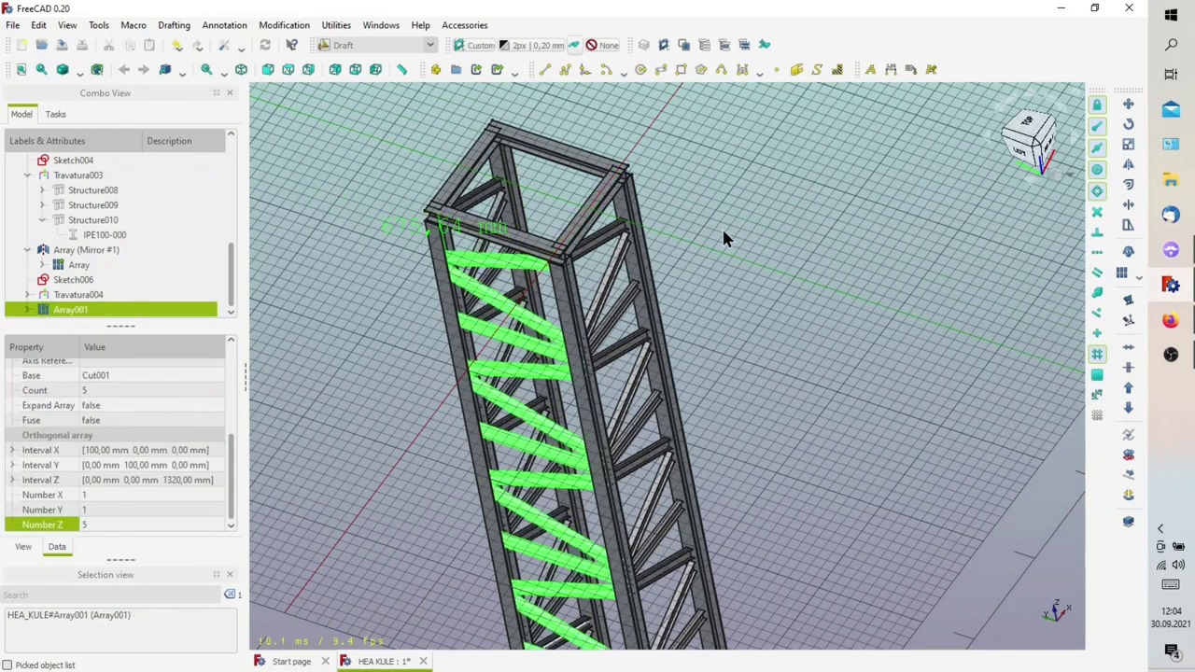
scroll(549, 148, up, 1)
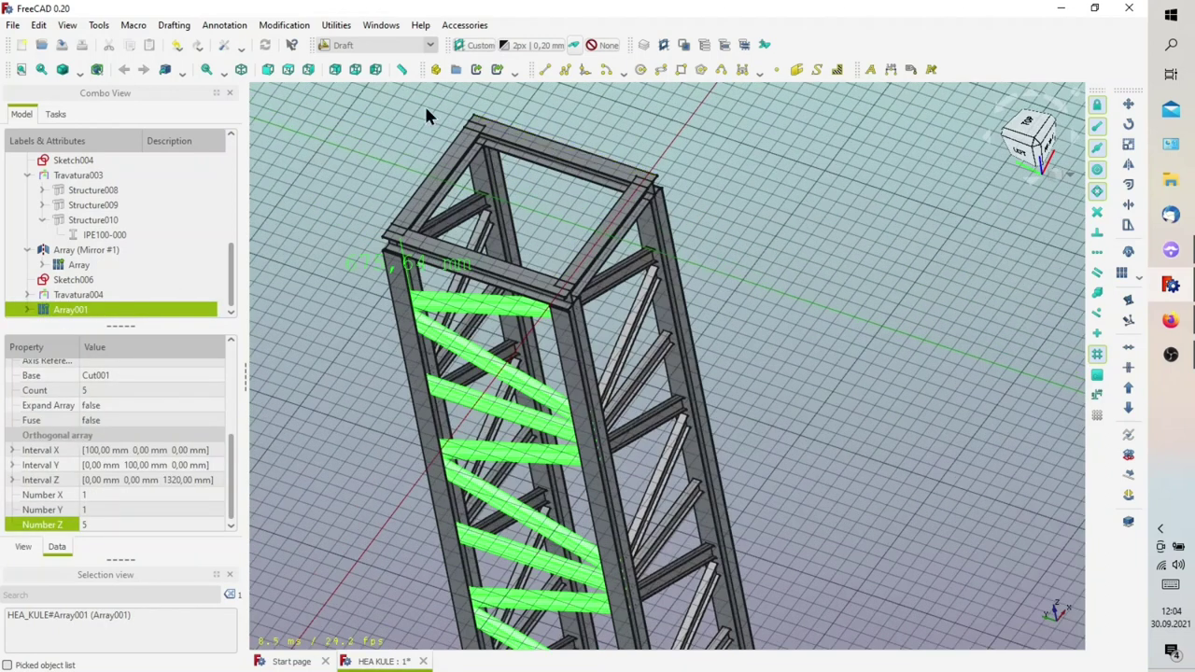
click(382, 51)
click(368, 277)
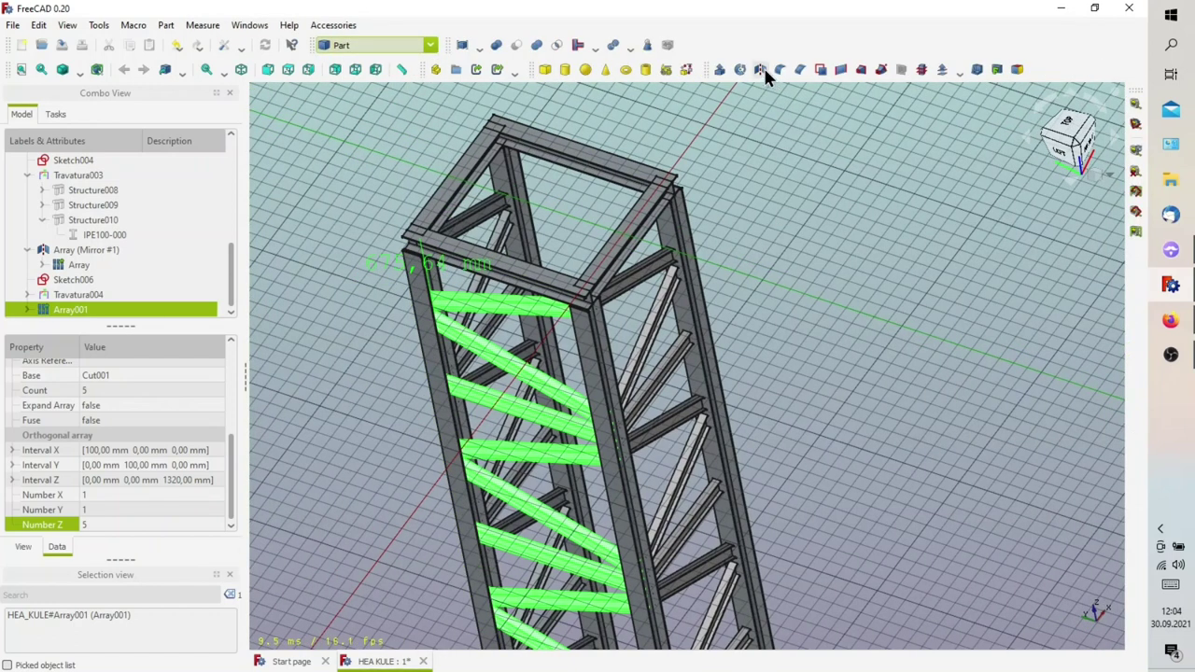
Mirror Array001 across the YZ plane
click(760, 70)
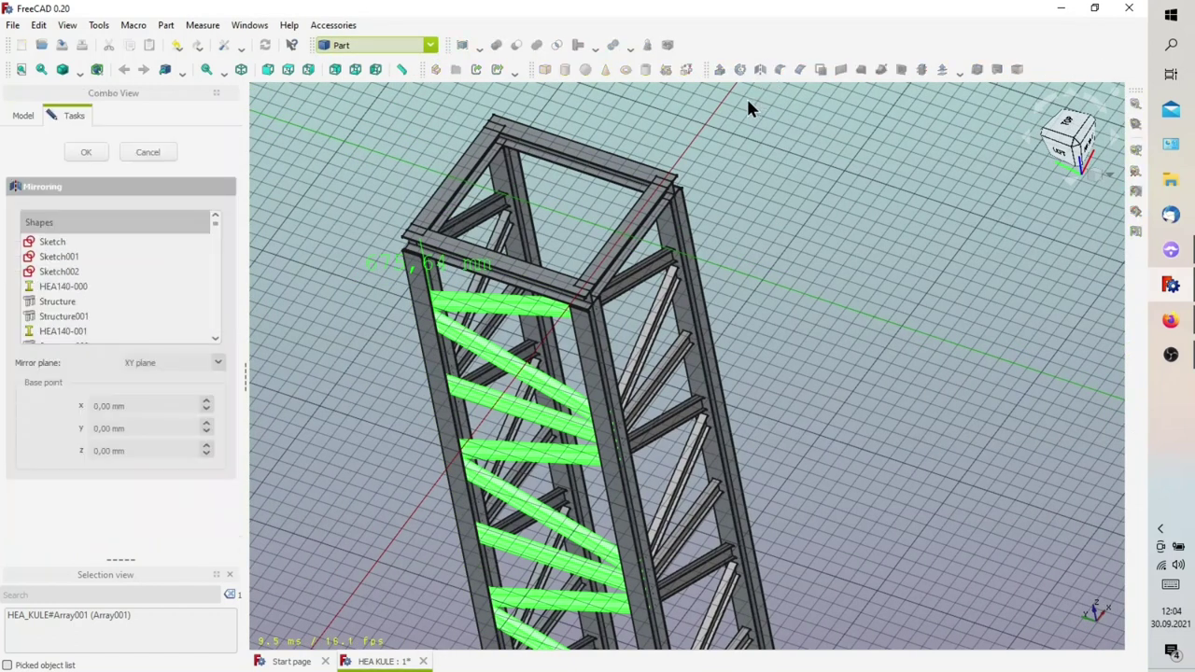
click(171, 362)
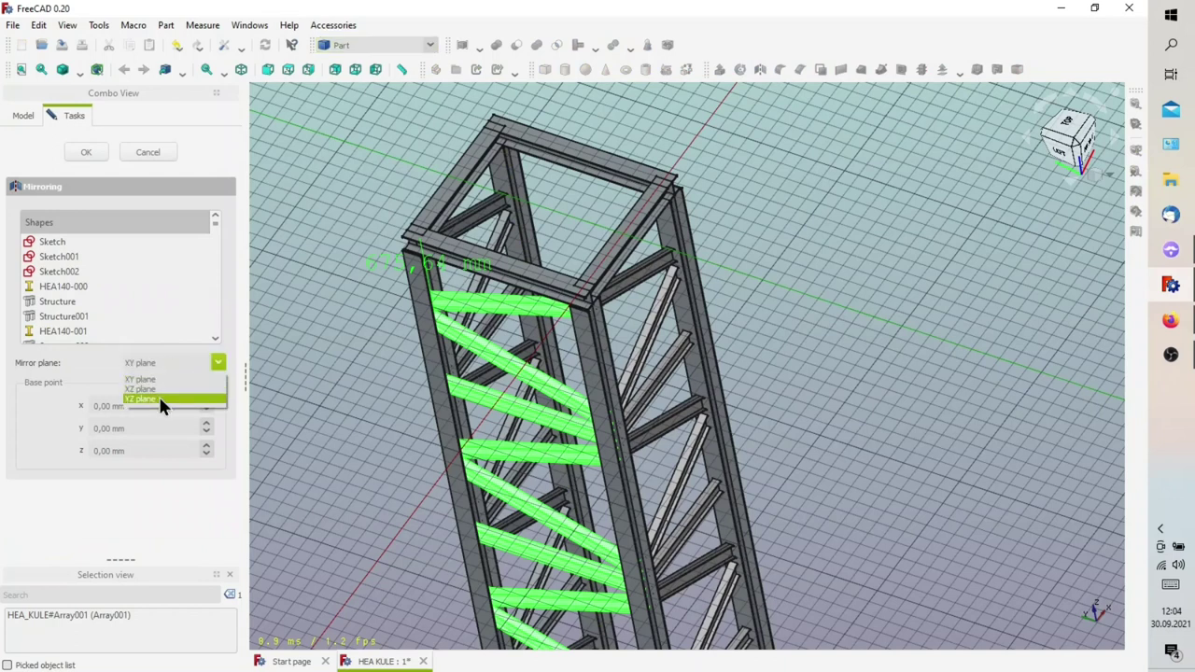
click(158, 399)
click(96, 157)
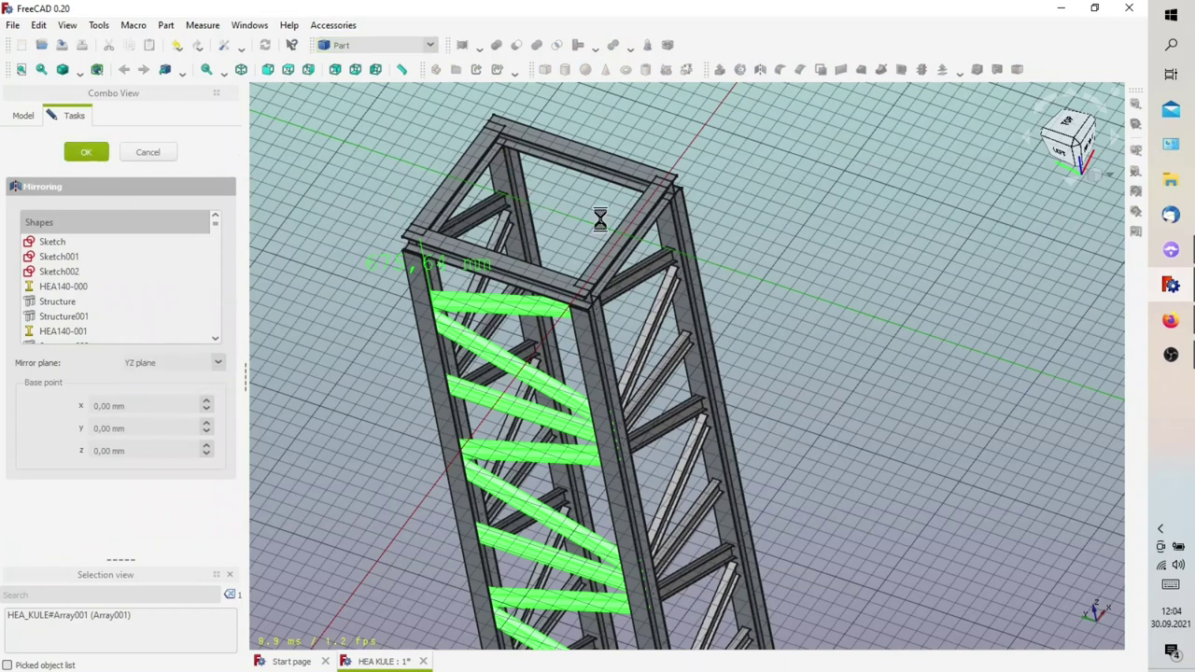
Orbit closer to the tower top and inspect a top frame beam on the left
scroll(624, 254, down, 3)
mouse_move(624, 254)
middle_down()
mouse_move(556, 223)
mouse_move(588, 251)
mouse_move(560, 234)
middle_up()
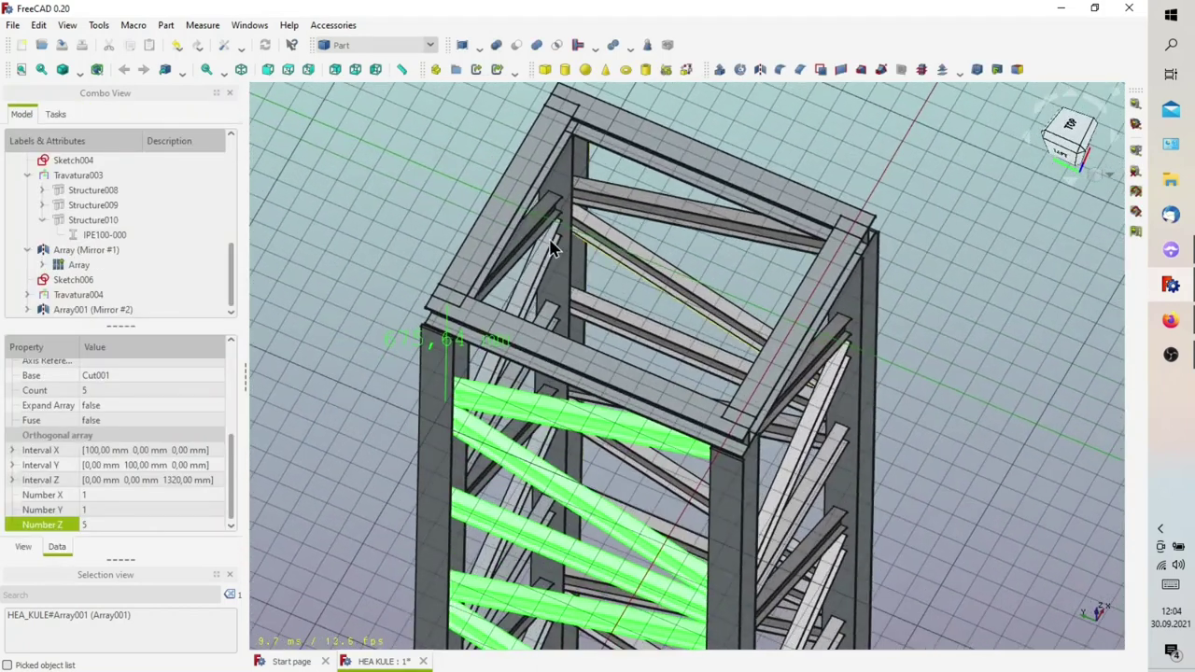
click(405, 189)
click(511, 200)
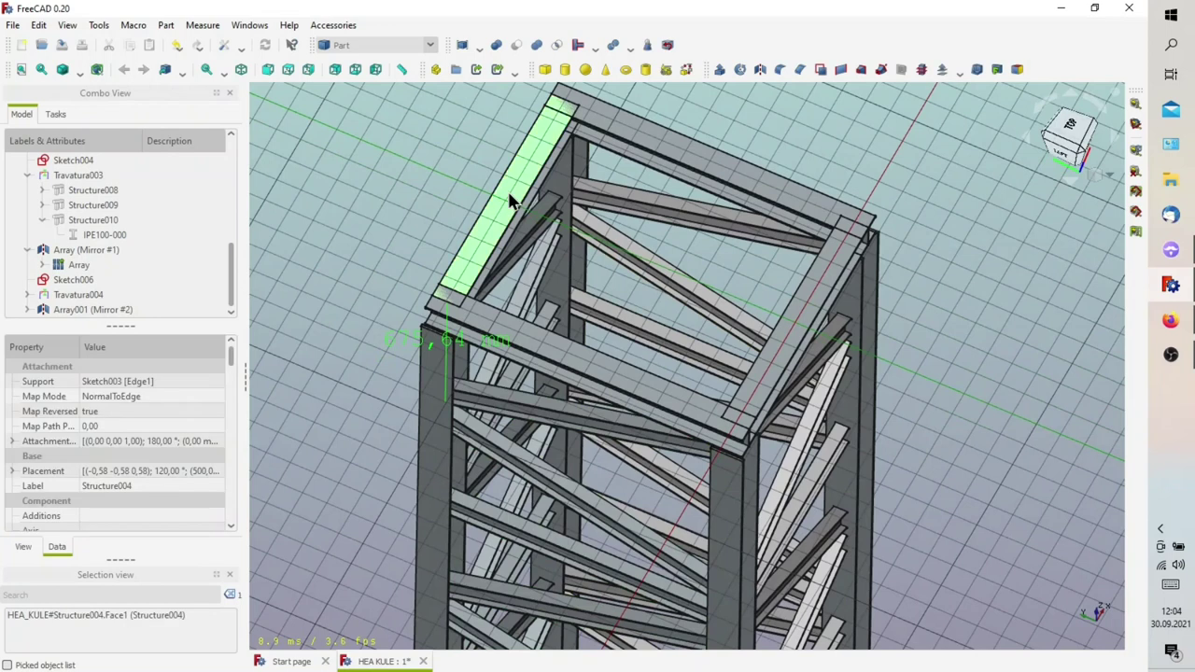
click(455, 160)
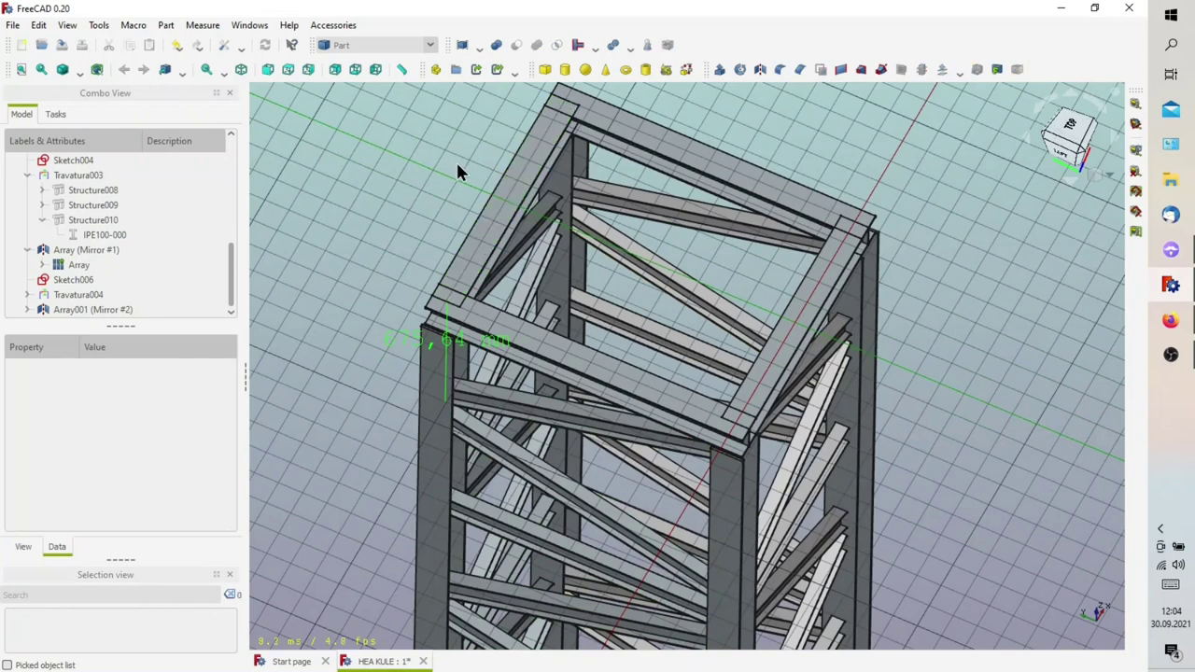
scroll(456, 171, down, 3)
scroll(494, 252, down, 3)
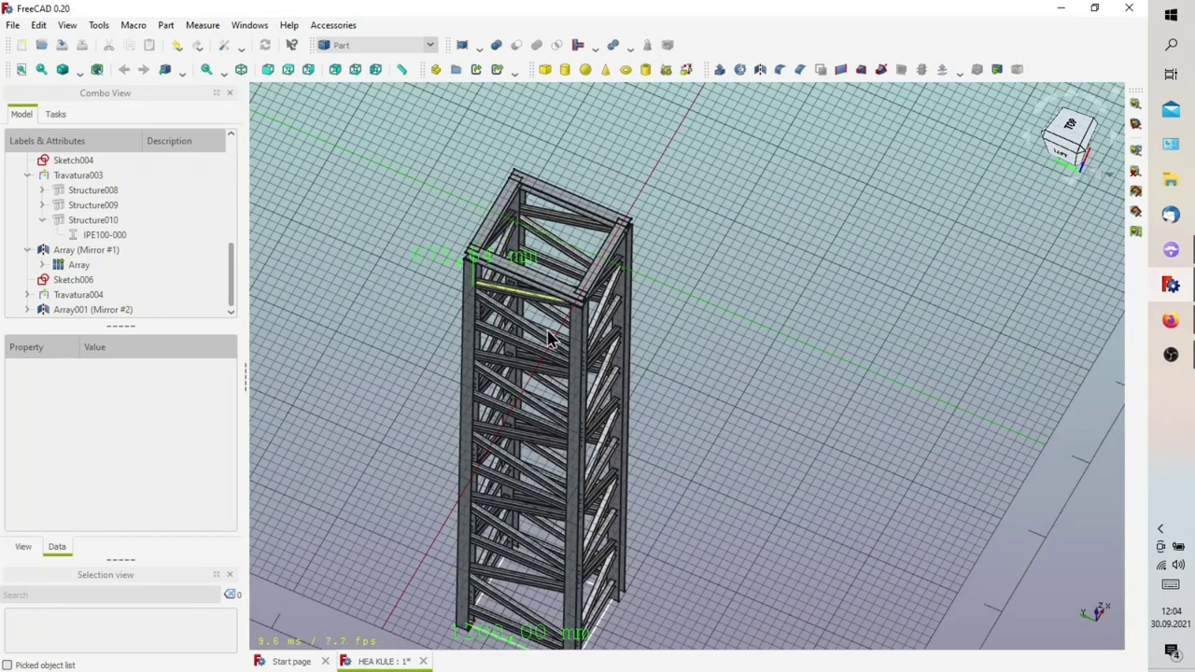
scroll(545, 529, up, 2)
scroll(543, 529, up, 3)
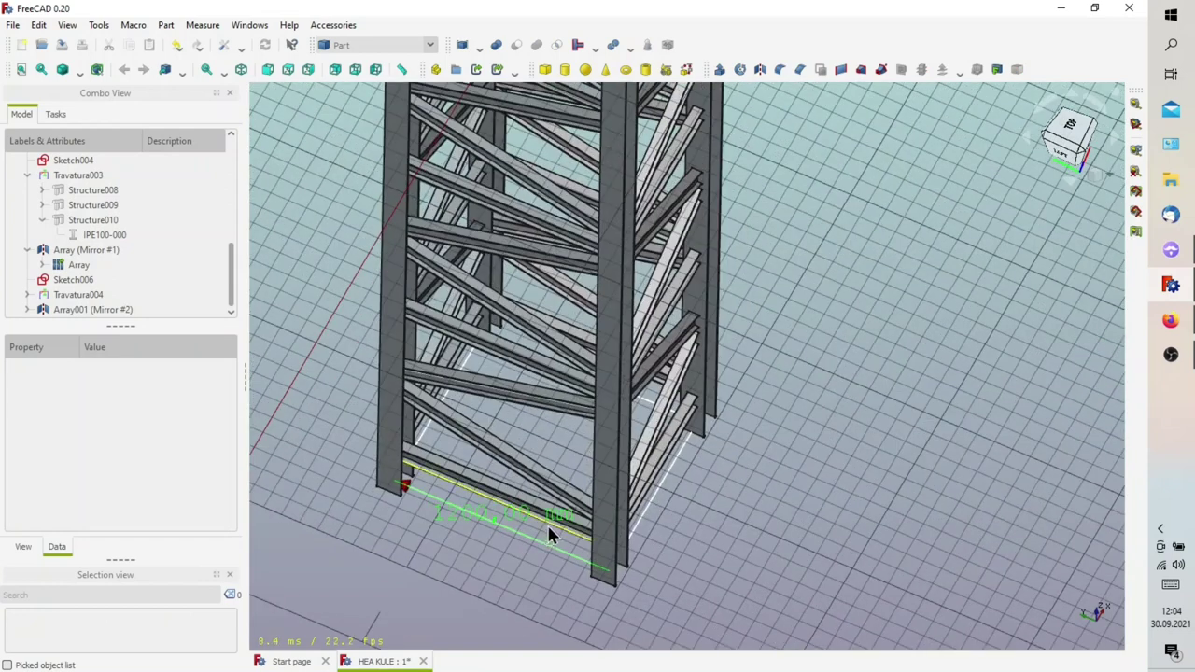
scroll(545, 561, up, 2)
scroll(108, 284, up, 5)
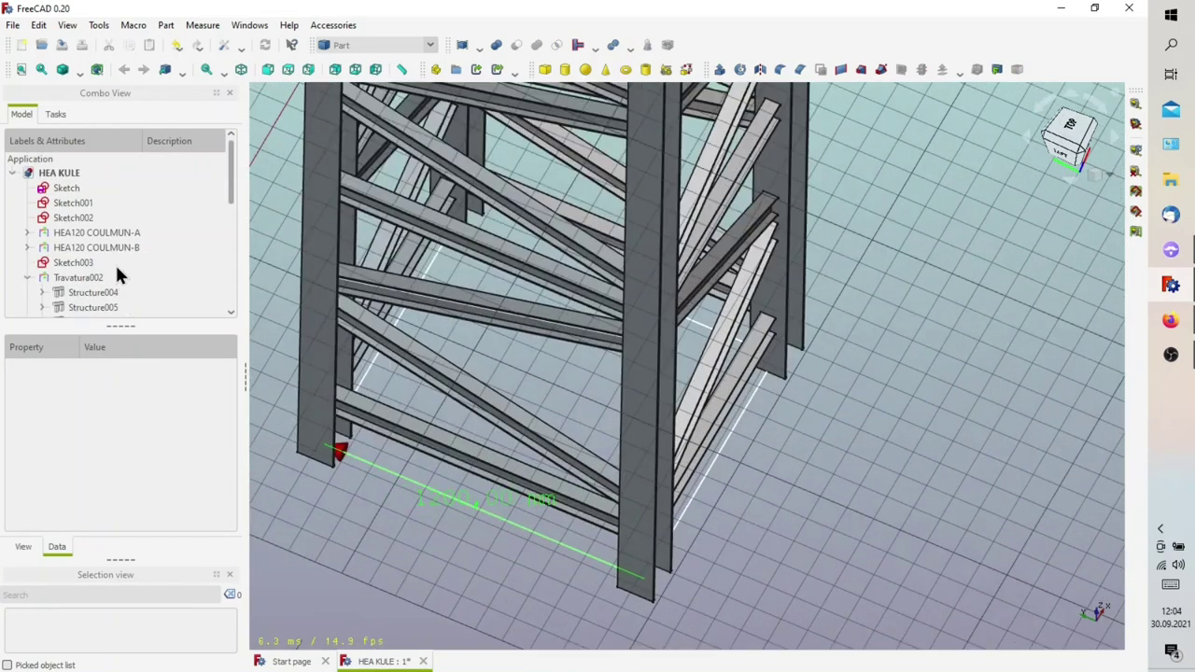
Select the base Sketch and then Sketch006 in the model tree
click(68, 191)
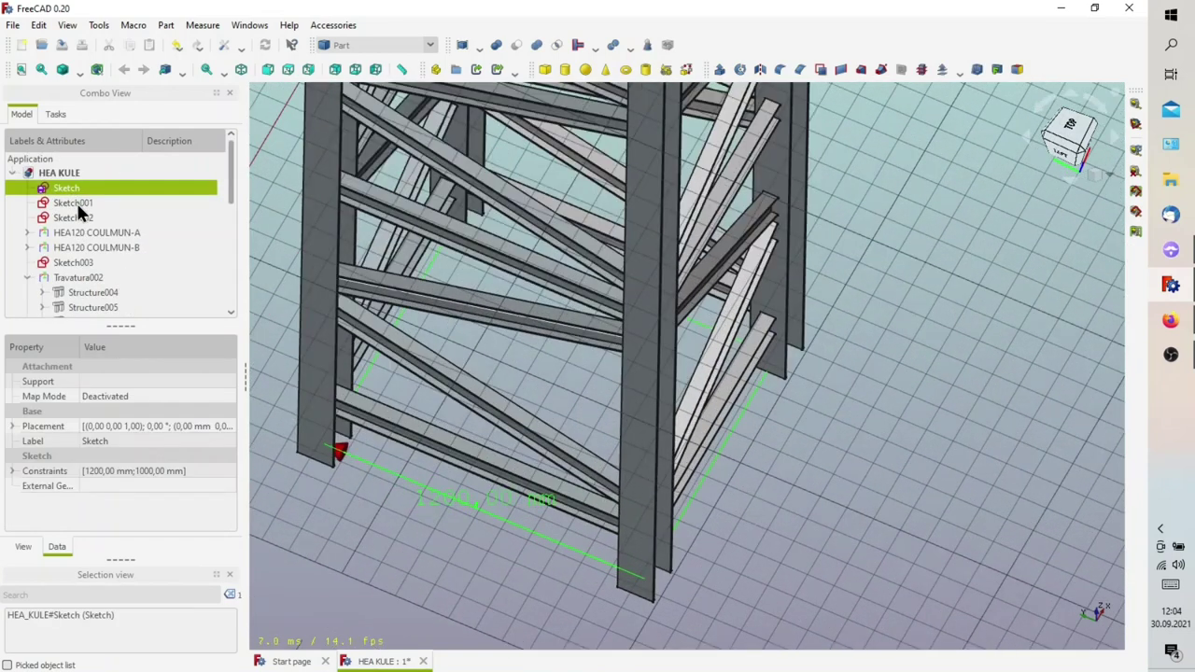
scroll(76, 202, down, 5)
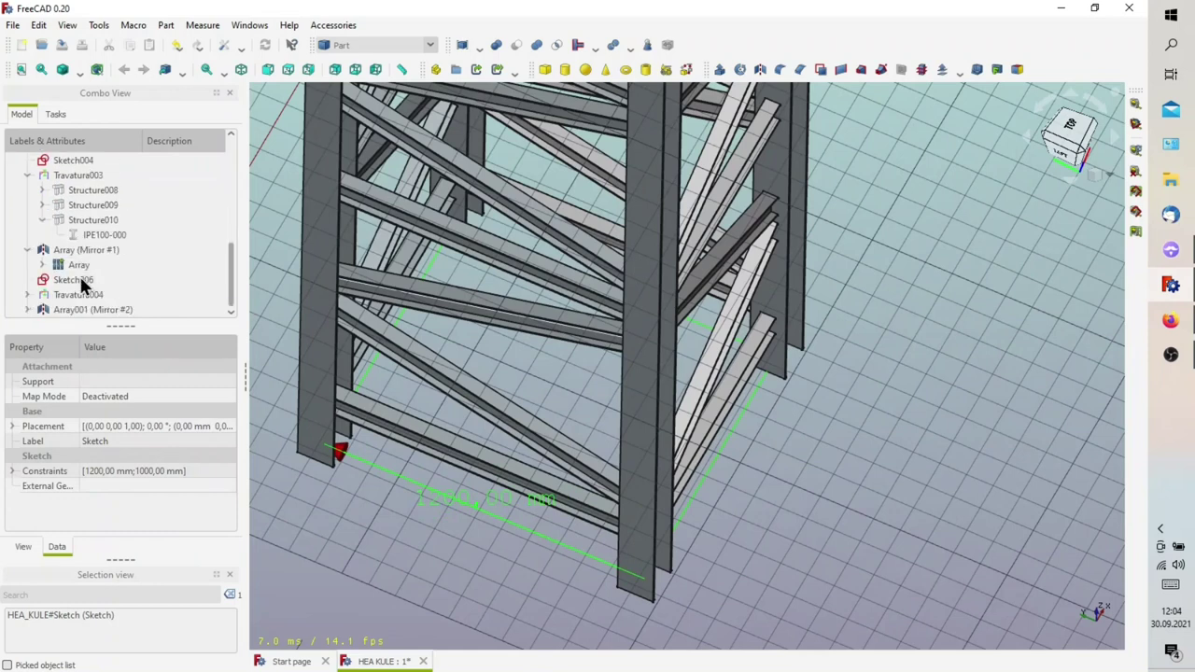
click(82, 280)
scroll(434, 429, down, 2)
scroll(430, 446, down, 3)
scroll(439, 420, down, 2)
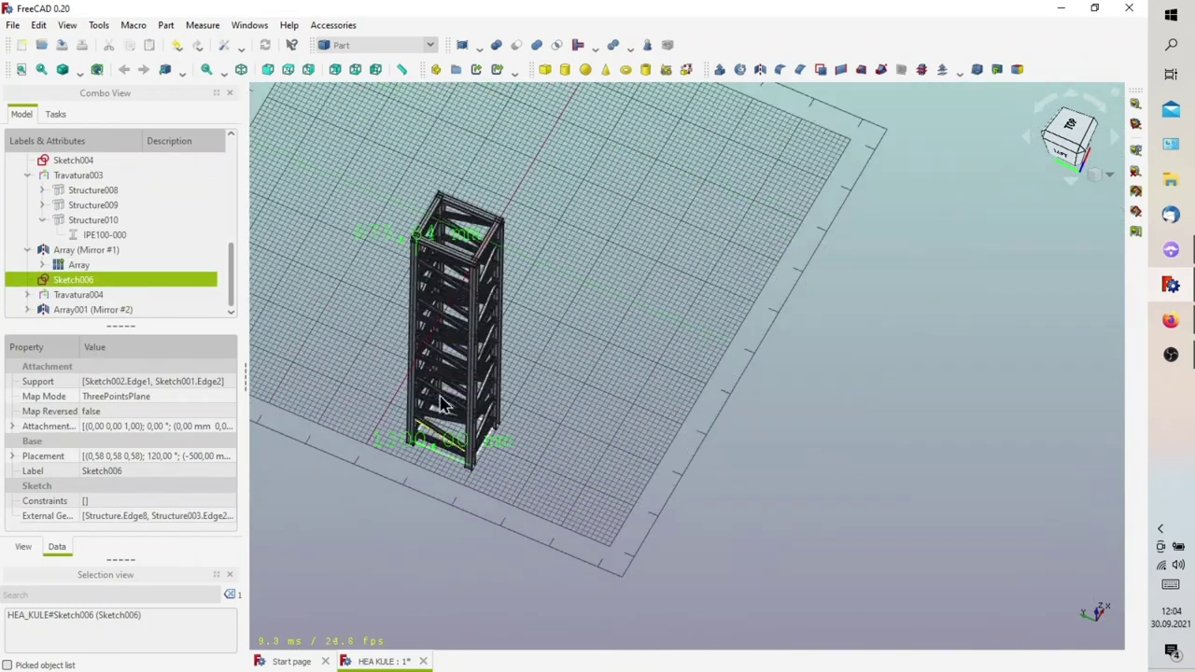
scroll(476, 231, up, 2)
scroll(477, 232, up, 2)
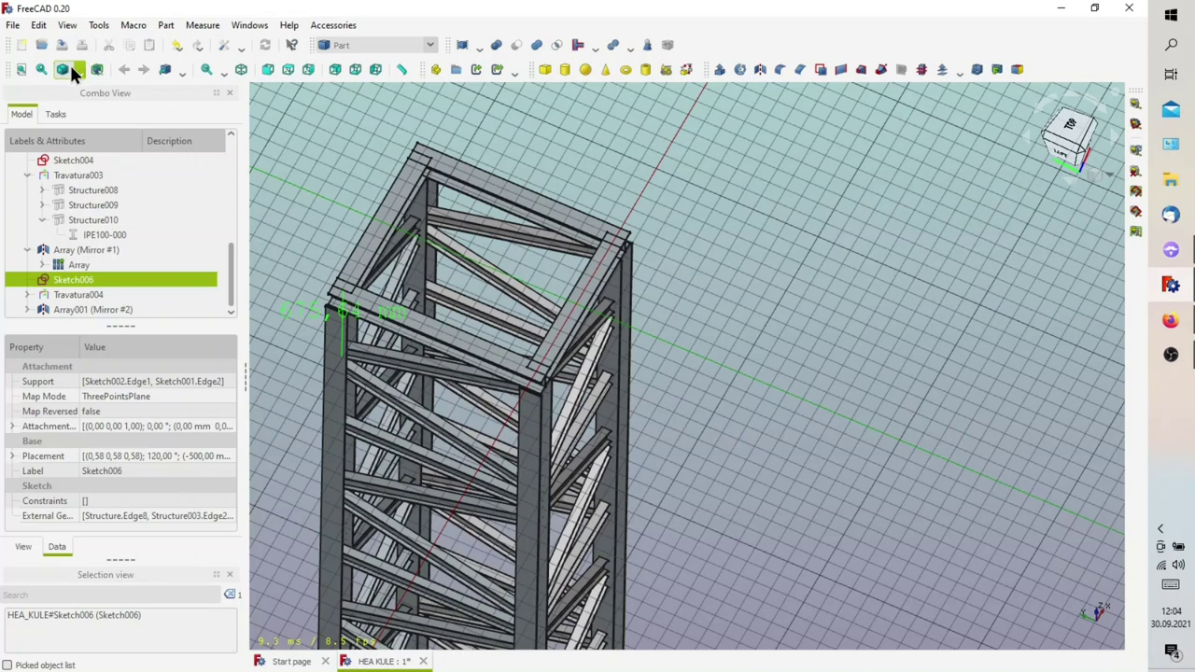
Switch the tower's draw style to Wireframe and pick an edge of Sketch003
click(80, 70)
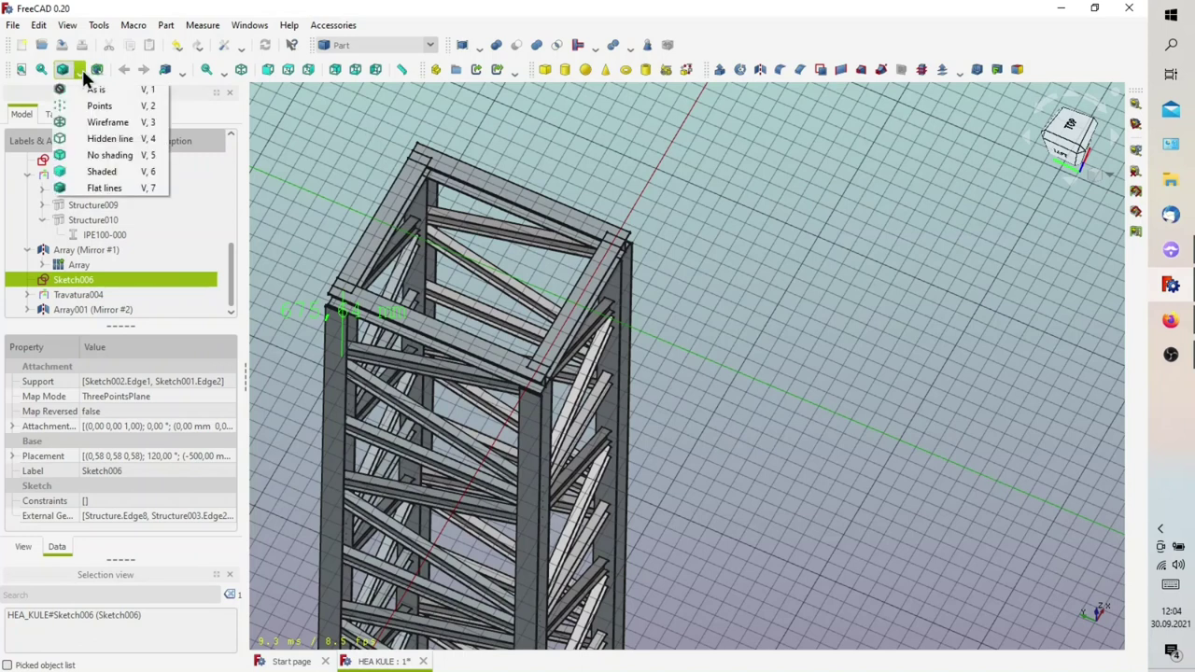
click(98, 128)
click(306, 221)
scroll(306, 221, up, 3)
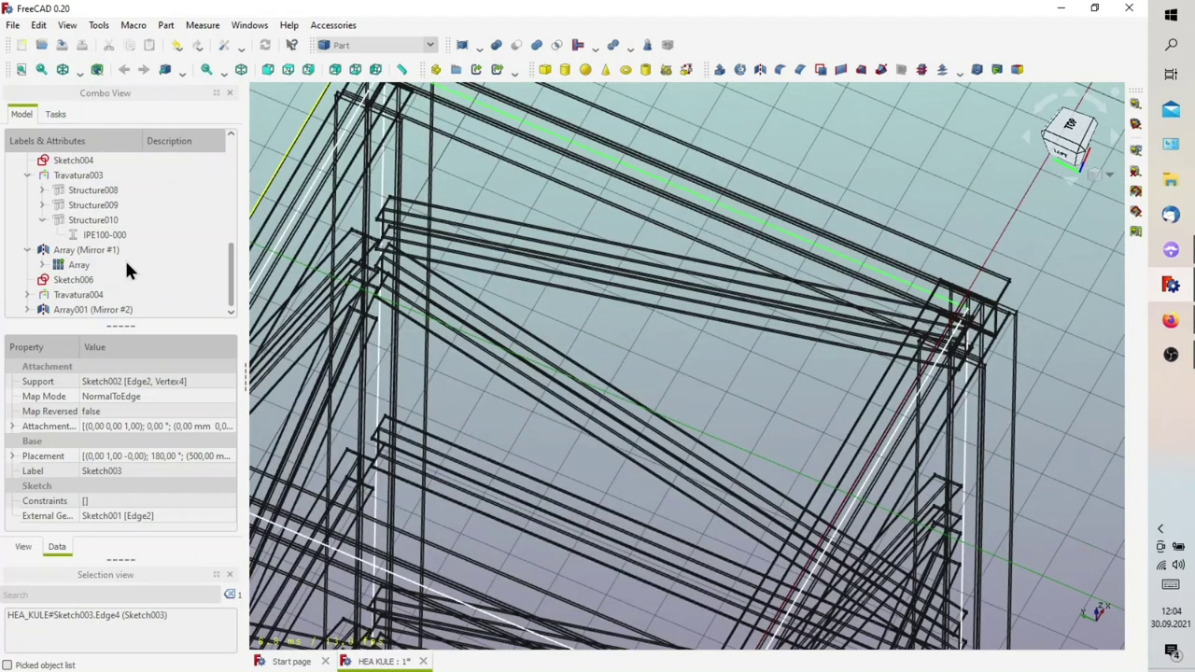
scroll(128, 270, up, 5)
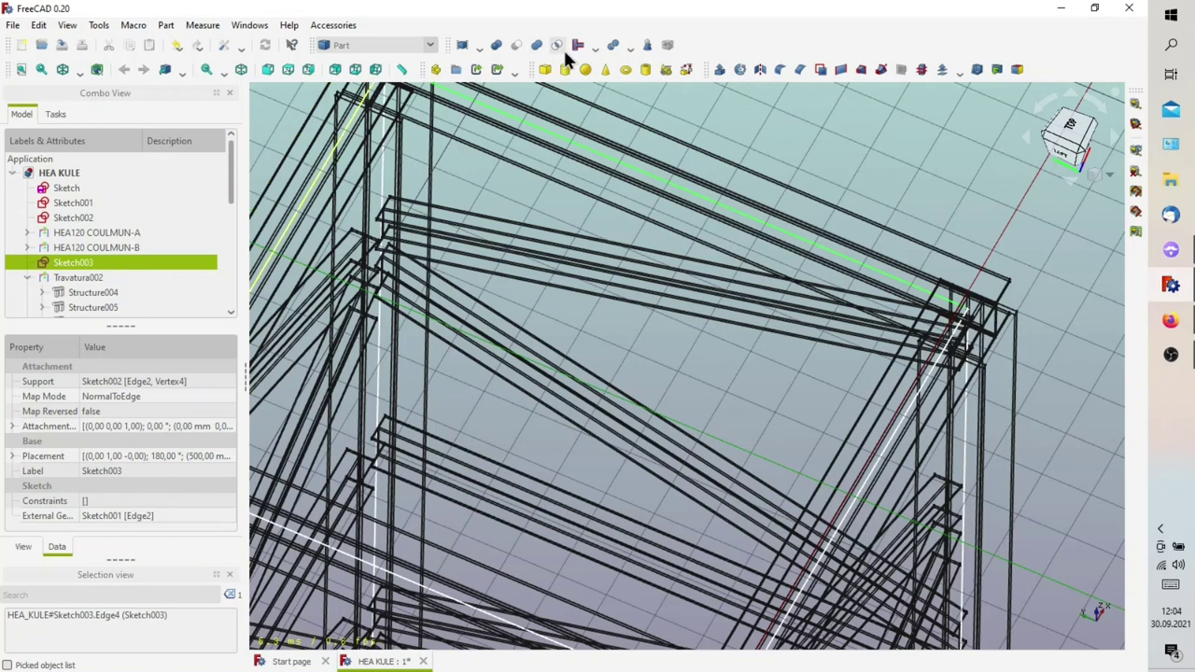
In the Sketcher workbench, attach a new sketch to Sketch003 in ObjectXY mode
click(394, 44)
scroll(346, 367, down, 2)
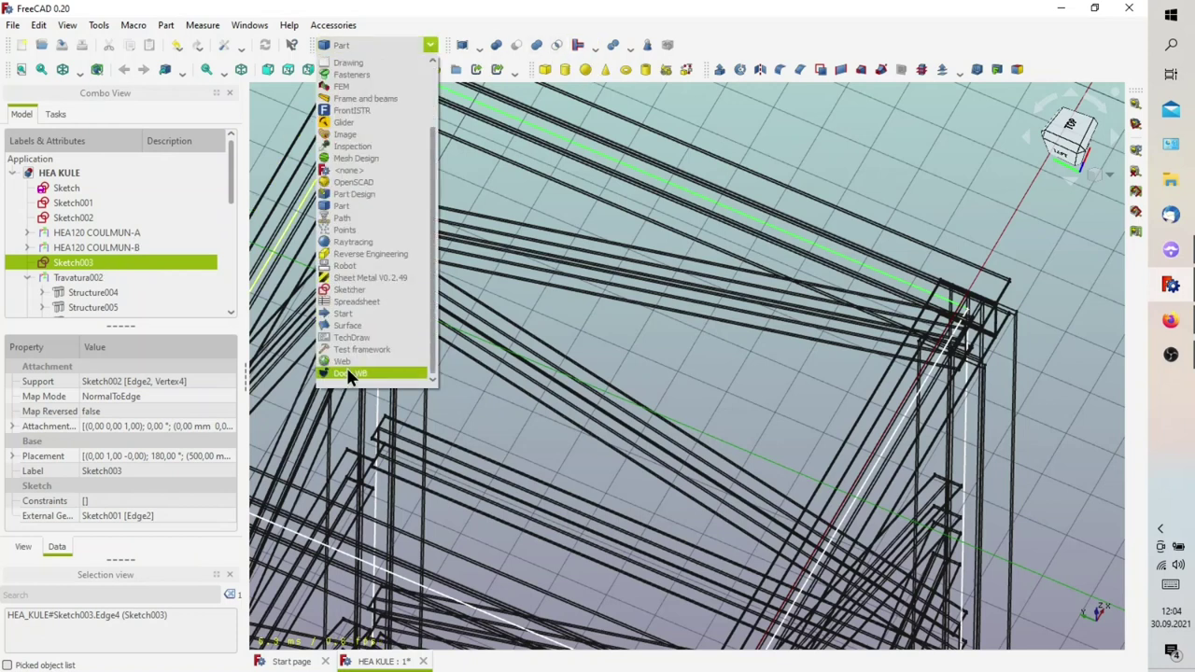
click(356, 290)
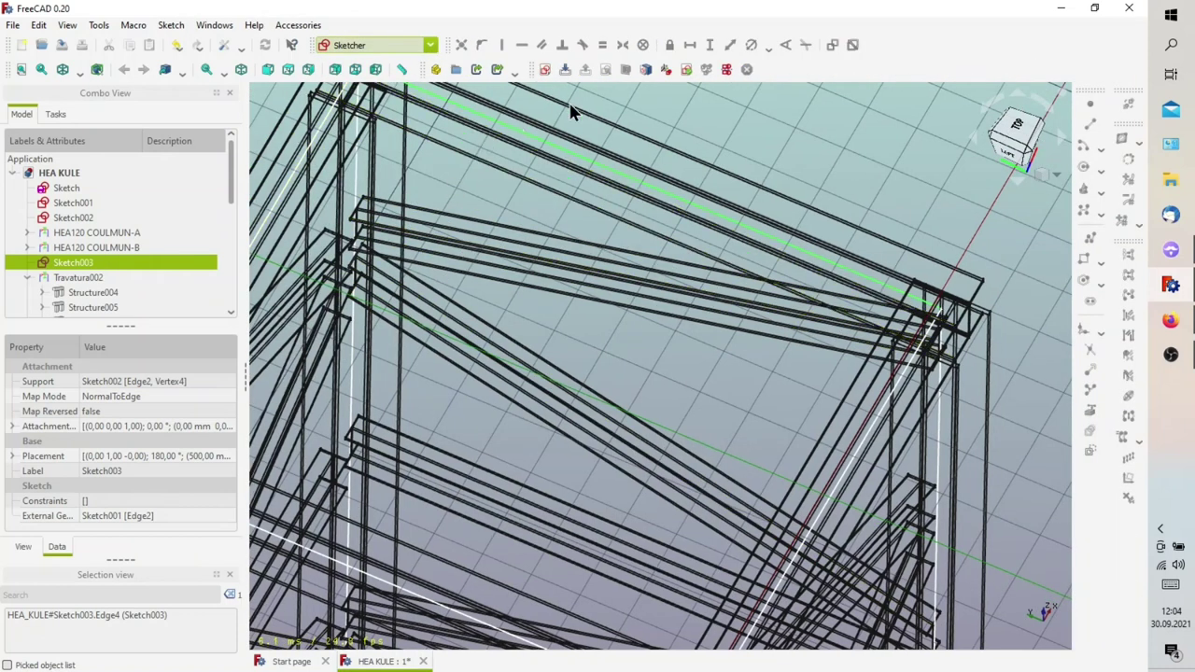
click(546, 69)
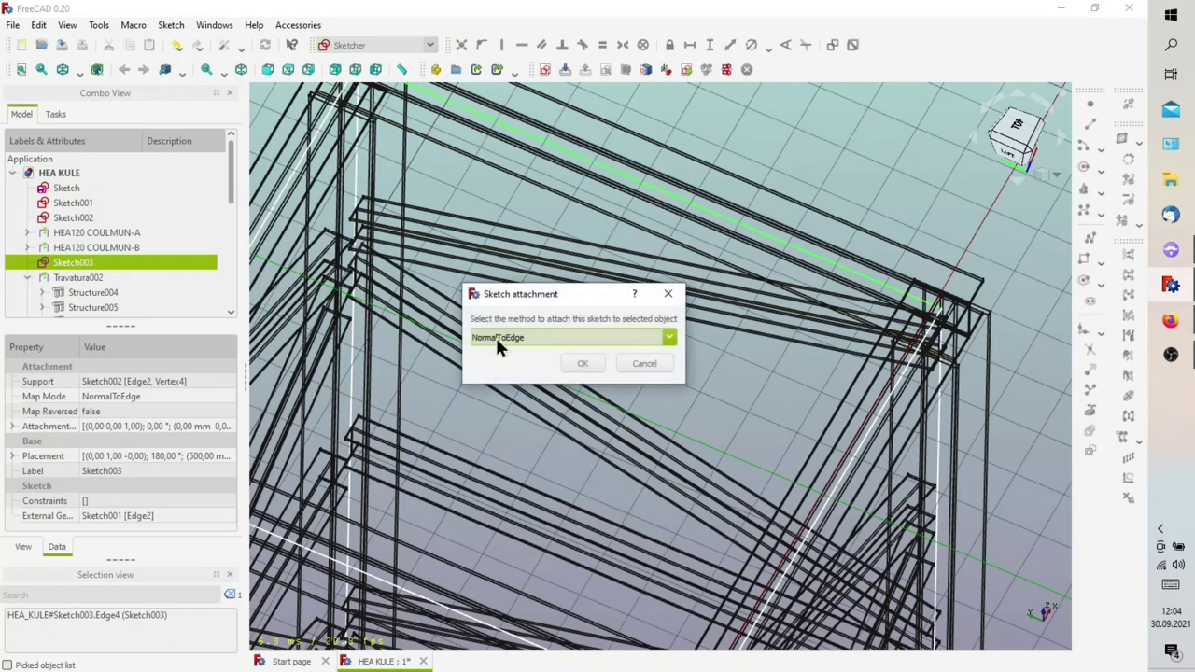
click(644, 363)
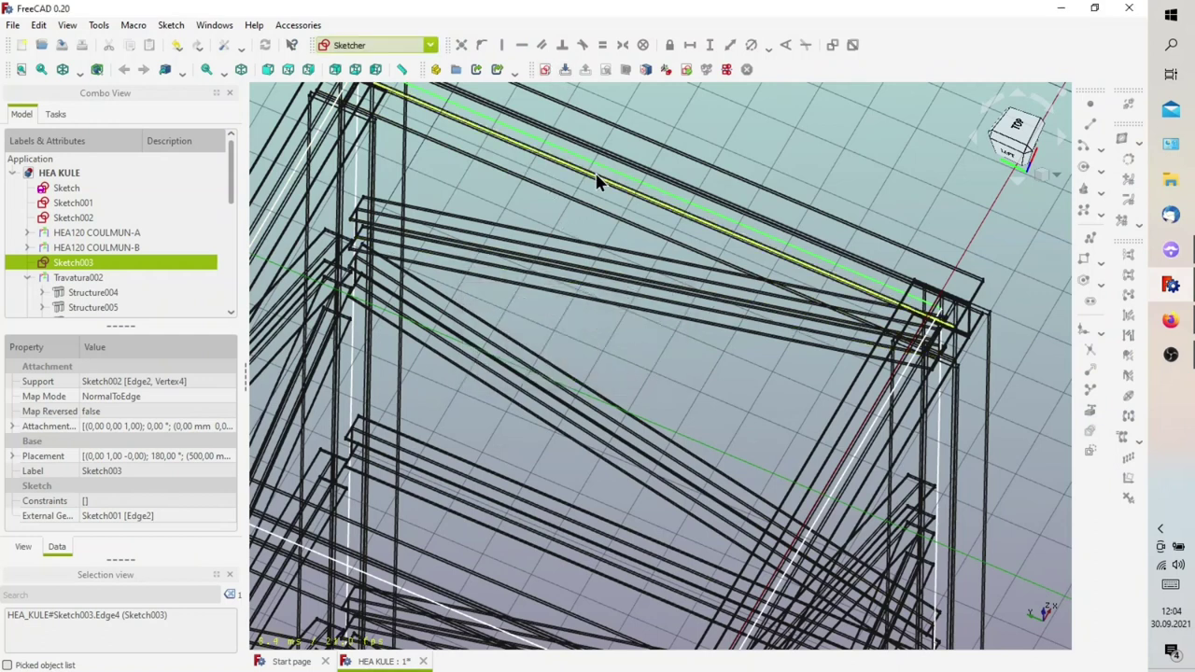
click(722, 112)
click(71, 262)
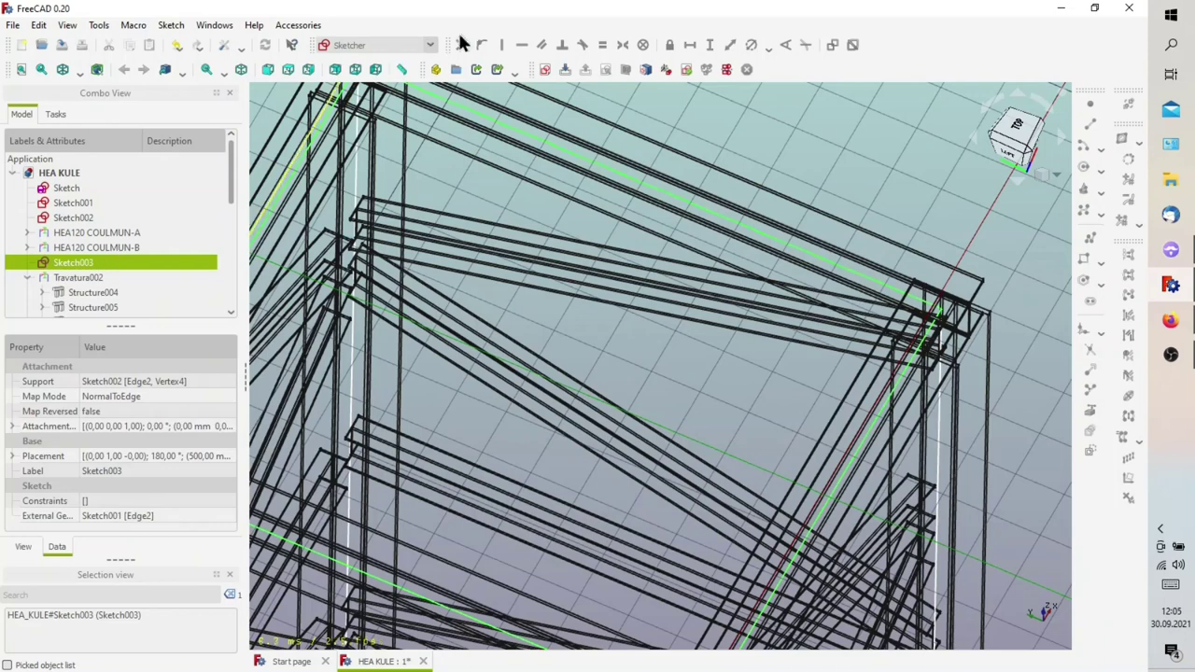
click(546, 70)
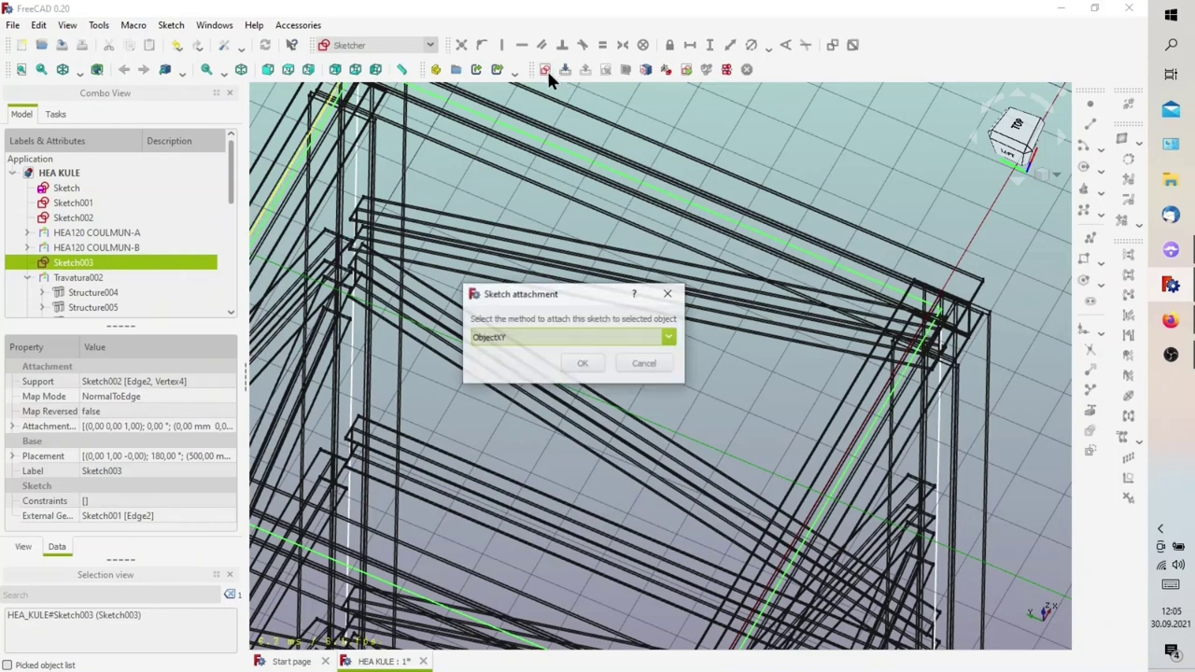
click(597, 364)
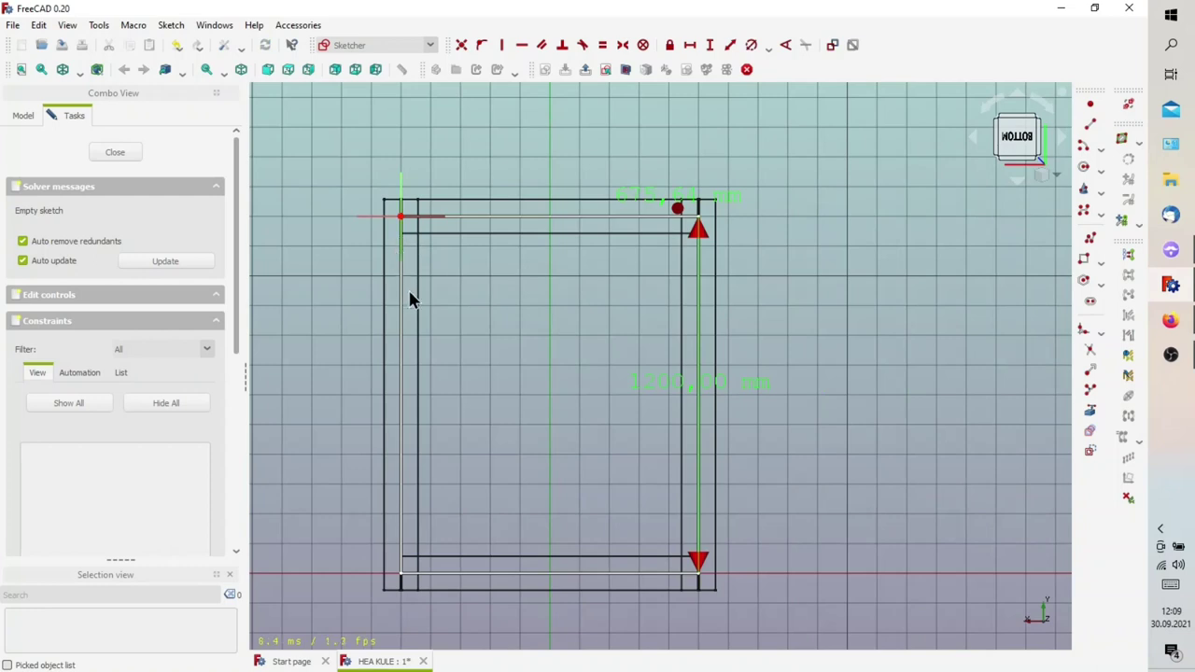
Reference the HEA frame's right vertical edge as external geometry
scroll(400, 234, up, 3)
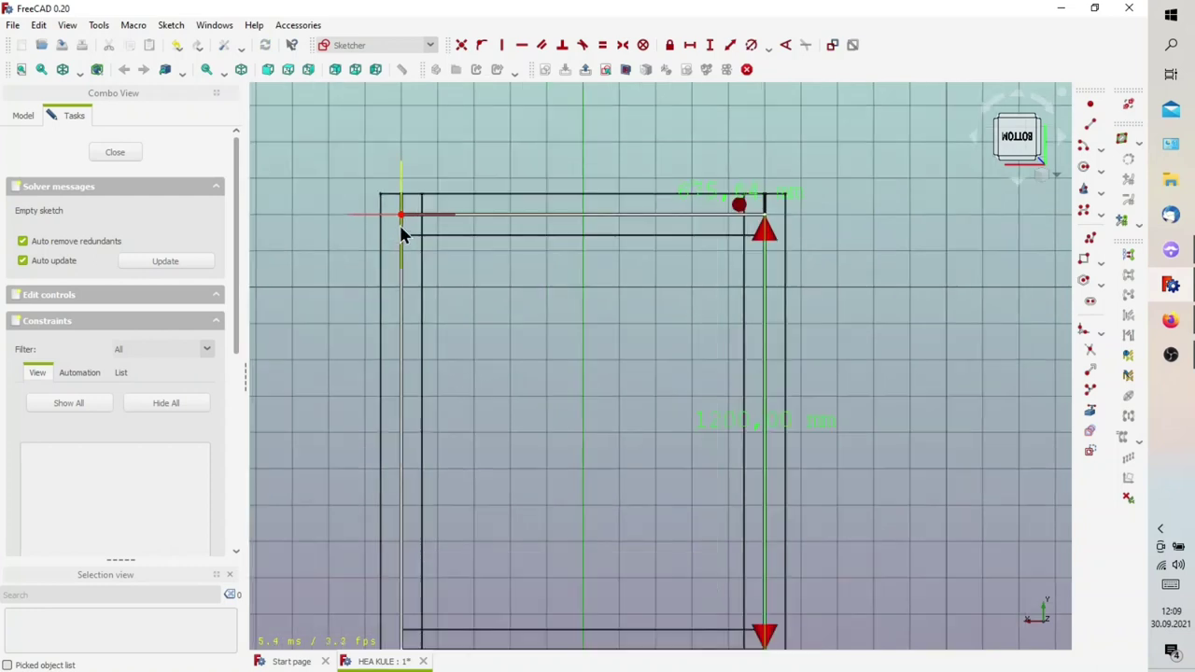
scroll(410, 234, up, 3)
scroll(414, 219, up, 3)
scroll(416, 215, down, 2)
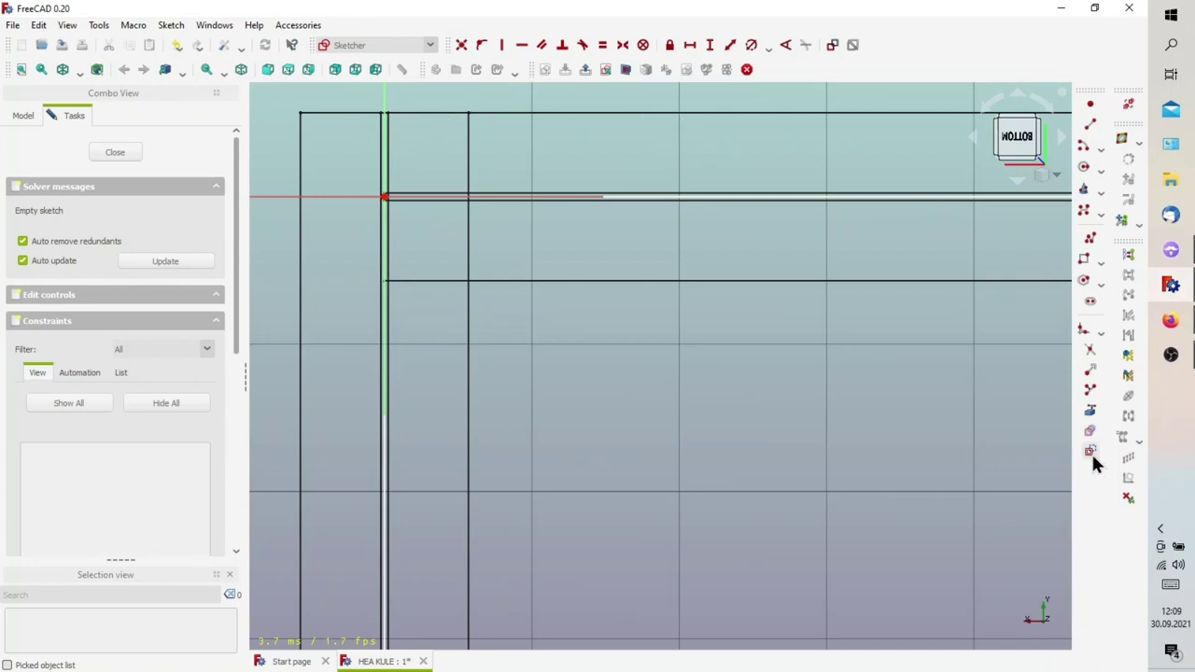
click(1090, 408)
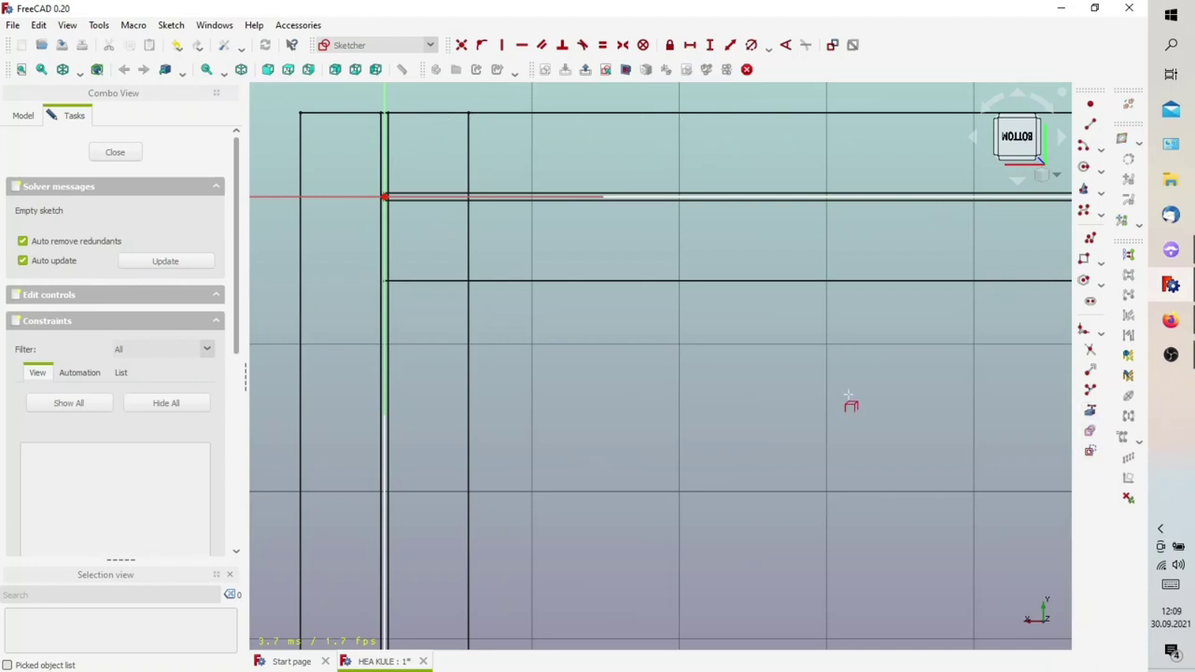
click(395, 336)
scroll(522, 312, down, 3)
scroll(691, 327, down, 3)
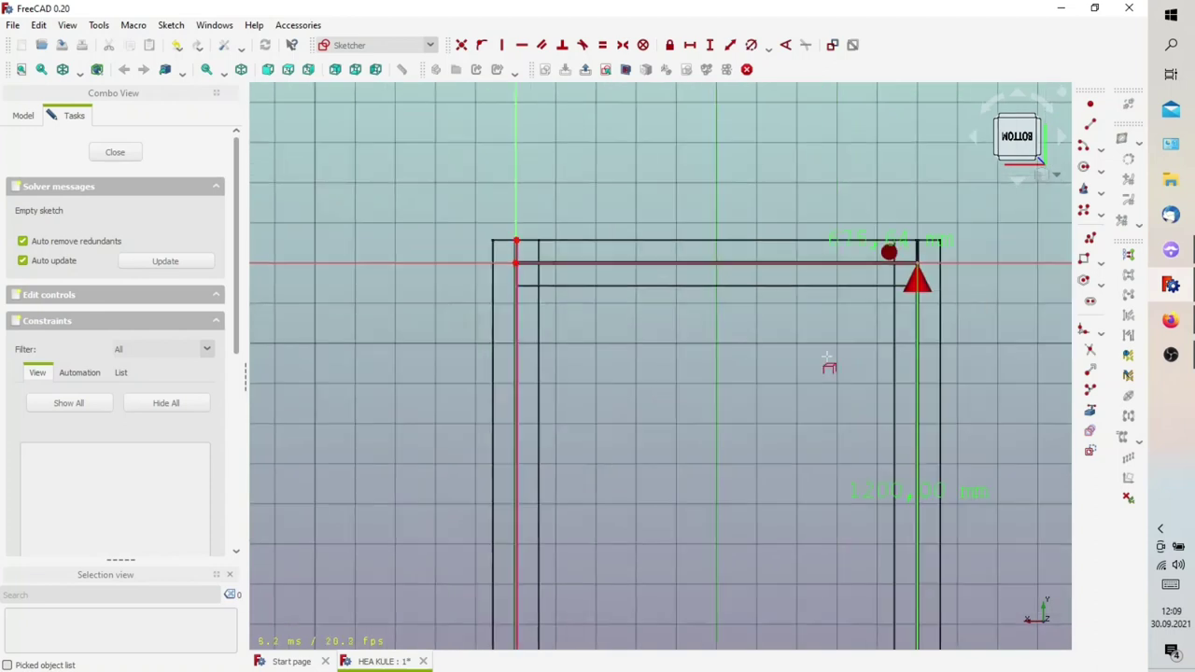
scroll(939, 346, up, 2)
scroll(923, 289, up, 2)
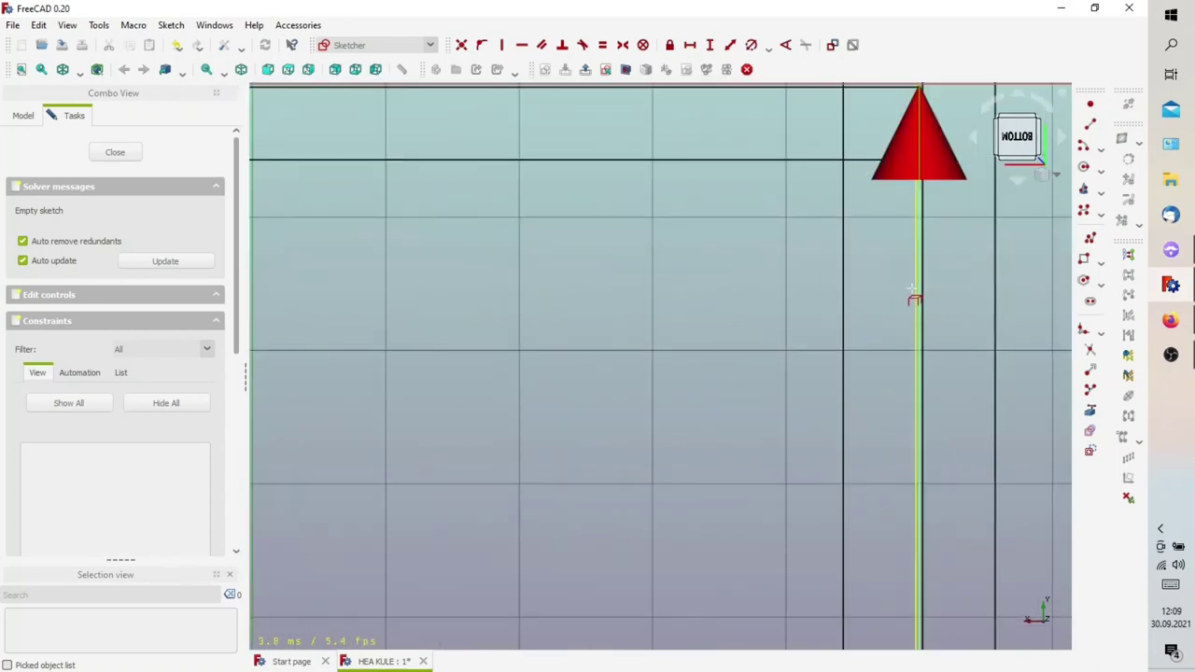
scroll(840, 326, down, 1)
scroll(816, 326, down, 2)
scroll(644, 336, down, 2)
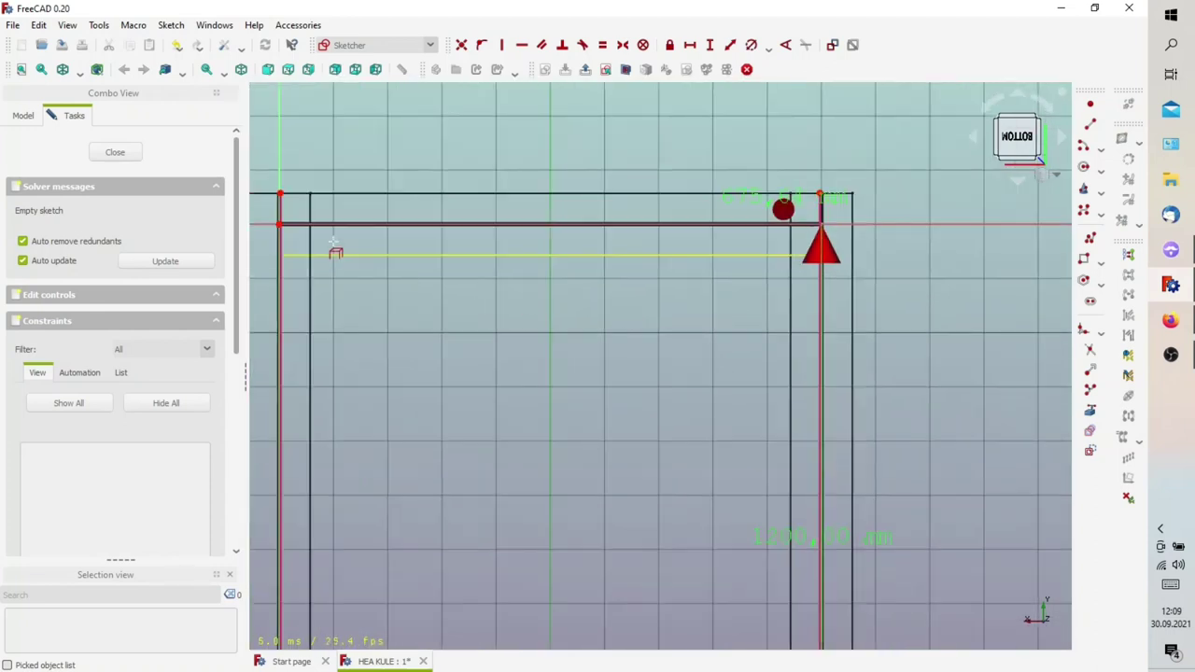
scroll(299, 234, up, 3)
scroll(299, 241, down, 2)
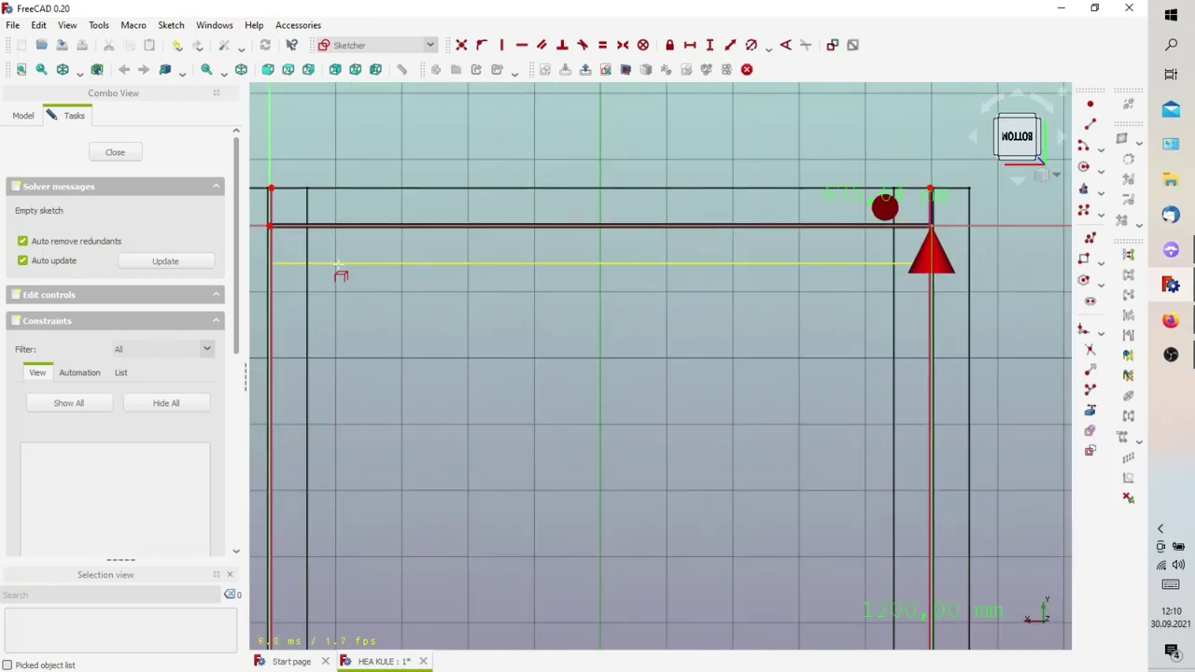
scroll(414, 312, down, 1)
scroll(438, 323, down, 2)
scroll(438, 331, down, 3)
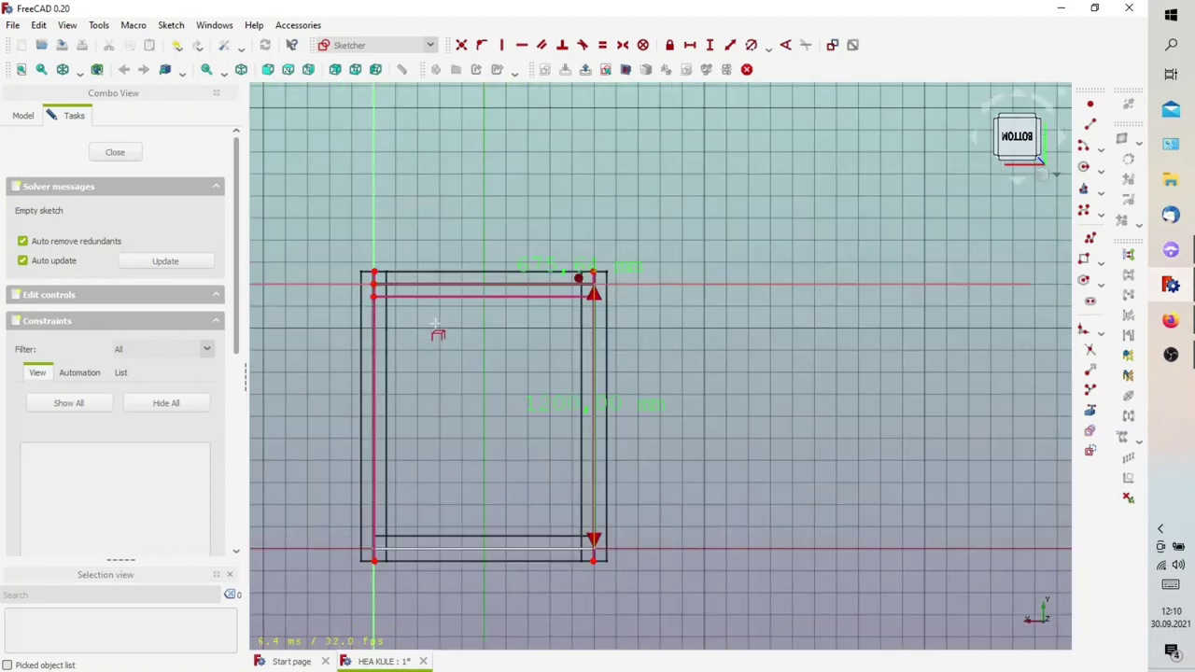
scroll(514, 541, up, 2)
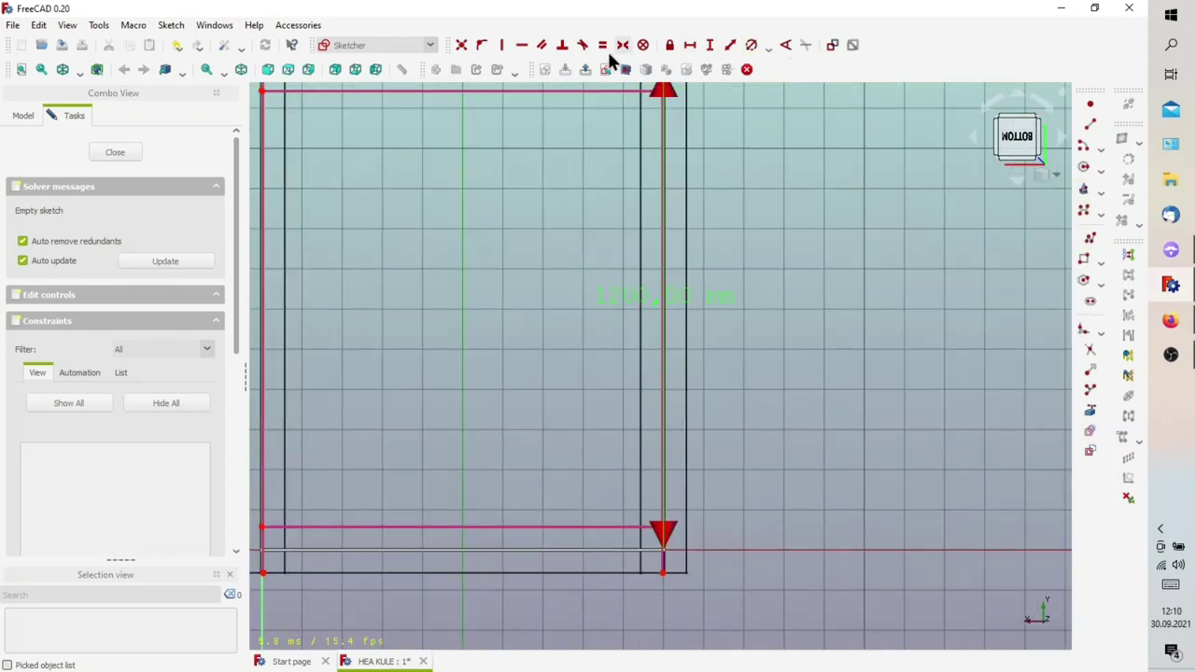
After checking the beams in isometric, reference the horizontal flange edge and frame's top edge
click(1090, 263)
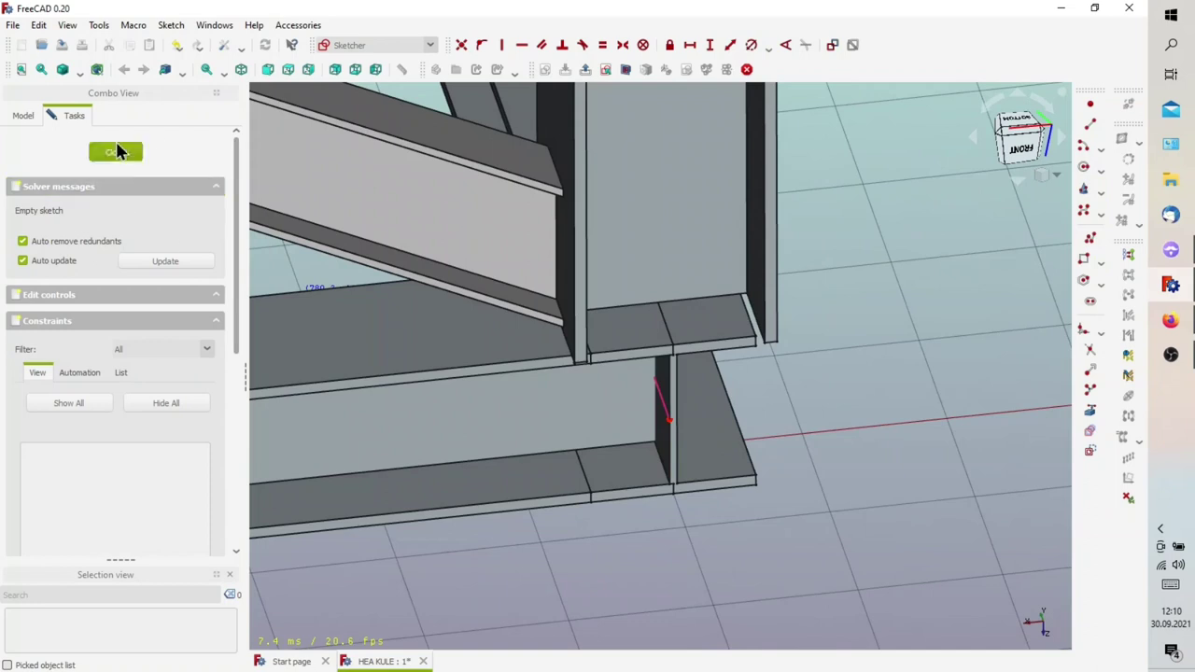
click(624, 70)
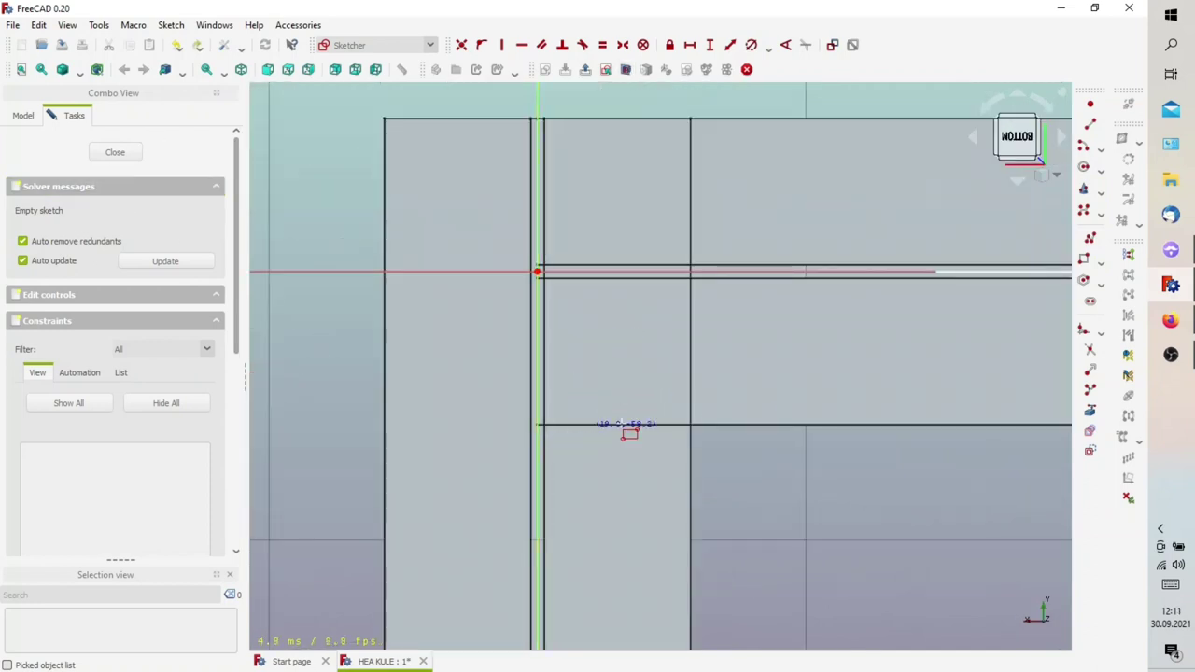
click(1092, 414)
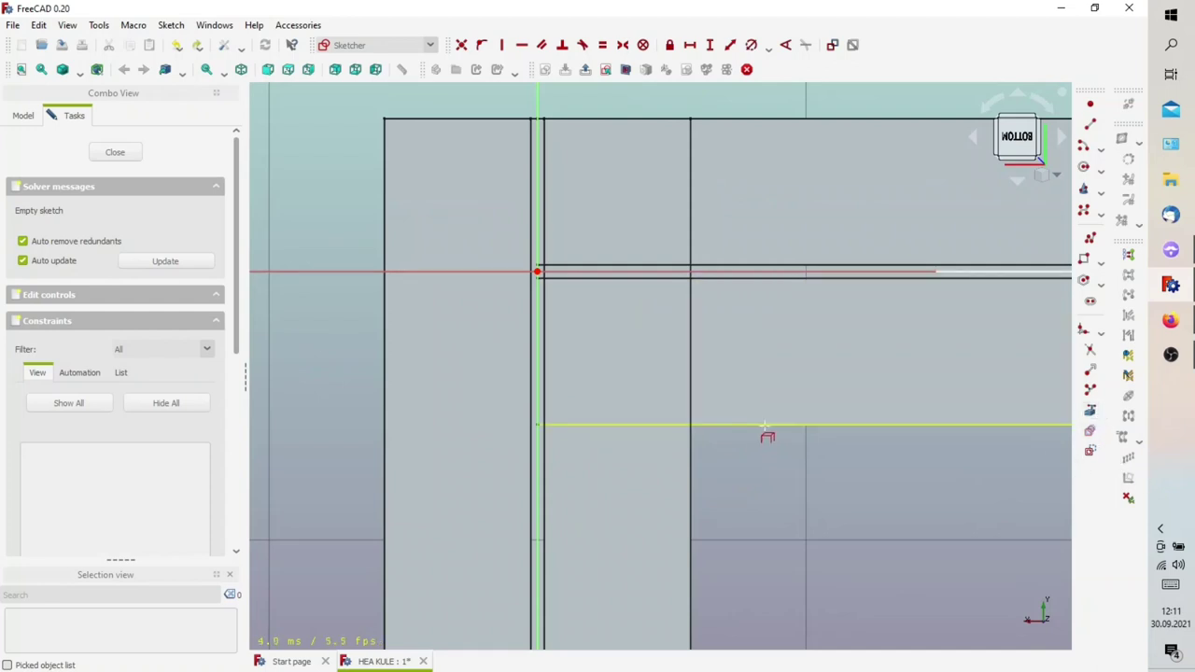
click(766, 426)
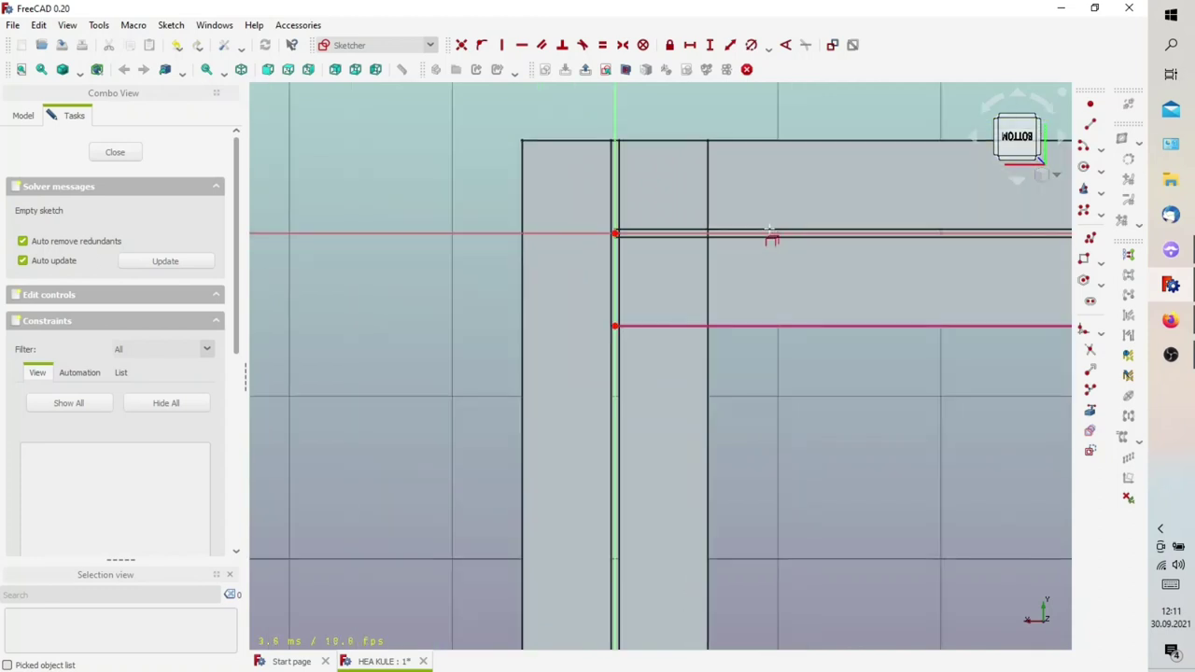
scroll(768, 234, down, 1)
click(763, 150)
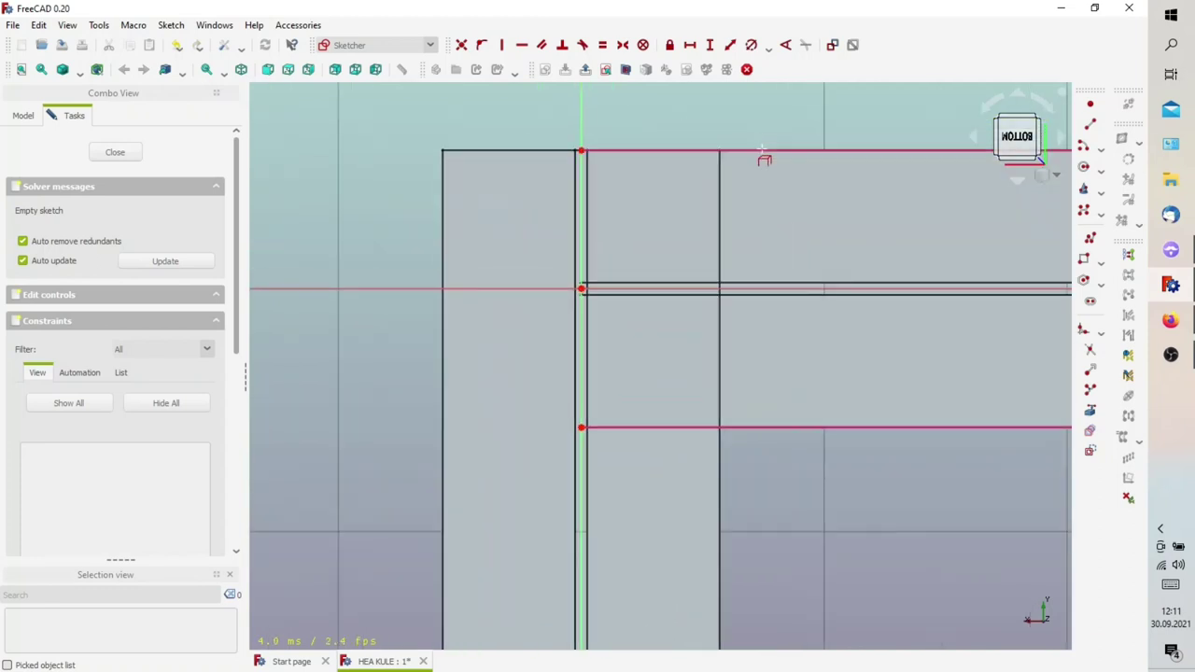
scroll(666, 159, down, 2)
scroll(688, 197, down, 2)
scroll(719, 317, down, 2)
scroll(719, 316, down, 1)
scroll(787, 552, up, 1)
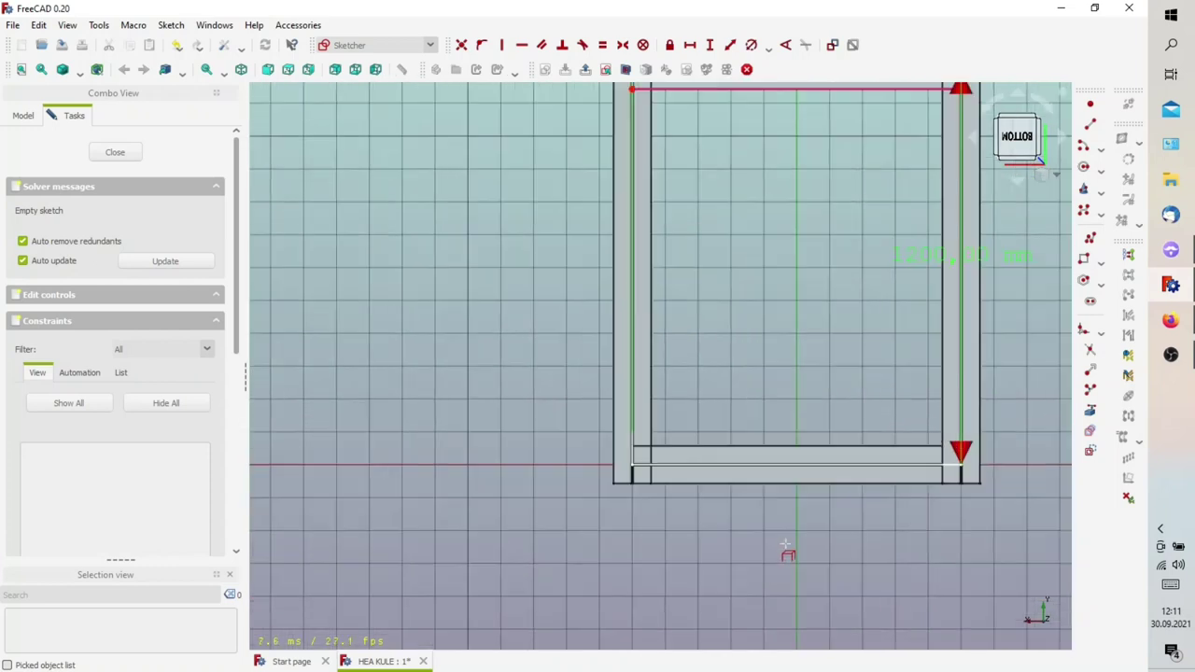
scroll(769, 495, up, 2)
Reference the lower beam's bottom and upper edges, then draw the bottom-left corner rectangle
click(739, 472)
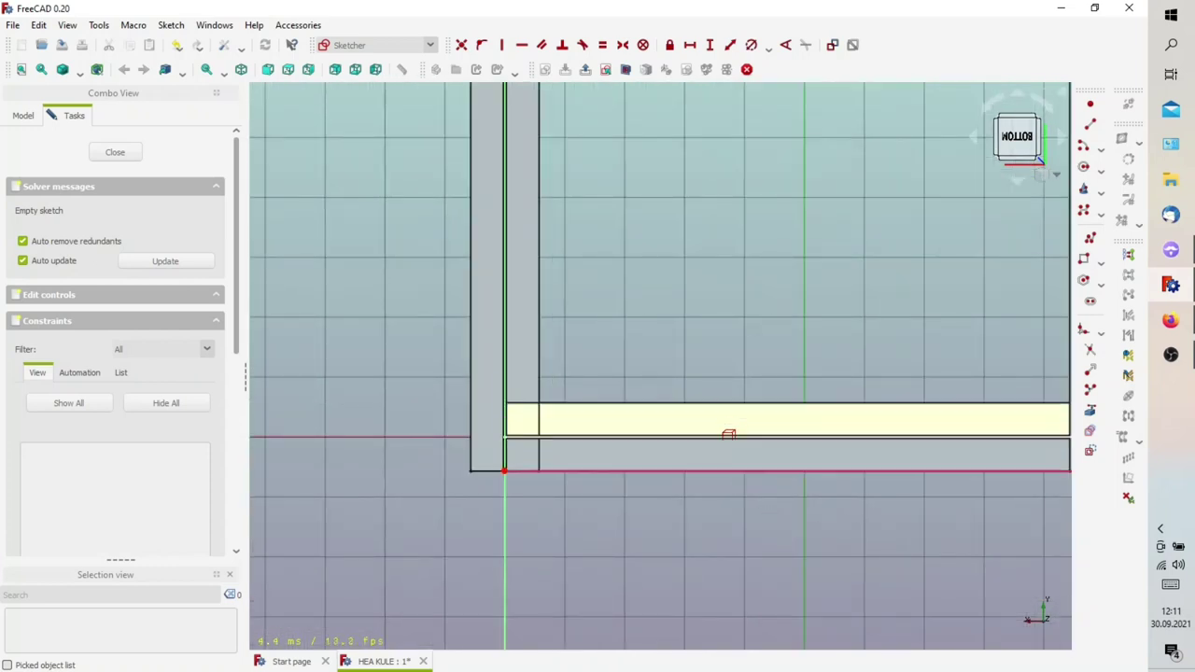
click(727, 405)
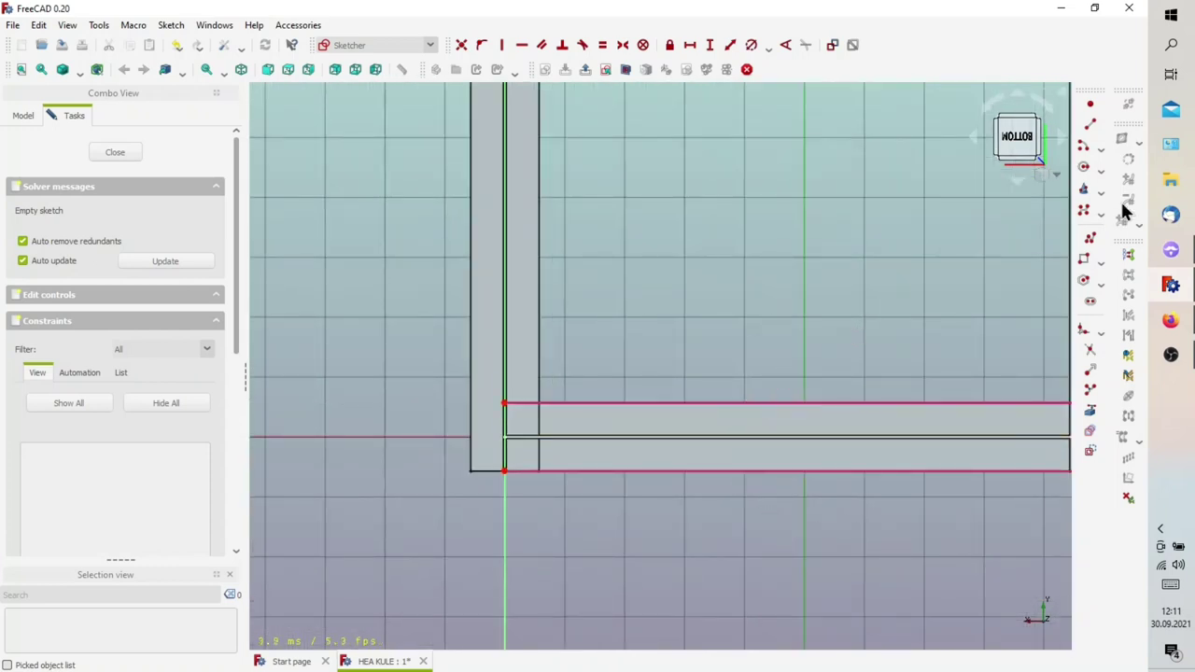
click(1085, 259)
scroll(528, 492, up, 2)
scroll(488, 486, up, 3)
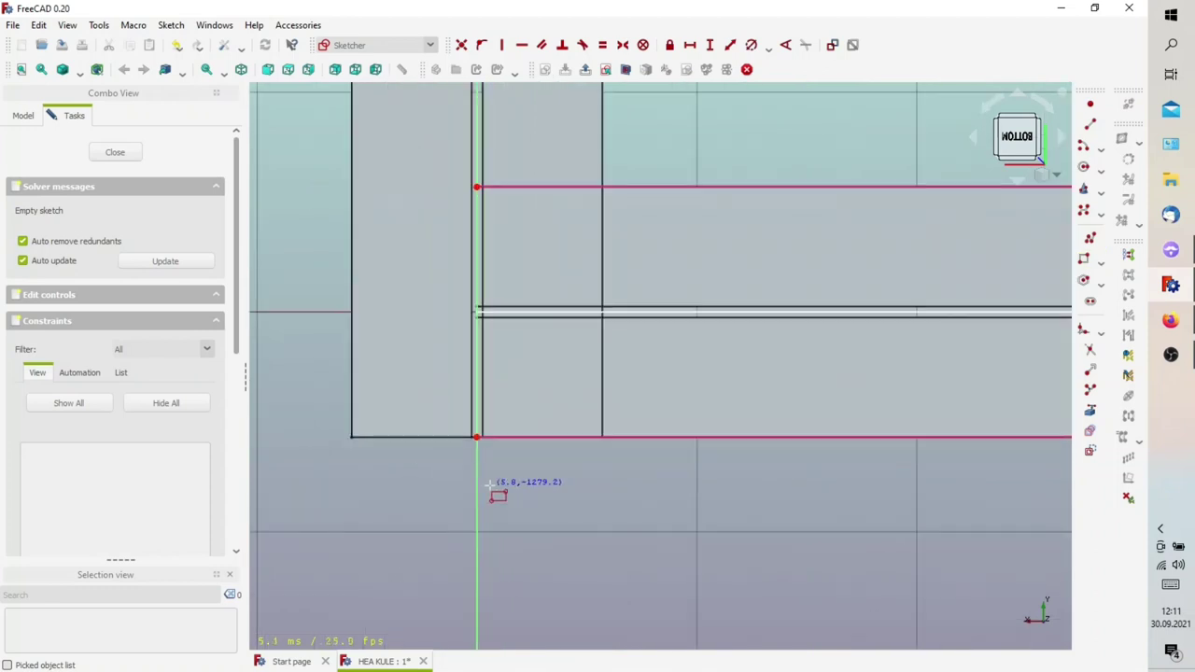
scroll(489, 485, up, 2)
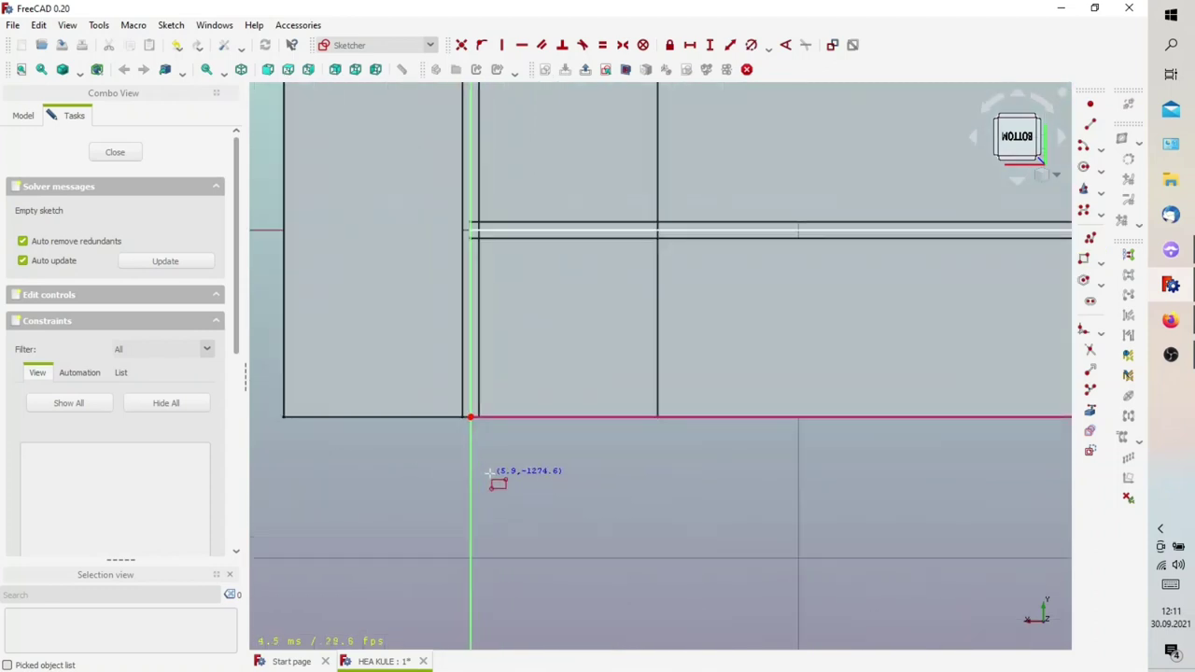
click(472, 417)
scroll(471, 417, down, 2)
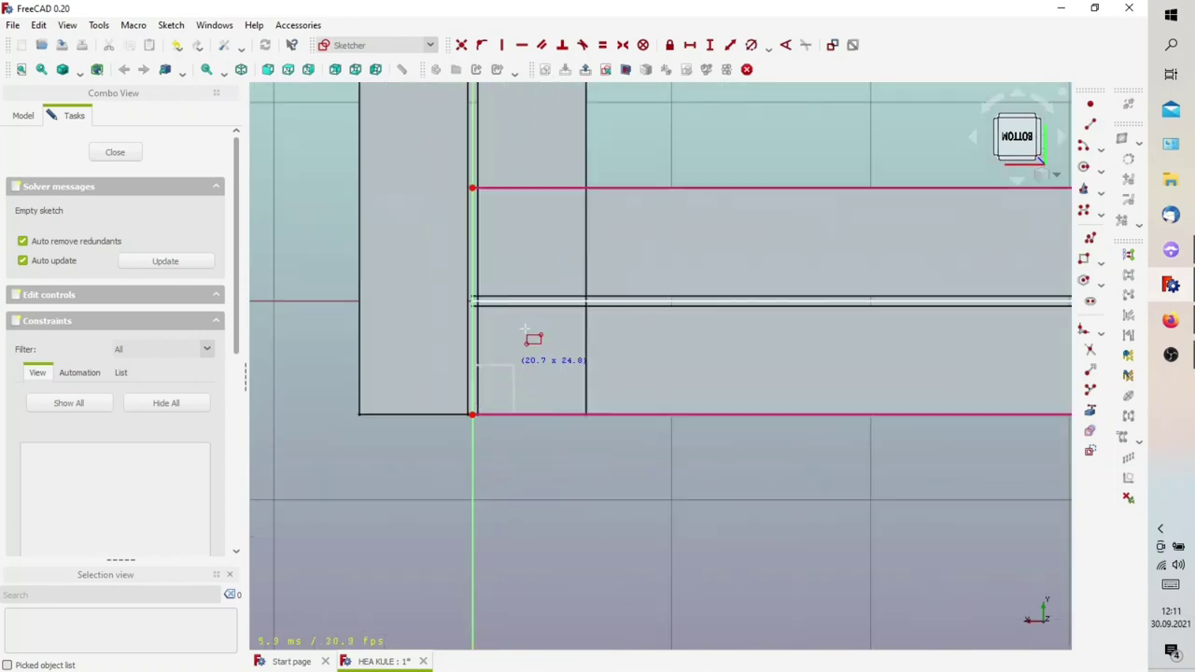
click(642, 194)
scroll(584, 368, down, 1)
scroll(606, 416, down, 5)
scroll(897, 418, down, 3)
scroll(967, 428, up, 2)
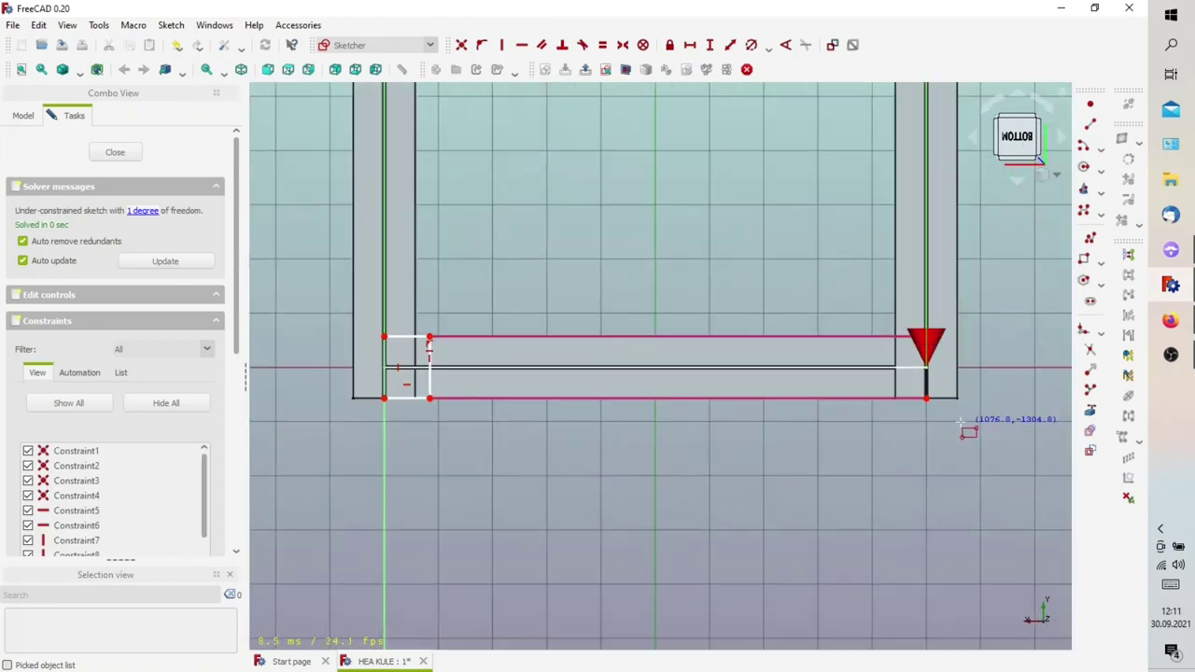
scroll(962, 424, up, 2)
scroll(915, 396, up, 2)
Draw corner rectangles at the bottom-right, top-right and top-left frame corners
click(920, 386)
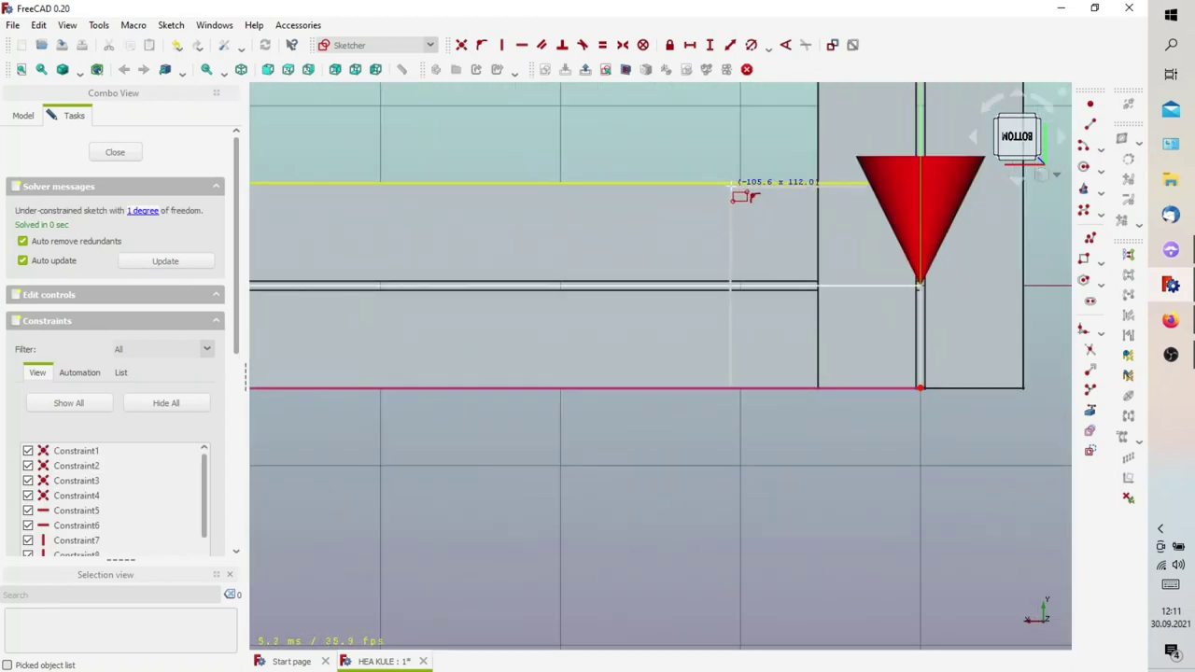
click(735, 184)
scroll(719, 341, down, 2)
scroll(668, 391, down, 2)
scroll(707, 253, down, 2)
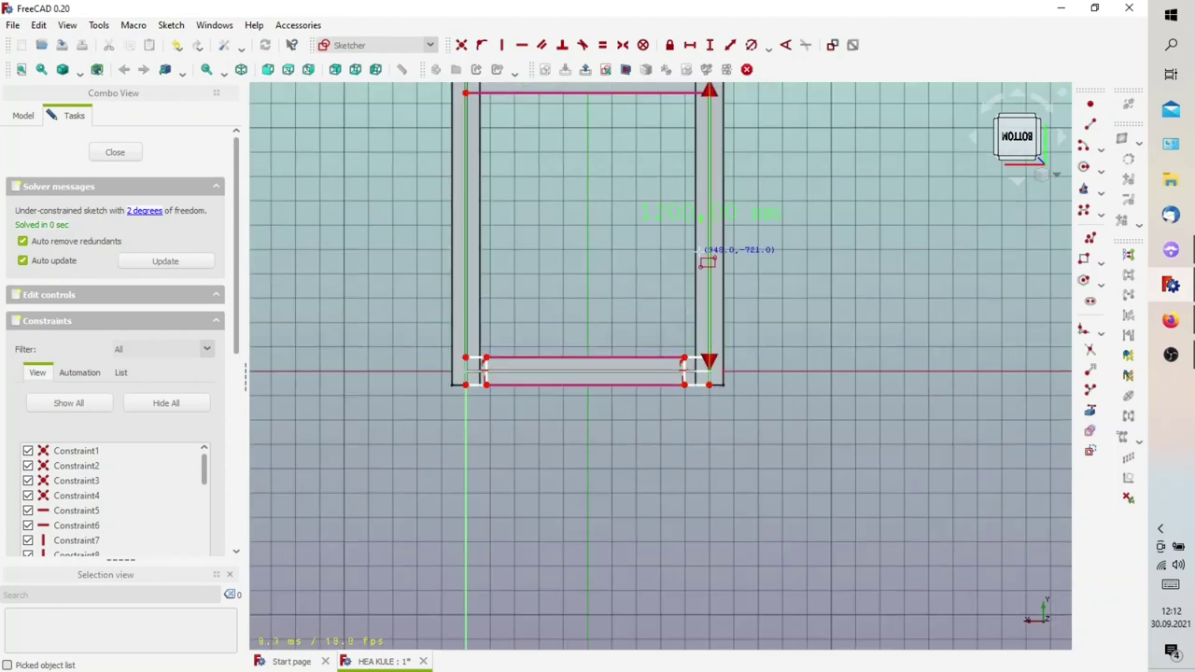
scroll(698, 159, down, 2)
scroll(707, 155, up, 4)
scroll(714, 157, up, 3)
scroll(719, 161, up, 3)
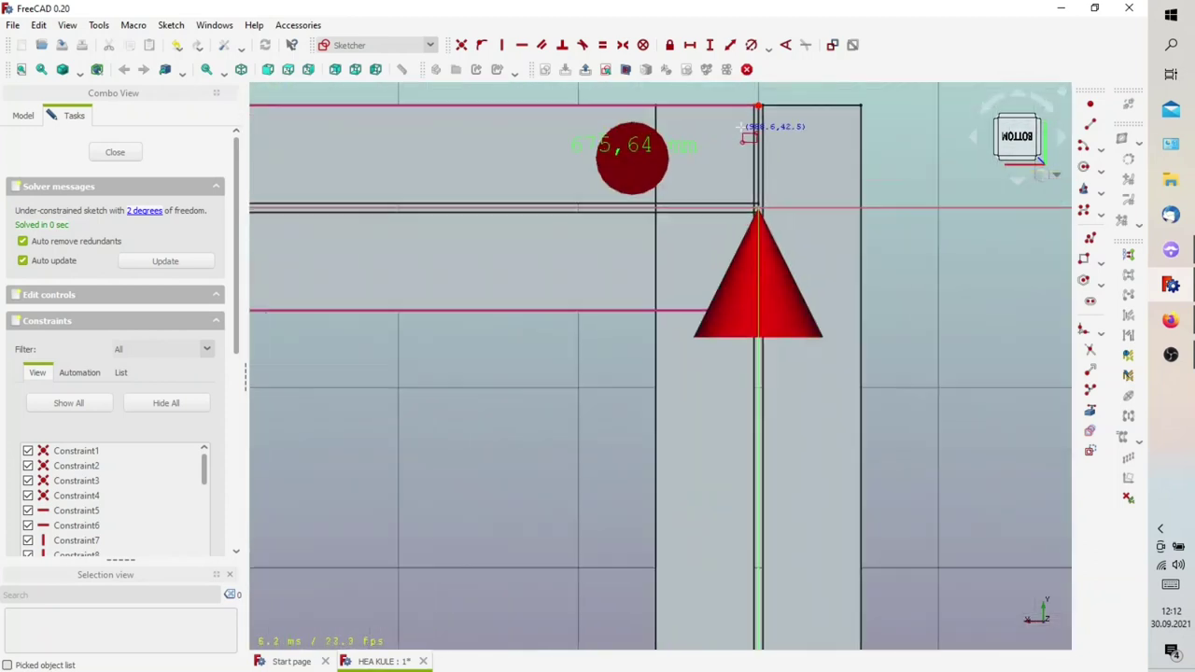
click(759, 107)
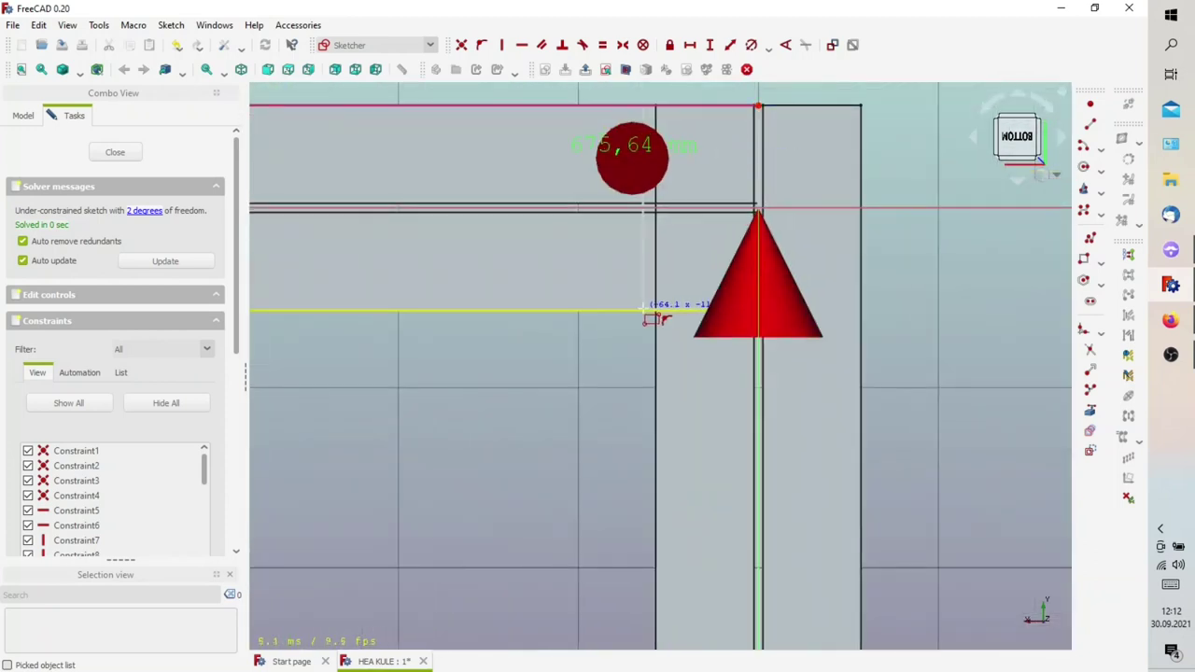
scroll(644, 308, down, 4)
scroll(532, 359, down, 3)
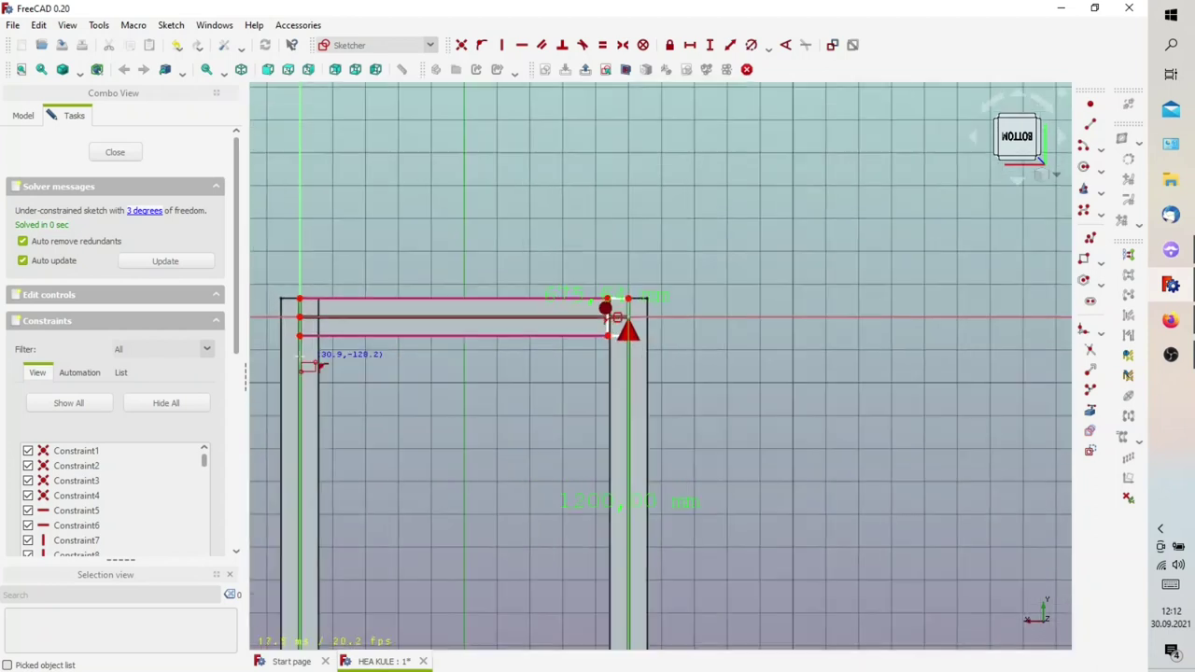
scroll(300, 336, up, 4)
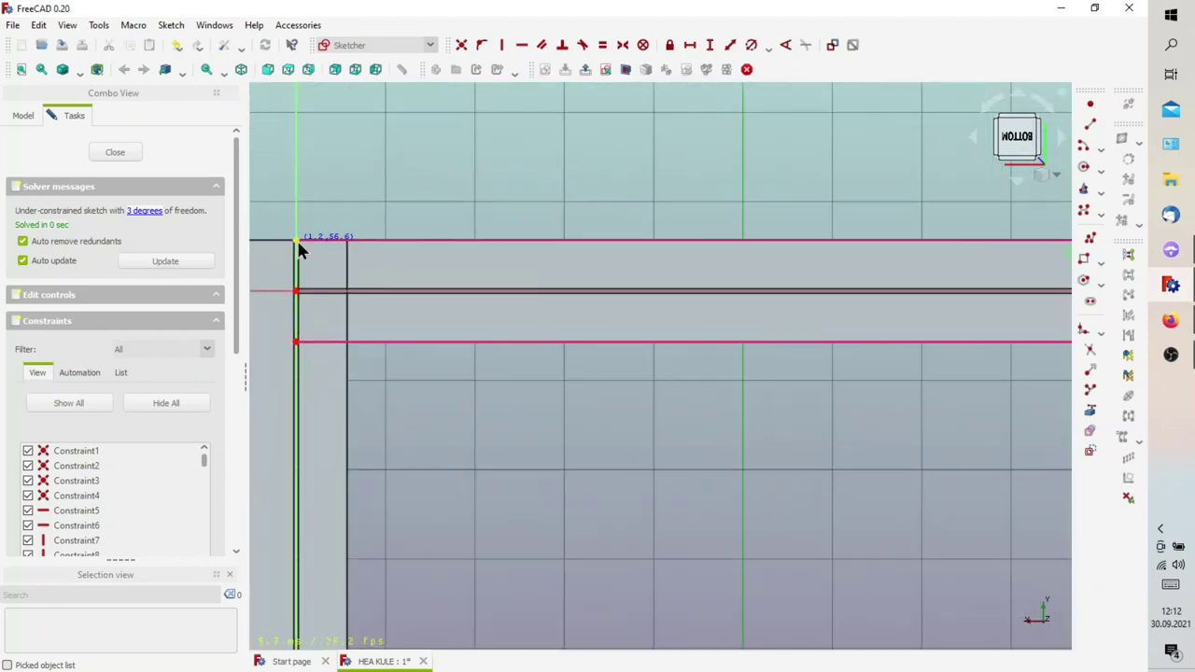
click(386, 342)
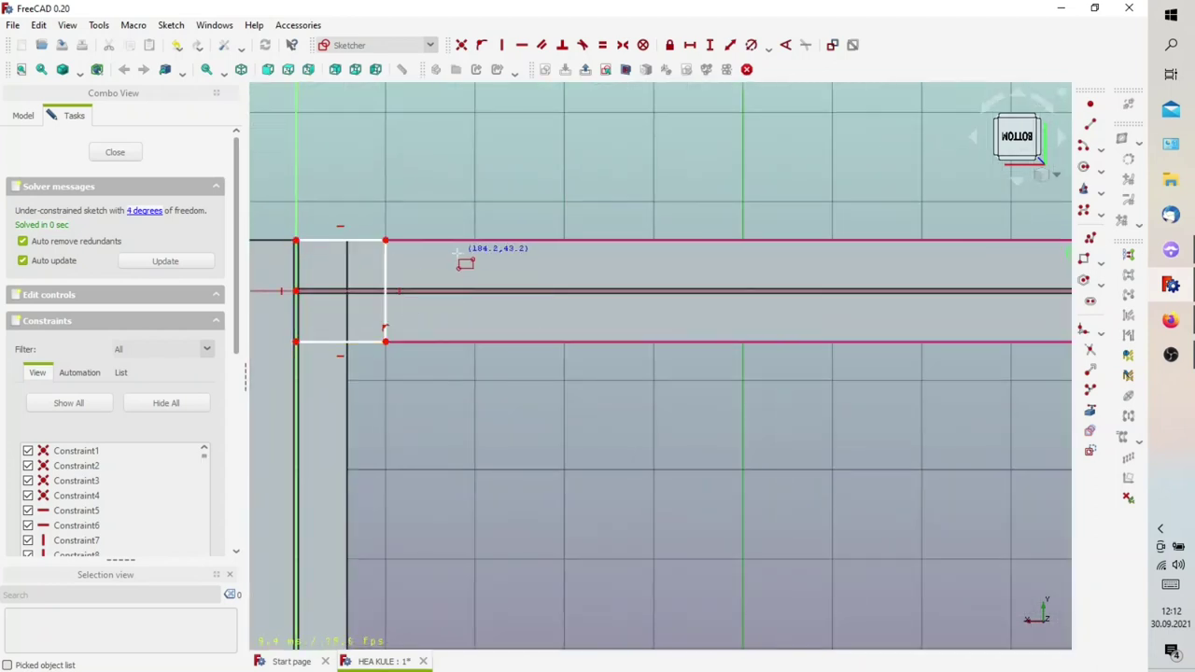
right_click(366, 237)
Make the four corner blocks' short edges equal length and leave sketch editing
click(385, 280)
scroll(443, 286, down, 3)
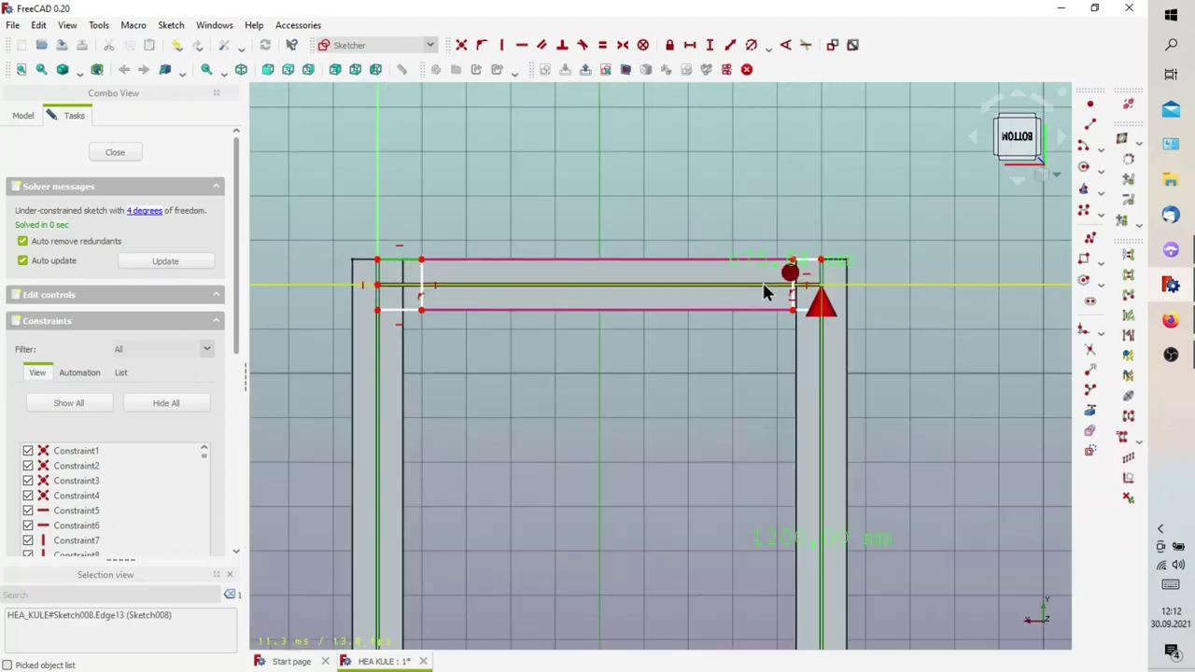
click(810, 271)
scroll(808, 333, down, 3)
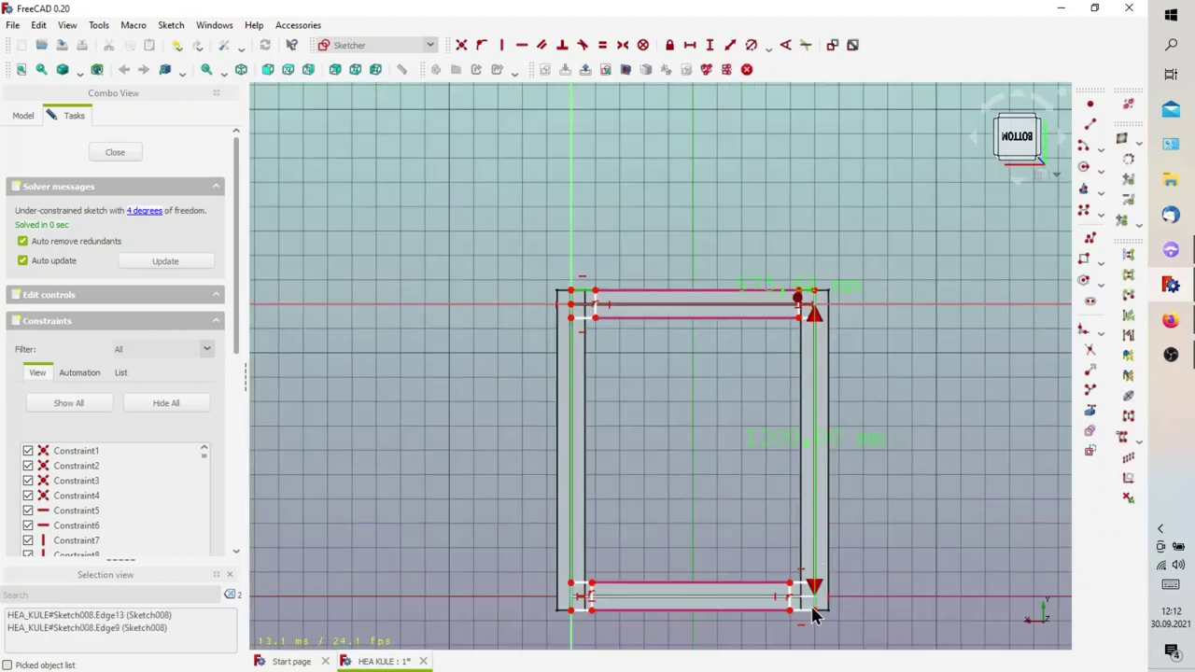
scroll(813, 619, up, 3)
click(787, 592)
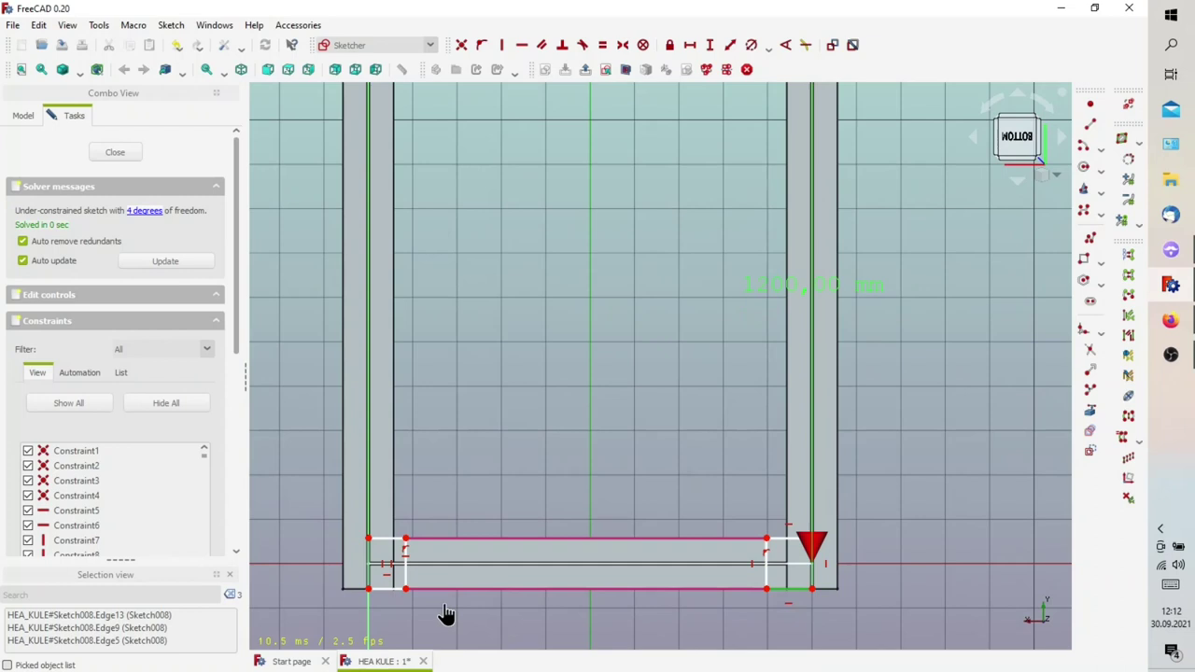
click(392, 594)
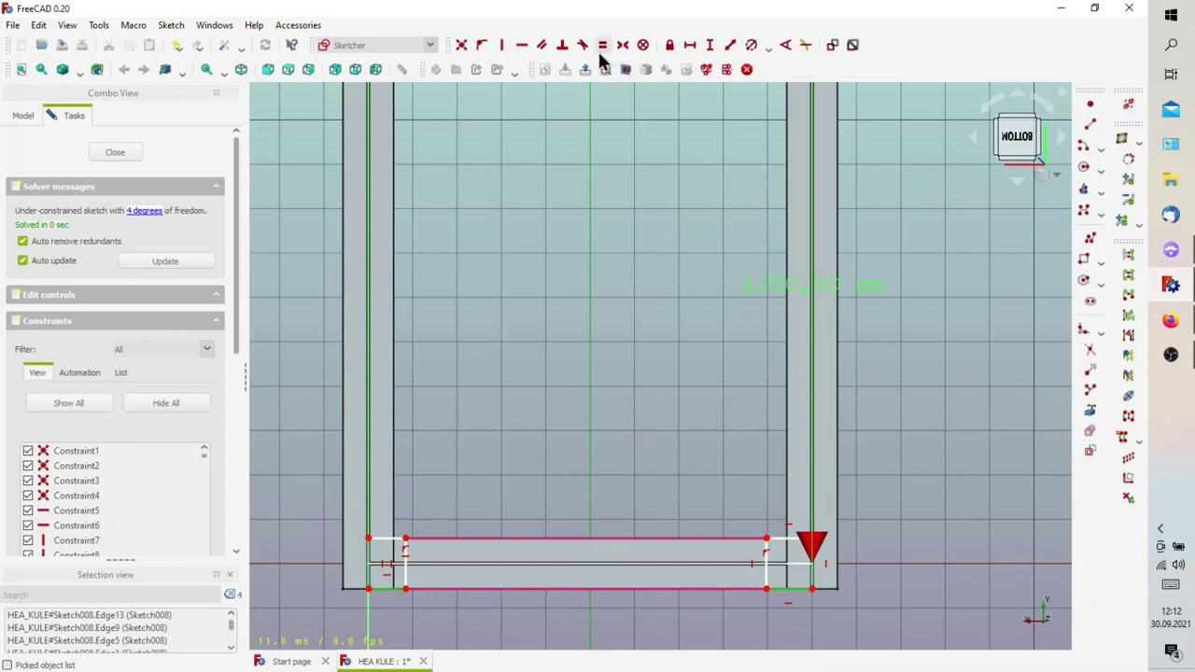
key(e)
click(389, 597)
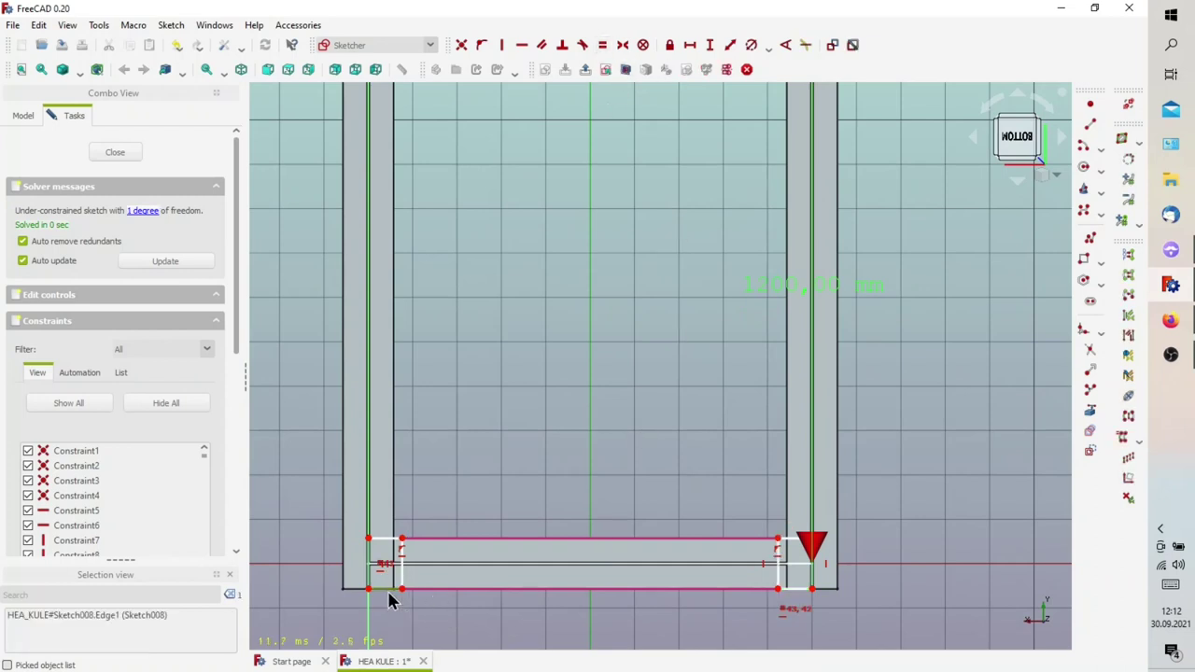
scroll(383, 599, up, 2)
scroll(392, 602, up, 3)
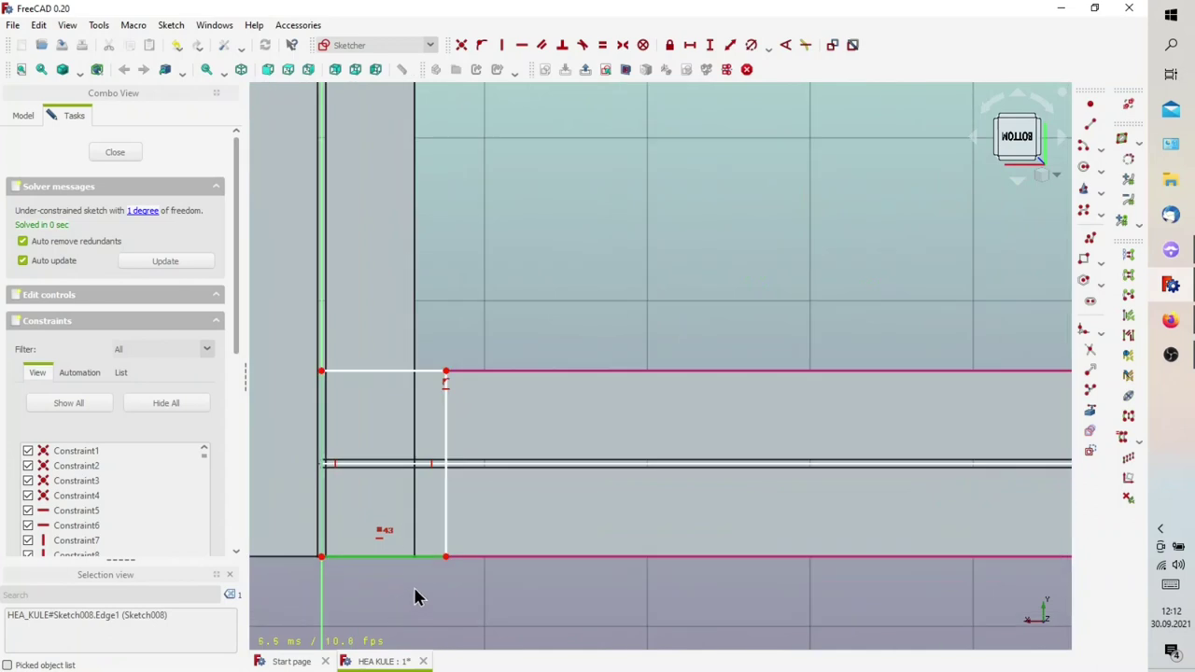
key(Escape)
key(Escape)
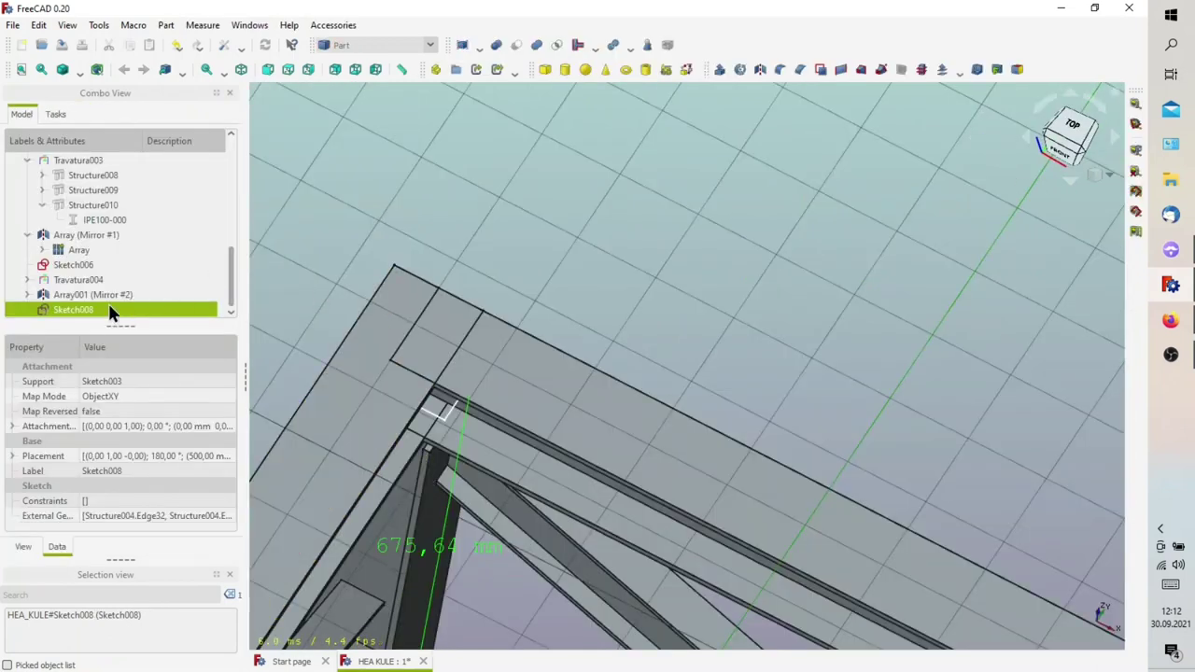
Reopen Sketch008 for editing from its context menu
right_click(109, 312)
click(172, 9)
scroll(486, 339, down, 2)
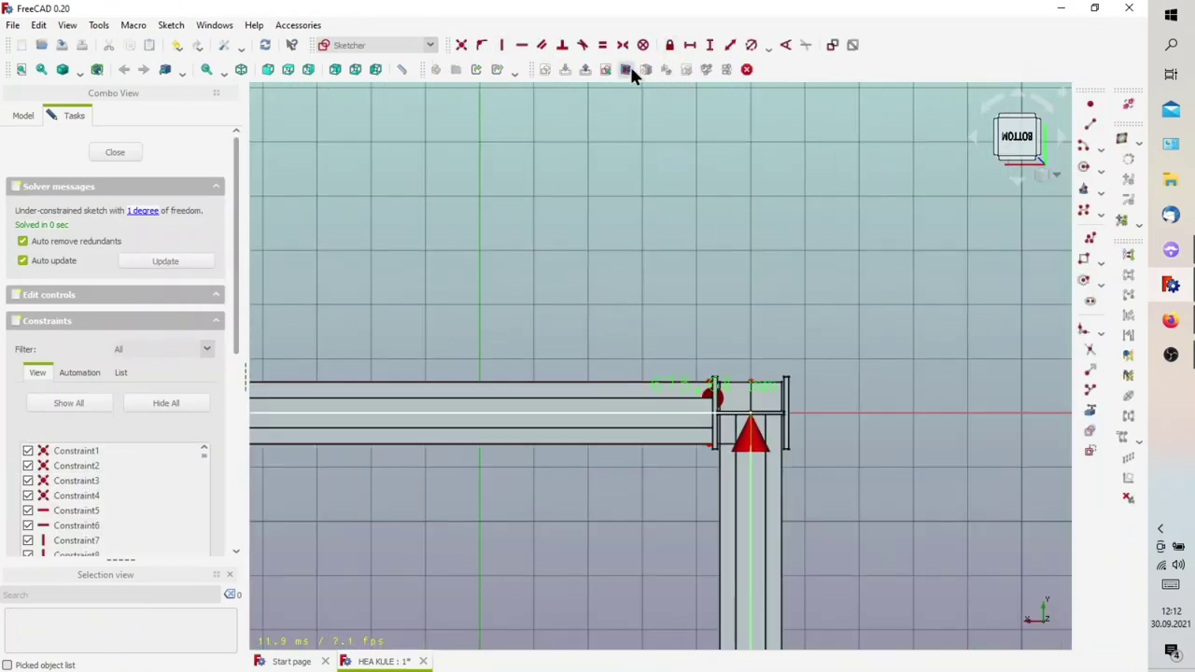
scroll(738, 493, up, 1)
scroll(732, 492, up, 2)
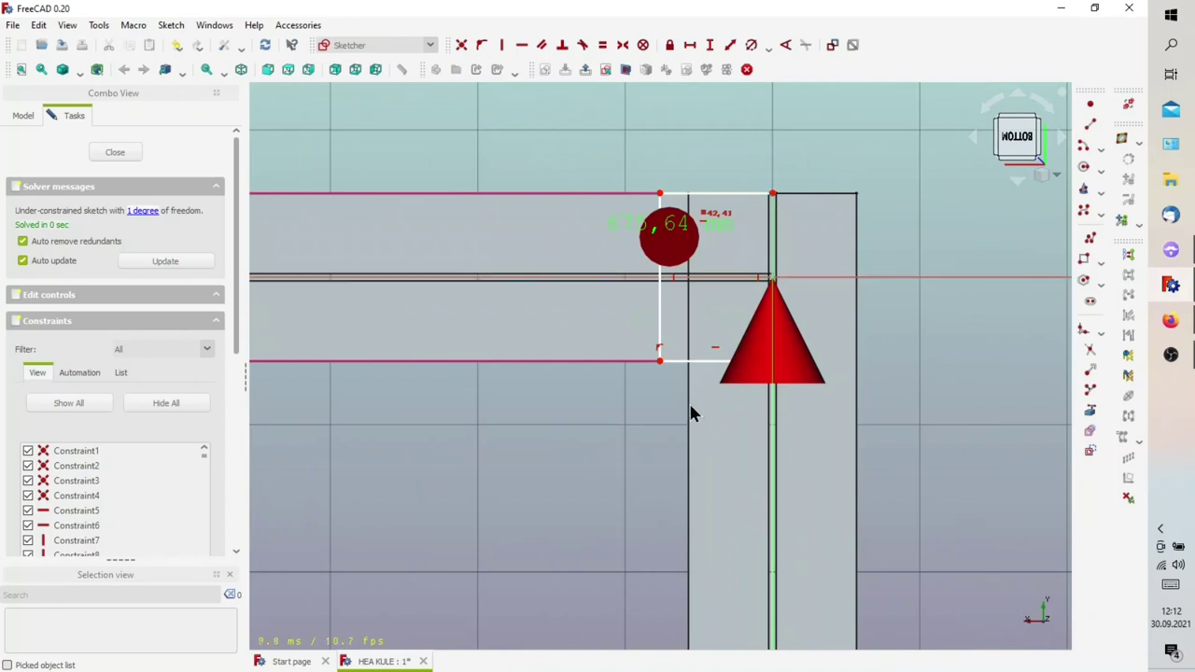
scroll(691, 397, up, 1)
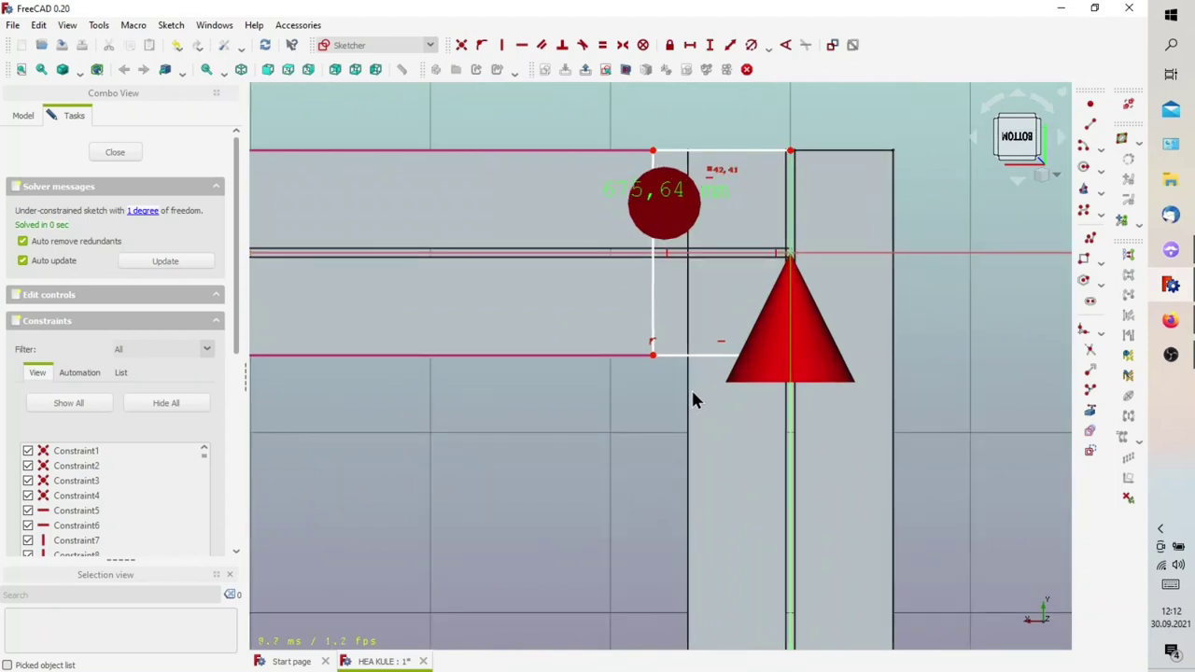
scroll(695, 328, down, 2)
scroll(676, 359, down, 2)
scroll(672, 369, down, 2)
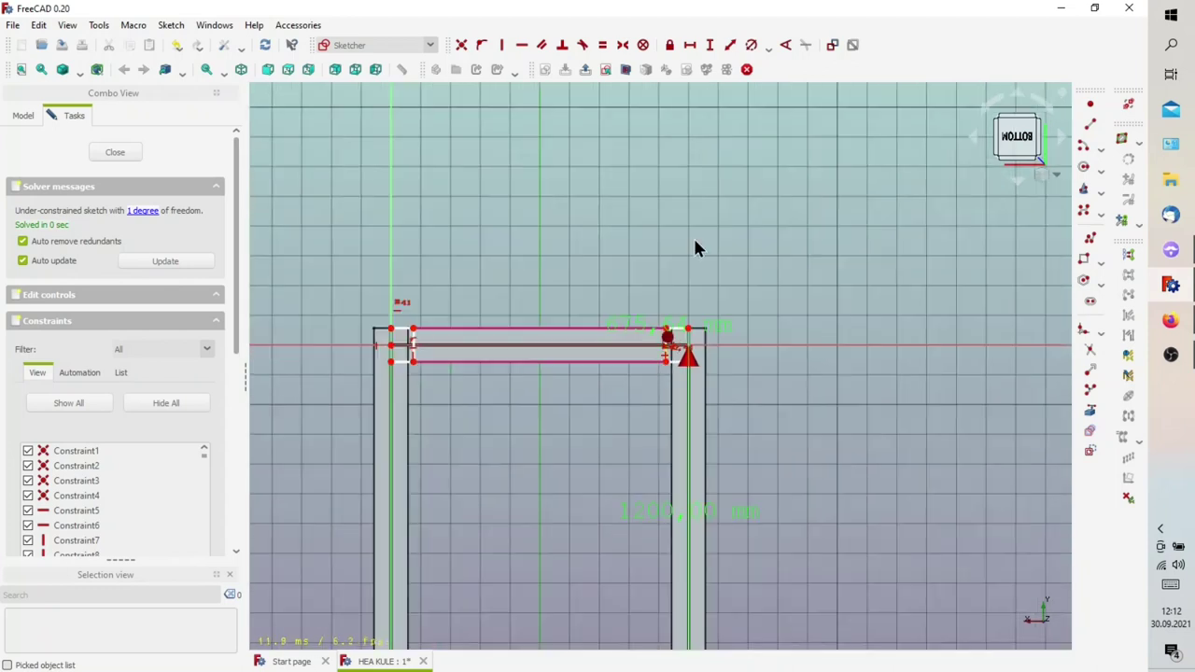
Pin the rectangle's corner vertex onto the beam edge with a Point on Object constraint
click(1090, 411)
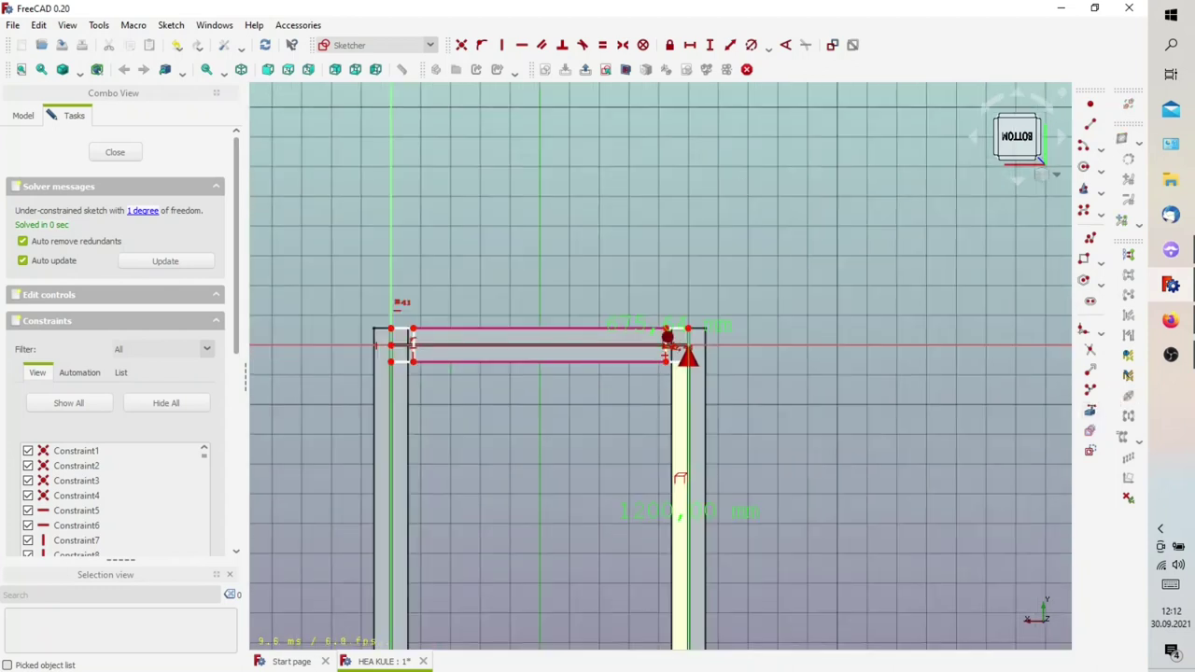
click(672, 476)
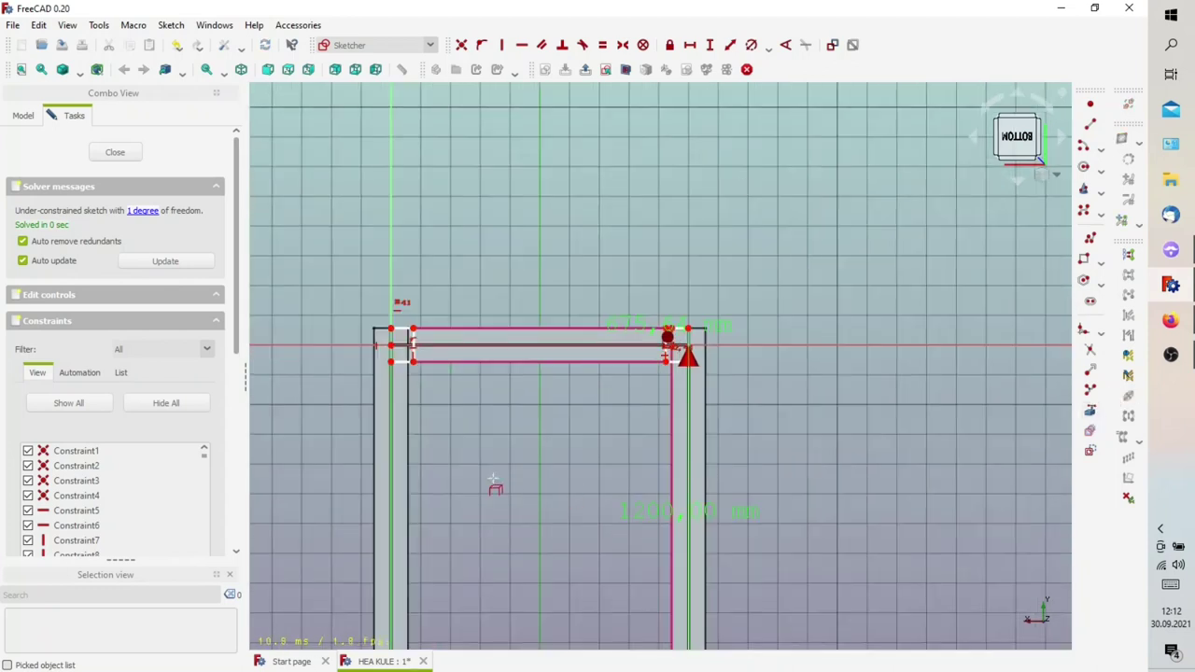
click(408, 467)
scroll(427, 406, up, 1)
scroll(405, 286, up, 2)
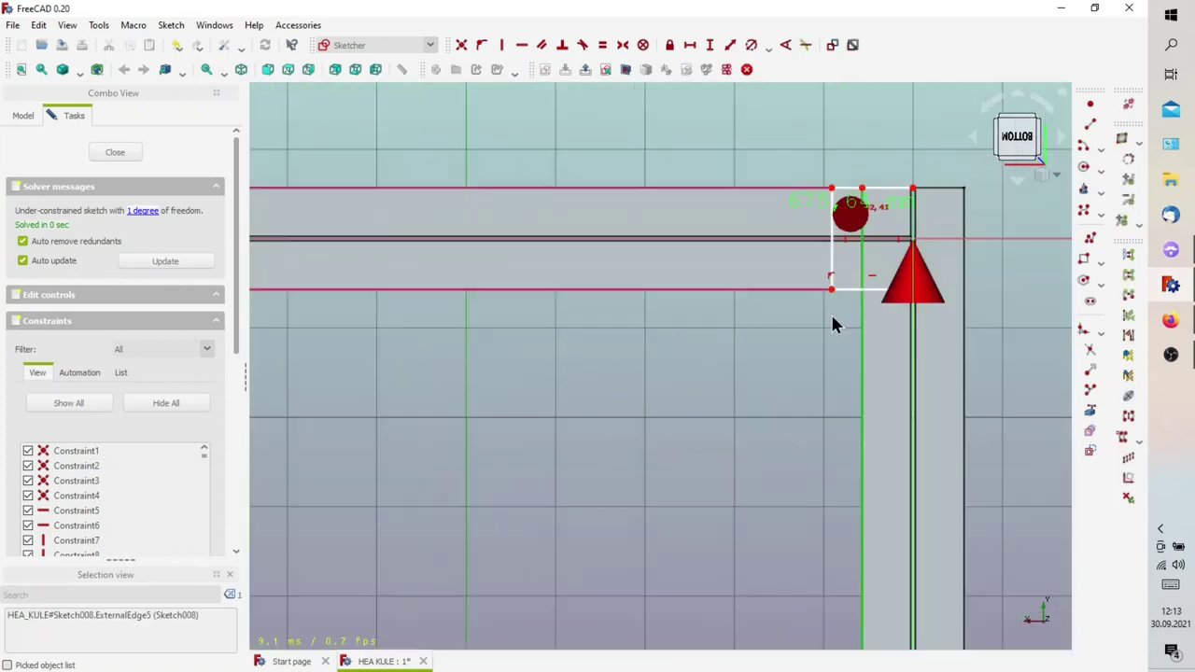
click(831, 288)
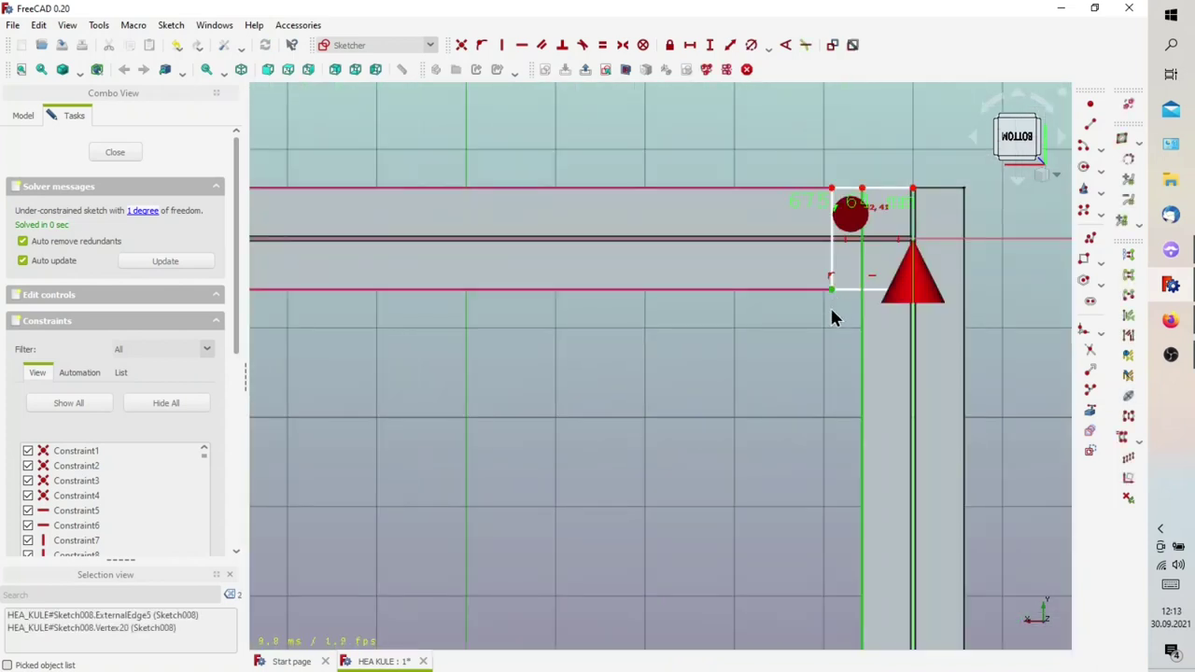
click(480, 44)
Close Sketch008 and orbit to view the tower top
scroll(579, 243, down, 2)
scroll(588, 392, down, 2)
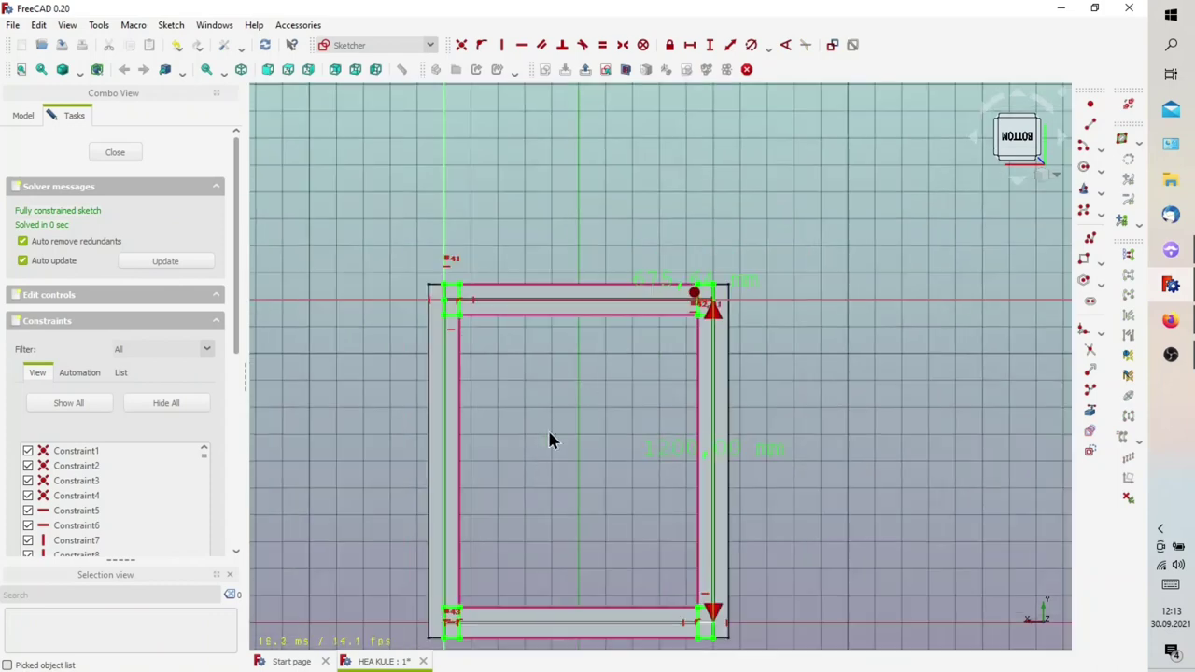
middle_drag(549, 438, 541, 377)
click(138, 152)
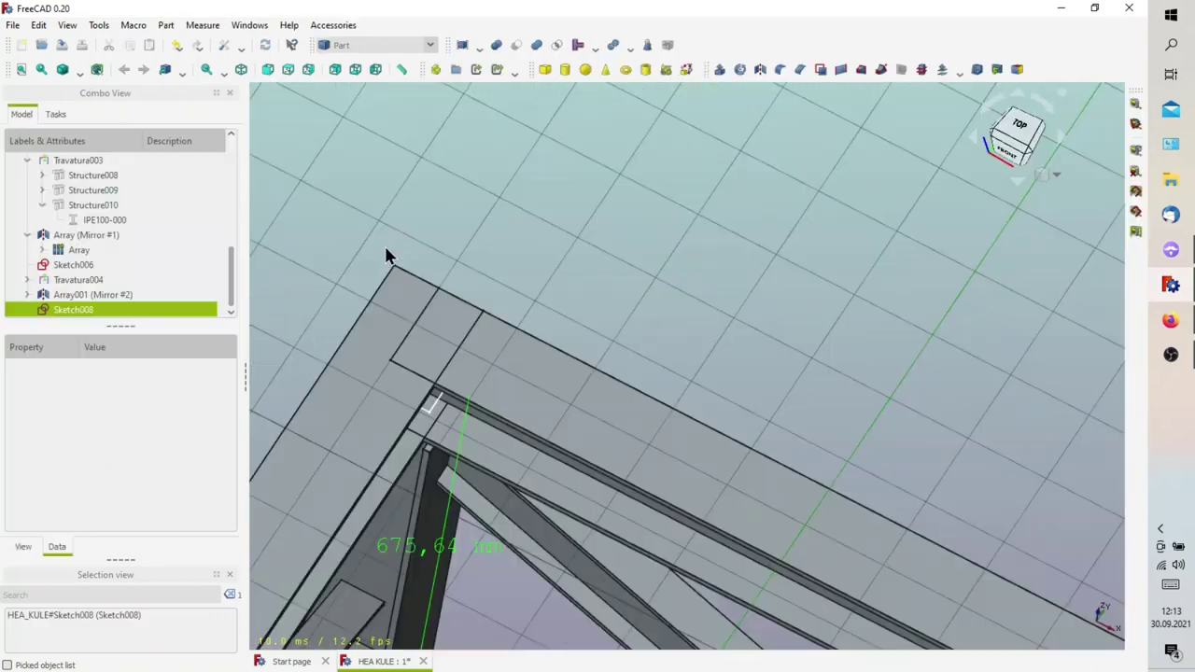
scroll(474, 318, down, 3)
middle_drag(548, 333, 538, 490)
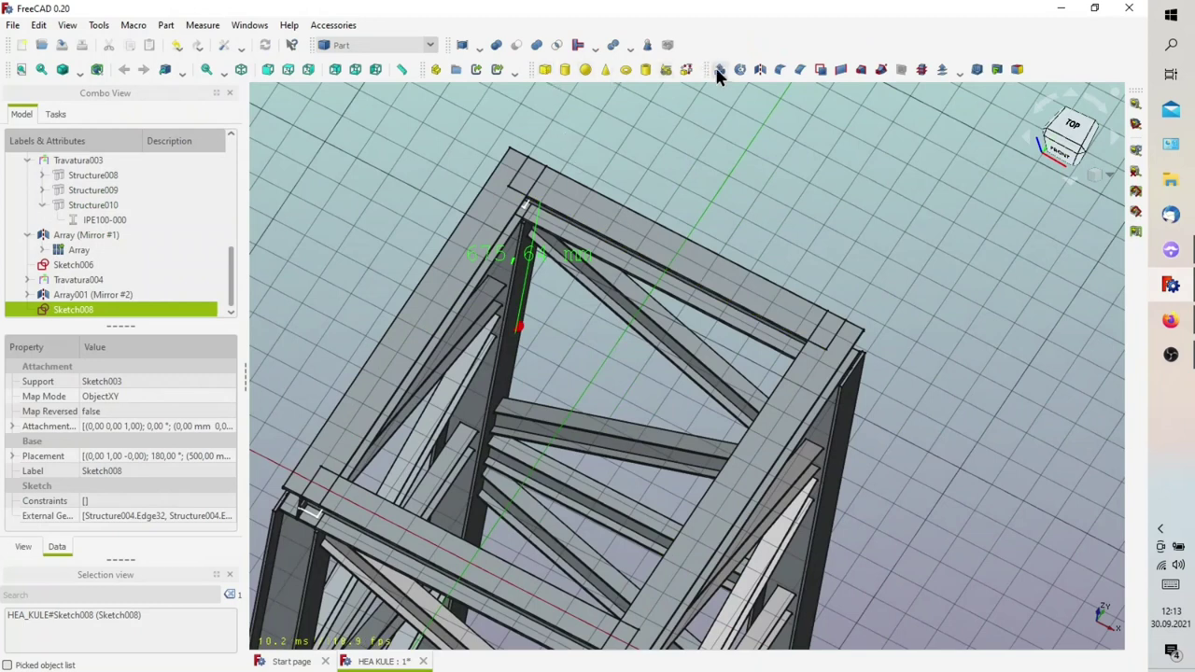
Extrude Sketch008 300 mm symmetrically into the corner blocks Extrude002
click(718, 71)
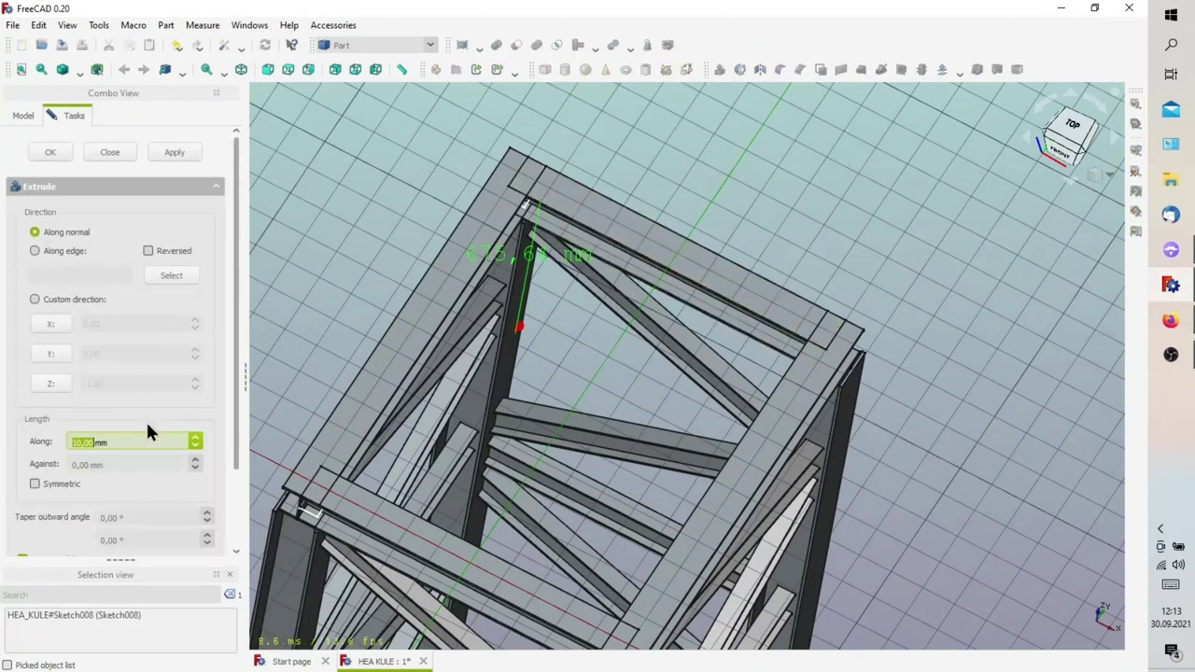
text(300)
click(35, 483)
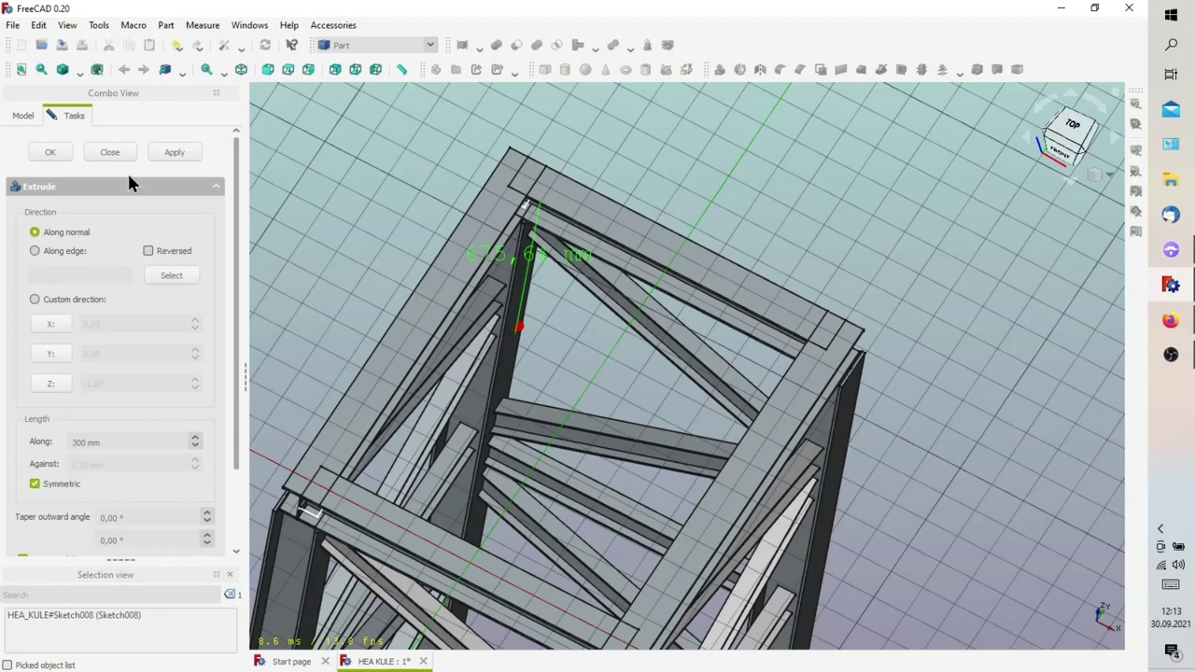
click(174, 154)
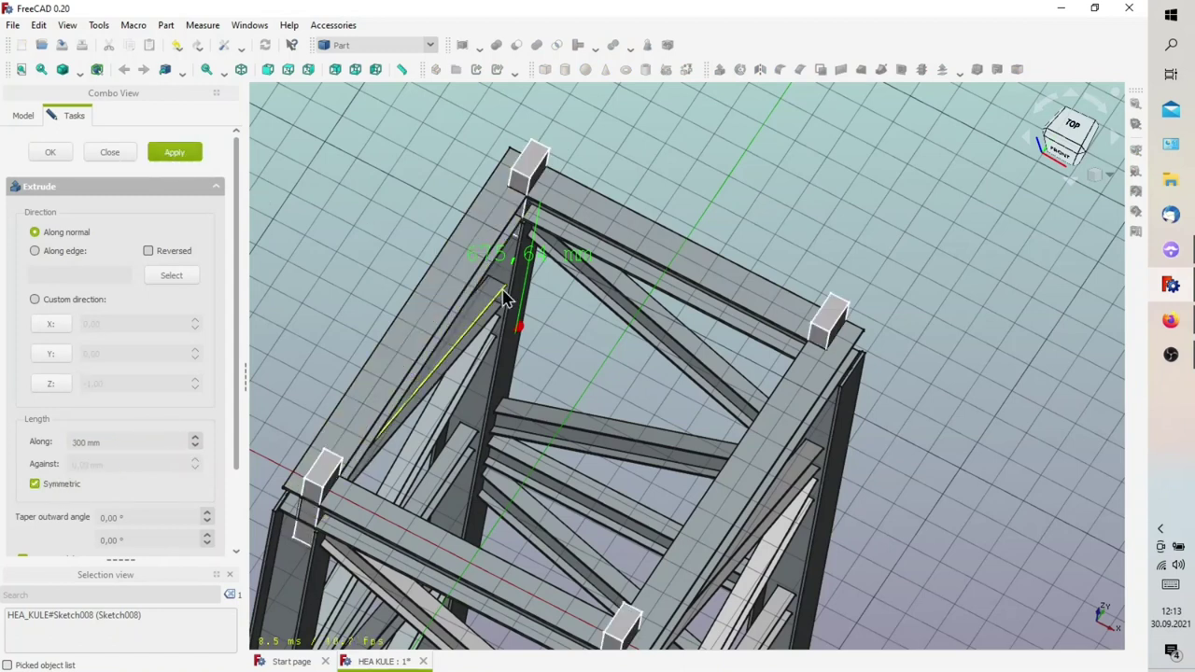
click(110, 153)
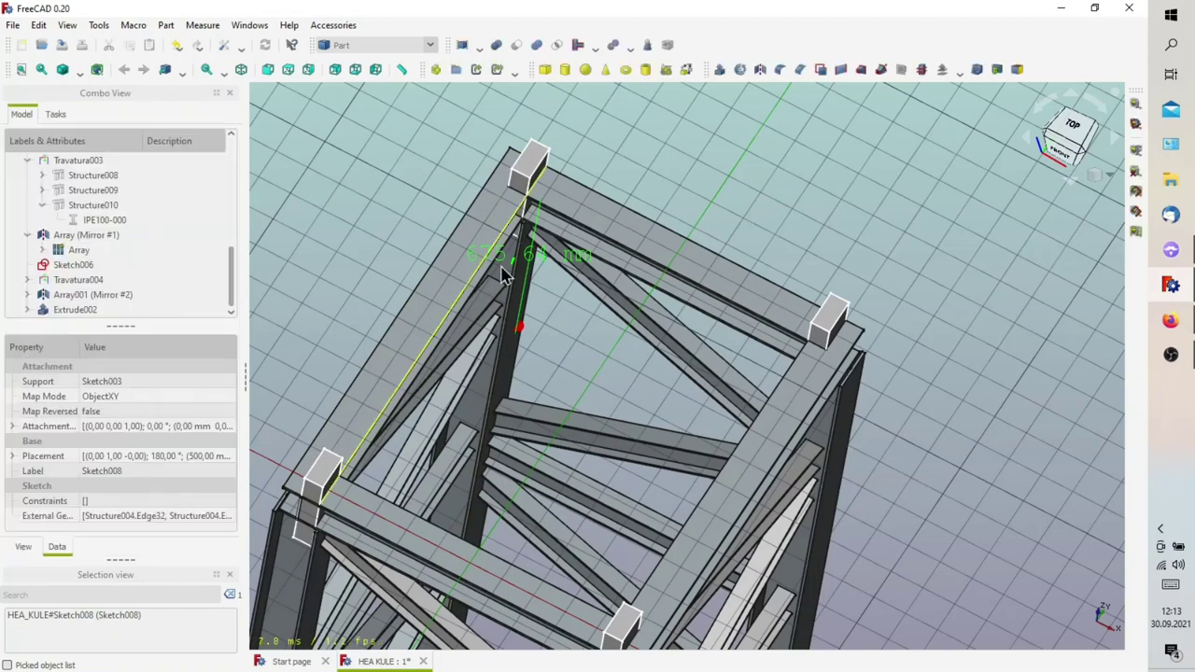
middle_drag(509, 268, 449, 300)
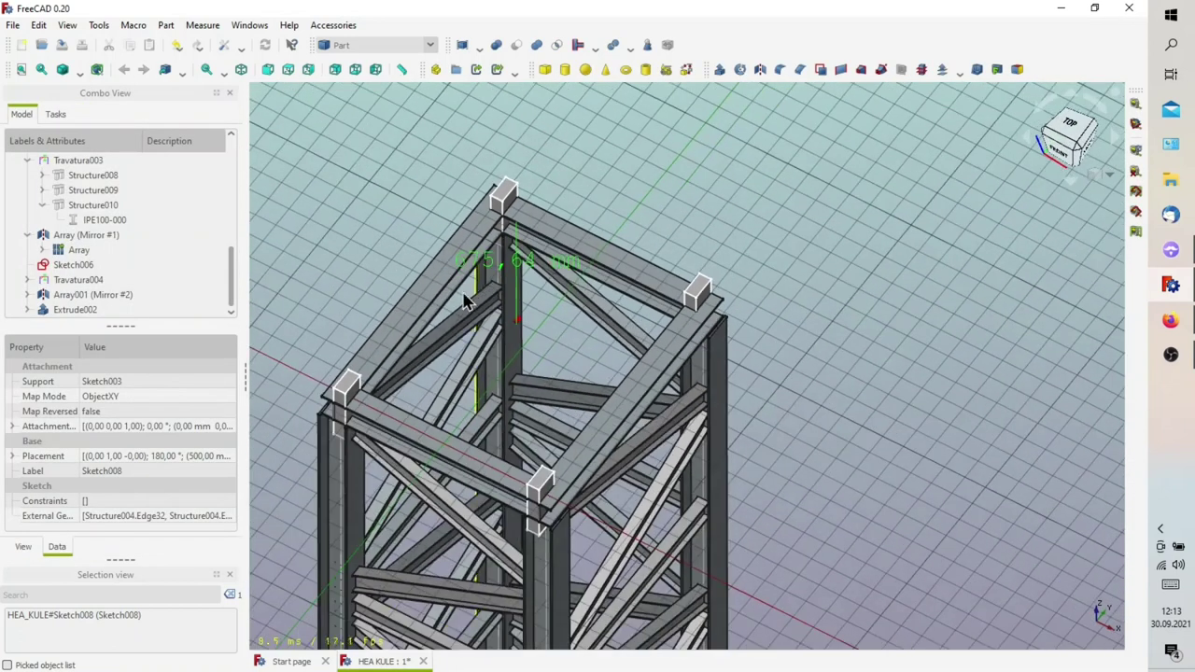
Cut Extrude002's corner blocks from the top frame beam, creating Cut002
click(446, 275)
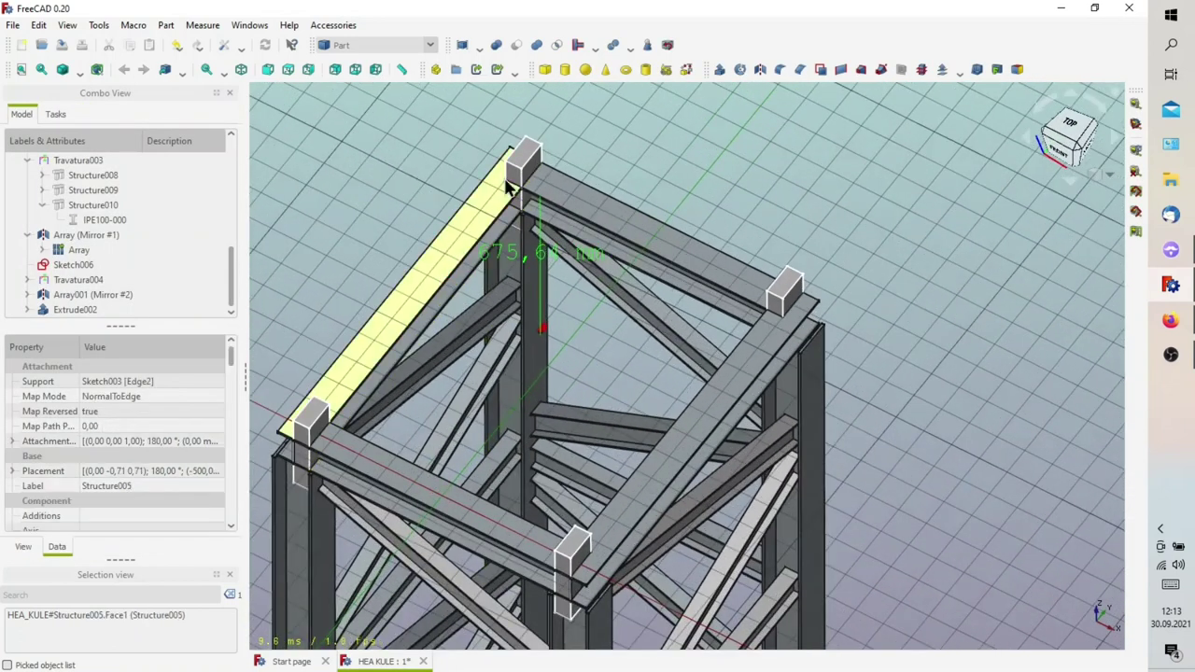
ctrl+click(528, 158)
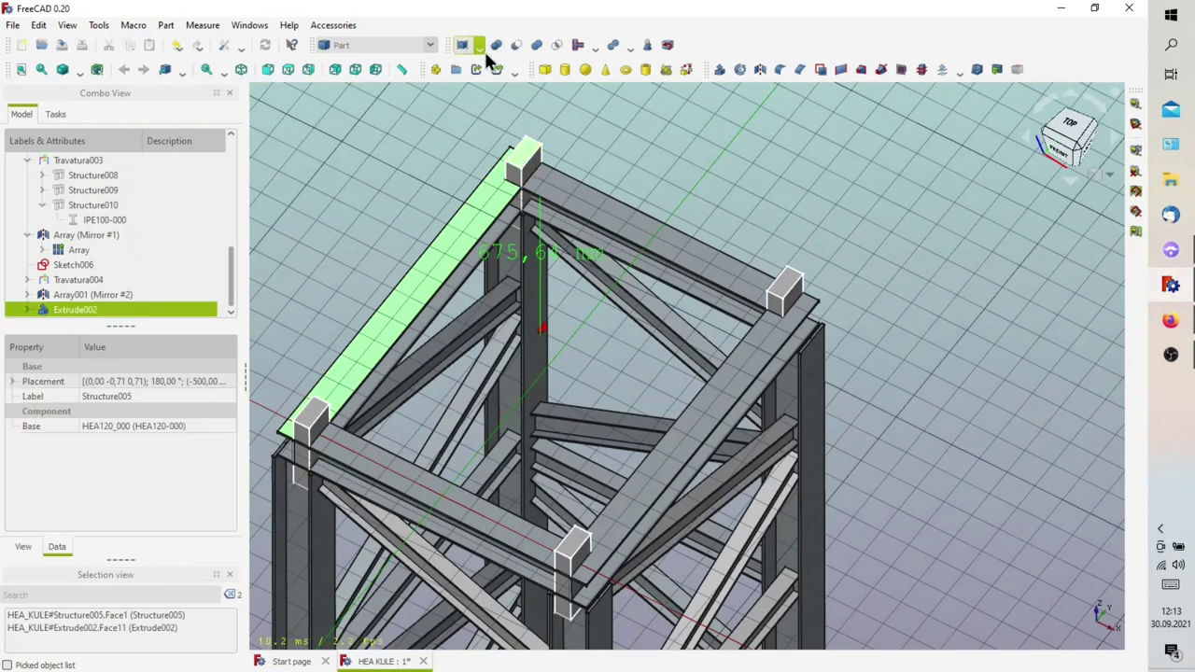
click(515, 45)
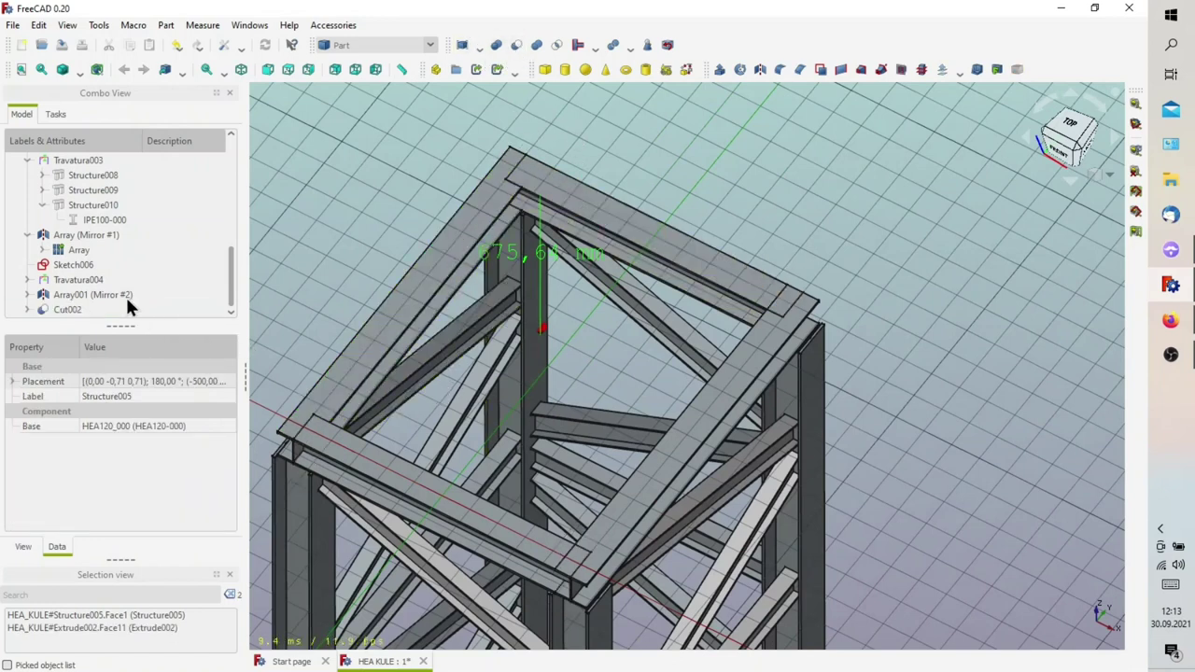
click(27, 310)
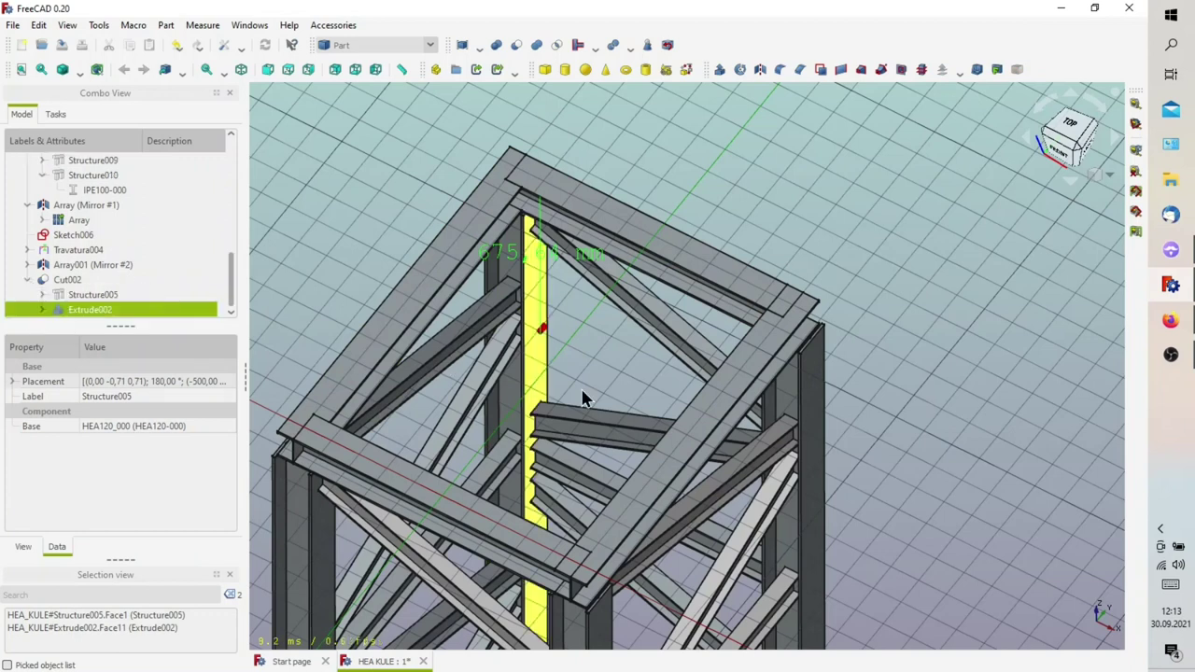
click(712, 420)
ctrl+click(95, 311)
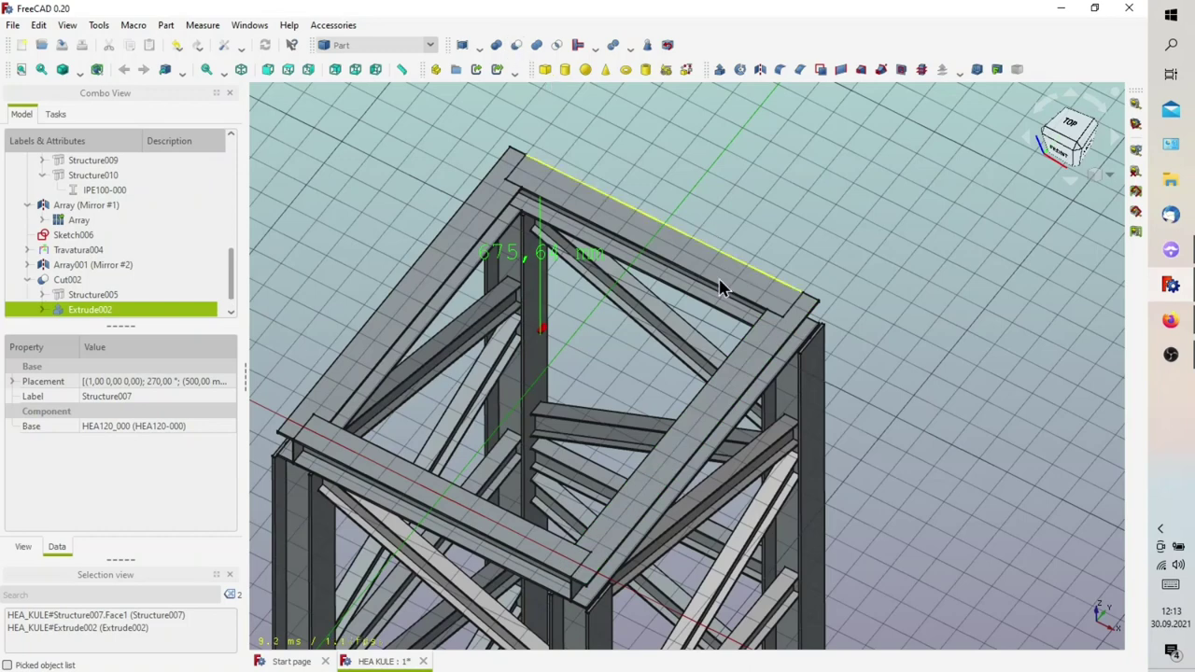
mouse_move(719, 280)
middle_down()
mouse_move(715, 312)
mouse_move(630, 297)
mouse_move(434, 322)
middle_up()
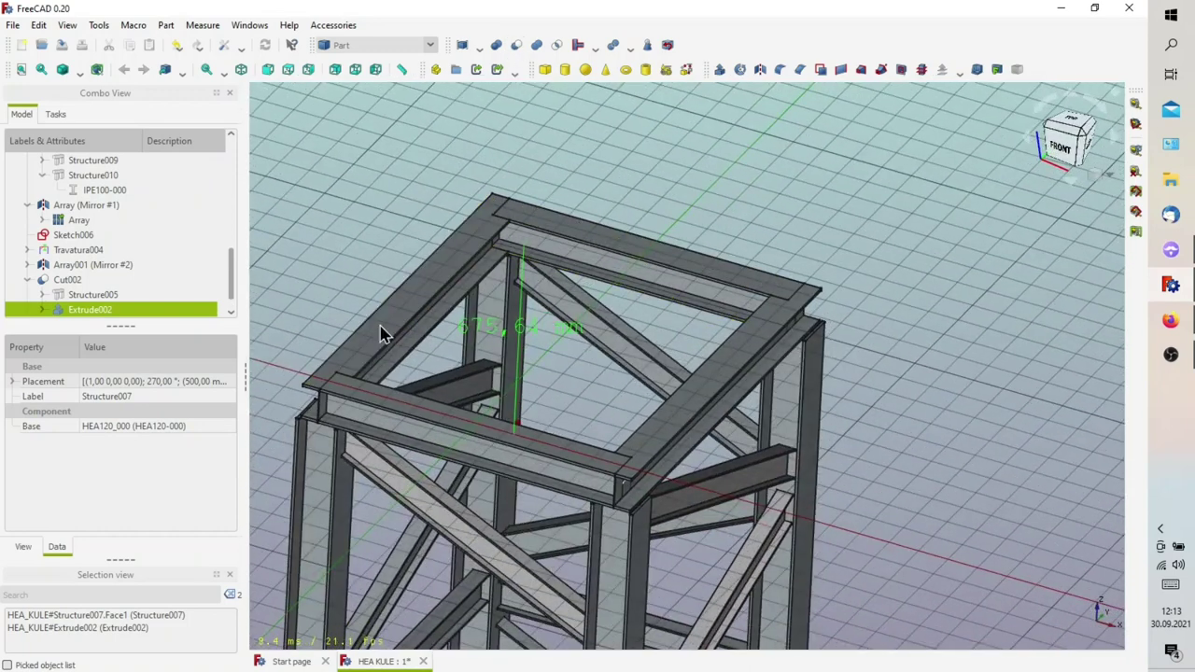
Combine the four top HEA beams into Compound002
click(384, 336)
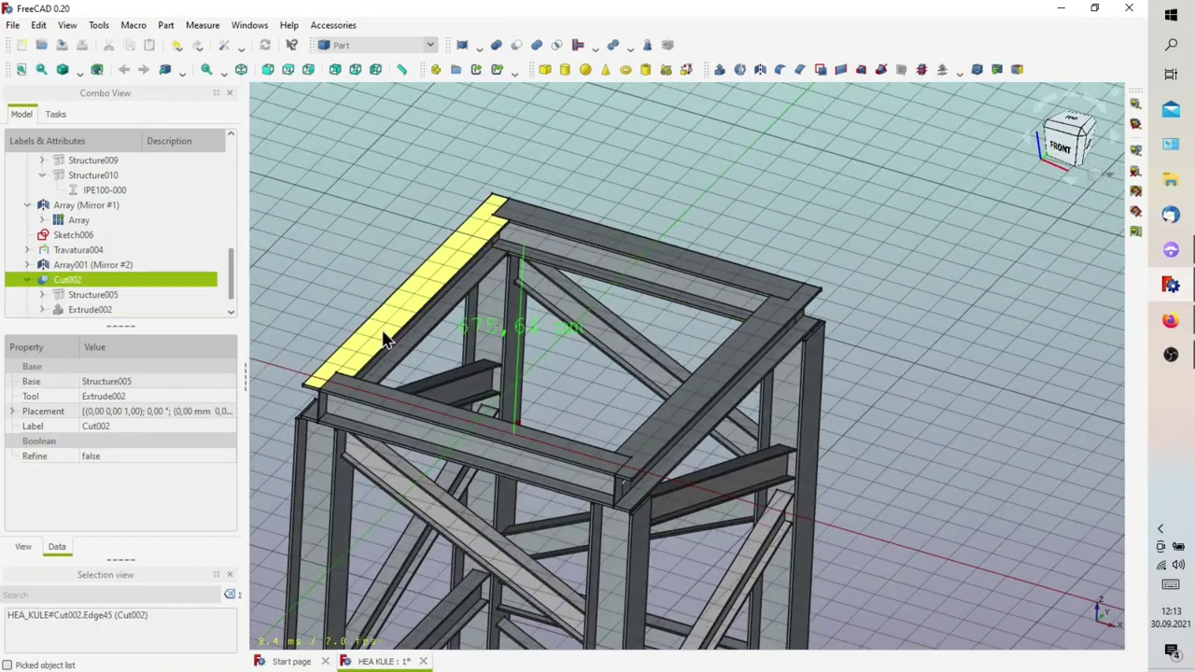
ctrl+click(576, 239)
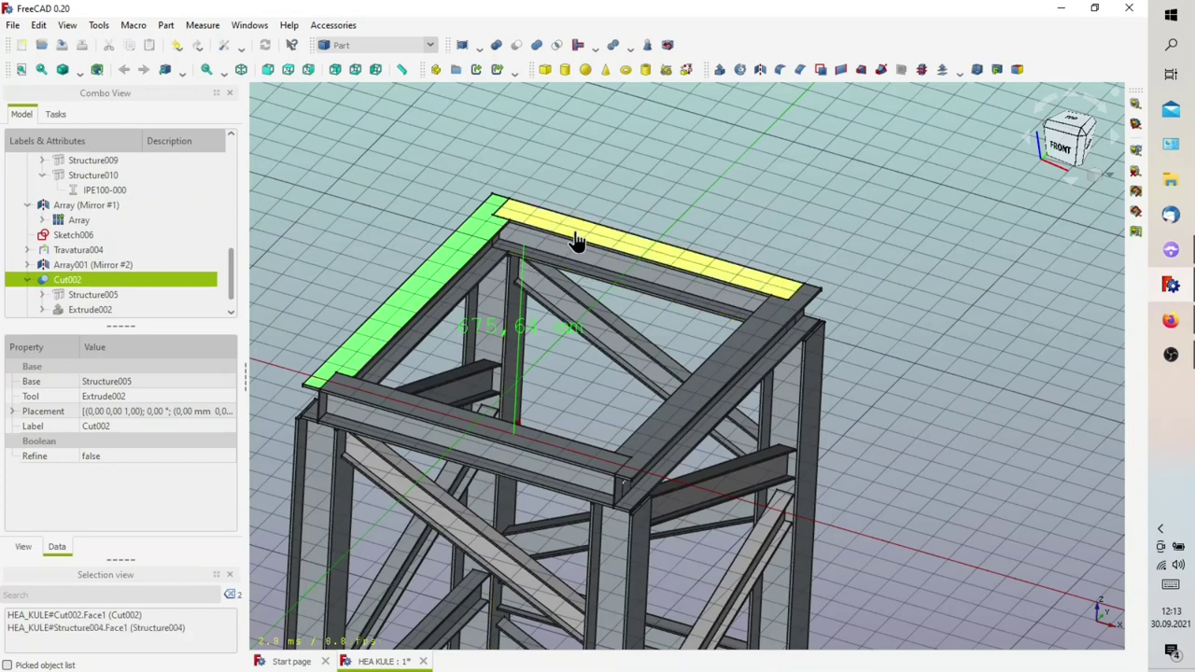
ctrl+click(746, 354)
ctrl+click(569, 446)
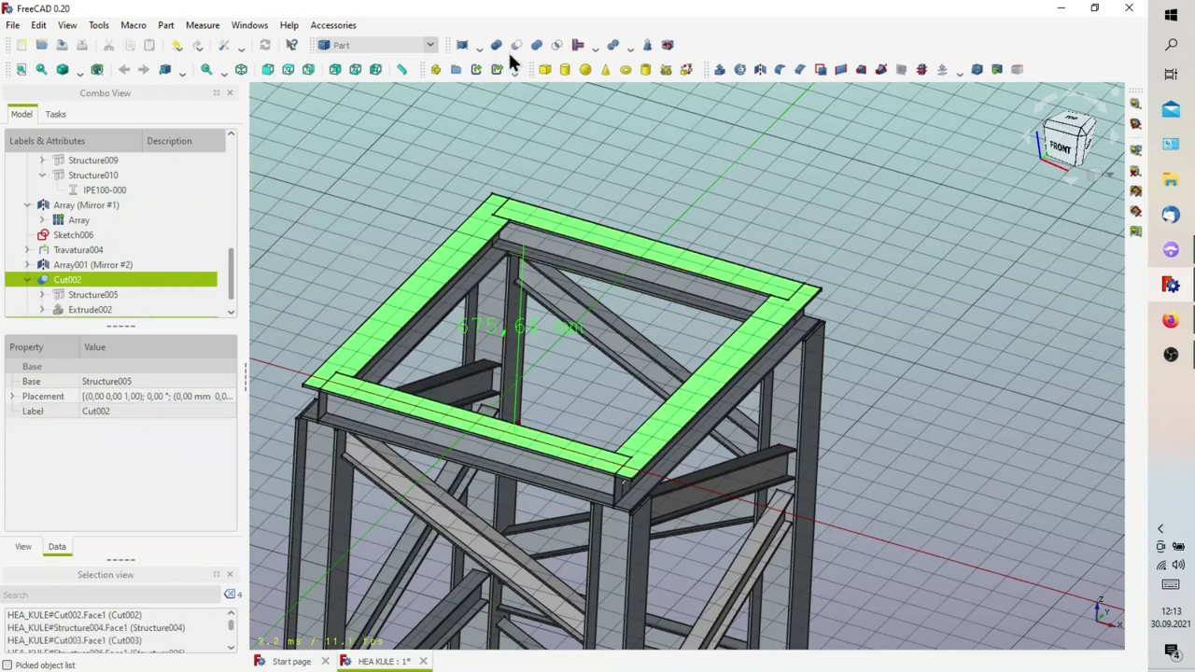
click(462, 44)
scroll(496, 244, down, 3)
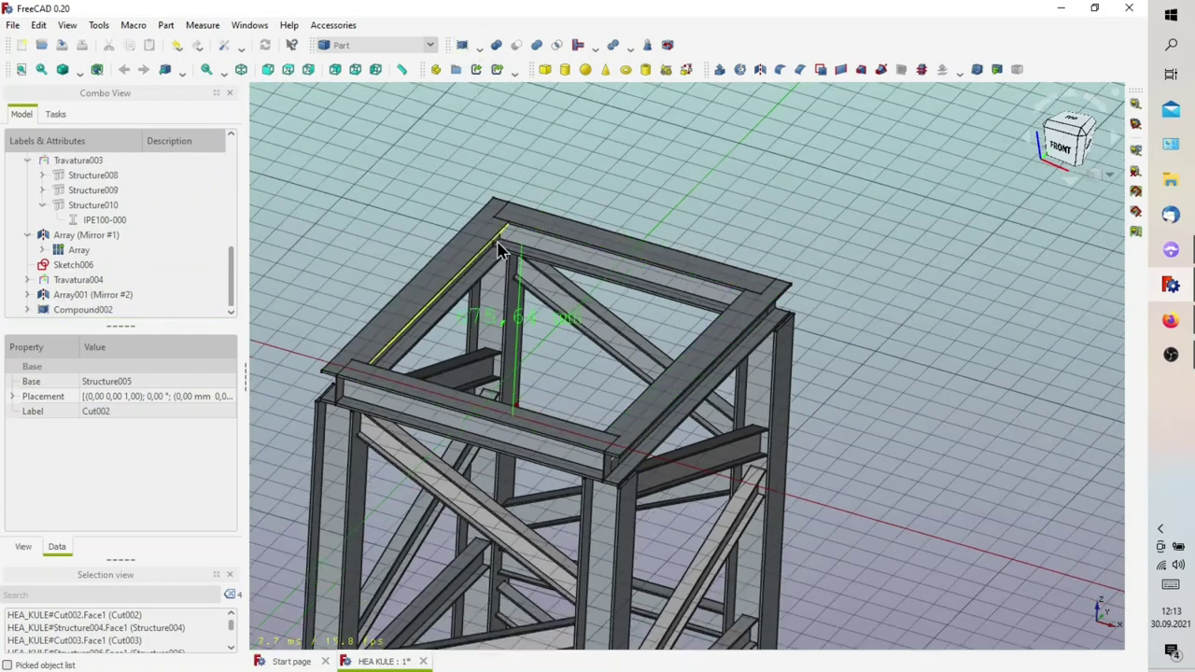
Orbit and zoom around the lattice tower to inspect it from two corners
click(83, 310)
middle_drag(349, 234, 622, 277)
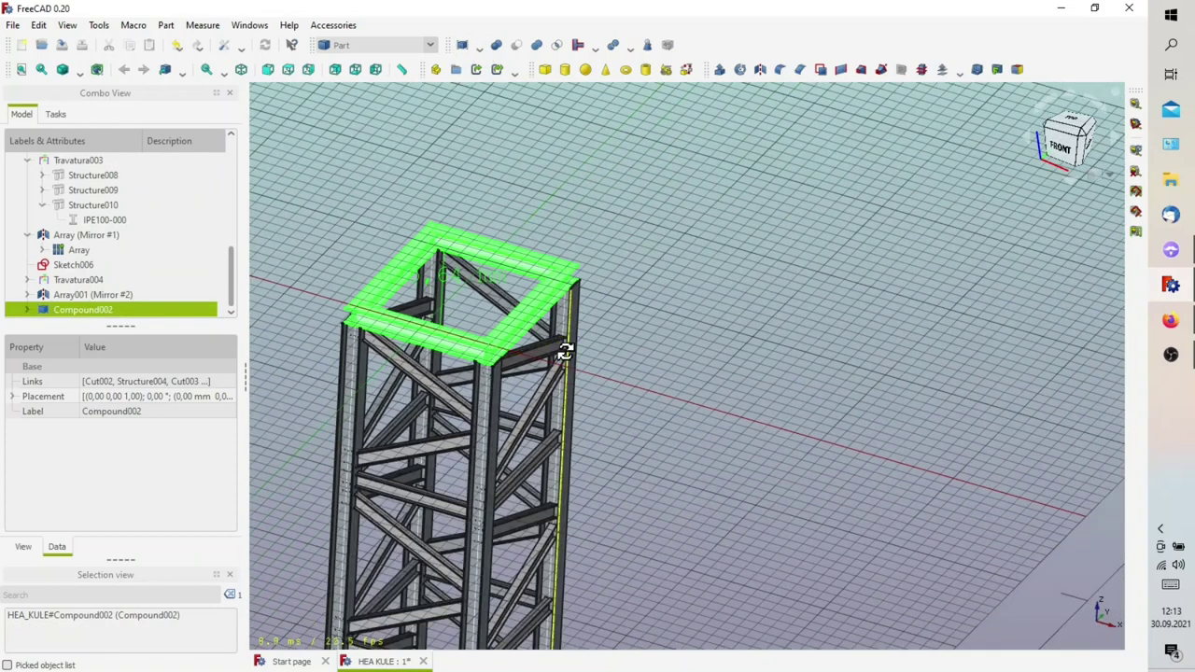
scroll(629, 297, down, 3)
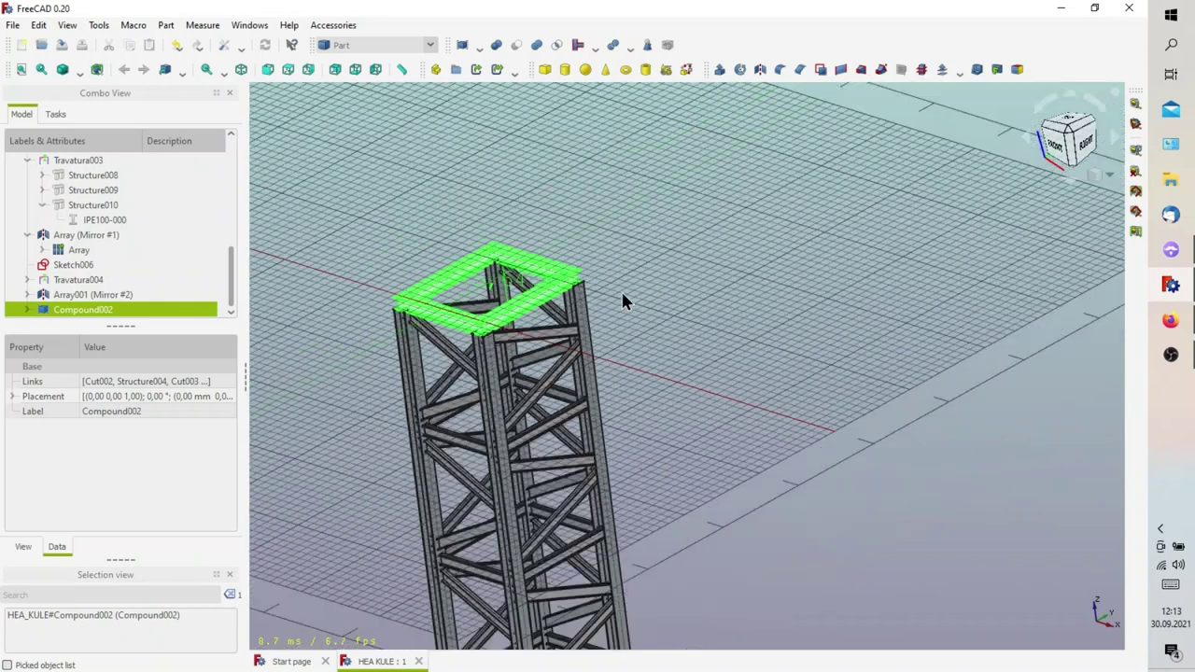
scroll(623, 300, down, 3)
scroll(509, 579, up, 5)
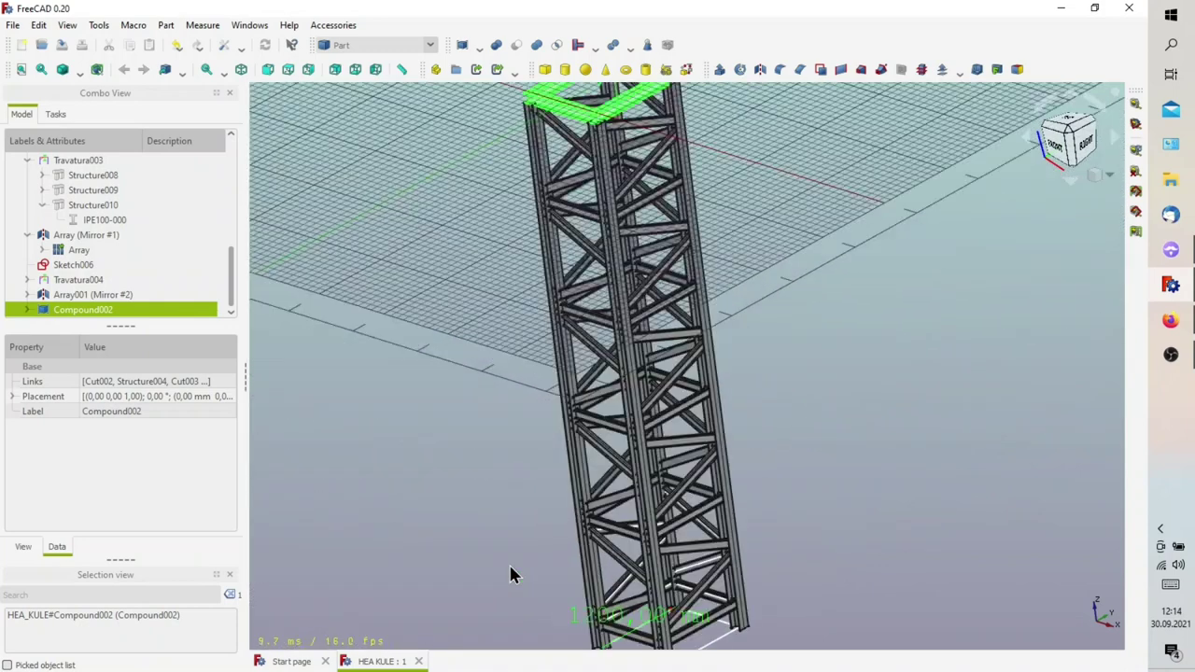
middle_drag(508, 563, 717, 463)
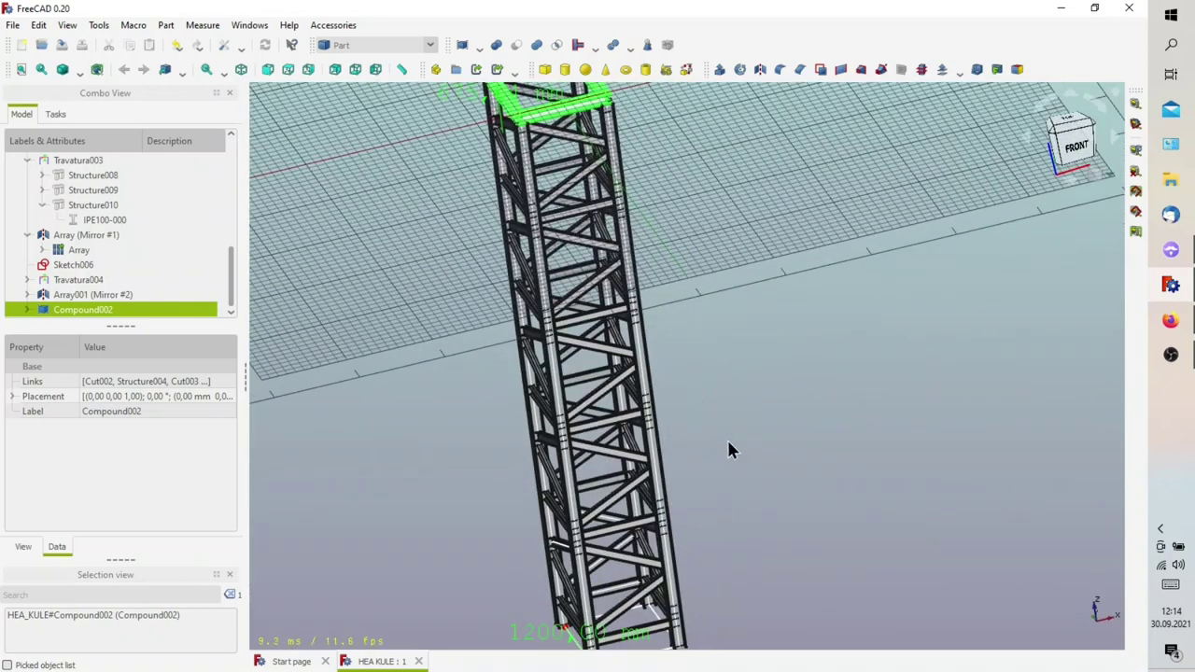
scroll(728, 449, down, 3)
scroll(658, 550, down, 2)
scroll(152, 219, up, 10)
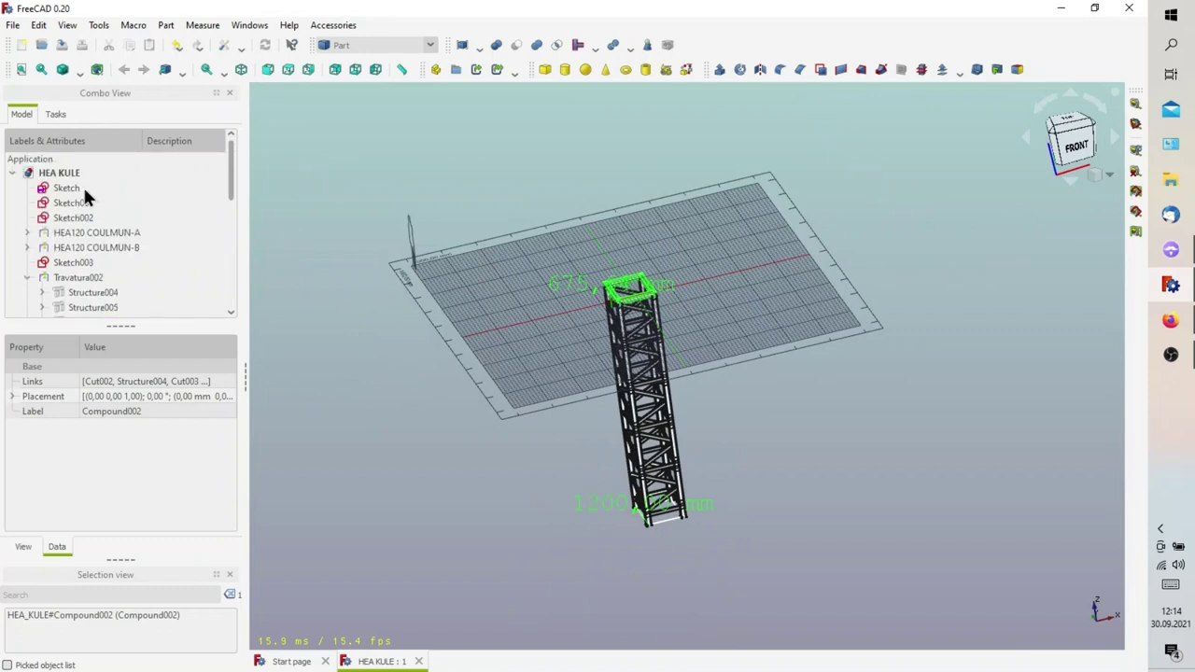
Select the base Sketch and switch to the Draft workbench
click(70, 188)
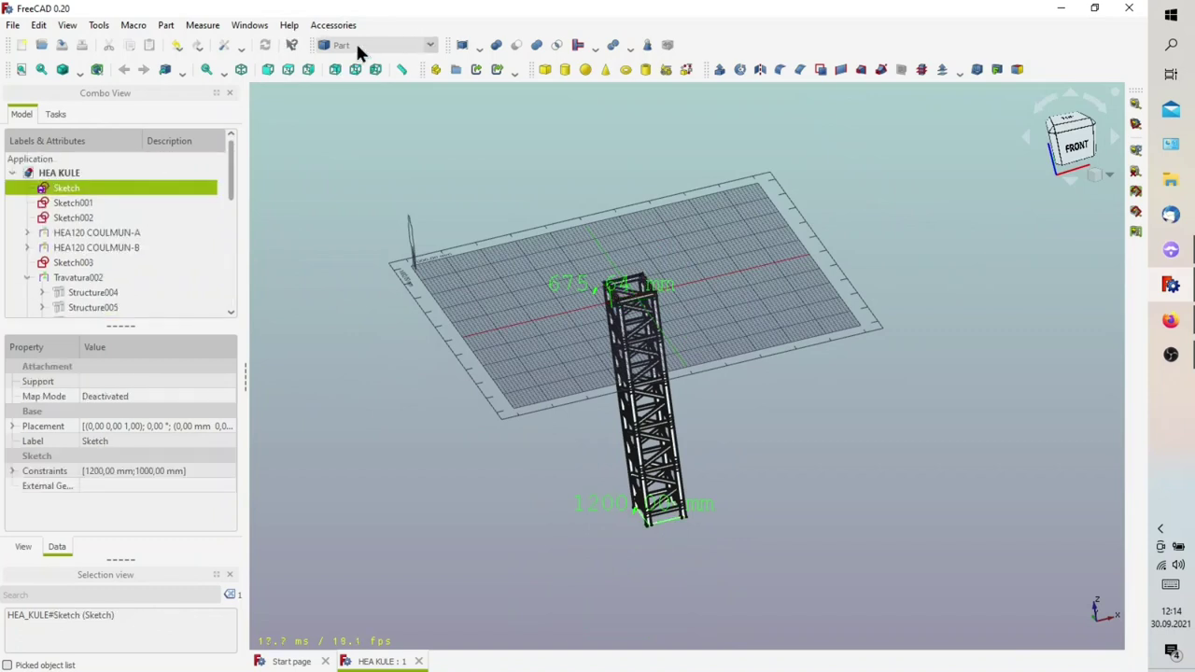
click(358, 46)
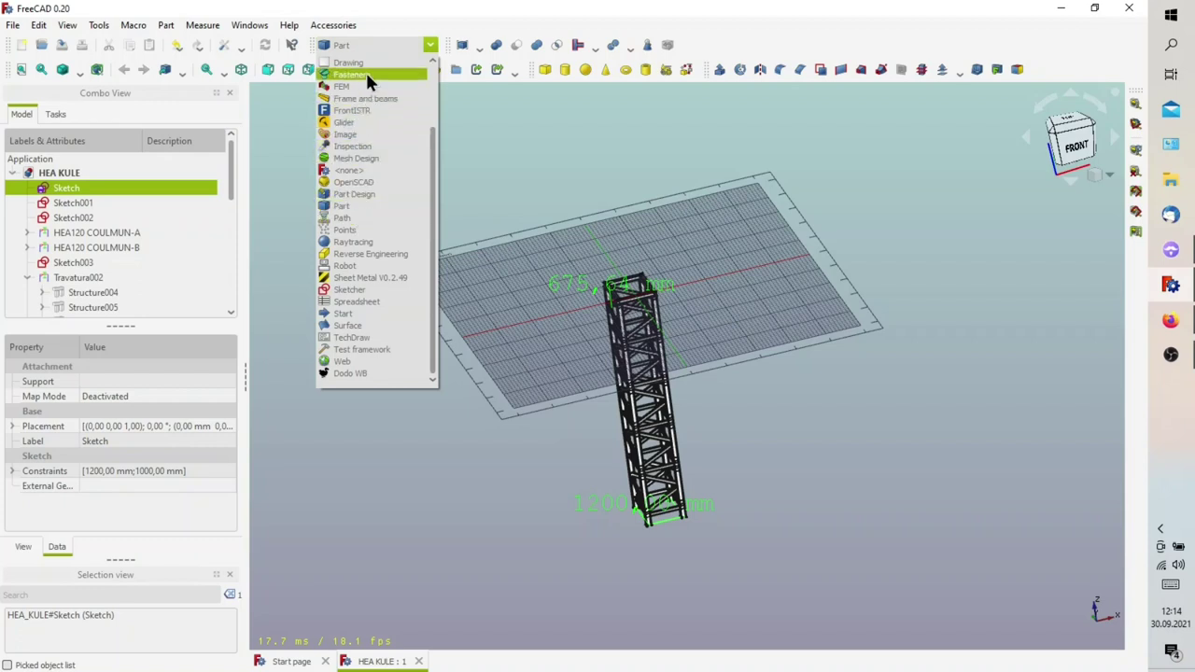
scroll(363, 103, up, 3)
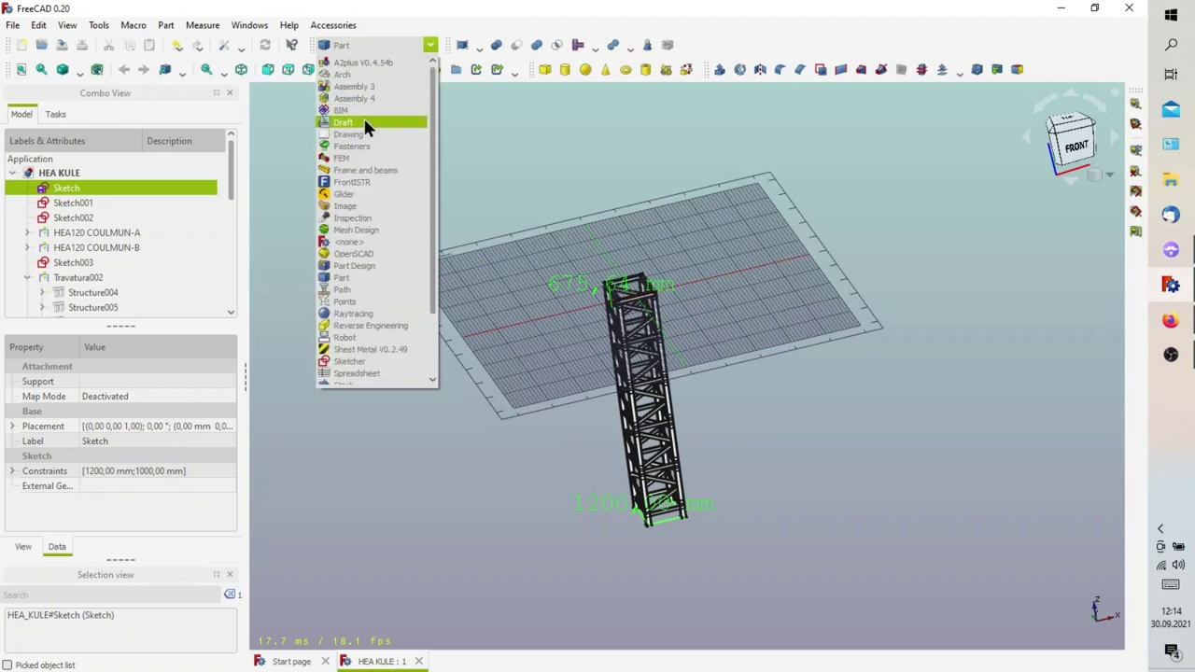
click(363, 116)
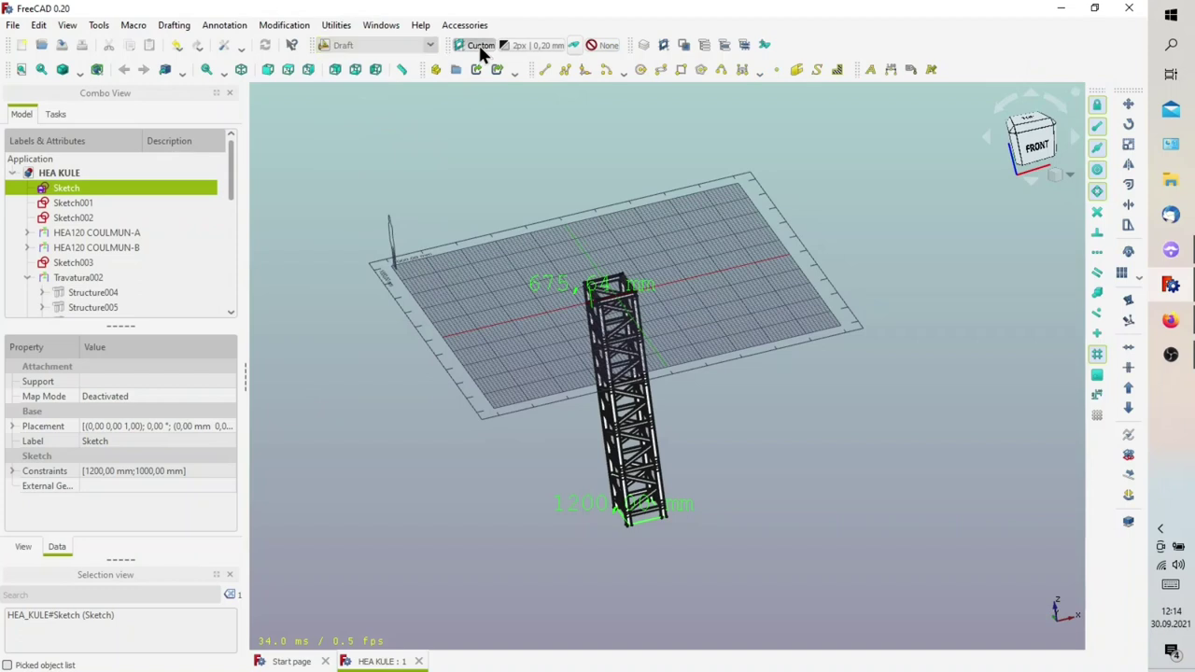
Orbit the tower upright, study a column closely, then look down onto the top frame
mouse_move(653, 374)
middle_down()
mouse_move(766, 323)
mouse_move(747, 320)
mouse_move(605, 453)
middle_up()
scroll(604, 453, up, 2)
scroll(605, 453, up, 3)
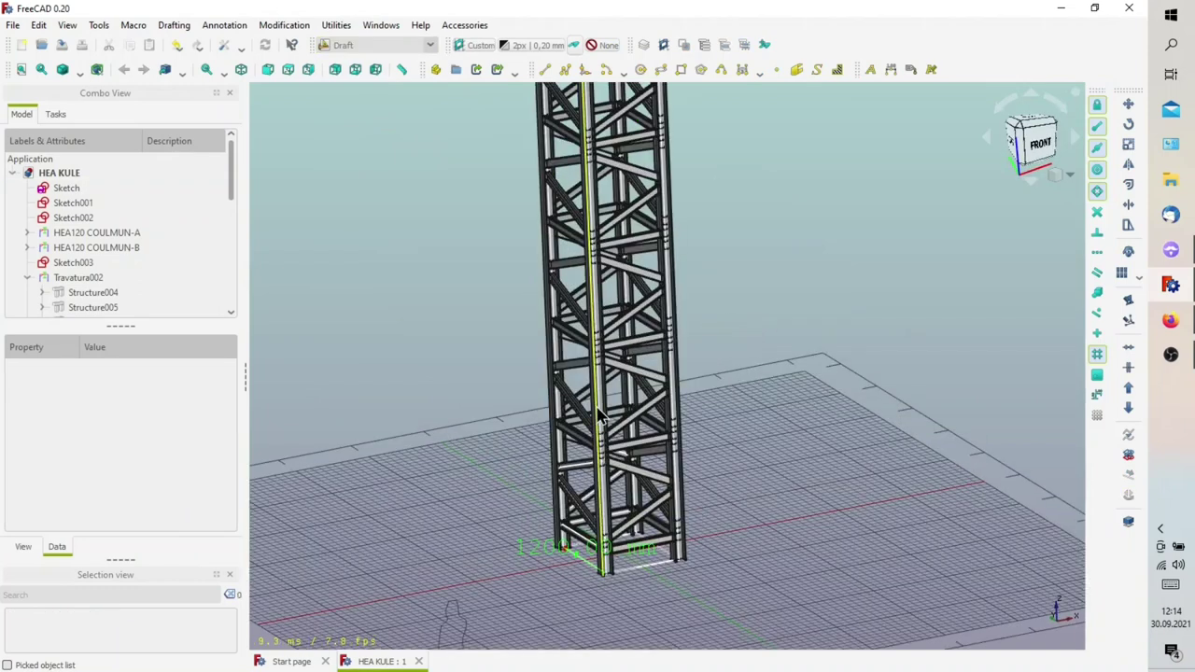
scroll(601, 417, up, 3)
scroll(566, 355, up, 2)
mouse_move(566, 355)
middle_down()
mouse_move(669, 359)
mouse_move(821, 435)
mouse_move(827, 491)
mouse_move(632, 390)
mouse_move(573, 301)
middle_up()
scroll(574, 301, down, 3)
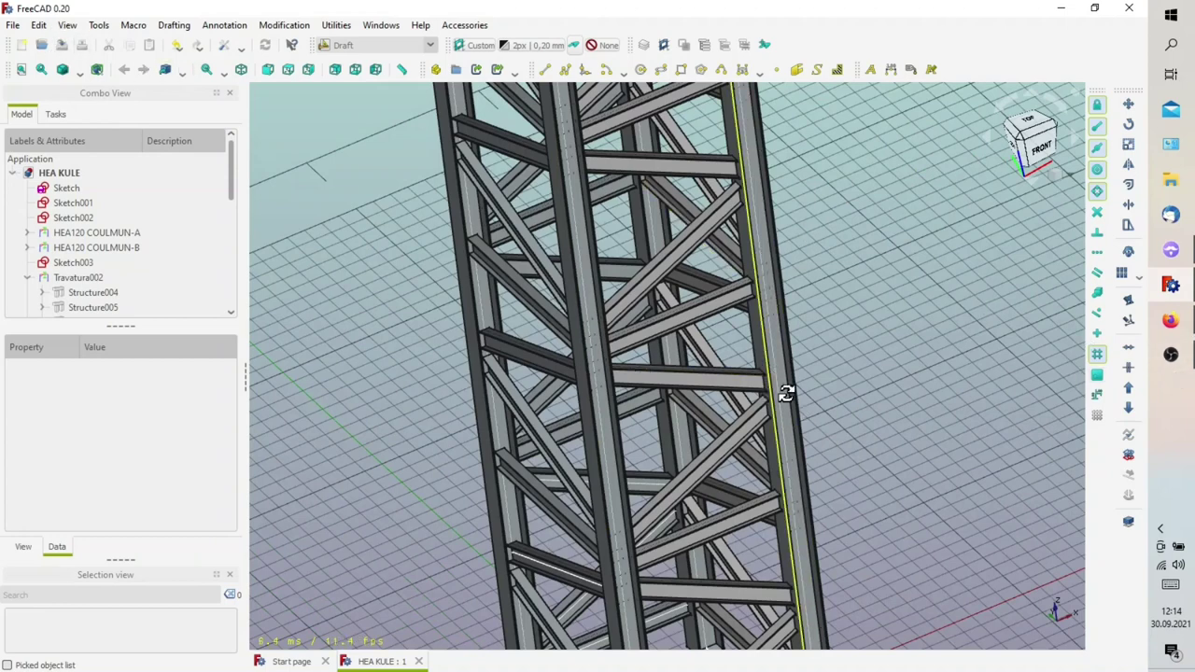
scroll(784, 392, up, 2)
scroll(806, 406, up, 2)
scroll(549, 295, down, 5)
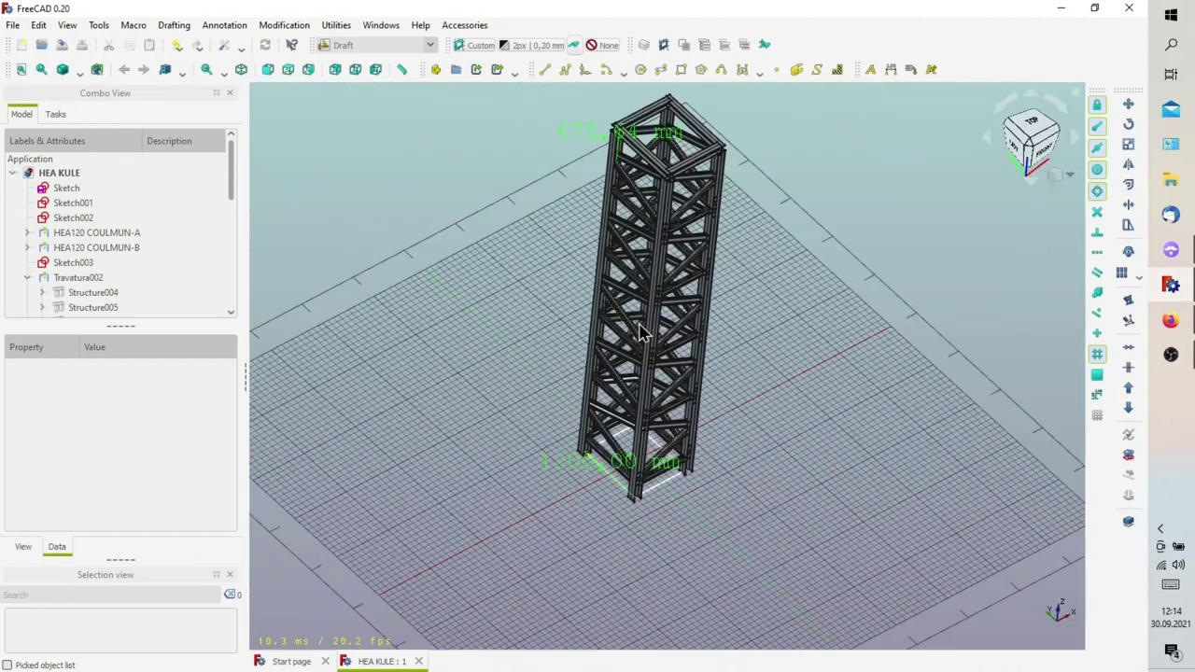
middle_drag(549, 295, 522, 215)
scroll(511, 193, up, 5)
scroll(118, 293, down, 5)
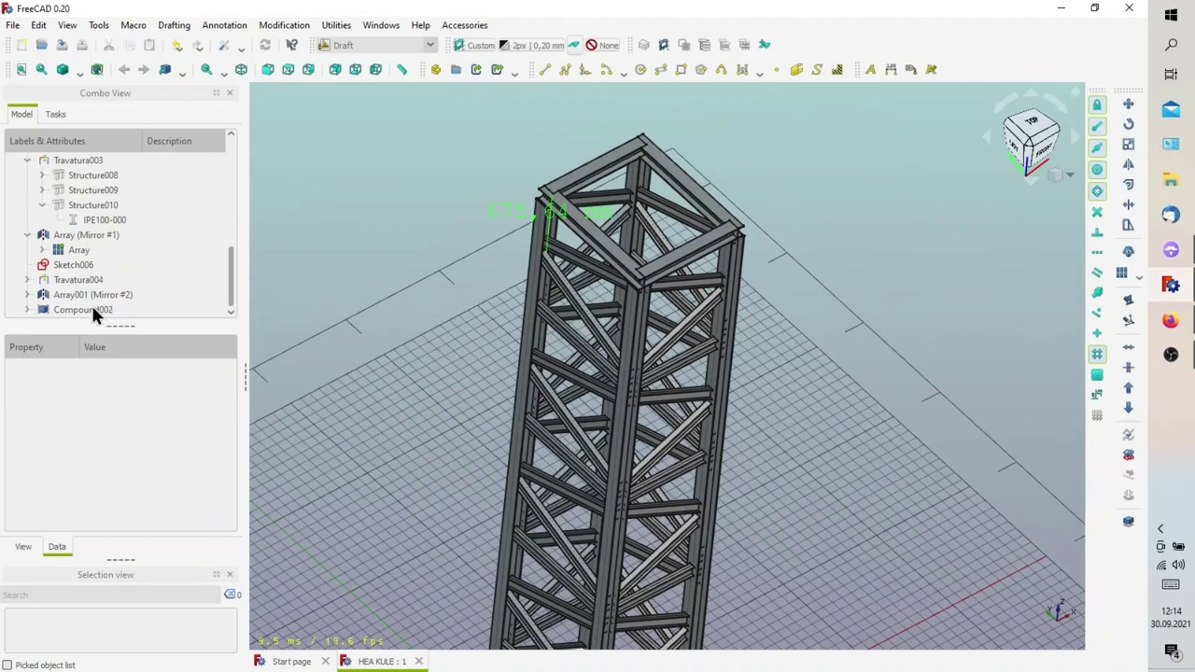
Select both mirrored brace arrays, their source arrays and the trimmed top frame Compound002
click(90, 296)
ctrl+click(76, 309)
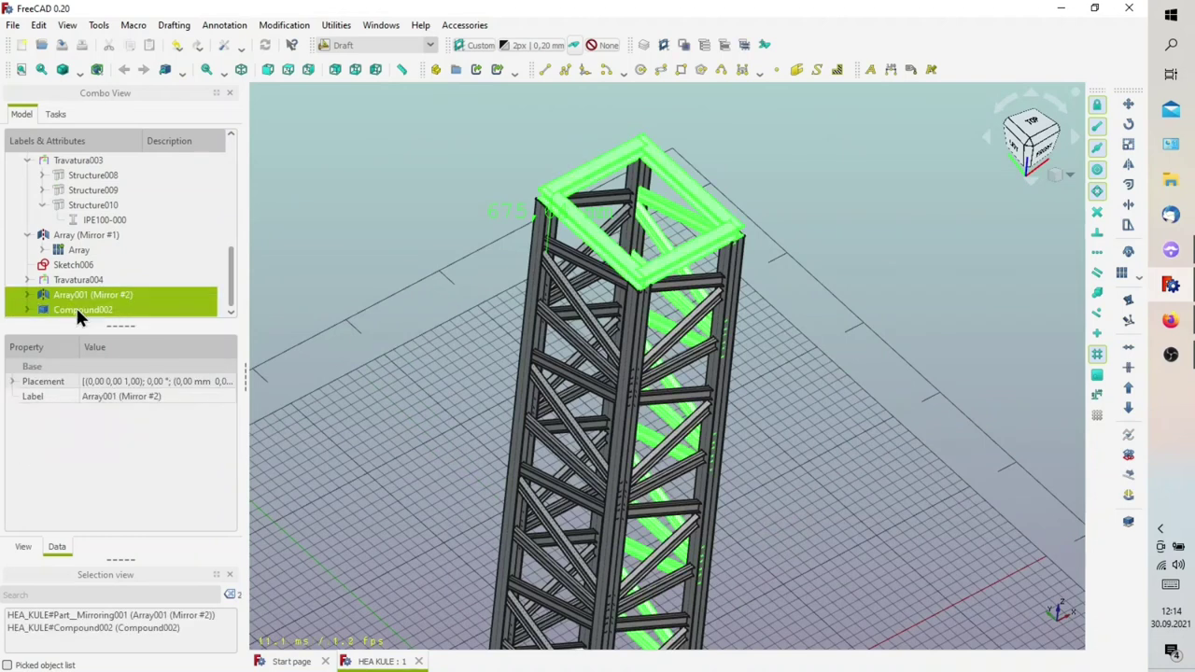
ctrl+click(74, 235)
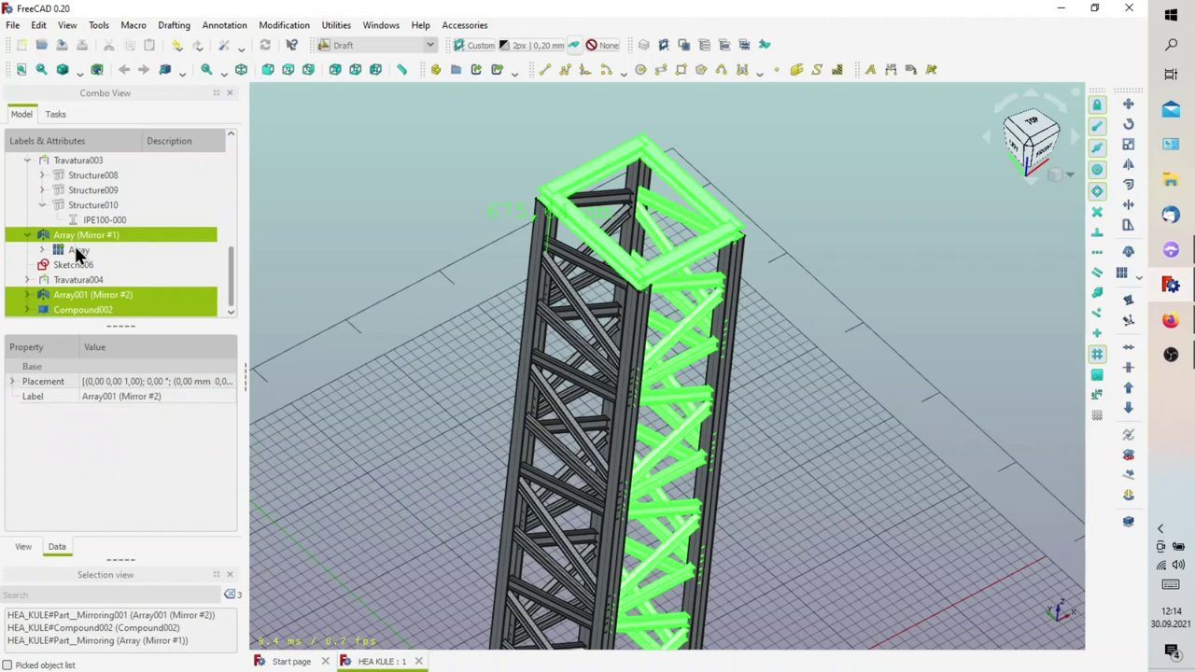
ctrl+click(78, 252)
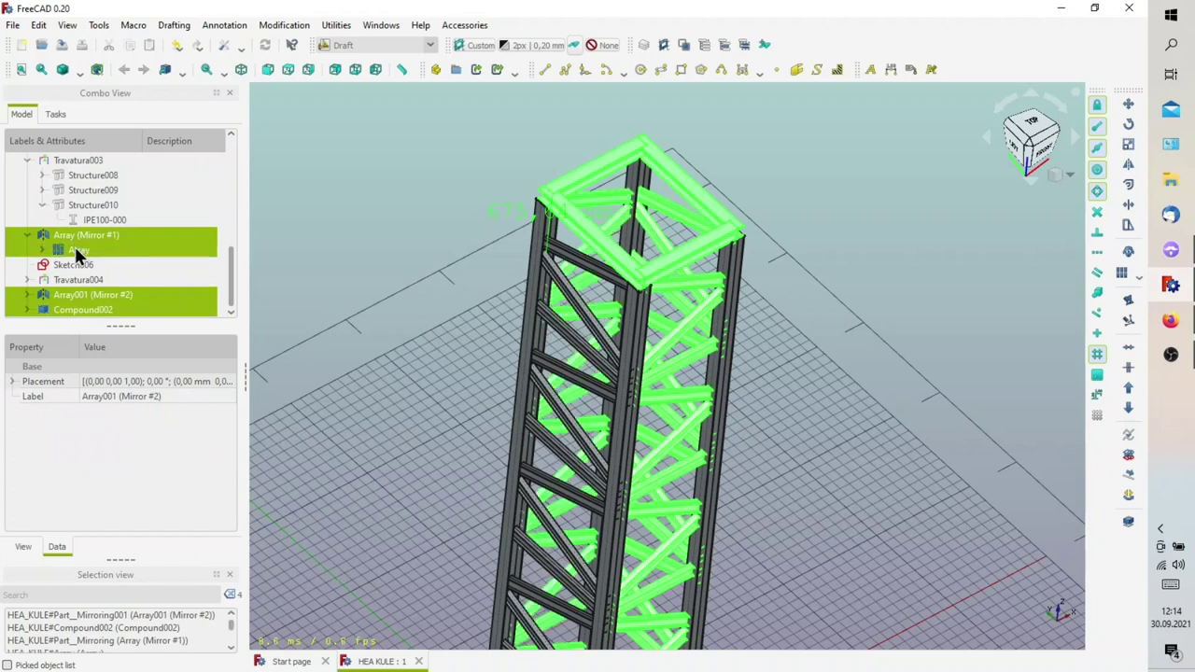
click(28, 295)
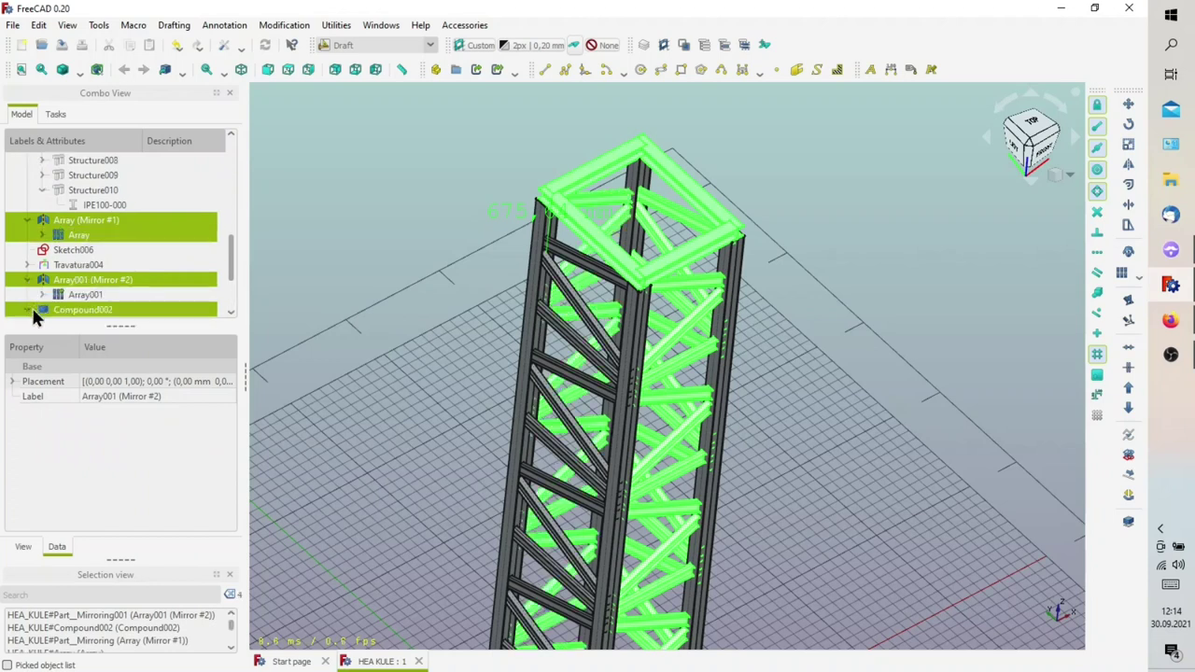
click(29, 309)
ctrl+click(69, 234)
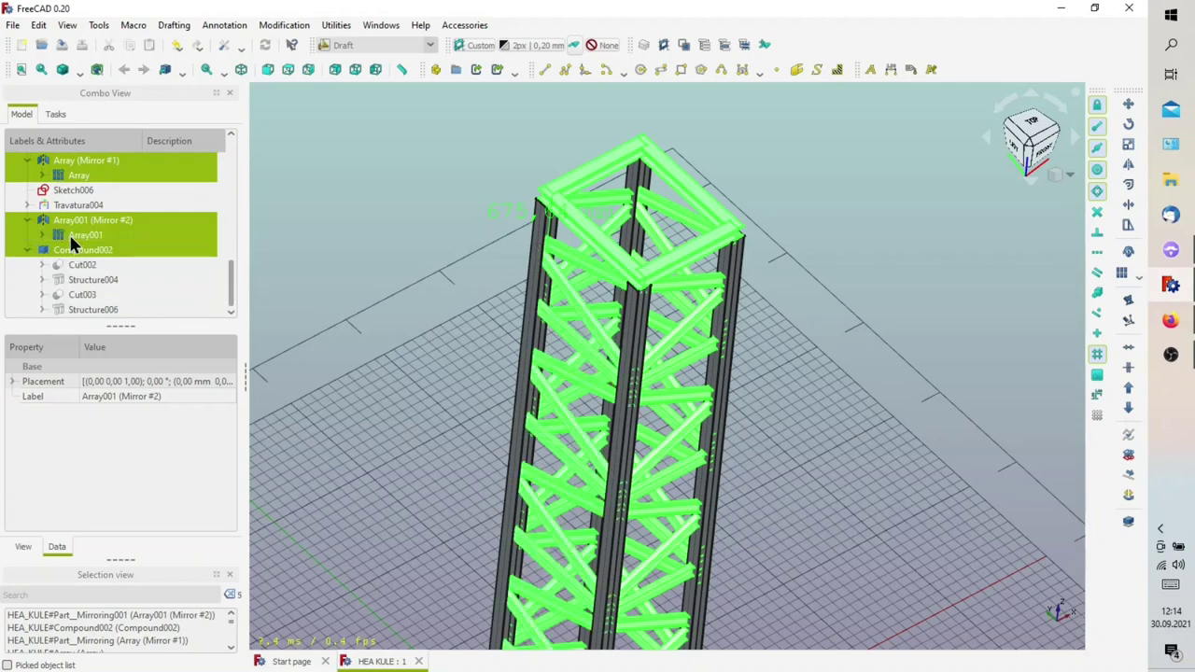
Add the four HEA120 columns, Structure through Structure003, to the selection
scroll(75, 234, up, 10)
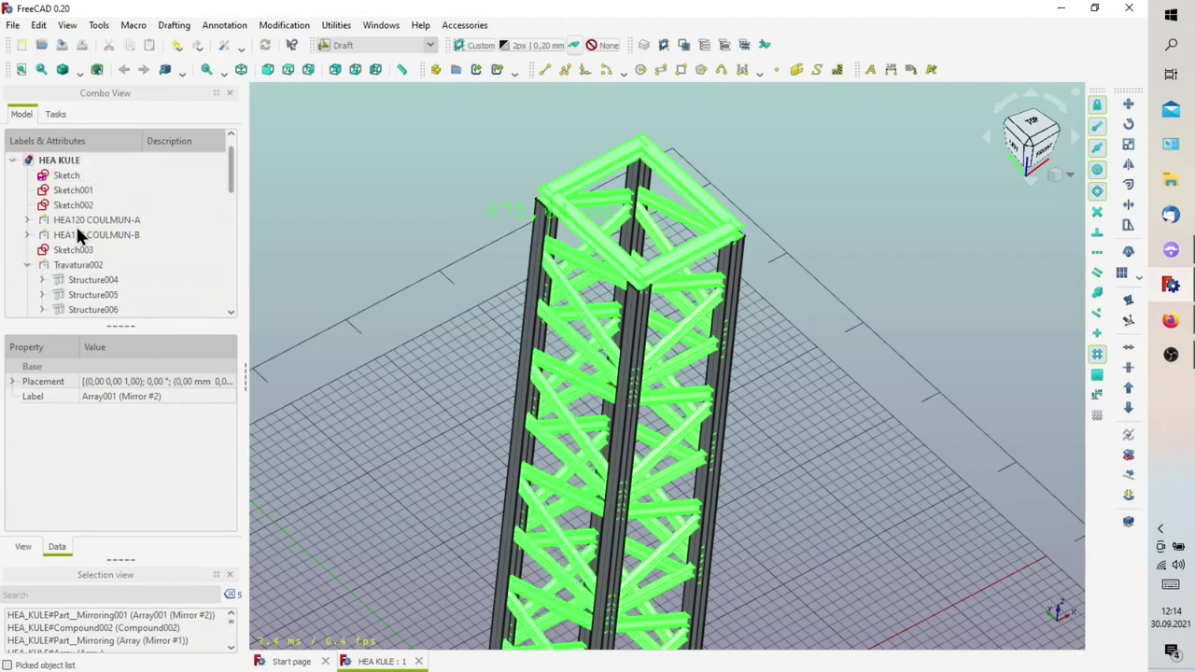
click(28, 220)
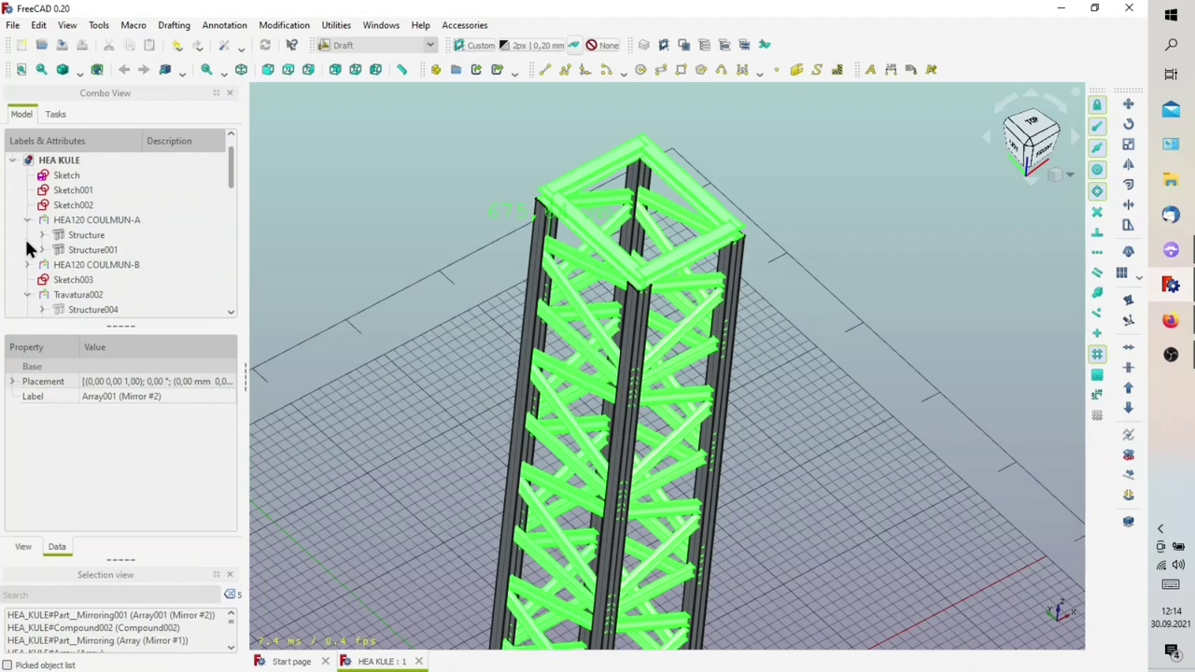
click(27, 265)
click(81, 238)
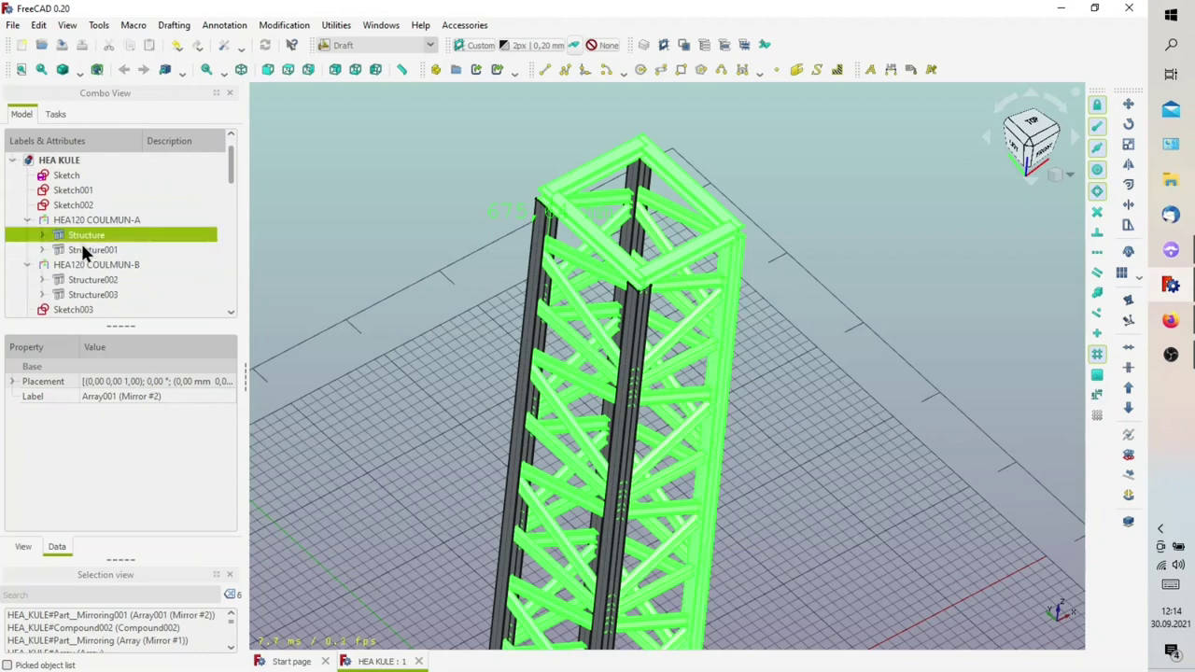
ctrl+click(84, 251)
ctrl+click(84, 280)
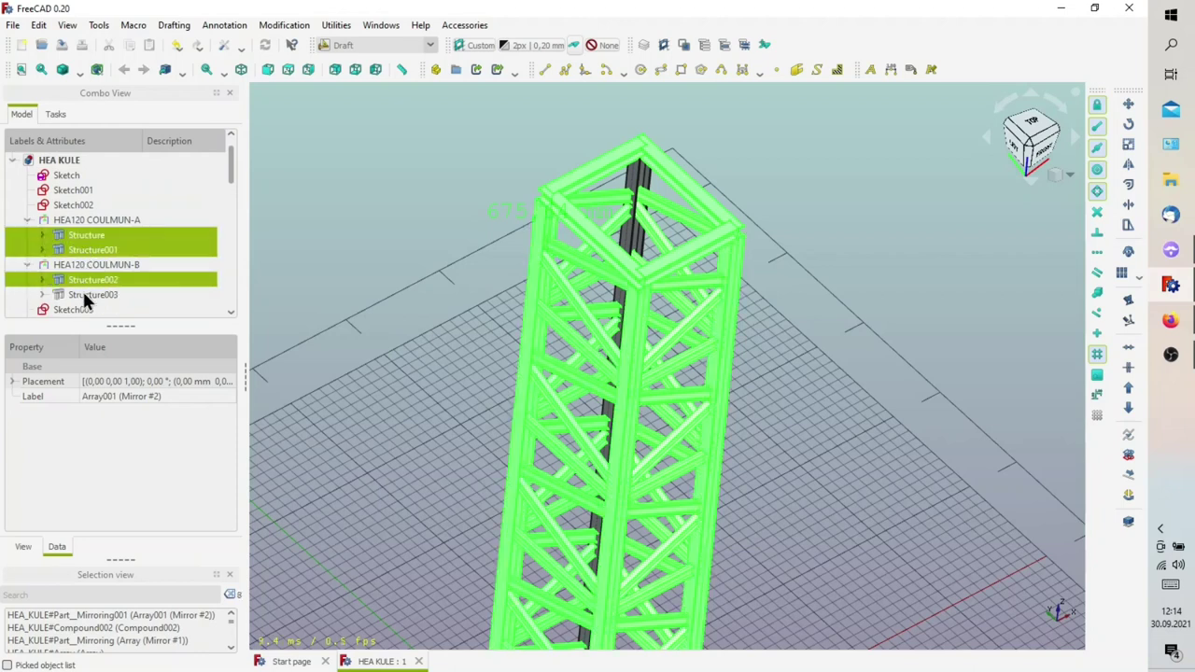
ctrl+click(89, 295)
Switch back to the Part workbench
click(367, 51)
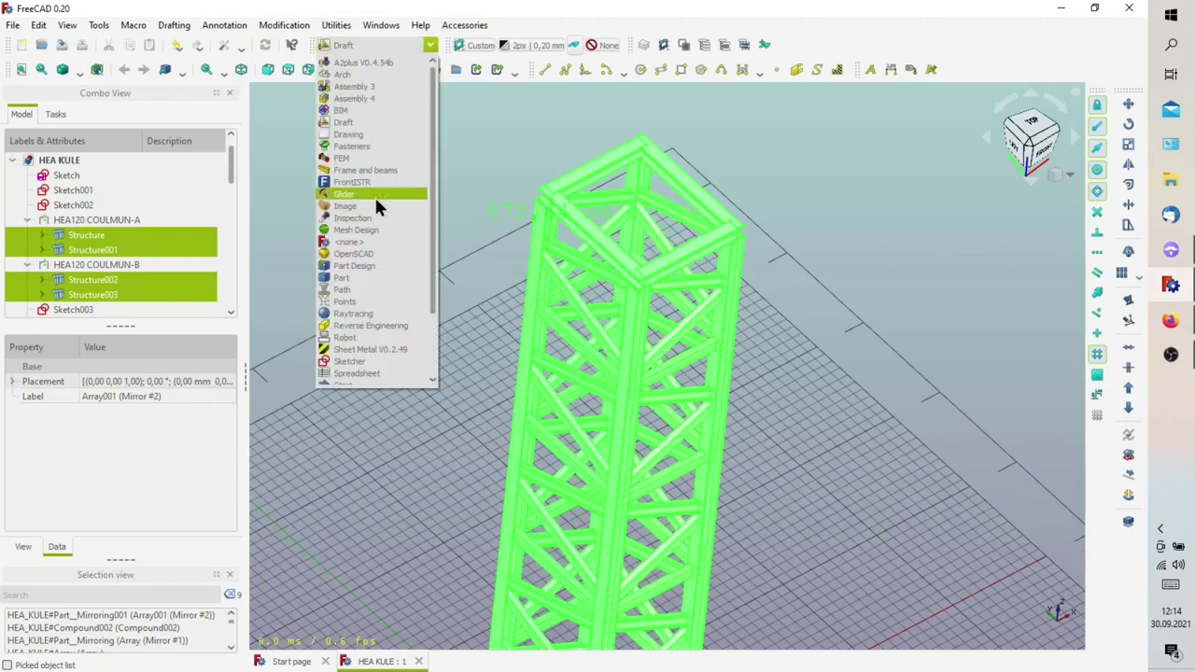
click(360, 270)
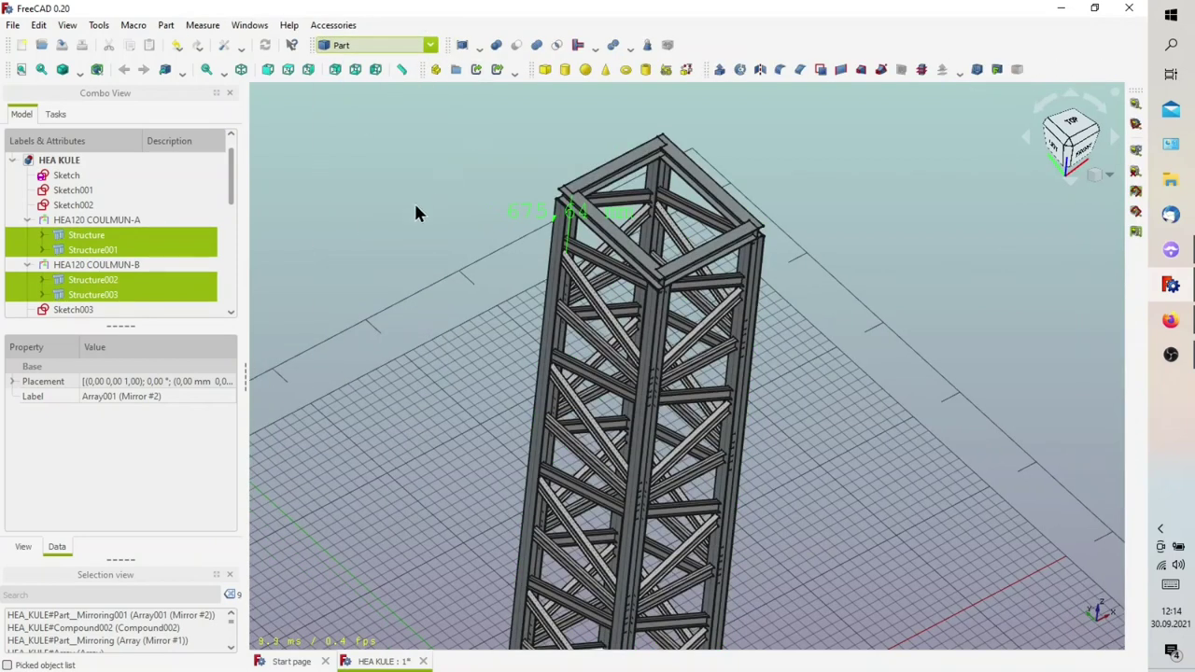
scroll(166, 191, down, 5)
click(75, 308)
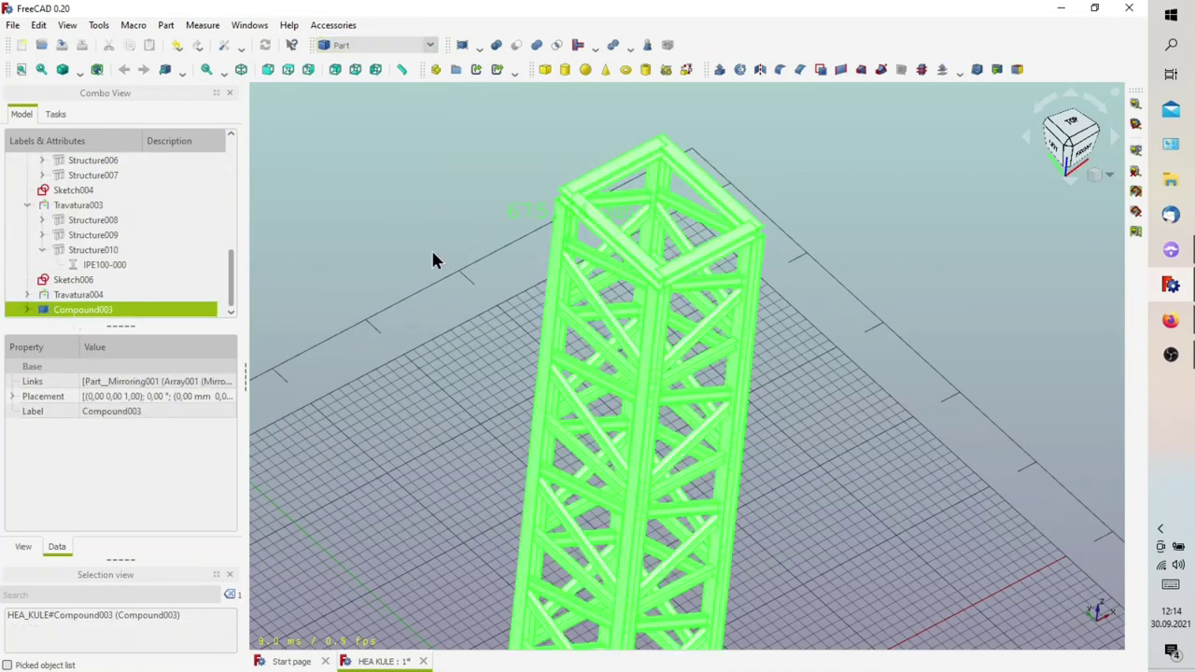
middle_drag(431, 247, 639, 271)
scroll(640, 270, up, 4)
click(896, 152)
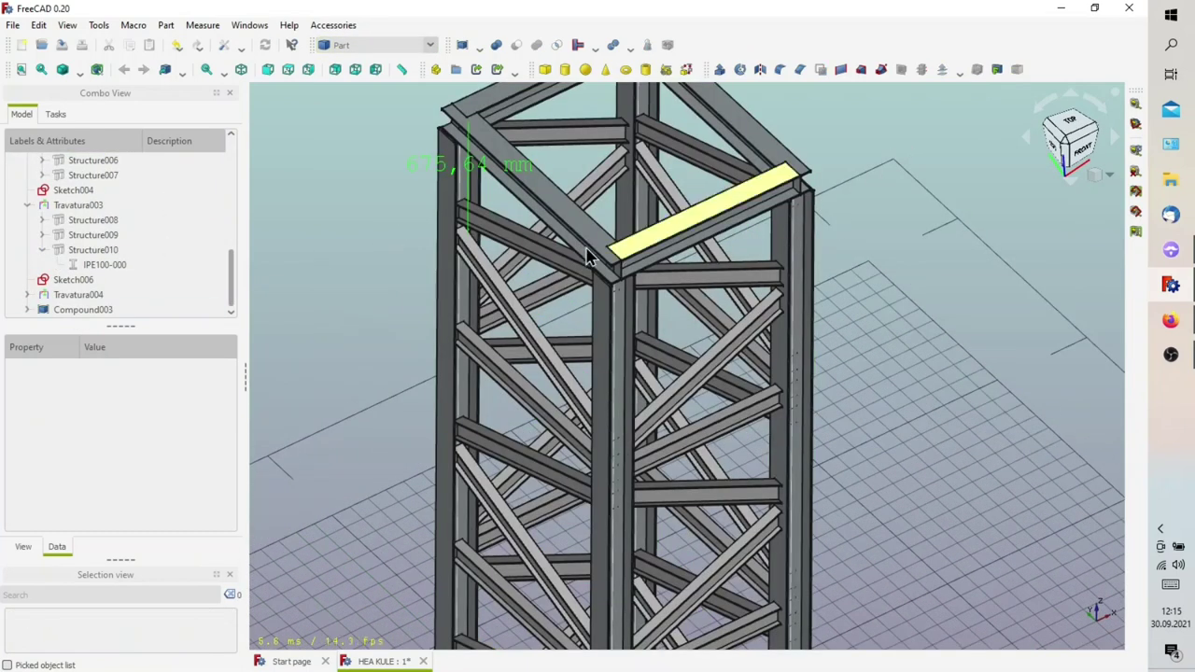
scroll(707, 272, up, 4)
scroll(676, 292, up, 4)
scroll(618, 299, up, 3)
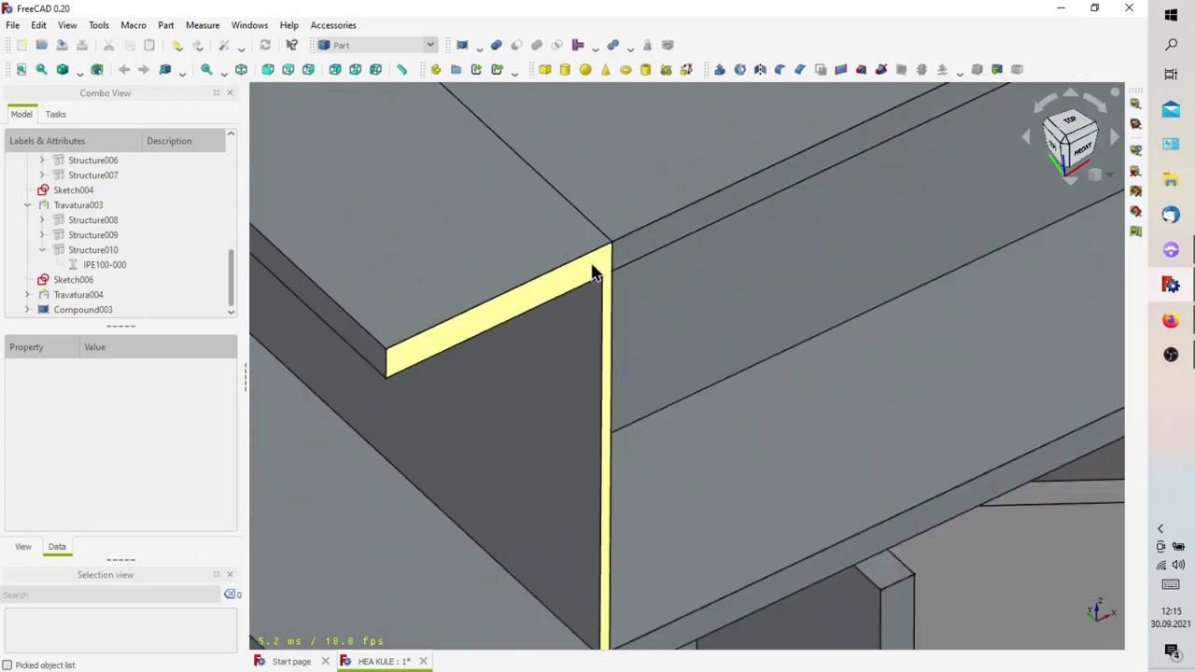
scroll(613, 262, down, 2)
mouse_move(614, 262)
middle_down()
mouse_move(580, 297)
mouse_move(560, 298)
mouse_move(544, 275)
mouse_move(560, 229)
mouse_move(585, 267)
mouse_move(616, 283)
middle_up()
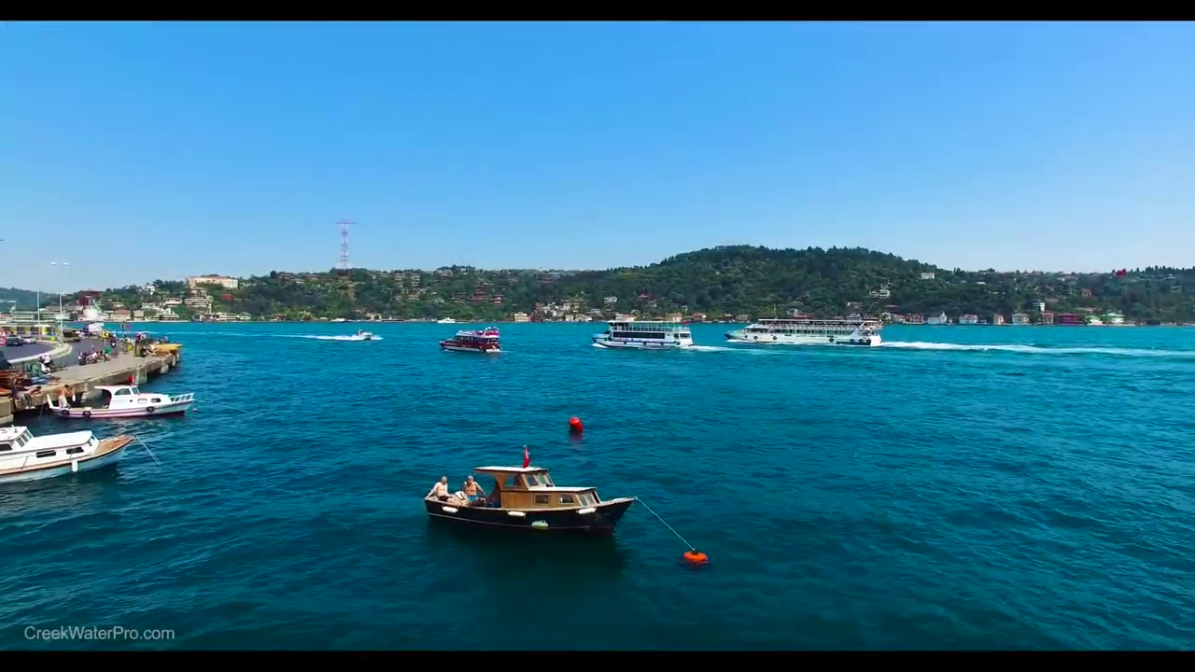